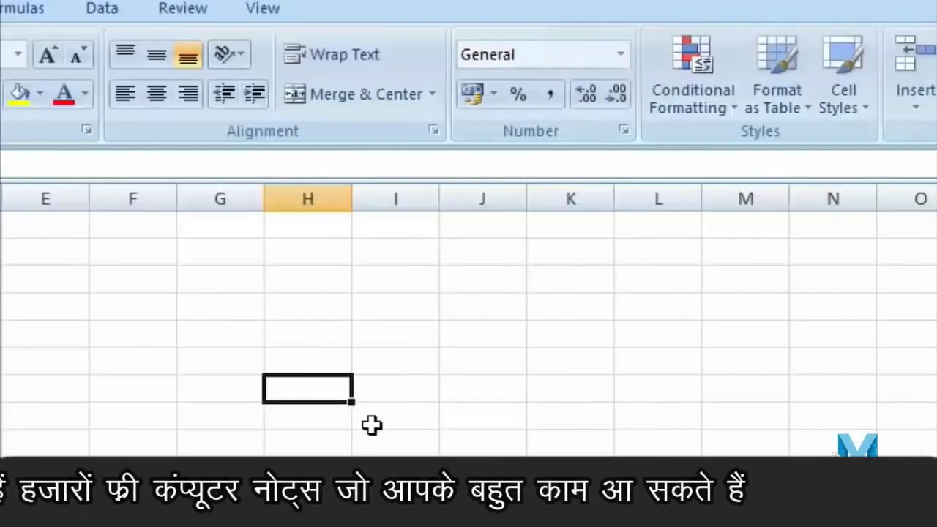
- Apply the Currency format and enter a price of 20, shown as ₹20.00
click(621, 55)
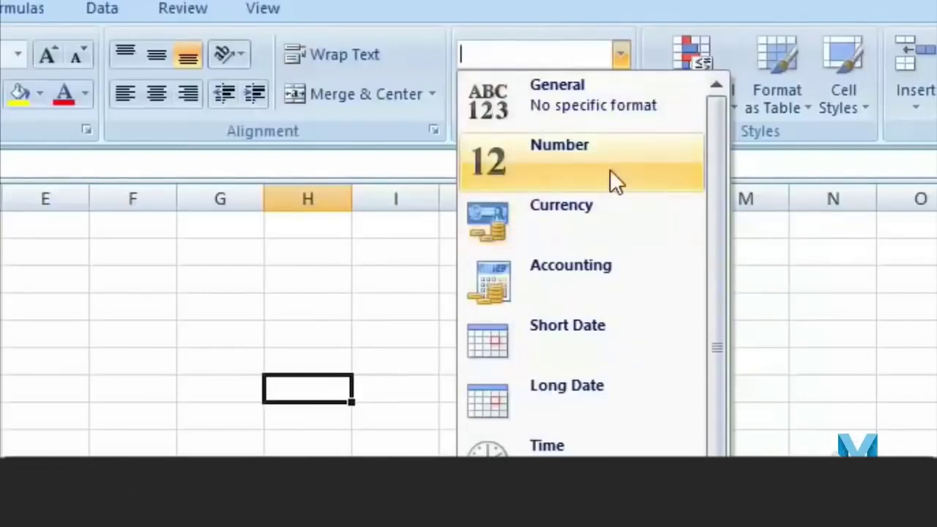
click(625, 230)
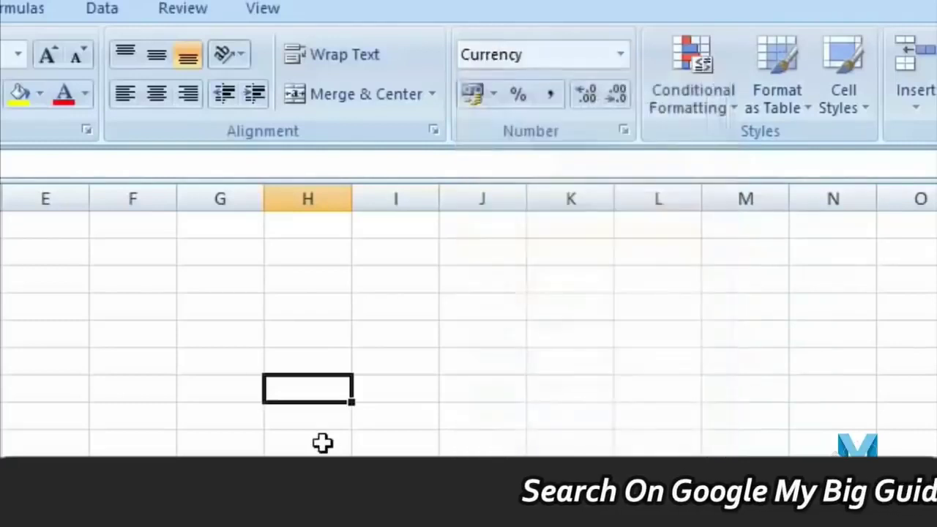
text(20)
key(Return)
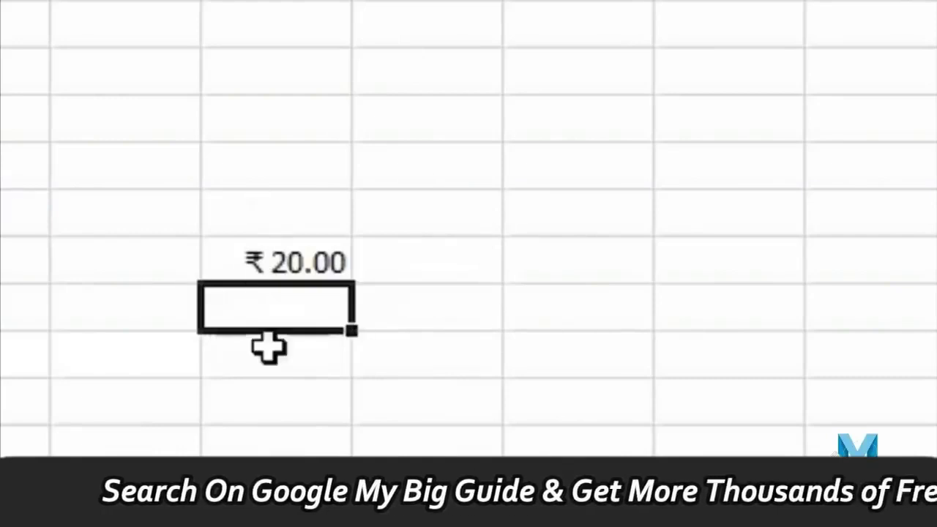
- Enter a quantity of 30 in the cell beside the ₹20.00 price
key(Up)
key(Right)
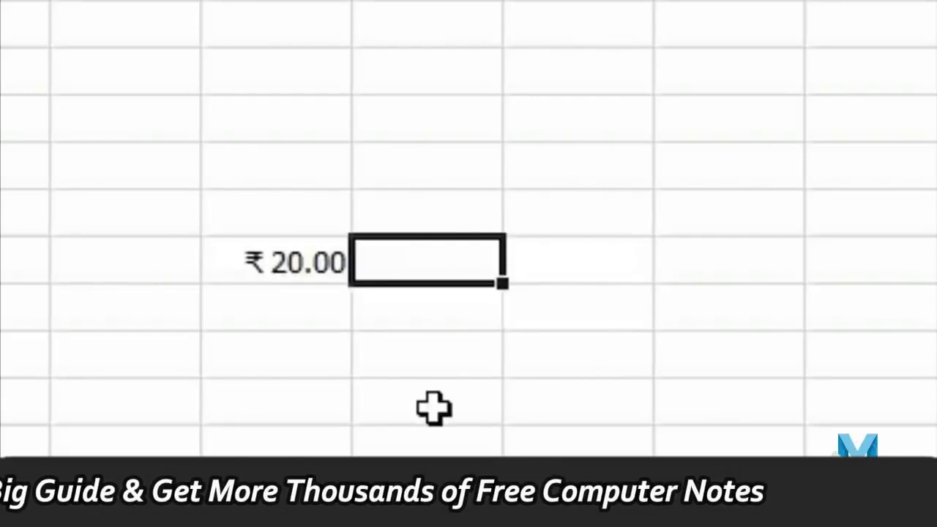
text(30)
key(Tab)
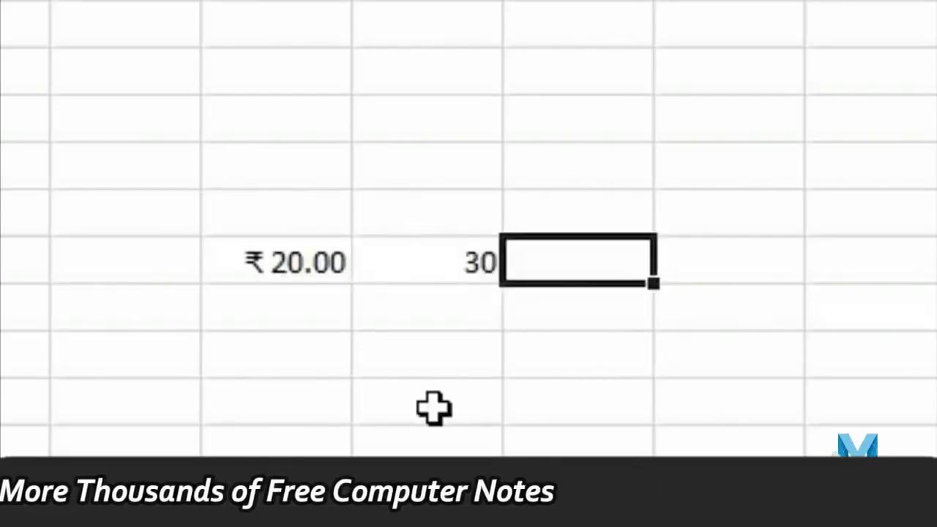
- Enter =H7*I7 to multiply price by quantity, giving 600
text(=)
click(273, 259)
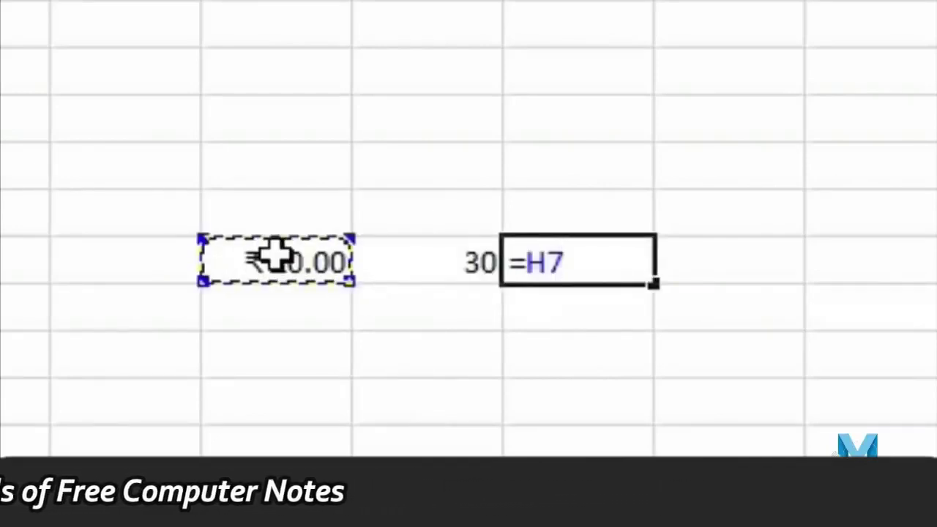
text(*)
click(433, 248)
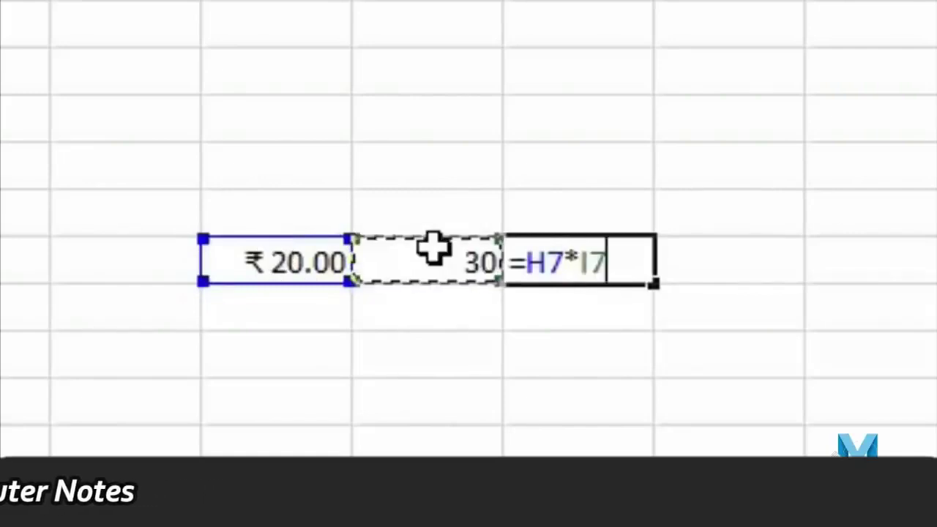
key(Return)
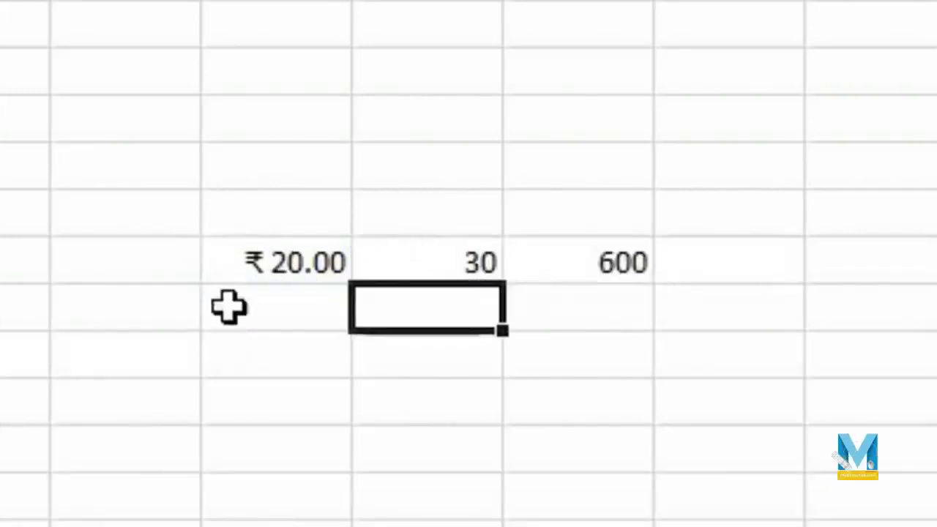
- Enter the text value 20 kg in H8 and 20 in the cell beside it
click(227, 270)
click(289, 288)
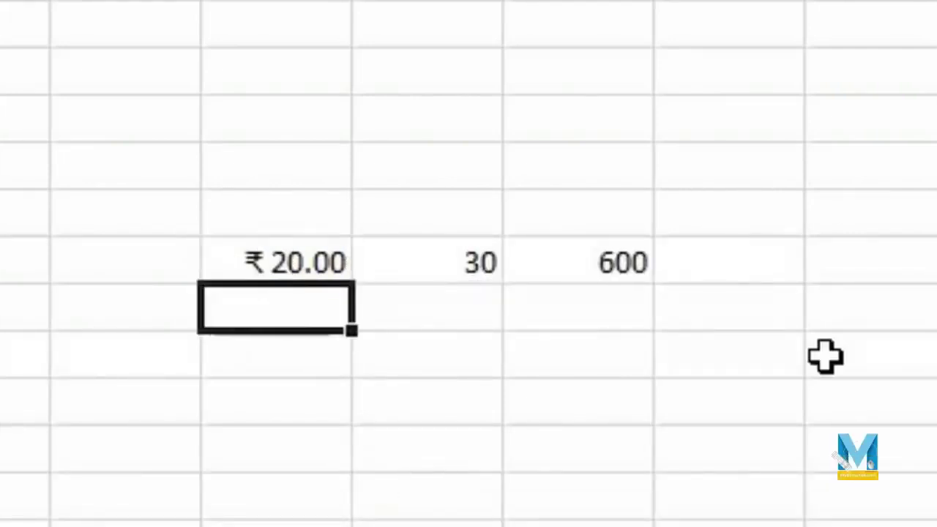
text(20 kg)
key(Return)
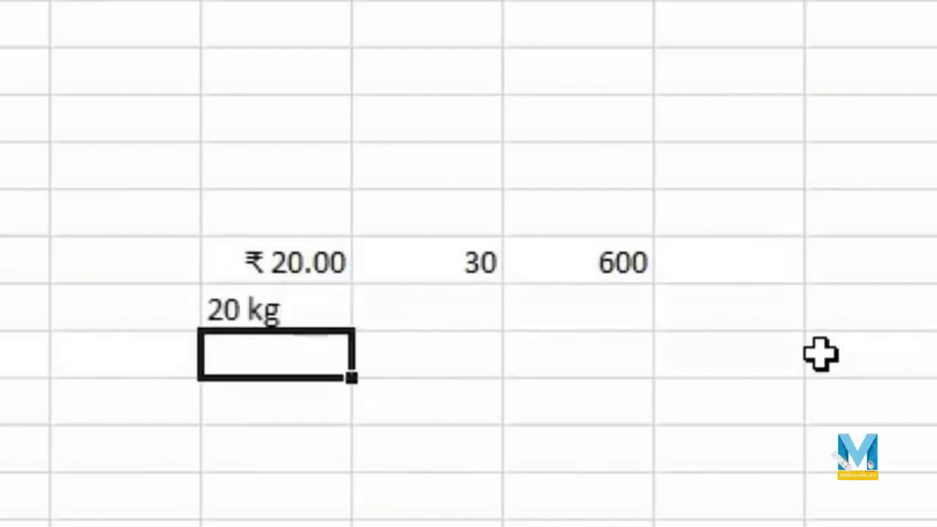
click(455, 316)
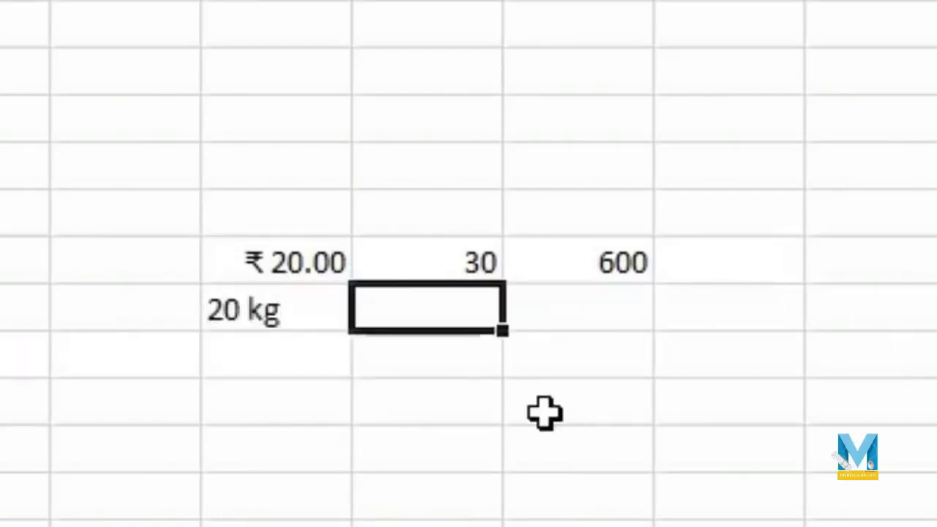
text(20)
key(Return)
- Multiply 20 kg by 20 with =H8*I8 to get #VALUE!, then clear all demo cells
key(Up)
key(Right)
text(=)
key(Left)
key(Left)
key(Left)
key(Right)
text(*)
key(Left)
key(Return)
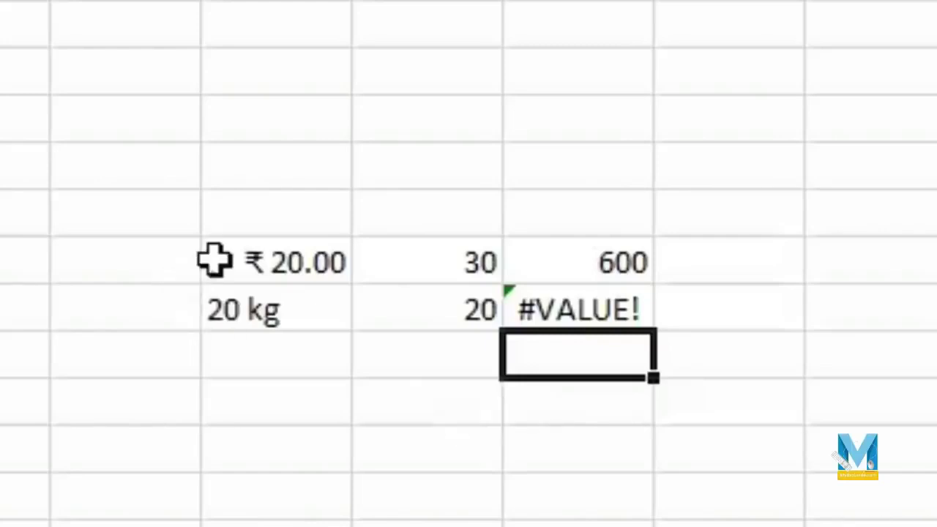
drag(212, 259, 703, 389)
key(Delete)
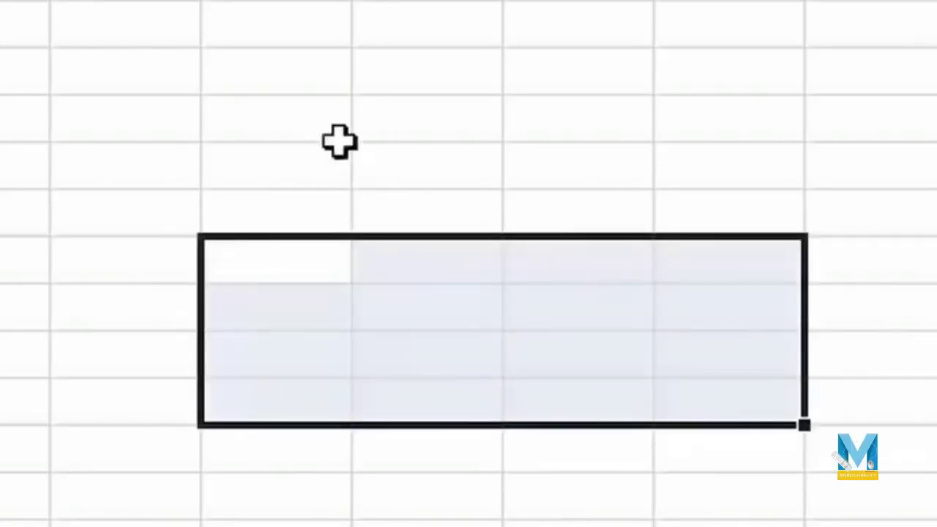
- Give the seven selected empty cells the custom number format 0 "KG"
drag(303, 153, 329, 512)
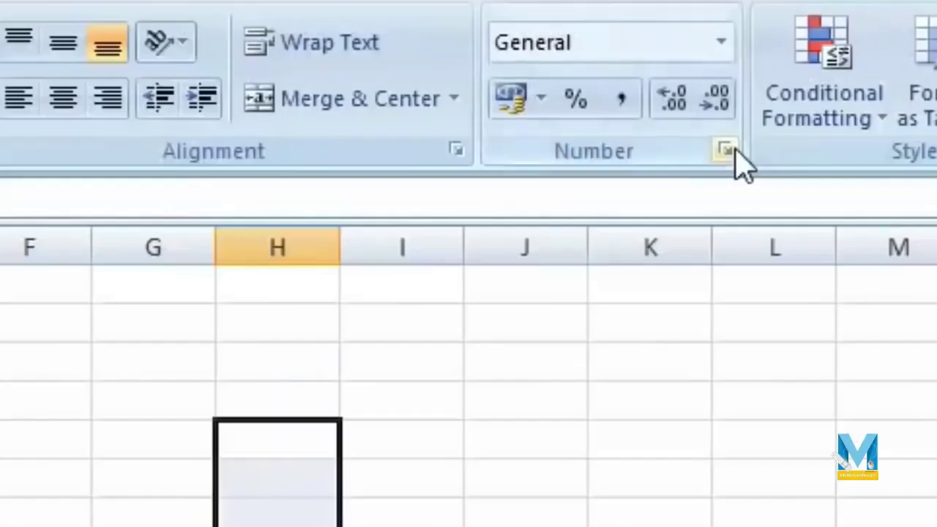
click(573, 101)
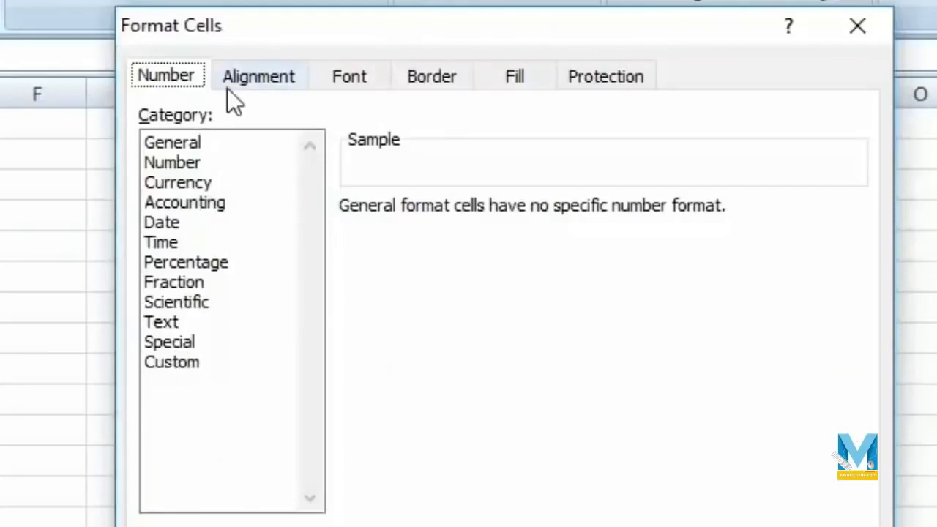
click(197, 369)
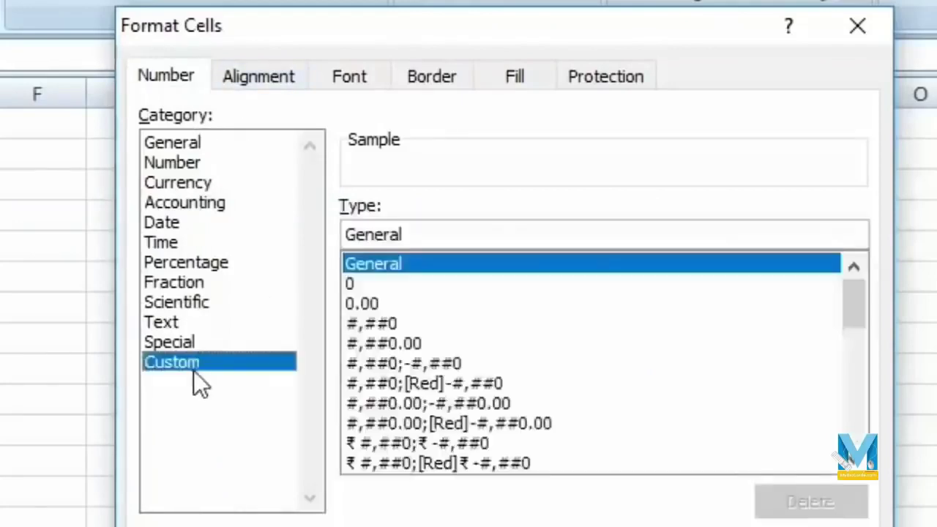
drag(840, 309, 856, 277)
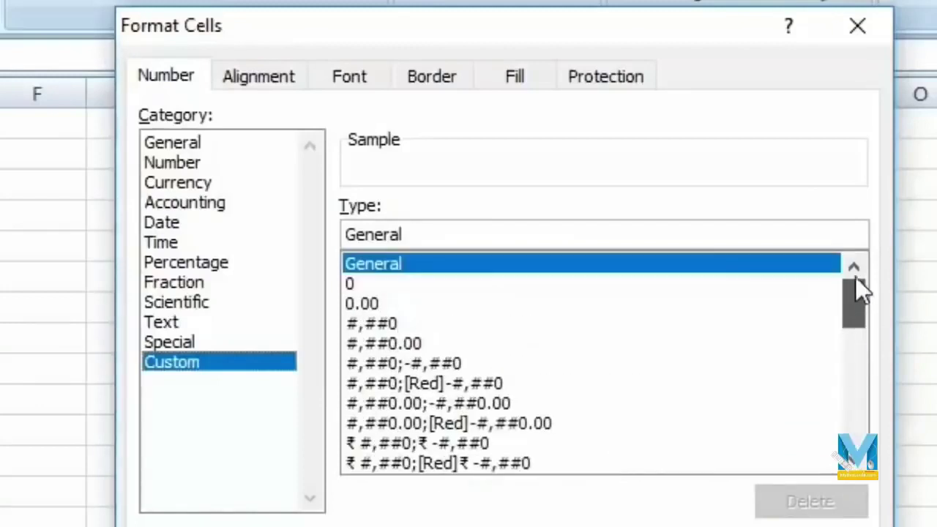
click(373, 283)
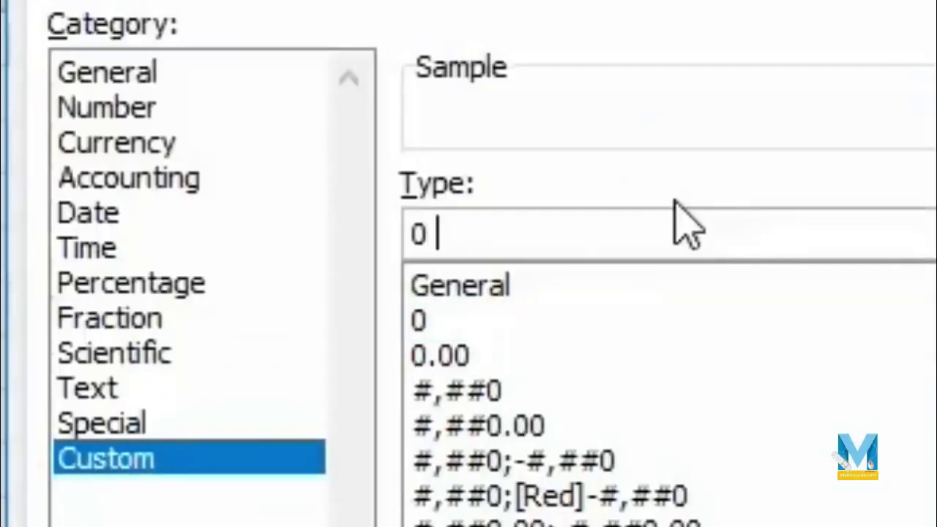
text(")
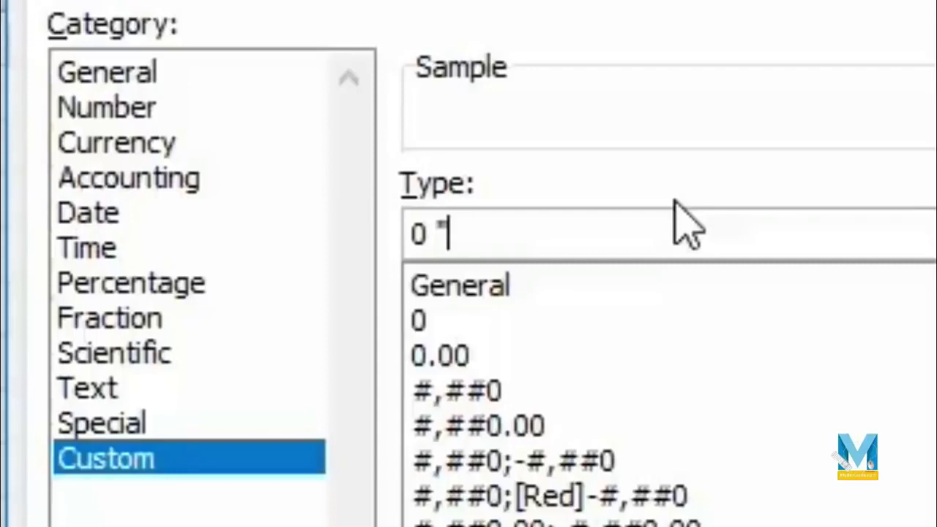
text(KG)
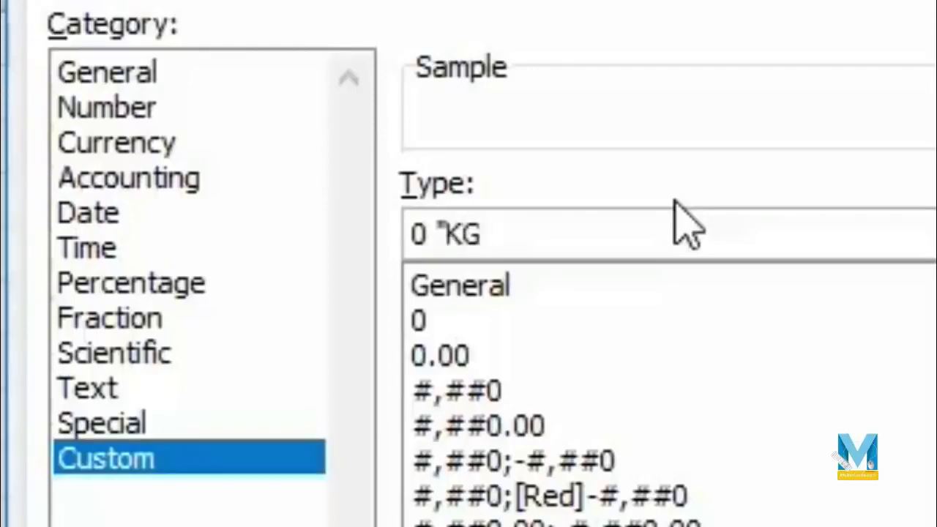
text(")
click(659, 486)
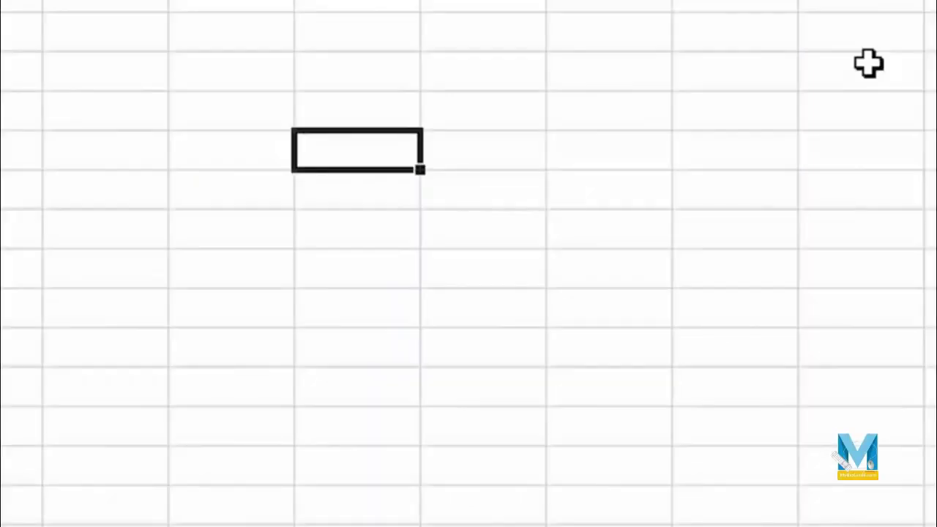
- Enter 20, 230 and 253 so they display as 20 KG, 230 KG and 253 KG
text(20)
key(Return)
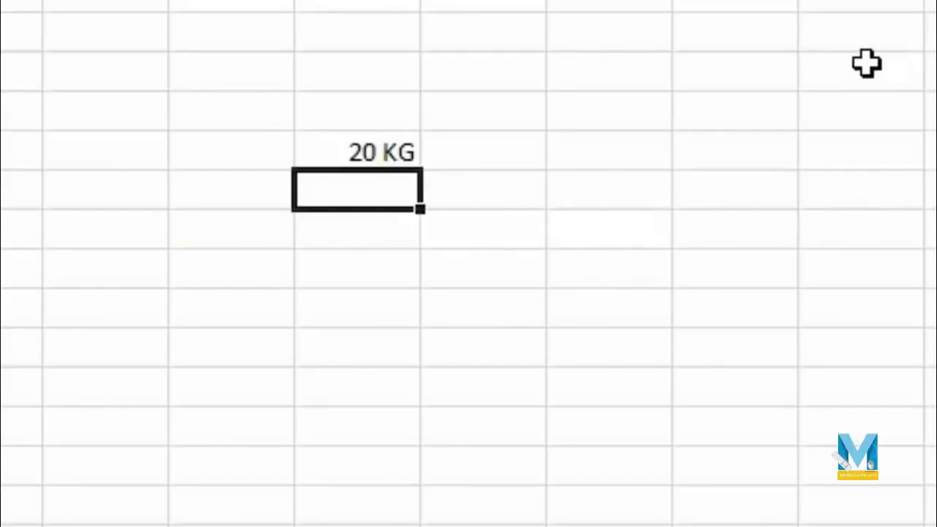
text(230)
key(Return)
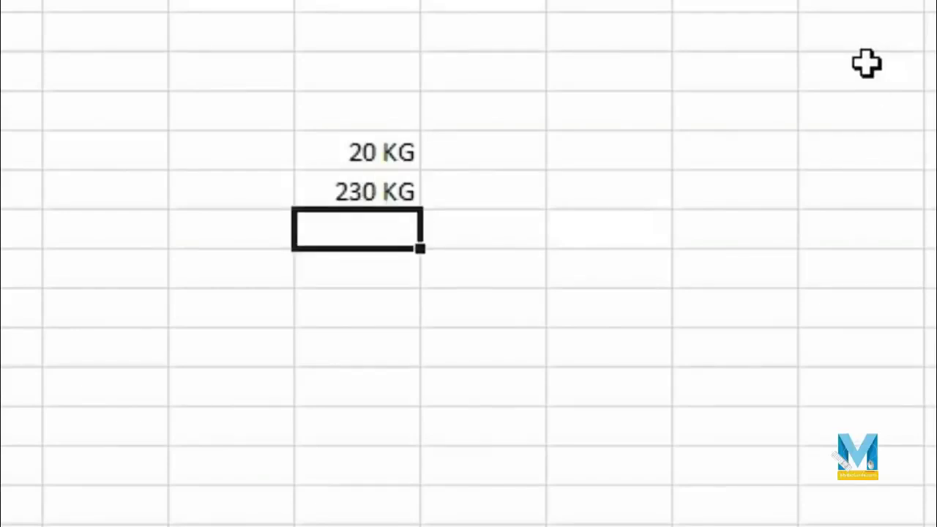
text(253)
key(Return)
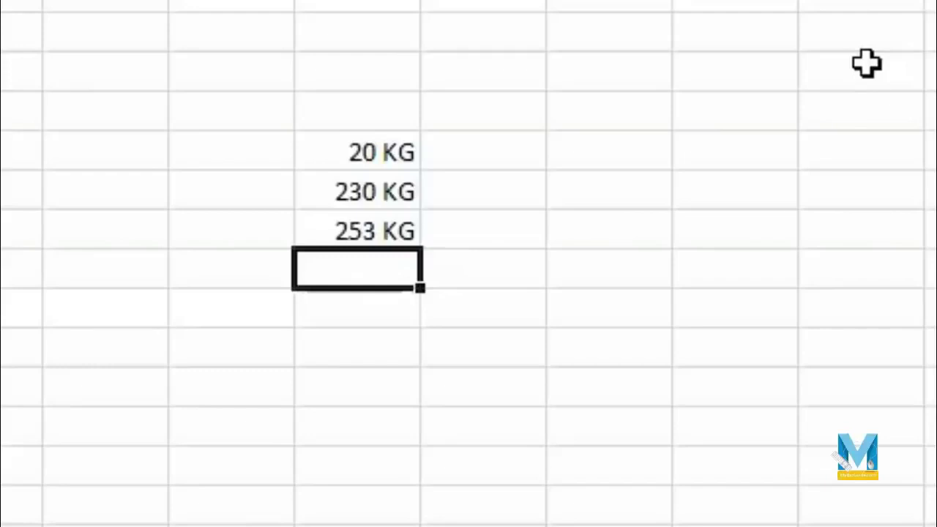
- Enter 10 in the cell to the right of 20 KG
key(Right)
key(Up)
key(Up)
key(Up)
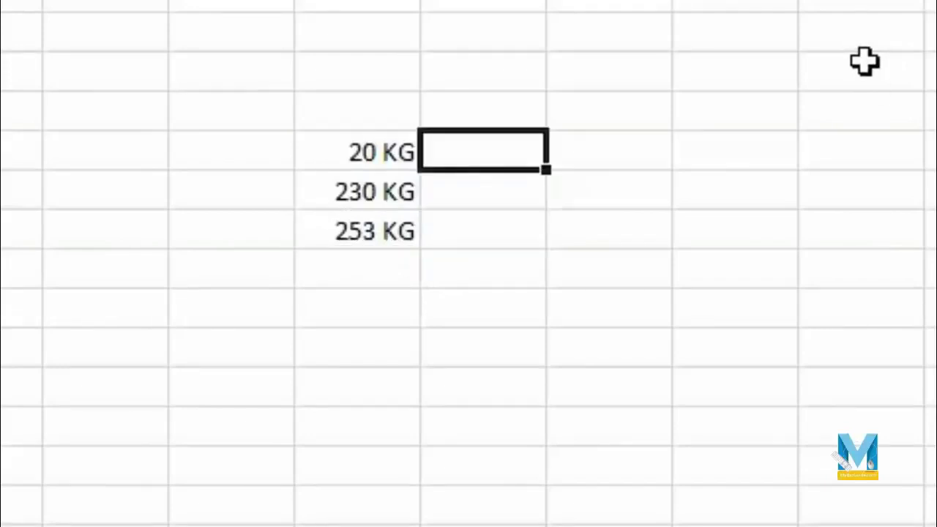
text(10)
key(Tab)
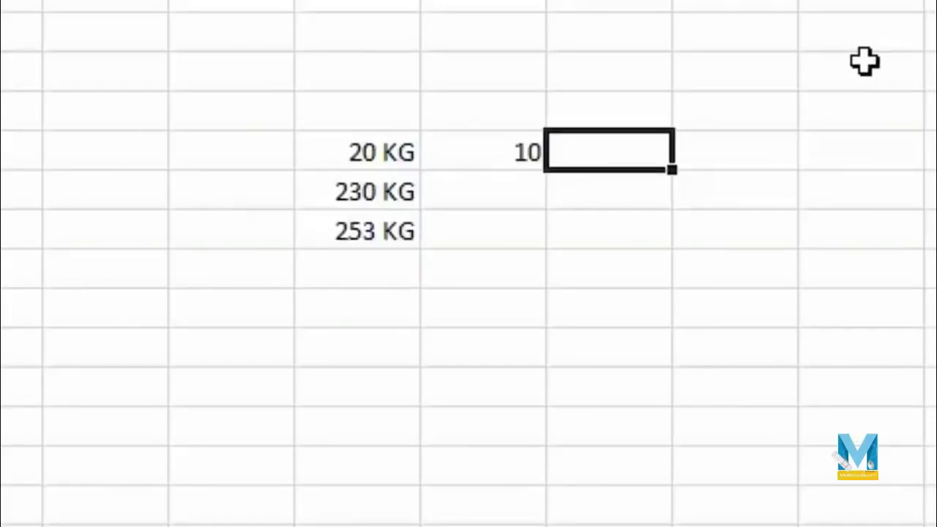
- Multiply 20 KG by 10 with =H5*I5, giving 200, and select the 10 and 200 cells
text(=)
key(Left)
key(Left)
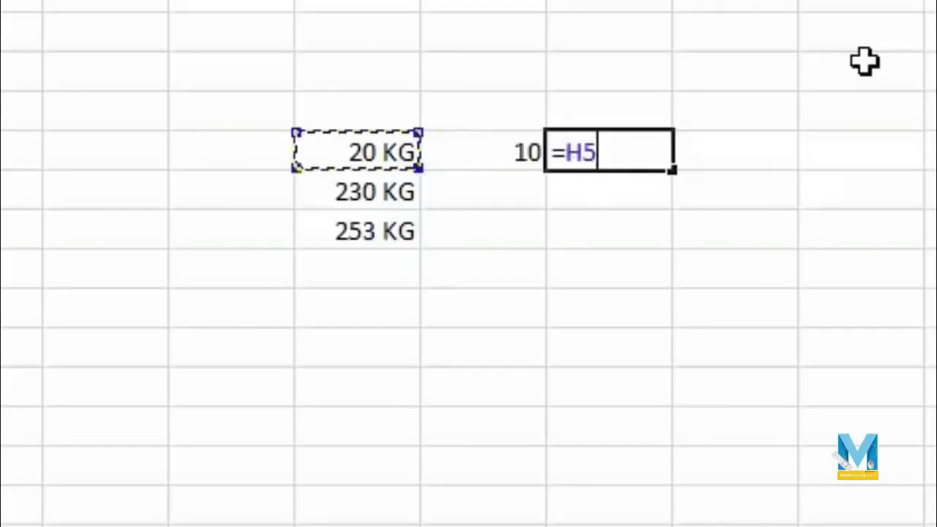
text(*)
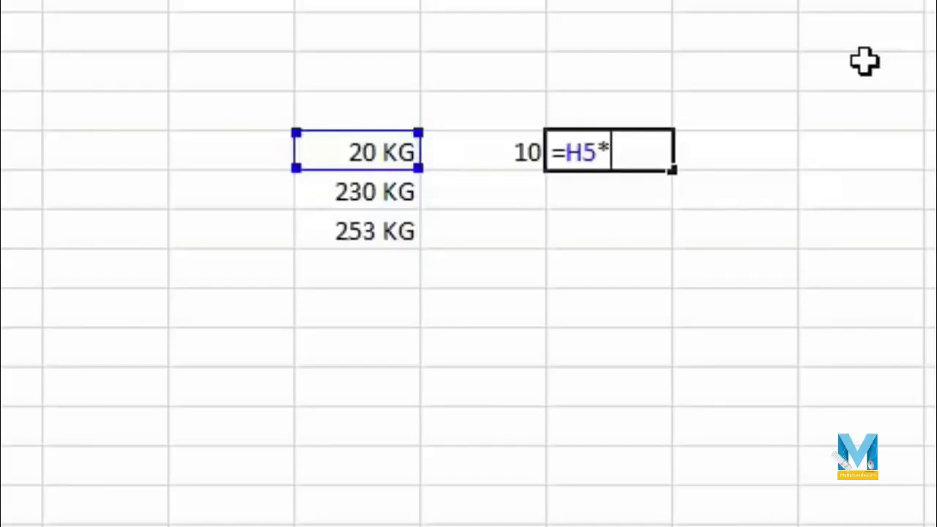
key(Left)
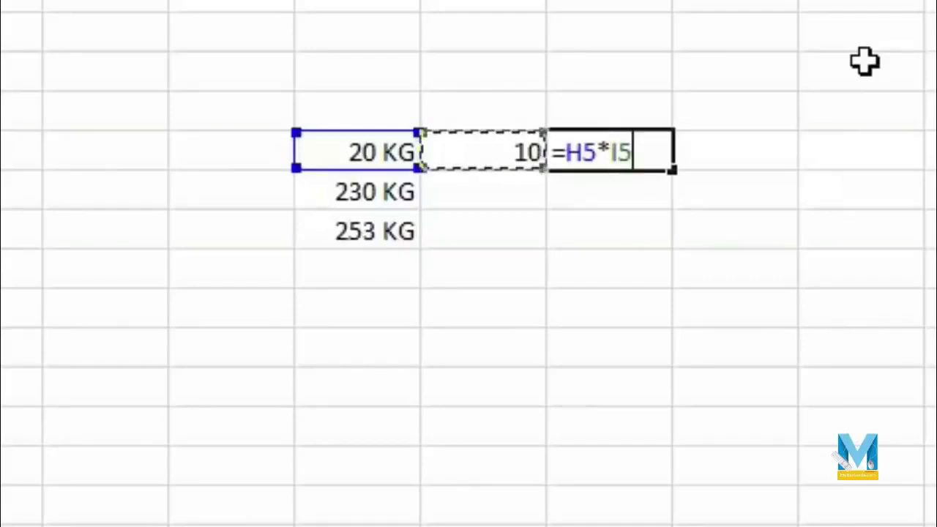
key(Return)
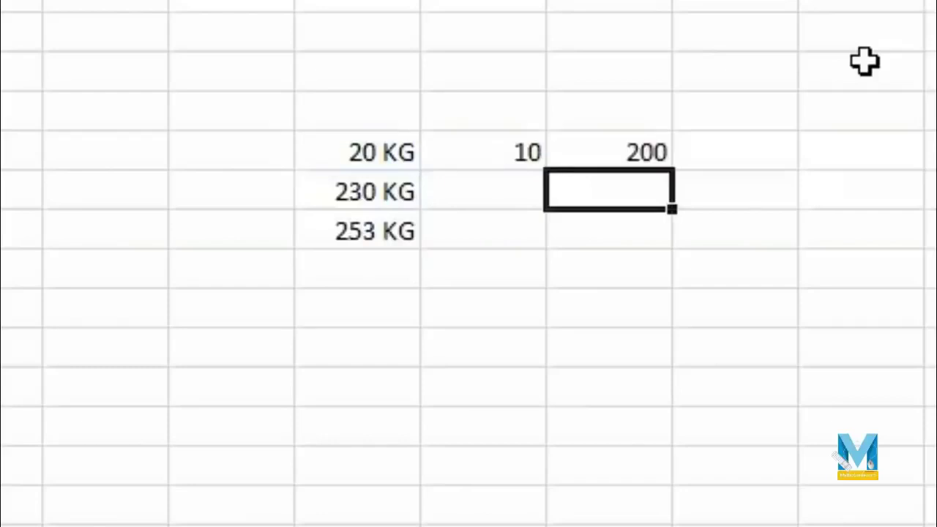
click(330, 150)
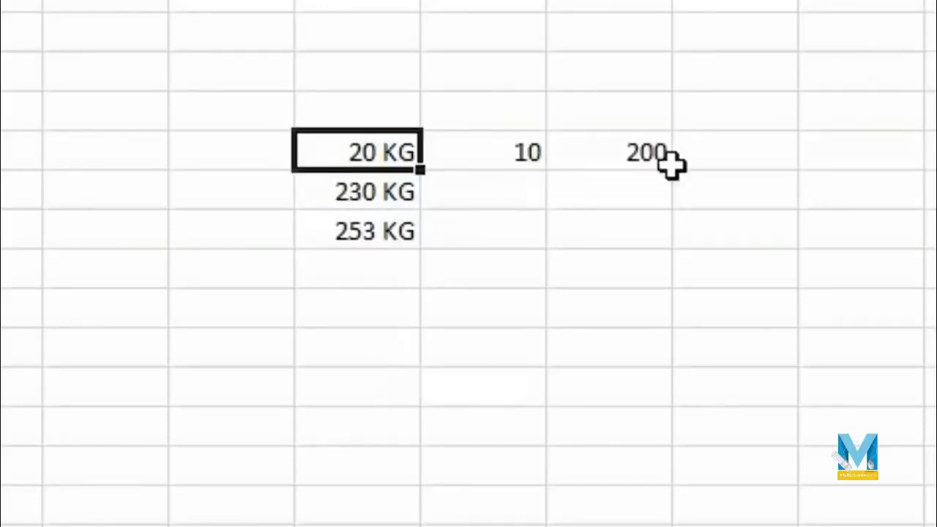
drag(443, 151, 691, 239)
- Fill the 10 and 200 pair down two rows
click(609, 347)
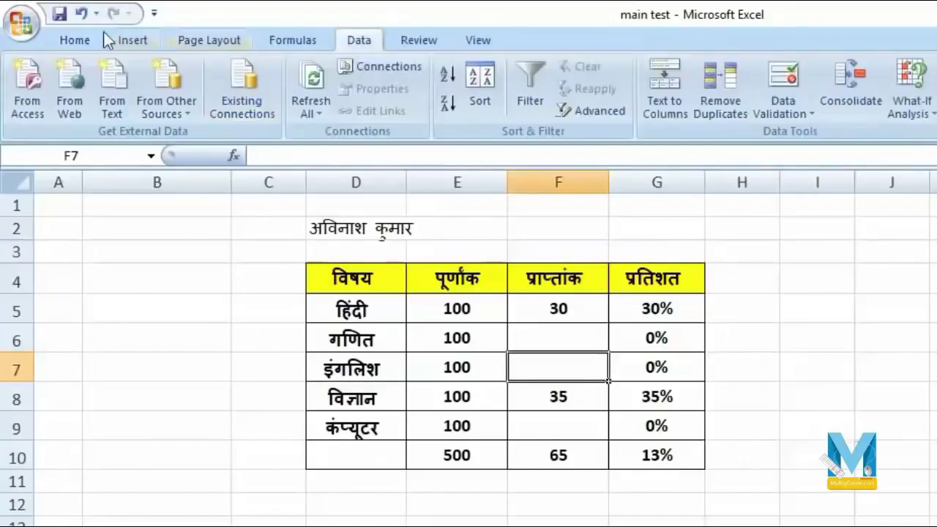
click(82, 40)
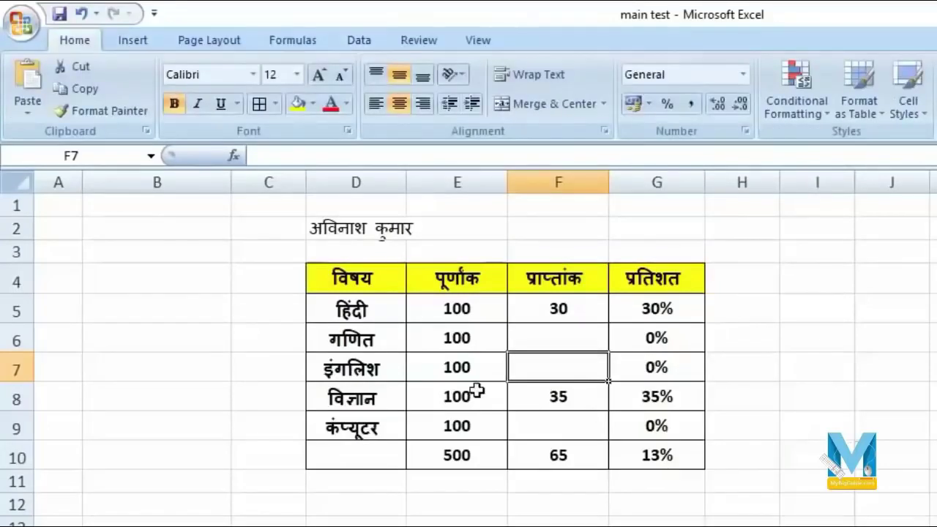
click(359, 41)
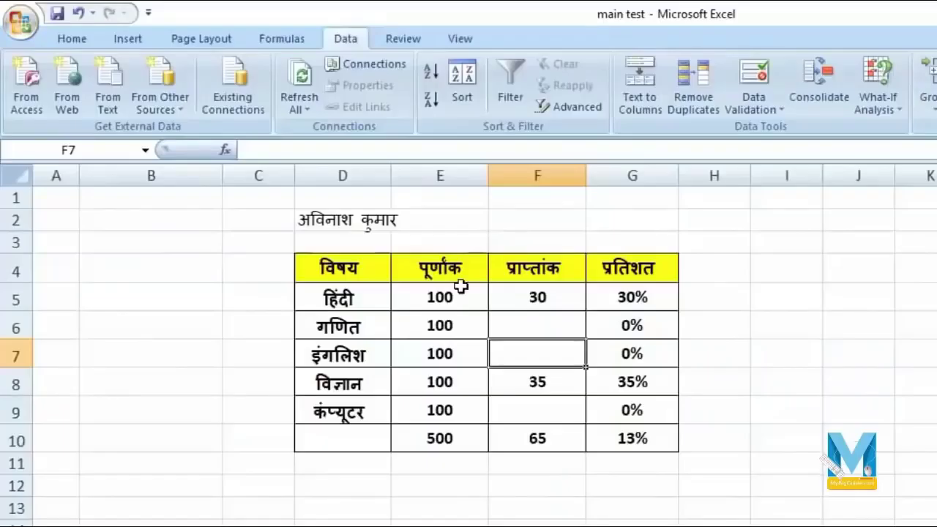
- Enable the Solver add-in through Excel Options > Add-Ins
click(14, 28)
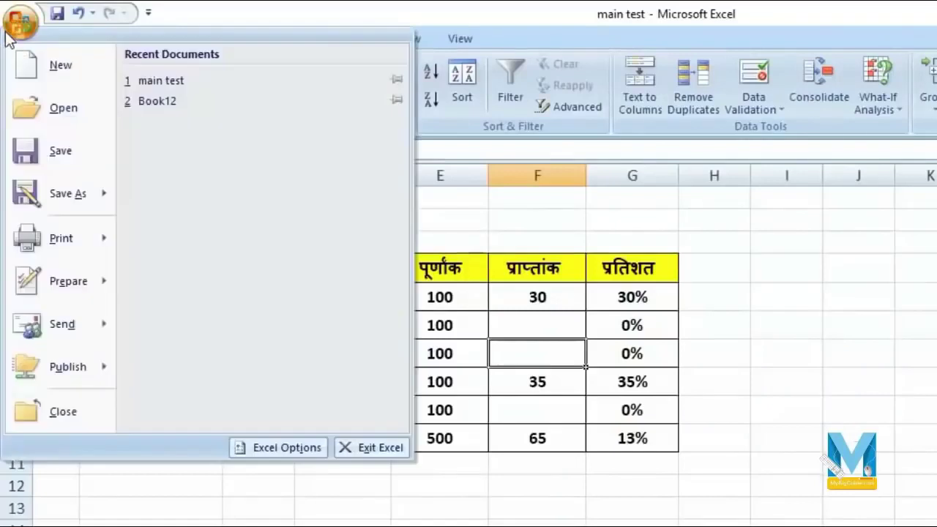
click(307, 449)
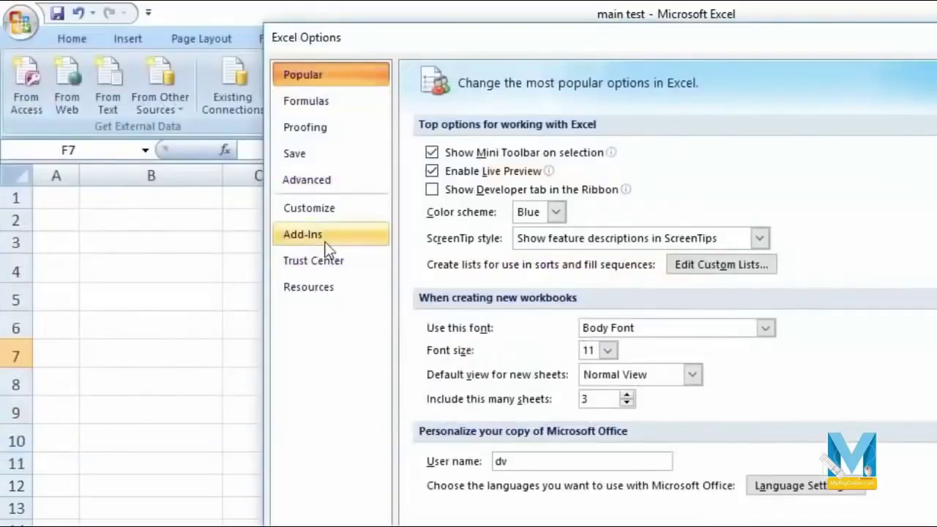
click(331, 243)
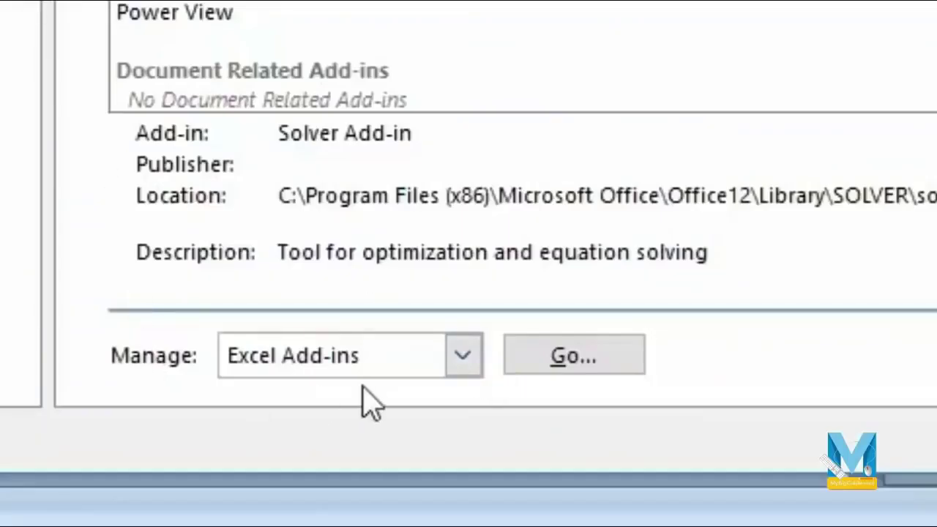
click(595, 365)
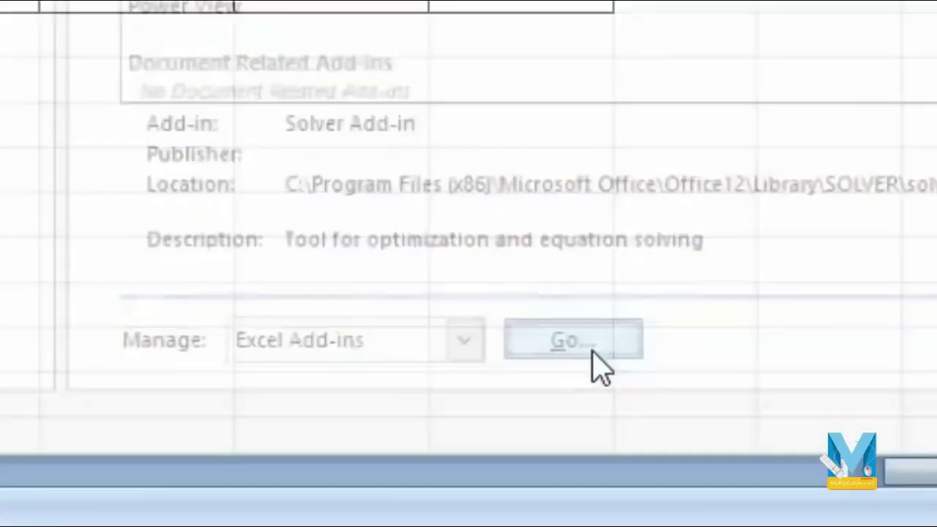
drag(691, 17, 269, 134)
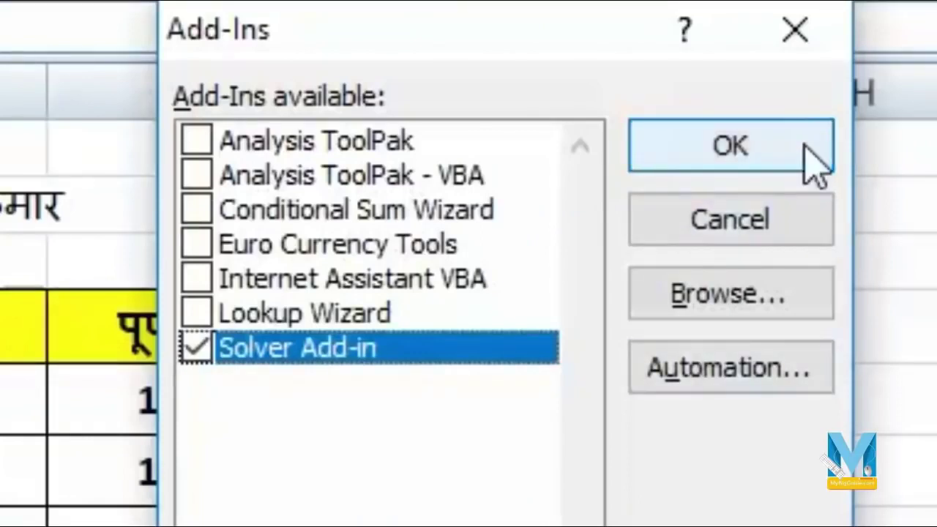
click(806, 147)
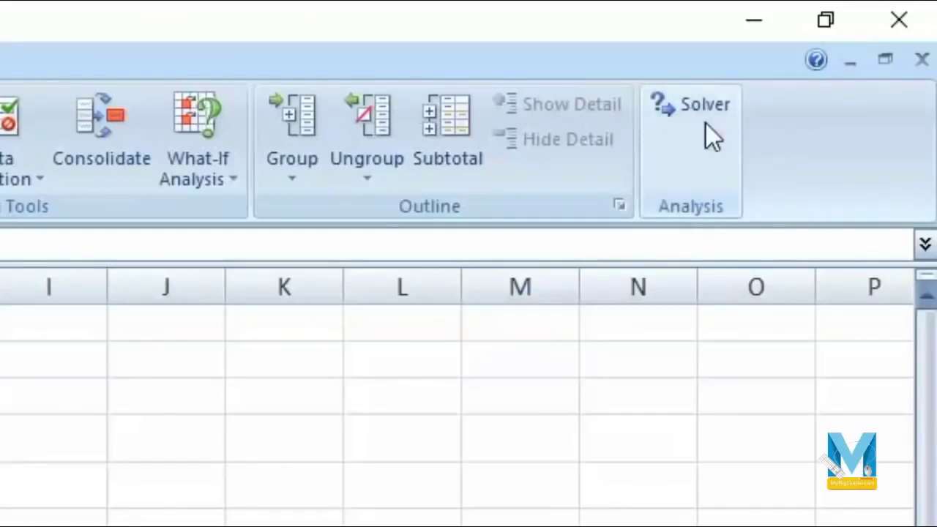
click(225, 187)
click(848, 167)
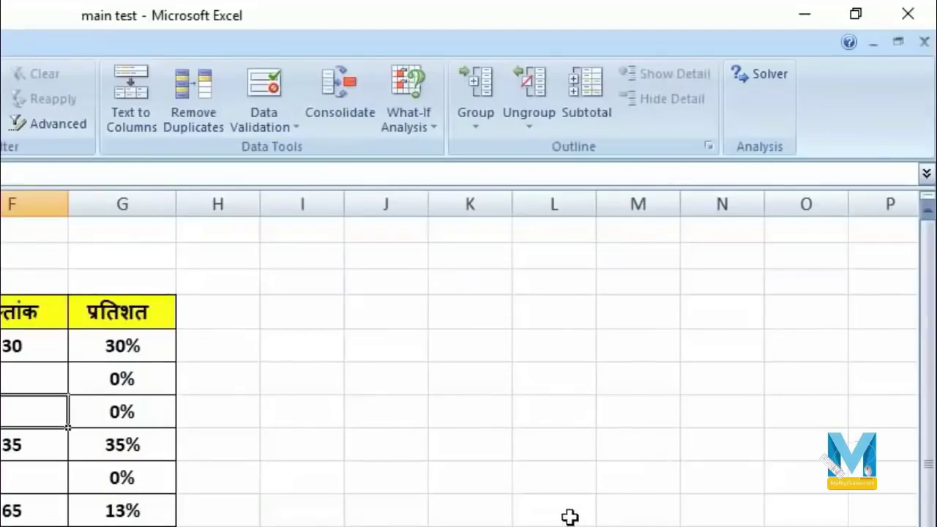
- Make Solver set target cell G10 to 58% by changing $F$6:$F$7,$F$9
click(760, 75)
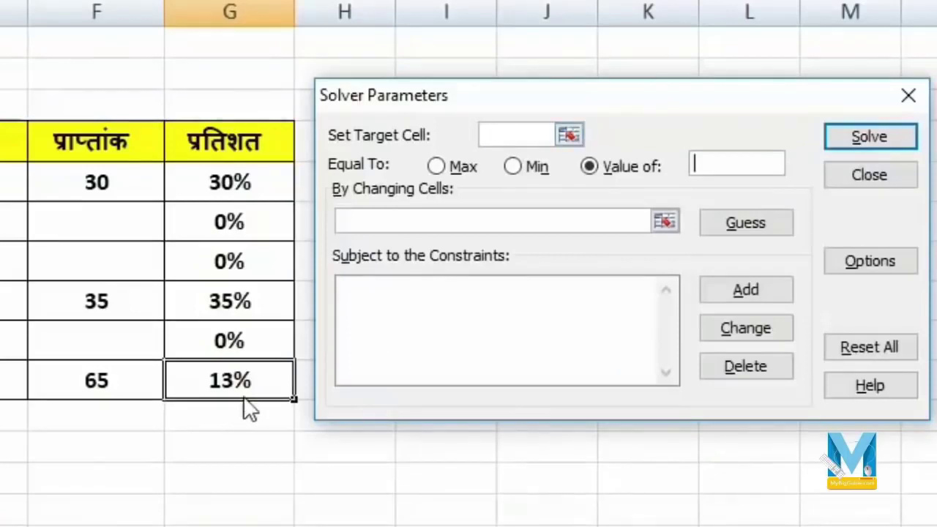
click(496, 135)
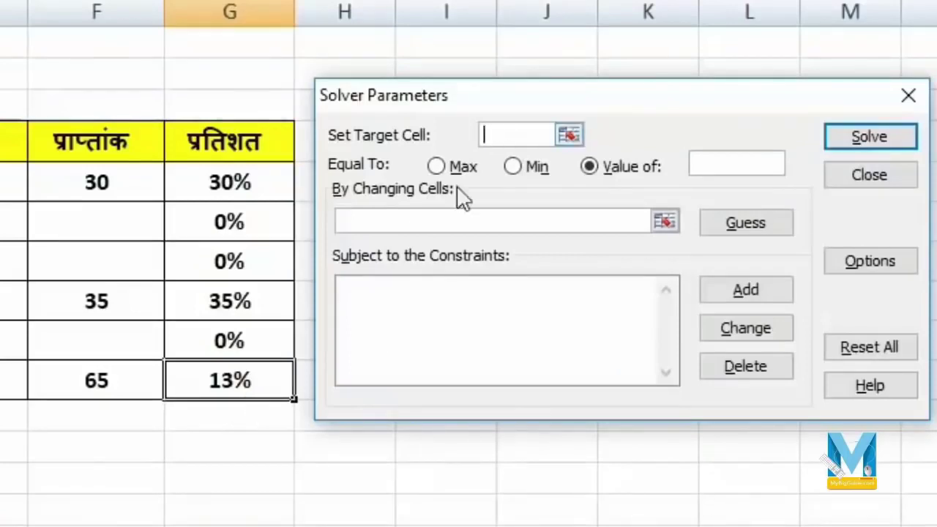
click(229, 383)
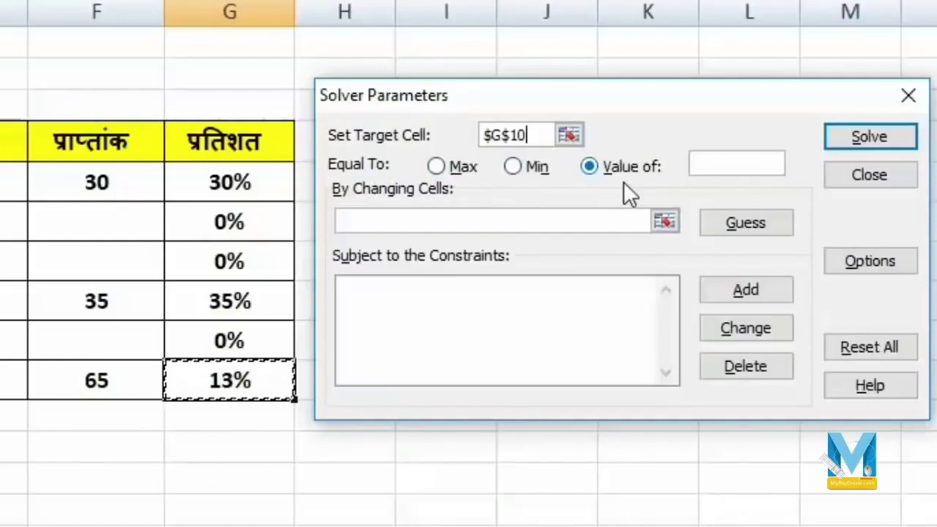
click(733, 165)
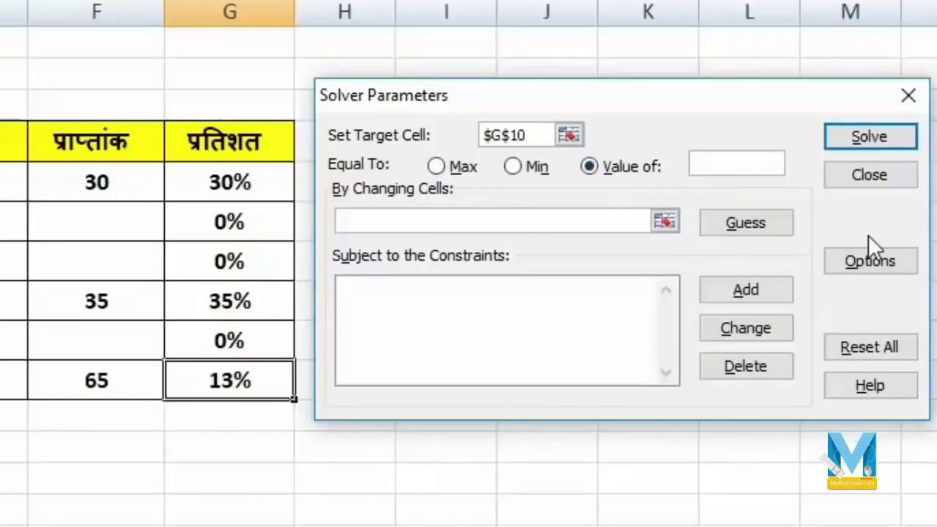
text(58%)
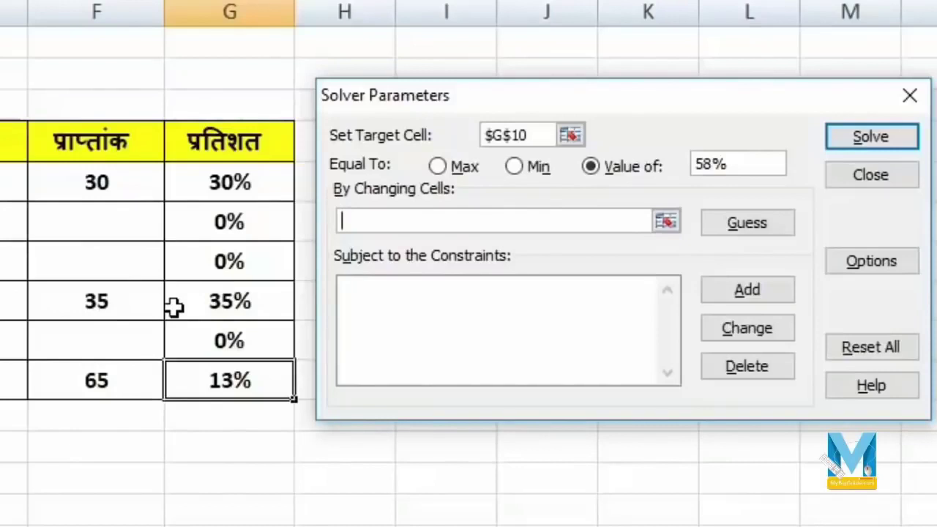
drag(128, 230, 124, 265)
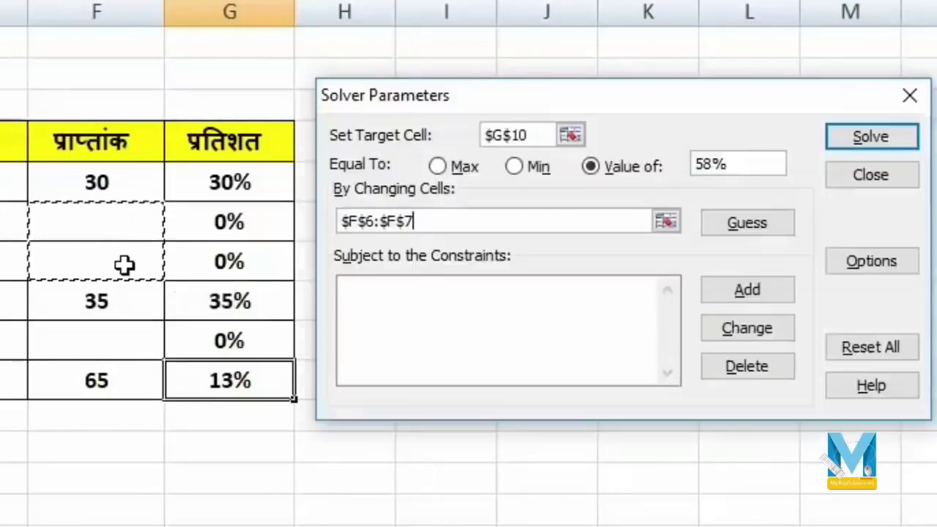
ctrl+click(86, 343)
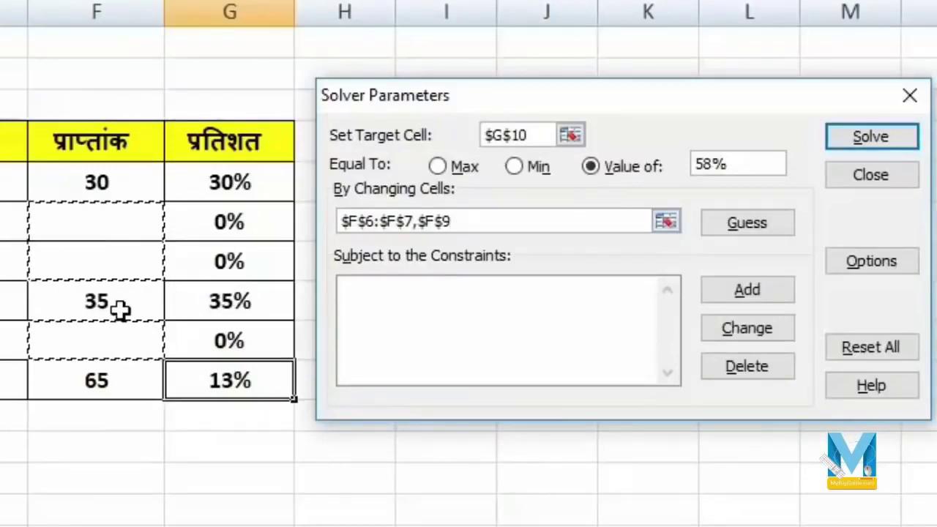
click(380, 329)
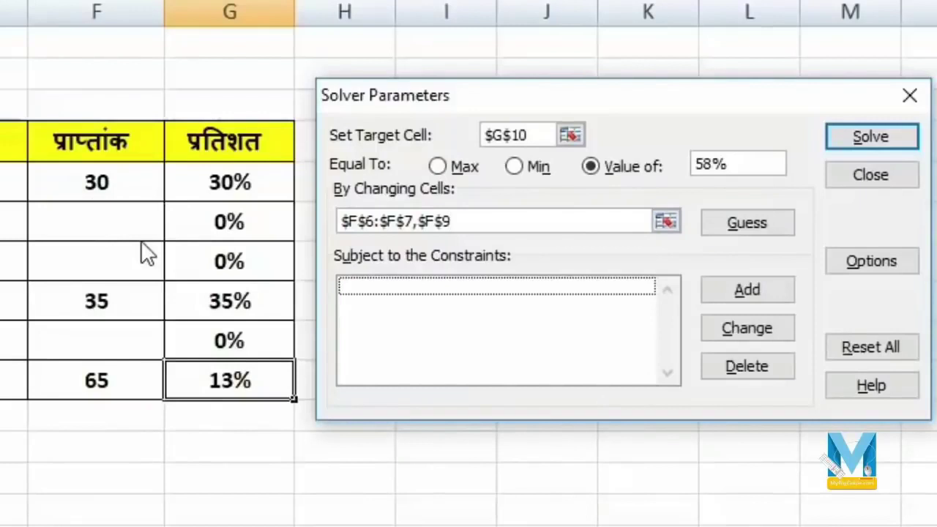
click(755, 292)
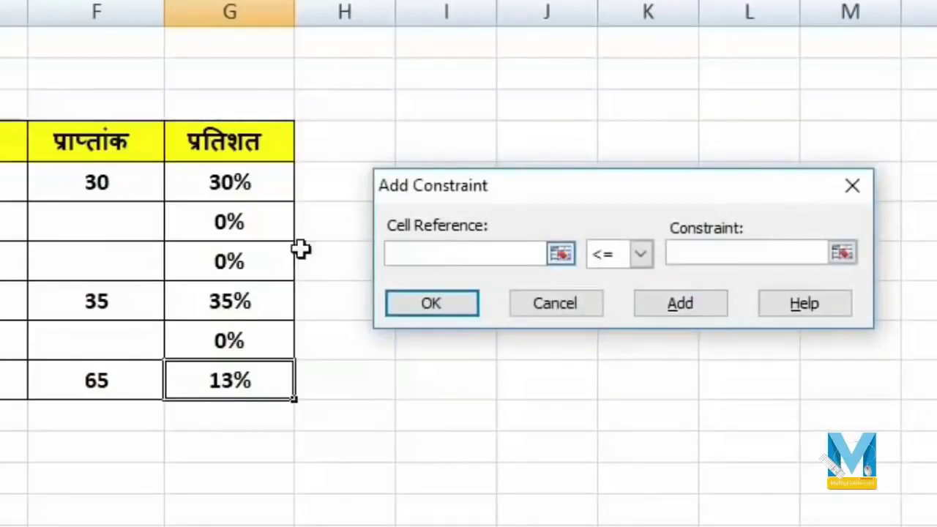
- Add the Solver constraints $F$6 <= 70 and $F$7 <= 65
click(77, 223)
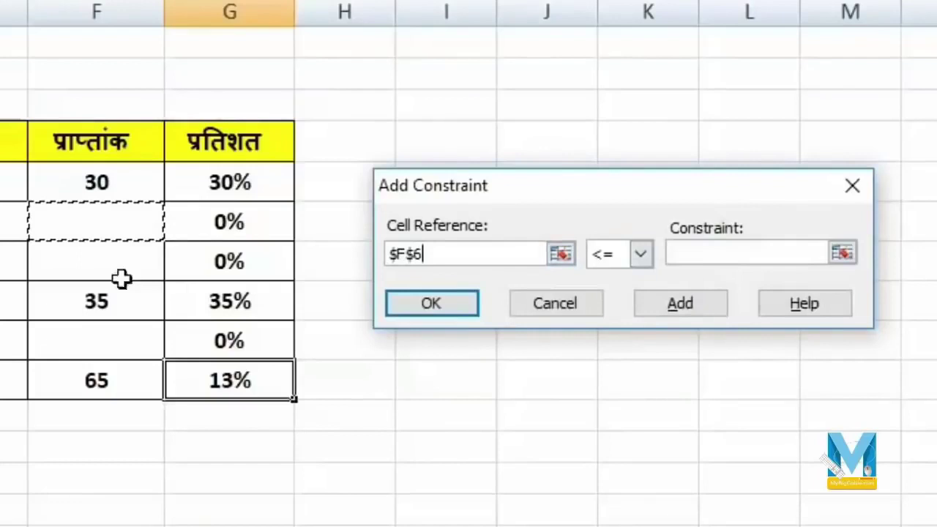
click(693, 253)
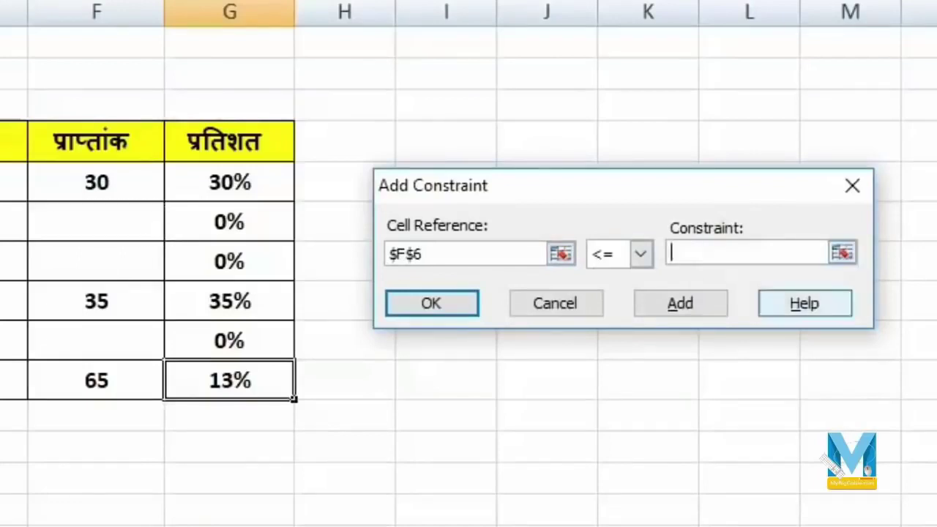
text(70)
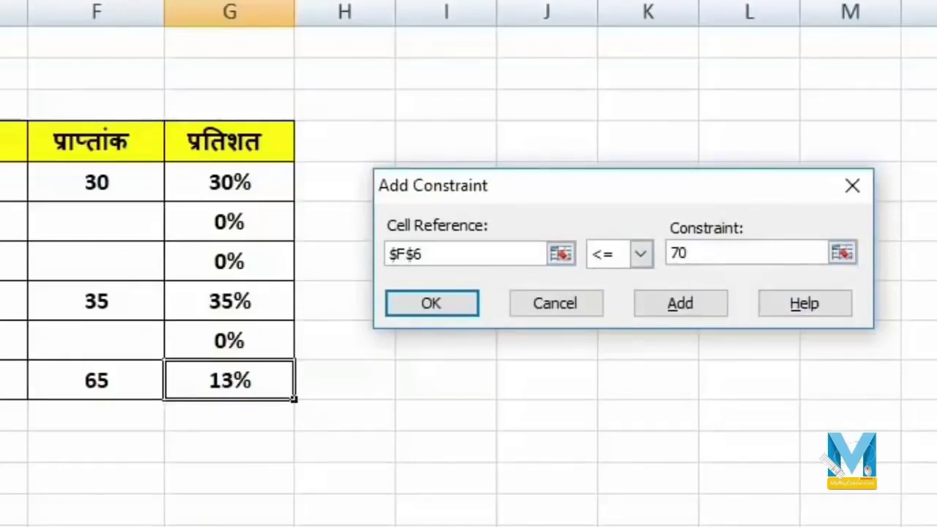
click(690, 303)
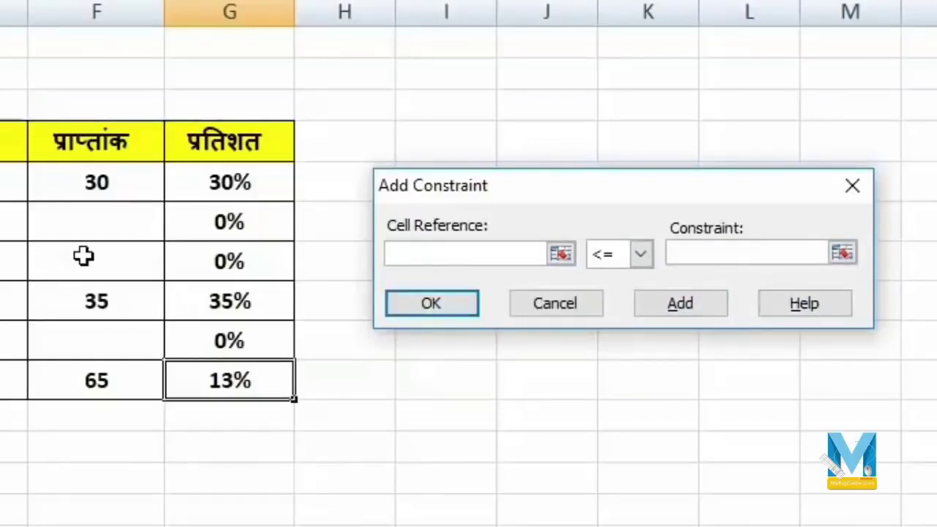
click(82, 254)
double_click(697, 249)
key(BackSpace)
text(65)
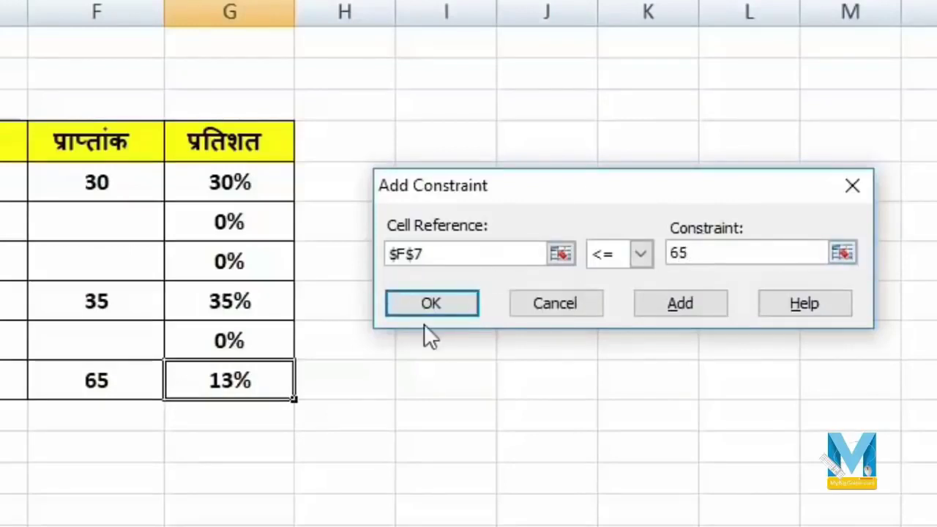
click(430, 311)
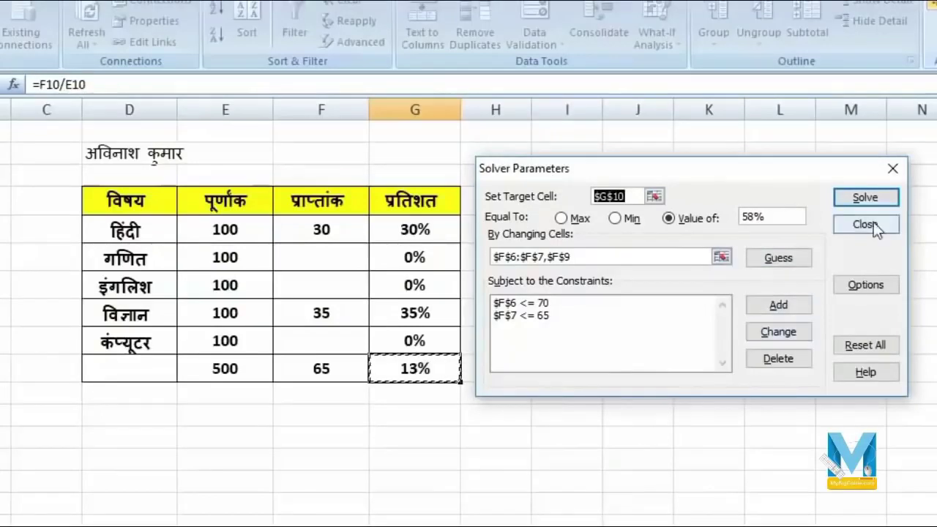
- Solve and keep the solution of 70, 65 and 90 marks, totalling 290 and 58%
click(878, 196)
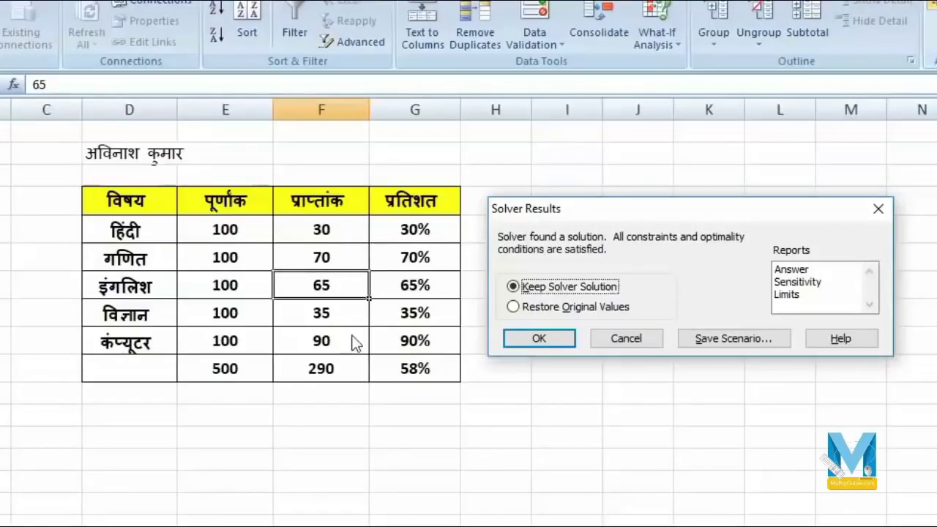
click(525, 345)
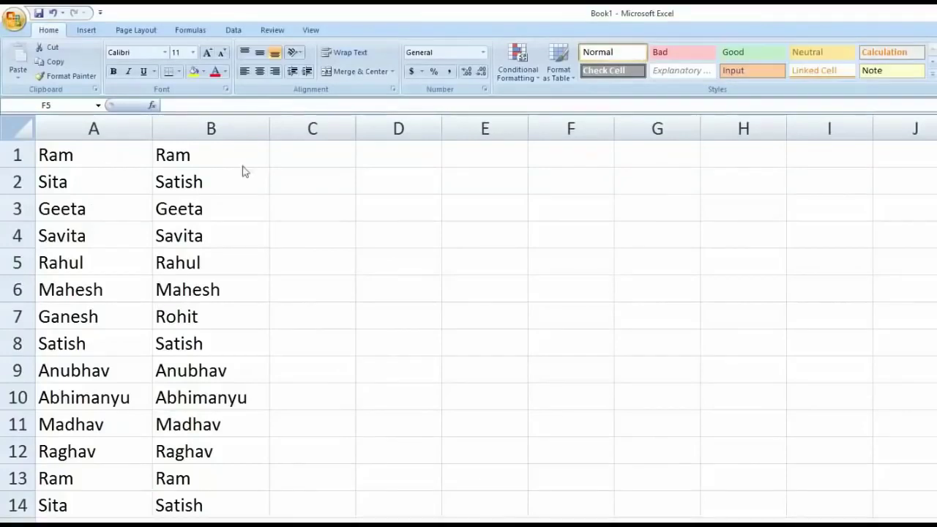
scroll(258, 234, down, 6)
scroll(266, 292, up, 3)
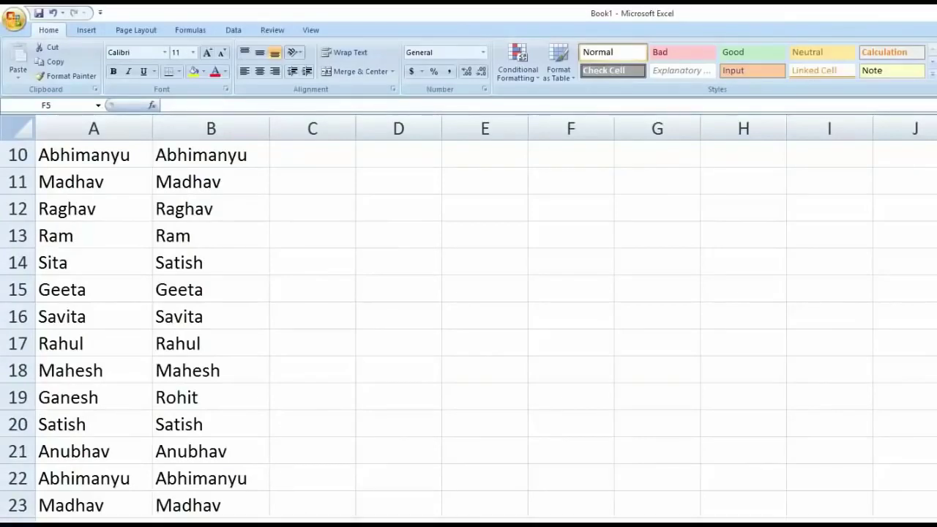
scroll(469, 323, up, 3)
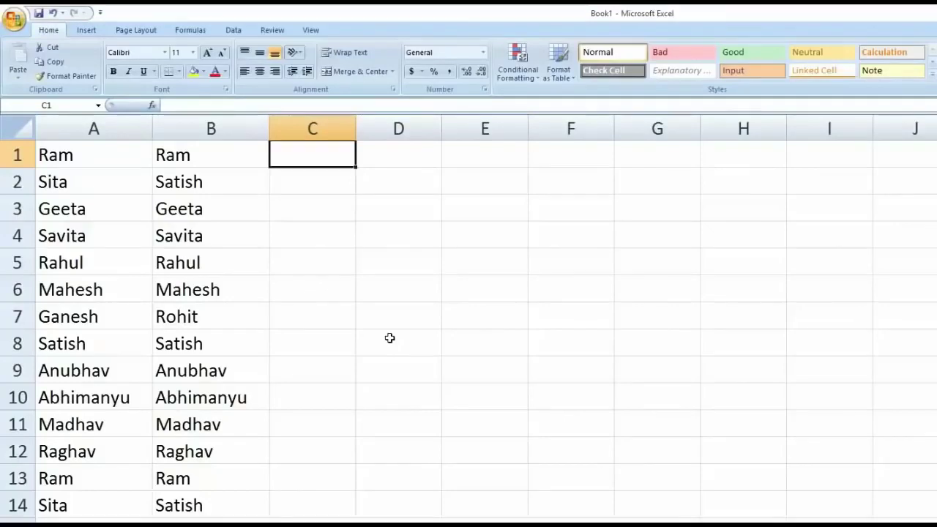
- Enter =EXACT(A1, B1) in C1 to compare the first two names
text(=)
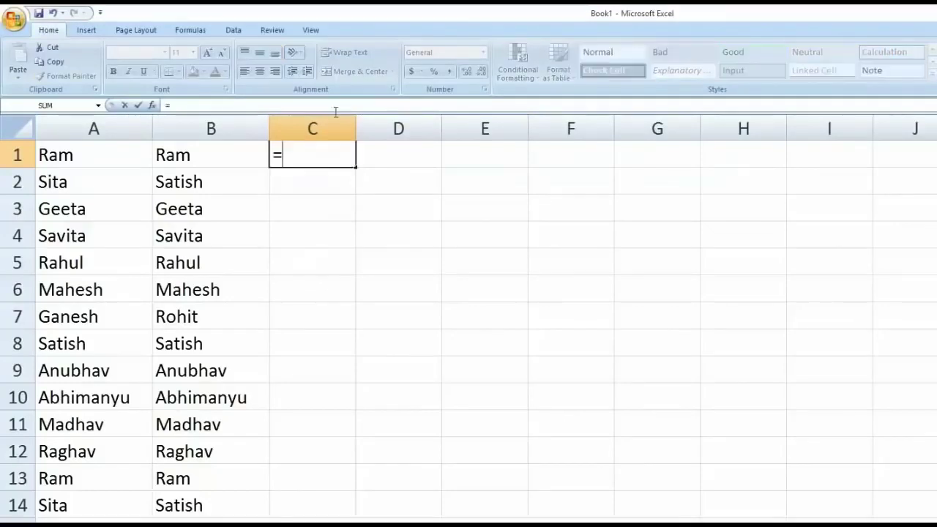
text(exa)
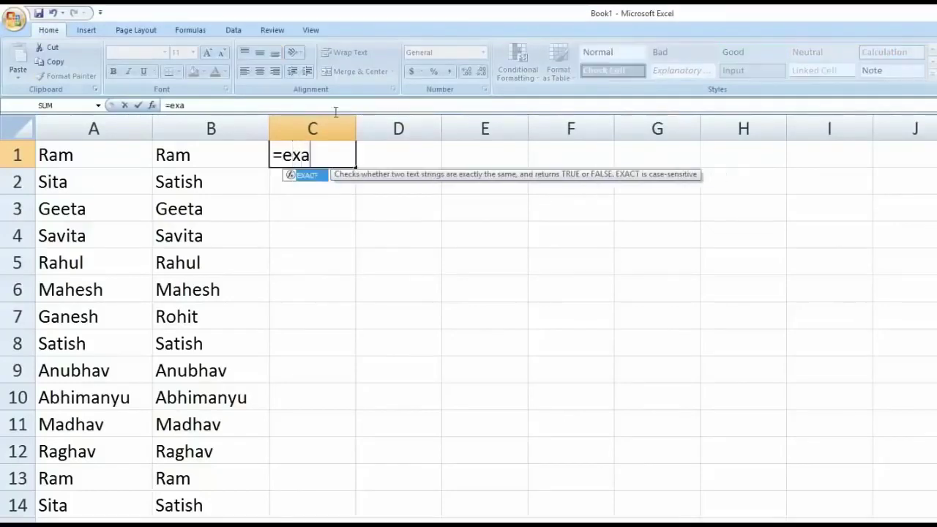
text(ct()
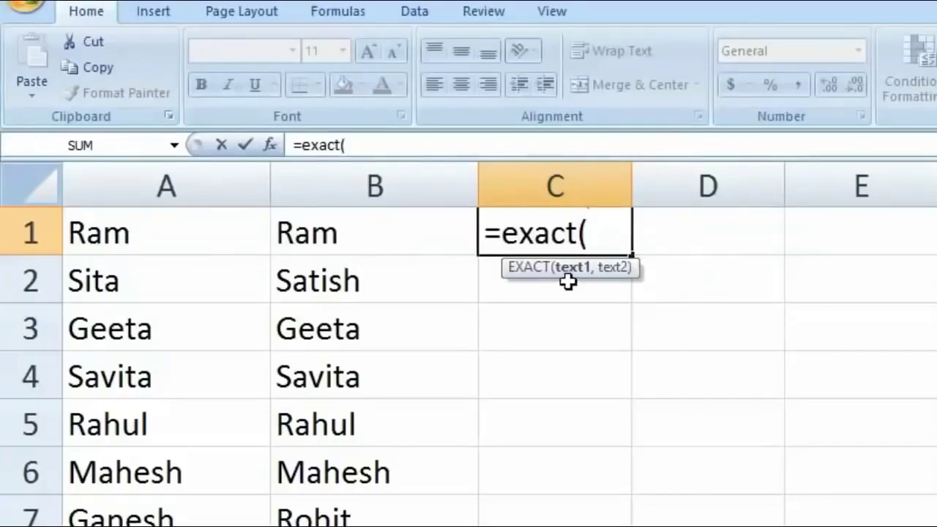
click(170, 236)
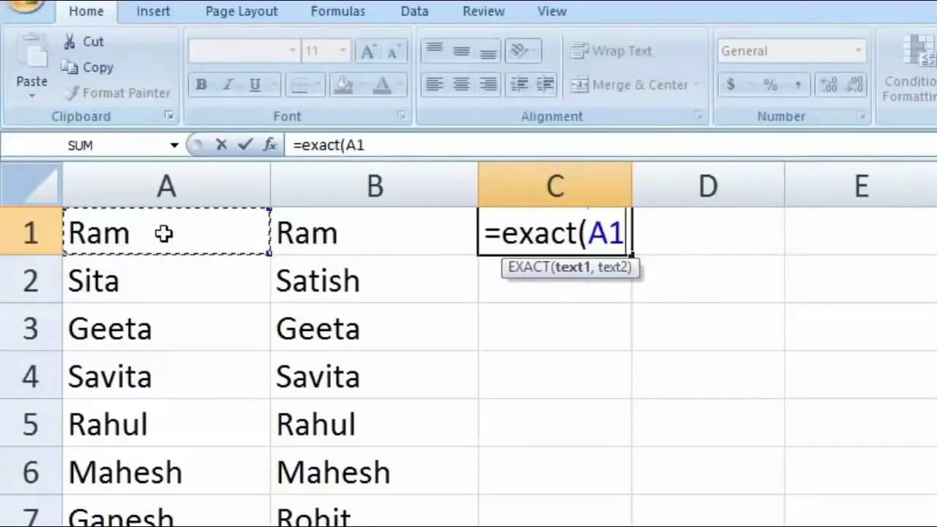
text(,)
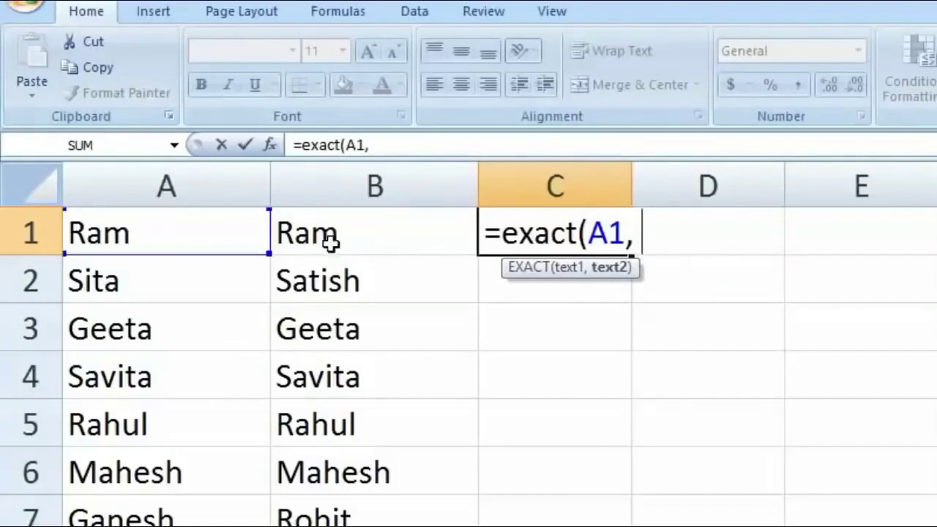
click(347, 234)
text())
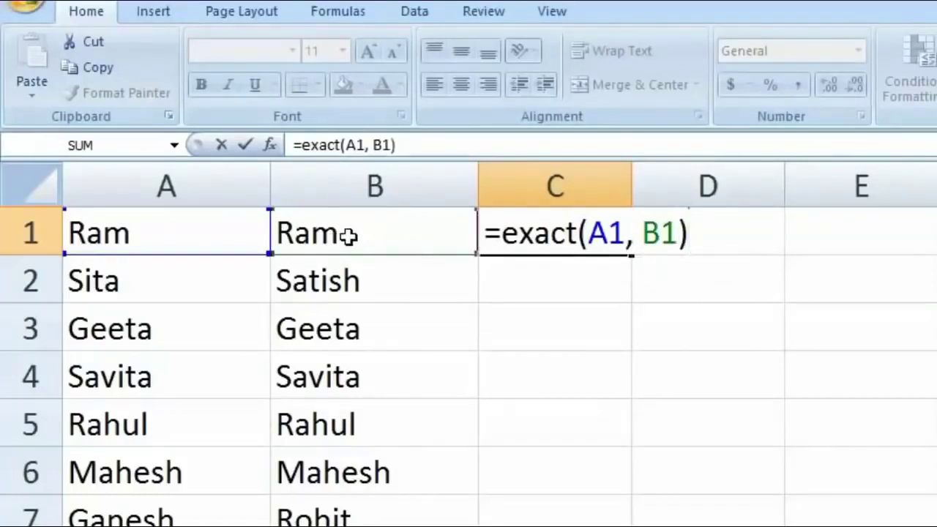
key(Return)
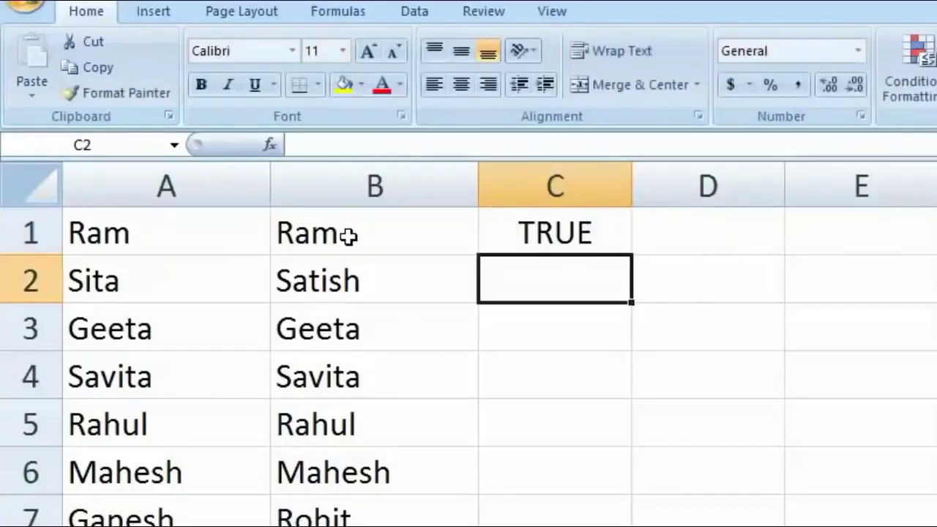
- Fill the EXACT check down column C and point out FALSE mismatches like Sita/Satish
click(590, 226)
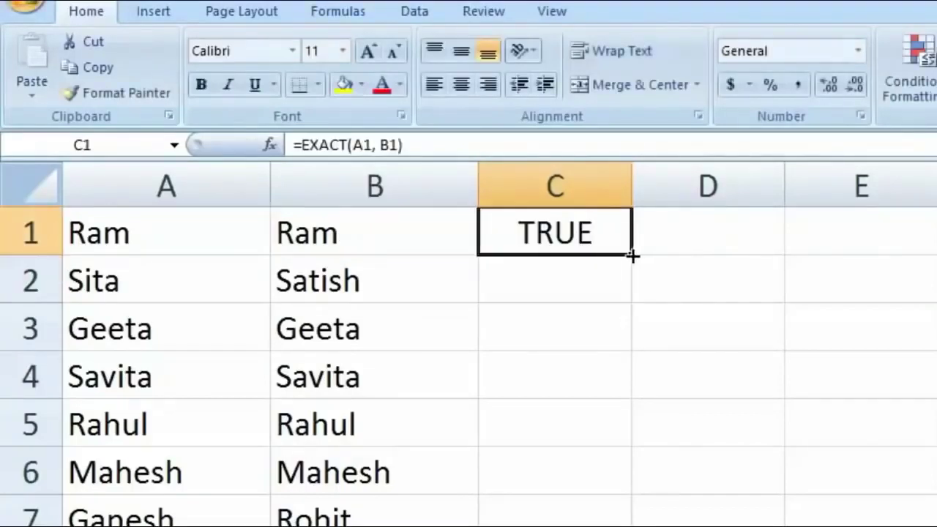
drag(633, 255, 632, 524)
scroll(632, 439, up, 2)
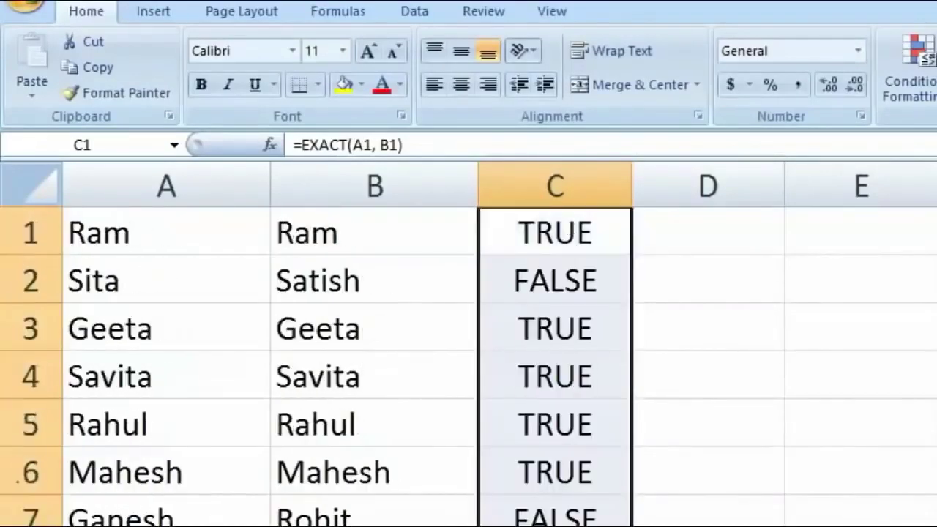
click(659, 516)
click(101, 289)
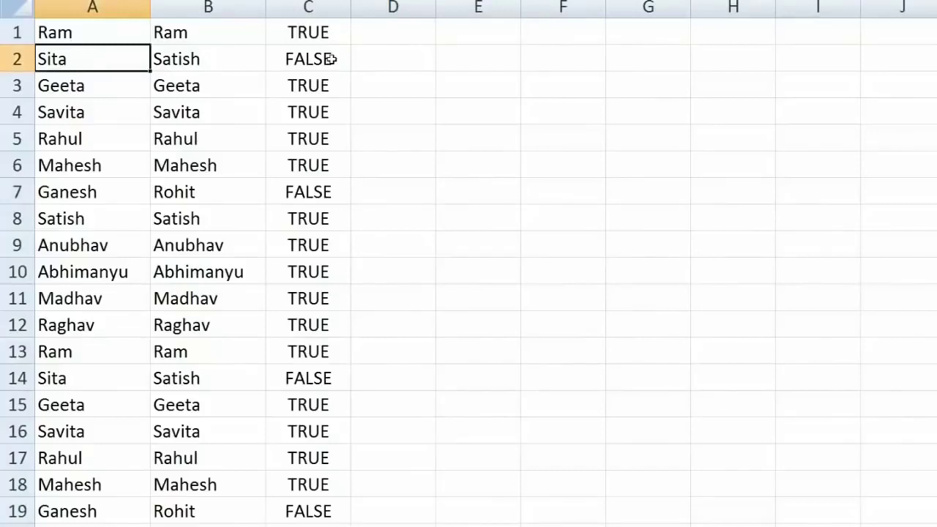
- Point out the FALSE result in row 7 and the mismatched name in row 14
click(289, 192)
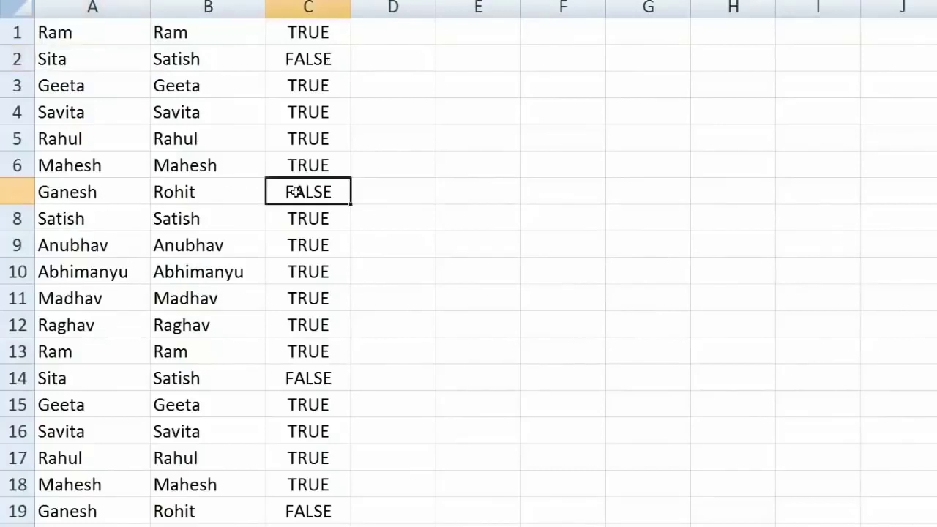
click(91, 380)
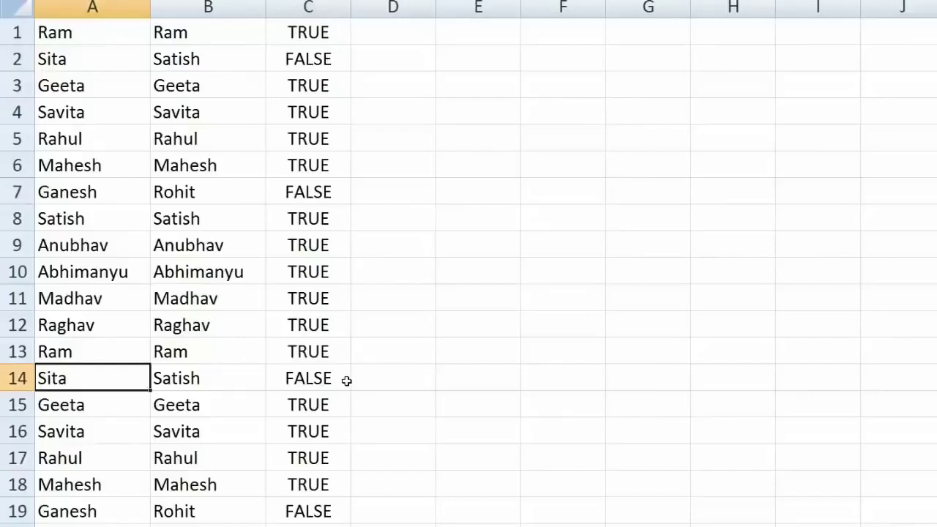
scroll(347, 381, down, 2)
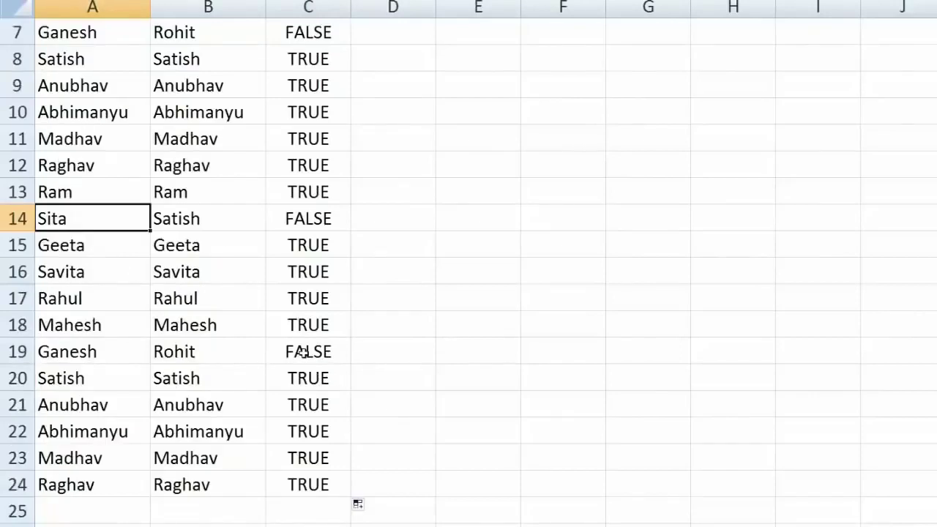
scroll(303, 353, up, 2)
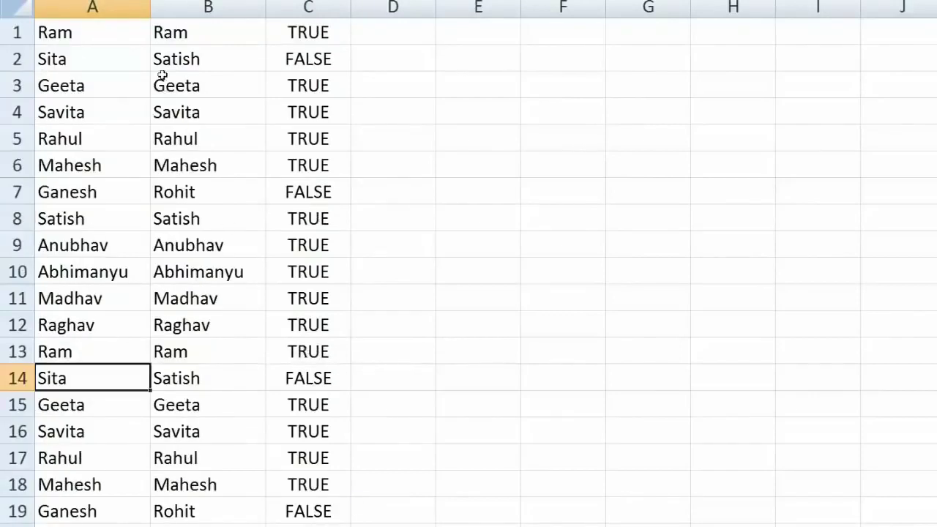
- Change B1 from Ram to lowercase ram so its EXACT check turns FALSE
click(164, 32)
double_click(164, 32)
drag(163, 33, 152, 32)
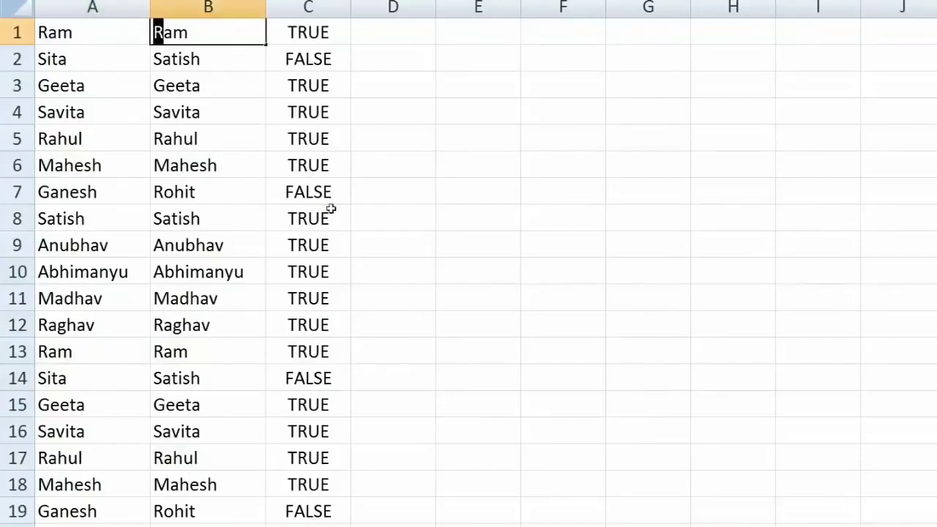
text(r)
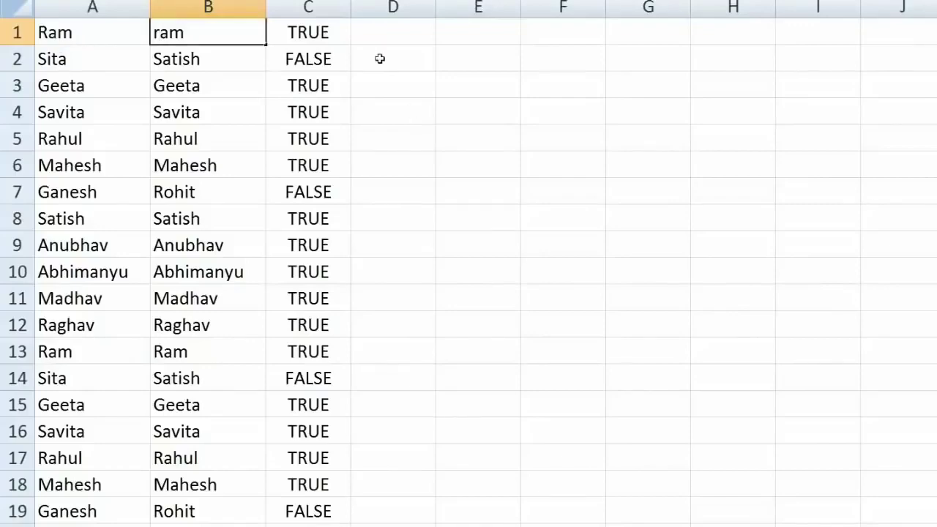
click(379, 59)
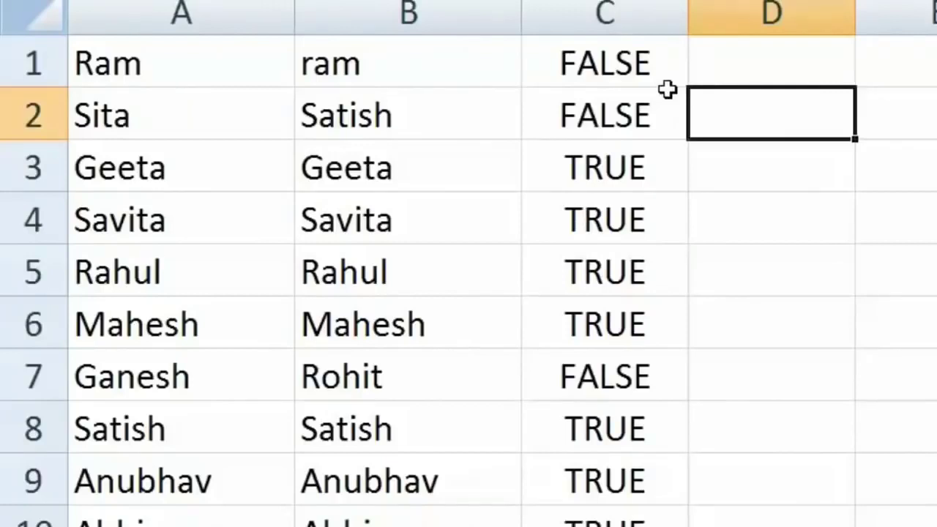
- Delete column C holding the TRUE/FALSE results
right_click(654, 13)
click(768, 168)
click(769, 213)
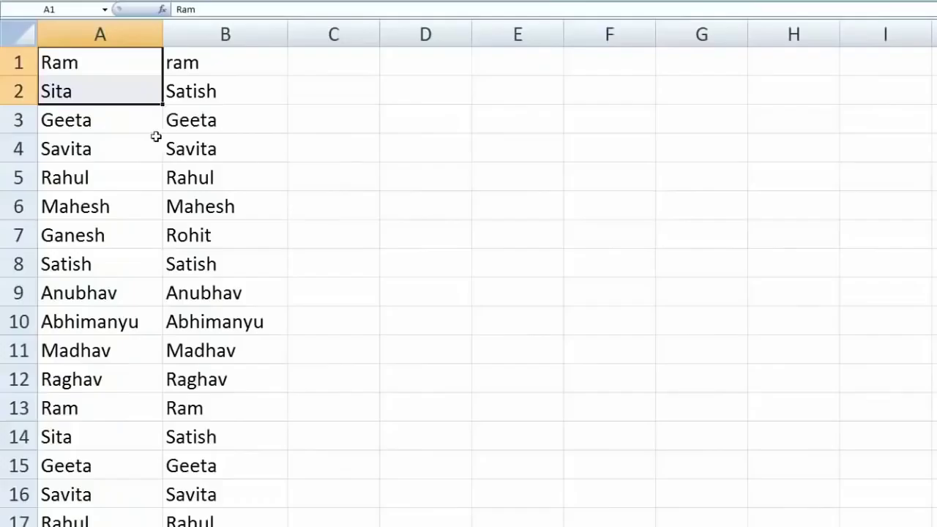
- Select columns A:B and use Go To Special's Row differences to pick out the mismatched names
click(141, 138)
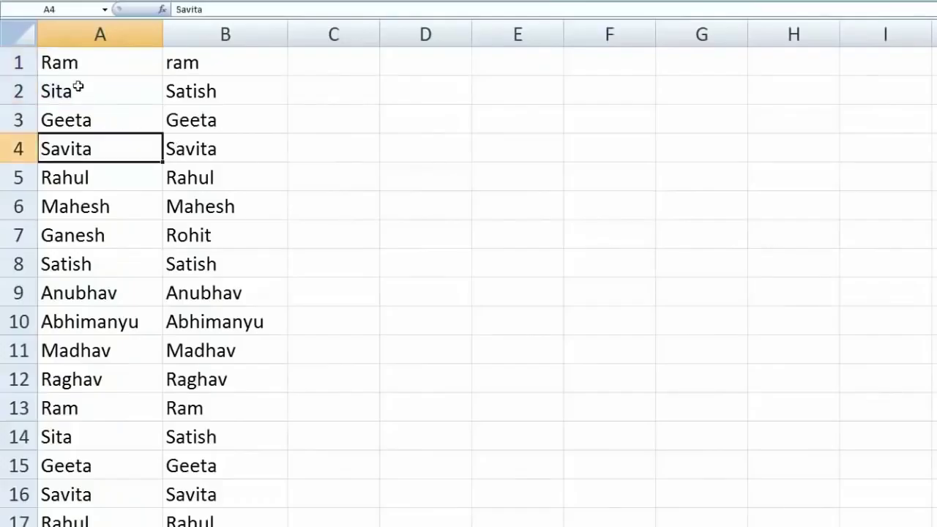
drag(61, 57, 241, 526)
scroll(513, 516, up, 2)
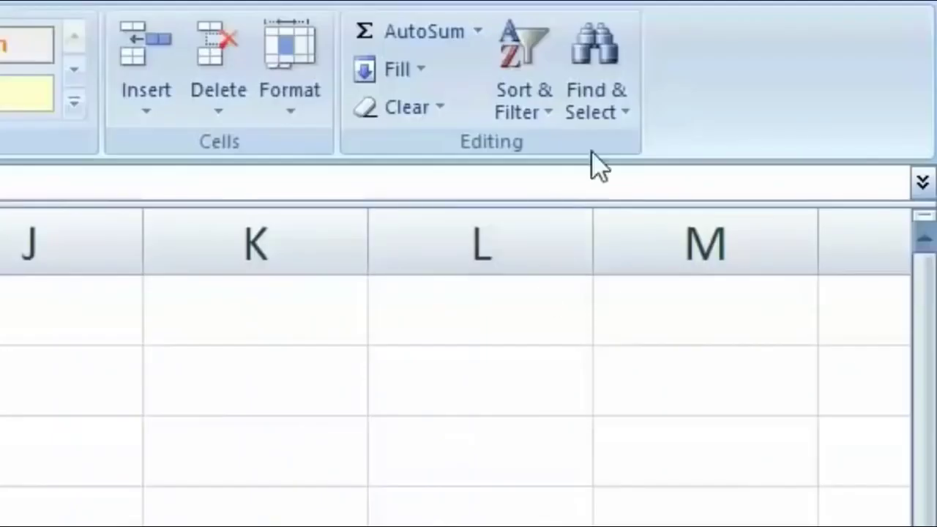
click(600, 121)
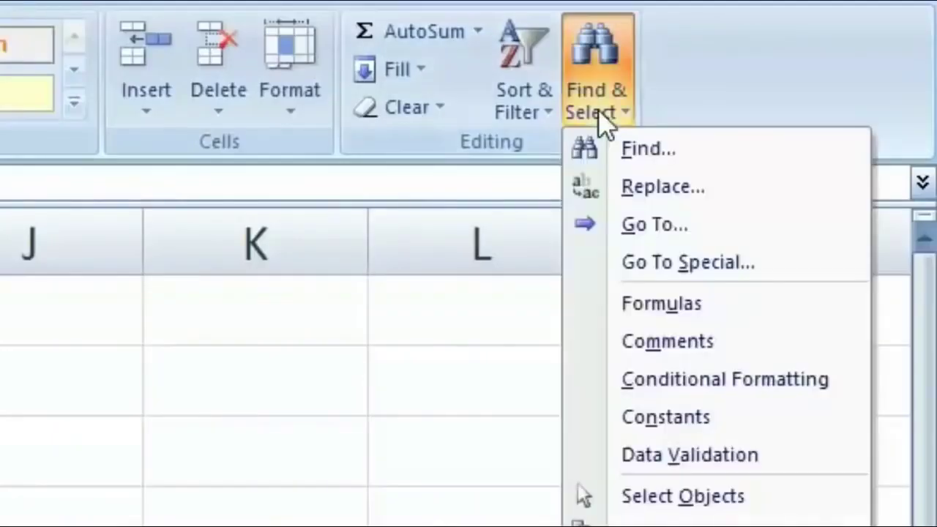
click(738, 265)
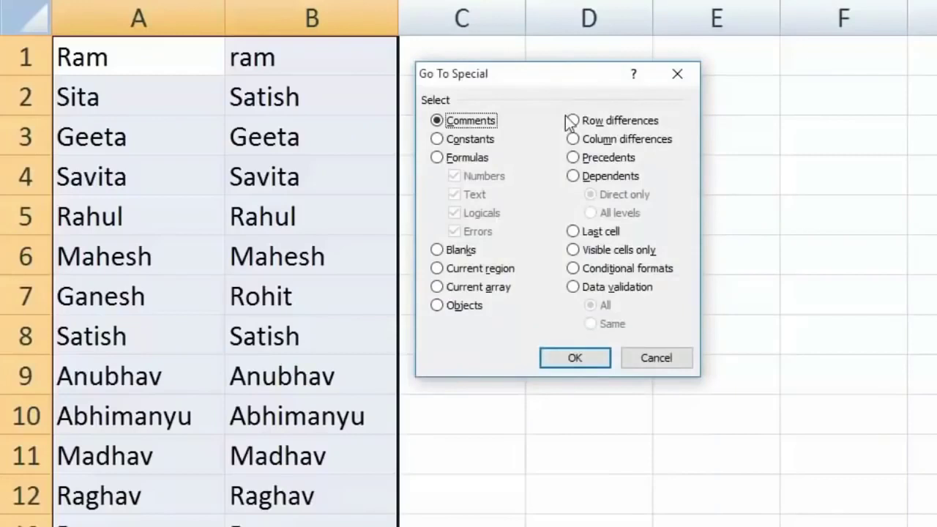
click(574, 121)
click(574, 356)
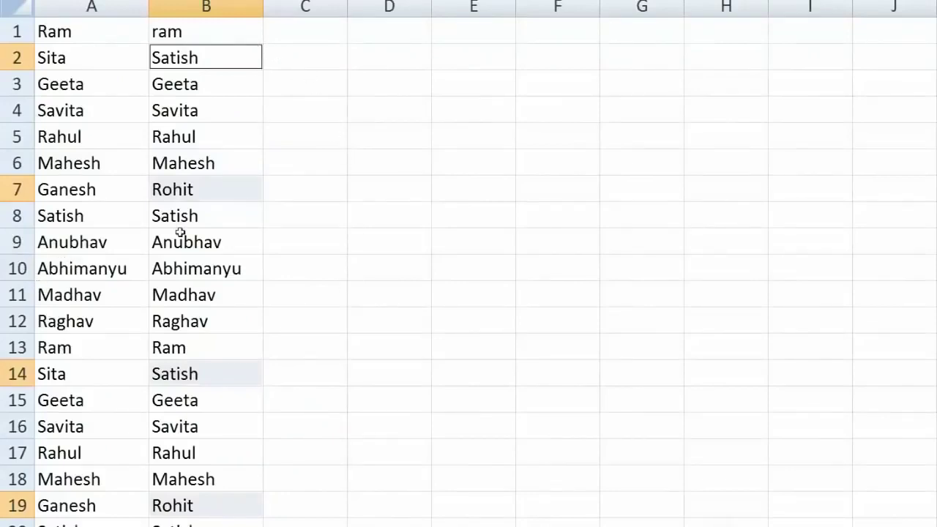
- Fill the selected differing names (Satish in rows 2 and 14, Rohit in row 7) yellow
scroll(220, 388, down, 3)
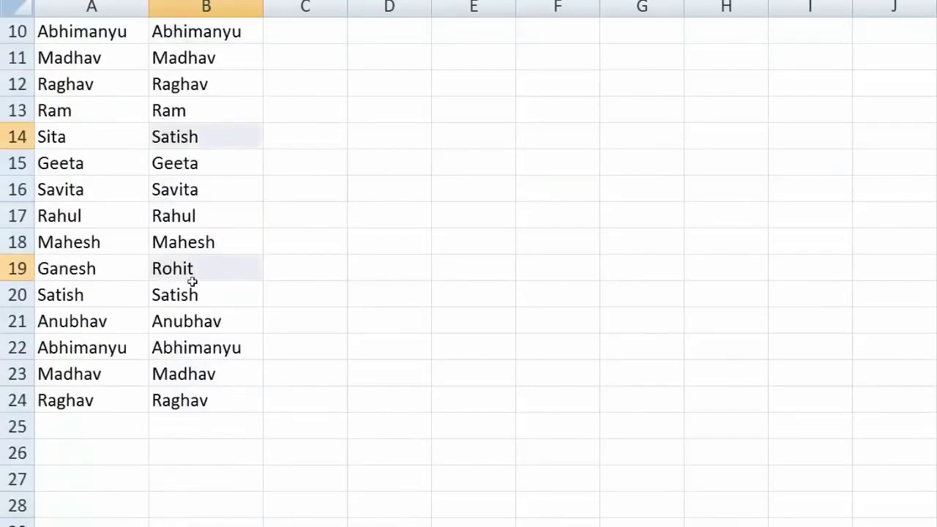
scroll(191, 282, up, 2)
scroll(197, 294, up, 1)
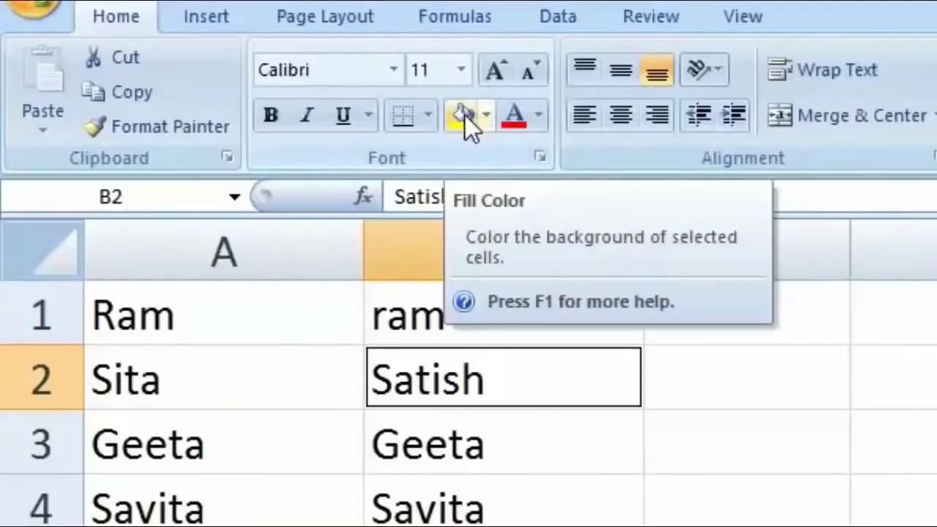
click(465, 115)
click(476, 207)
scroll(411, 247, down, 4)
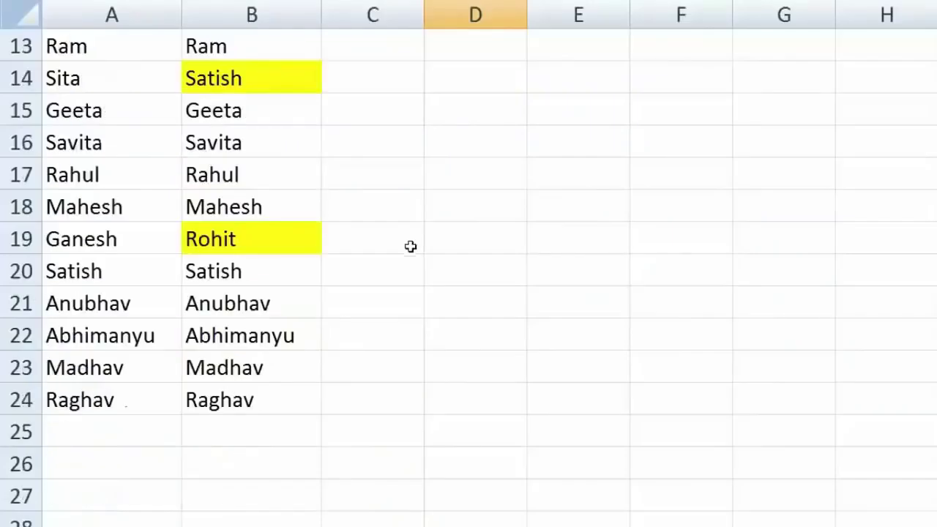
scroll(303, 396, up, 4)
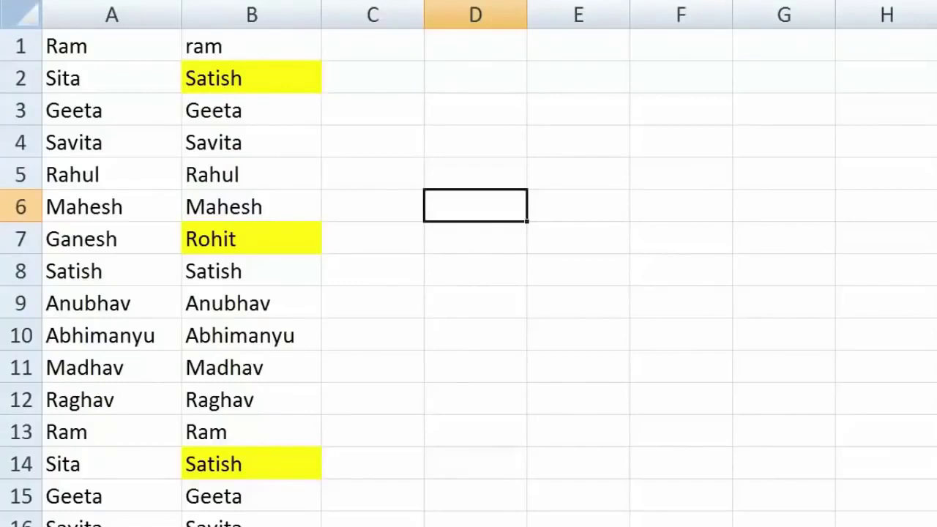
- Undo the yellow fill and copy the column B names into column C
key(ctrl+z)
click(547, 213)
drag(279, 46, 278, 524)
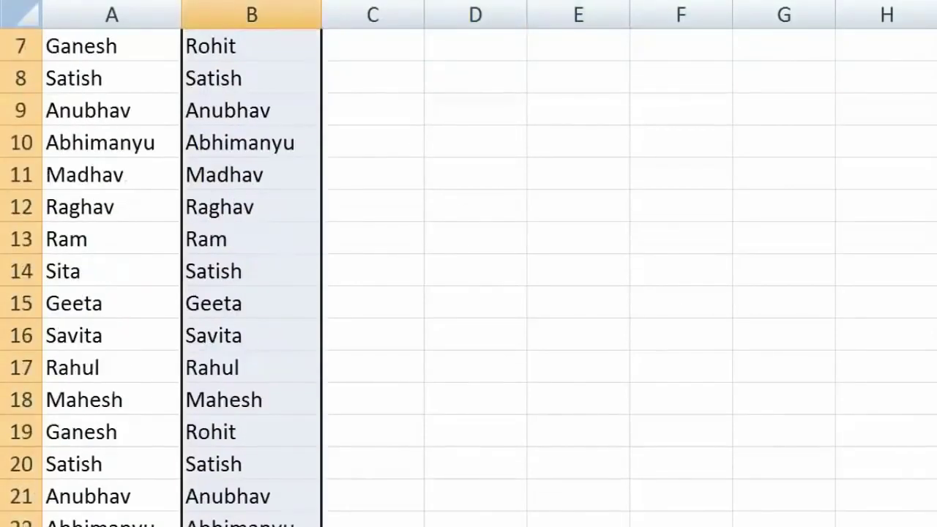
scroll(469, 279, up, 2)
key(ctrl+c)
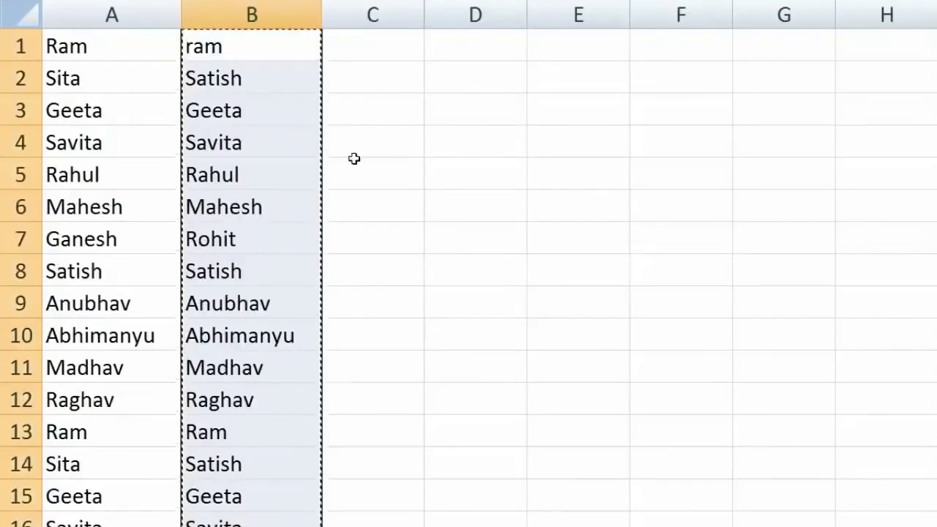
key(Right)
key(ctrl+v)
click(633, 133)
click(550, 130)
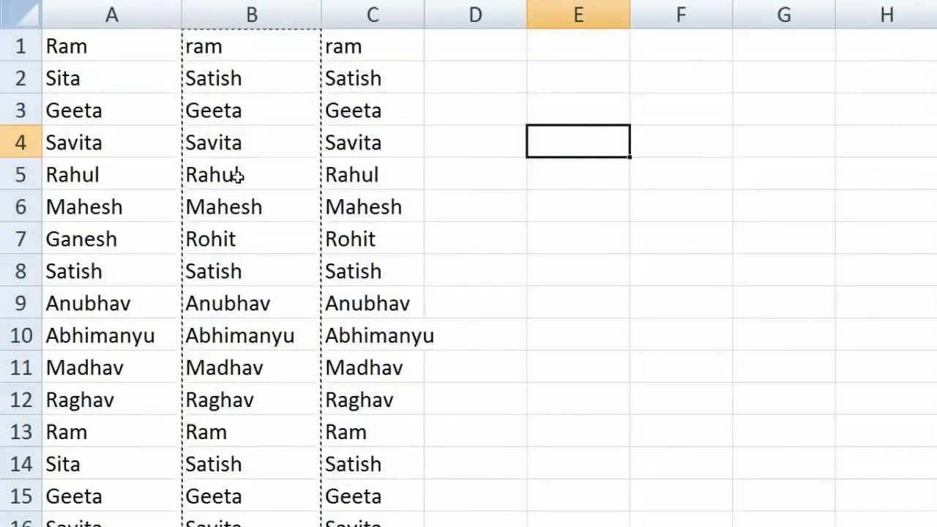
- Select columns A:C, choose Go To Special's Row differences, and fill the mismatched names yellow
drag(90, 47, 374, 524)
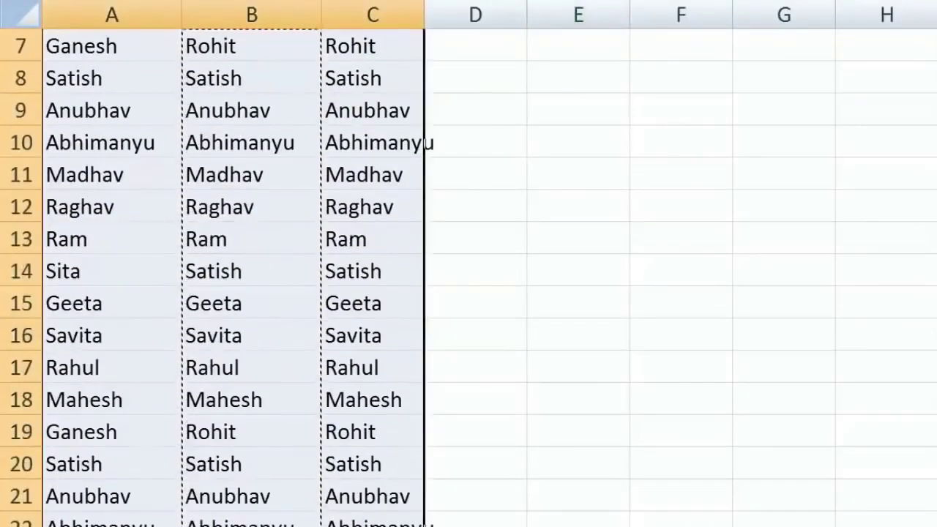
scroll(234, 278, up, 2)
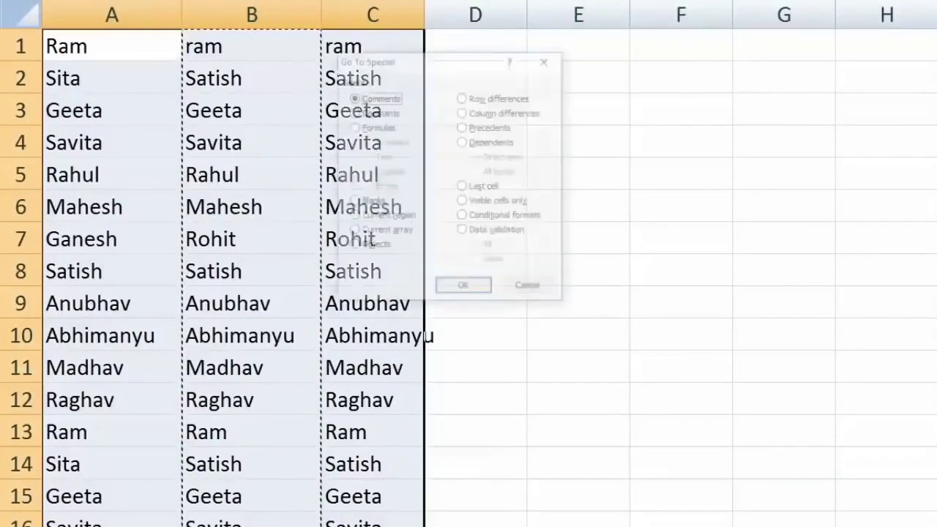
drag(450, 55, 552, 32)
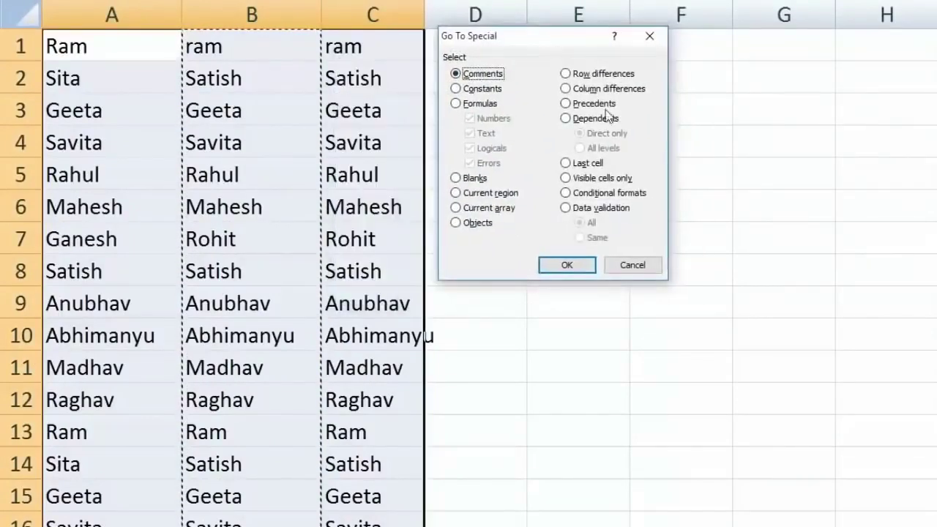
click(601, 74)
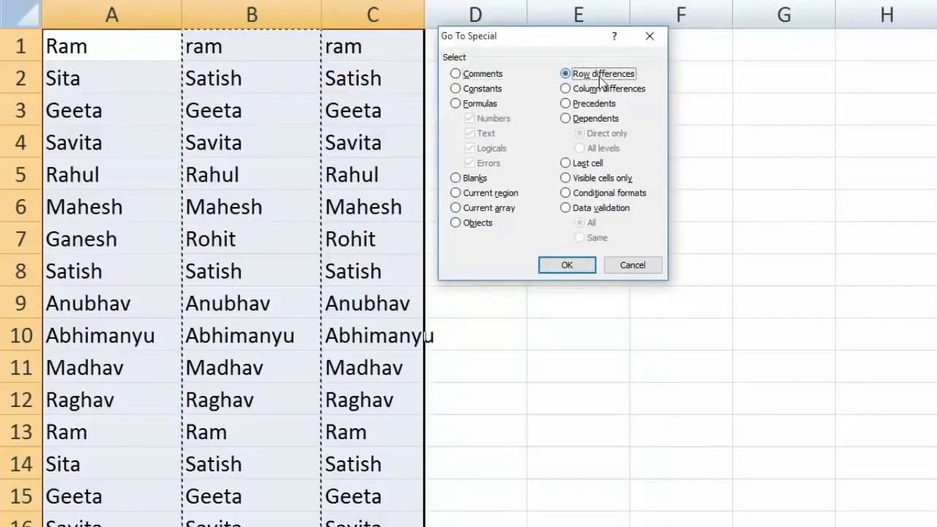
click(567, 265)
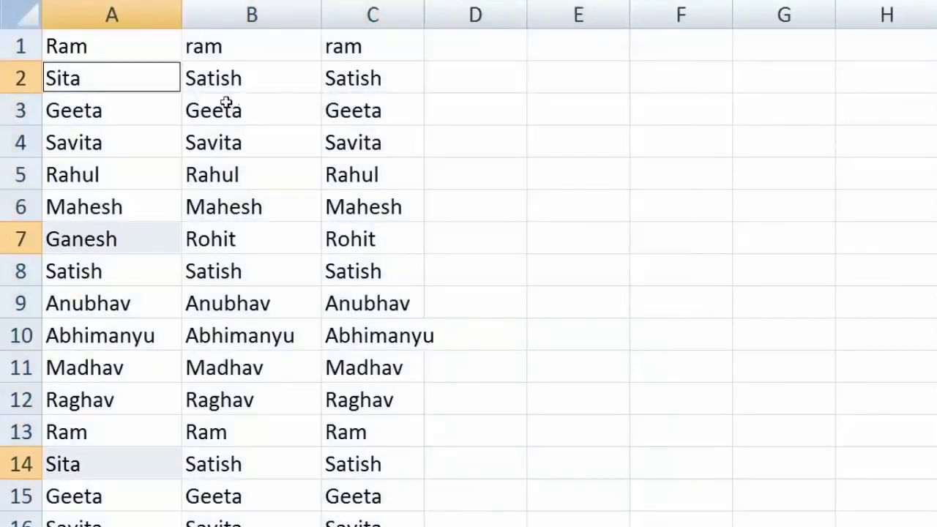
scroll(173, 253, down, 2)
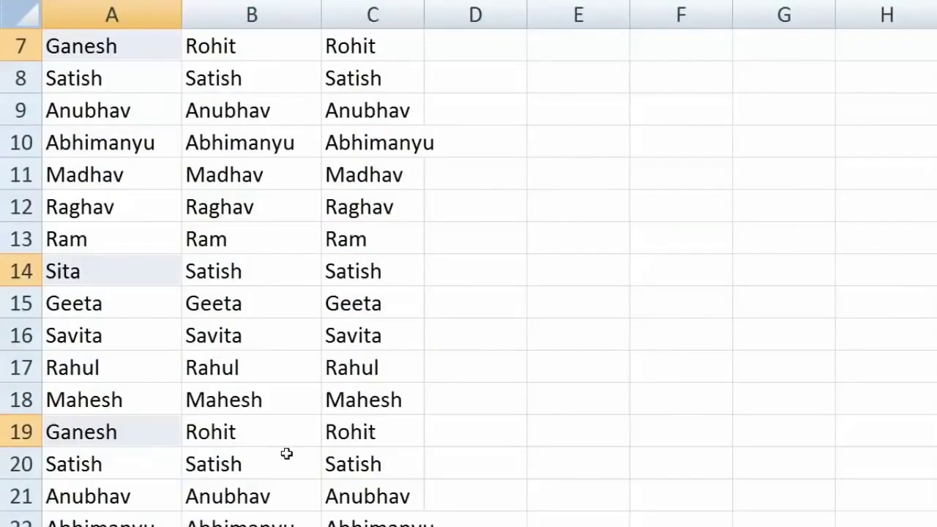
scroll(156, 453, up, 2)
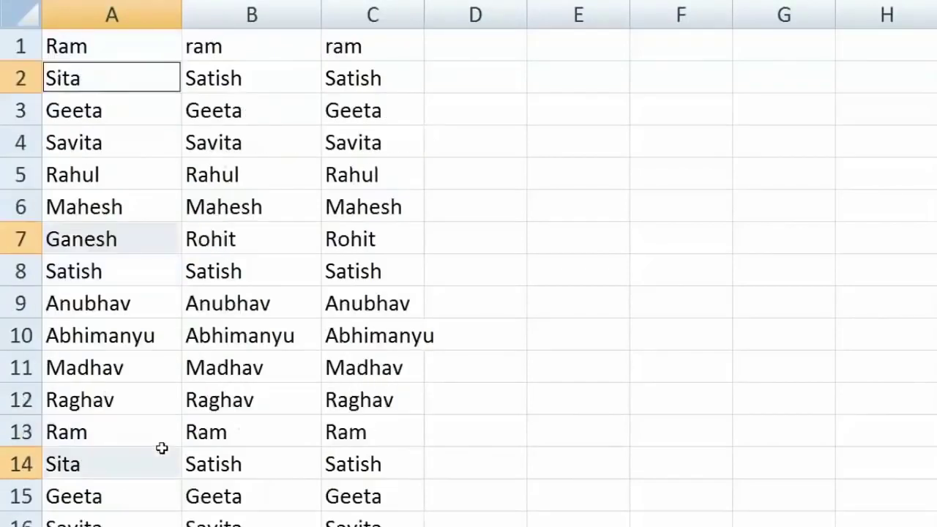
click(483, 275)
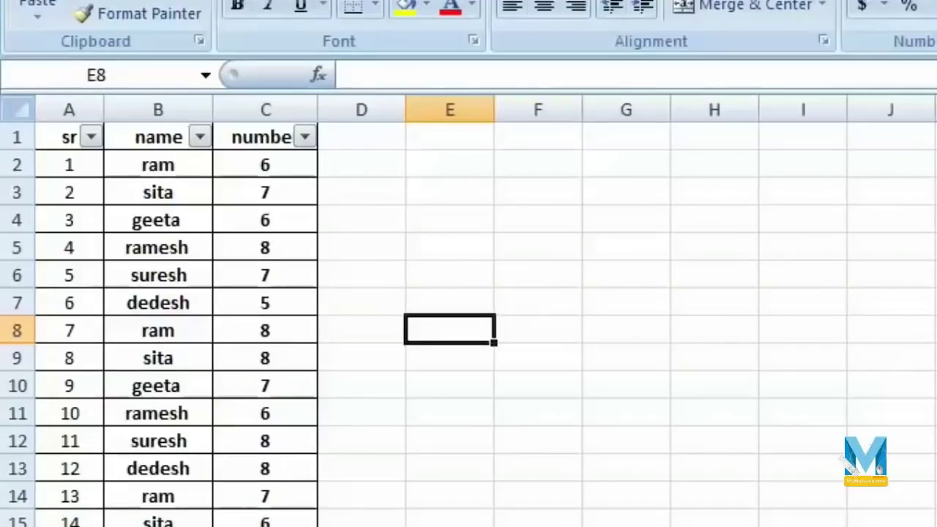
click(686, 477)
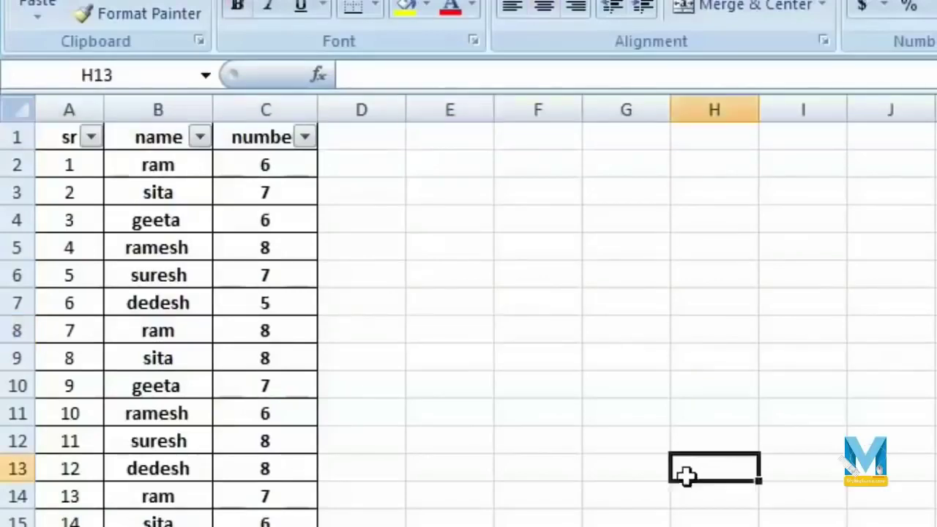
click(199, 137)
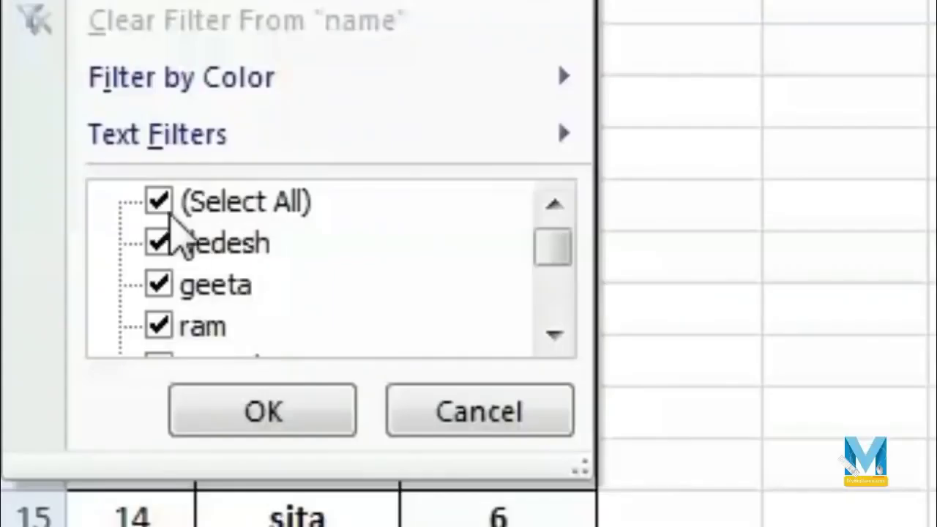
click(159, 200)
click(158, 326)
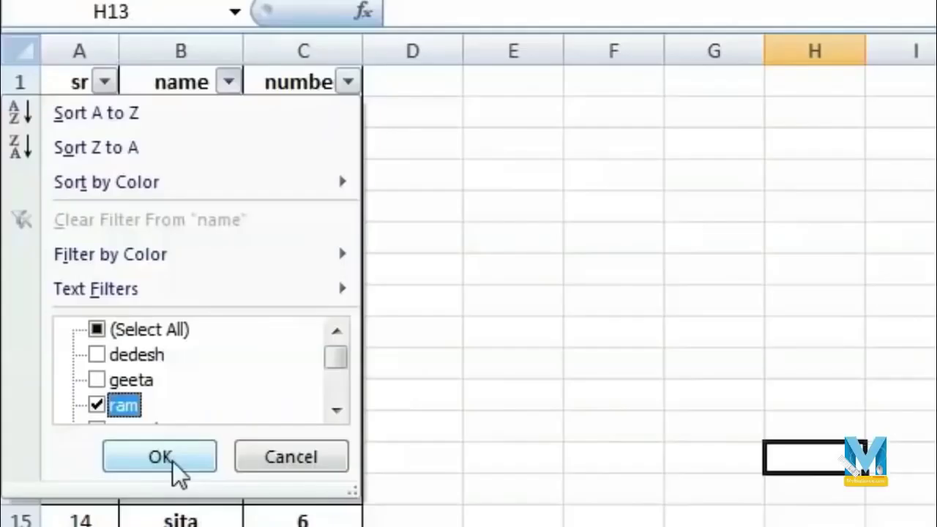
click(163, 458)
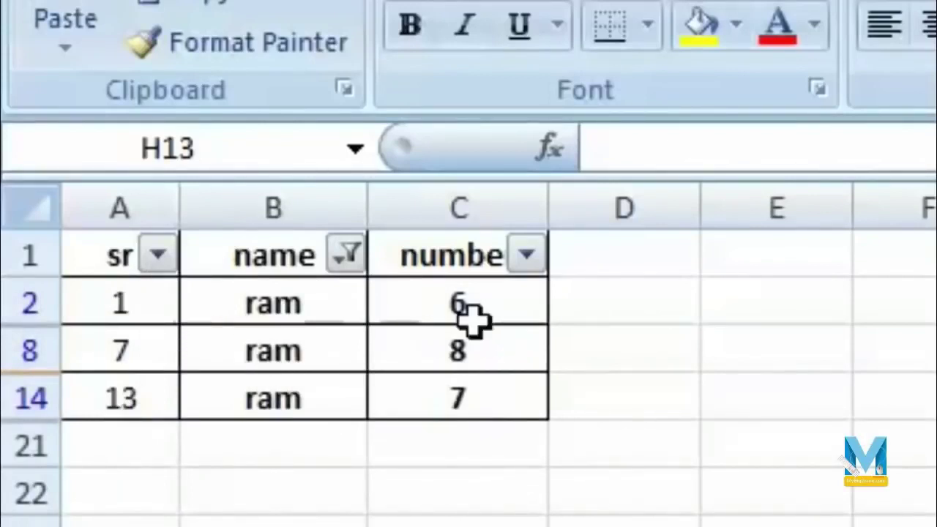
click(500, 452)
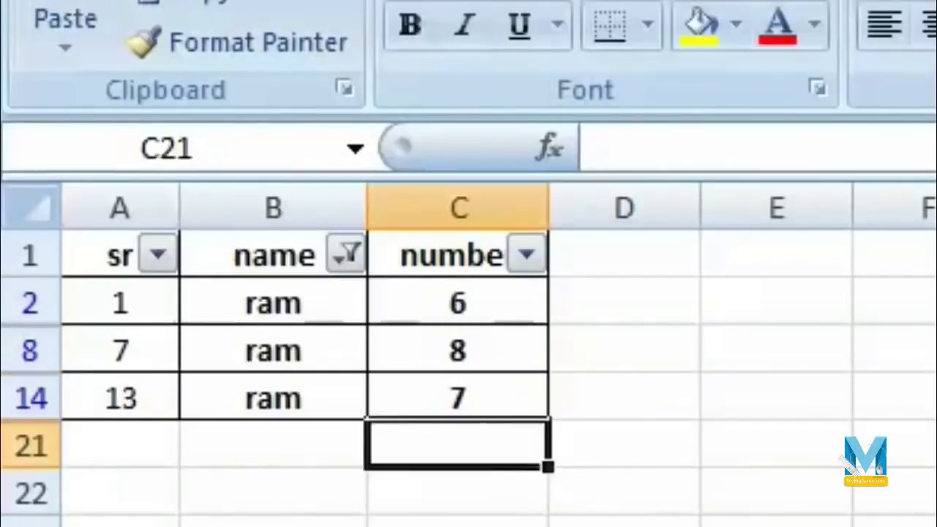
key(alt+equal)
key(Return)
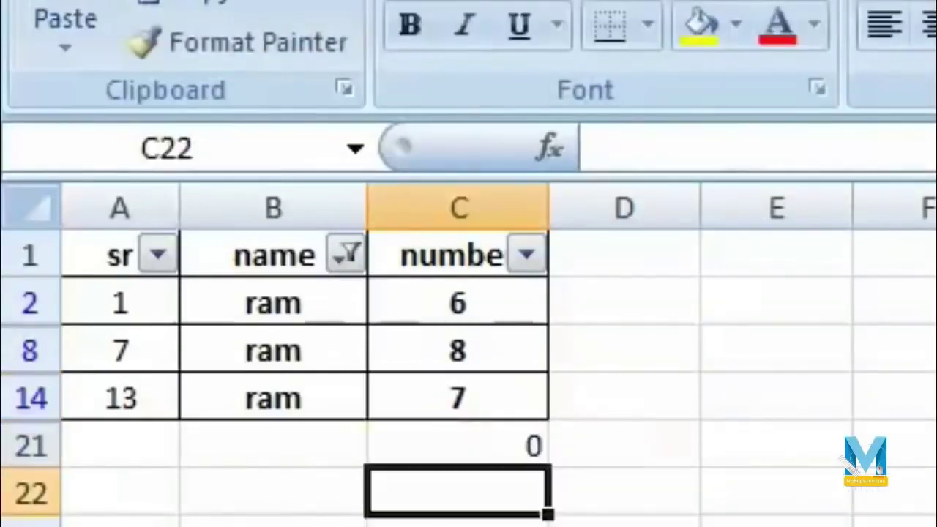
click(479, 439)
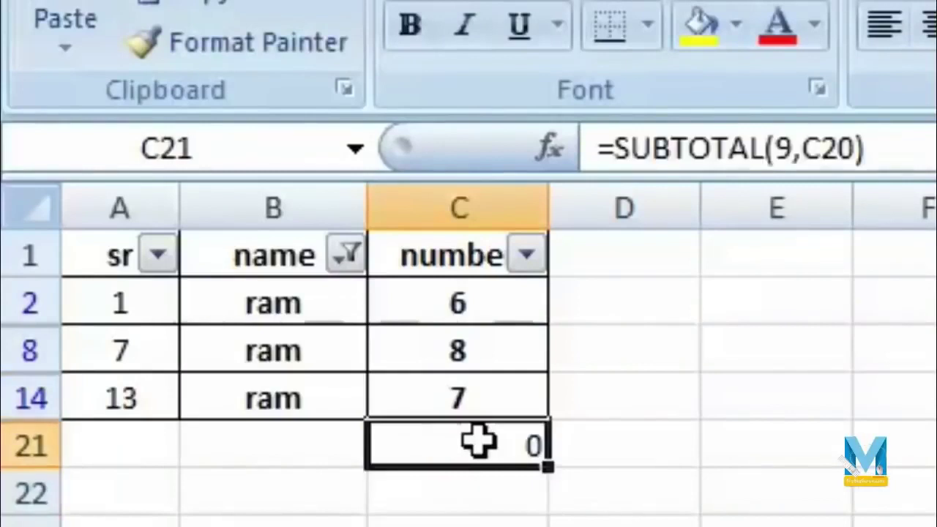
key(Delete)
click(514, 315)
click(480, 392)
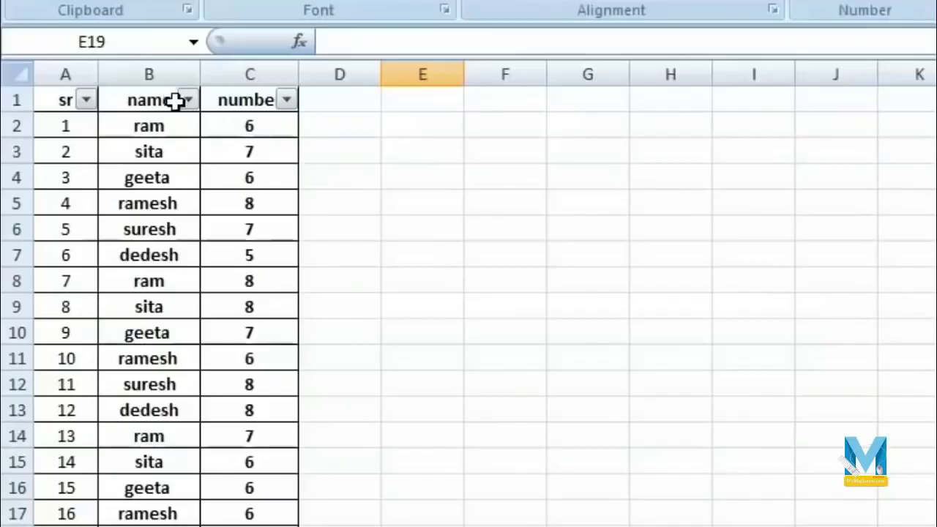
click(261, 139)
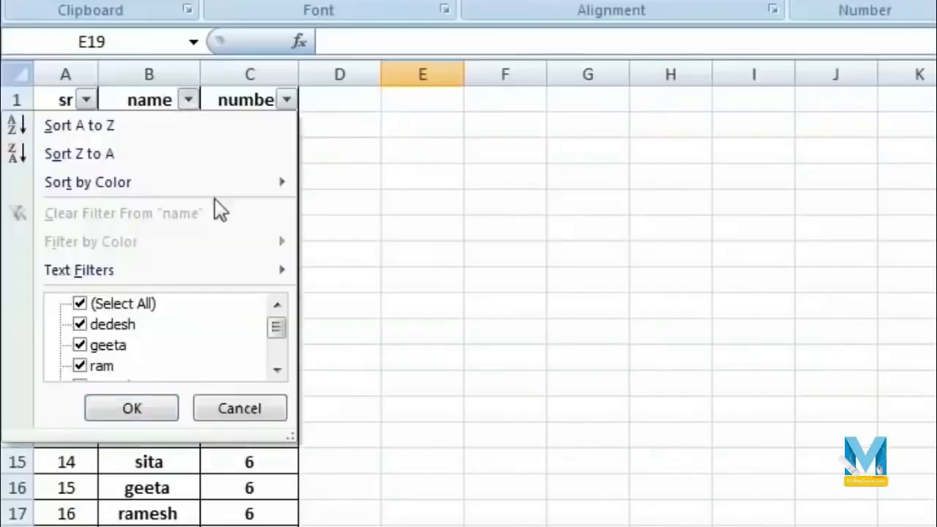
click(79, 303)
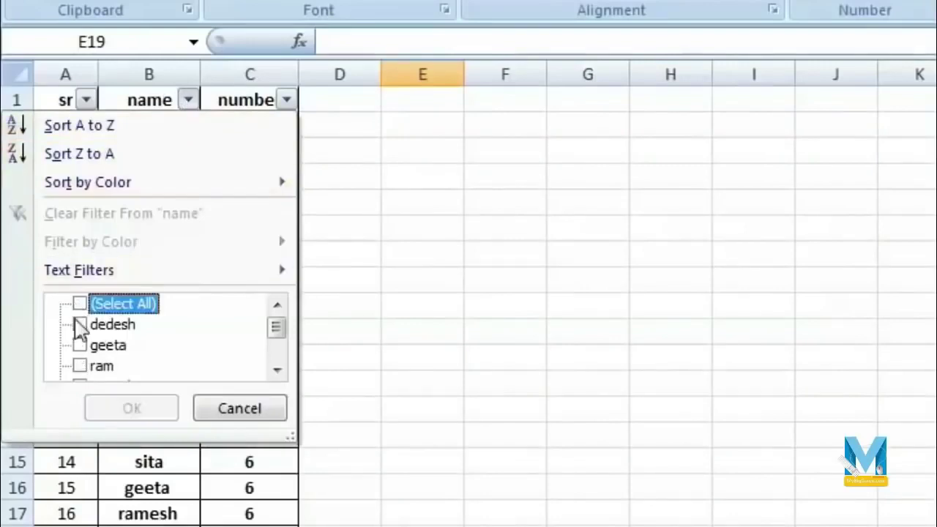
click(79, 366)
click(132, 410)
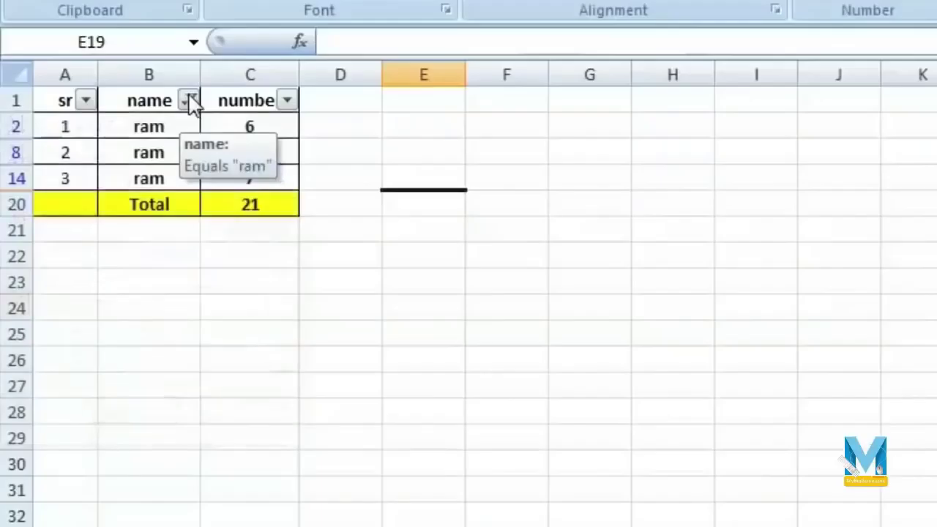
click(363, 192)
click(79, 347)
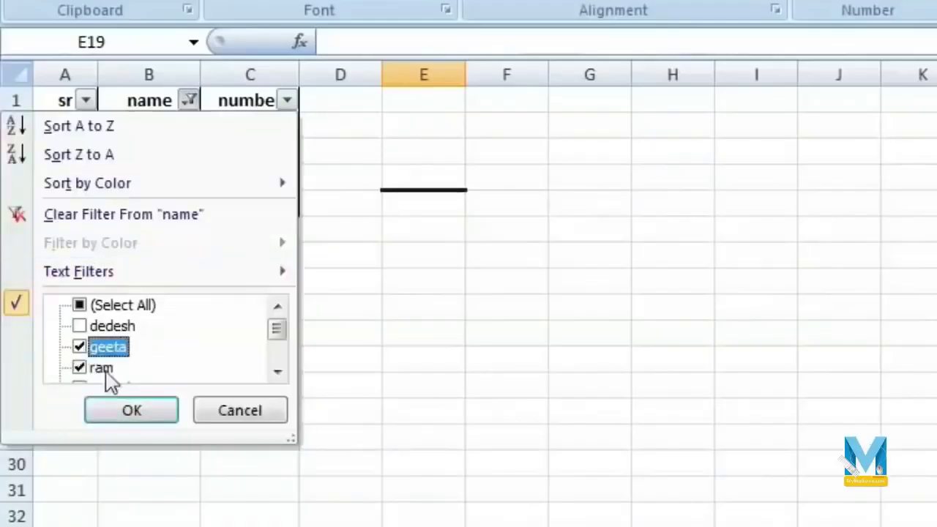
click(132, 411)
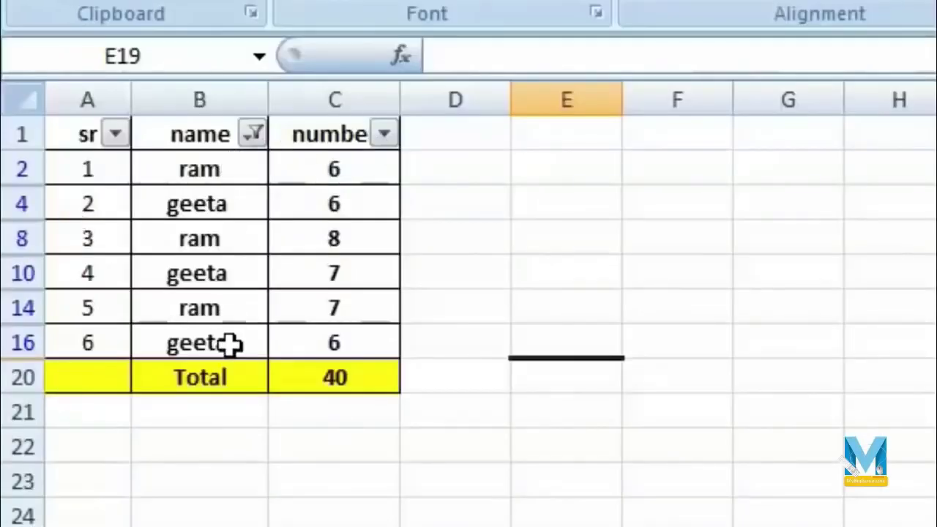
click(257, 134)
click(260, 137)
click(256, 134)
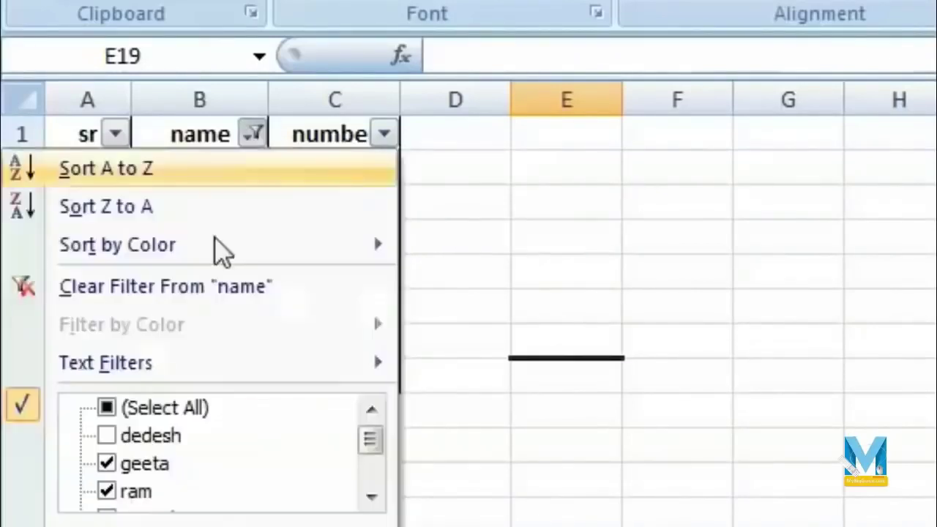
click(106, 435)
key(Escape)
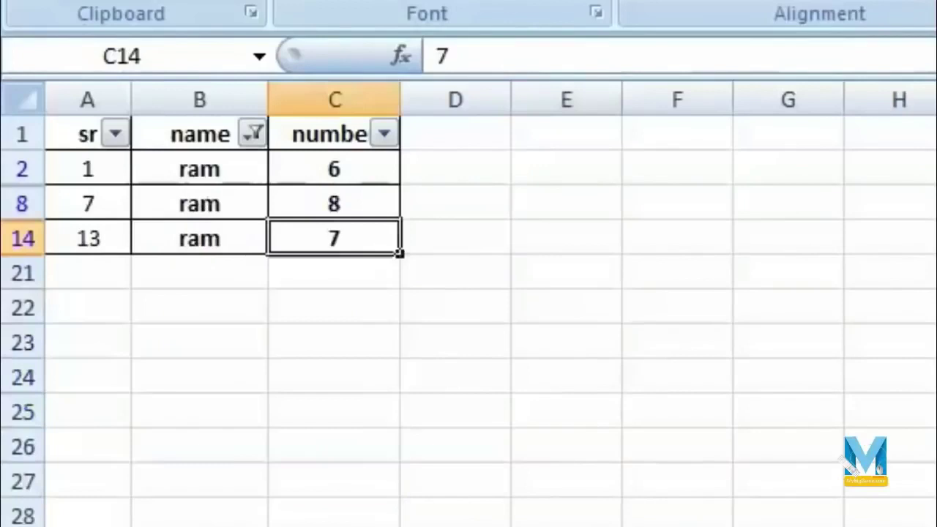
click(255, 136)
click(107, 408)
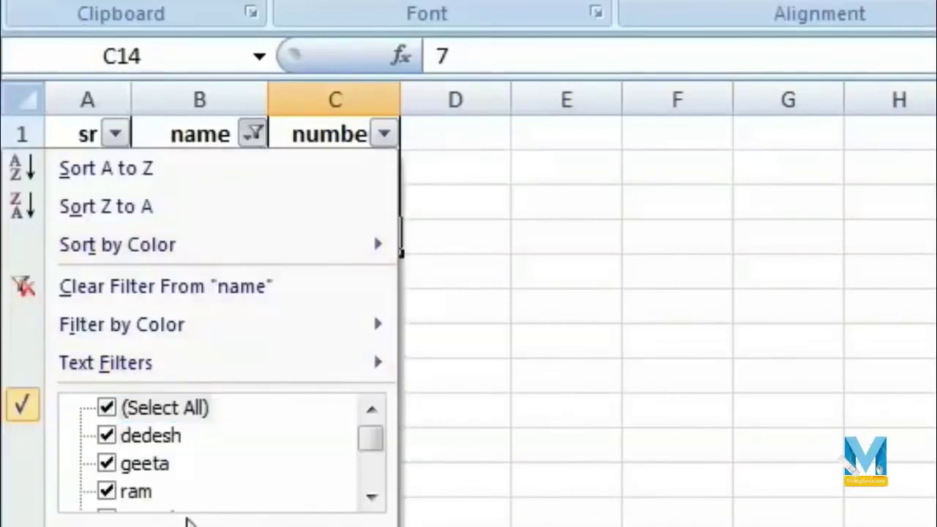
key(Return)
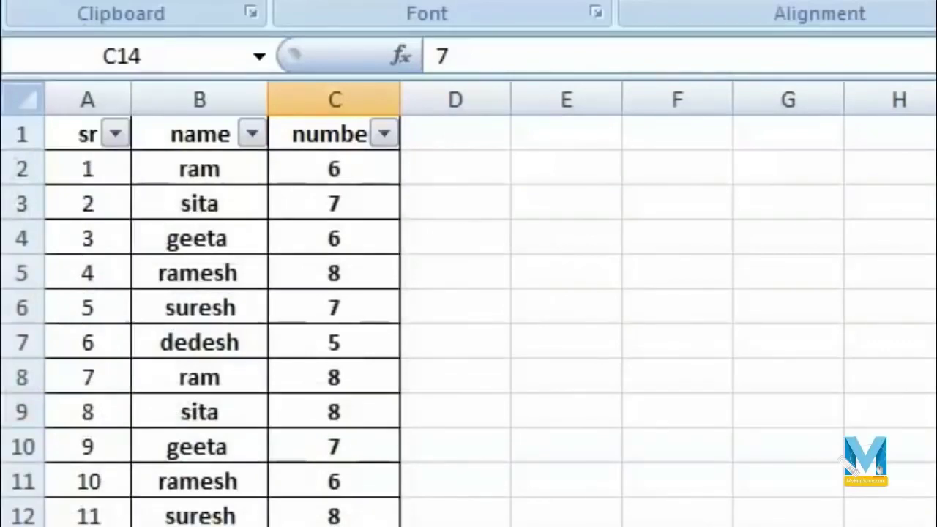
- Insert an AutoSum in the row 20 Total cell, giving 121
click(346, 526)
click(348, 381)
click(335, 197)
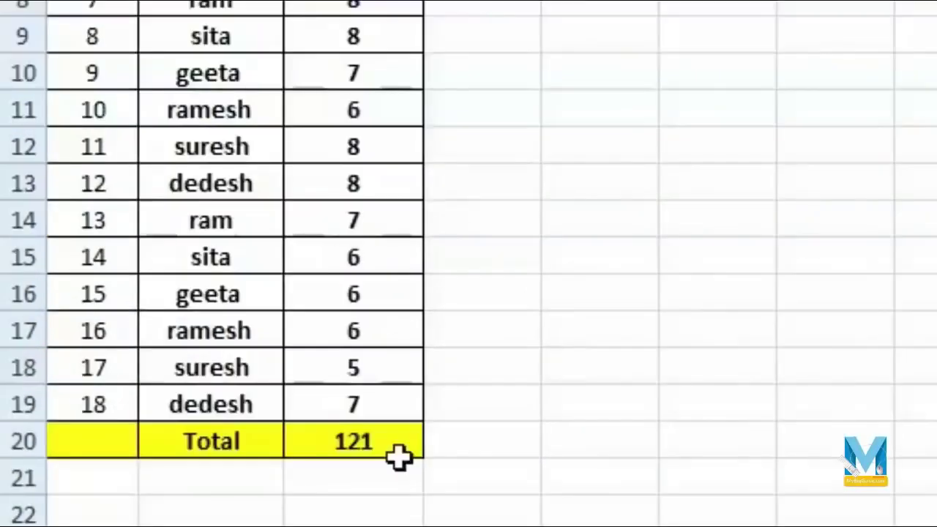
click(396, 455)
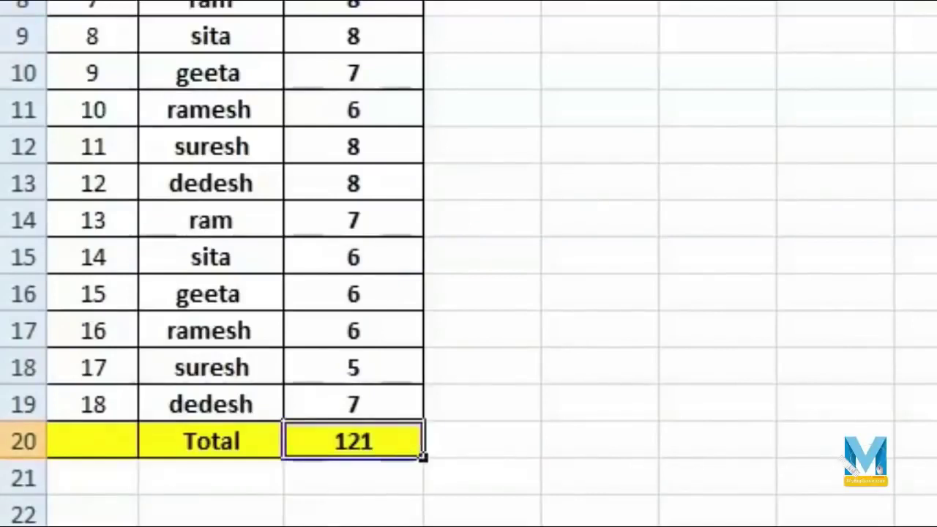
key(alt+equal)
key(Return)
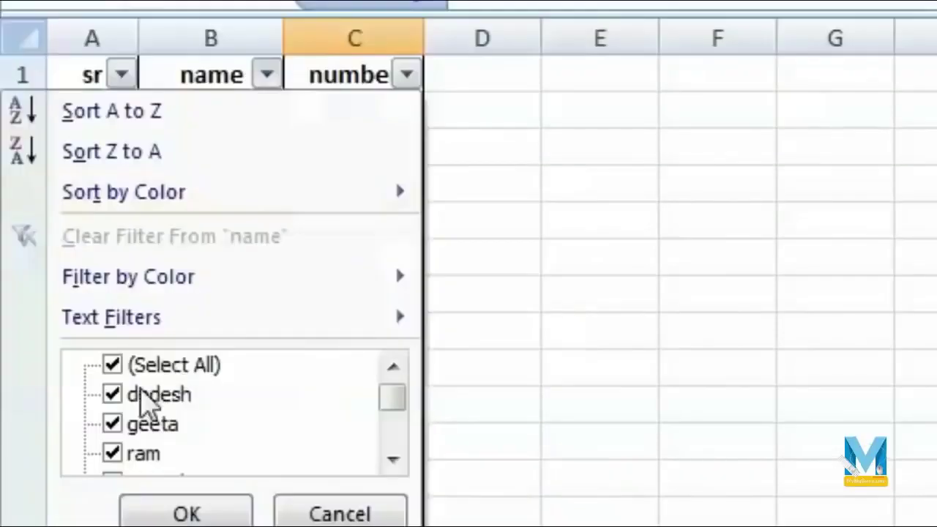
- Filter the name column to show only the ram rows
click(112, 365)
click(112, 454)
click(220, 512)
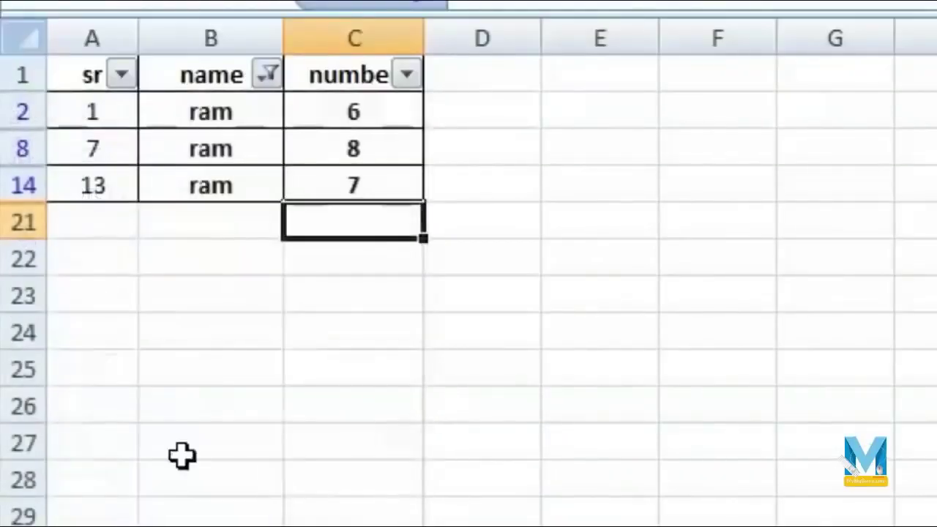
- Clear the name filter with (Select All) so all rows show again
click(267, 74)
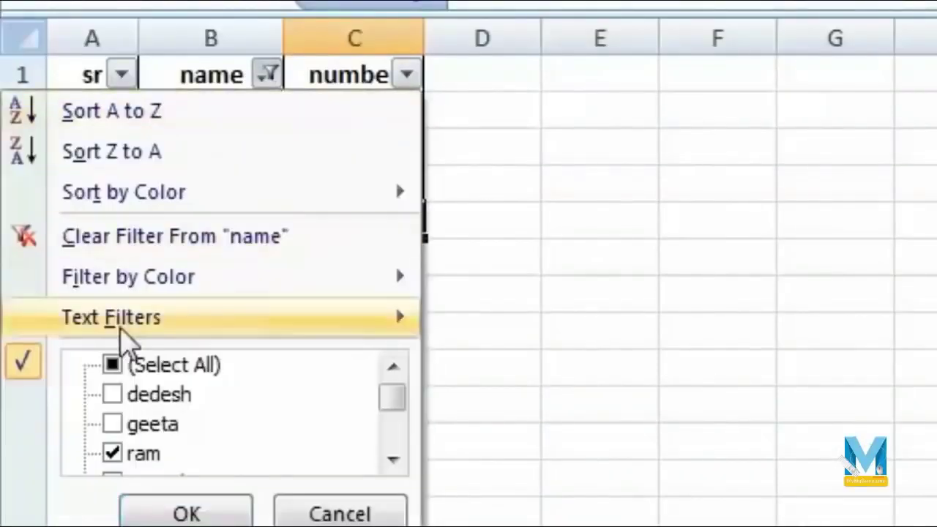
click(112, 365)
click(188, 511)
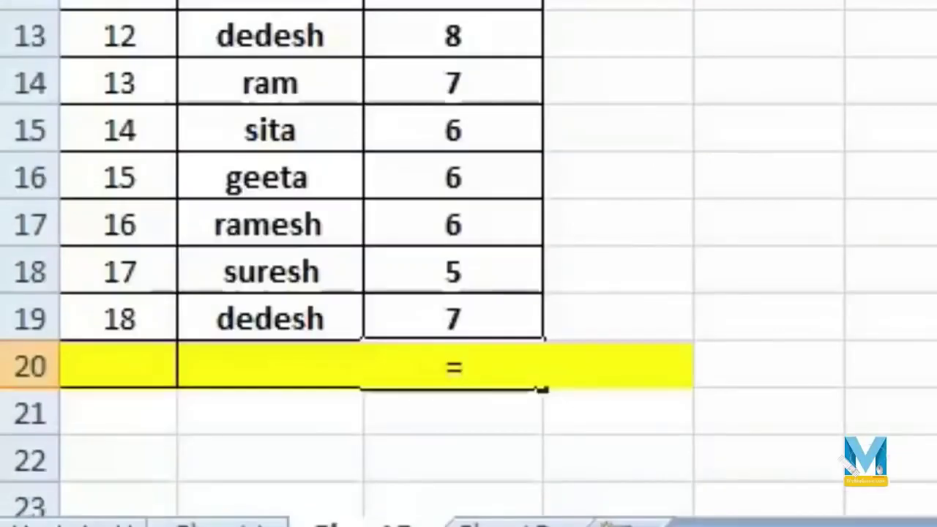
- Enter =SUBTOTAL(9, C2:C19) in C20 so it totals the numbers as 121
text(sub)
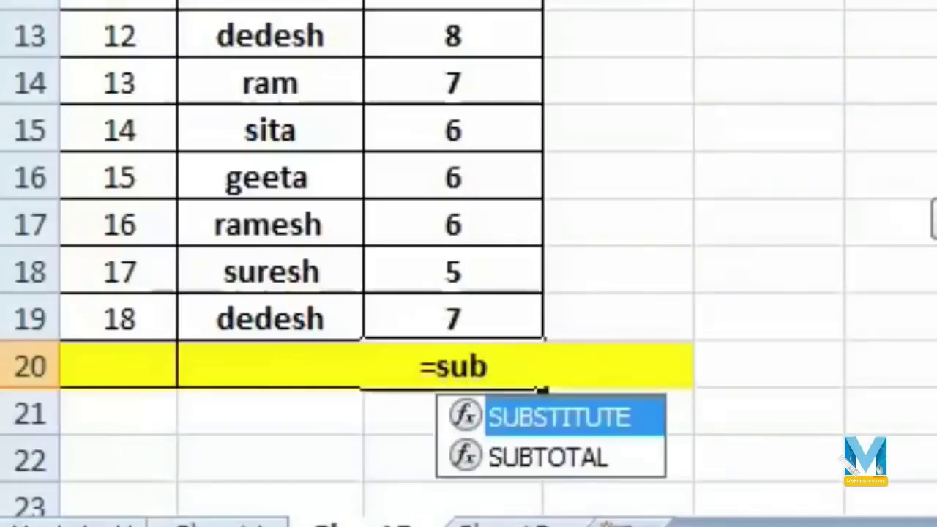
double_click(555, 465)
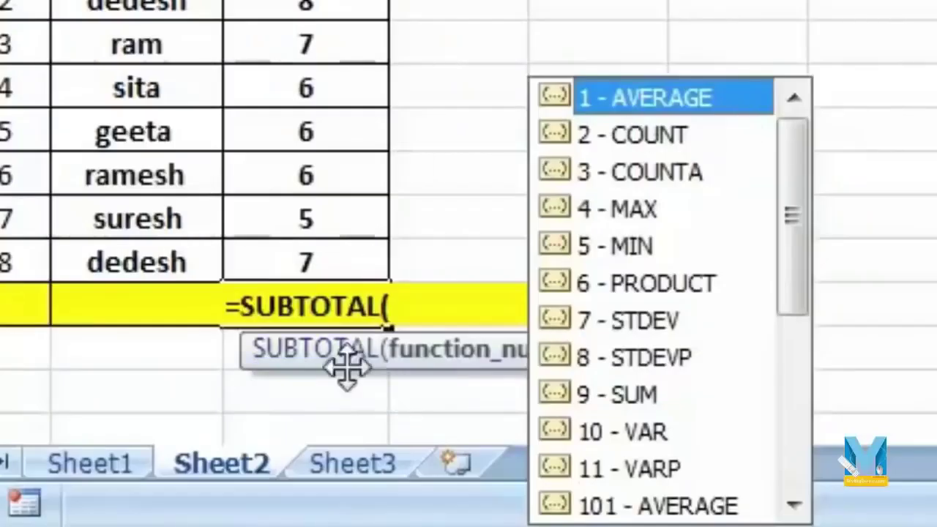
drag(791, 167, 801, 125)
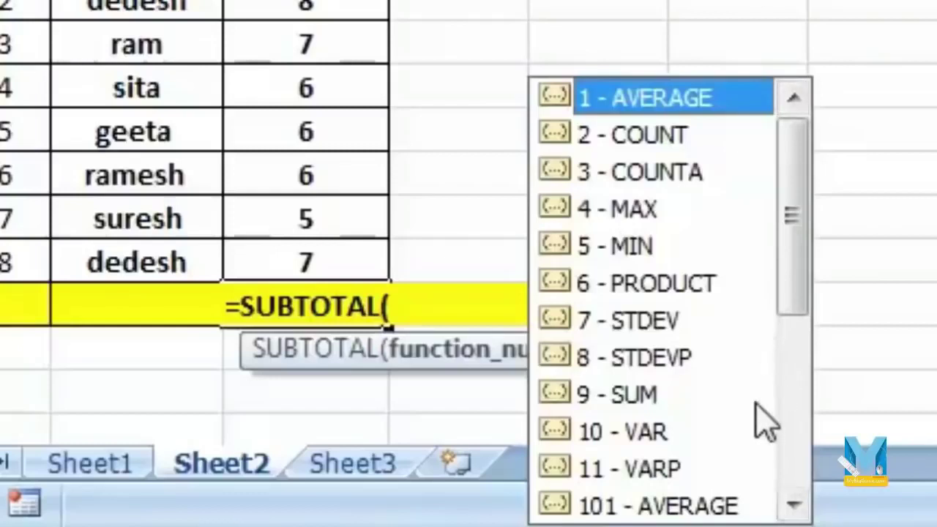
double_click(697, 399)
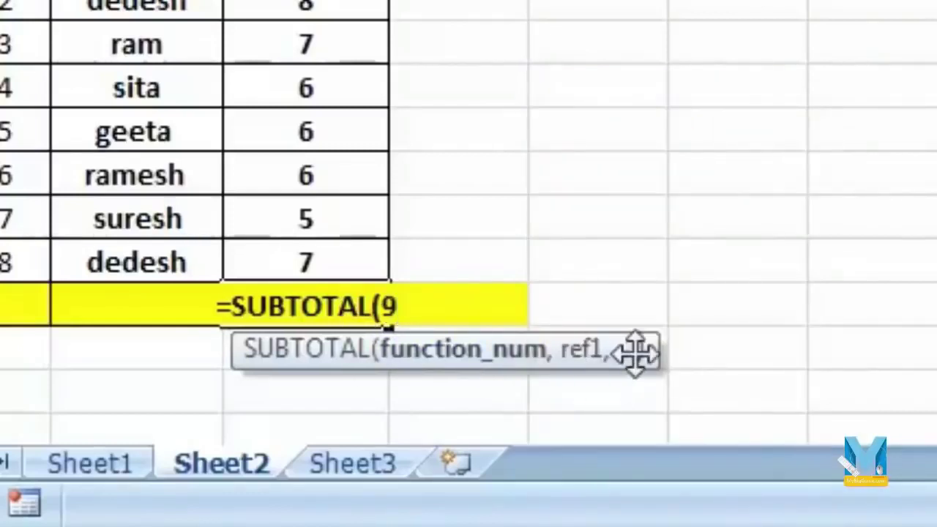
text(,)
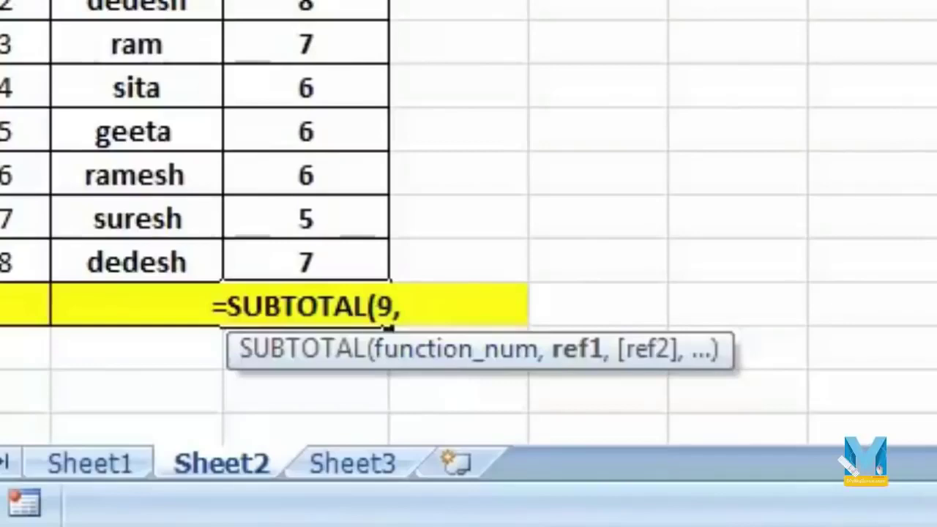
drag(222, 71, 235, 461)
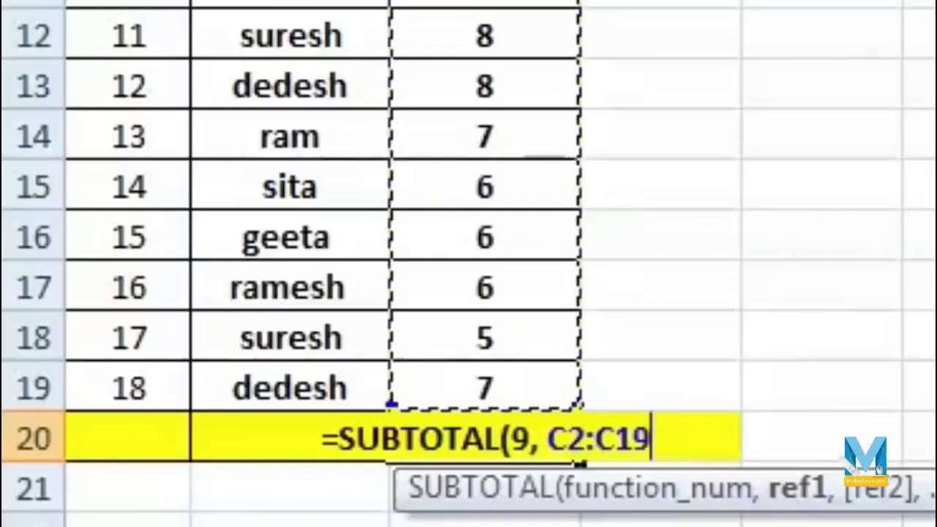
drag(579, 464, 578, 463)
text())
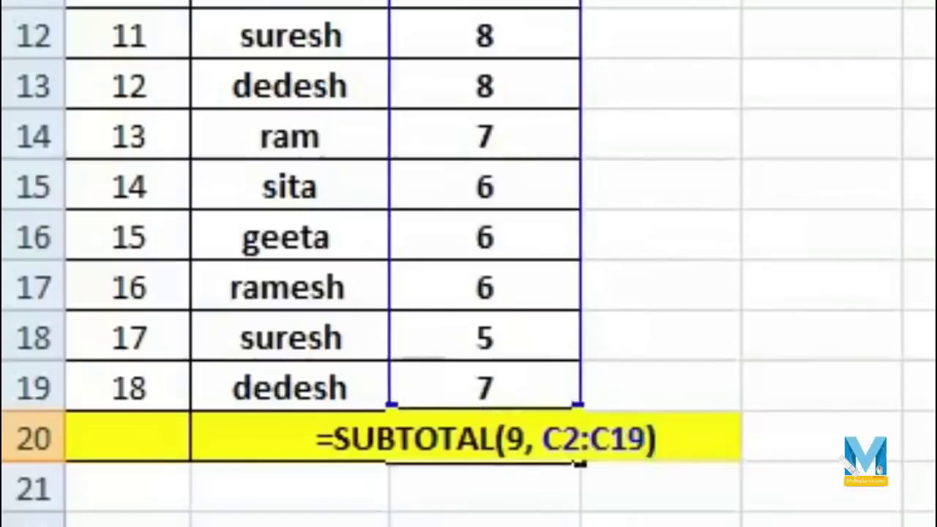
key(Return)
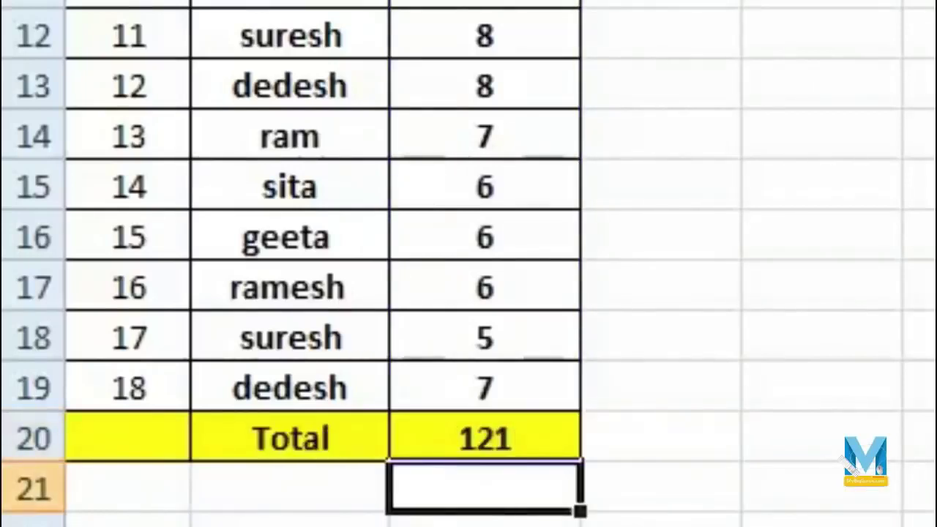
click(535, 443)
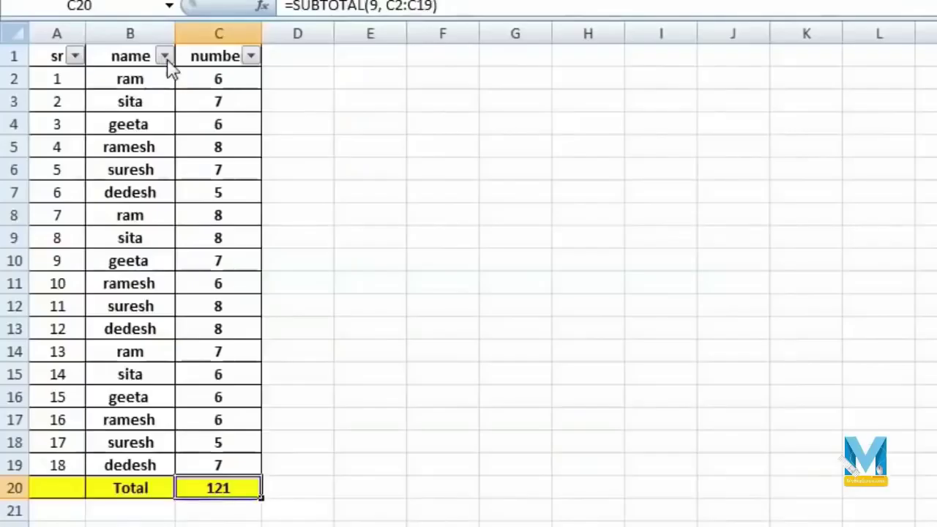
click(165, 56)
click(69, 235)
click(69, 290)
click(115, 327)
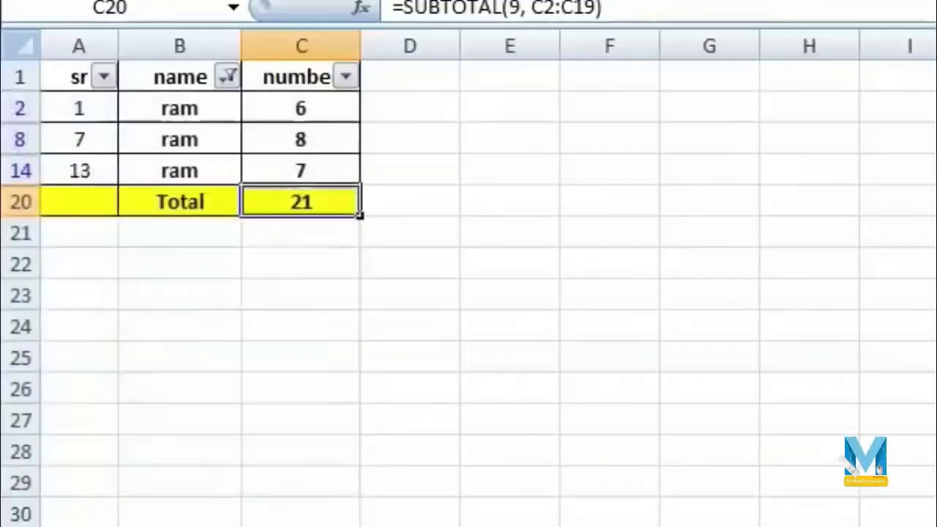
click(410, 526)
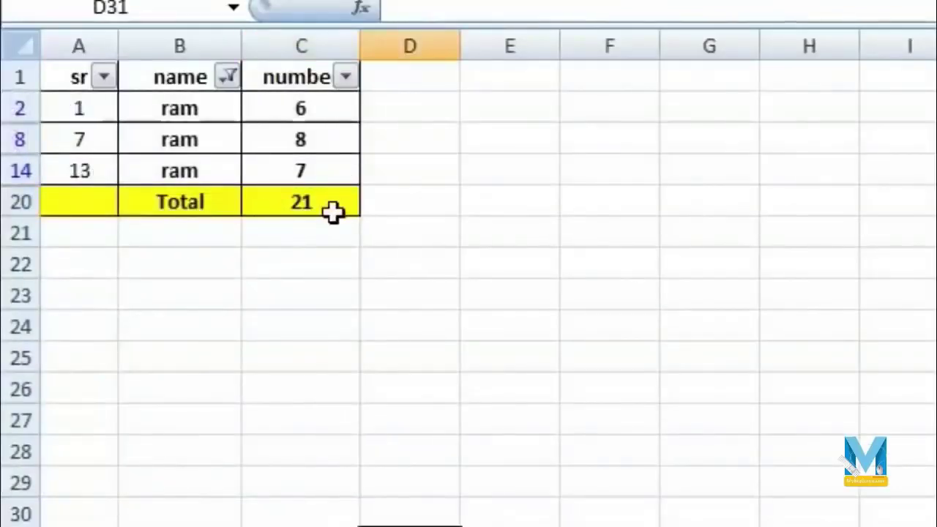
click(228, 77)
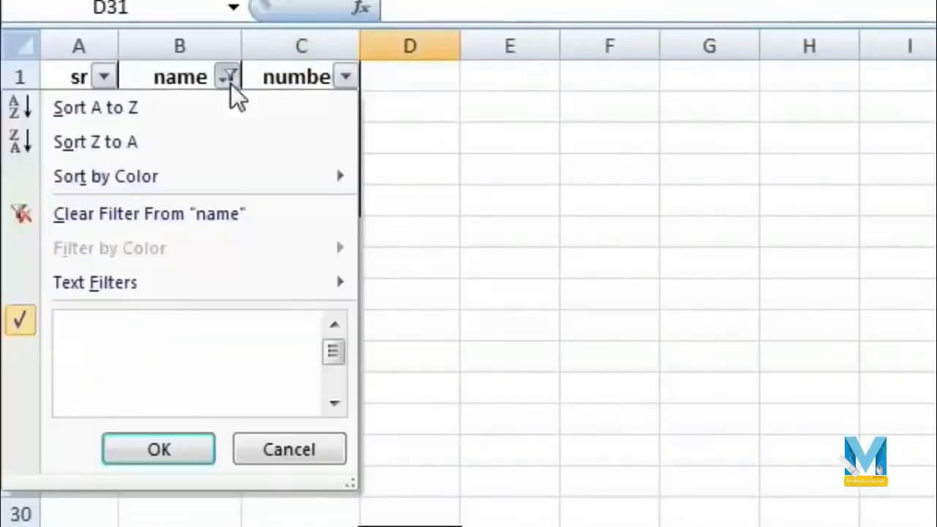
click(97, 398)
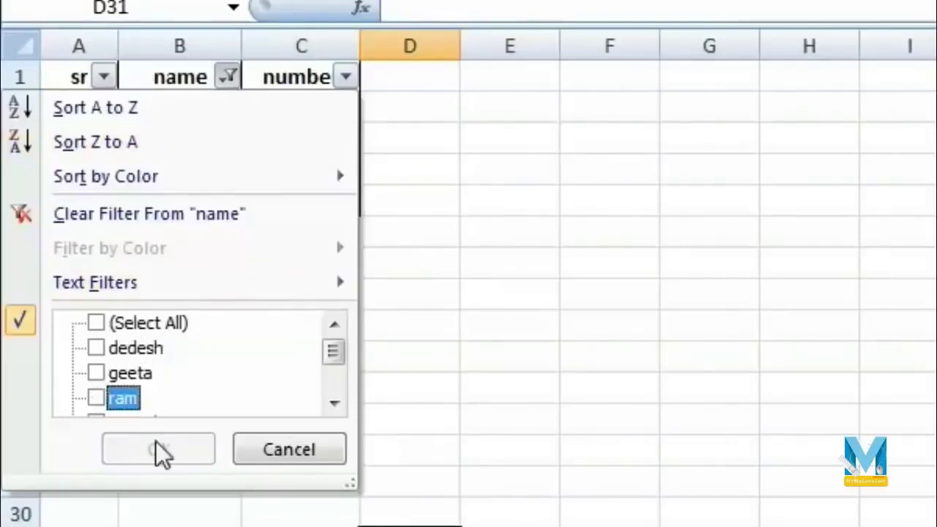
click(96, 373)
click(155, 450)
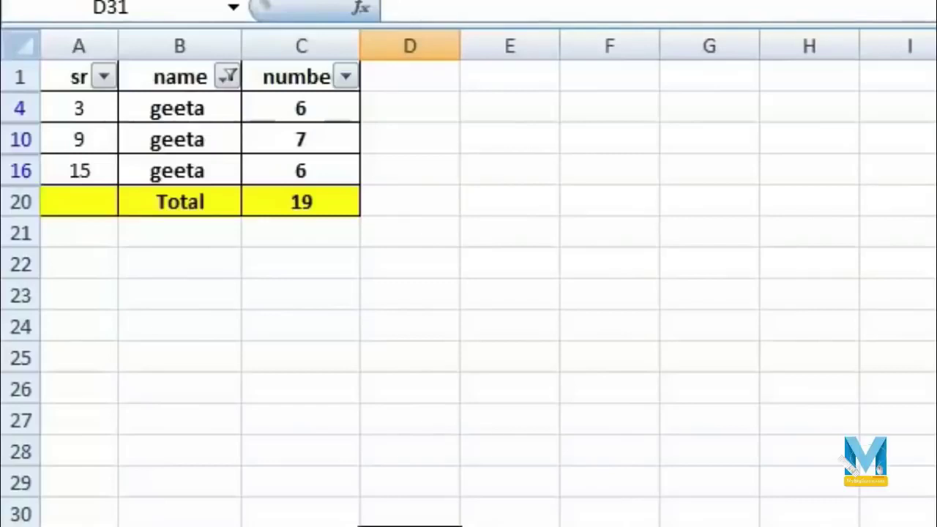
click(228, 77)
click(96, 322)
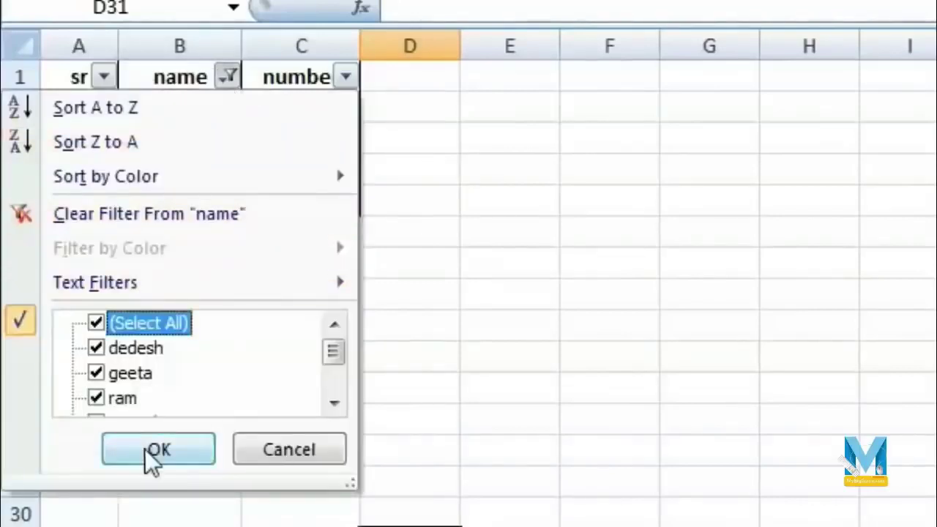
click(151, 452)
click(94, 119)
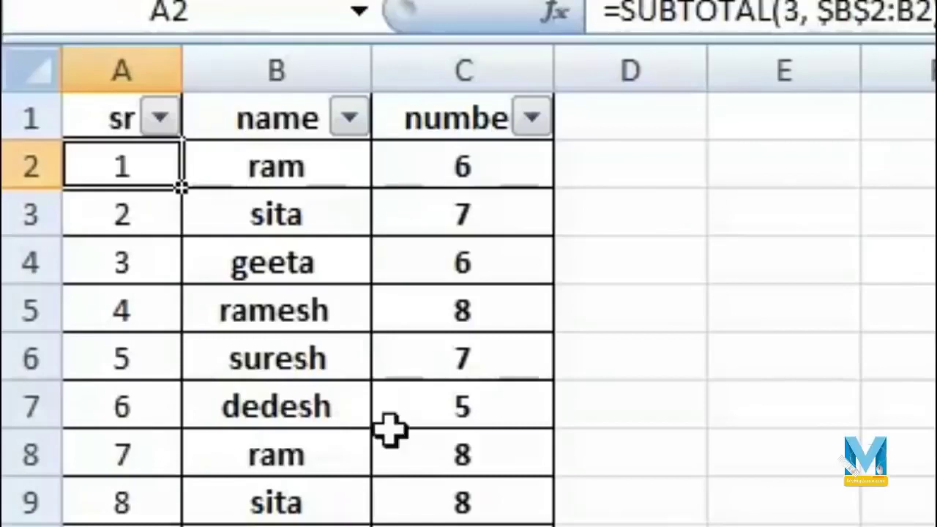
- Enter =SUBTOTAL(3, b2:b2) in A2 to count names with COUNTA
text(=)
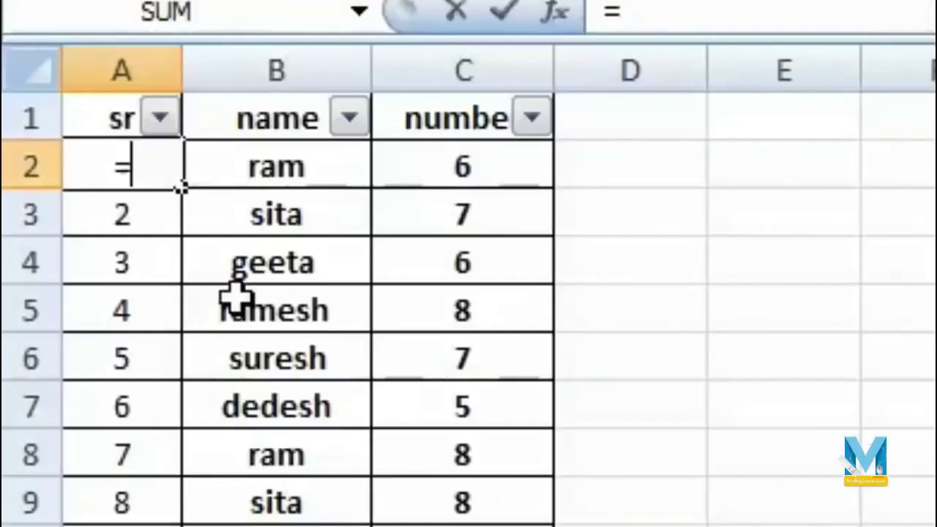
text(sub)
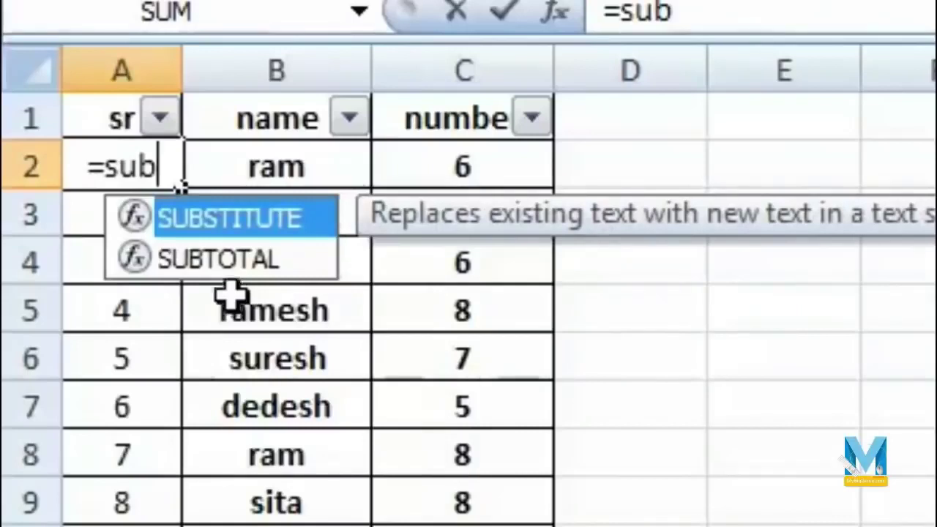
double_click(282, 262)
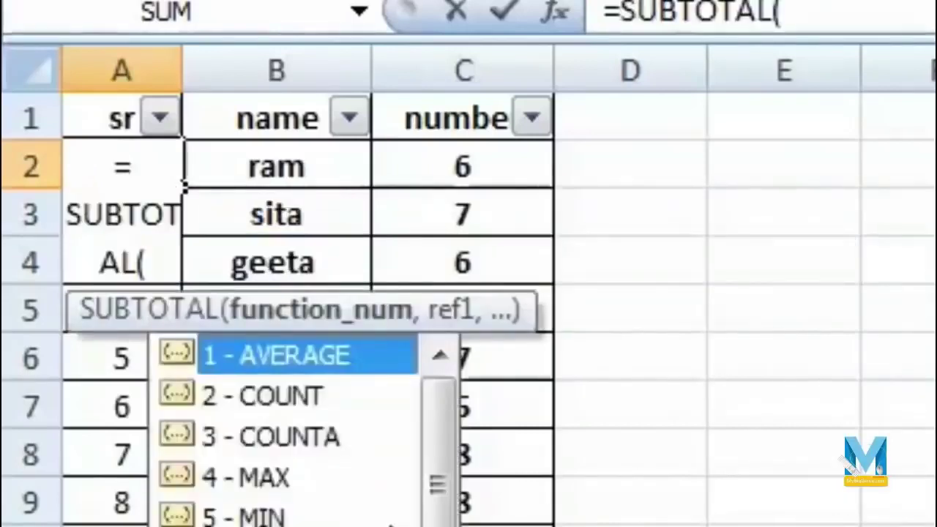
click(327, 441)
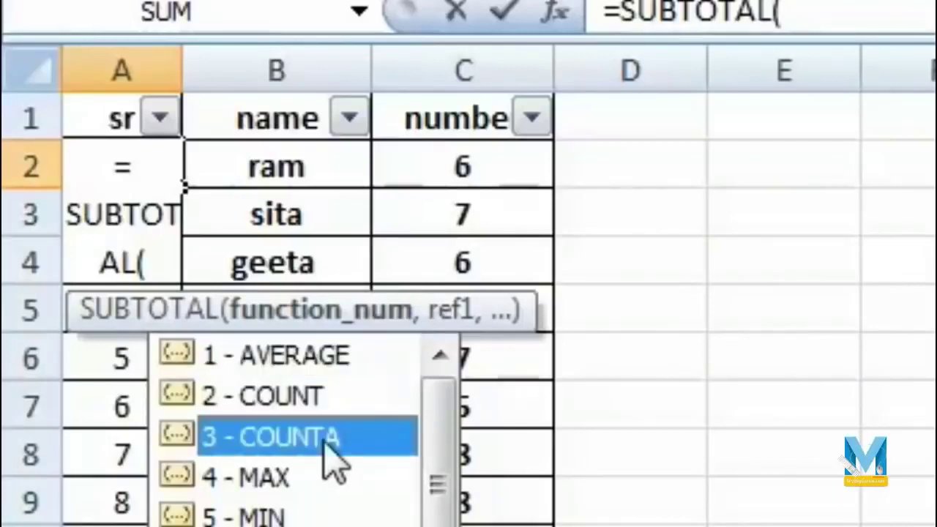
double_click(327, 442)
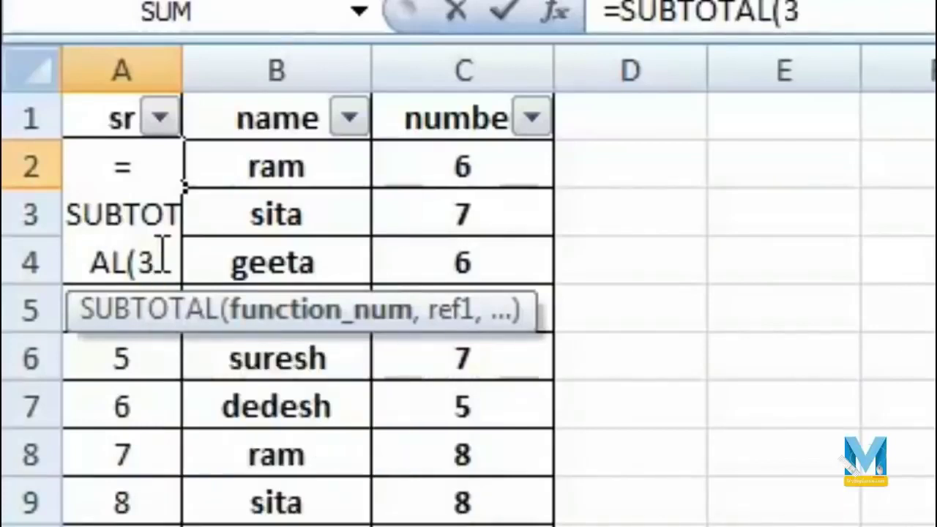
text(,)
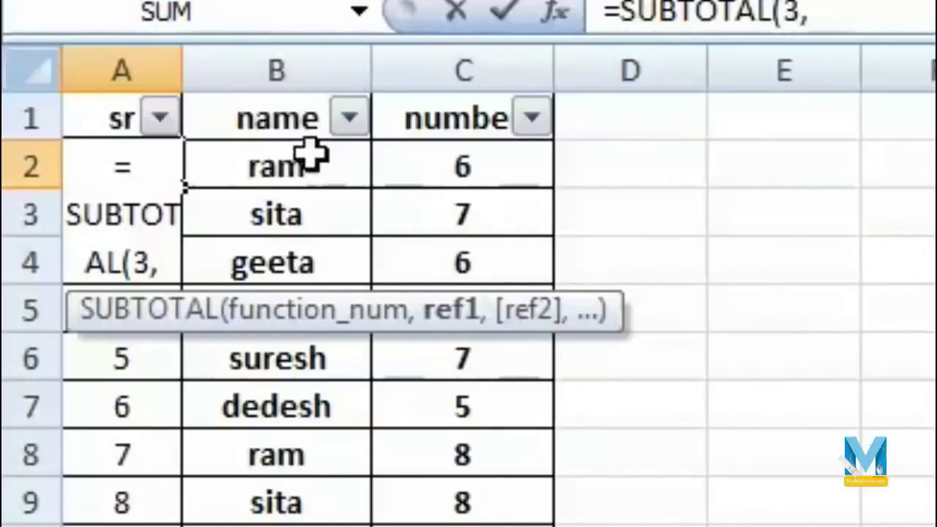
text(b)
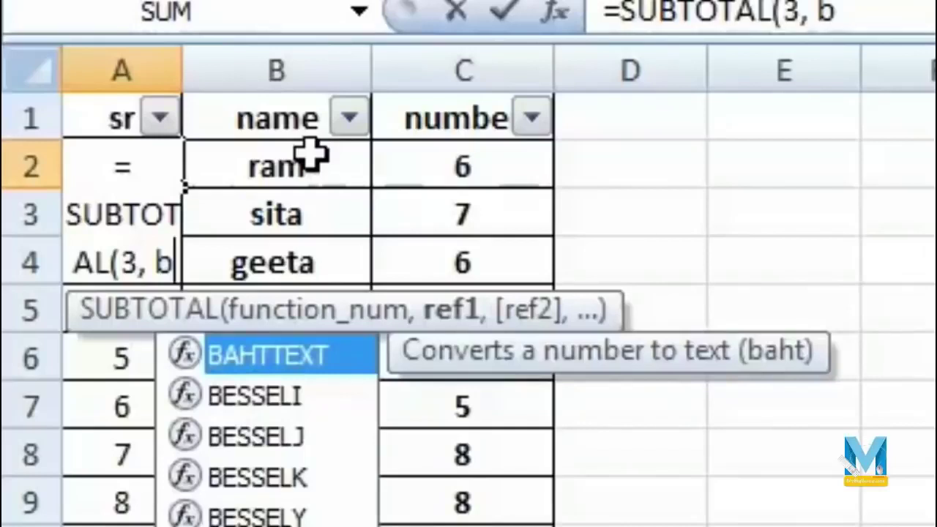
text(2)
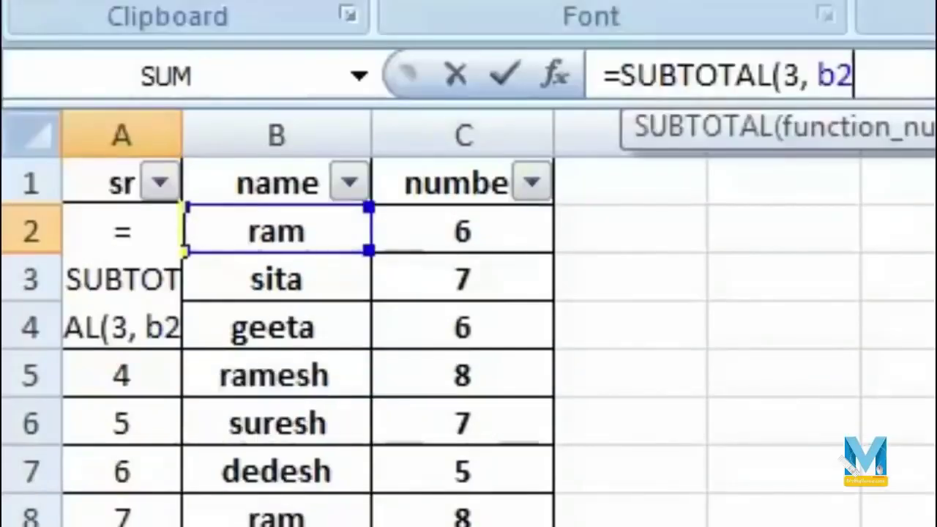
text(:)
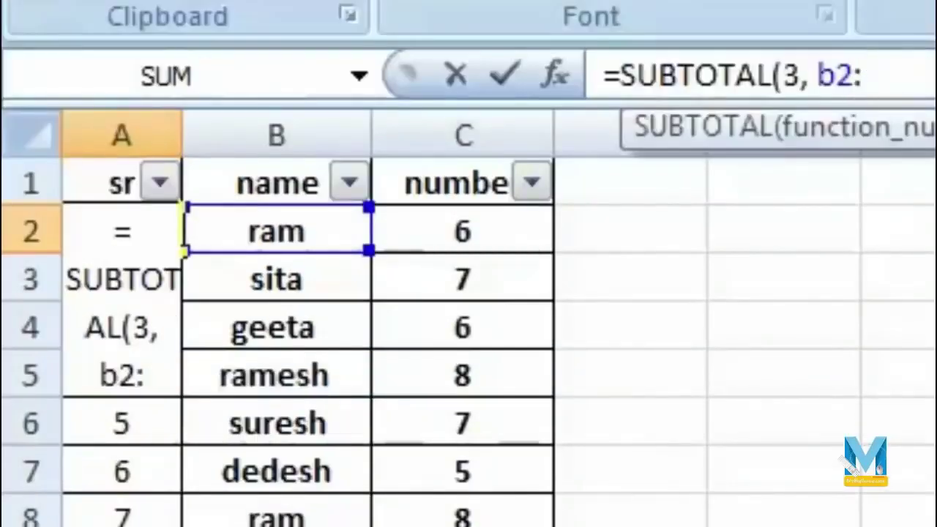
text(b2)
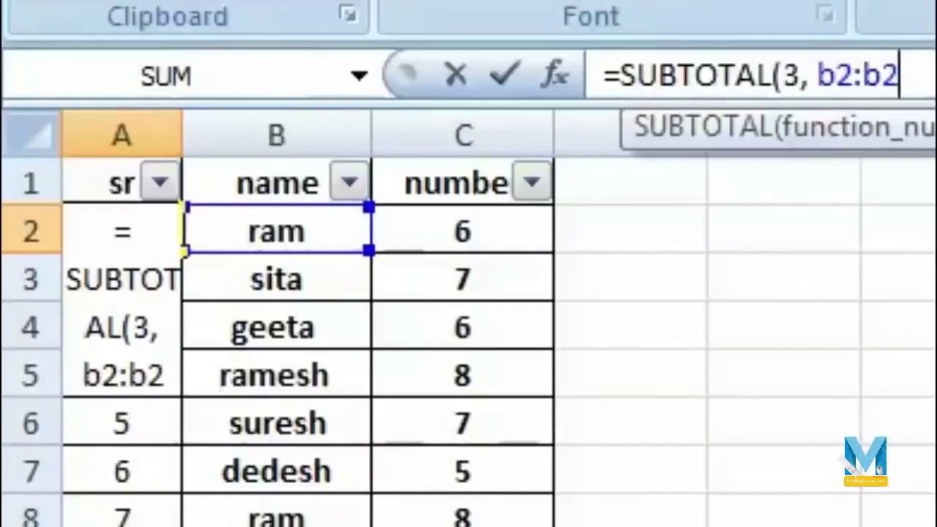
text())
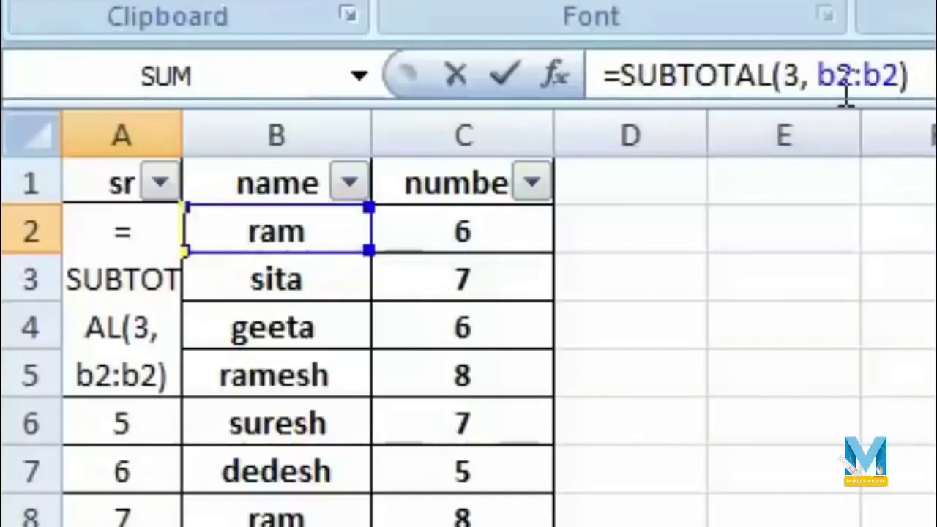
- Make the first b2 reference absolute as $B$2 with F4 and commit the formula
click(840, 69)
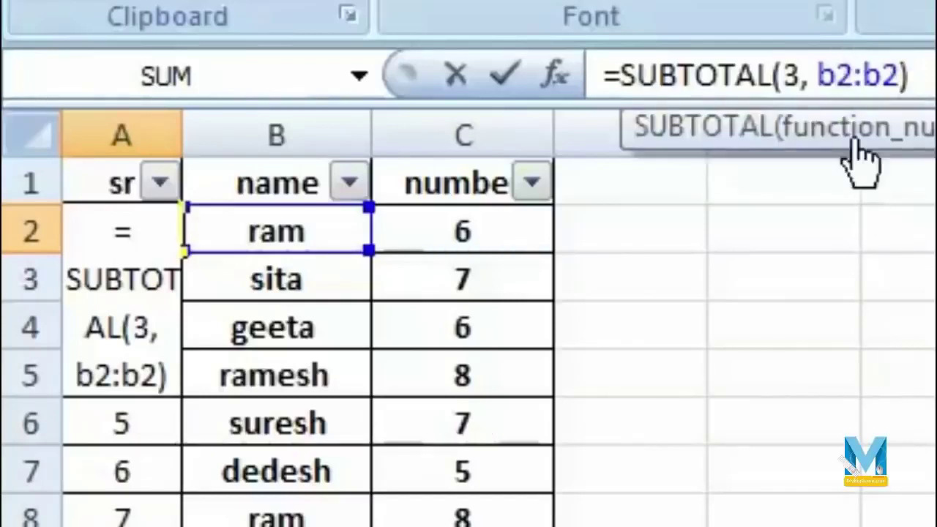
drag(850, 73, 819, 73)
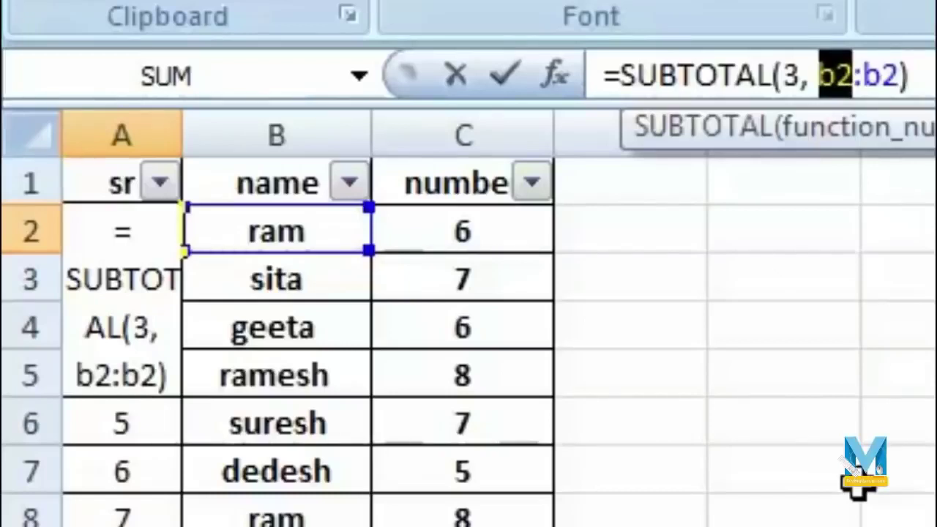
key(F4)
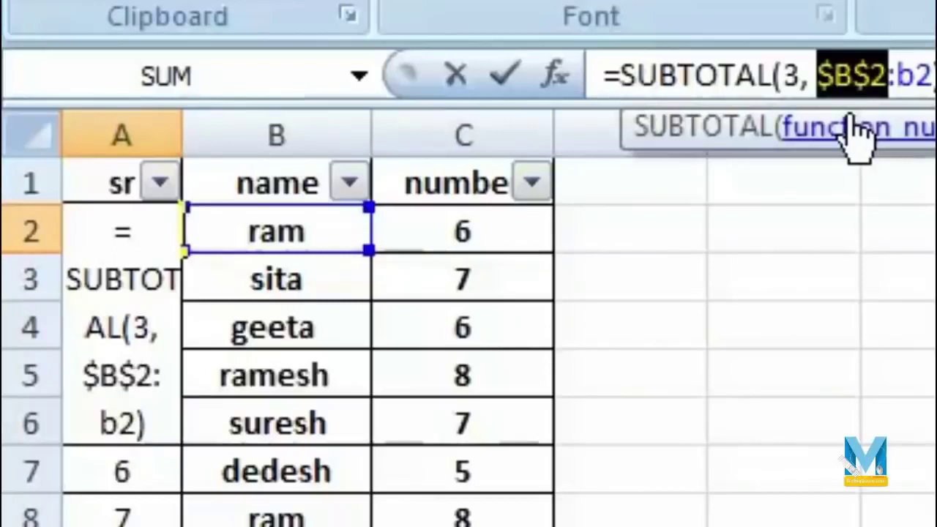
click(926, 75)
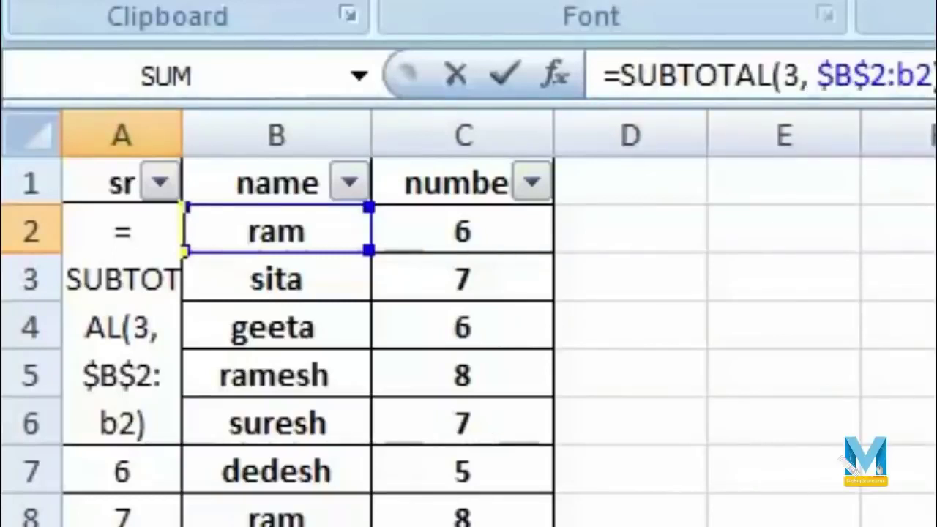
key(Return)
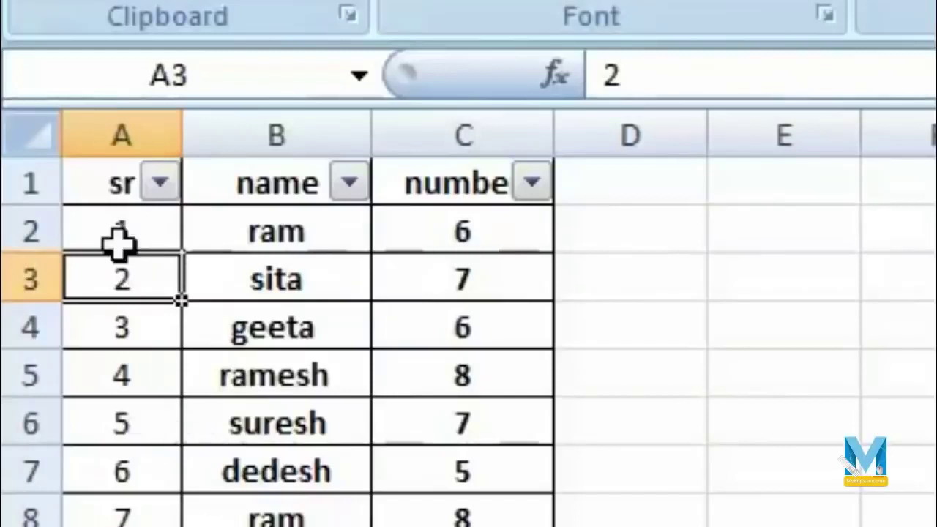
- Fill A2's SUBTOTAL formula down to A19, numbering the rows 1 to 18
click(121, 233)
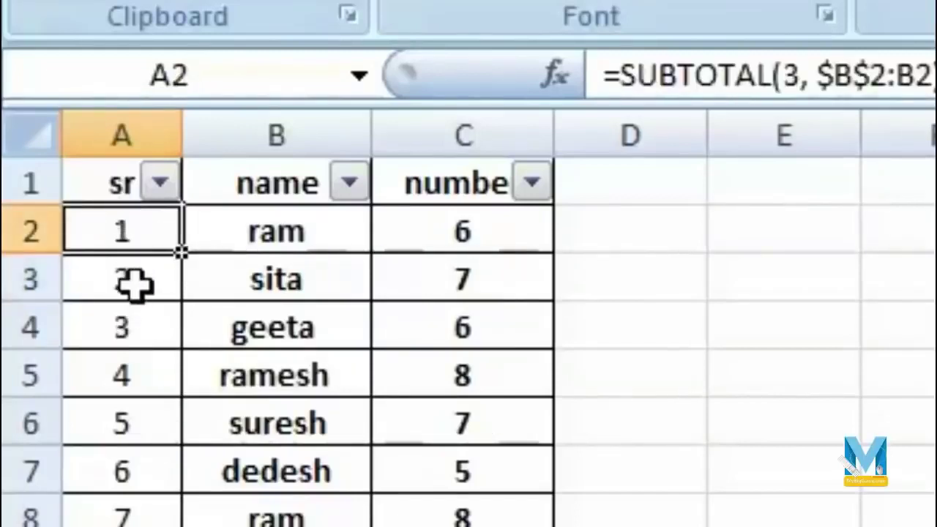
drag(182, 253, 185, 526)
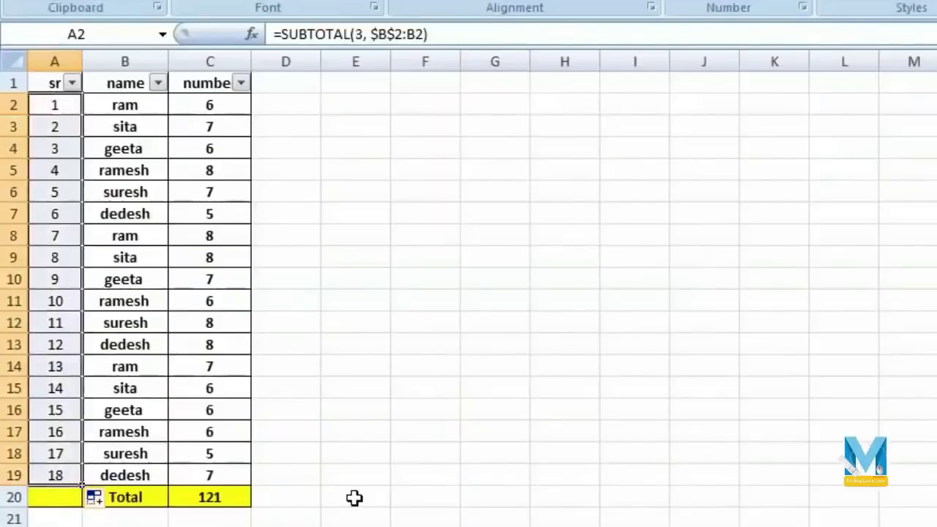
click(316, 192)
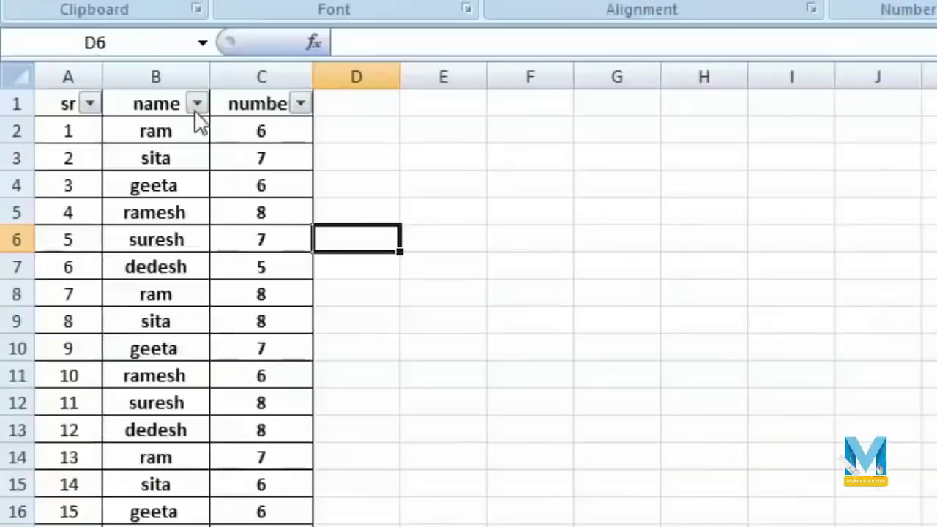
- Set the name AutoFilter to show only the ramesh and suresh rows
click(197, 104)
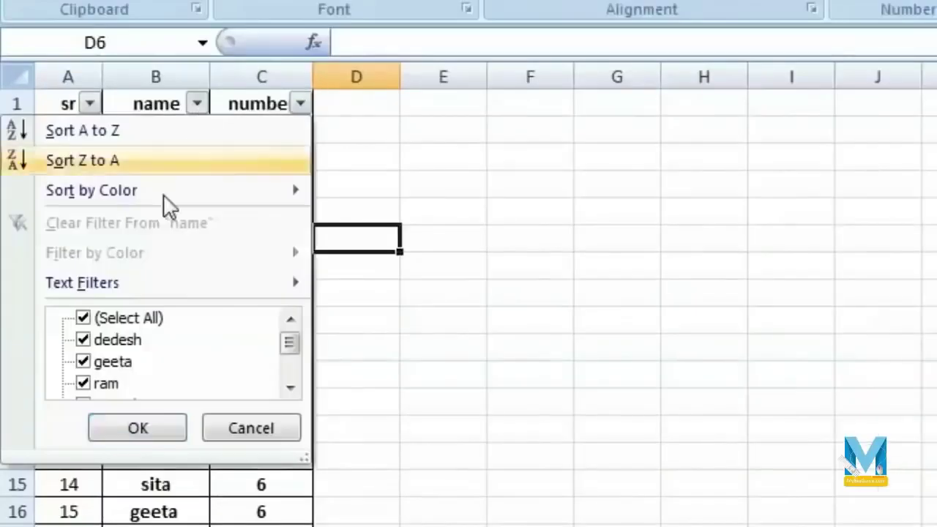
click(86, 318)
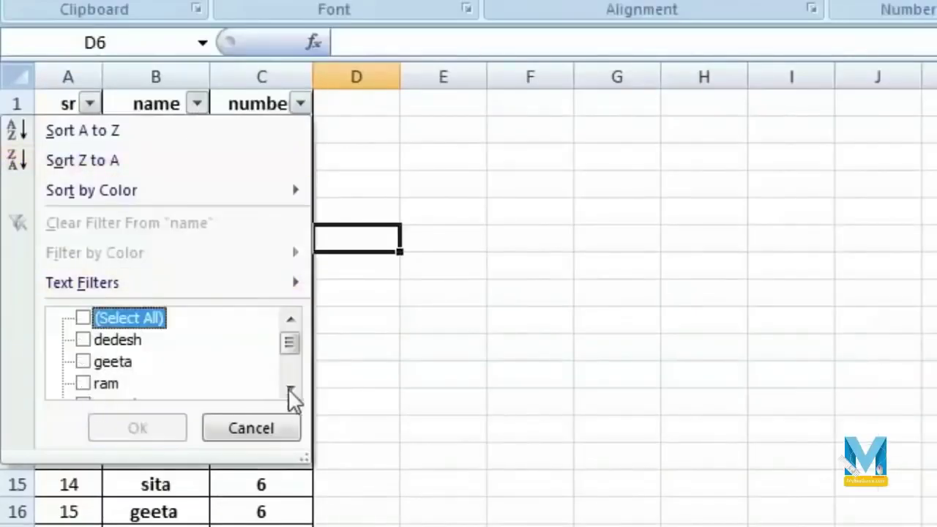
scroll(290, 388, down, 1)
click(83, 384)
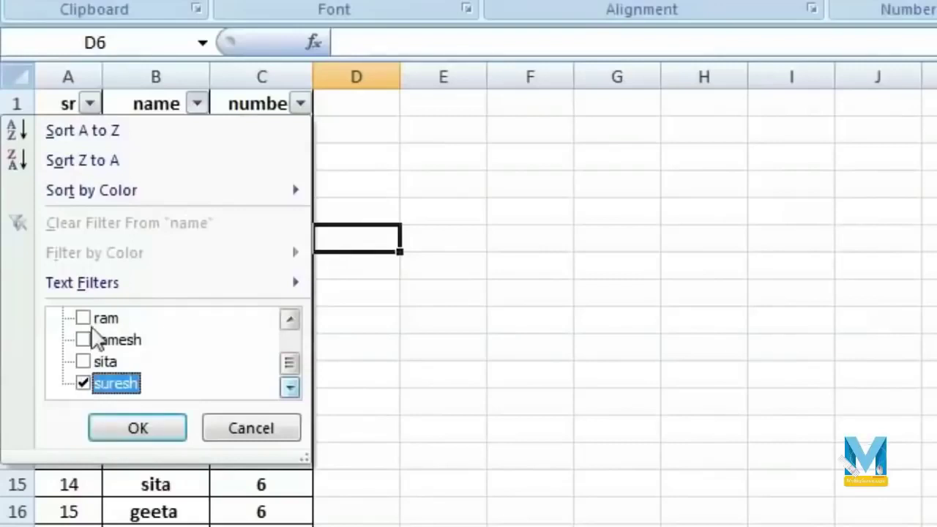
click(83, 340)
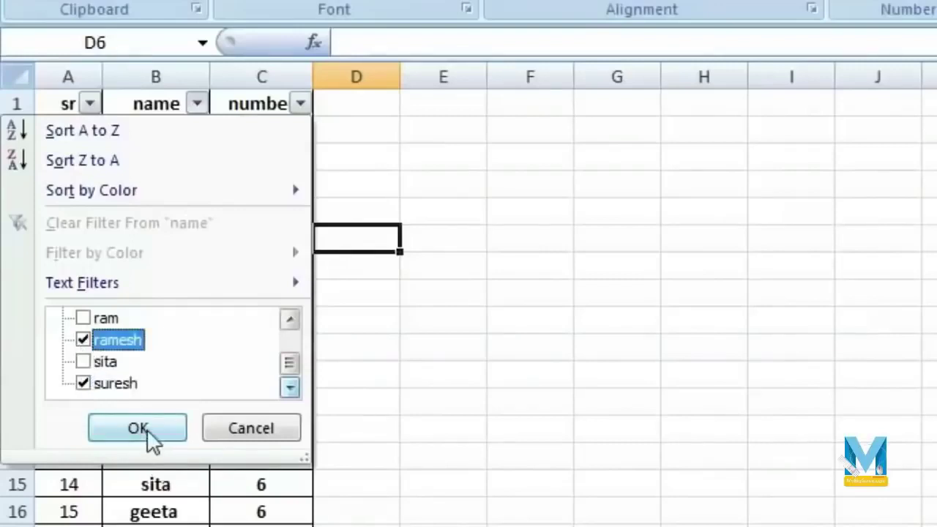
click(138, 429)
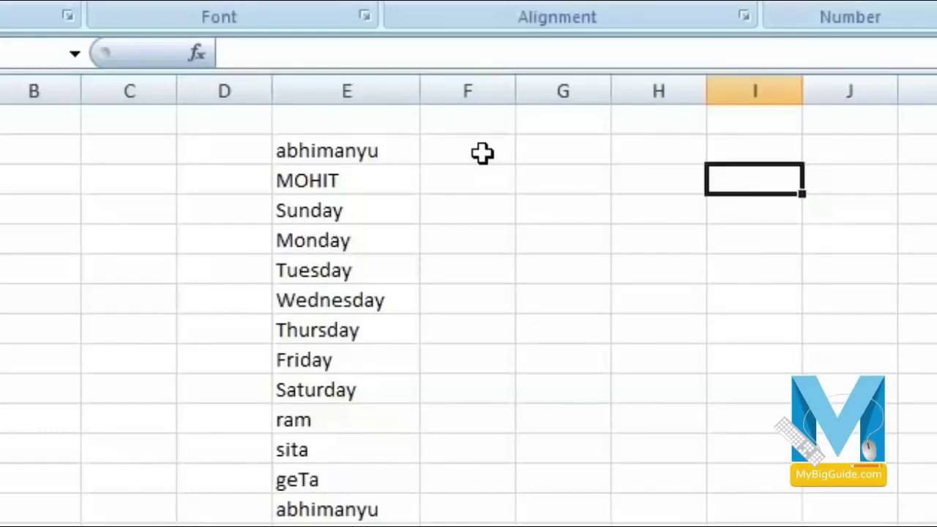
- Enter =upper(E2) in F2 to capitalise abhimanyu
click(482, 153)
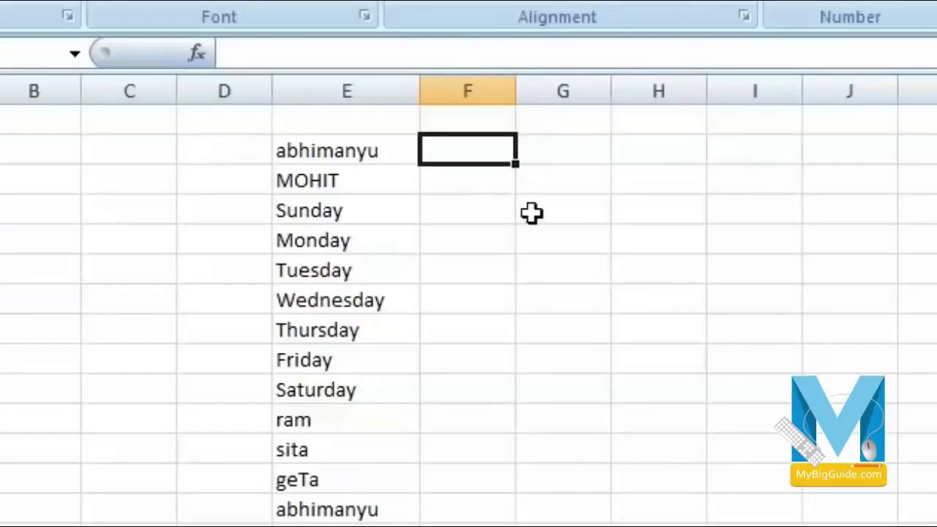
text(=)
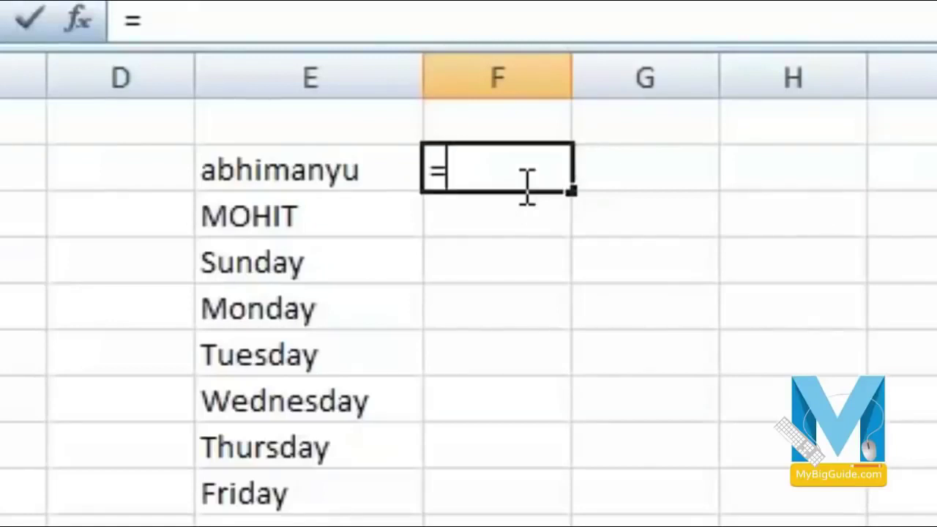
text(u)
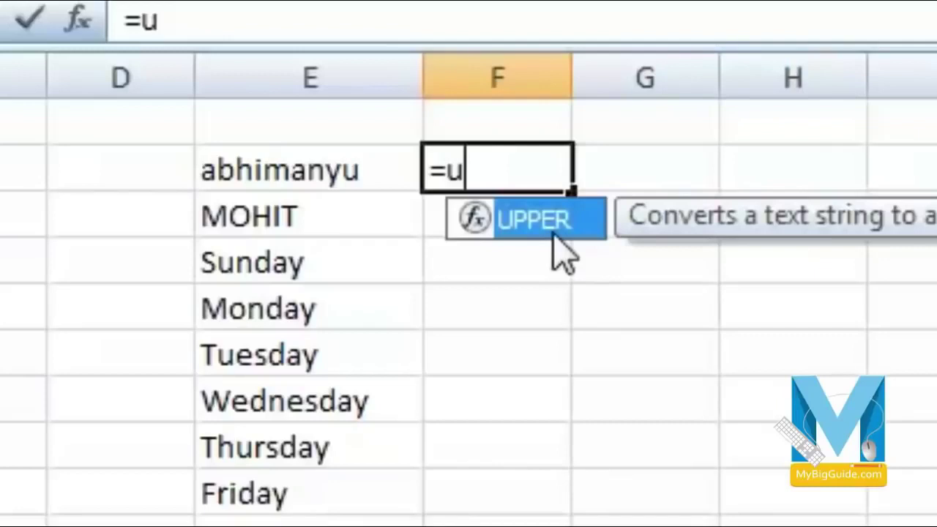
text(pper()
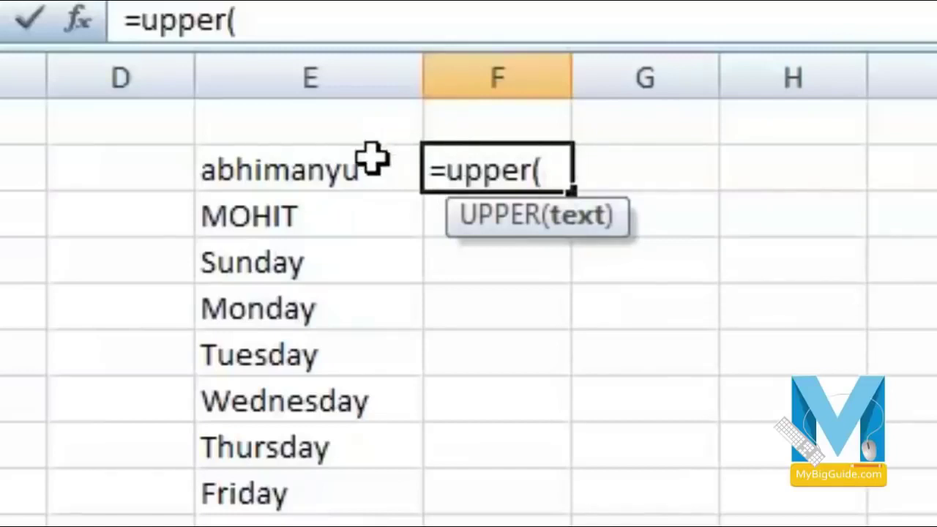
click(305, 176)
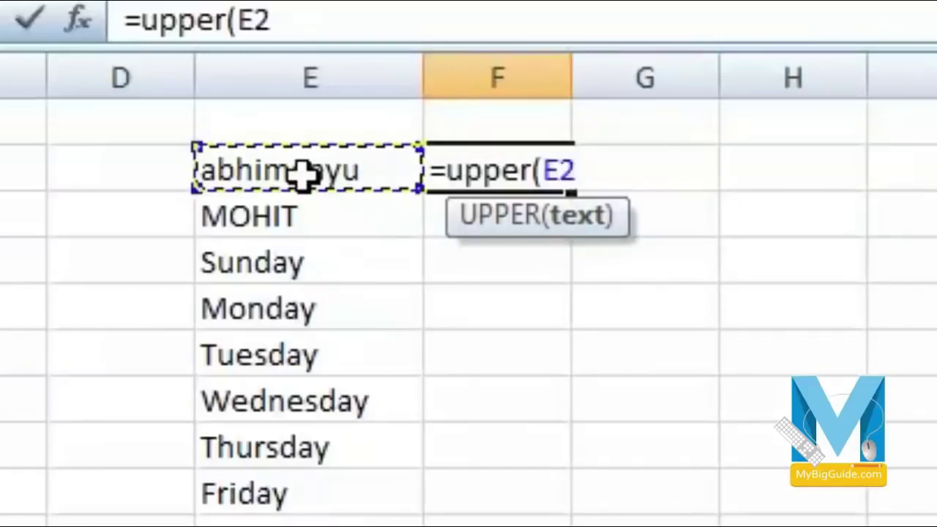
text())
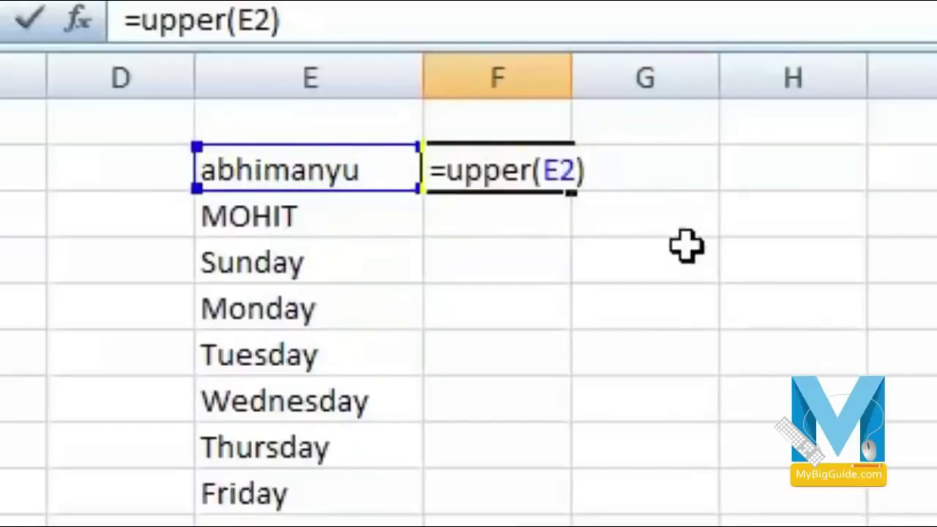
key(Return)
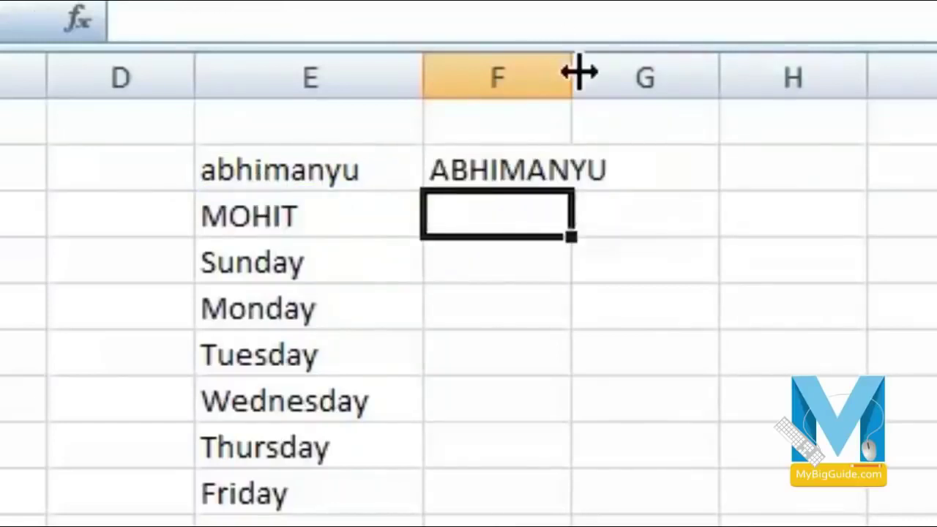
- Widen column F and fill F2's UPPER formula down to F20
drag(572, 73, 666, 73)
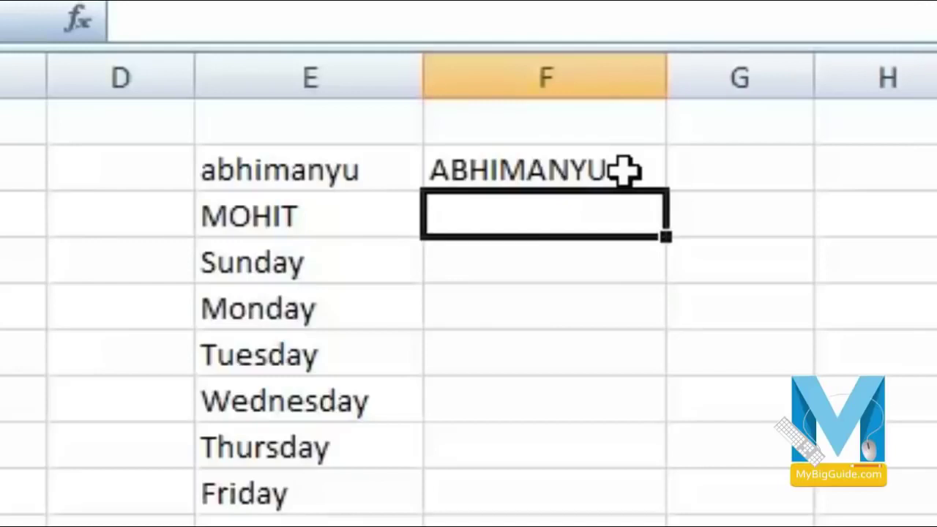
click(569, 167)
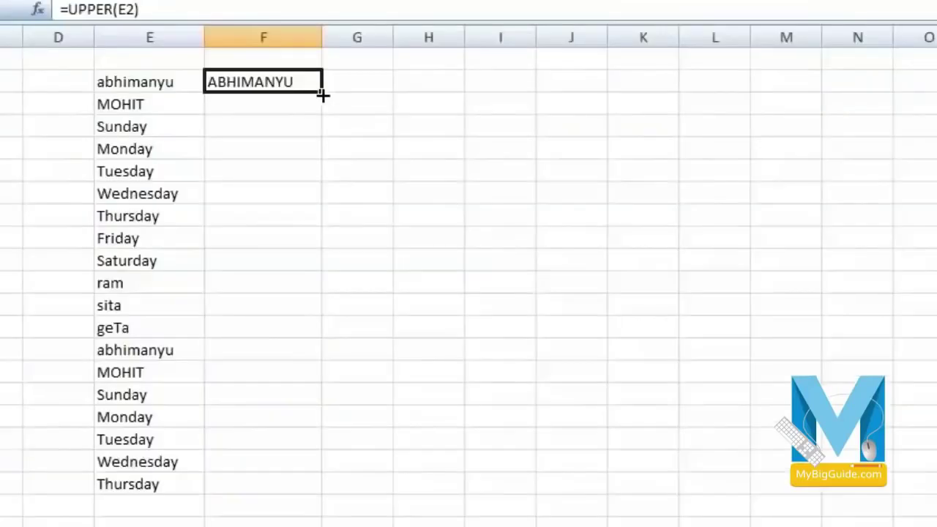
drag(324, 94, 358, 489)
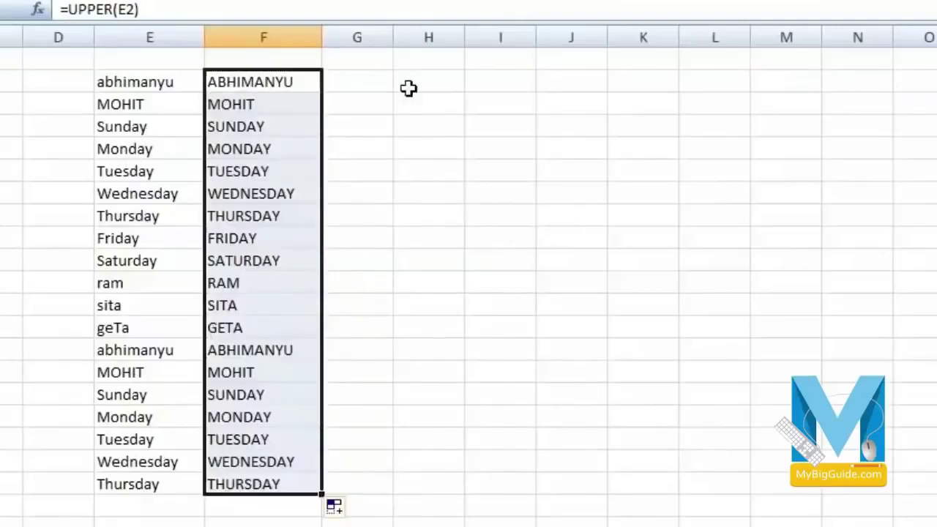
click(408, 88)
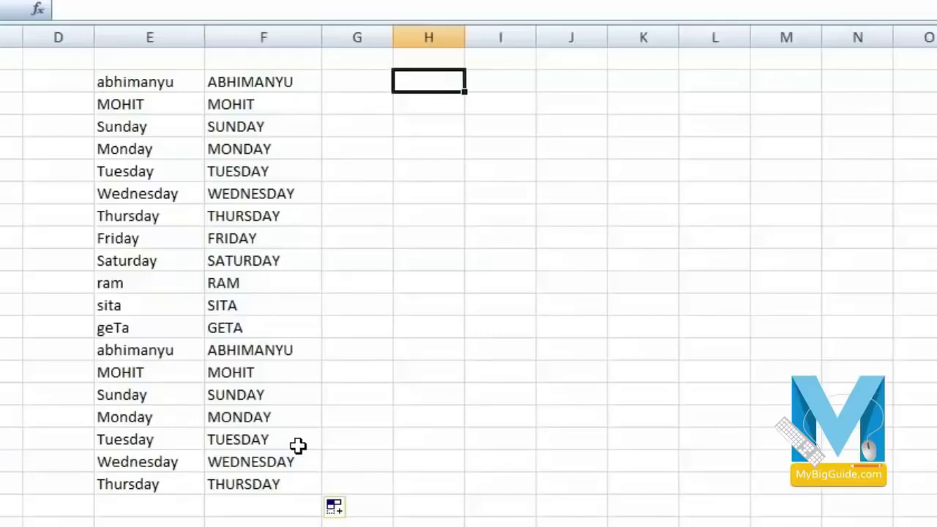
- Copy F2:F20, trial-paste it at E5 on a blank sheet, then undo and return
drag(251, 75, 283, 476)
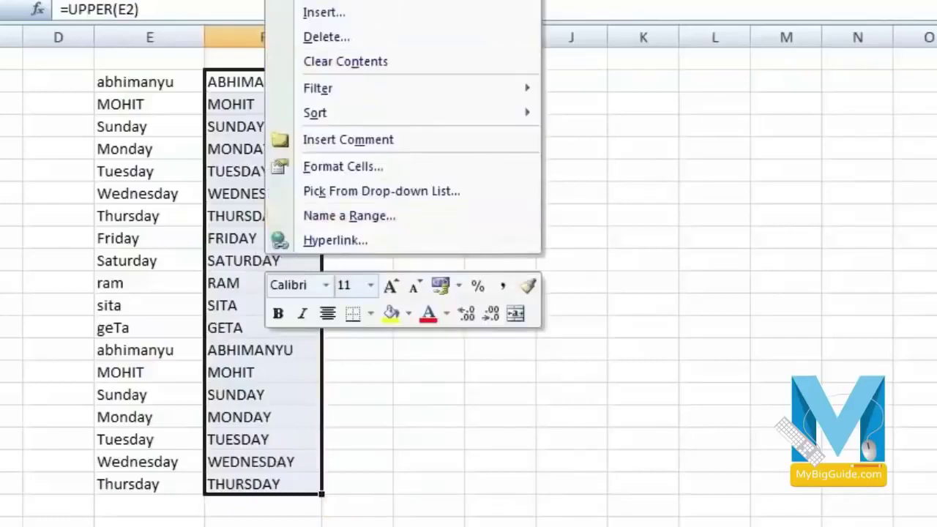
click(322, 0)
click(22, 526)
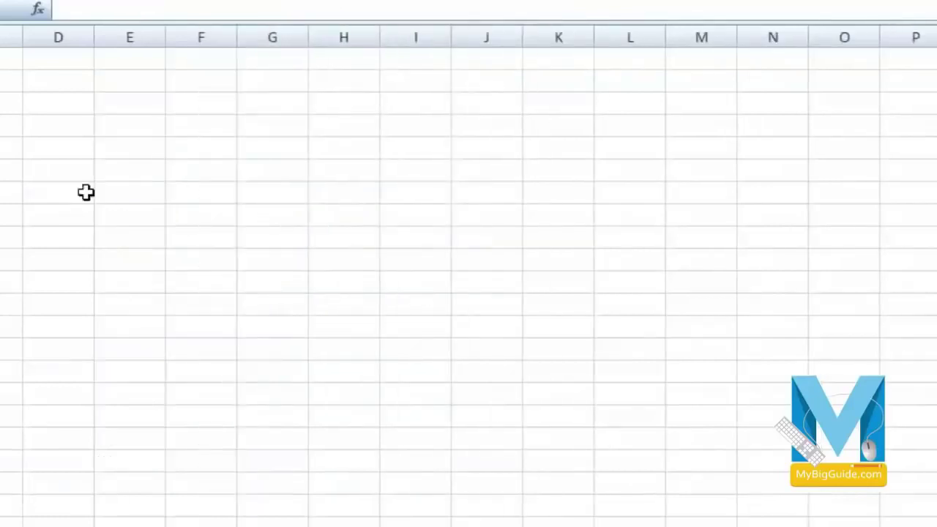
right_click(110, 144)
click(212, 209)
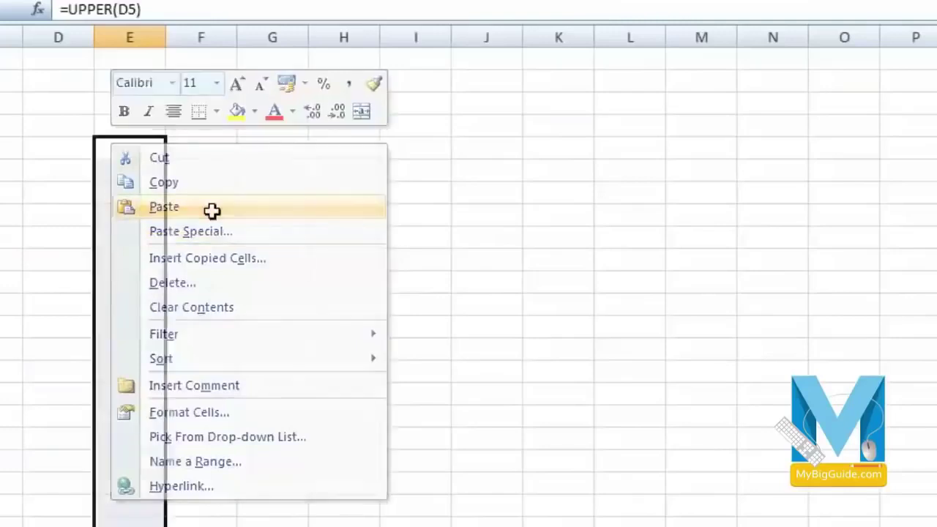
click(254, 218)
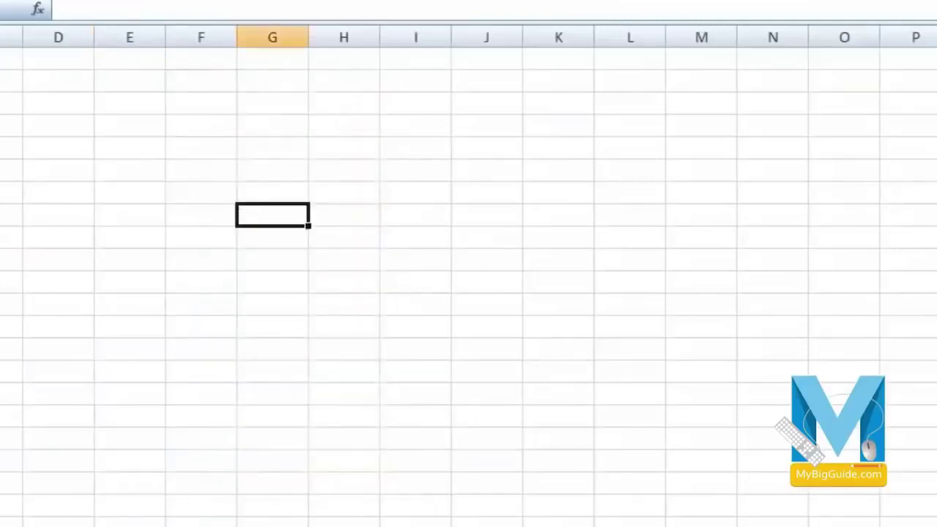
key(ctrl+z)
click(22, 526)
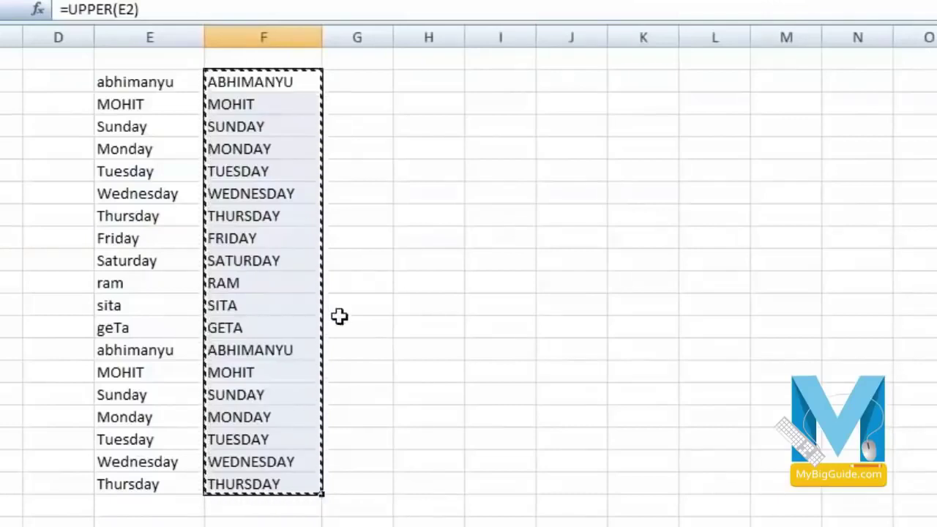
- Paste the copied uppercase names into column J starting at J3 as values only
right_click(288, 94)
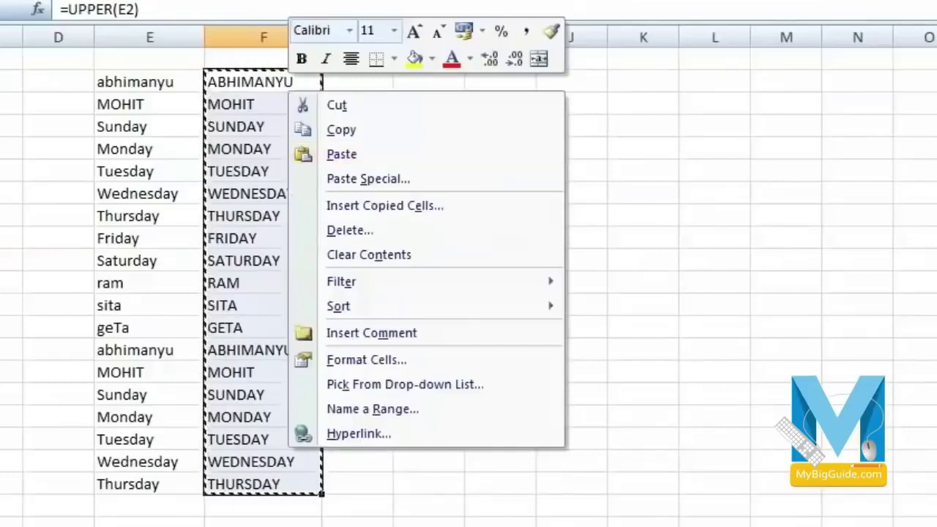
key(Escape)
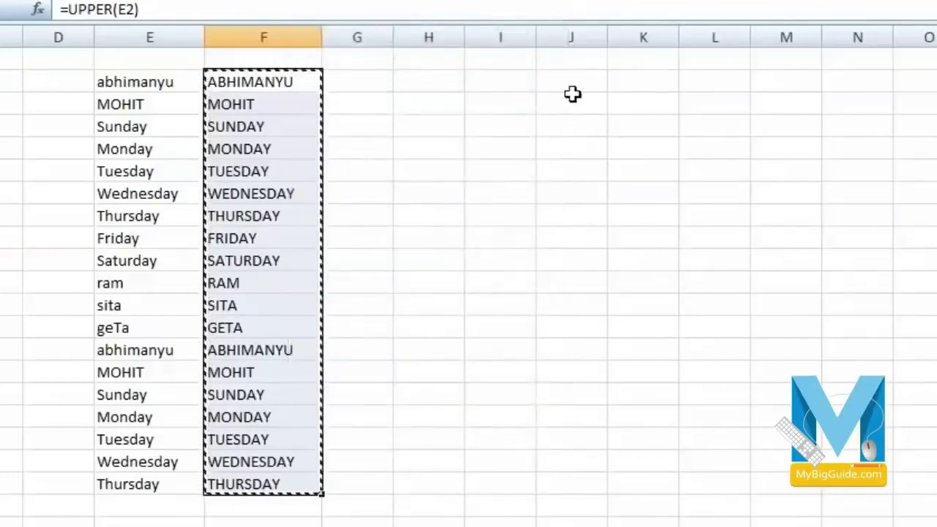
right_click(579, 100)
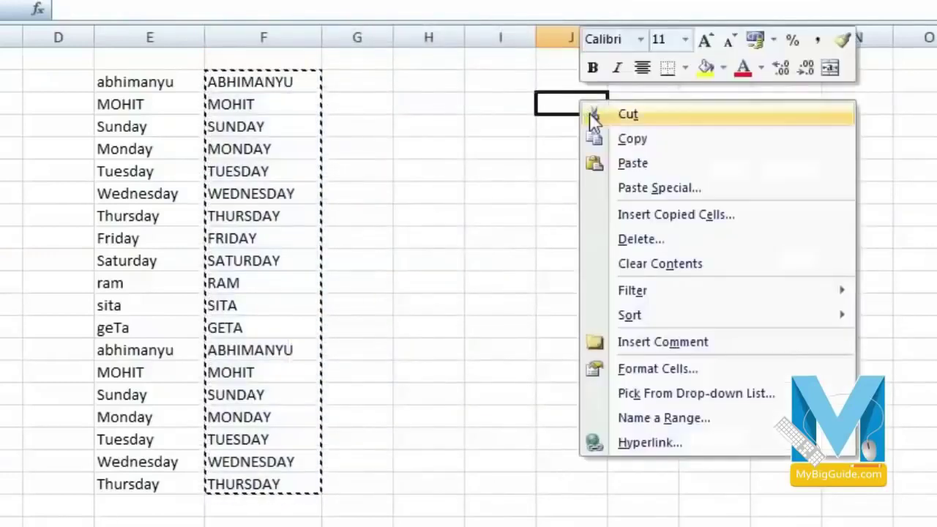
click(718, 195)
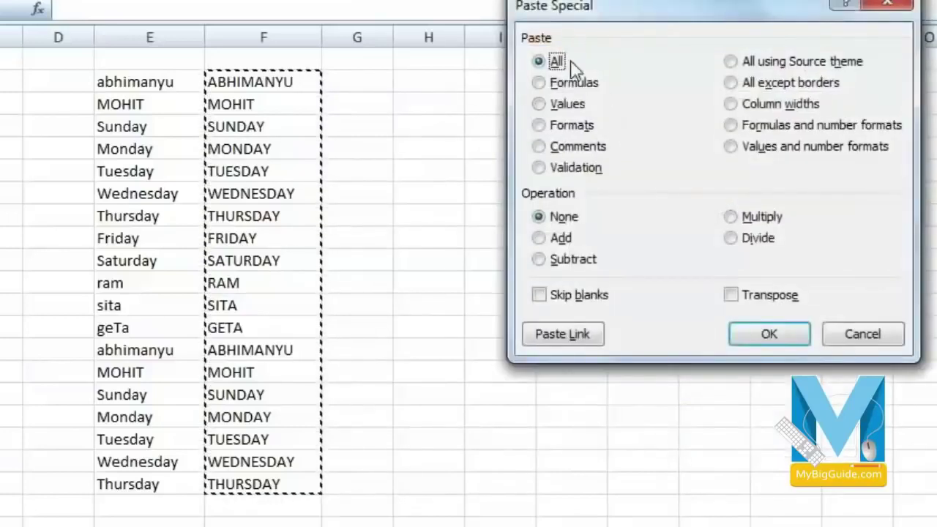
click(540, 104)
click(770, 334)
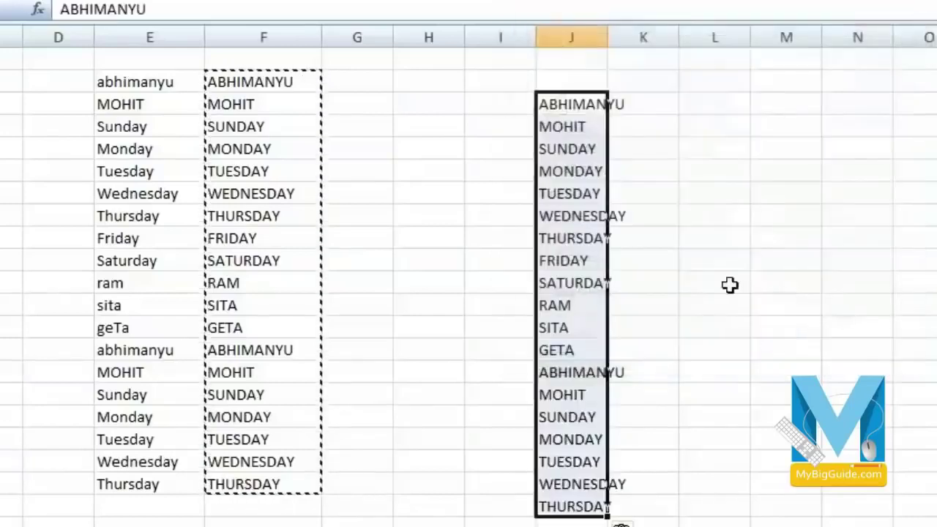
- Check that pasted names such as MONDAY are plain values, then widen column J to fit
click(722, 262)
click(568, 110)
click(577, 146)
click(586, 188)
click(587, 236)
click(590, 301)
click(592, 372)
click(594, 486)
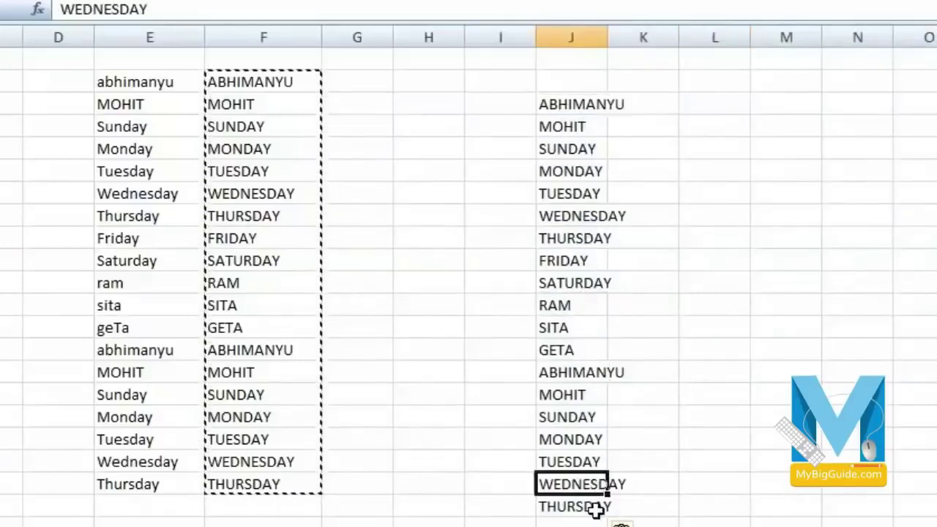
click(579, 105)
click(585, 176)
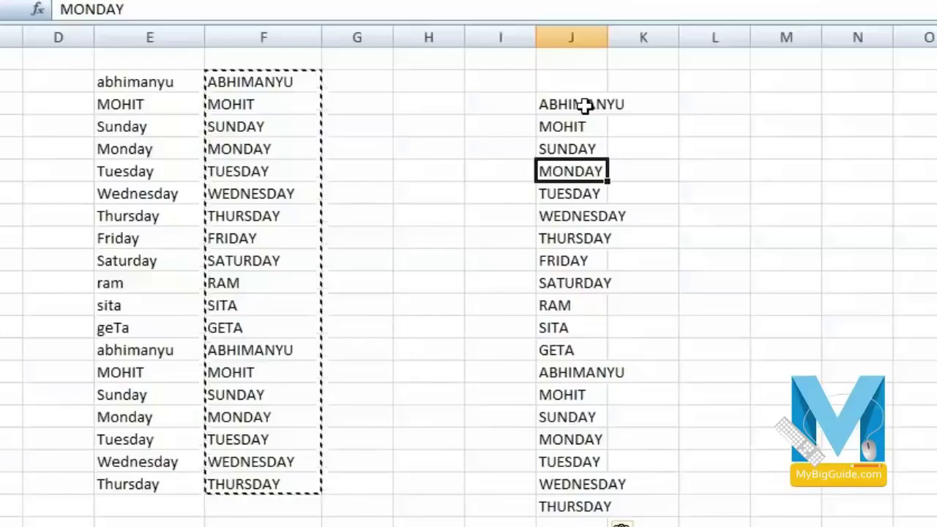
drag(610, 37, 660, 38)
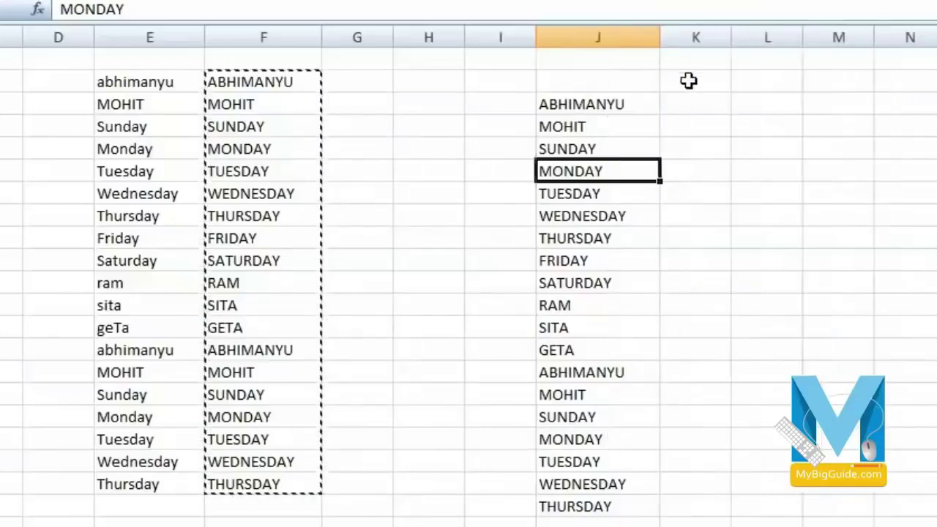
click(696, 104)
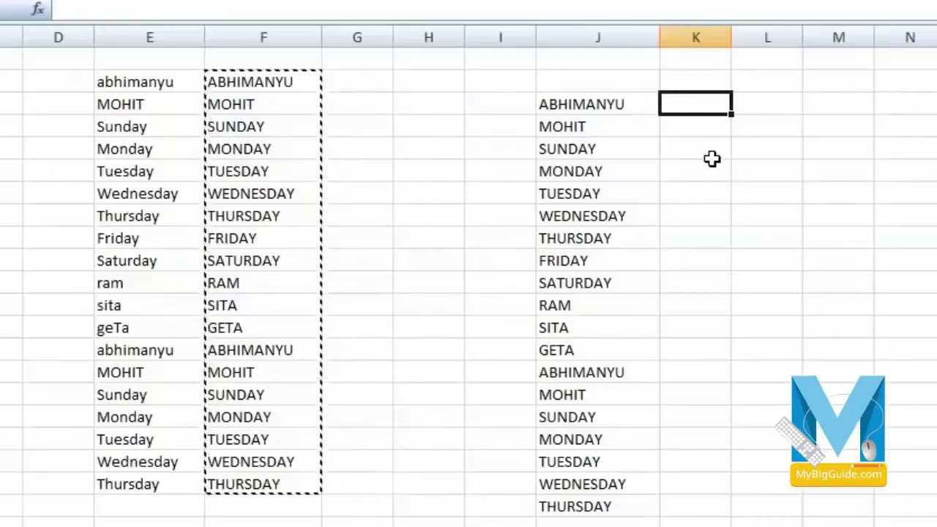
- Enter =LOWER(J3) in K3 and fill it down to K21 for lowercase copies
text(=)
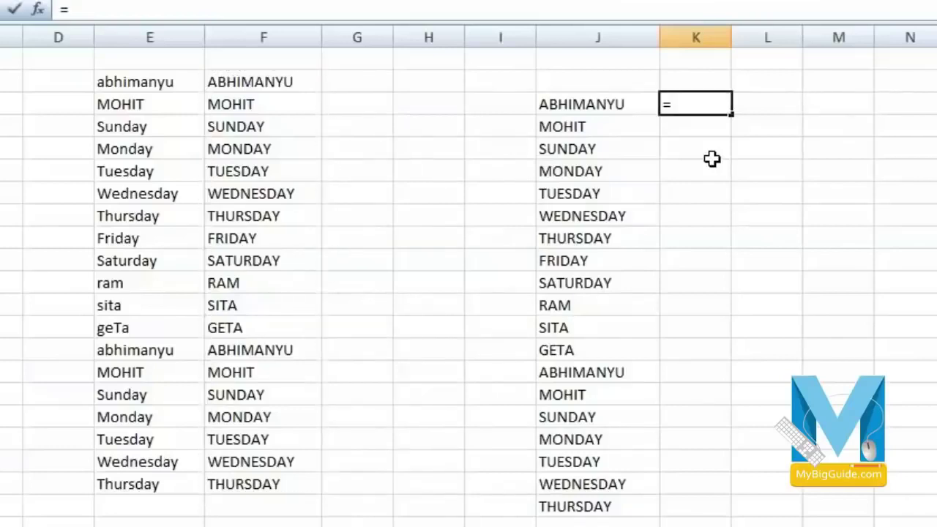
text(l)
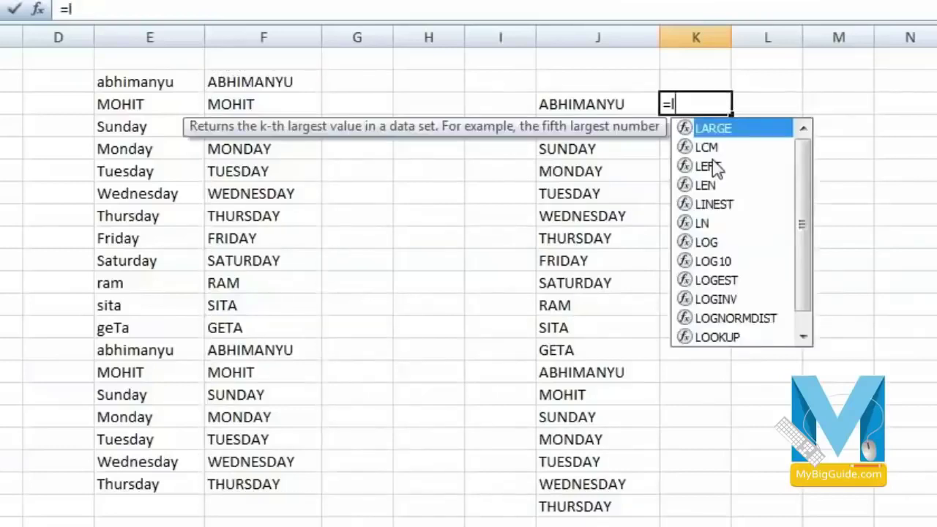
text(o)
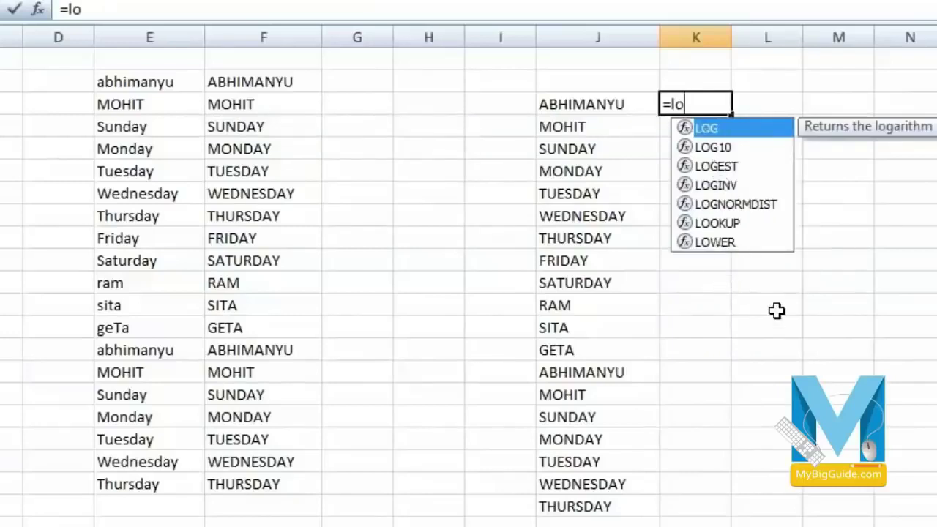
text(wer)
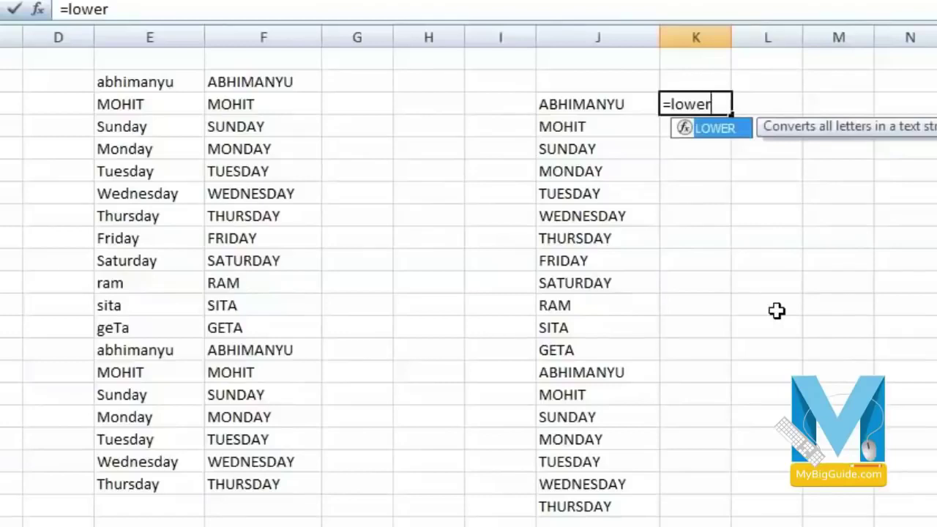
text(()
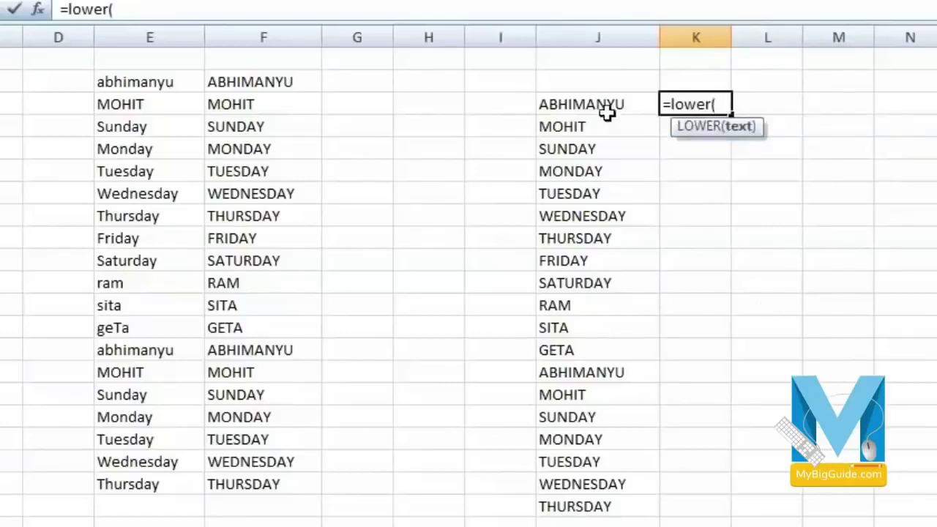
click(607, 105)
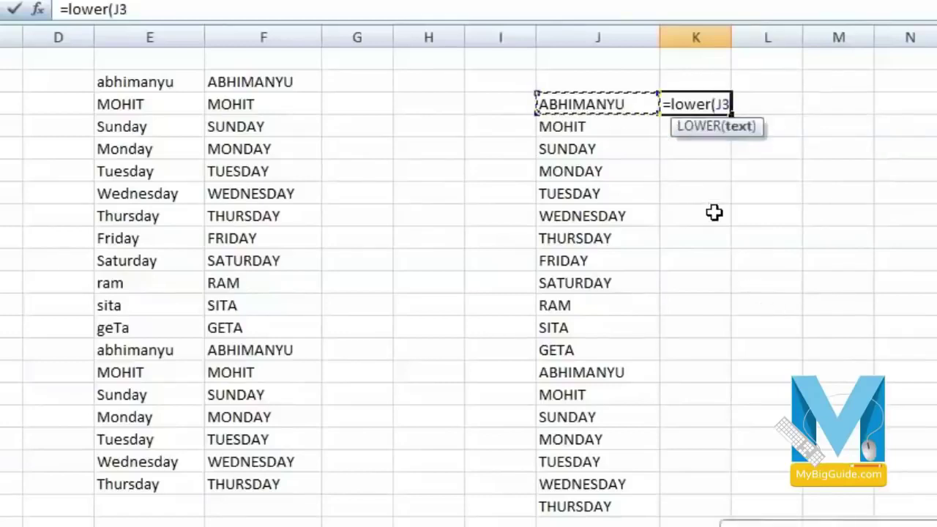
text())
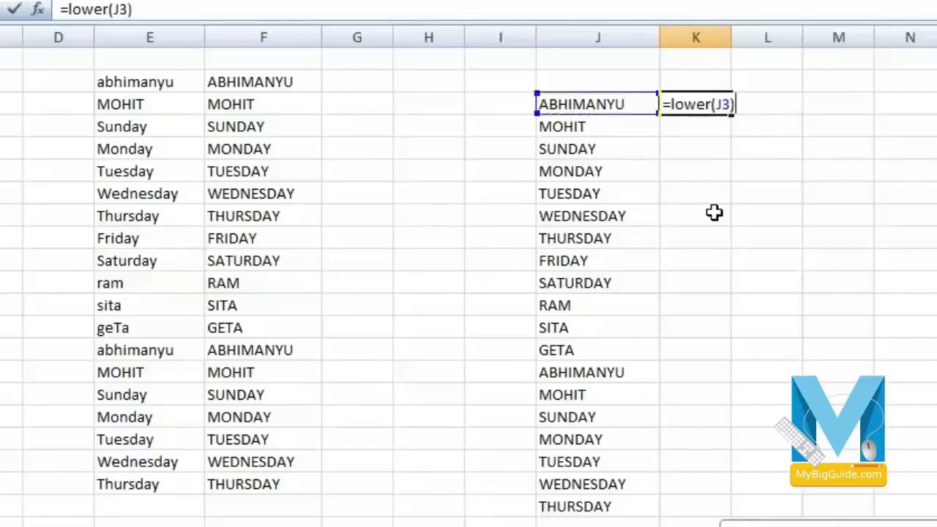
key(Return)
click(720, 101)
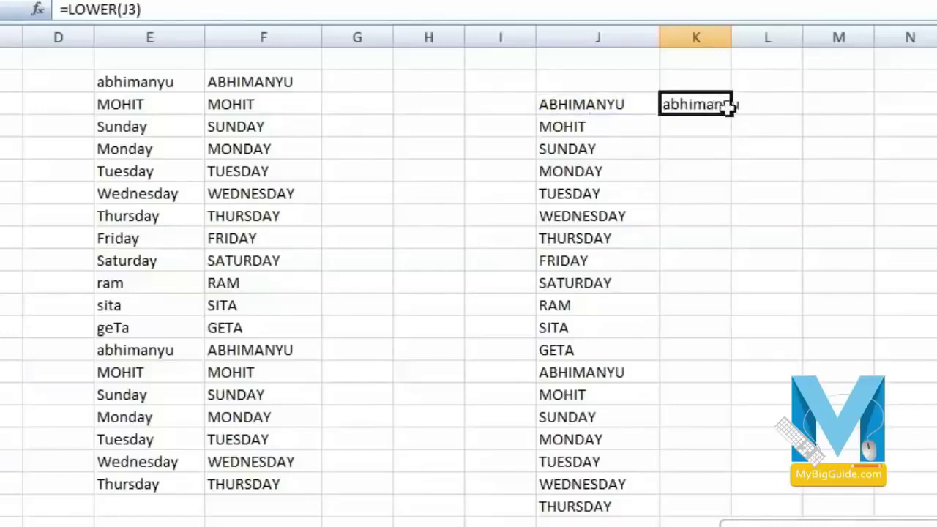
drag(733, 118, 738, 508)
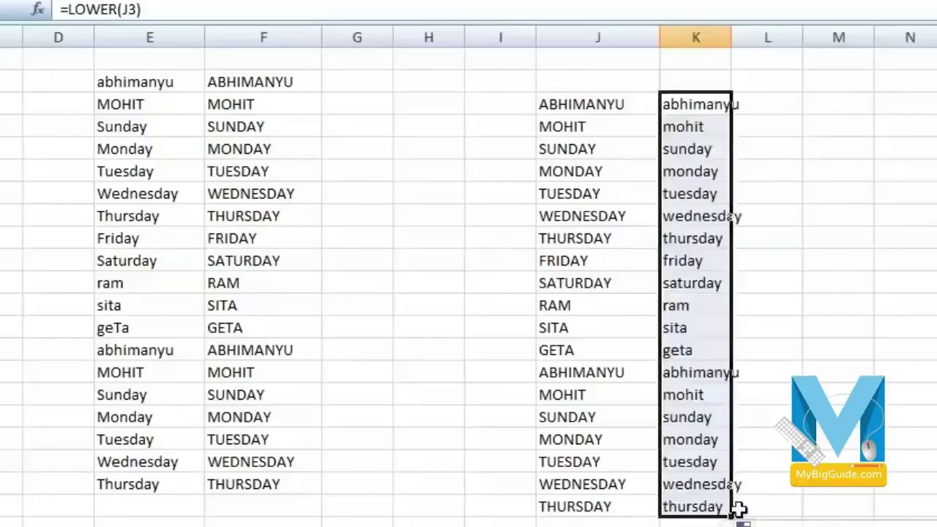
click(619, 153)
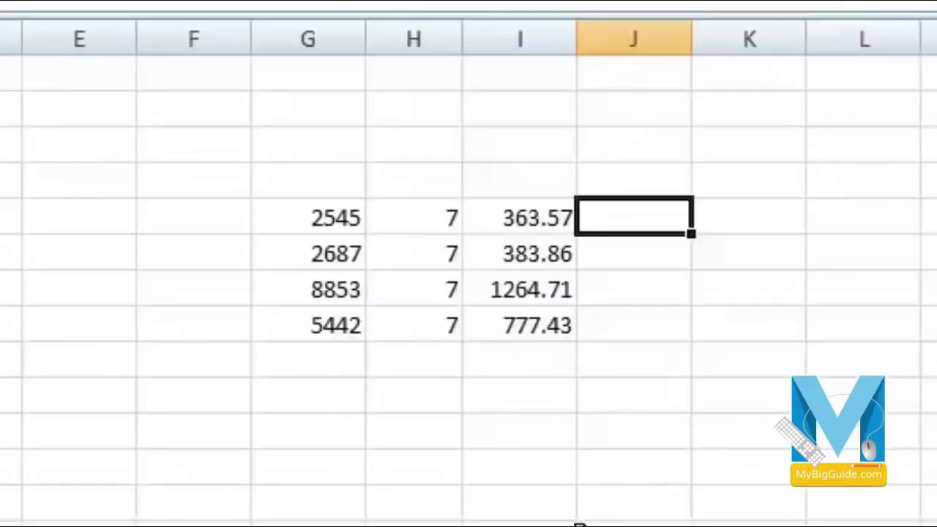
click(511, 440)
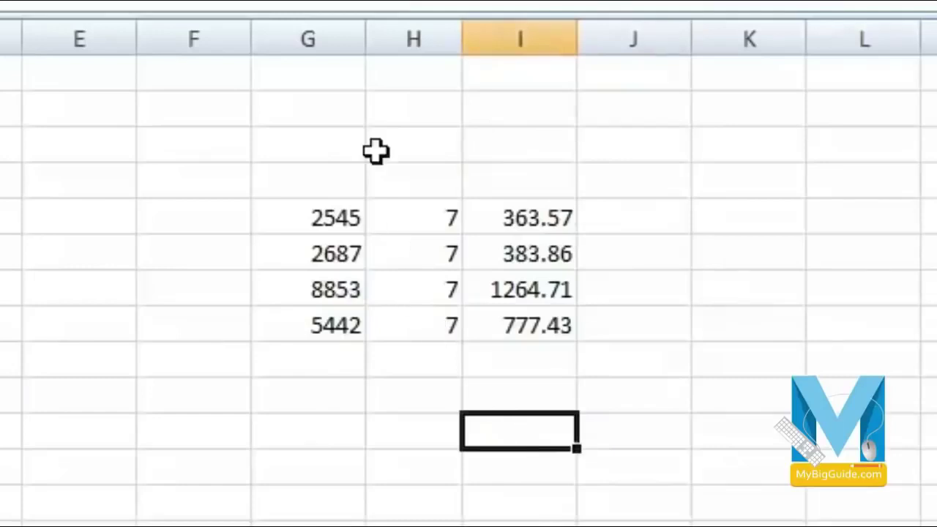
click(317, 213)
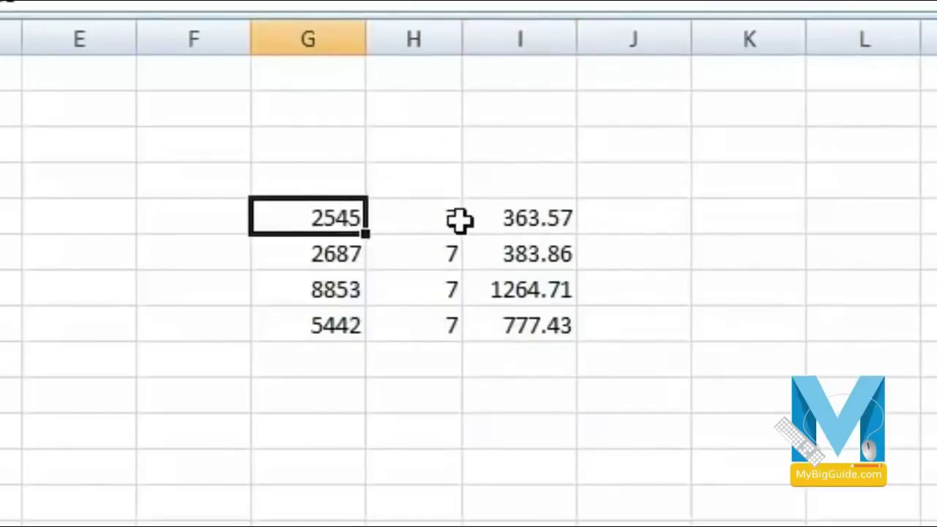
click(423, 219)
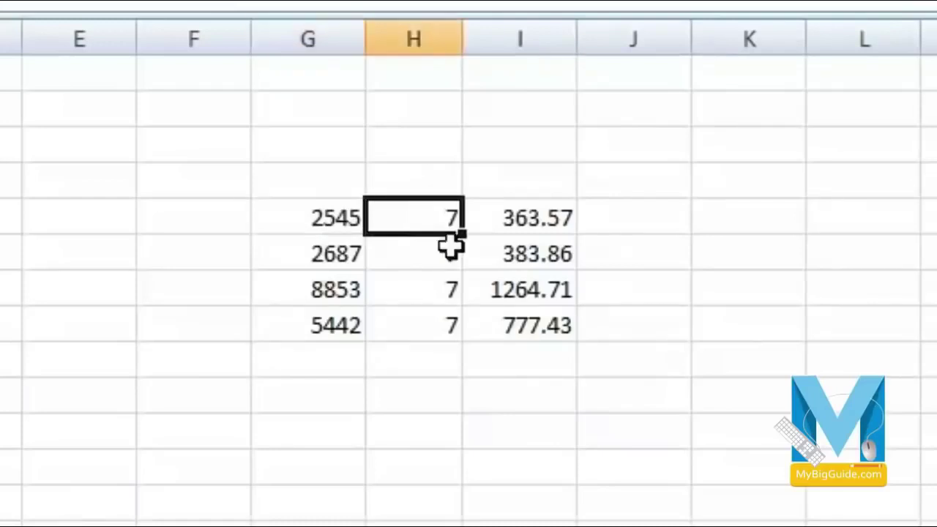
click(517, 223)
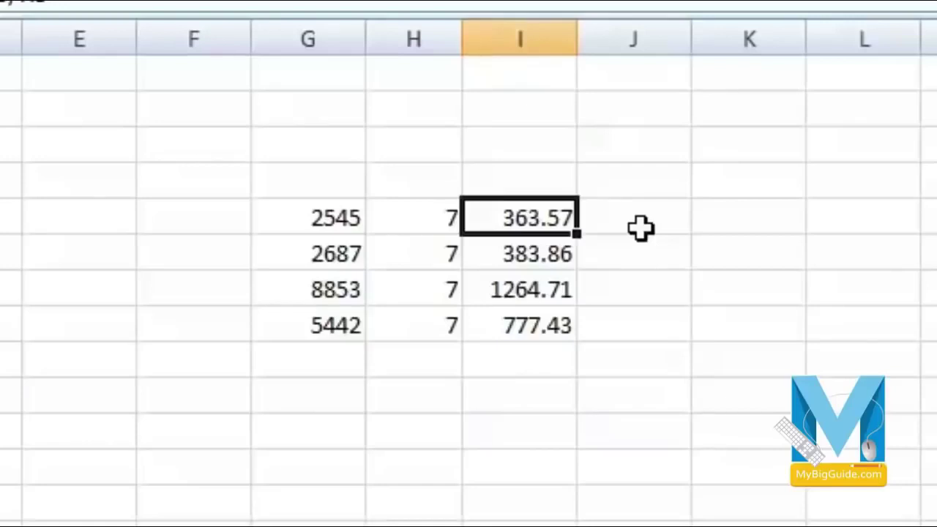
click(640, 229)
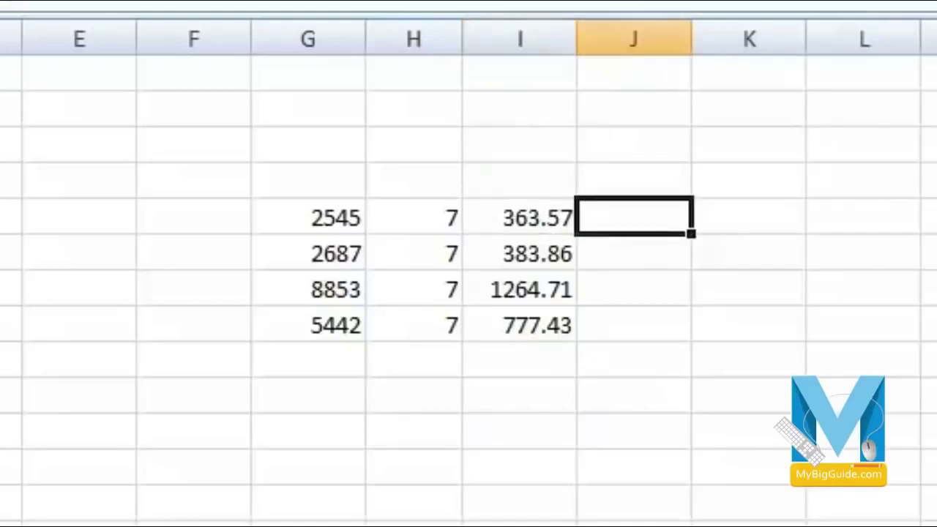
- Enter =ROUND(I5,0) in J5 and fill it down to J8, giving 364.00 to 777.00
text(=)
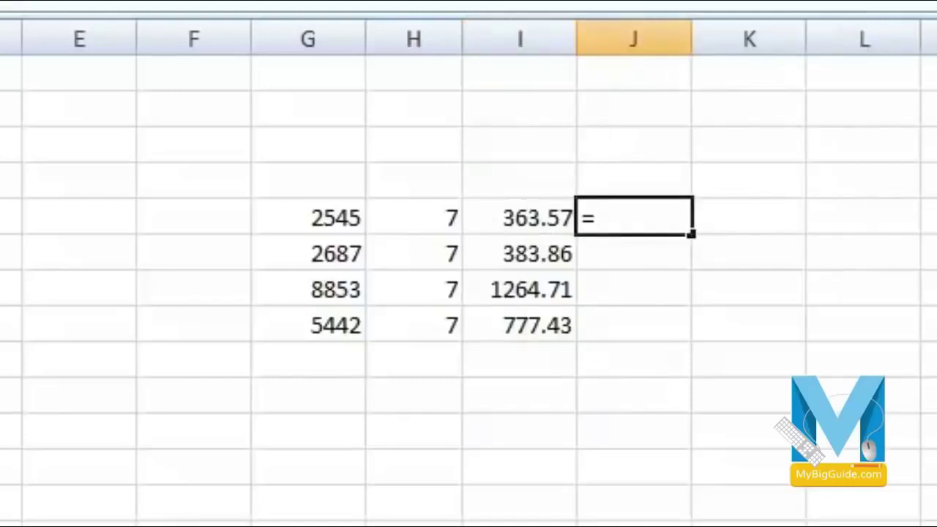
text(round)
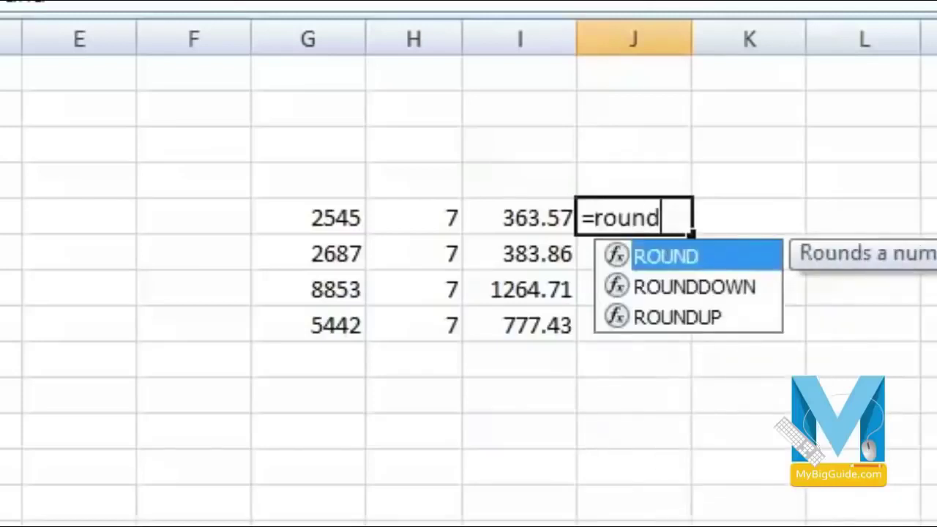
text(()
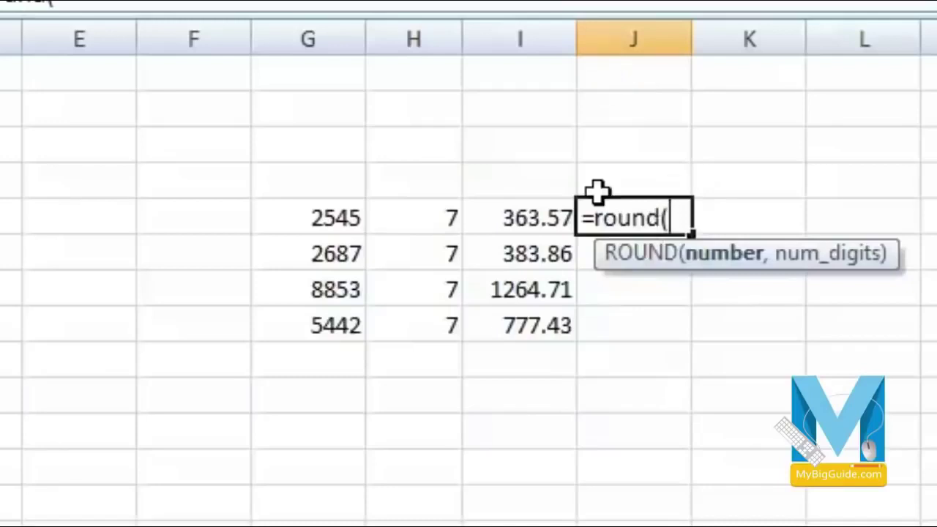
click(523, 215)
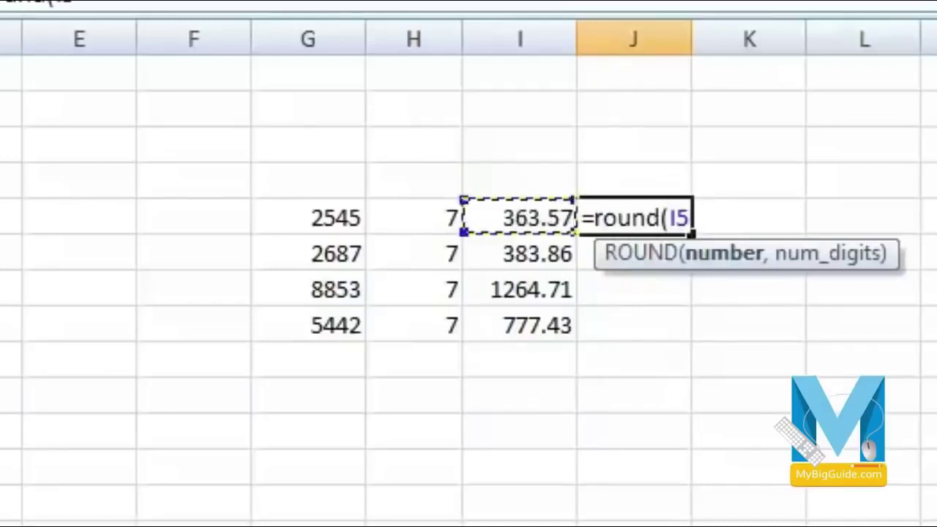
text(,0)
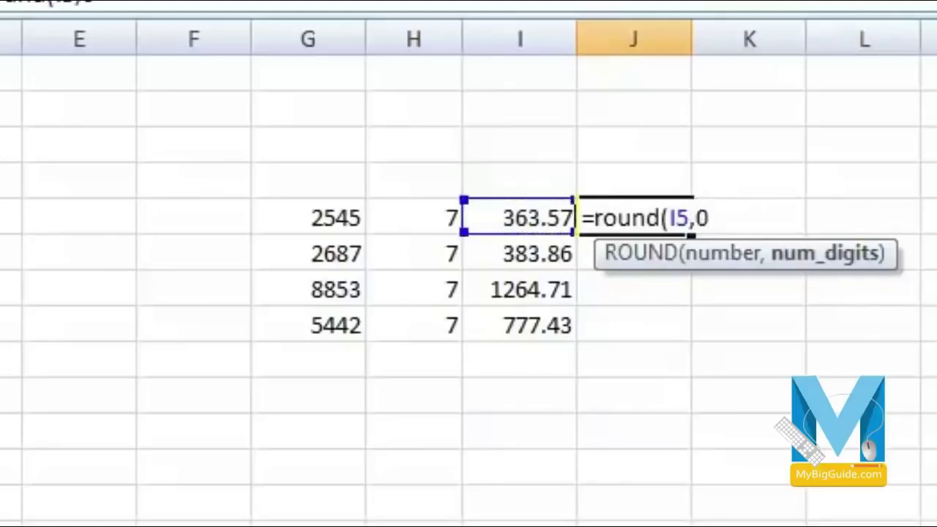
text())
key(Return)
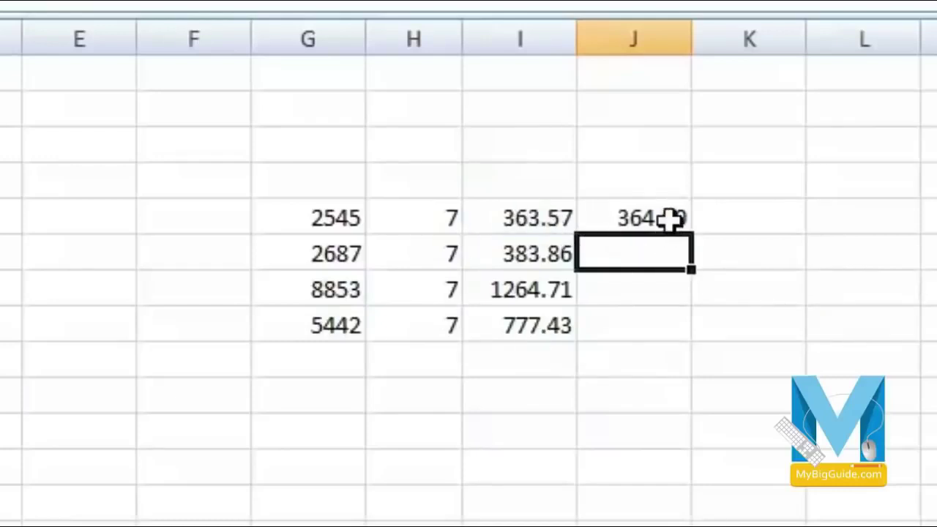
click(670, 218)
drag(694, 233, 696, 339)
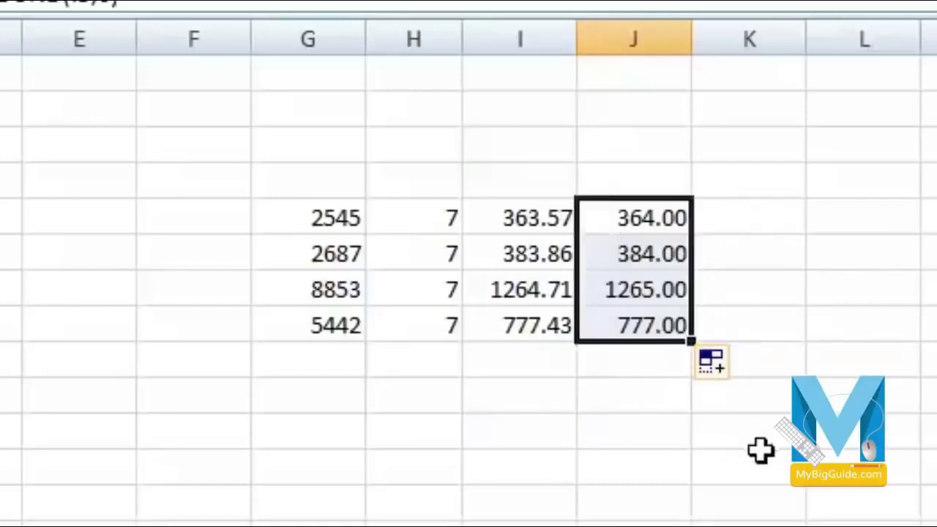
click(529, 460)
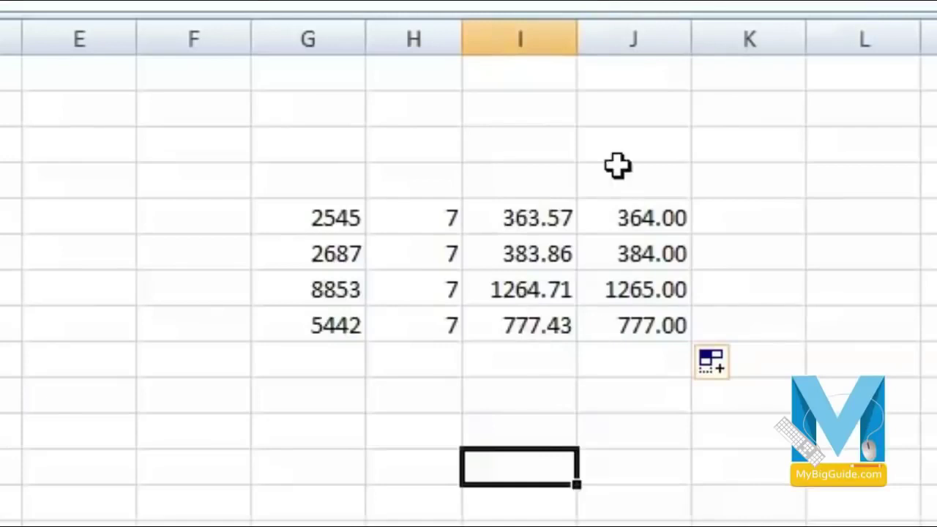
- AutoSum J5:J8 and I5:I8 for totals of 2790.00 and 2789.57
click(662, 370)
key(alt+equal)
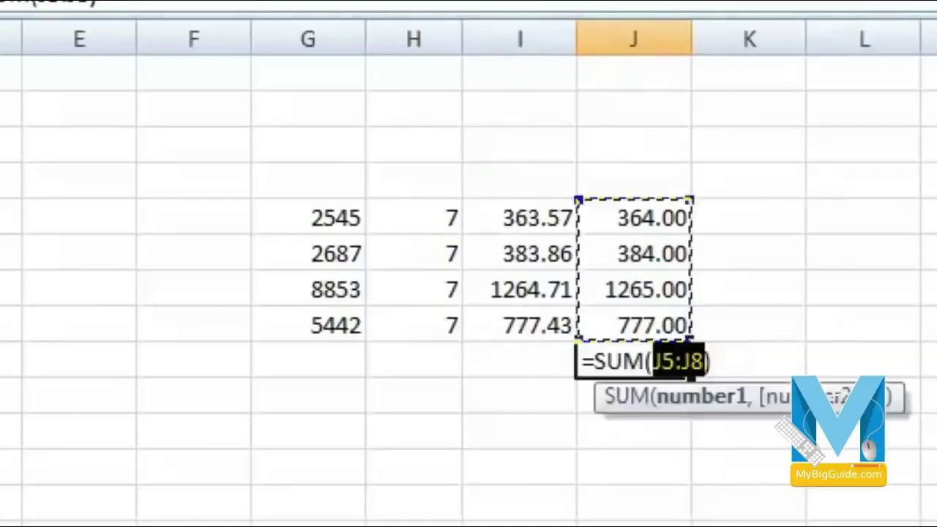
key(Return)
click(523, 365)
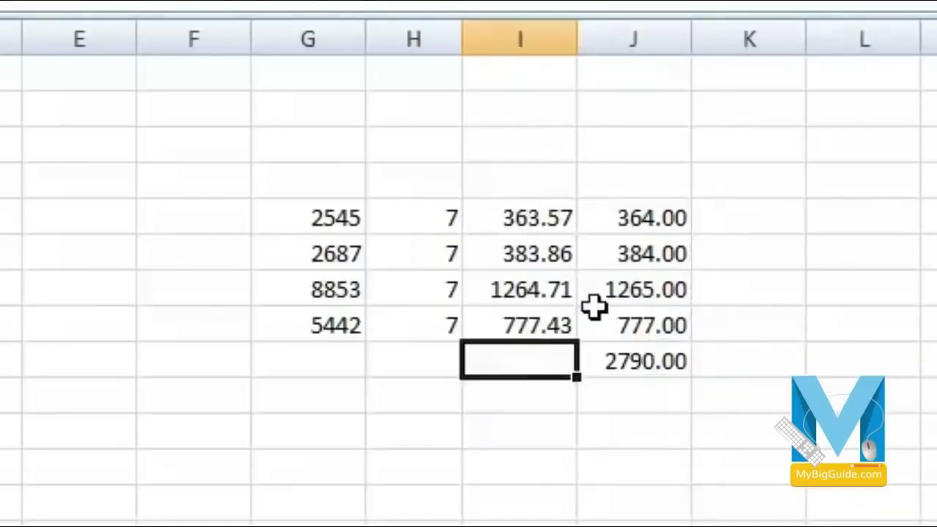
key(alt+equal)
key(Return)
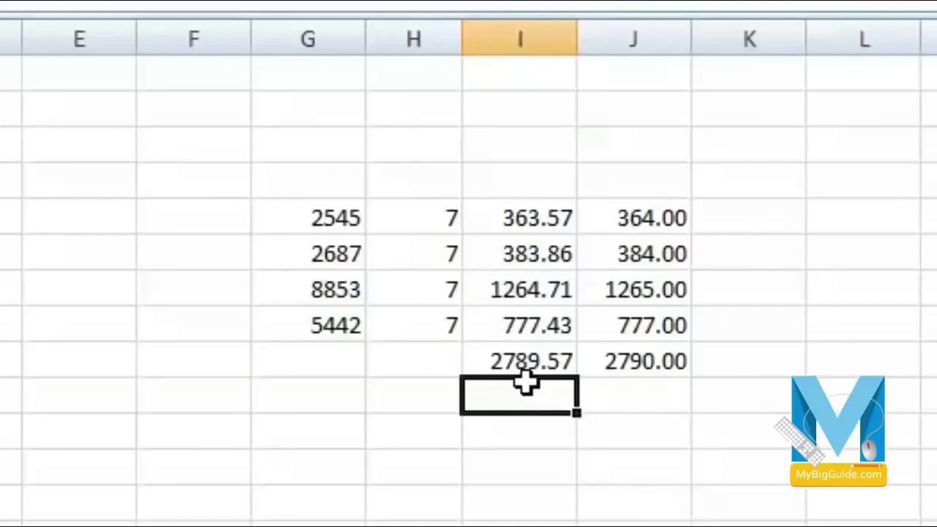
click(663, 391)
click(668, 366)
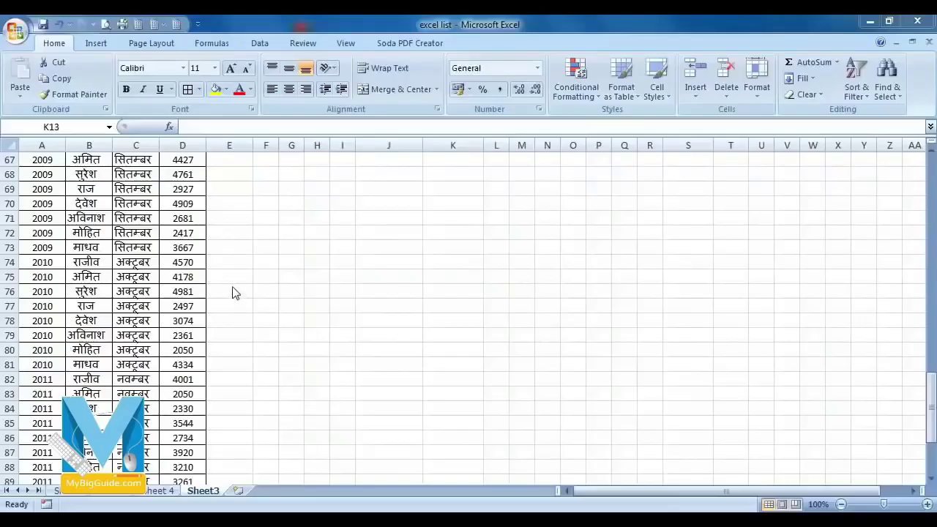
scroll(278, 351, up, 20)
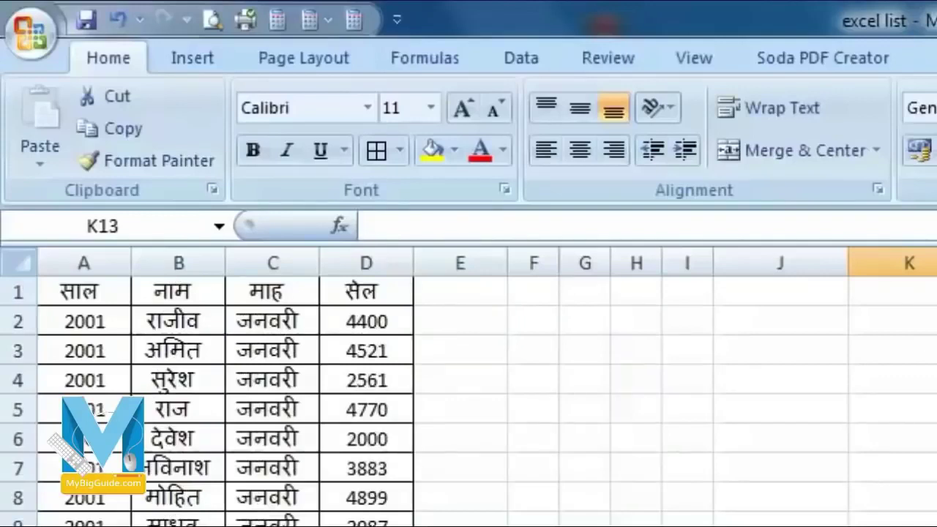
scroll(219, 395, down, 7)
scroll(220, 396, up, 3)
scroll(219, 396, down, 20)
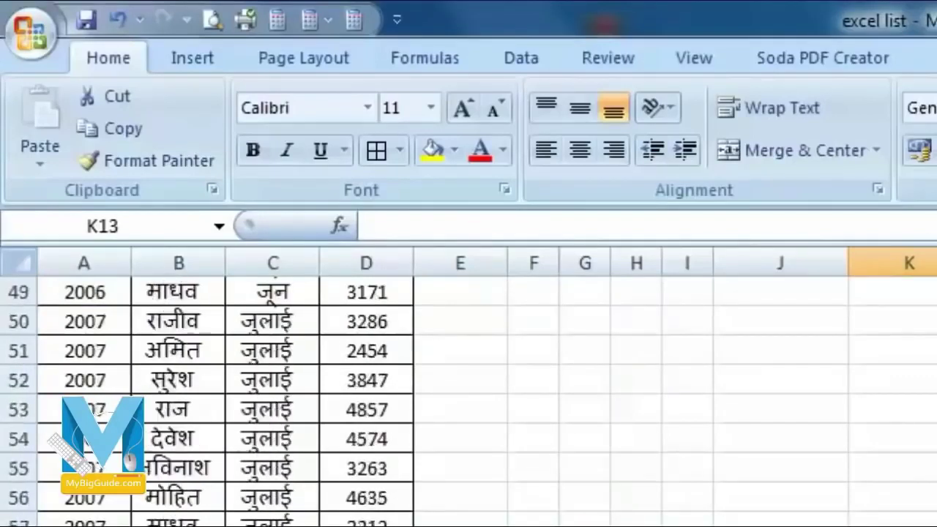
scroll(220, 395, up, 20)
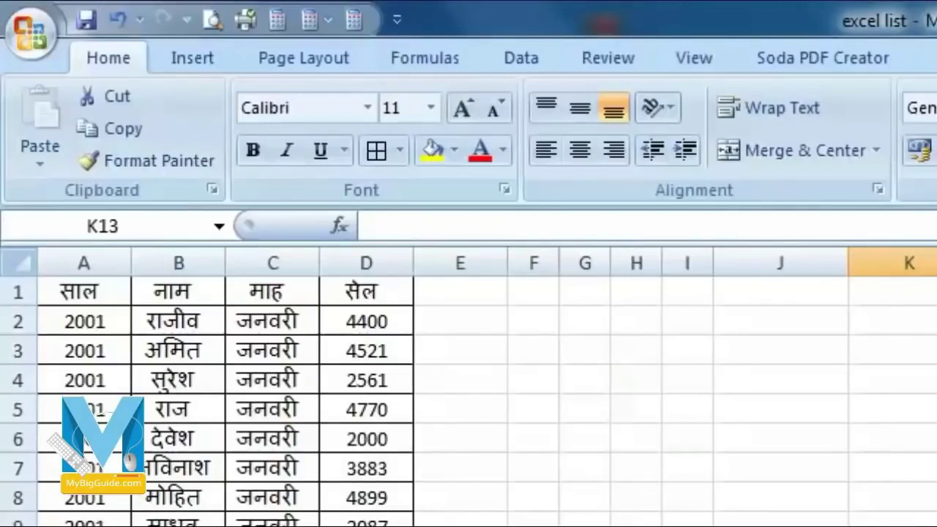
scroll(469, 396, down, 20)
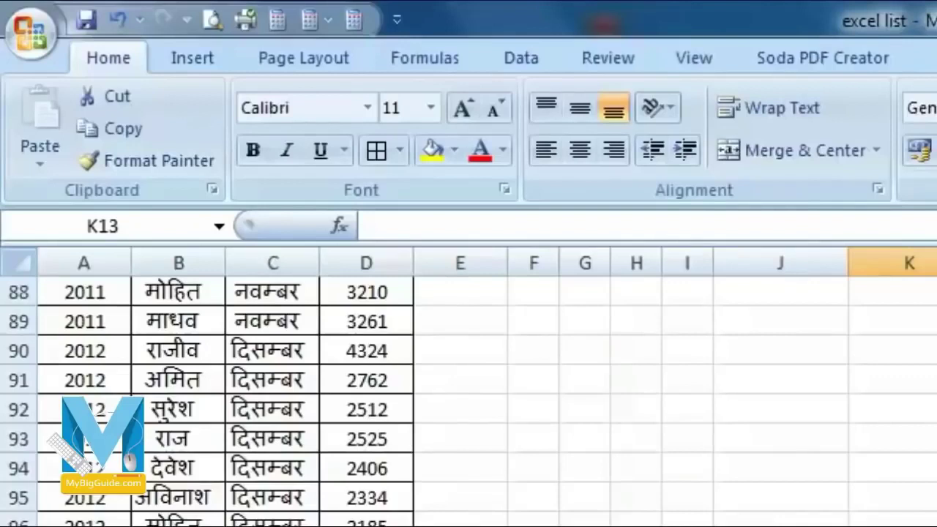
scroll(469, 395, up, 15)
scroll(219, 395, up, 14)
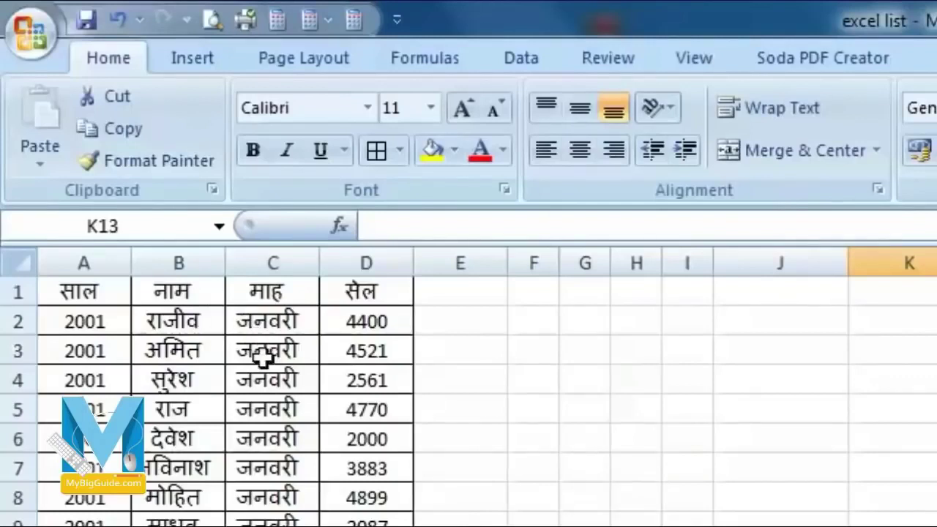
scroll(287, 442, down, 20)
scroll(318, 469, up, 9)
scroll(458, 497, up, 20)
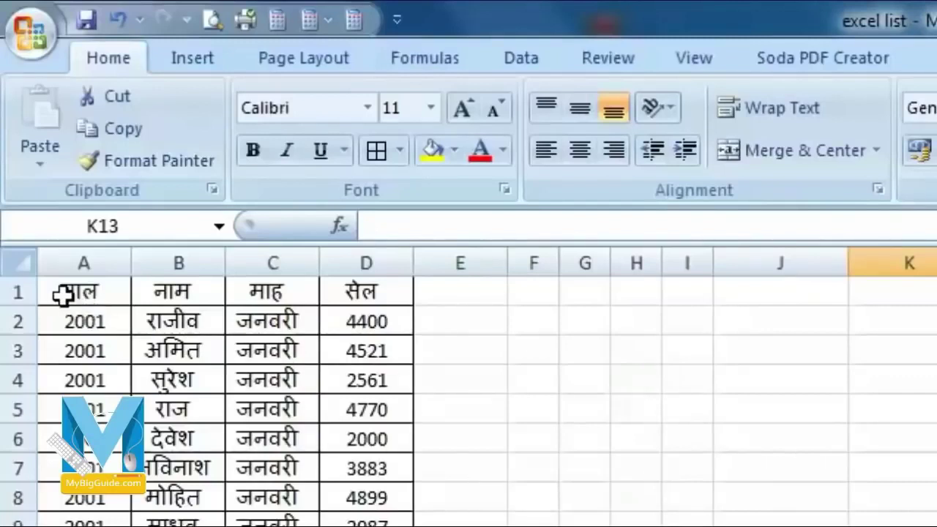
- Select the whole sales table, headers included, from A1 down to D97
drag(58, 290, 214, 308)
click(77, 345)
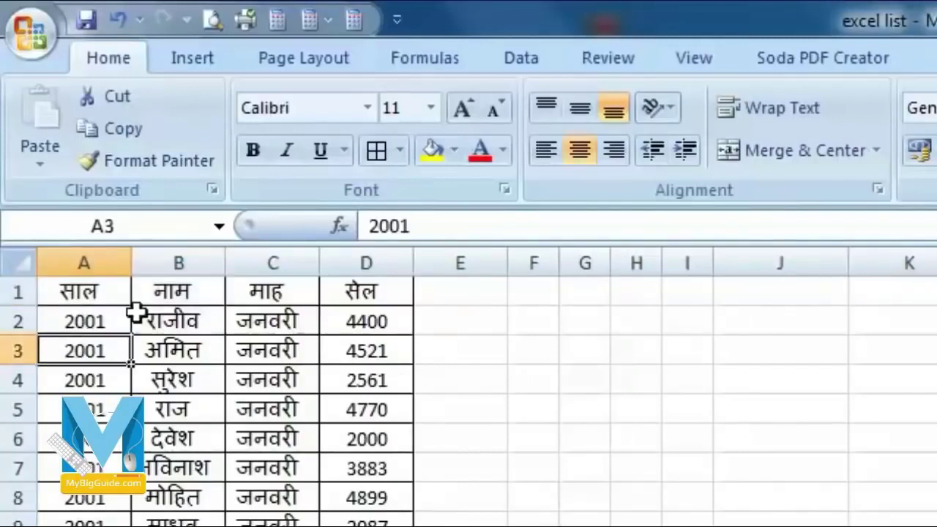
drag(77, 293, 373, 293)
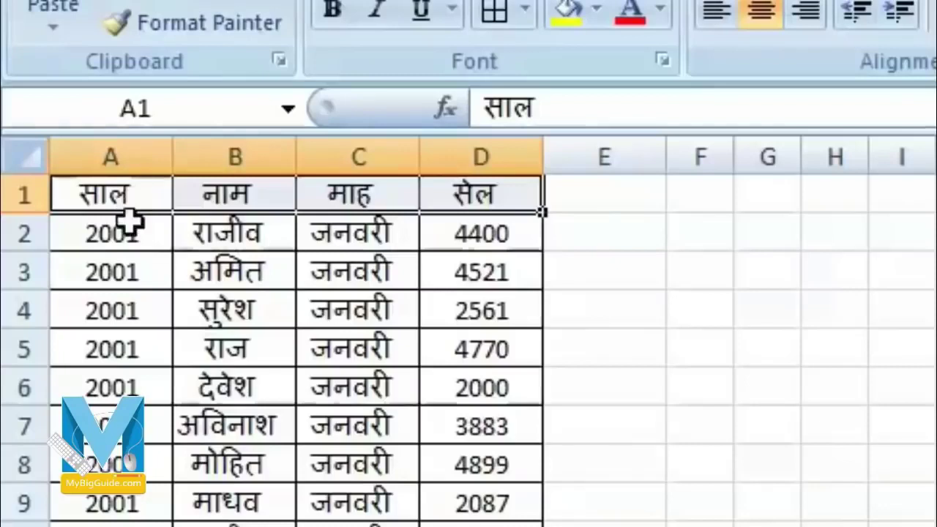
click(119, 313)
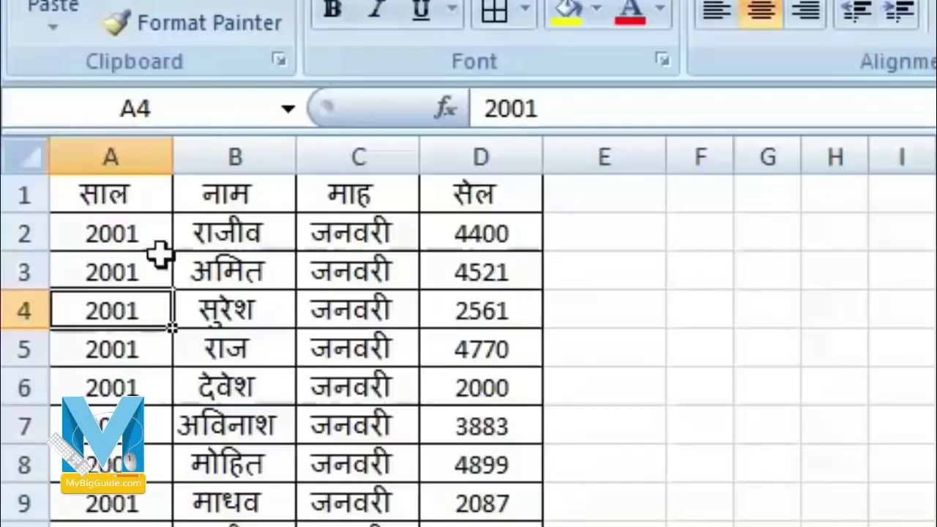
click(389, 328)
click(401, 200)
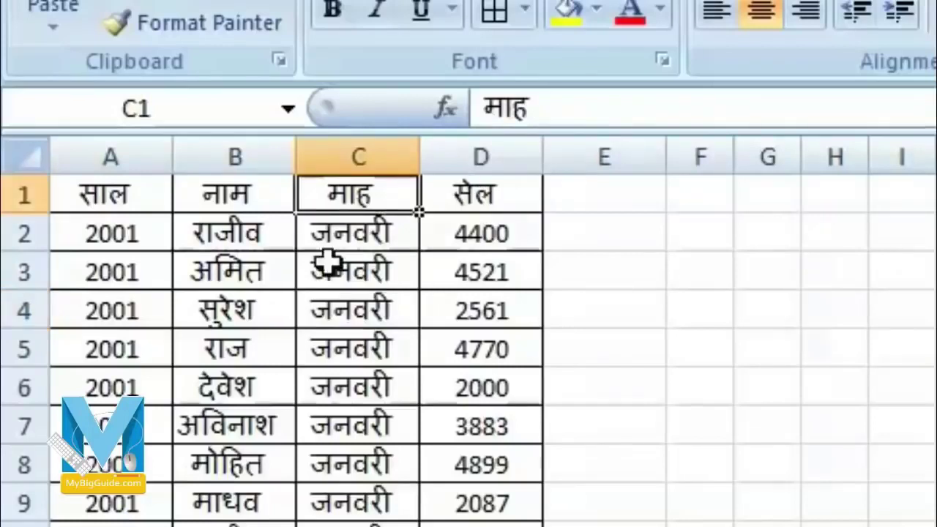
drag(105, 191, 495, 526)
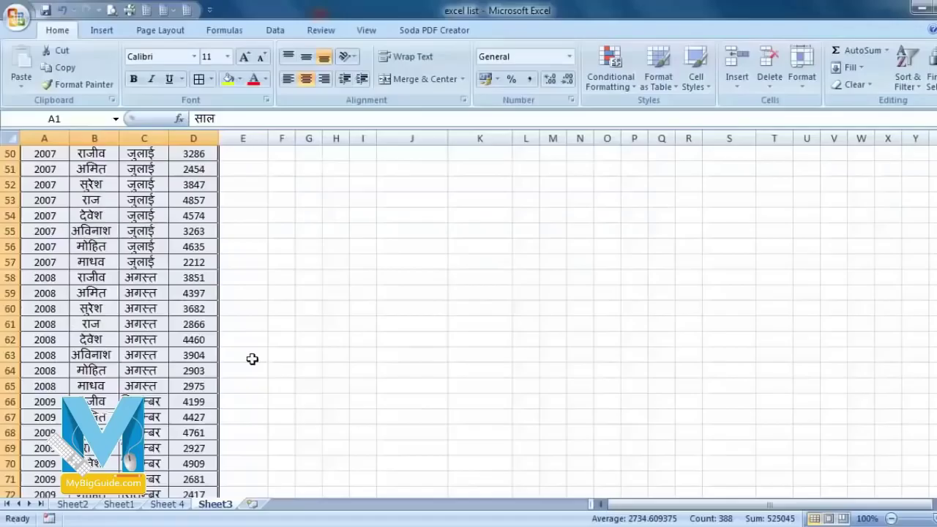
scroll(252, 359, up, 16)
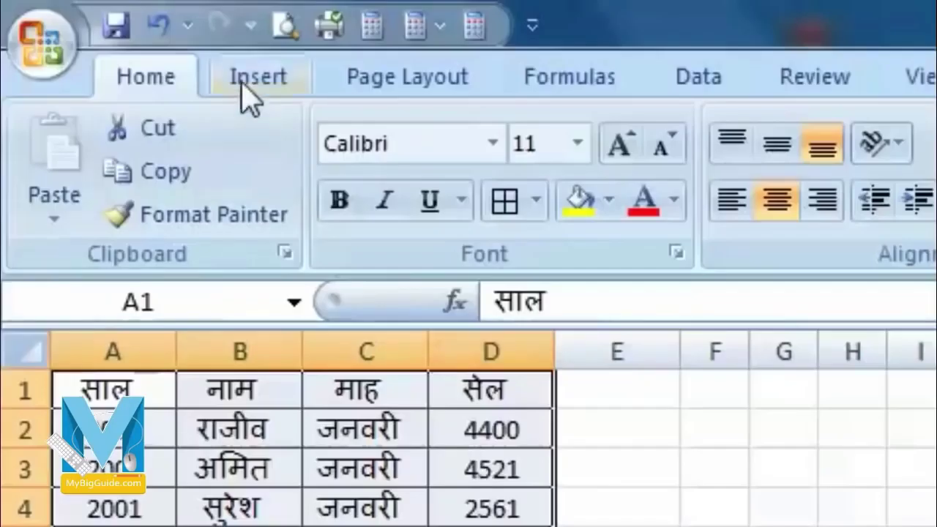
- Insert a PivotTable from Sheet3!$A$1:$D$97, placed on the existing sheet at J2
click(246, 84)
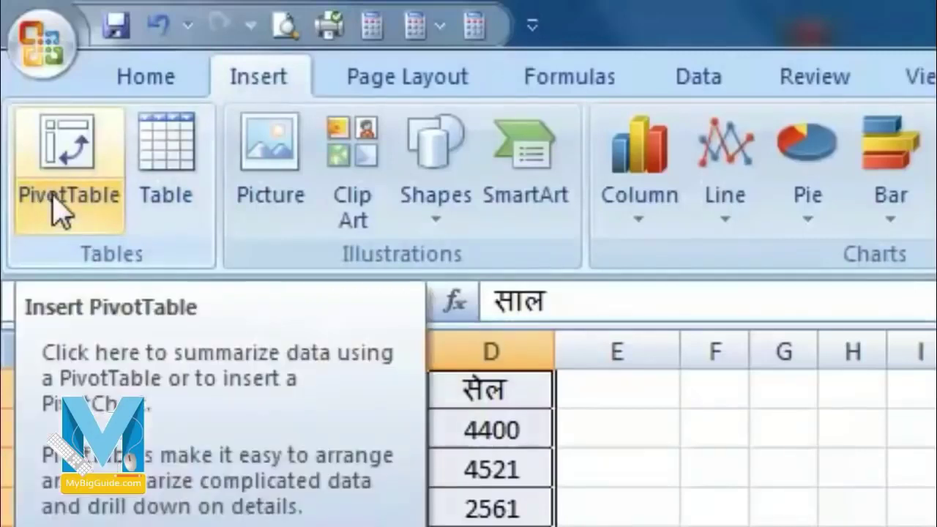
click(70, 168)
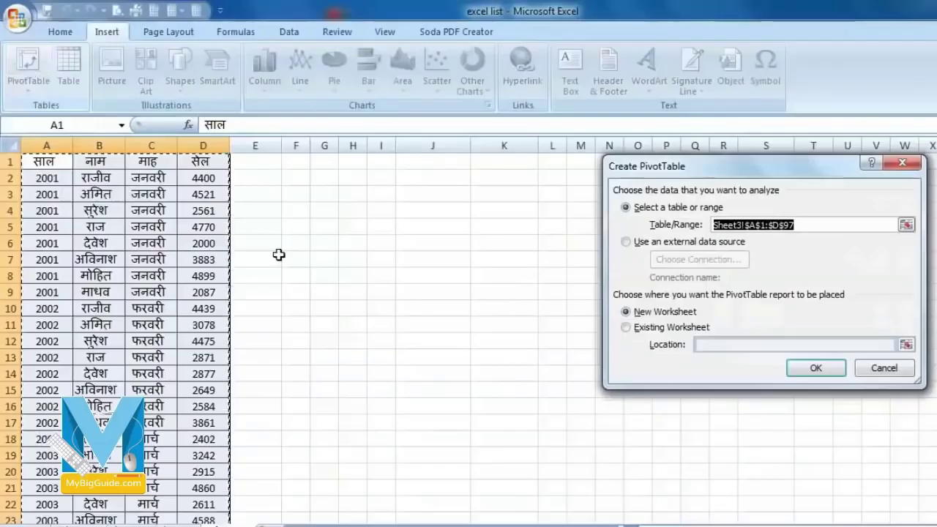
drag(737, 173, 602, 217)
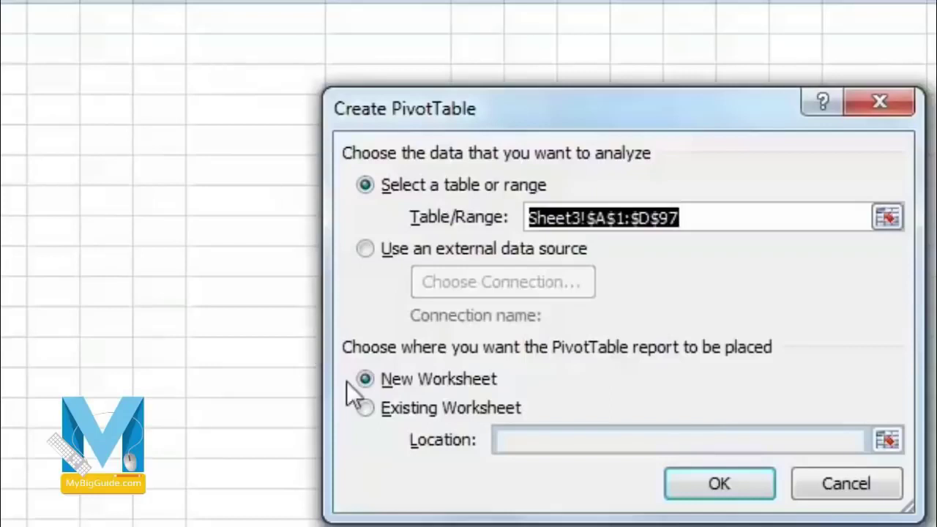
click(366, 408)
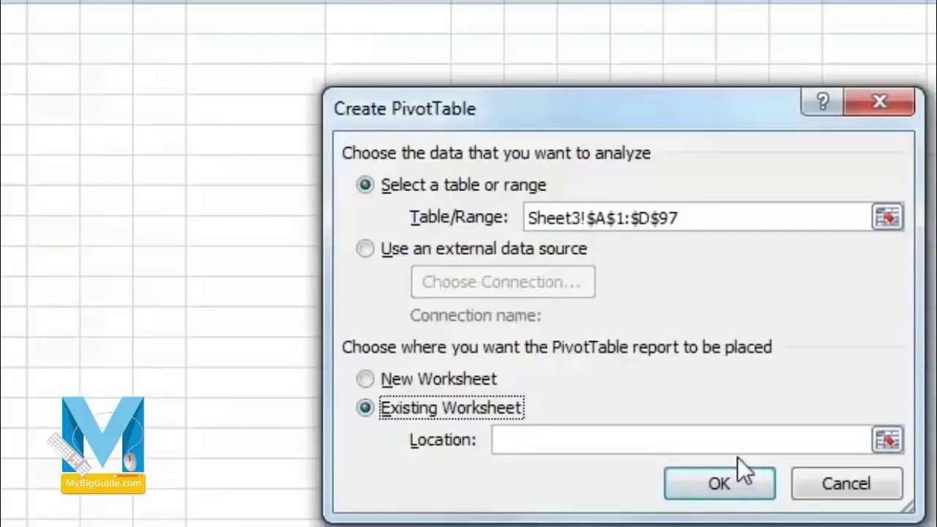
drag(440, 119, 765, 119)
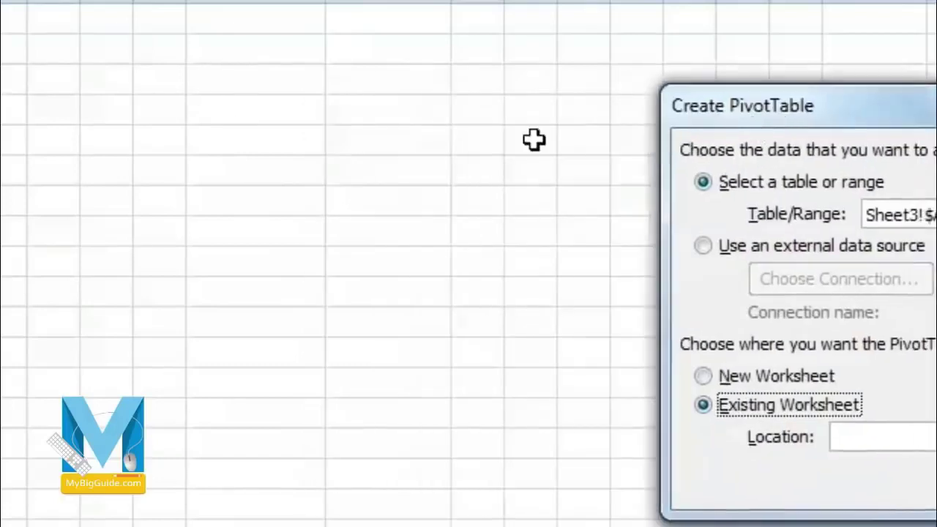
click(237, 50)
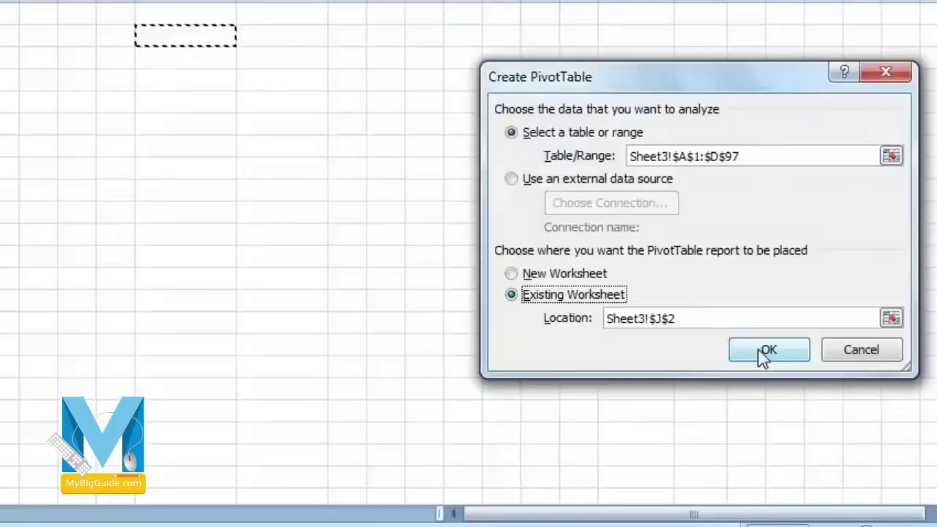
click(767, 351)
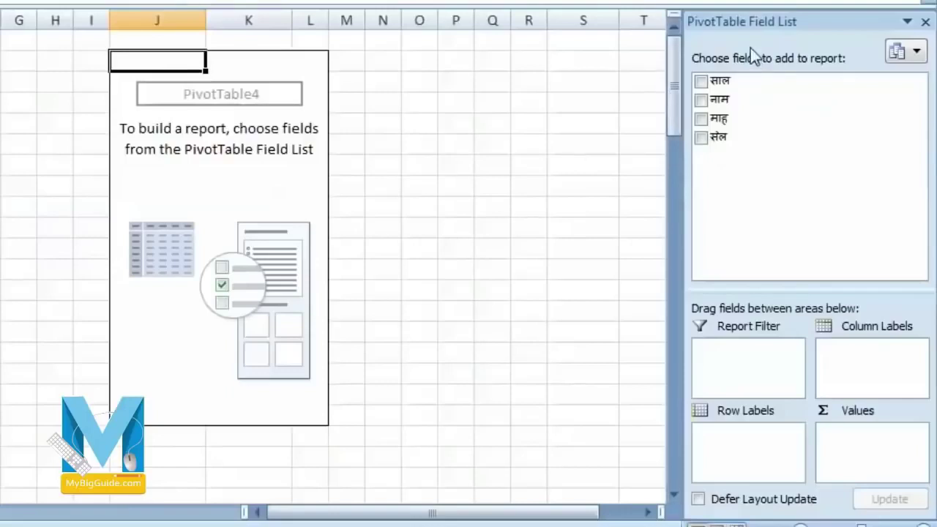
- Add the साल and सेल fields, moving साल into Row Labels for yearly sales sums
click(701, 82)
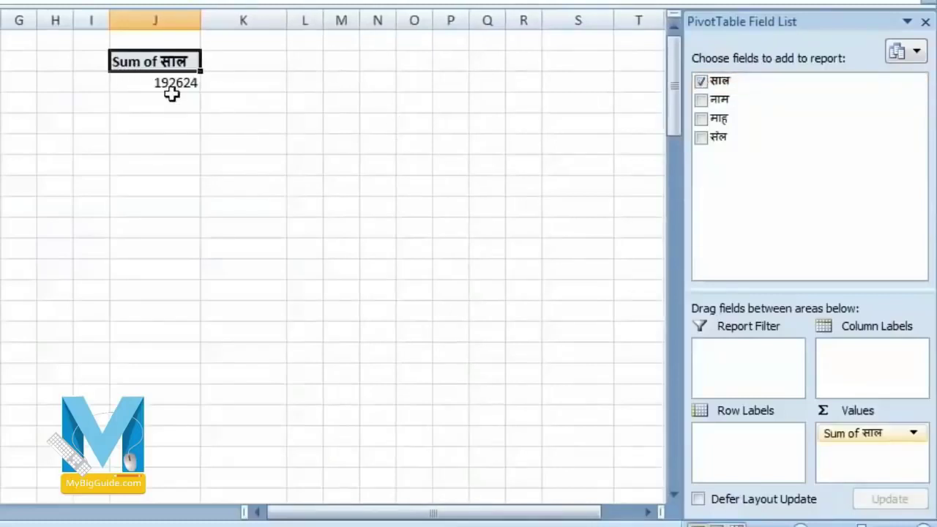
mouse_move(178, 89)
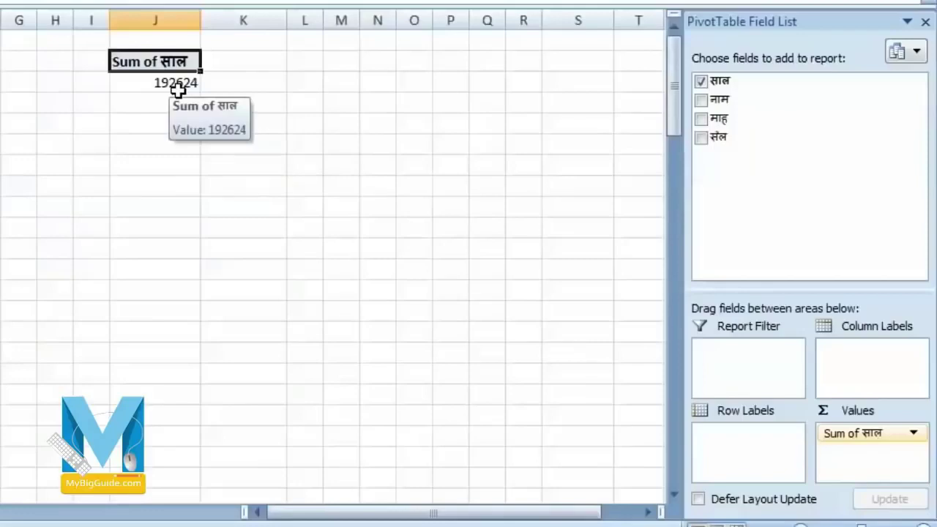
click(701, 139)
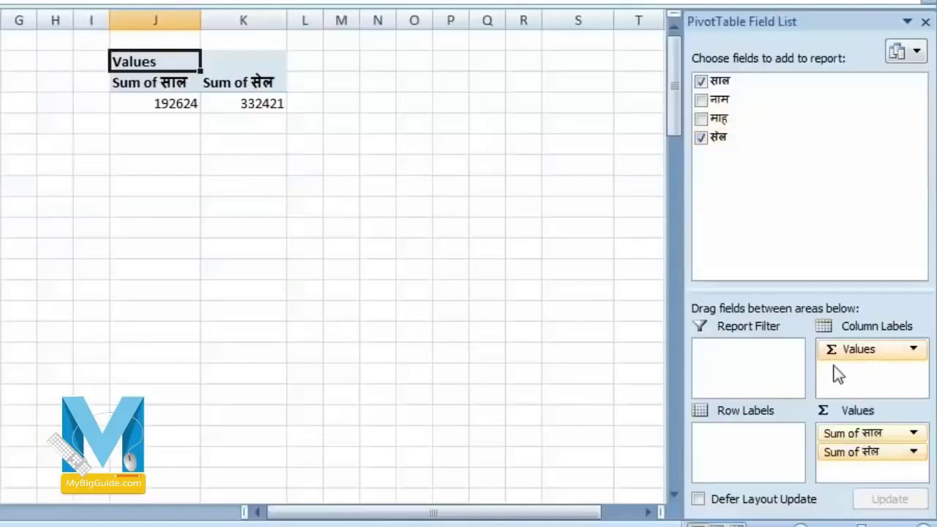
drag(842, 465, 752, 437)
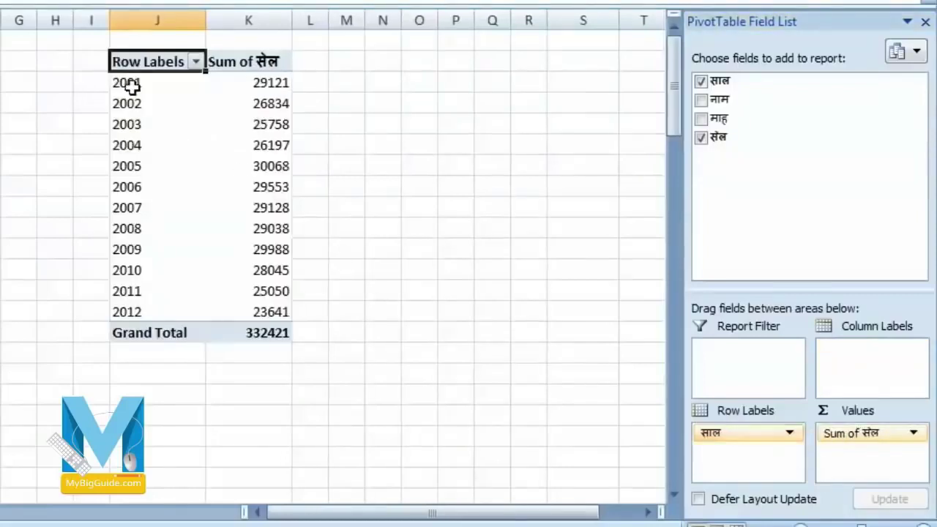
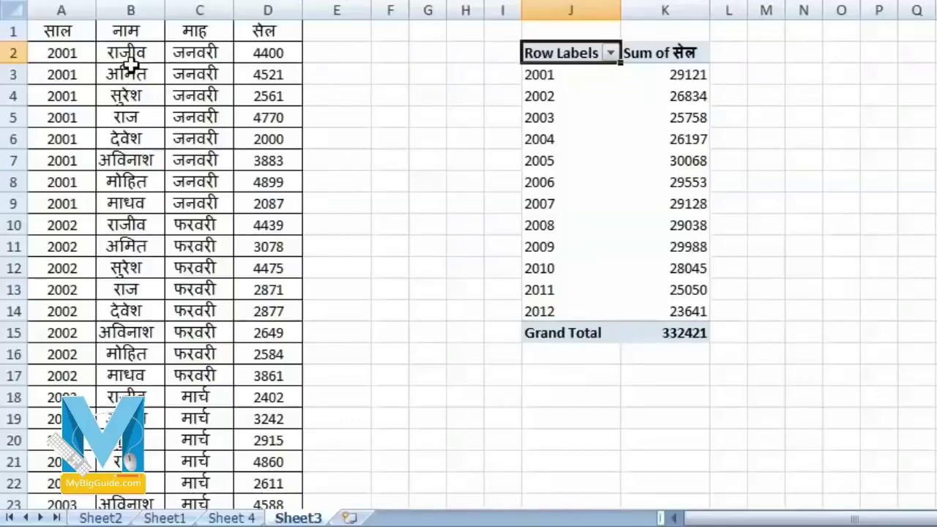
- Replace साल with नाम in the pivot rows so सेल totals are listed per name
click(534, 72)
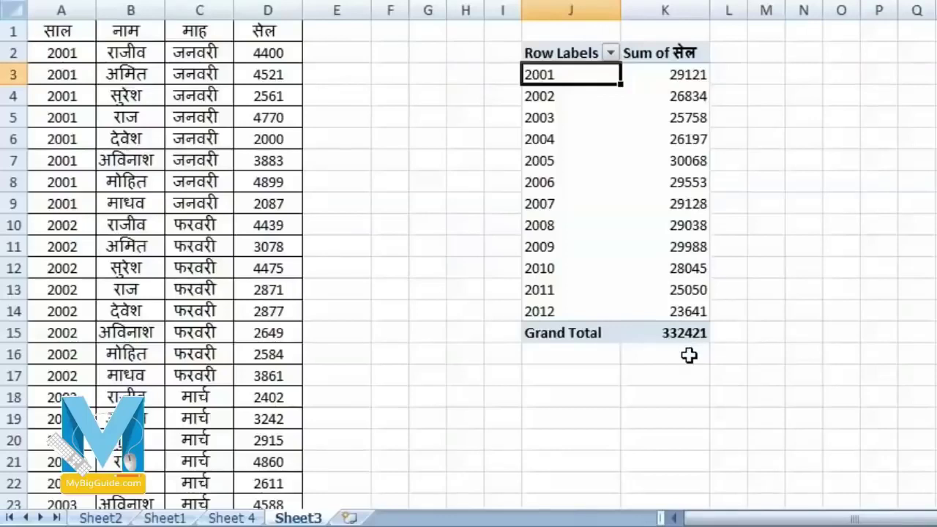
mouse_move(683, 125)
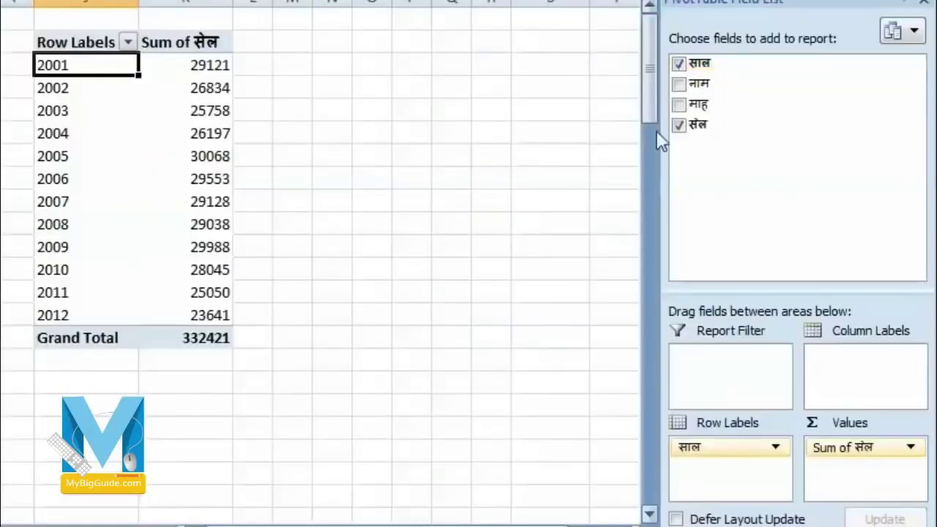
click(679, 64)
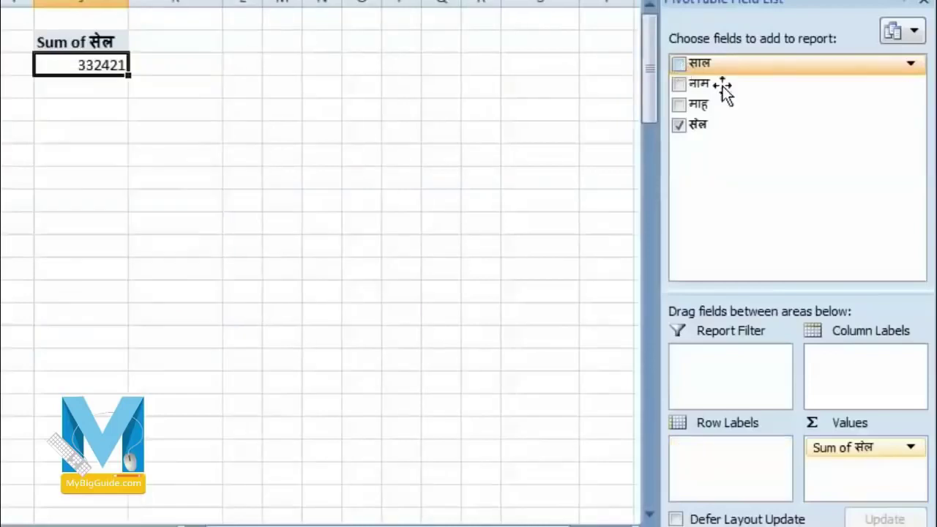
click(679, 85)
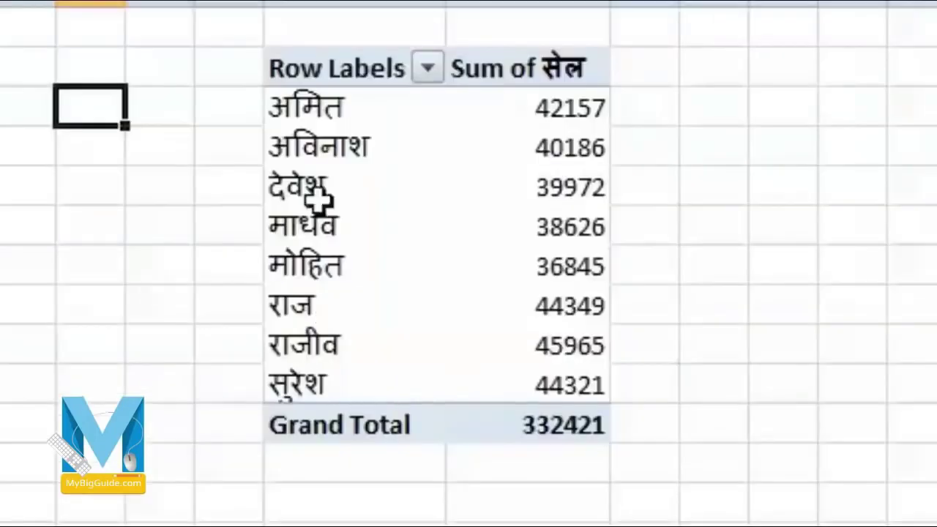
- Dismiss the antivirus licence notification and try dragging नाम out of Row Labels
click(333, 82)
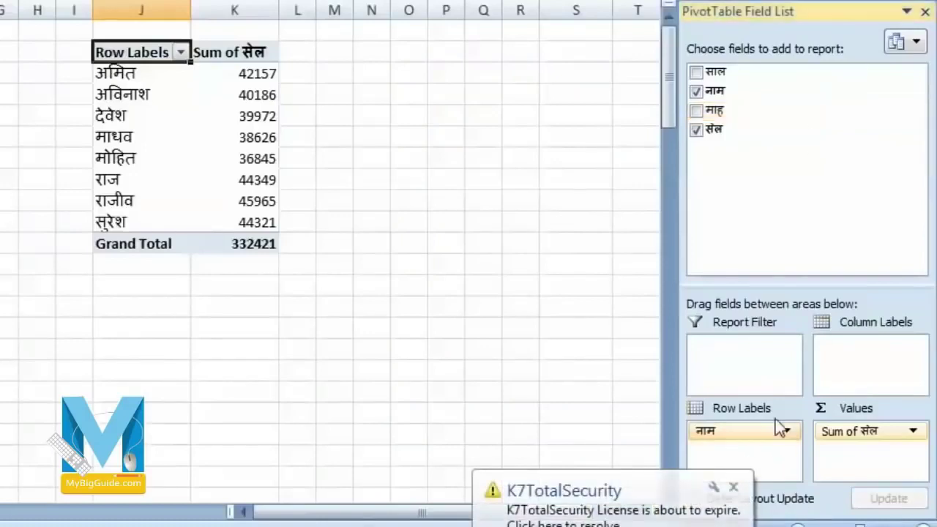
click(734, 487)
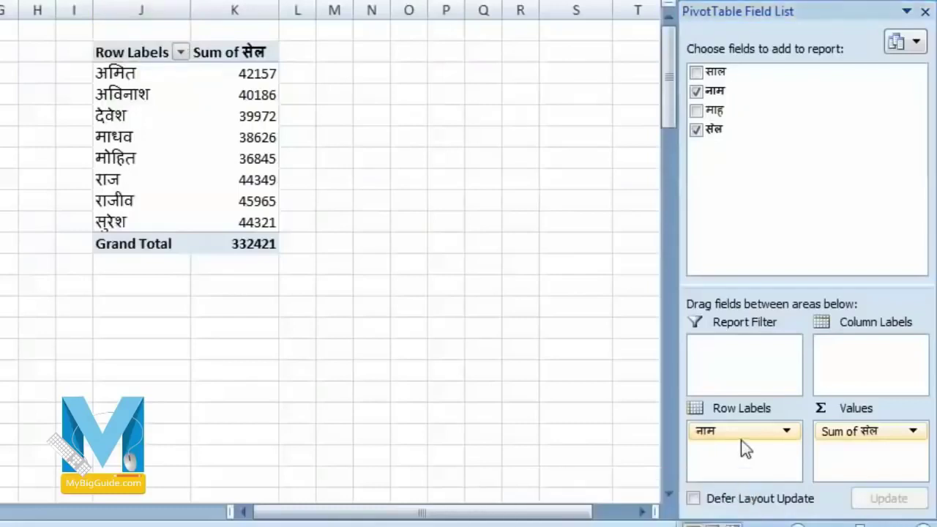
drag(718, 435, 857, 358)
mouse_move(746, 431)
mouse_down()
mouse_move(856, 360)
mouse_move(845, 356)
mouse_move(742, 449)
mouse_up()
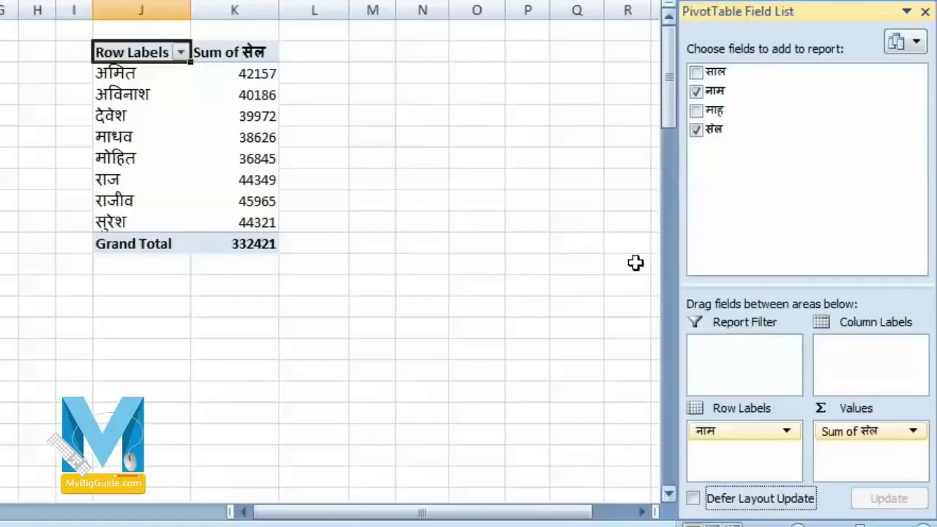
- Swap नाम for माह so the pivot lists twelve monthly सेल totals, then open the row filter
click(695, 90)
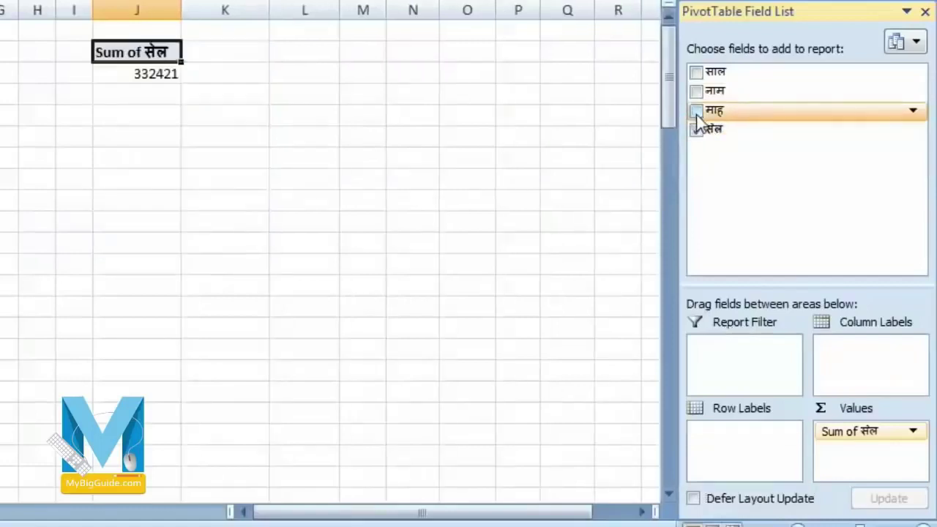
click(696, 110)
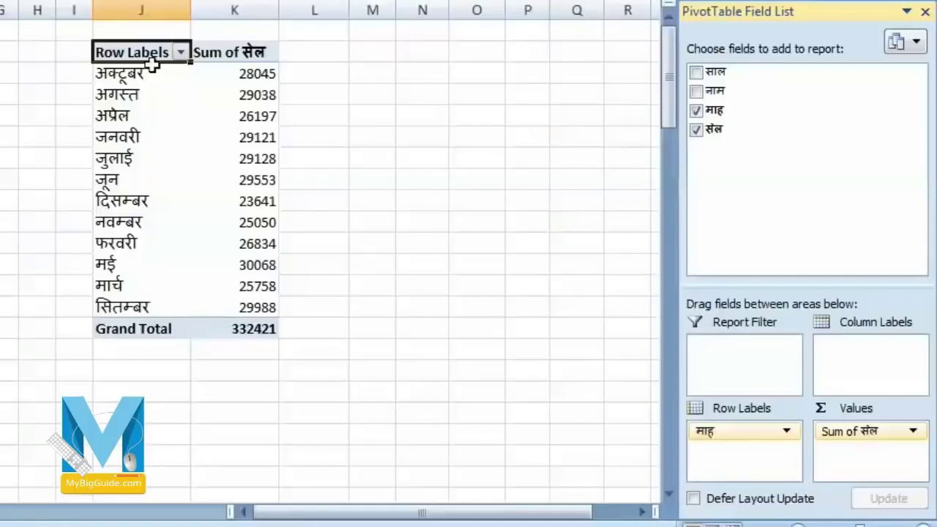
click(180, 53)
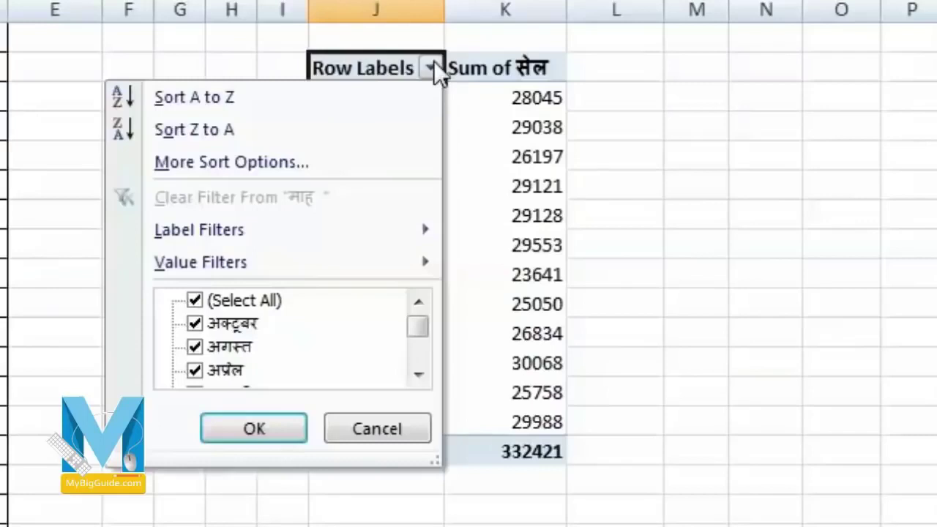
drag(420, 326, 419, 293)
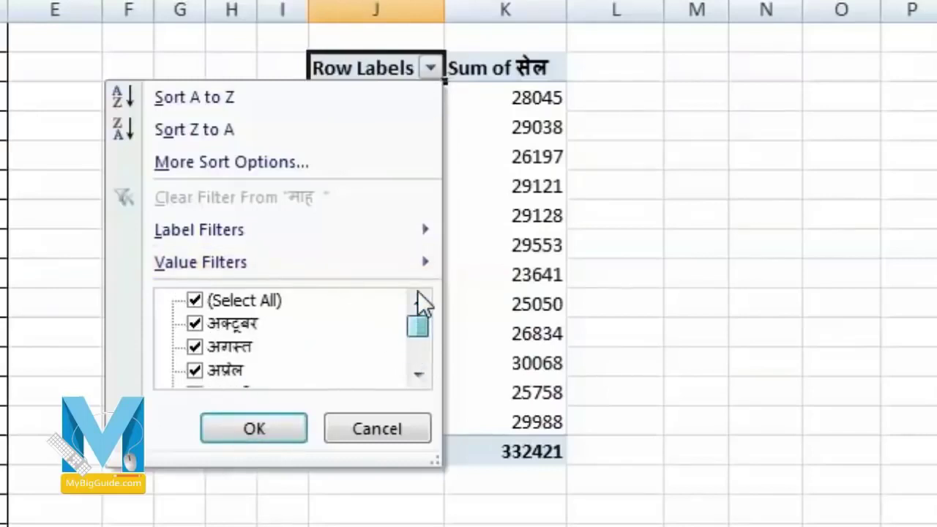
click(192, 301)
click(195, 323)
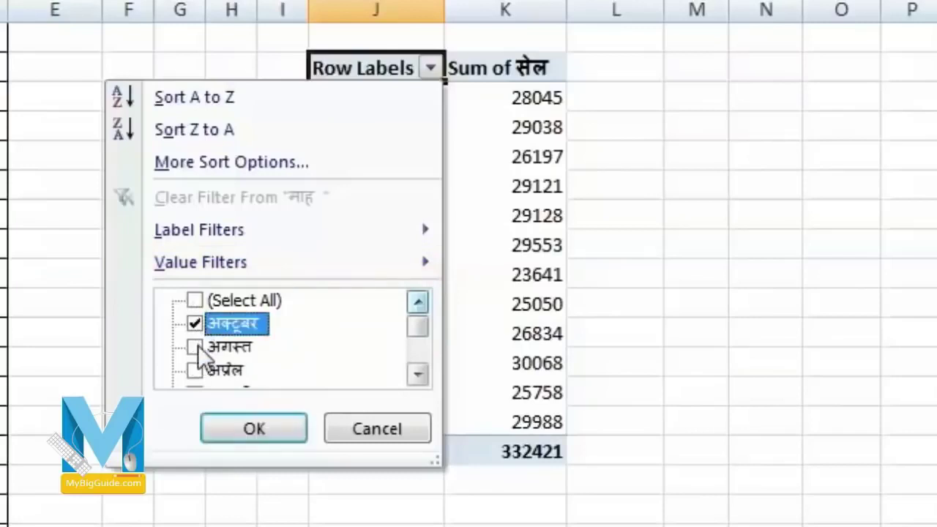
click(195, 347)
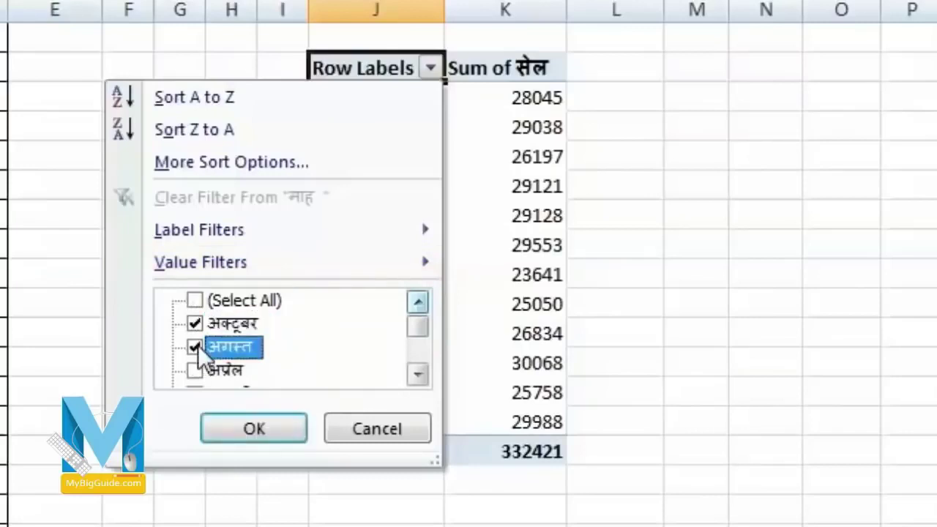
click(250, 426)
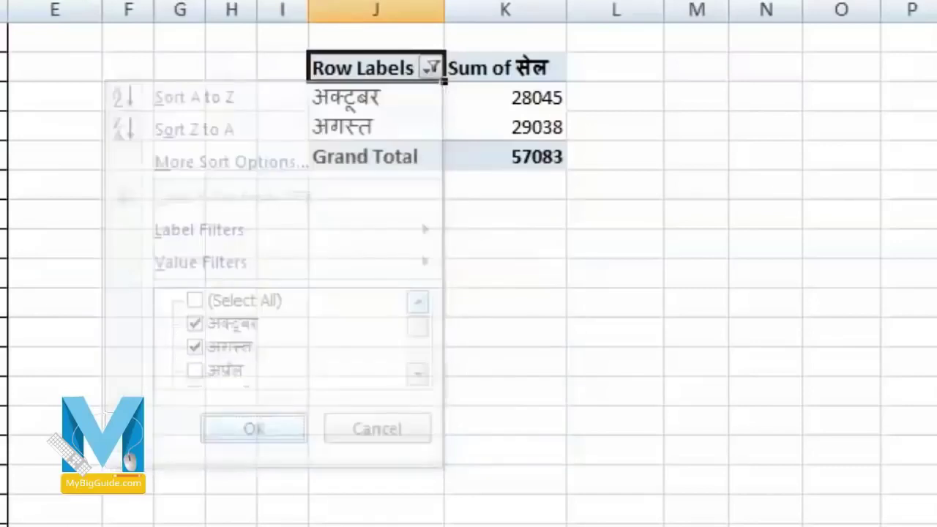
click(432, 67)
click(196, 300)
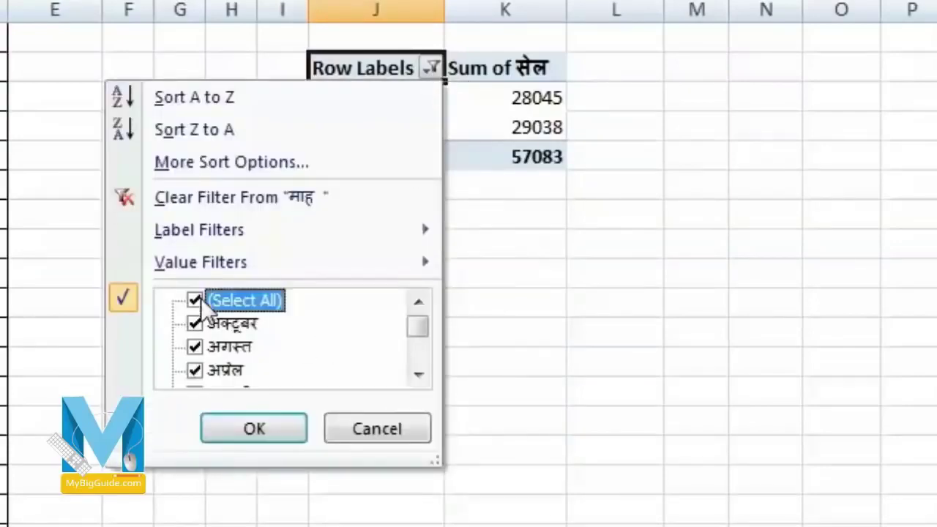
click(255, 427)
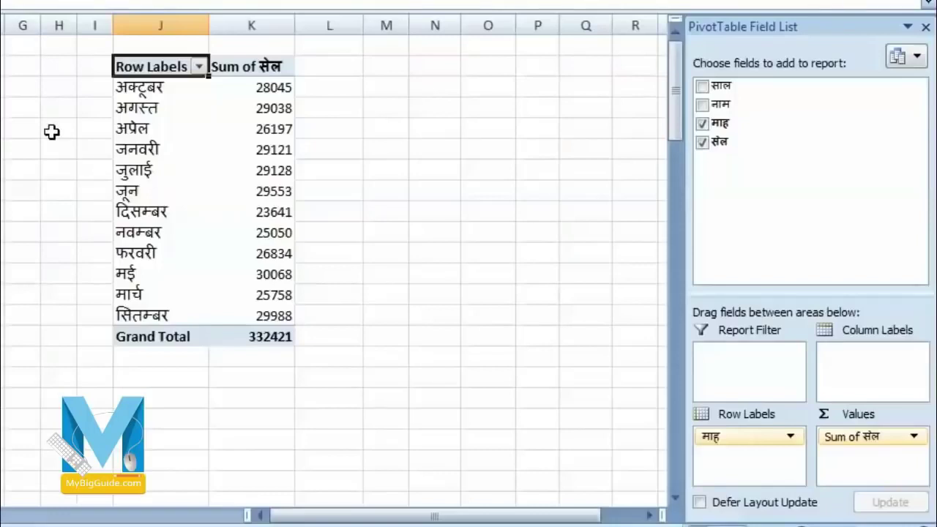
- Move नाम into the Report Filter and filter the pivot to one person, totalling 42157
click(712, 106)
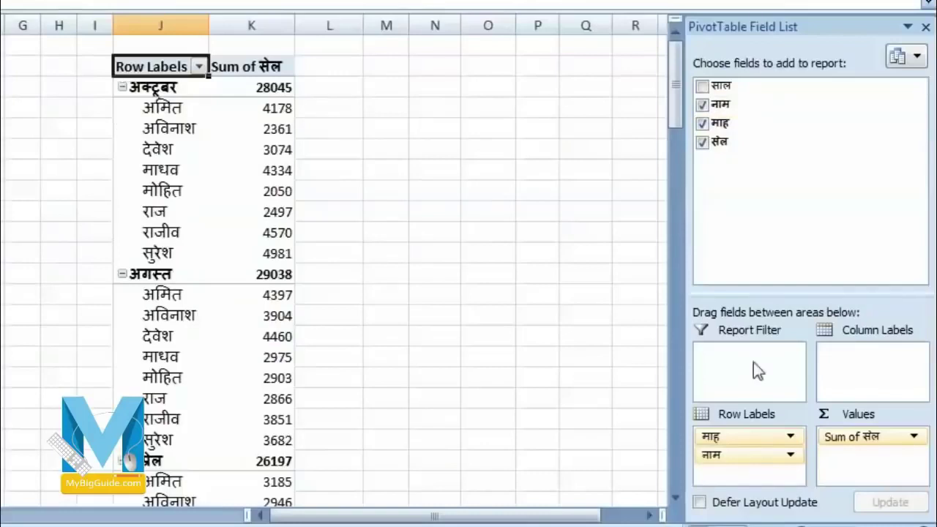
drag(736, 456, 732, 354)
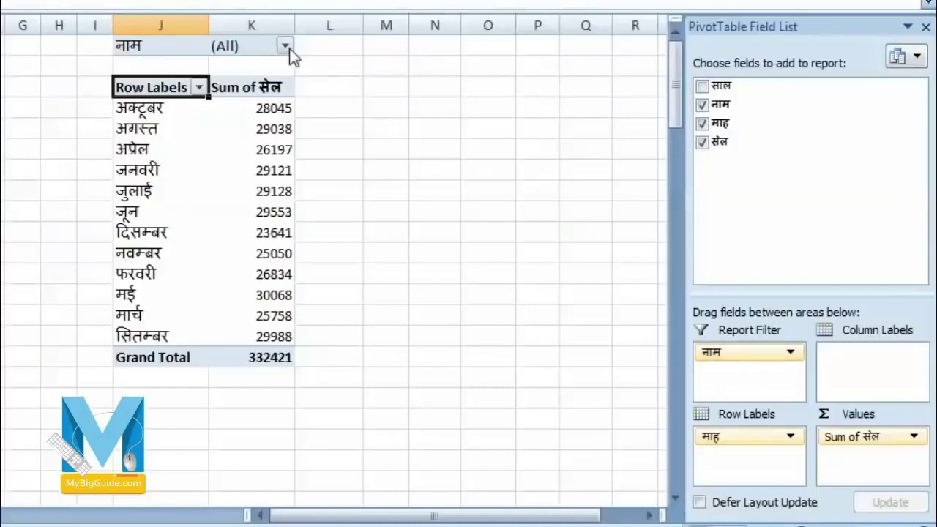
click(288, 47)
click(277, 121)
click(277, 121)
click(277, 121)
click(276, 77)
click(132, 86)
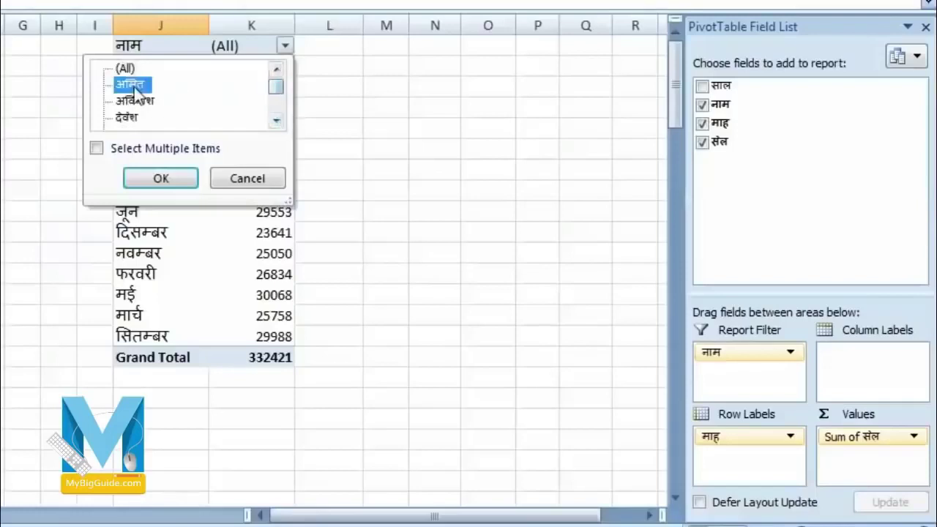
click(167, 176)
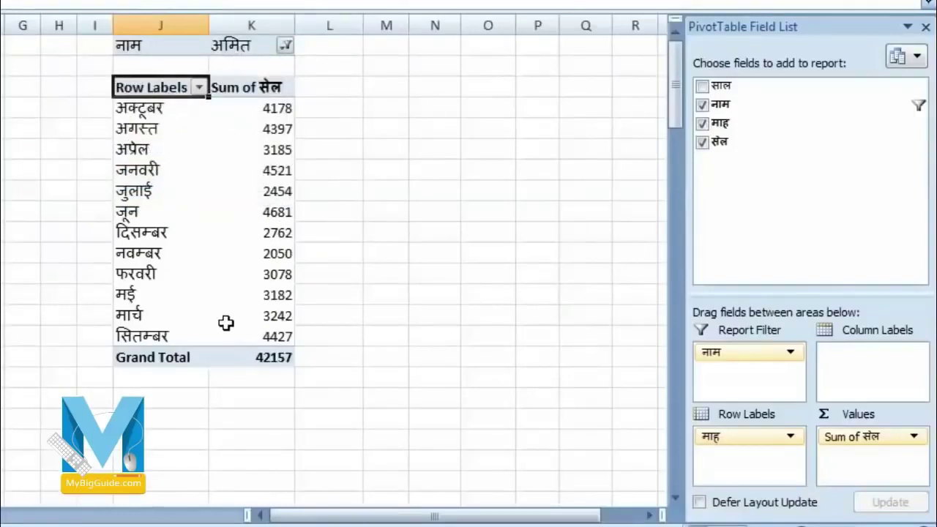
mouse_move(281, 276)
- Replace माह with साल as row labels, showing the person's sales for 2001–2012
click(703, 125)
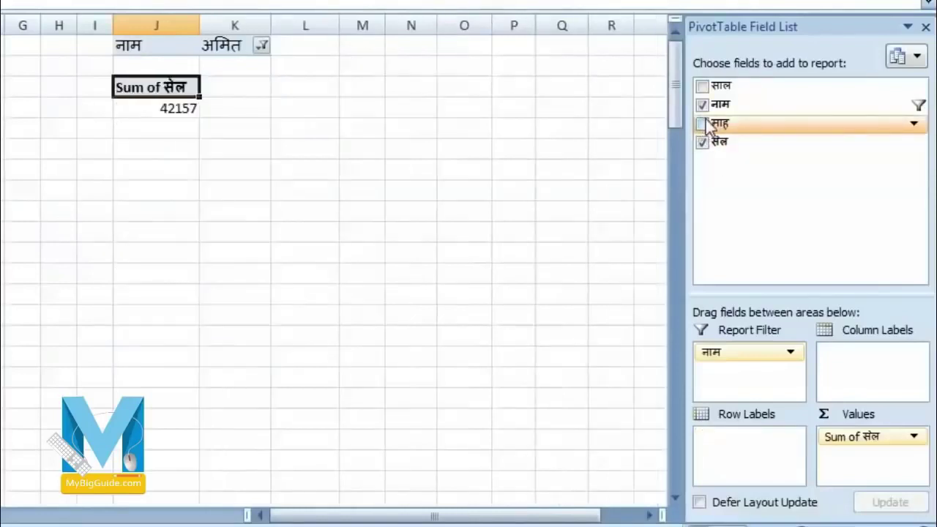
click(703, 87)
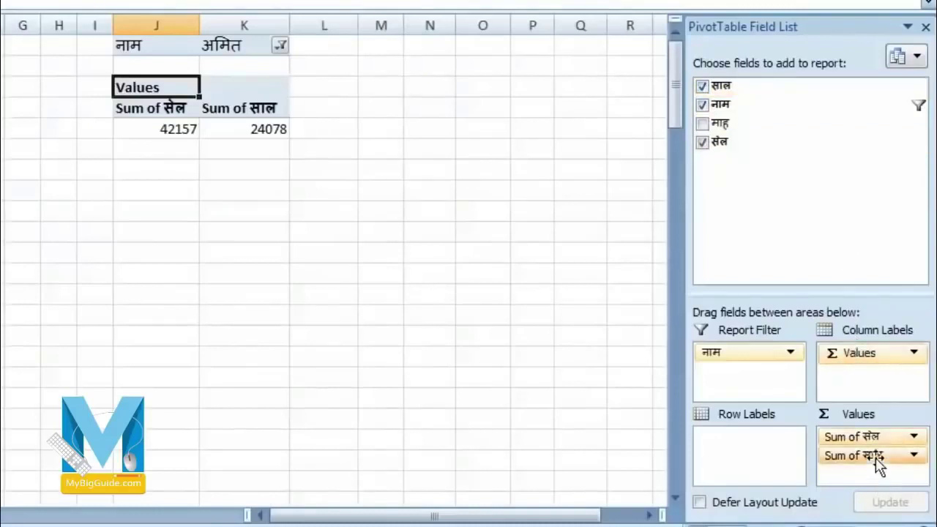
drag(878, 463, 754, 440)
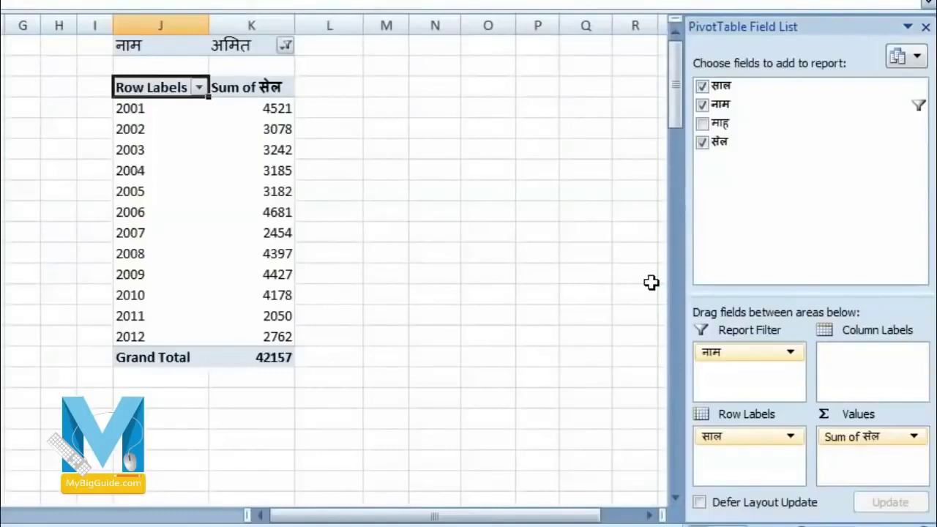
drag(715, 128, 742, 274)
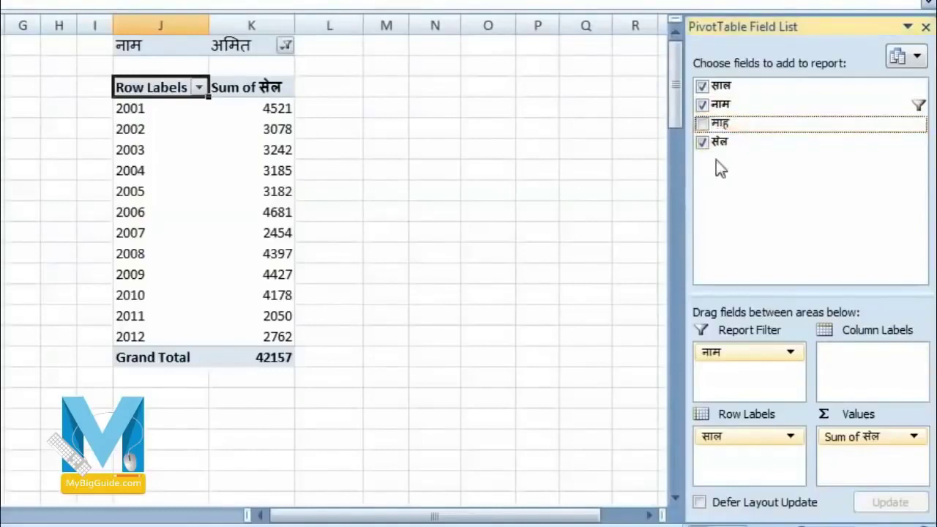
- Briefly spread months across as column labels, then remove the month field again
click(703, 124)
drag(739, 459, 850, 368)
drag(362, 515, 530, 521)
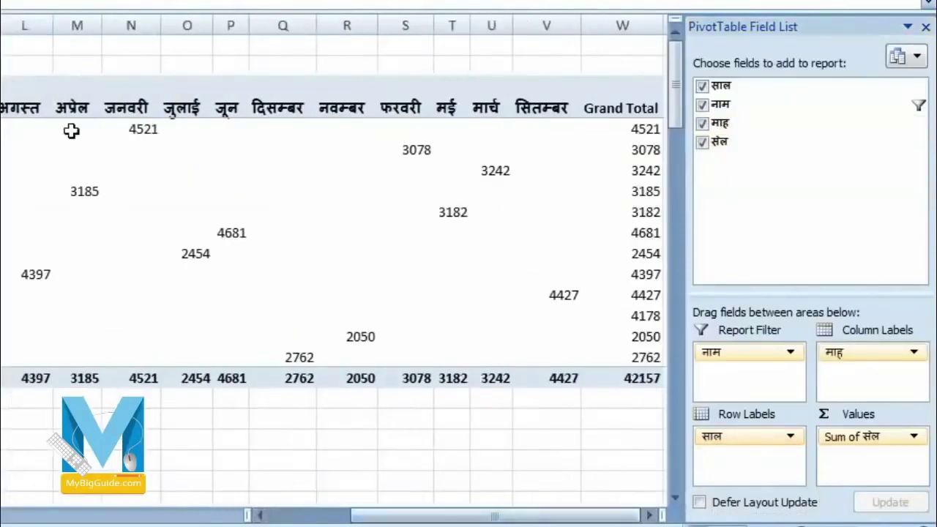
click(132, 132)
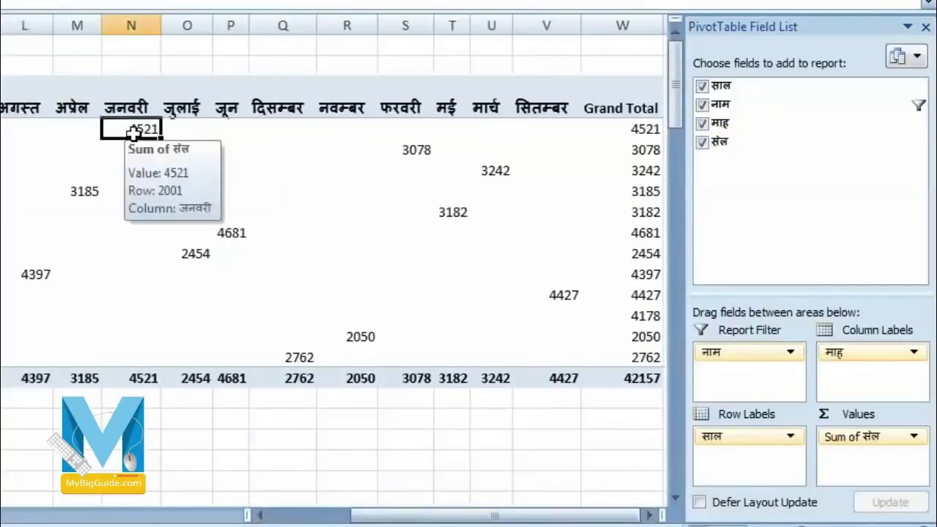
click(407, 151)
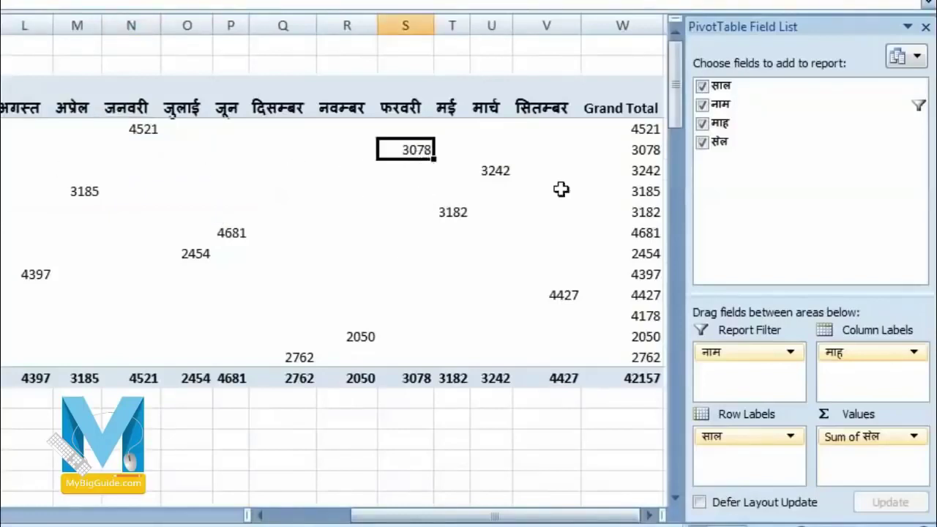
mouse_move(463, 352)
click(702, 124)
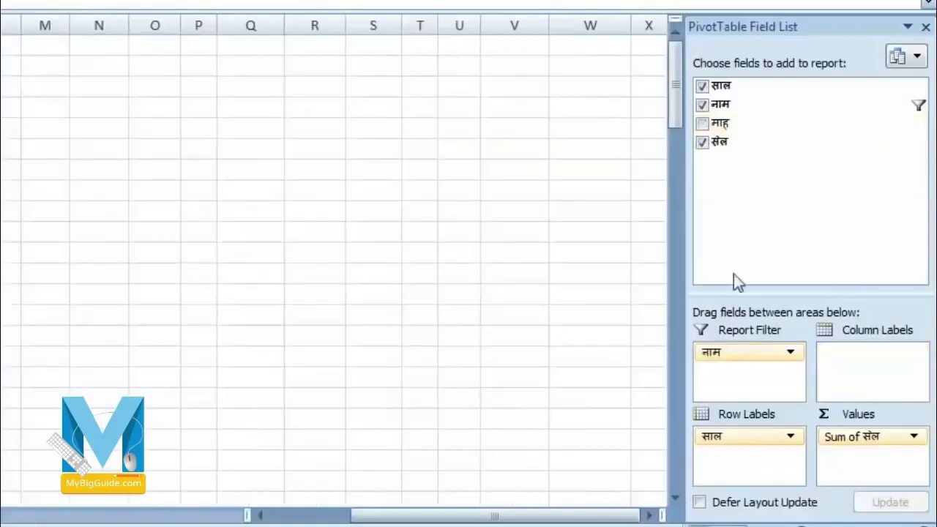
drag(464, 517, 231, 519)
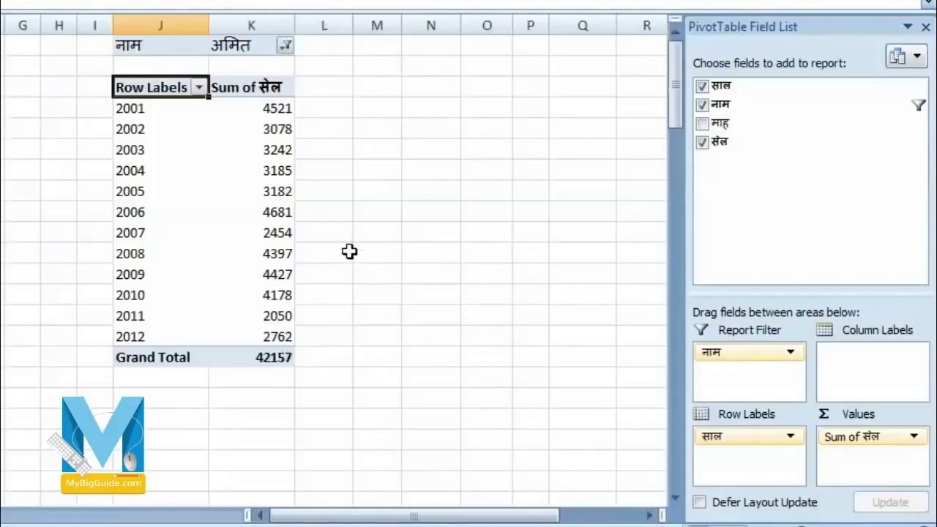
click(137, 46)
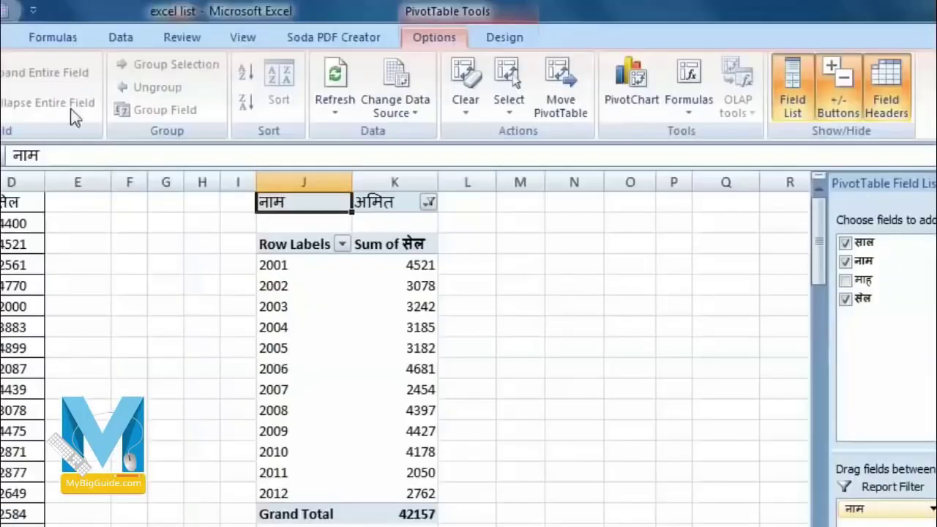
- Select the entire PivotTable through PivotTable Options and delete it, leaving columns J–K empty
click(1, 36)
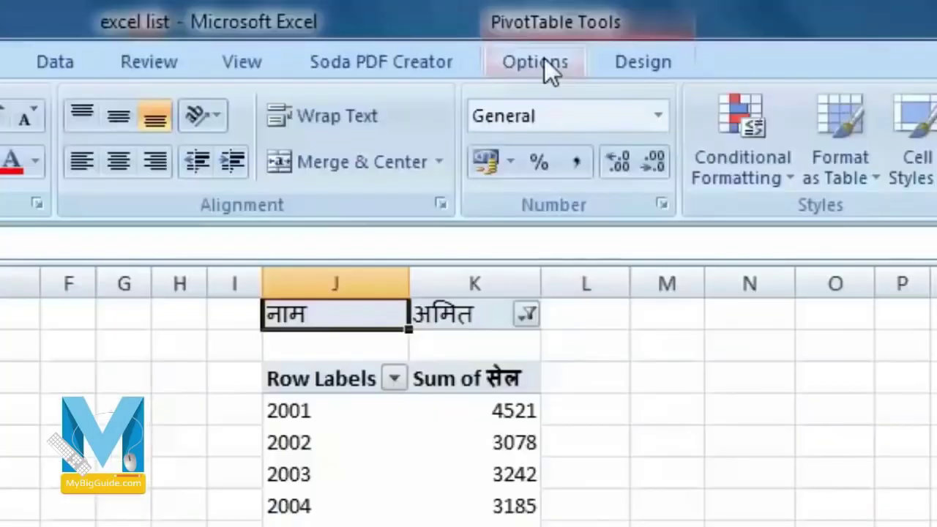
click(439, 38)
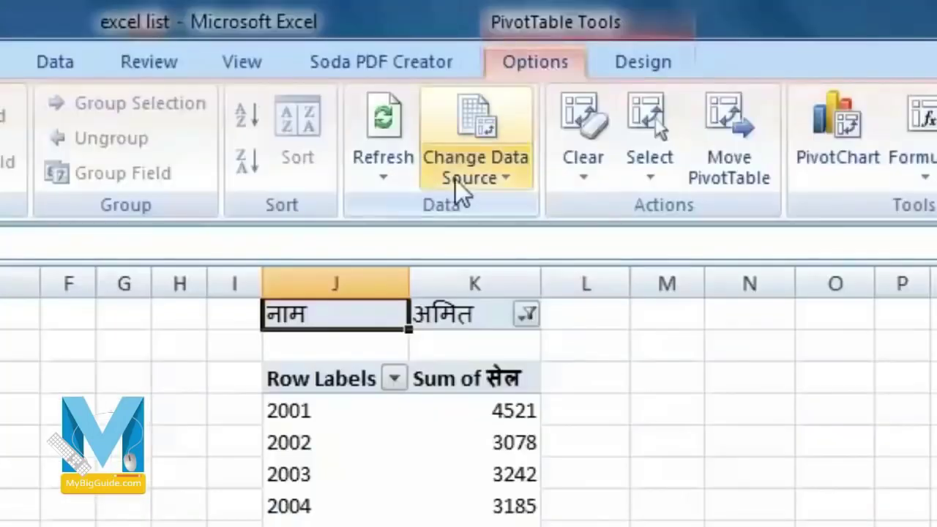
click(649, 158)
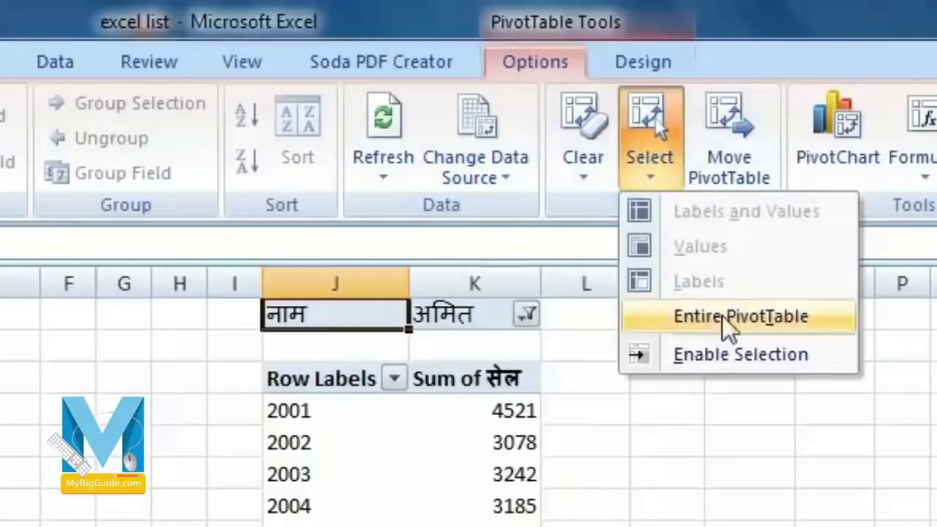
click(771, 327)
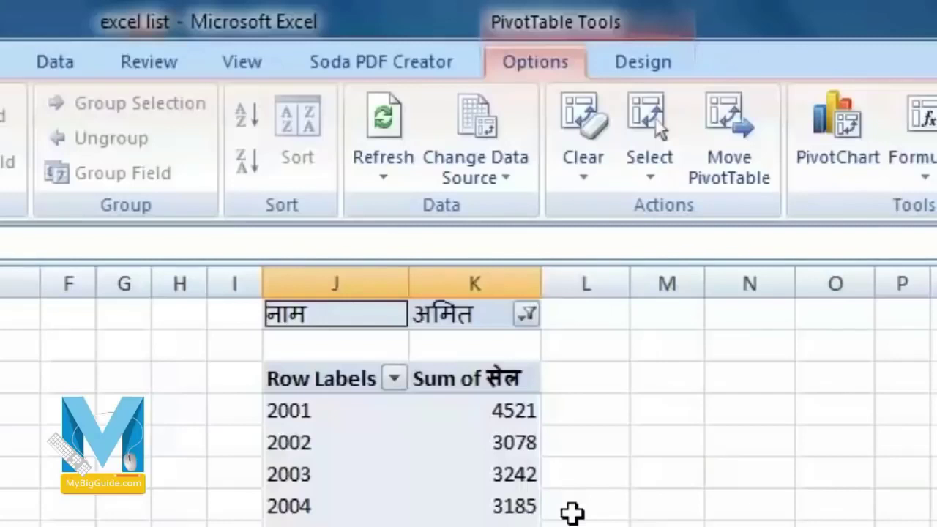
key(Delete)
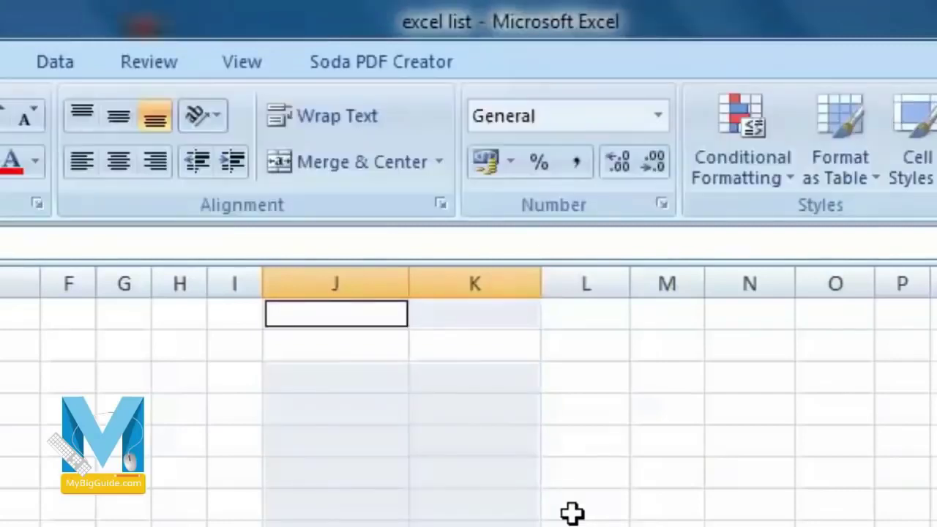
click(572, 513)
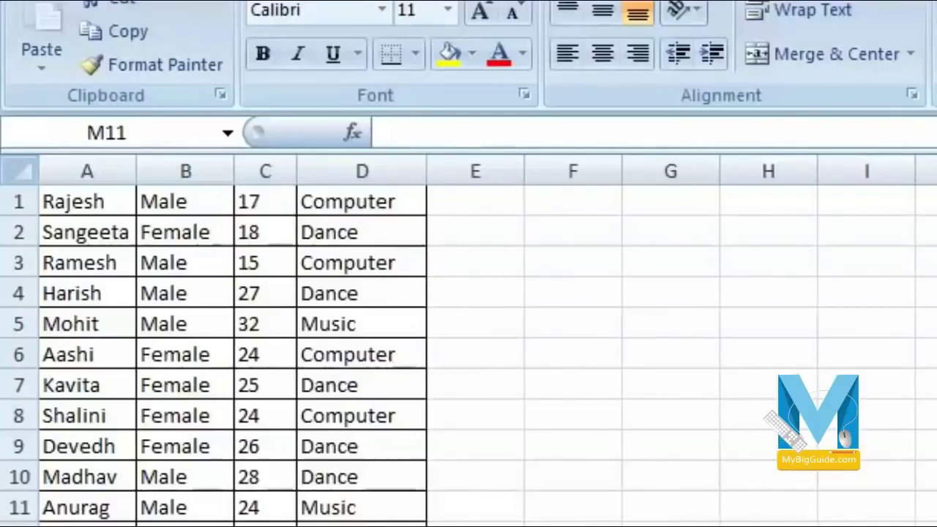
- Enter =VLOOKUP with a quoted student name, A1:D18, column 4, FALSE in H5, returning Music
click(769, 323)
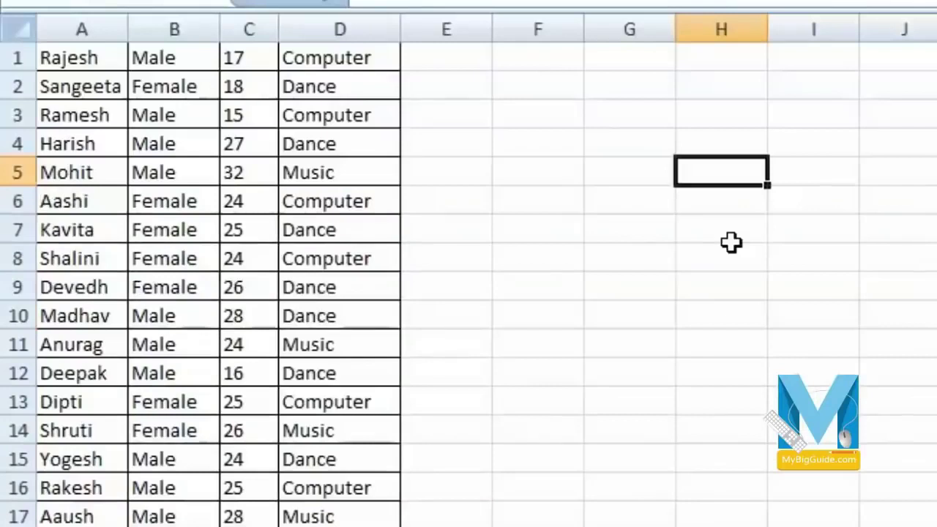
text(=)
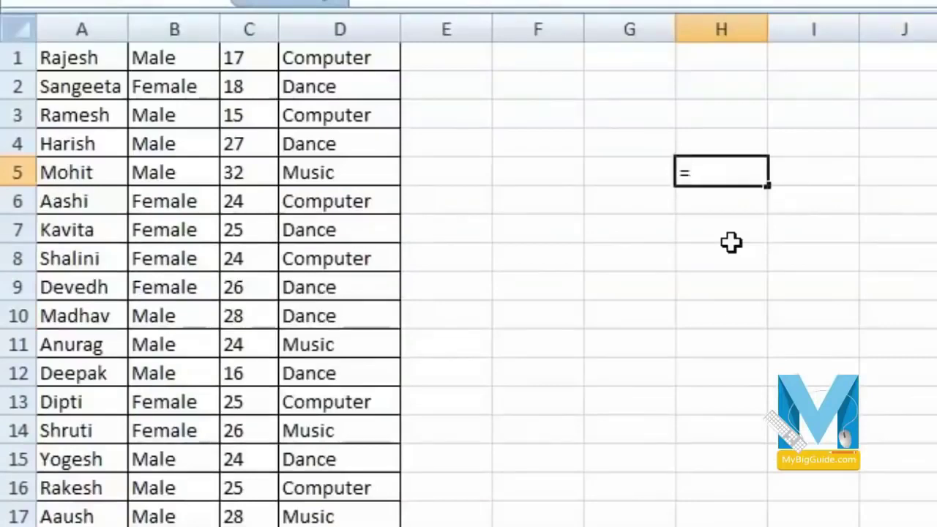
text(vl)
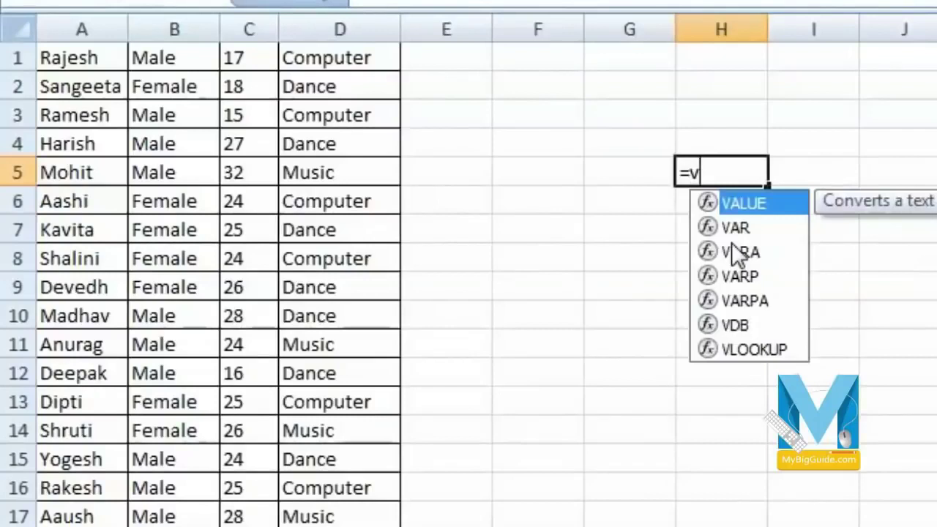
text(o)
key(BackSpace)
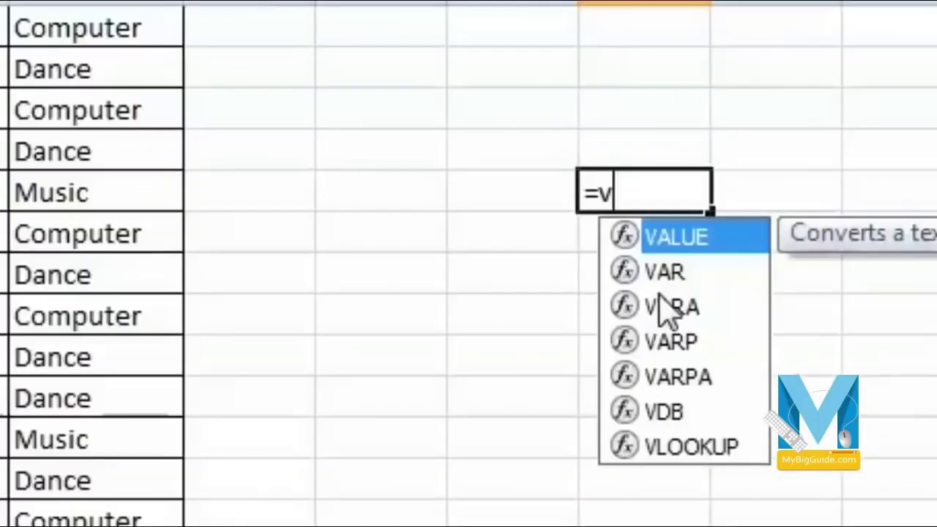
text(lookup)
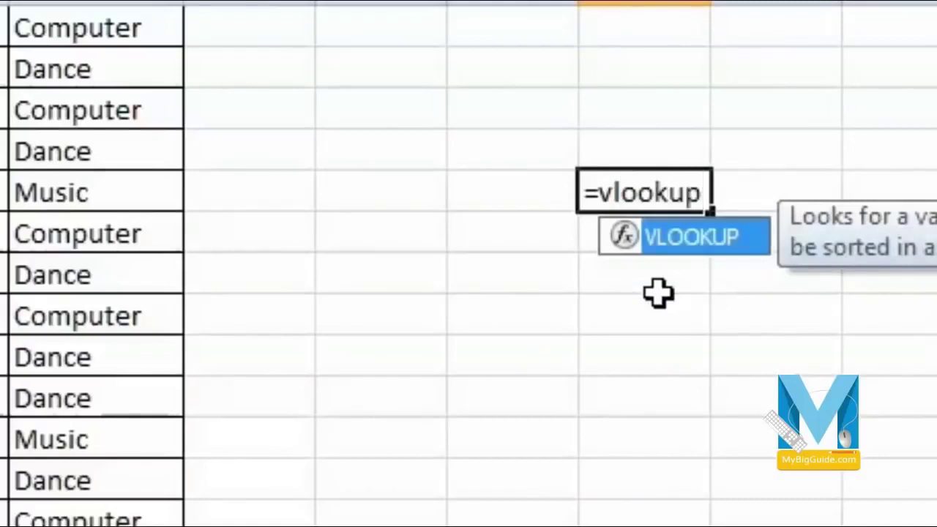
text(()
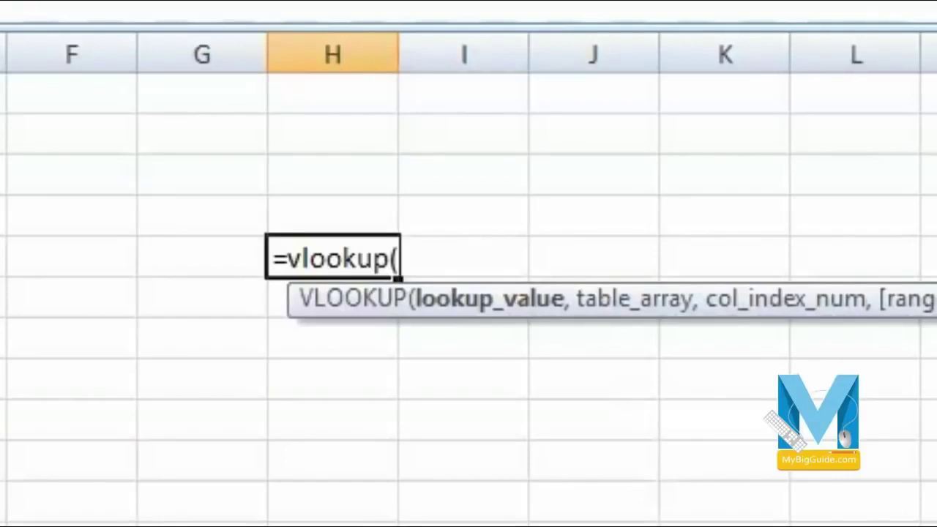
text("mo)
key(BackSpace)
key(BackSpace)
text(mohi)
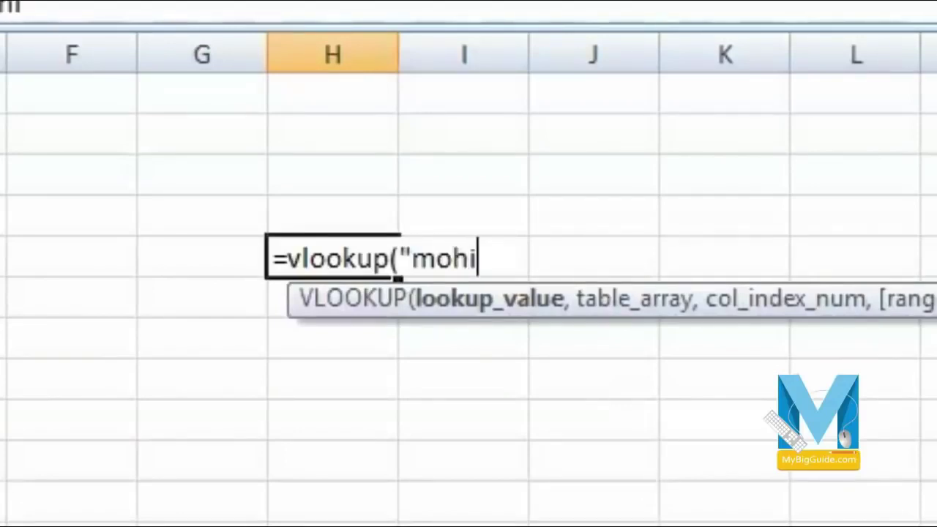
text(t")
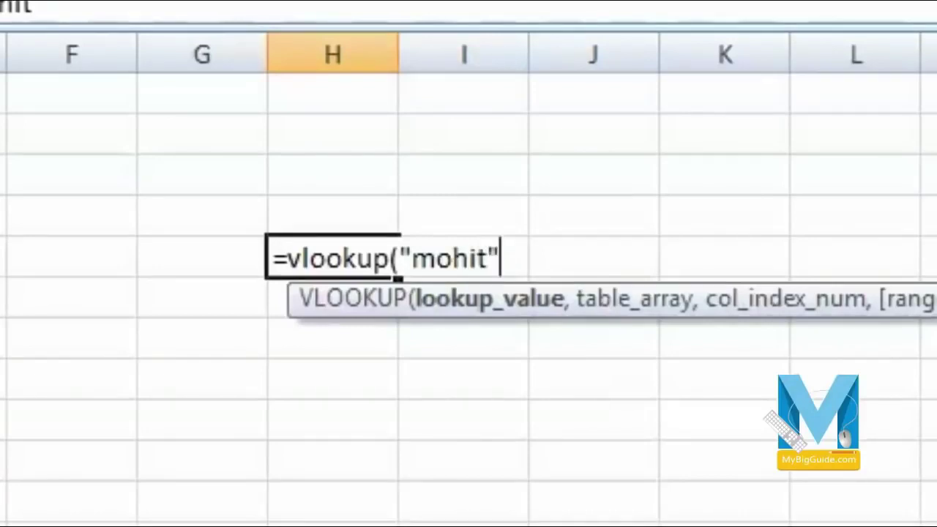
text(,)
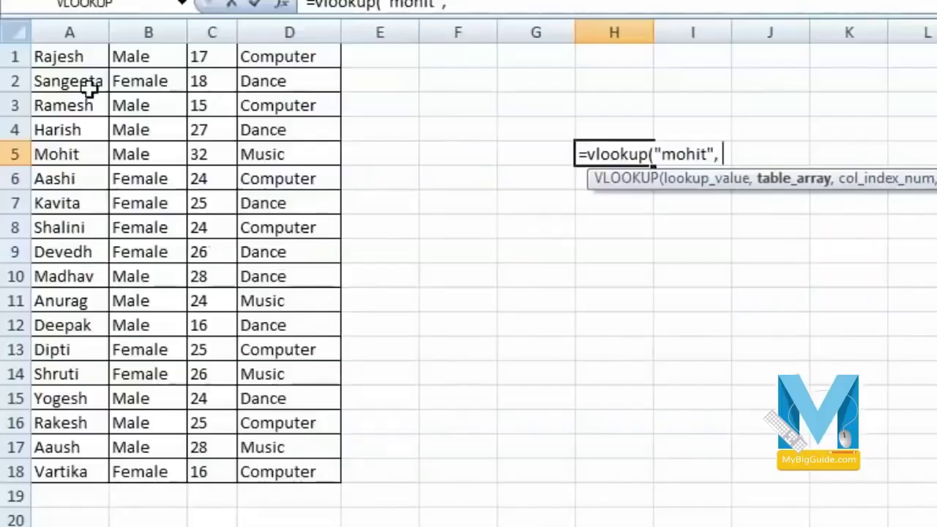
drag(53, 57, 306, 472)
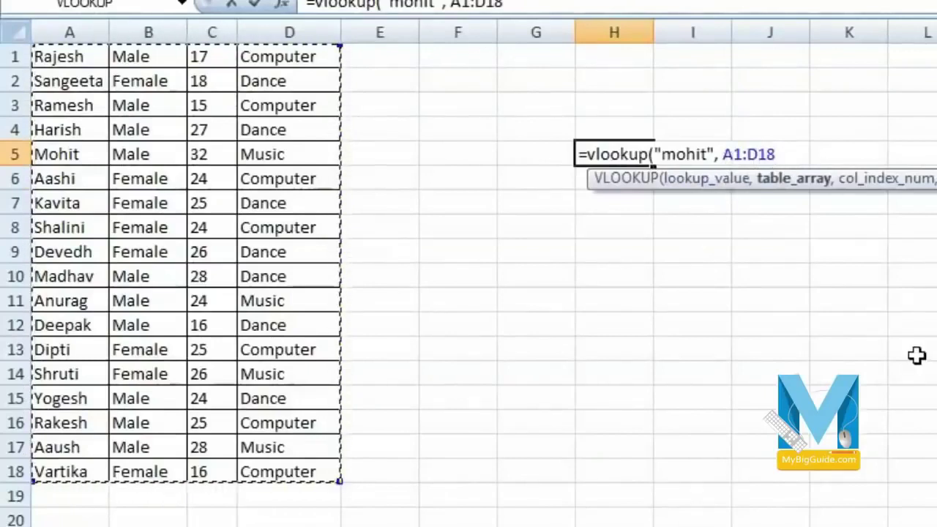
text(,)
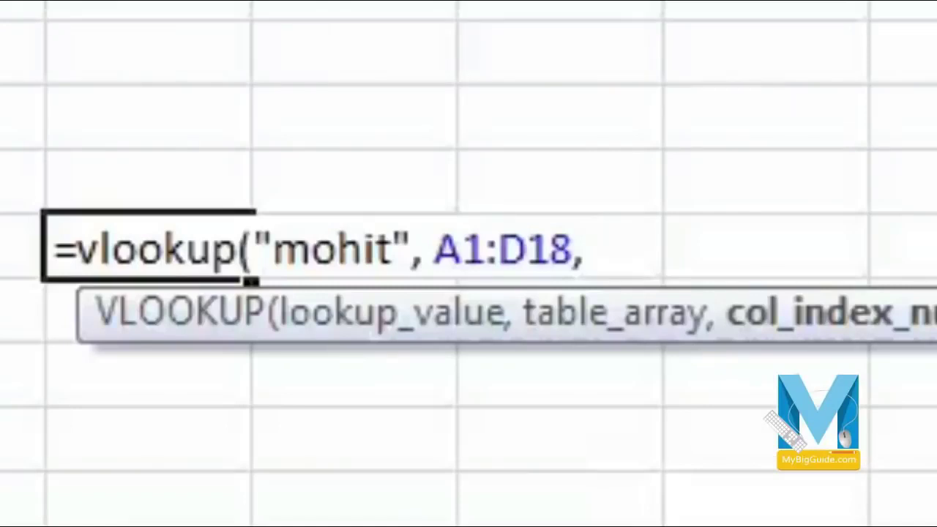
text(4)
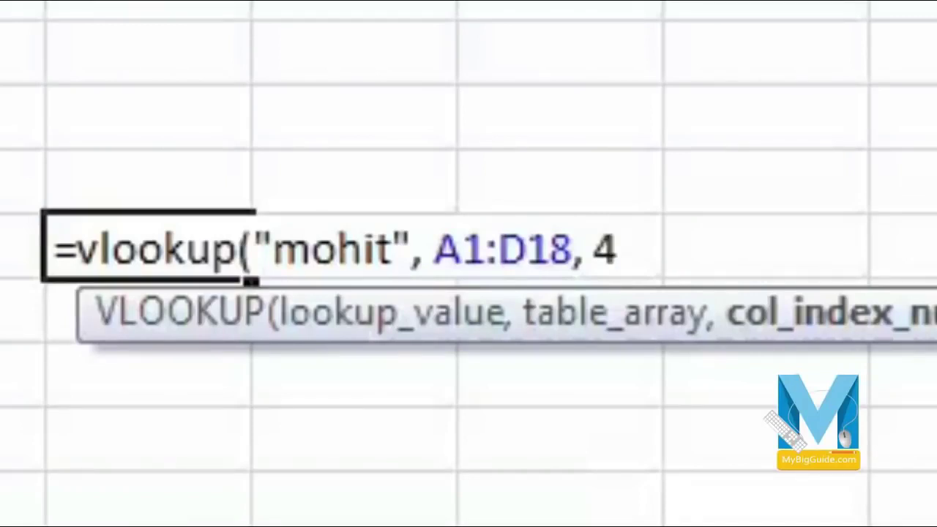
text(,)
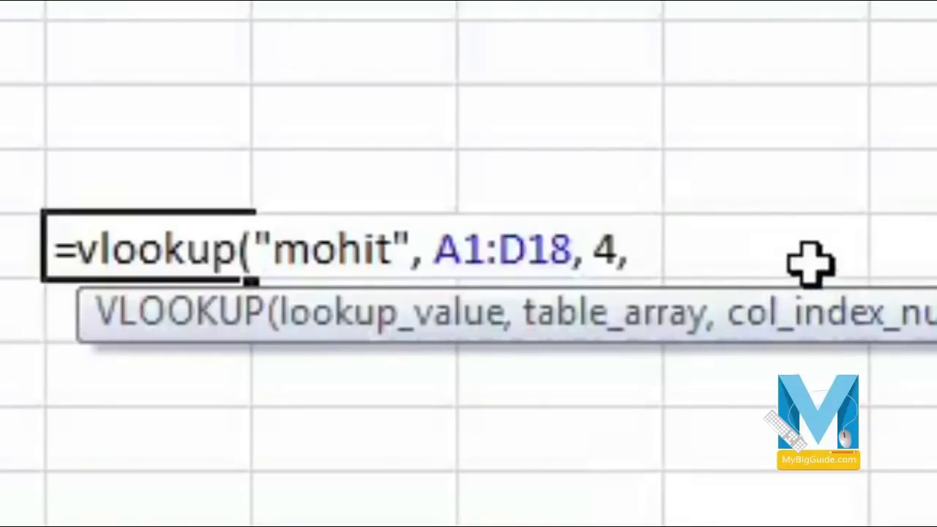
text(F)
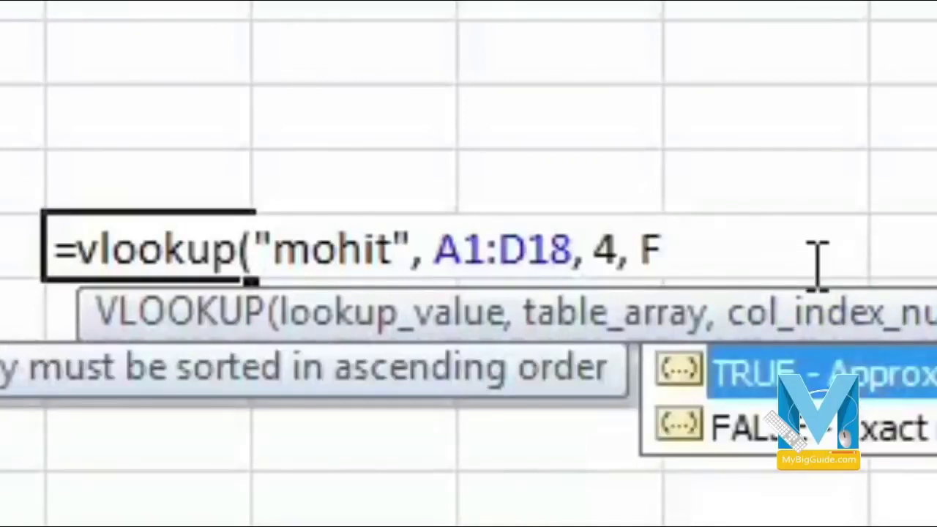
text(ALse)
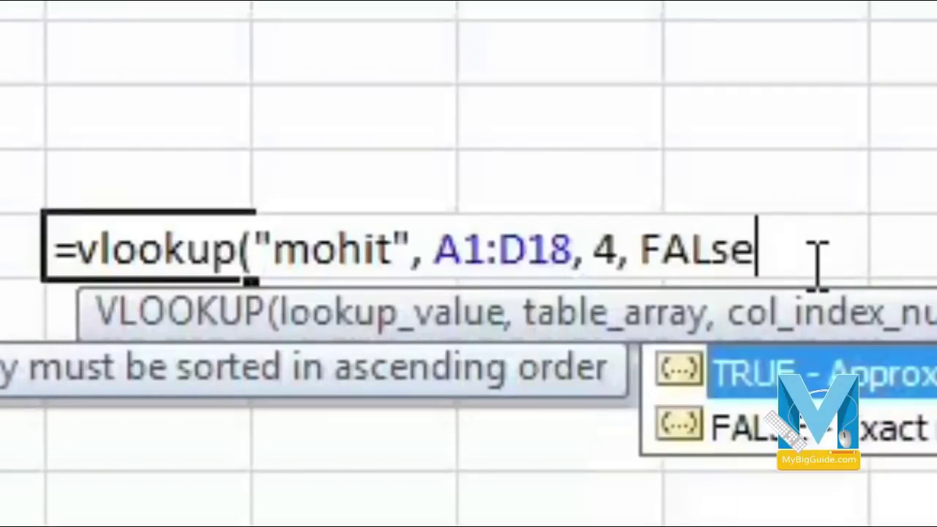
text())
key(Return)
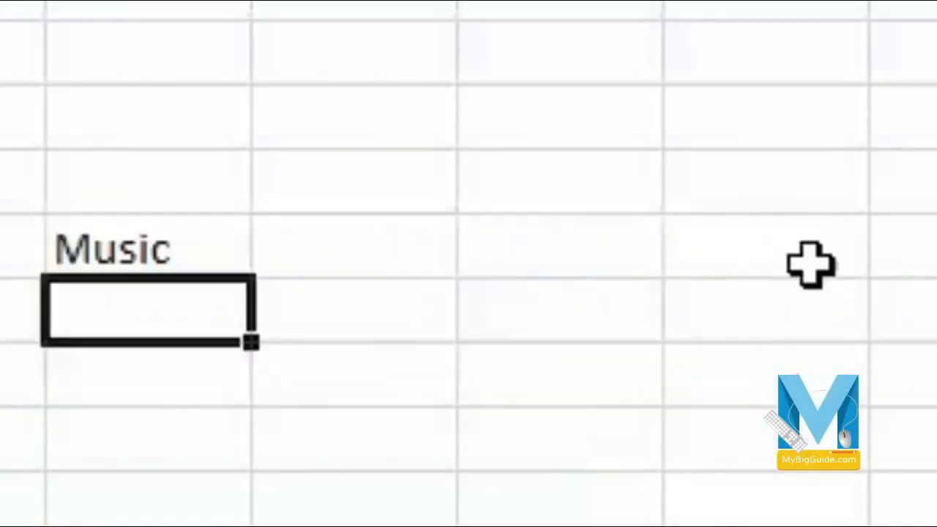
key(Up)
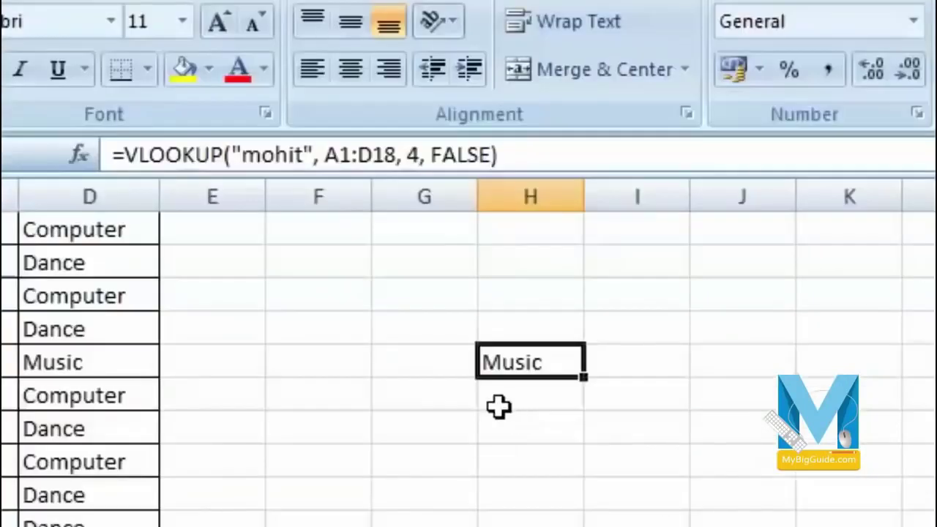
- Replace the quoted name in H5's VLOOKUP with g5, so H5 shows #N/A while G5 is empty
click(435, 362)
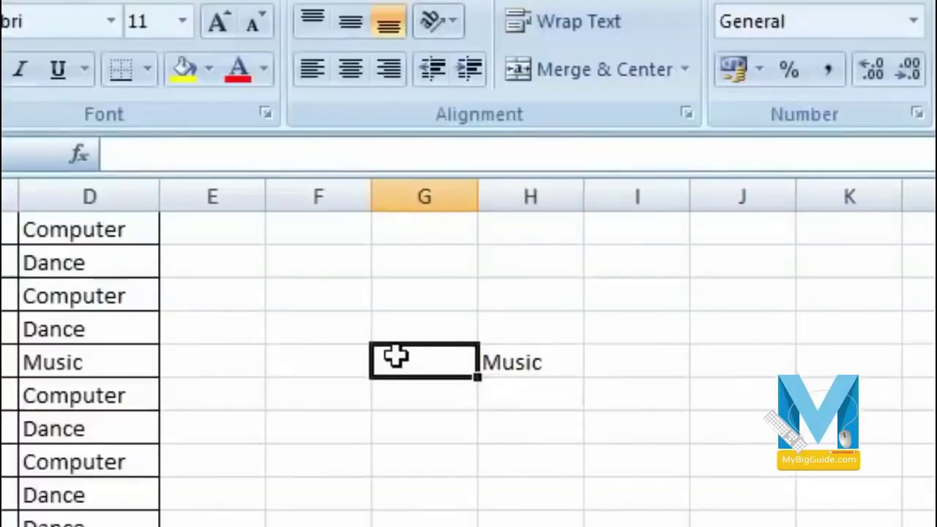
click(546, 364)
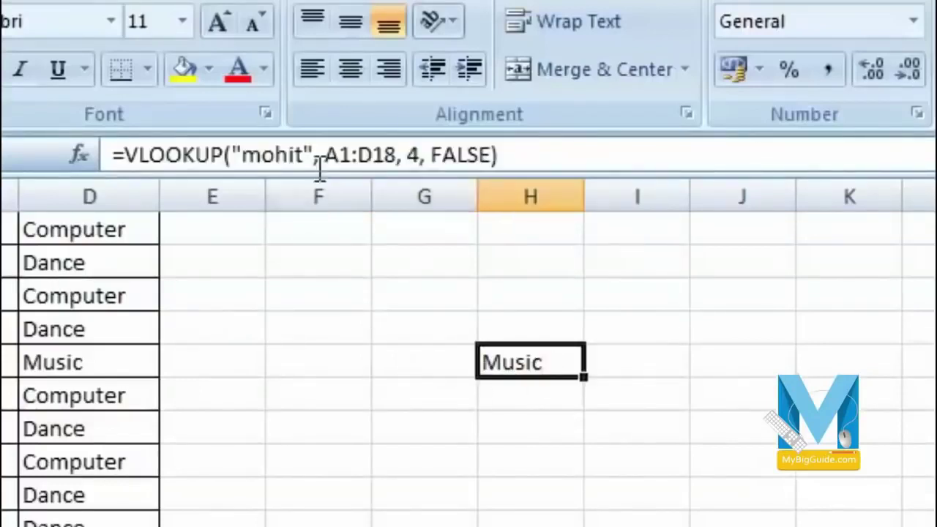
drag(316, 155, 232, 155)
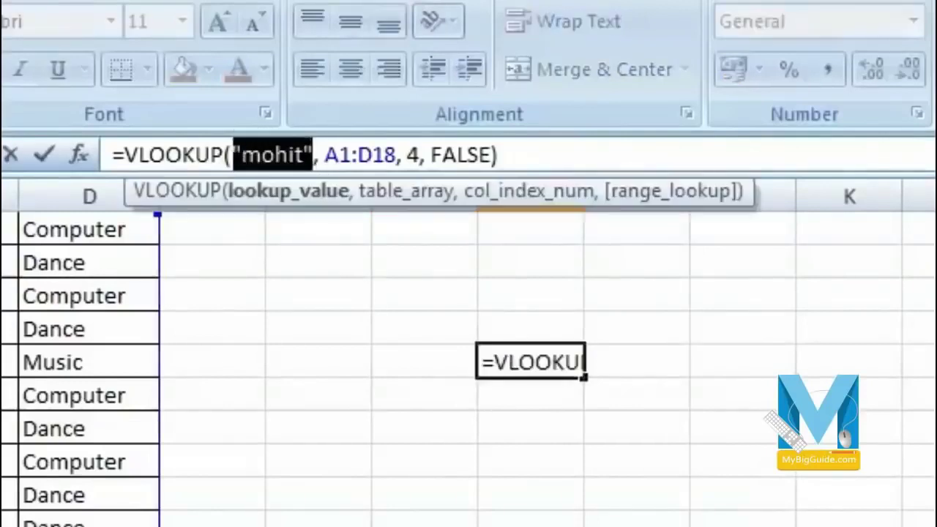
text(g5)
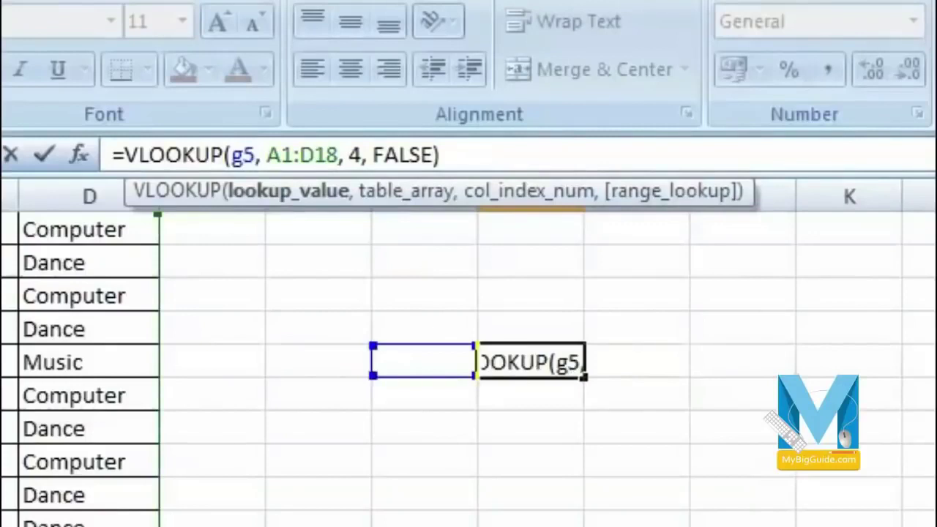
key(Return)
key(Up)
key(Left)
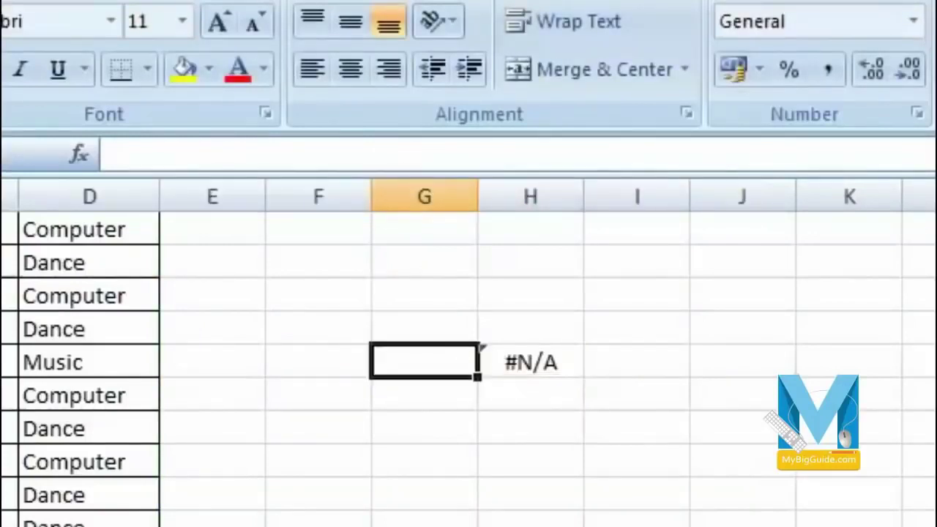
key(Right)
key(Left)
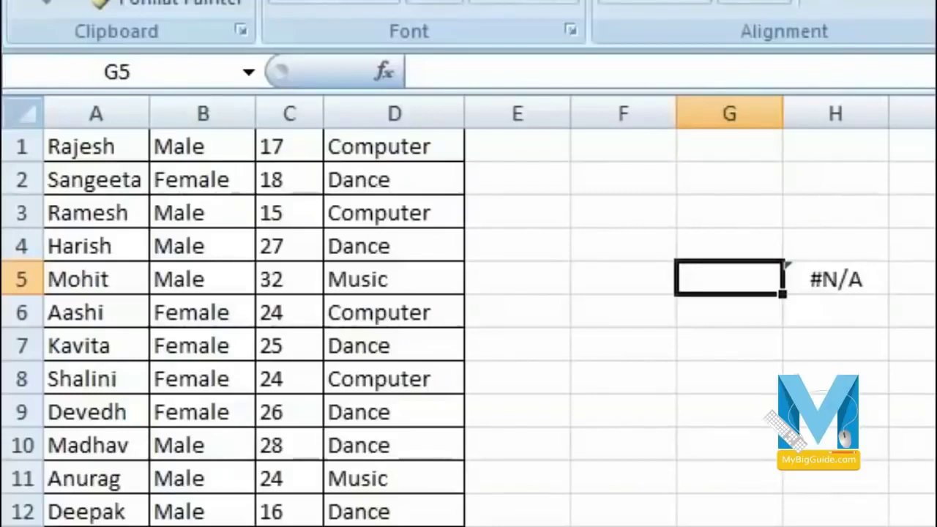
- Enter a student's name in G5 and check the lookup result in H5
text(Mohit)
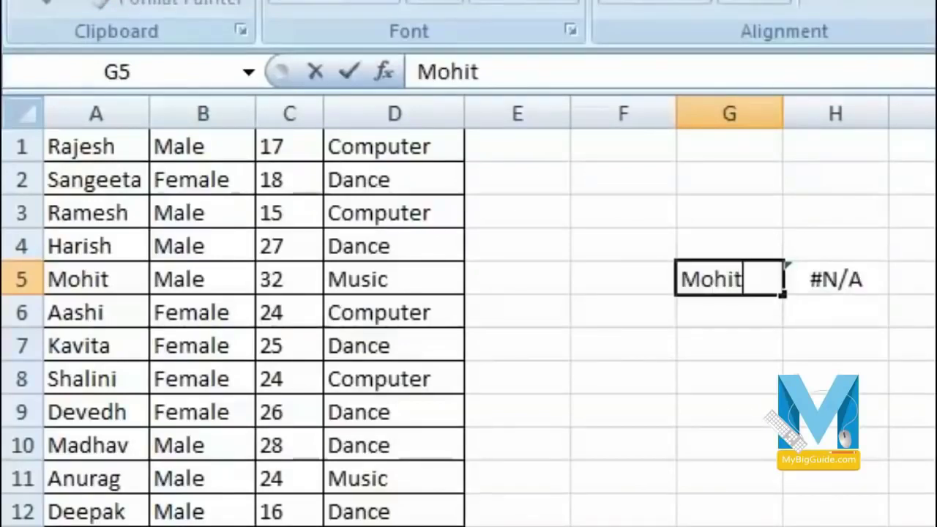
key(Return)
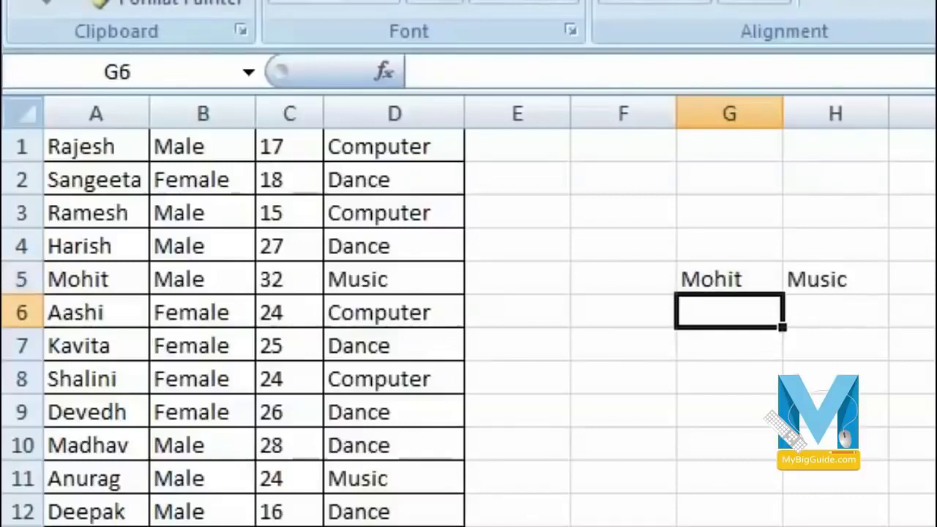
key(Up)
key(Right)
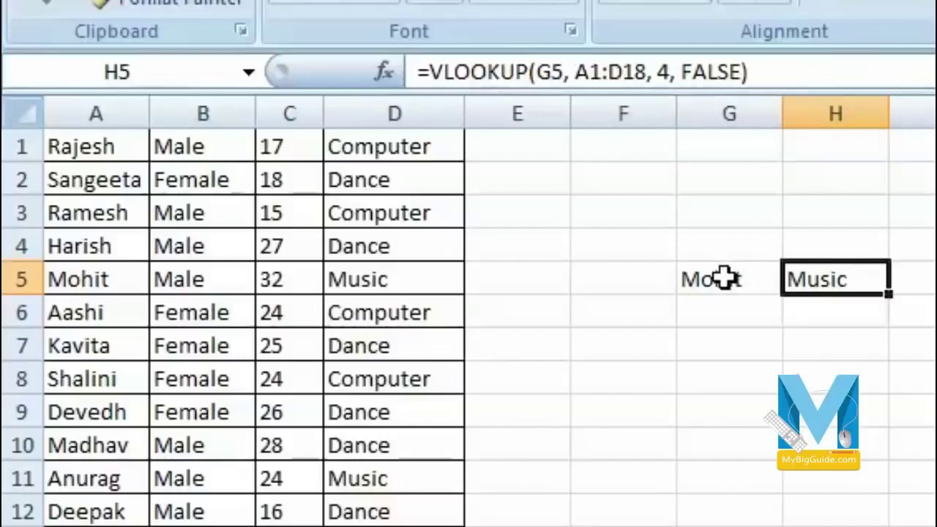
click(724, 278)
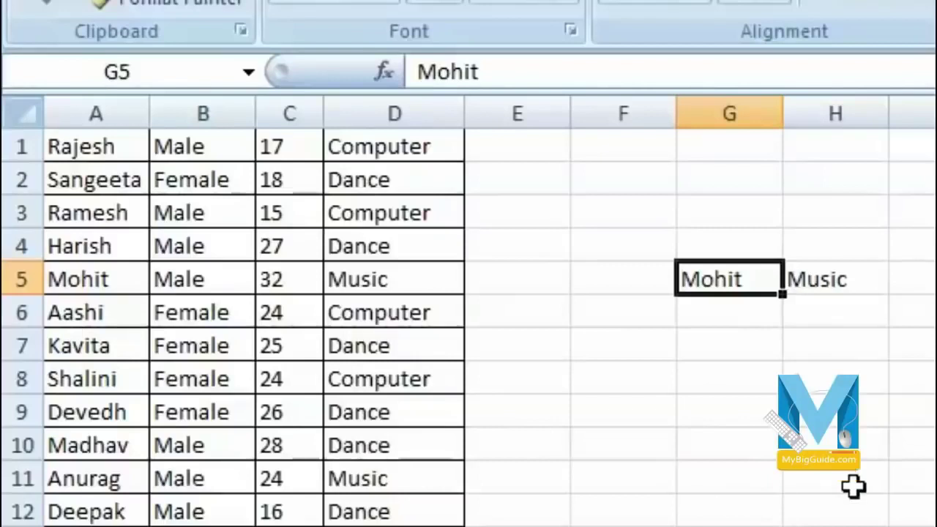
- Change G5 to another student so H5 shows Computer, and widen column H
text(Aash)
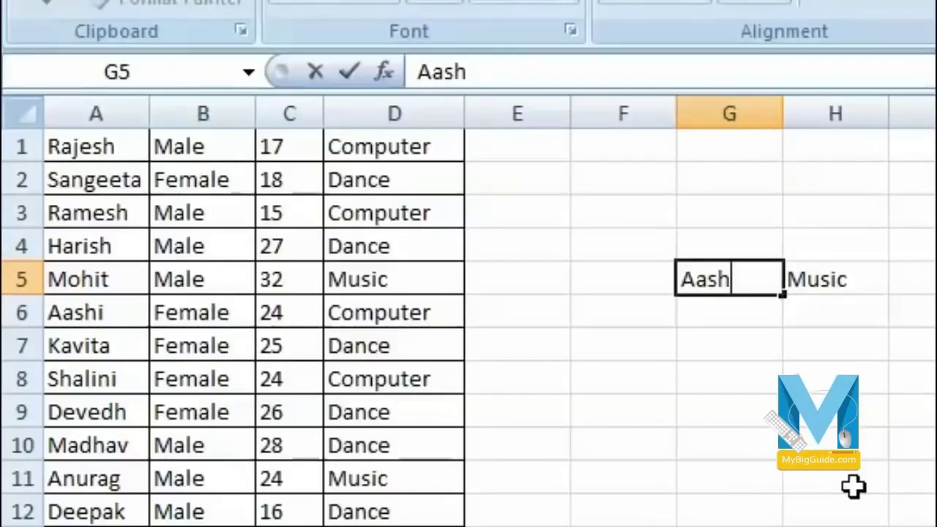
key(Return)
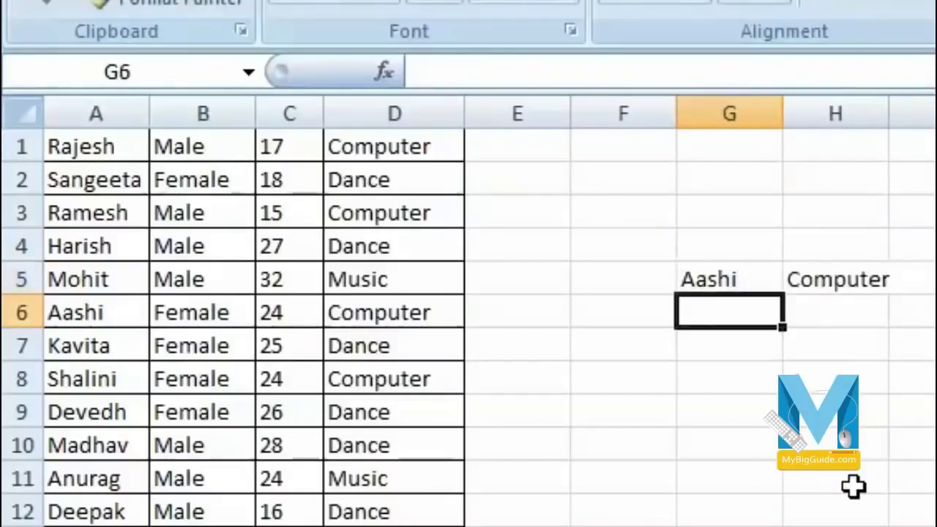
key(Up)
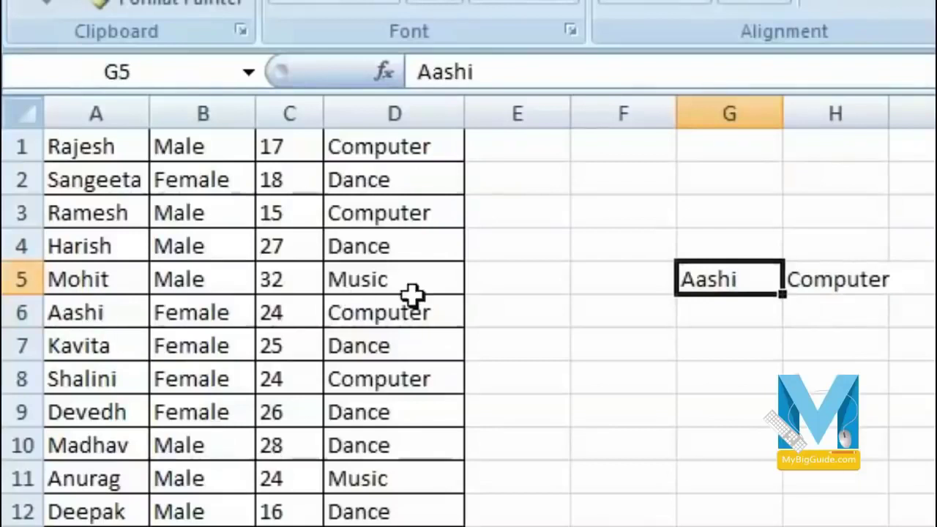
drag(889, 115, 901, 117)
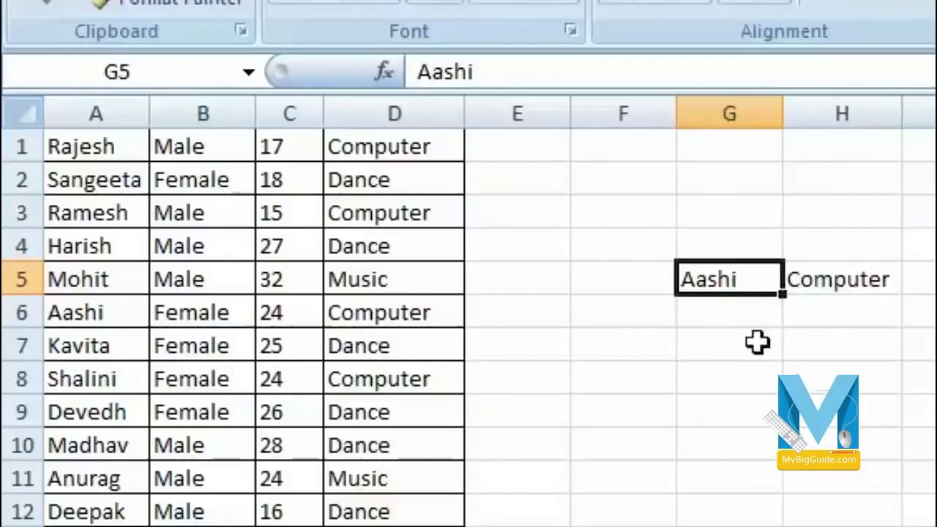
click(838, 276)
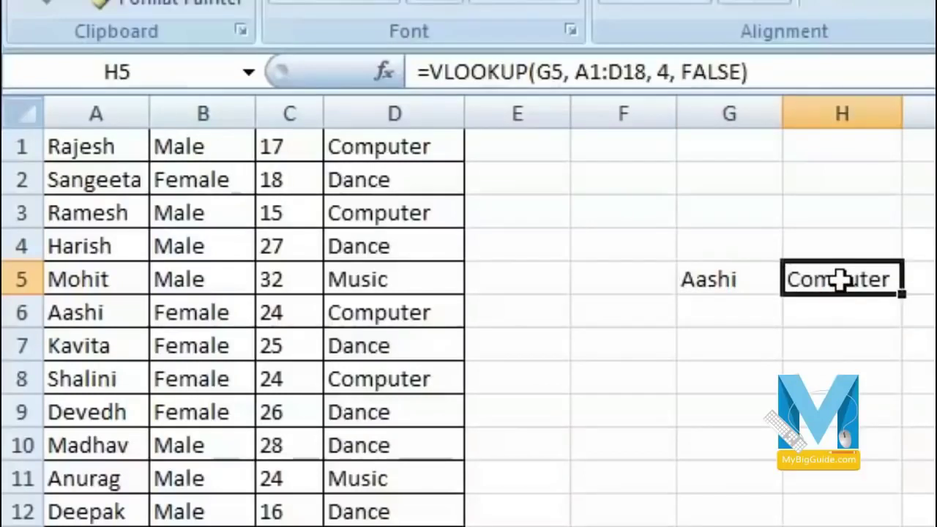
click(765, 279)
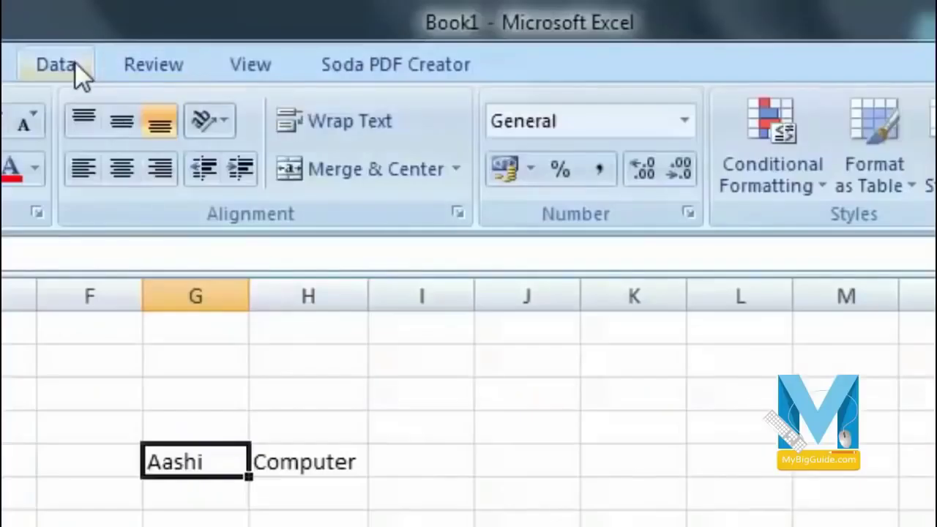
click(73, 64)
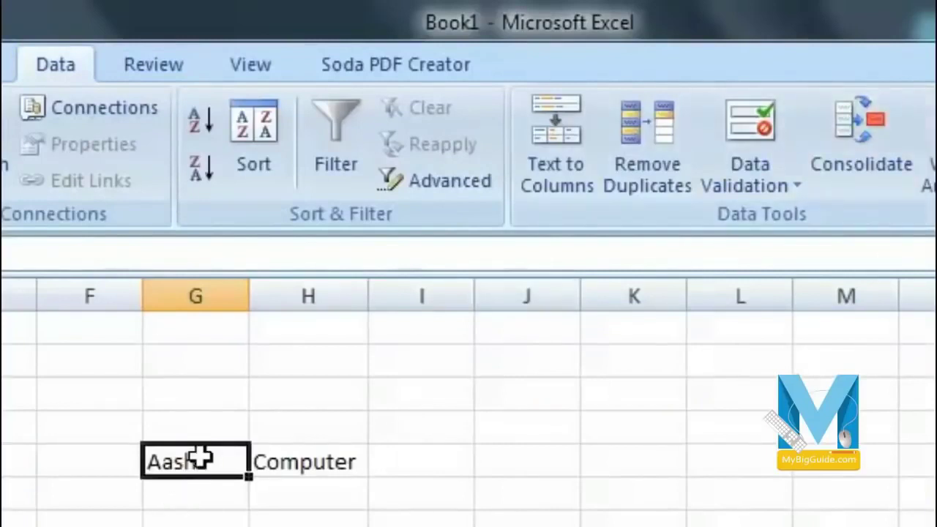
- Add Data Validation to G5: Allow List with source =$A$1:$A$18
click(780, 192)
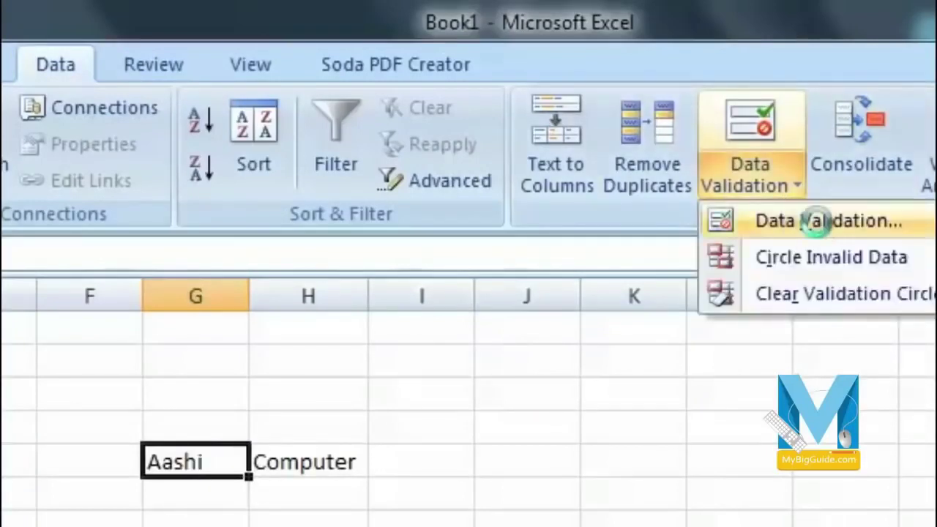
click(796, 223)
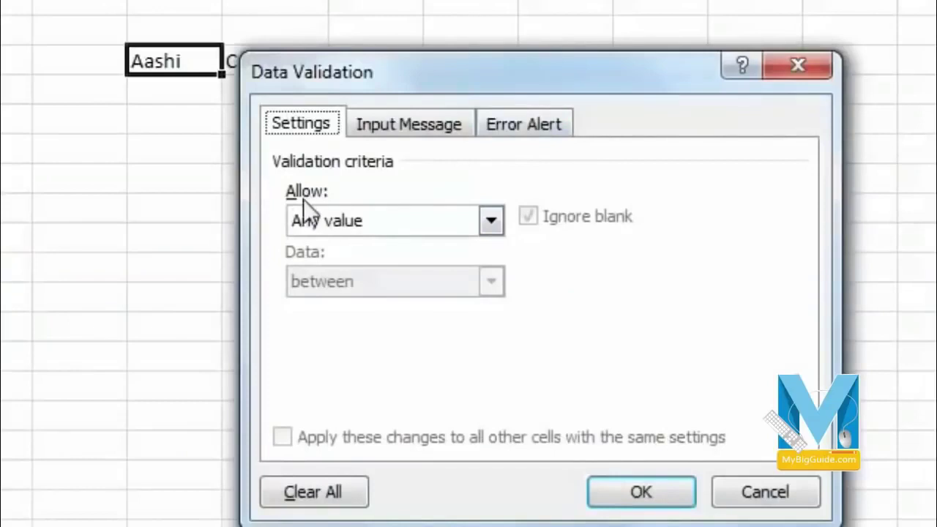
drag(522, 54, 660, 0)
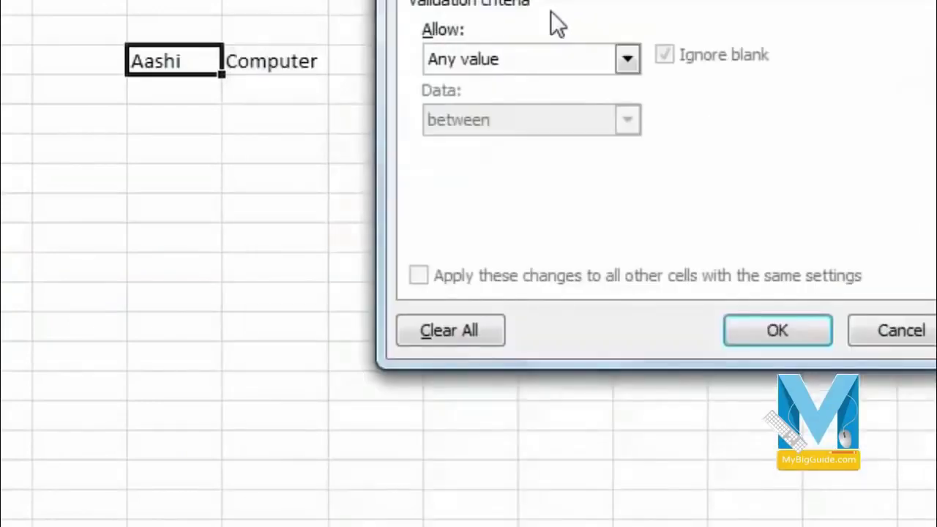
click(554, 58)
click(505, 145)
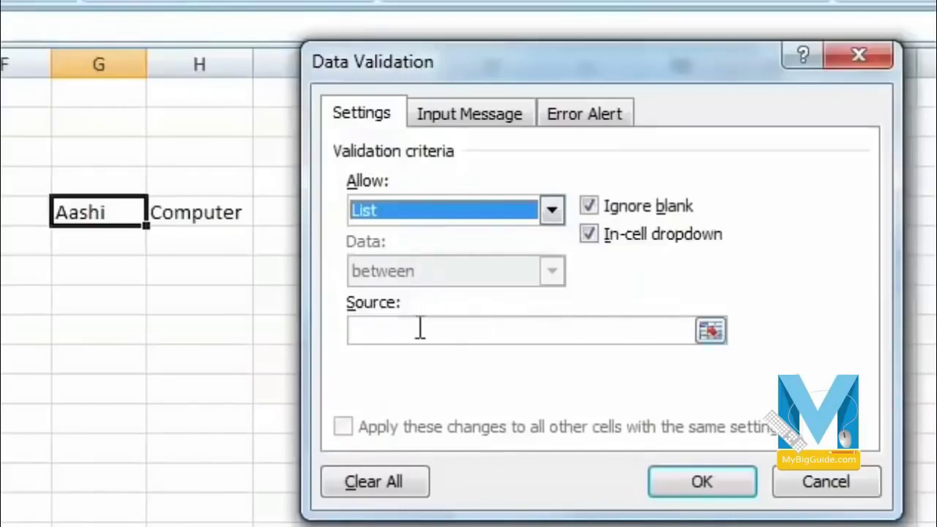
click(715, 338)
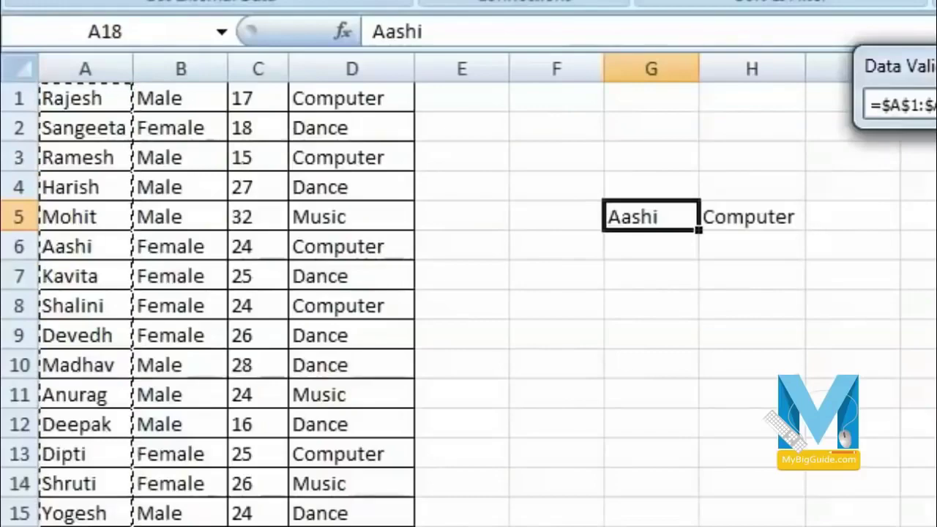
click(911, 105)
click(804, 352)
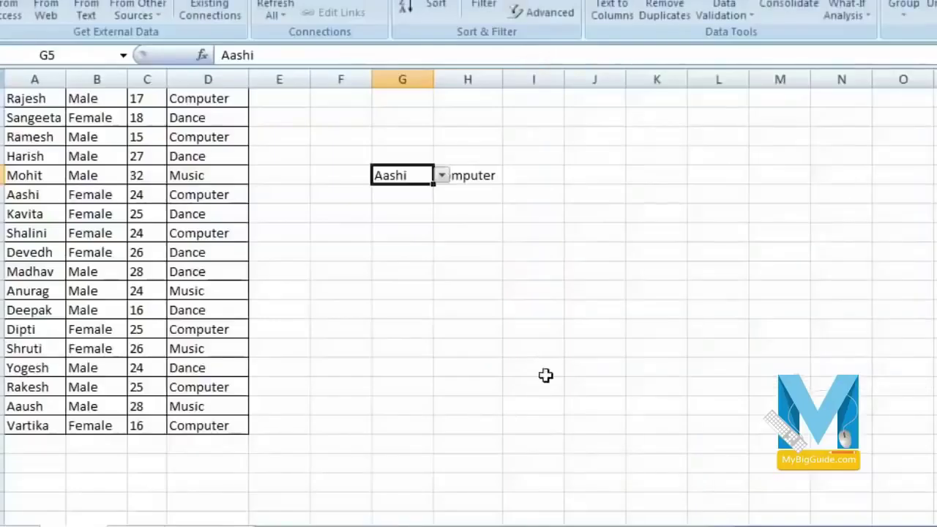
- Pick two different names from G5's dropdown in turn, ending with H5 showing Computer
click(441, 175)
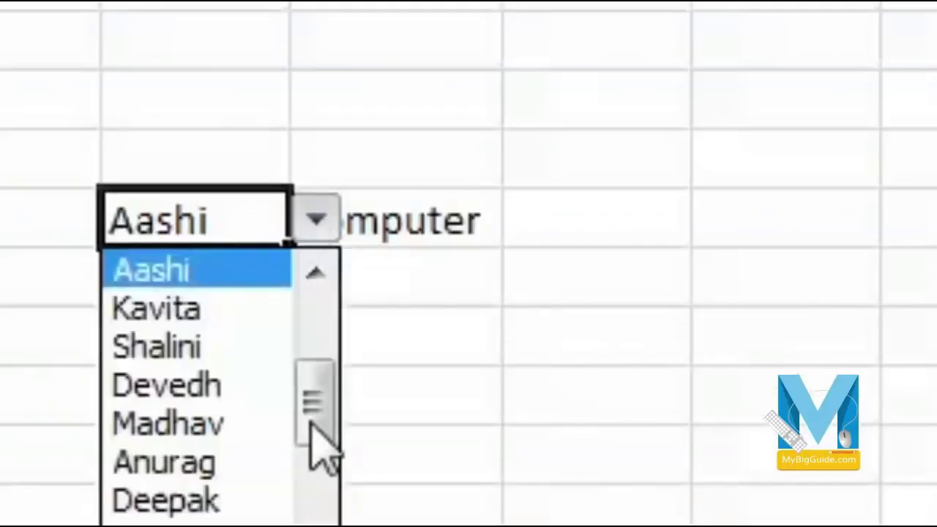
click(315, 522)
click(315, 521)
click(315, 521)
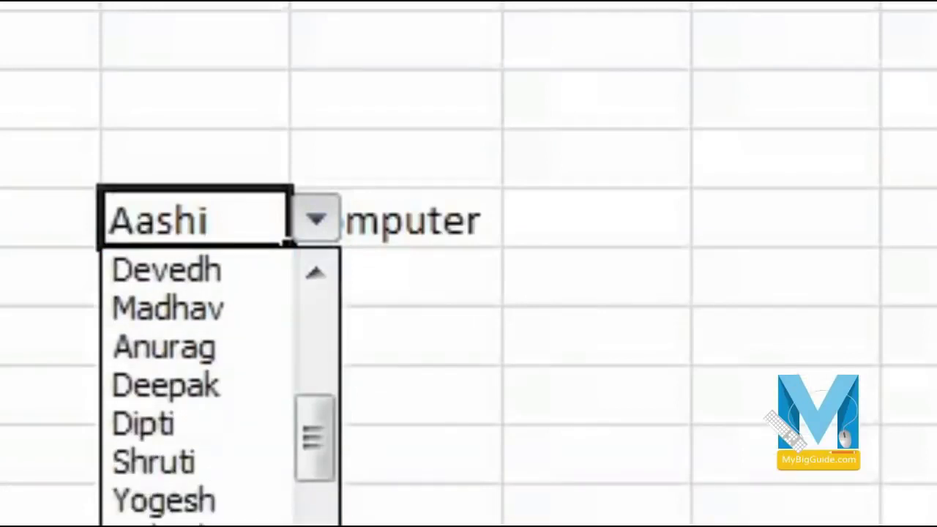
click(315, 522)
click(209, 461)
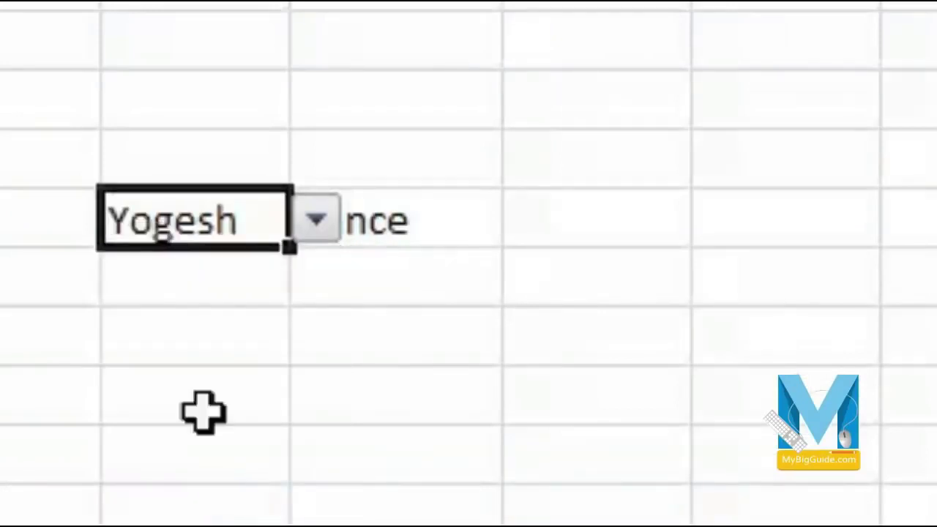
click(480, 392)
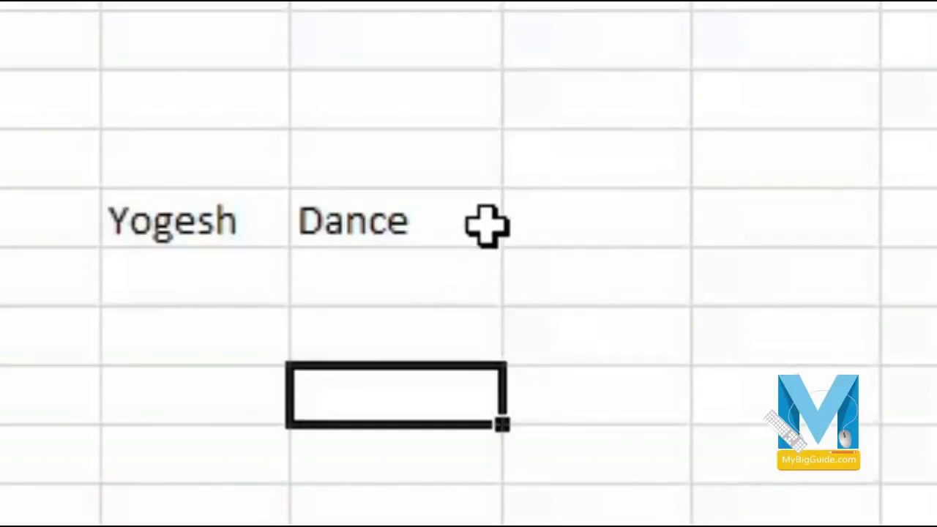
click(200, 221)
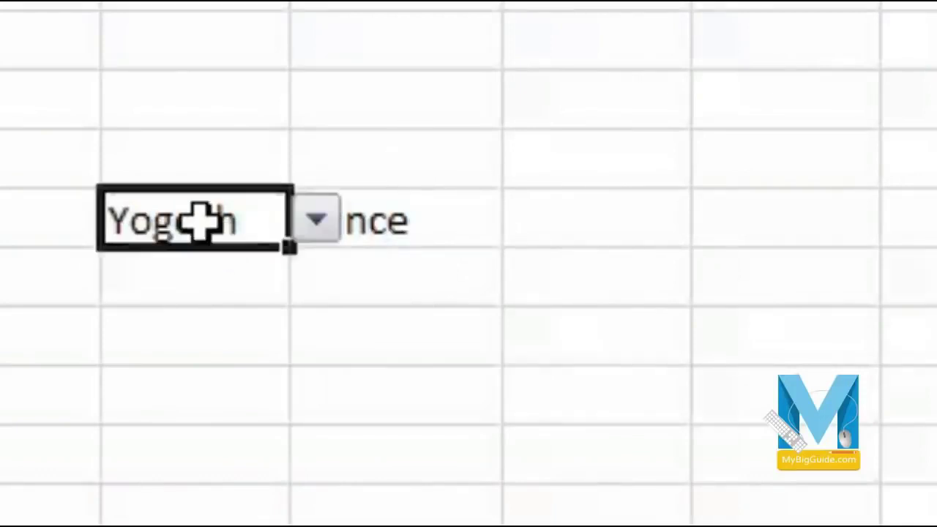
click(318, 224)
click(260, 344)
click(462, 403)
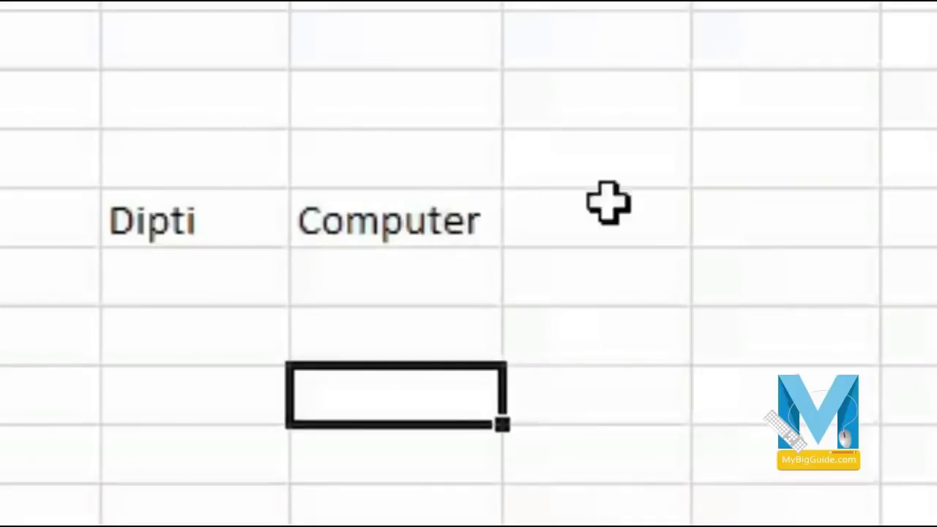
click(662, 204)
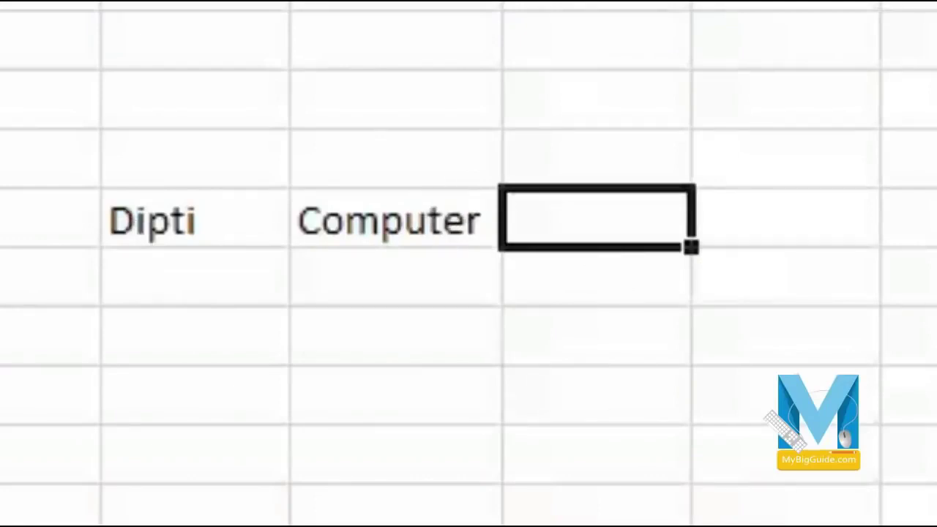
- Enter =VLOOKUP(G5,A1:D18,3,FALSE) in I5, returning 25
text(=)
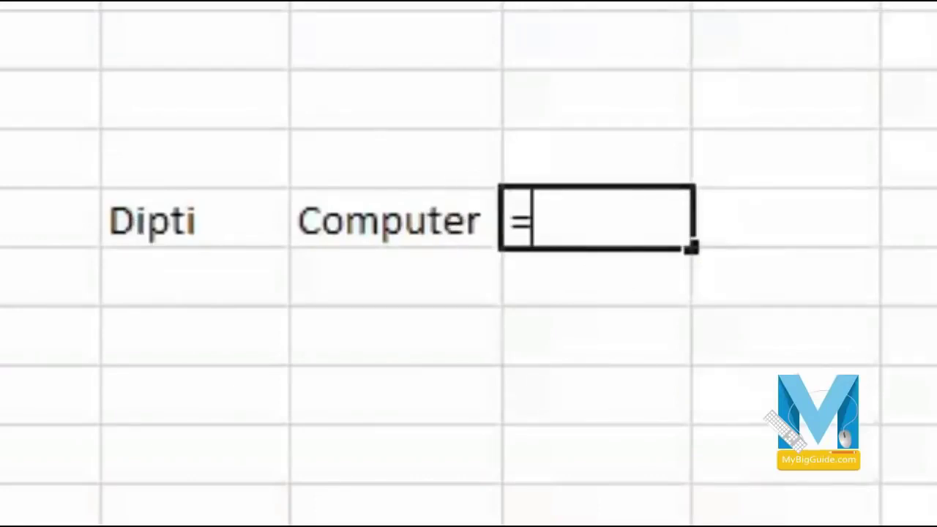
text(Vloo)
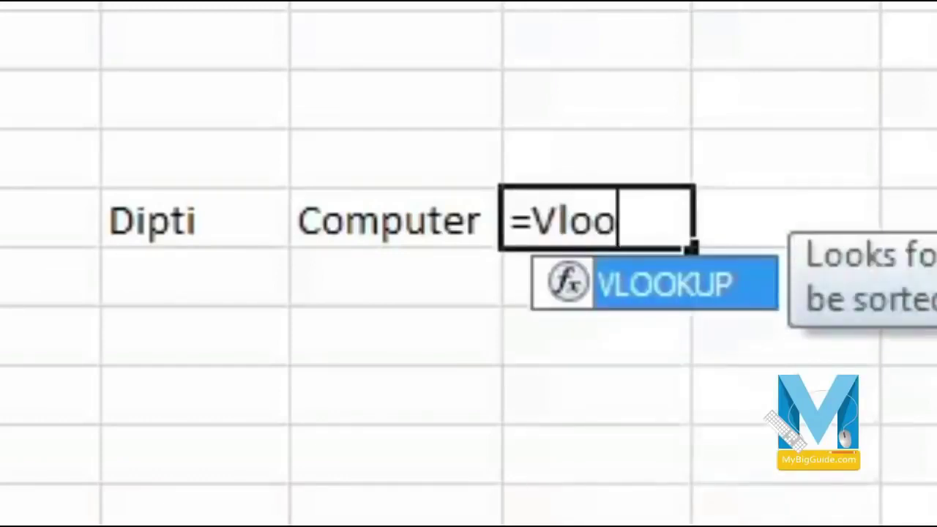
text(ku)
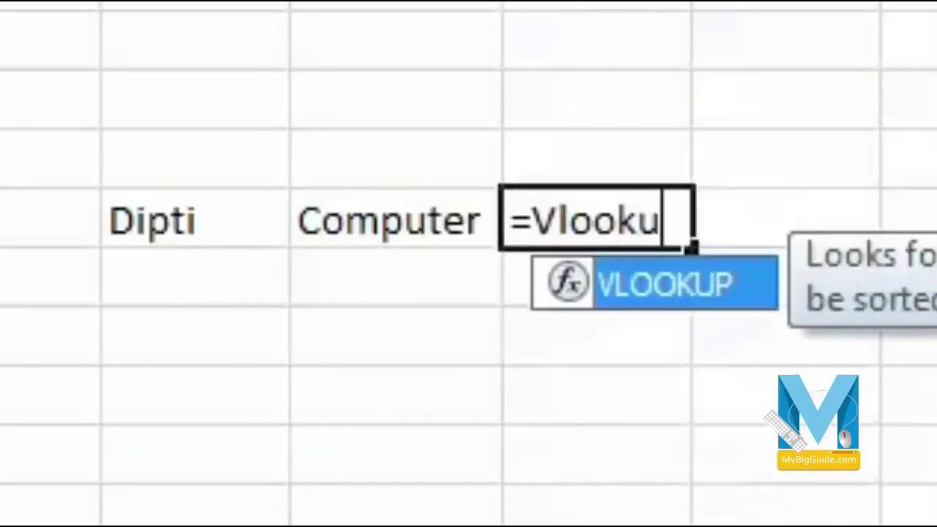
text(p()
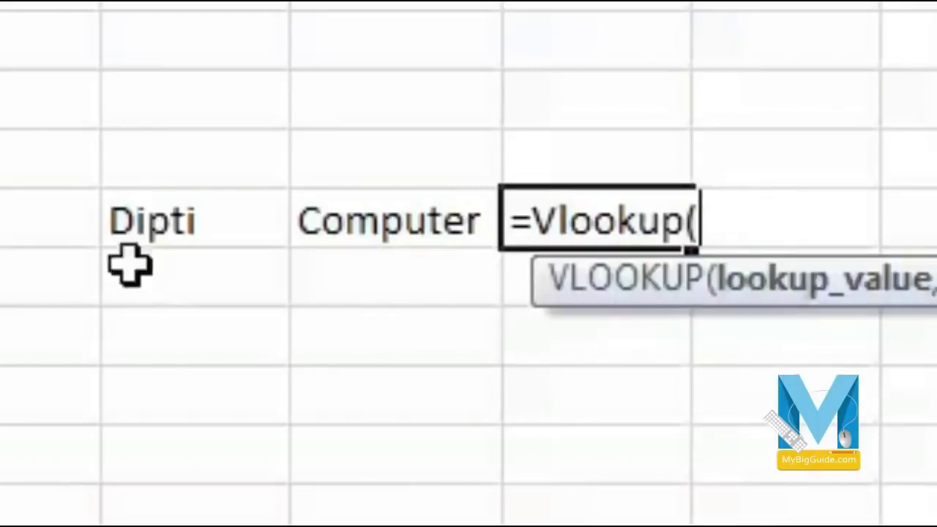
text(g)
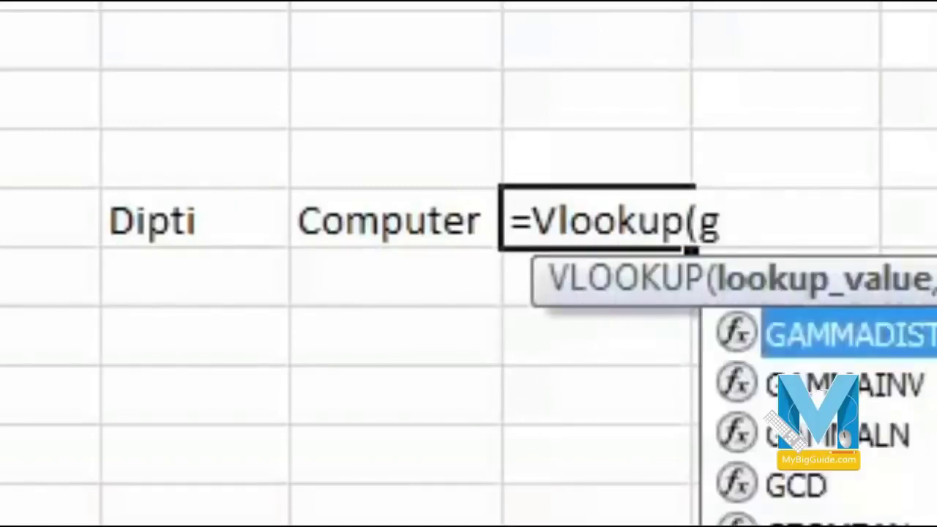
text(5,)
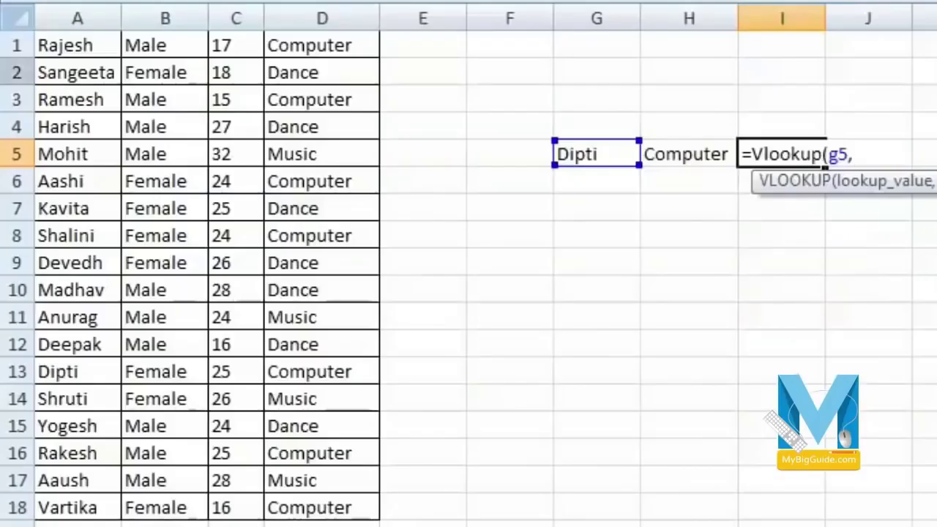
drag(73, 44, 328, 495)
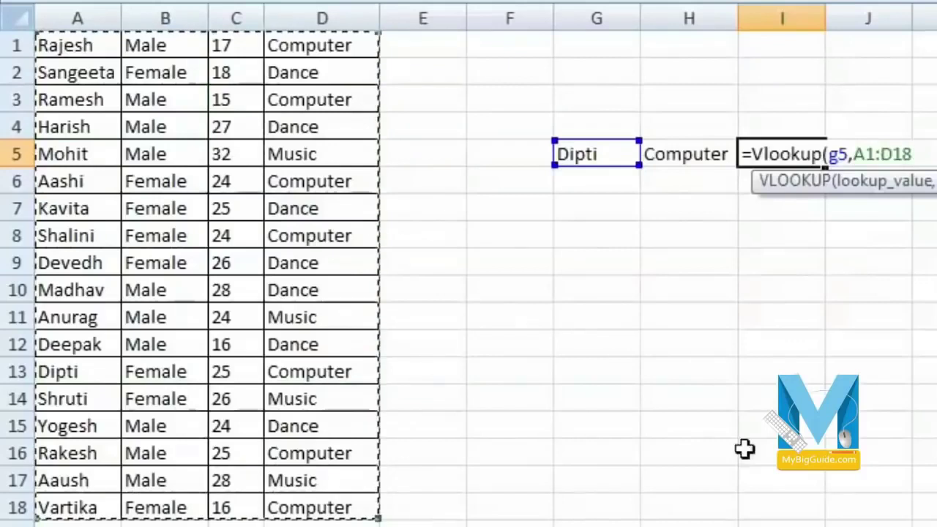
text(, 3)
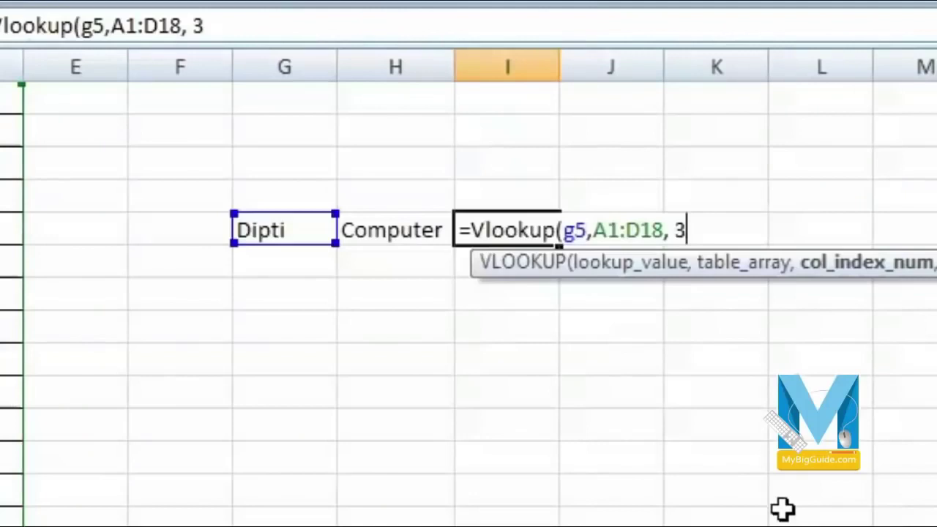
text(,)
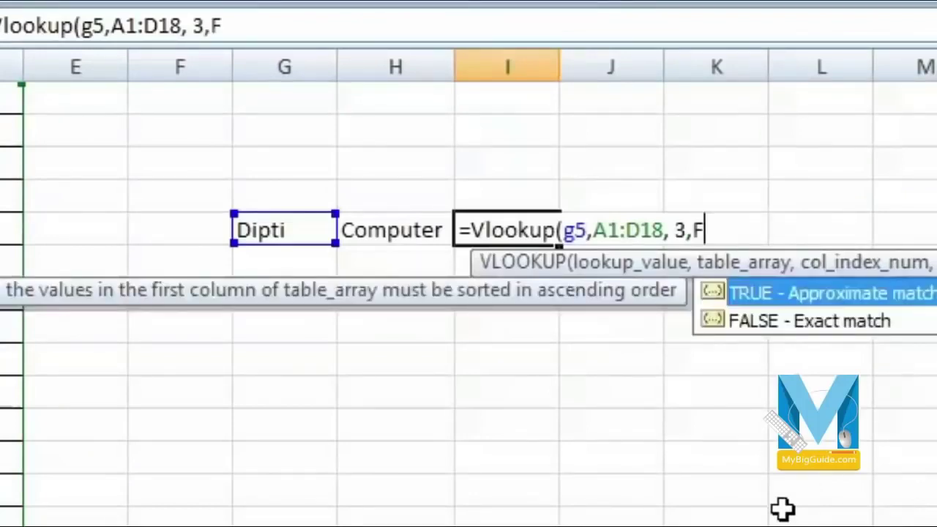
text(FAlse)
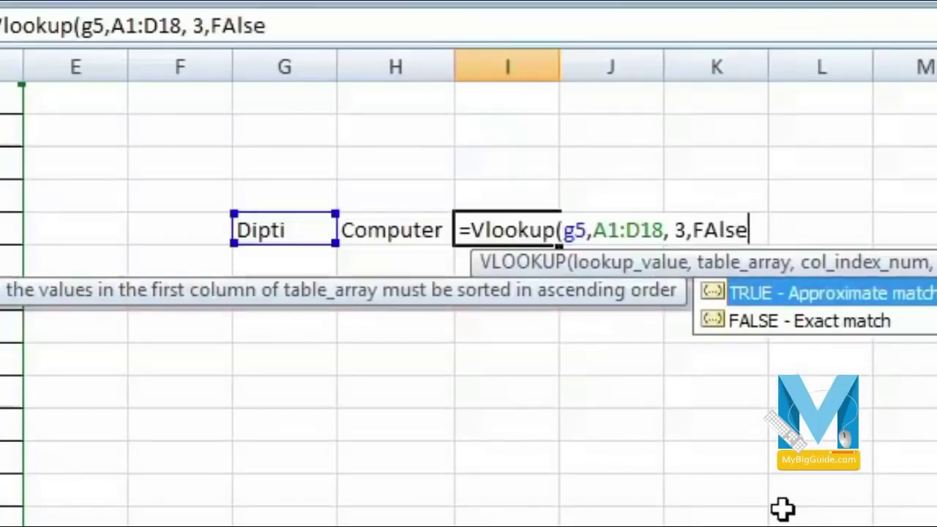
text())
key(Return)
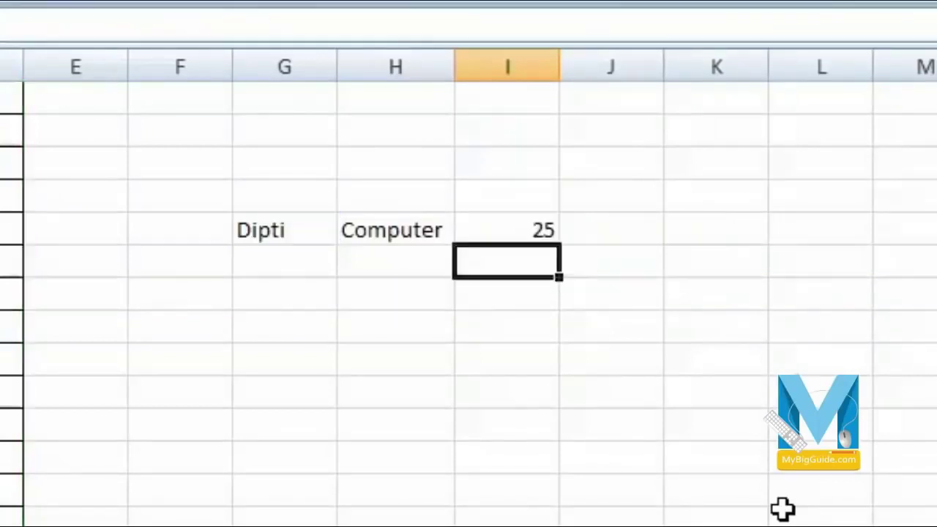
key(Up)
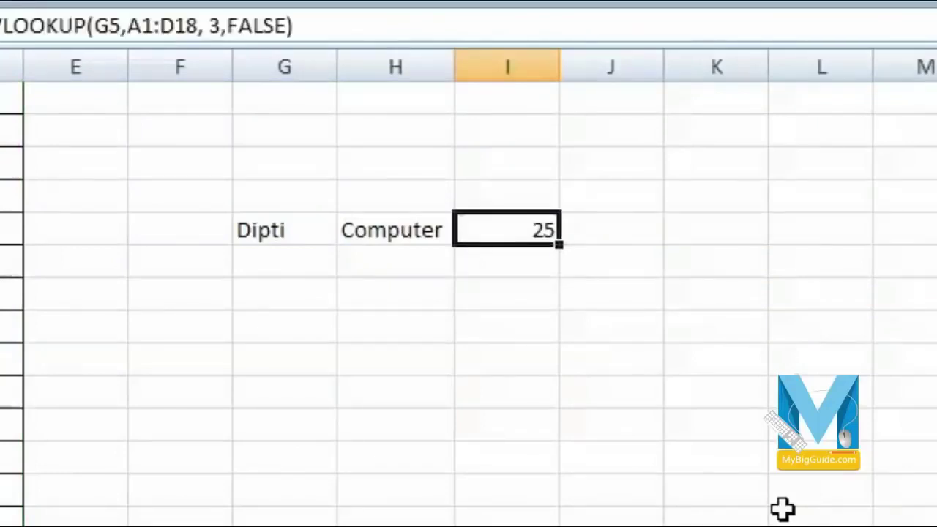
- Pick Yogesh as the lookup name in G5's dropdown
key(Left)
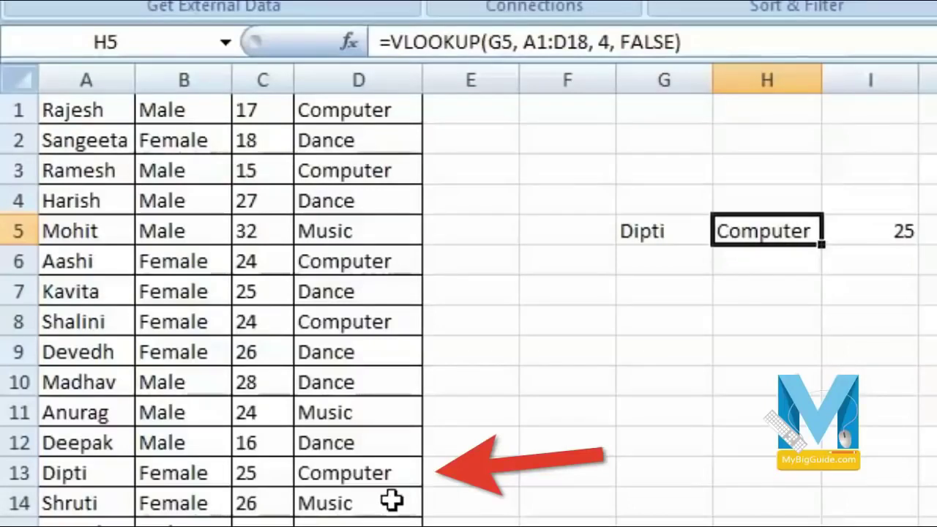
click(636, 234)
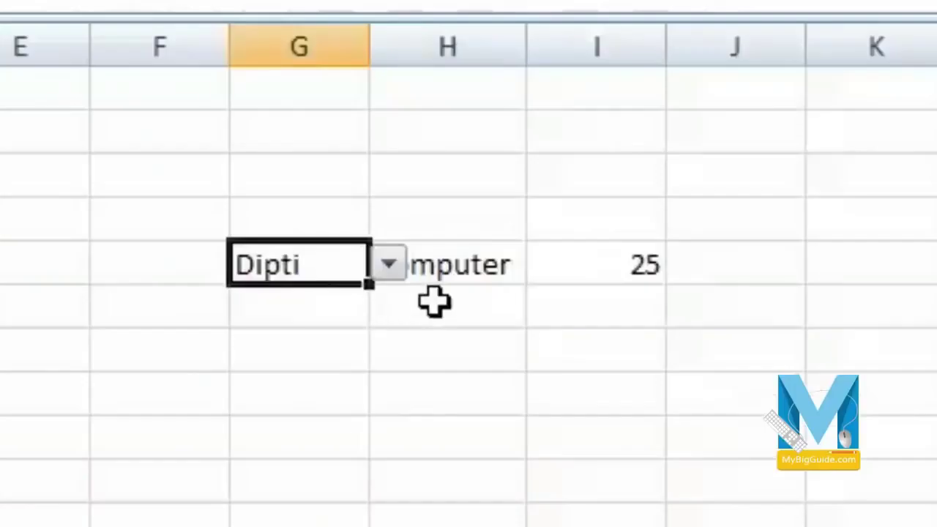
click(724, 232)
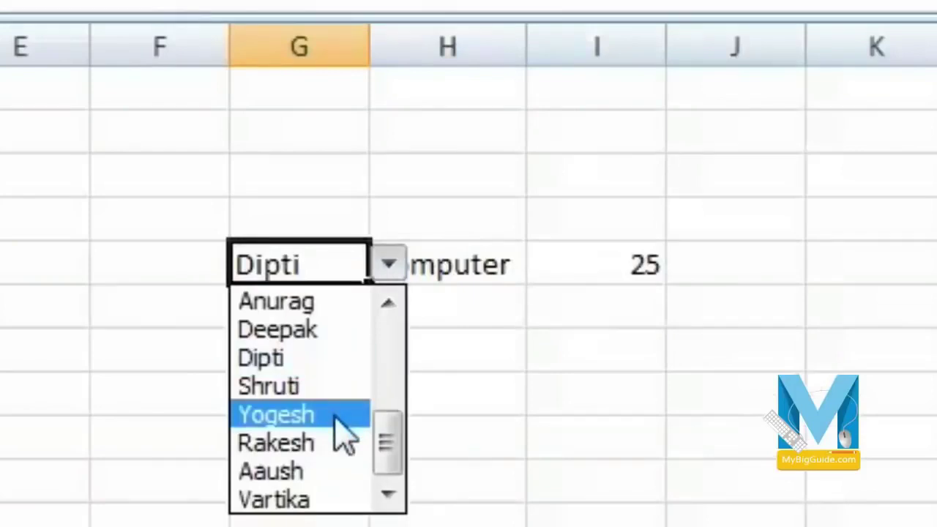
click(335, 416)
click(331, 410)
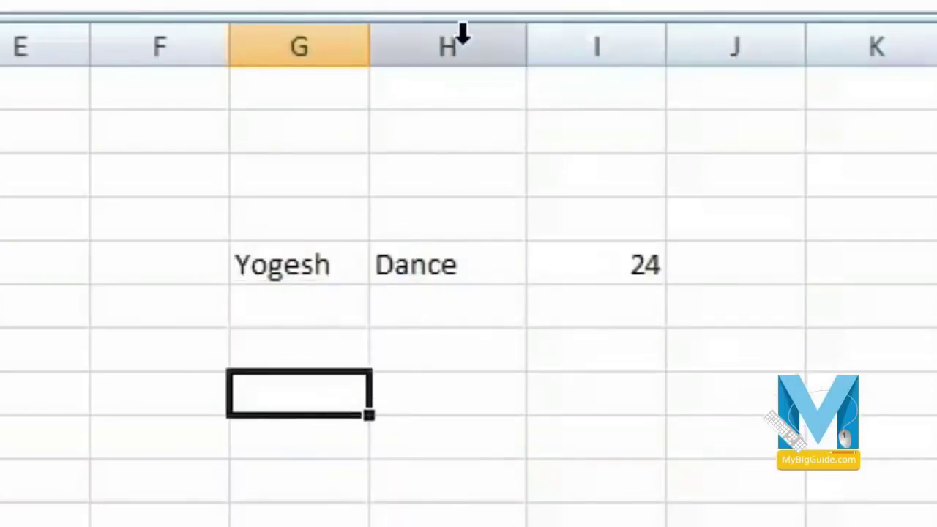
- Insert a blank column H beside the lookup name
right_click(465, 32)
click(600, 268)
click(283, 486)
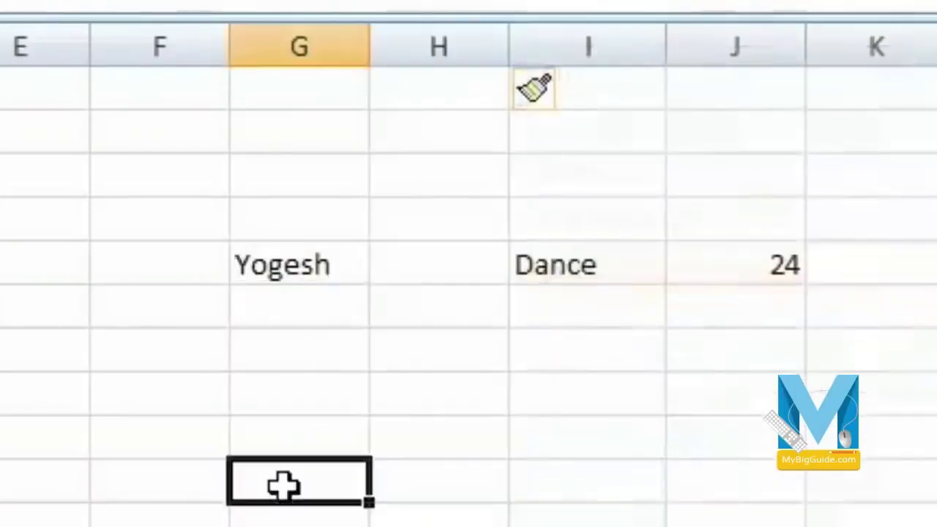
- Try Dipti, Aaush, Deepak, Anurag and Mohit, ending on Kavita (Dance, 25)
click(336, 264)
click(388, 266)
click(329, 360)
click(389, 265)
click(331, 471)
click(388, 266)
click(358, 330)
click(388, 265)
click(356, 304)
click(388, 265)
scroll(392, 307, up, 3)
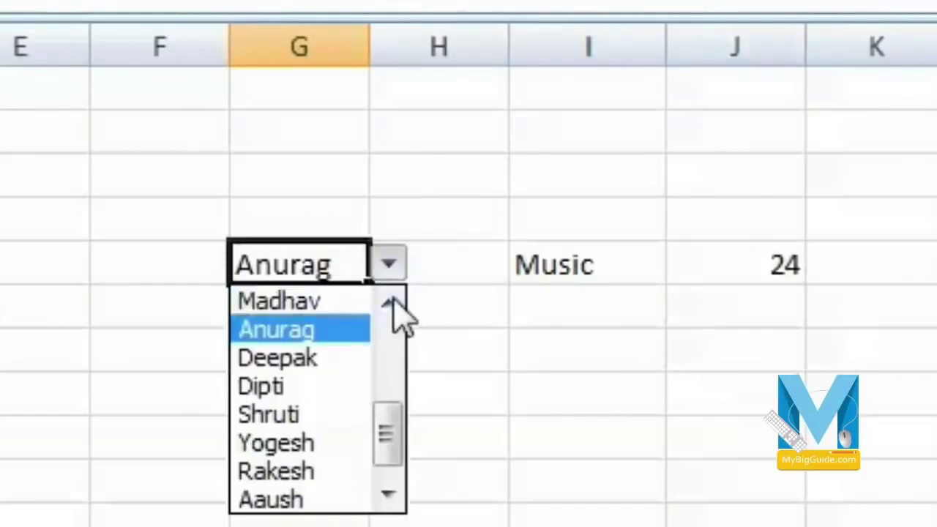
click(357, 301)
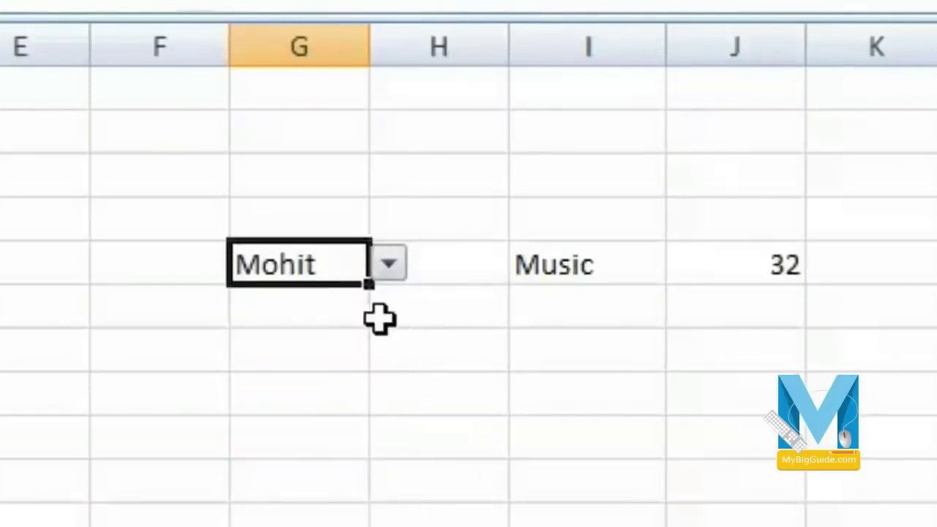
click(388, 265)
click(338, 366)
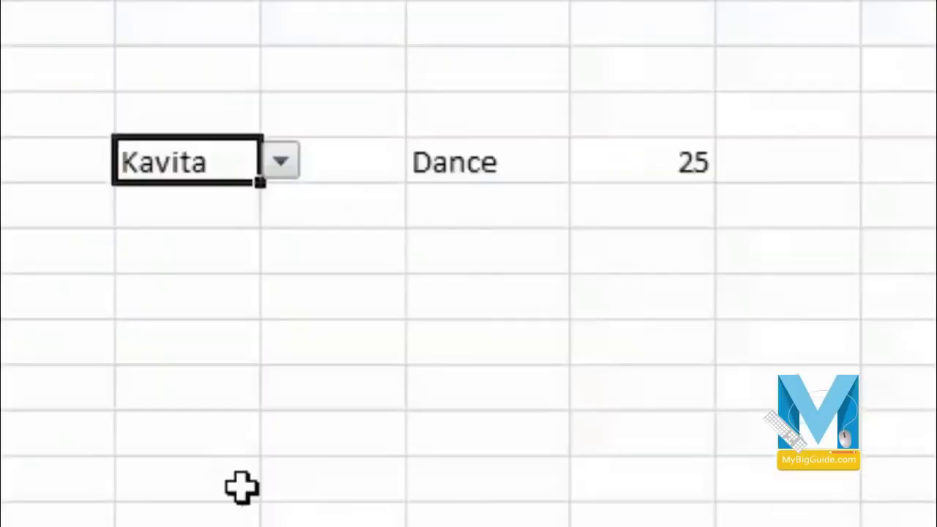
- Cut the 25 result and paste it under Dance
click(761, 302)
click(542, 155)
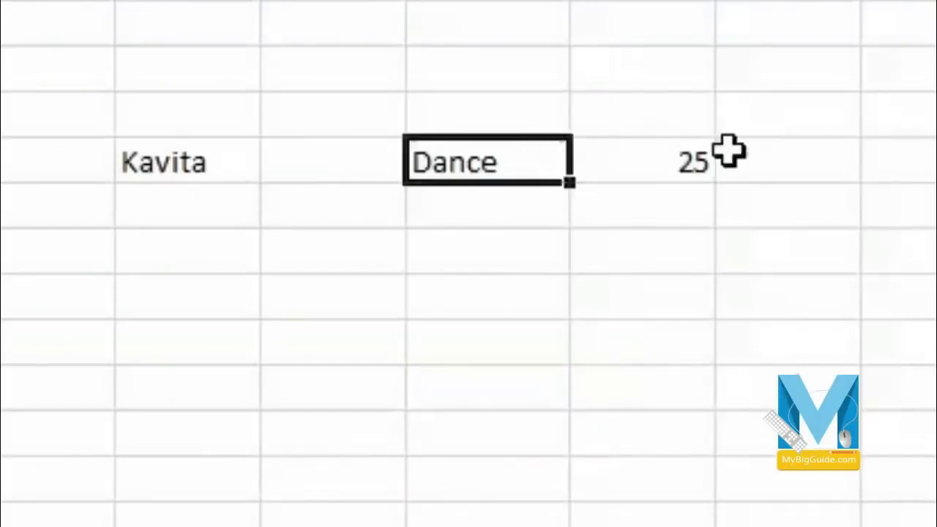
click(665, 161)
right_click(648, 157)
click(703, 185)
click(491, 205)
right_click(495, 202)
click(651, 335)
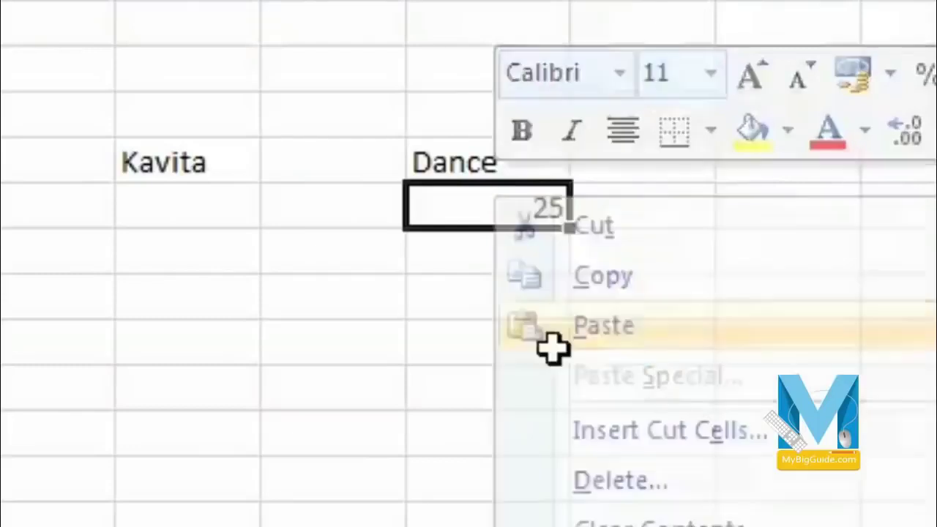
- Centre the lookup results column with Alt+H, A, C
click(515, 351)
key(ctrl+space)
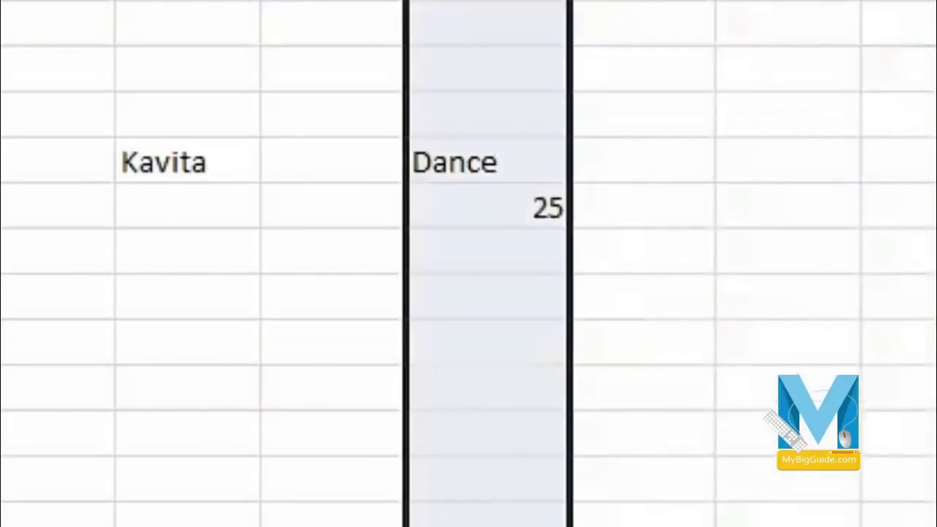
key(alt+h)
key(a)
key(c)
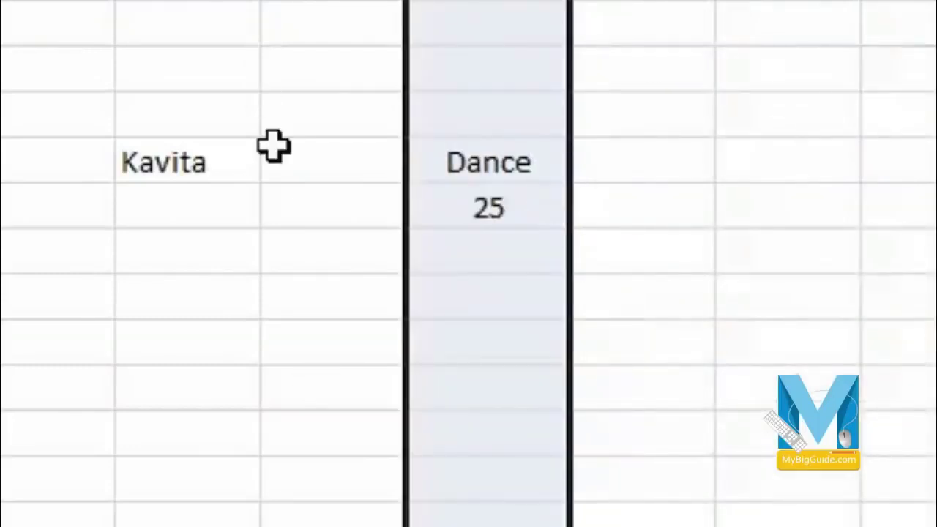
- Choose Anurag, then Rakesh, as the lookup name
click(273, 148)
click(157, 156)
click(282, 162)
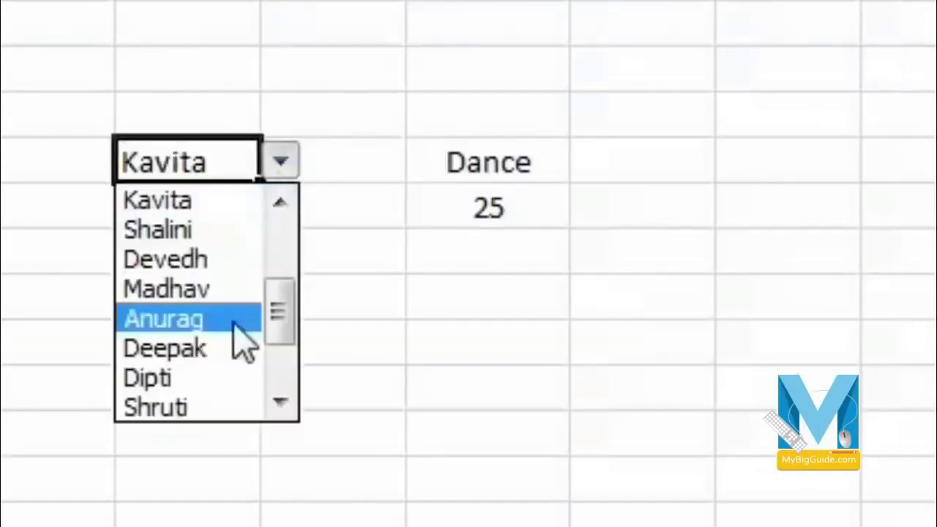
click(235, 320)
click(346, 399)
click(156, 156)
click(280, 160)
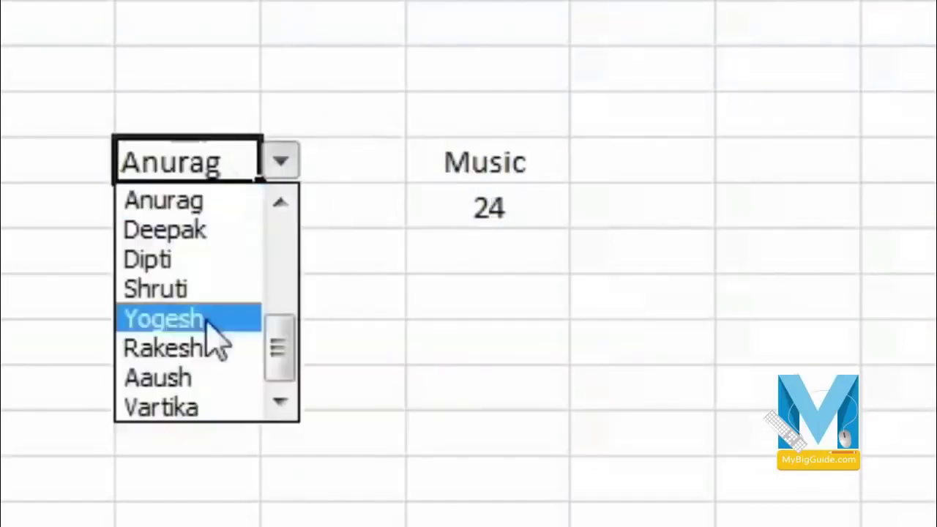
click(217, 349)
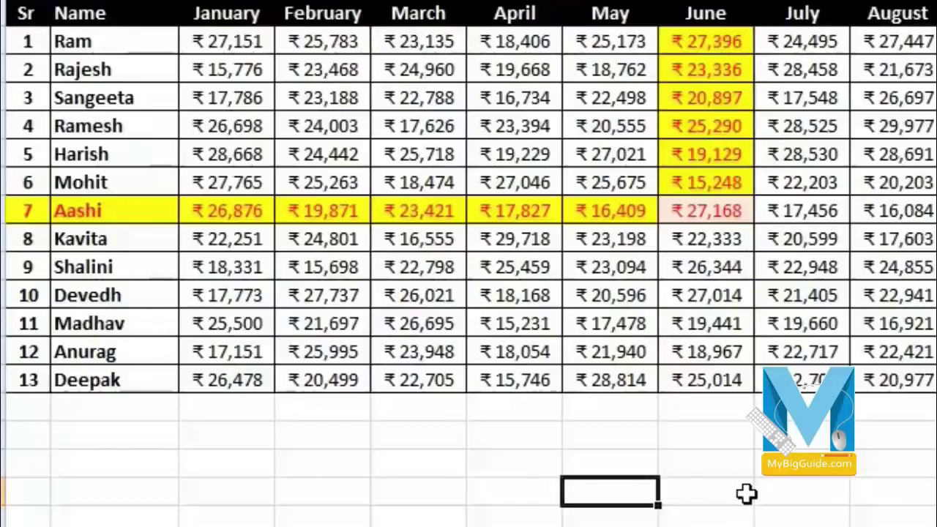
- Start =HLOOKUP("june", A1:N14, in the cell below May
text(=)
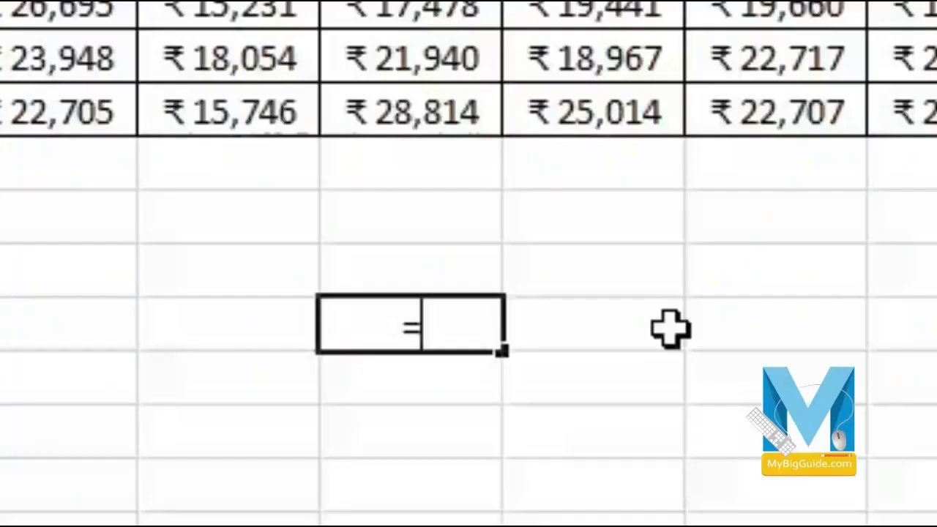
text(hl)
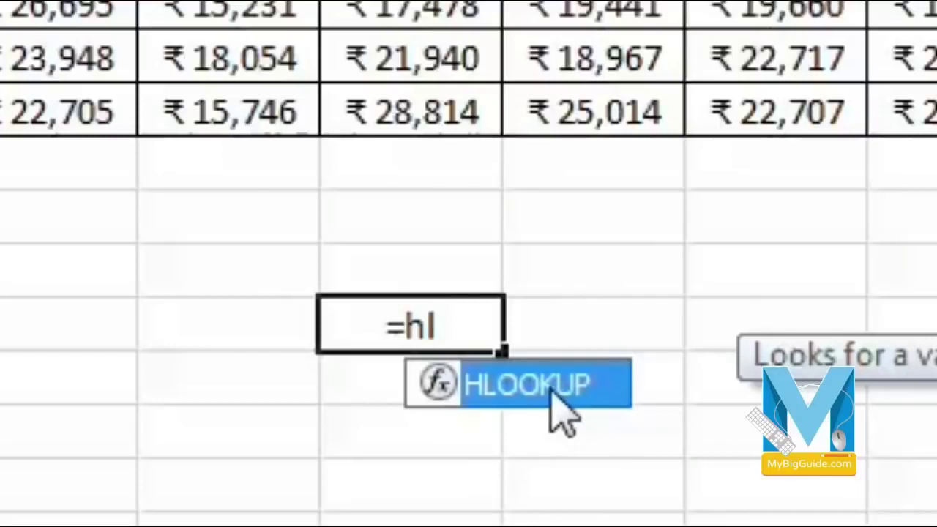
double_click(551, 386)
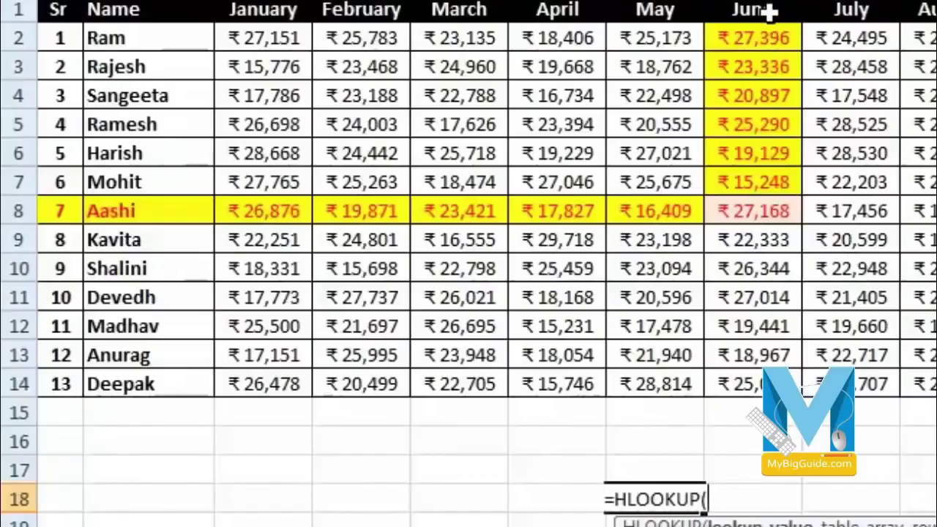
text("june)
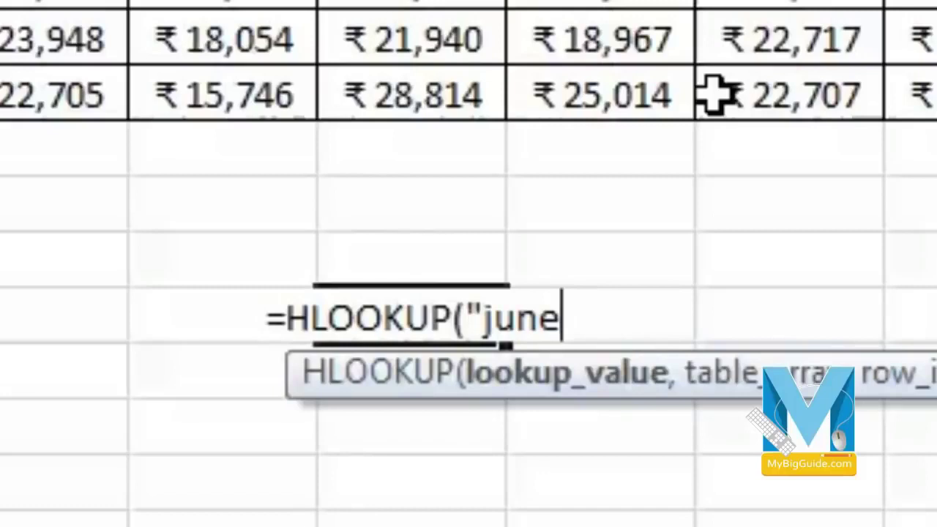
text(")
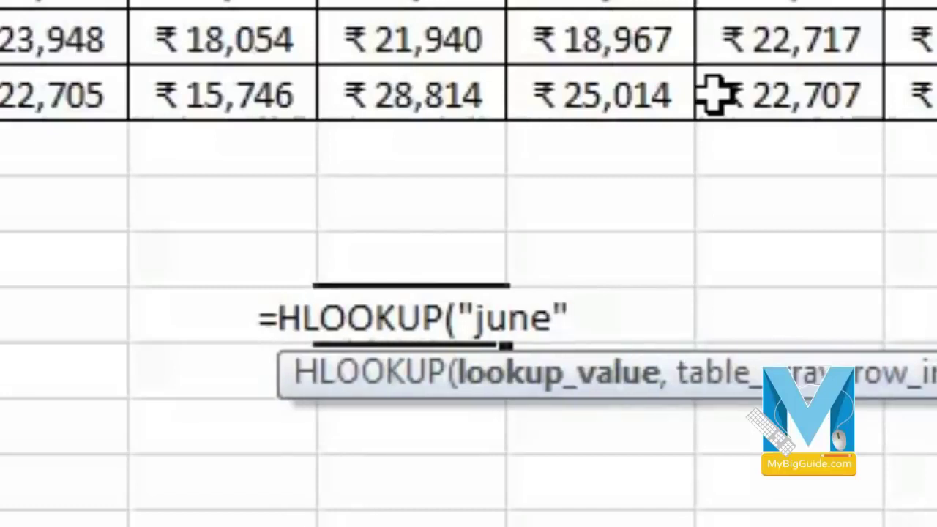
text(,)
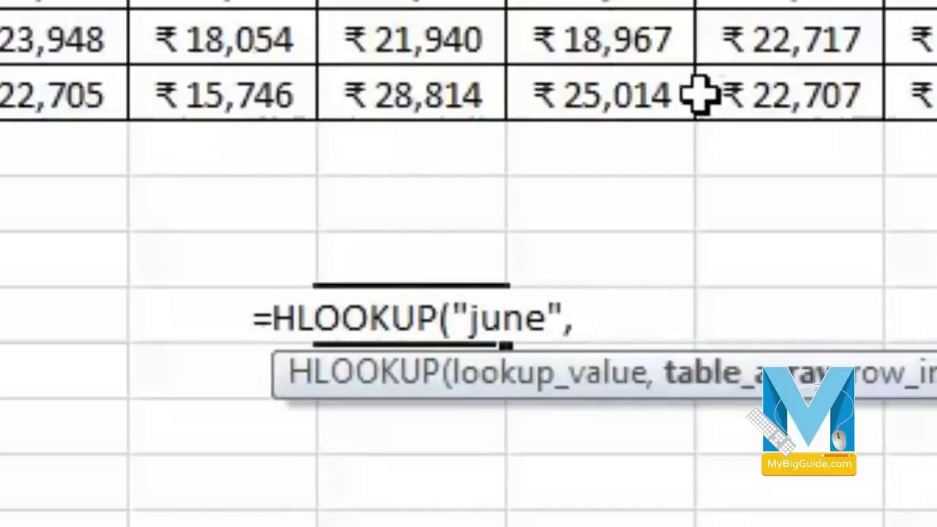
drag(37, 94, 855, 329)
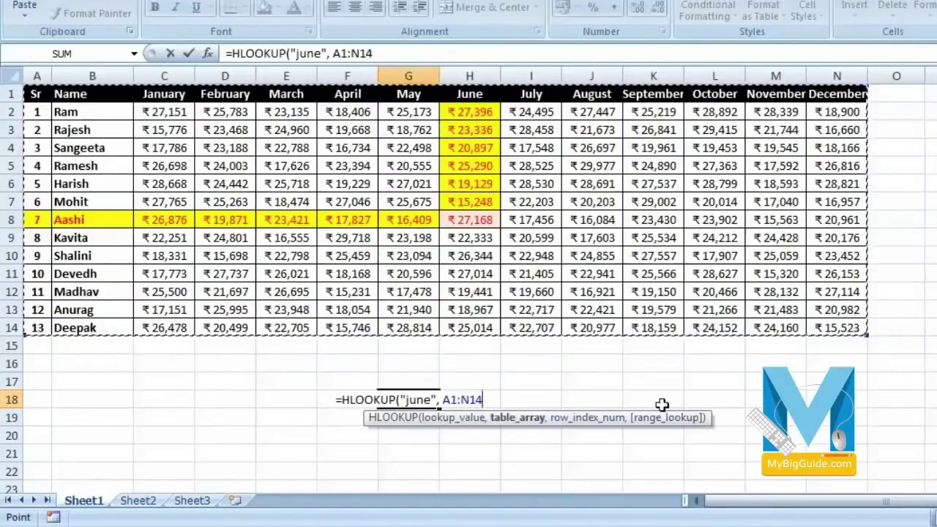
text(,)
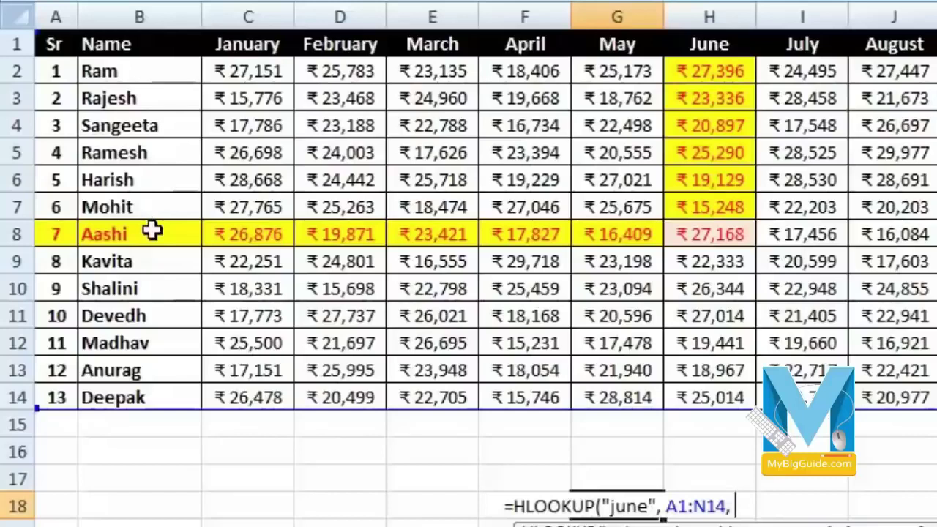
- Complete =HLOOKUP("june", A1:N14, 8, 0), which returns 27168
text(8)
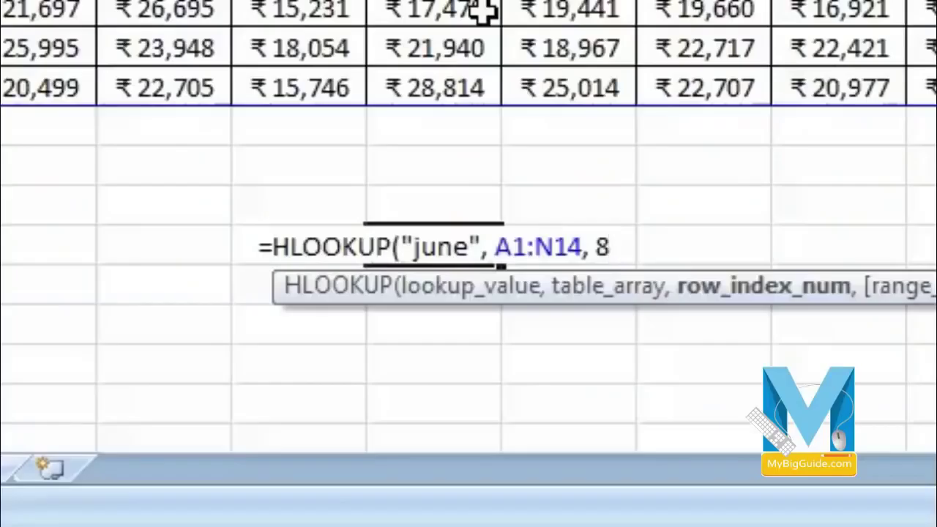
text(,)
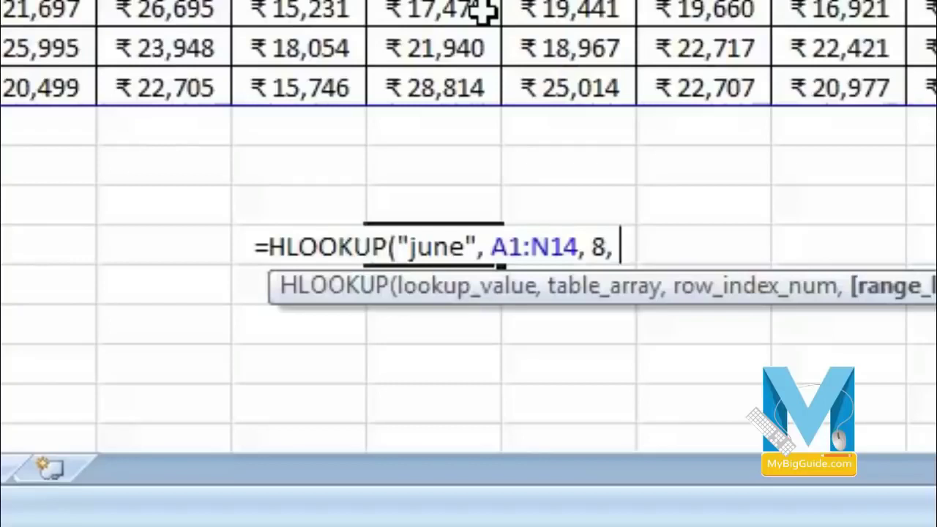
text(0)
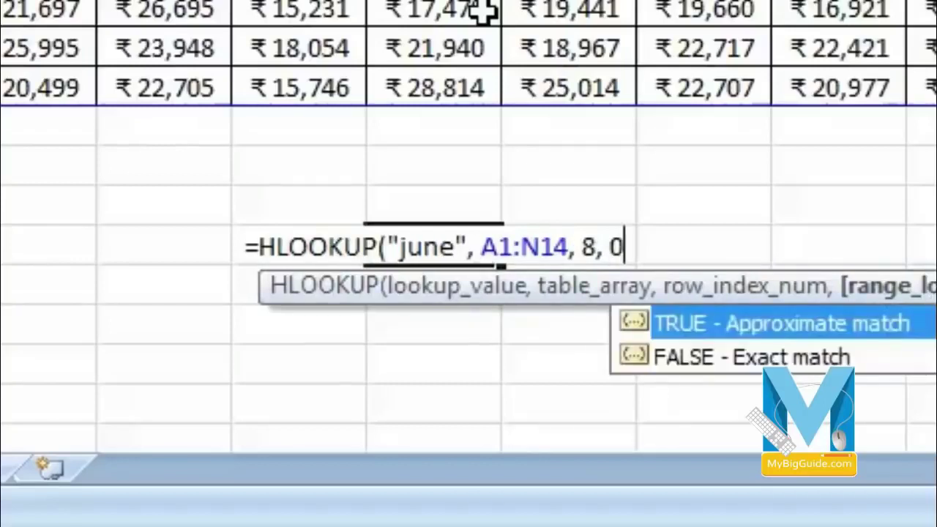
text())
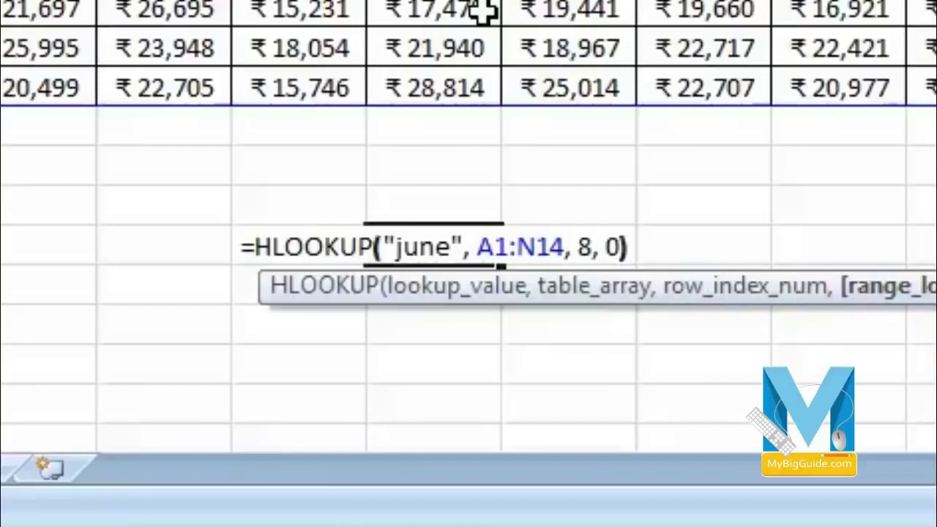
key(Return)
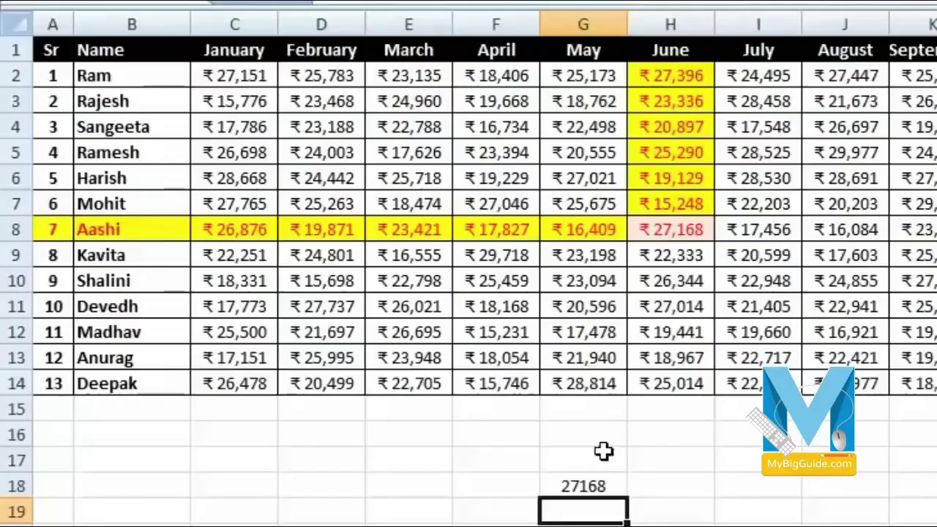
- Enter =HLOOKUP(E19, A1:N14, E20, 0) in G19, currently showing #N/A
click(596, 489)
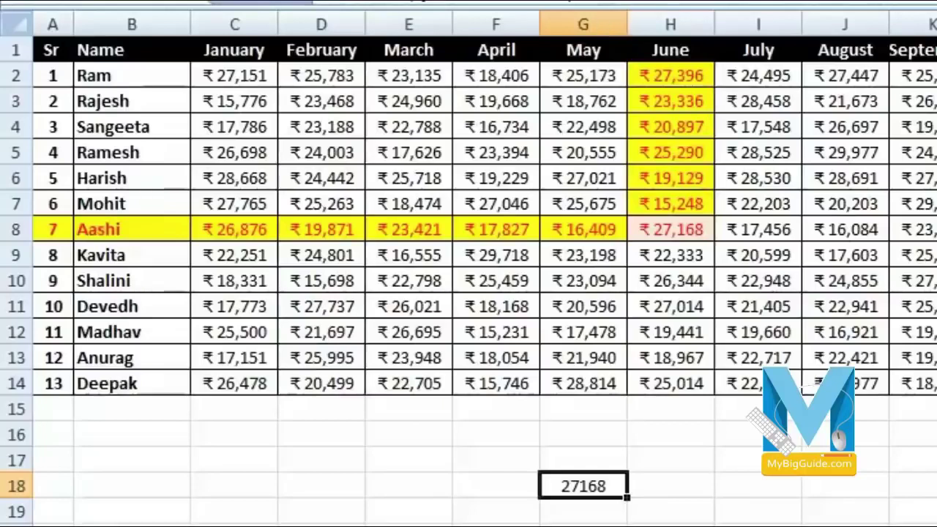
click(669, 488)
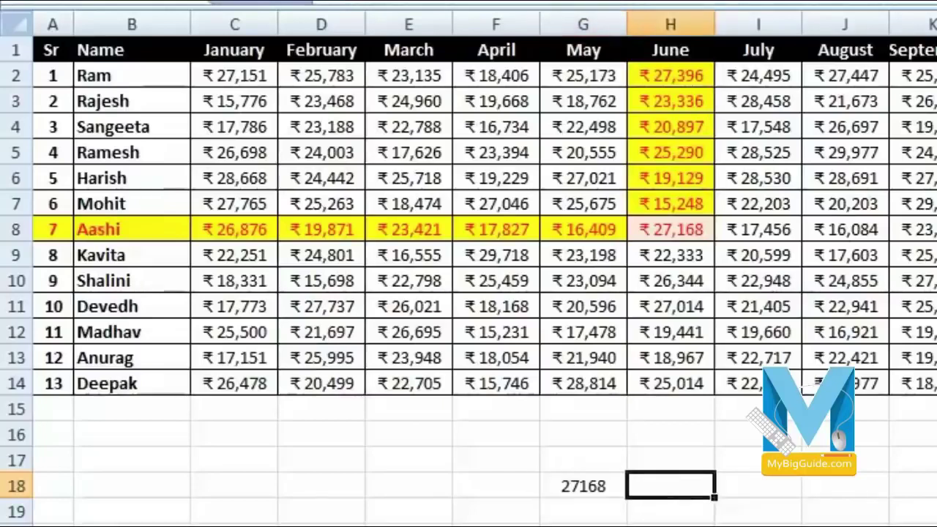
click(581, 511)
text(=h)
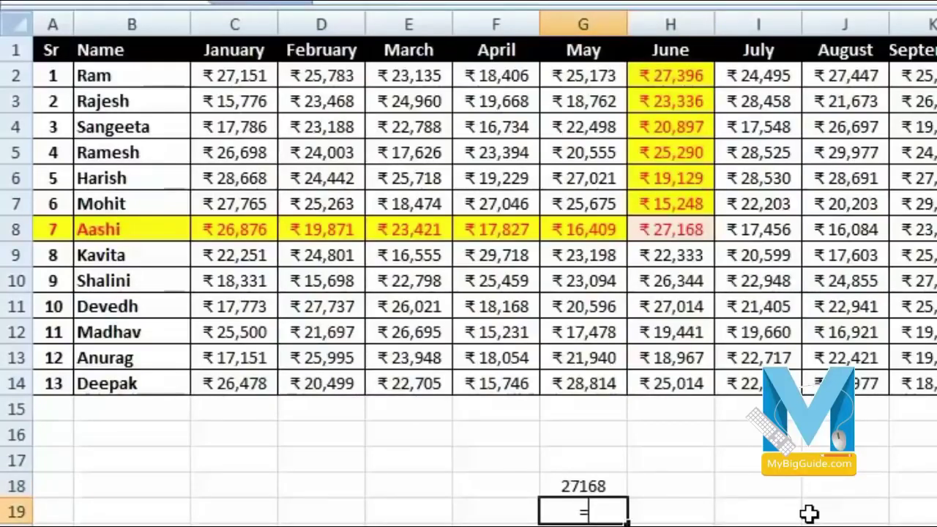
text(l)
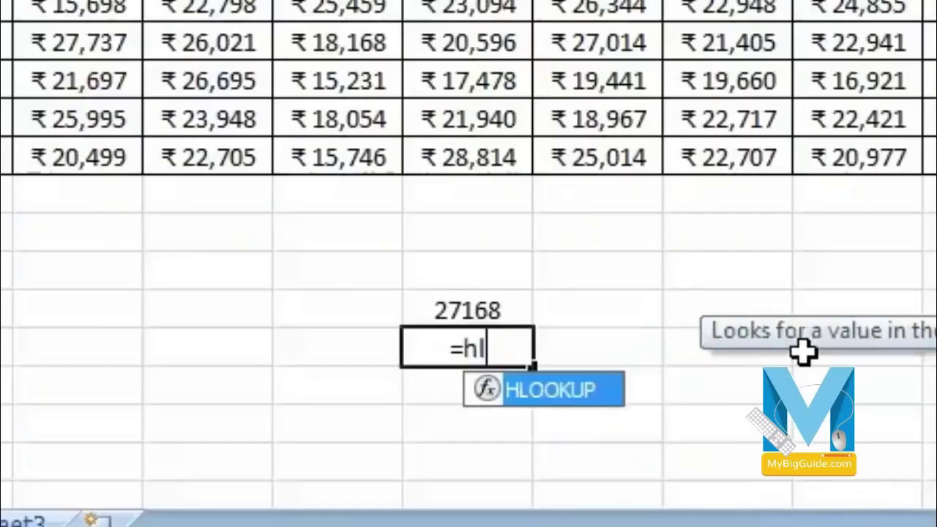
double_click(564, 395)
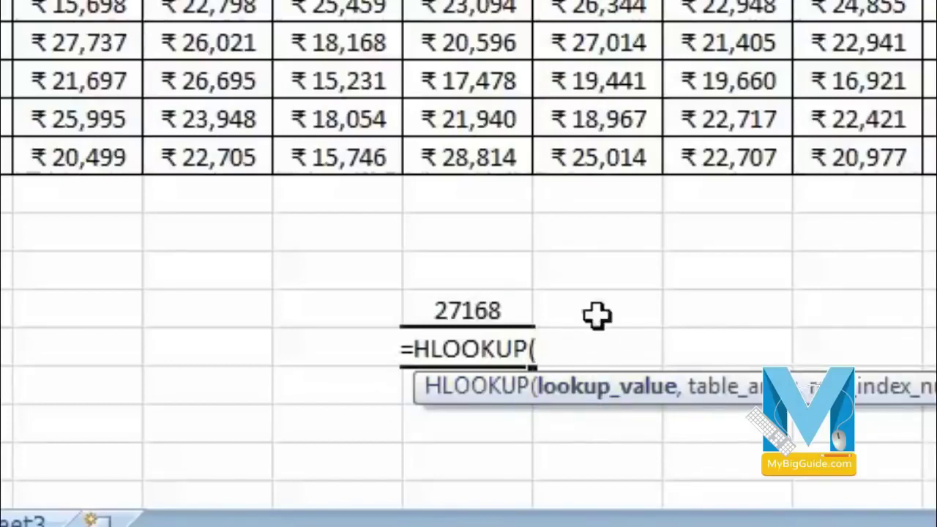
click(240, 350)
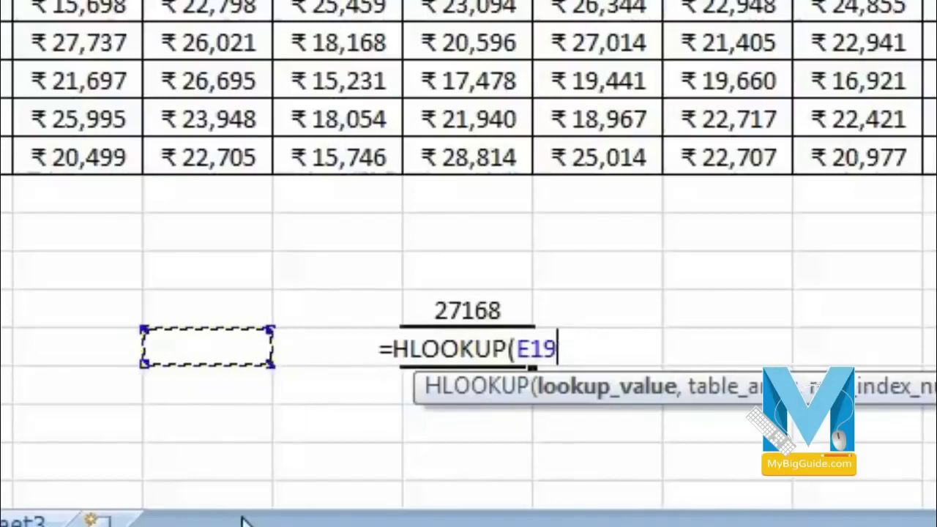
text(,)
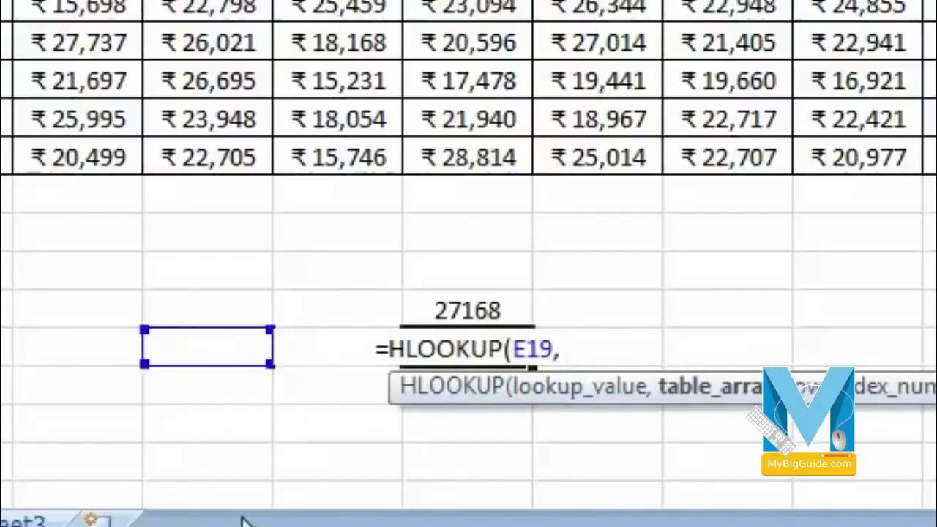
drag(0, 0, 936, 157)
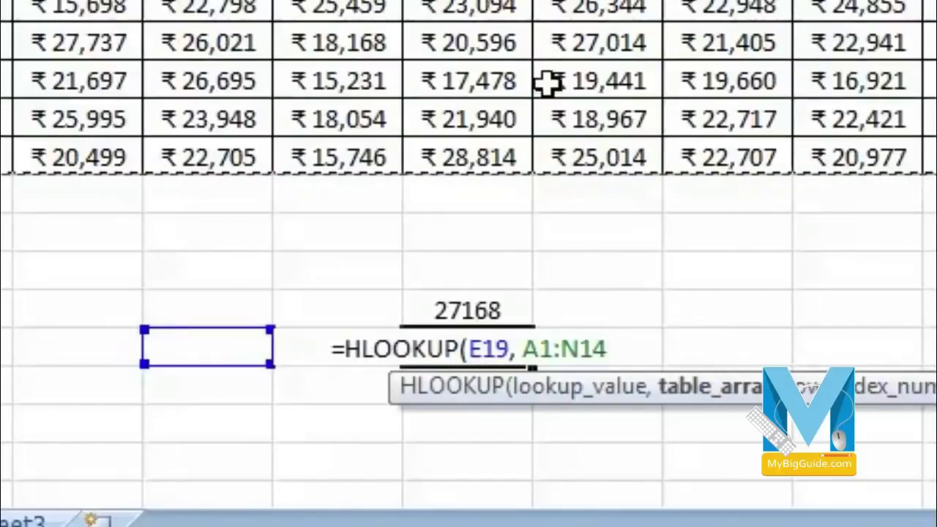
text(,)
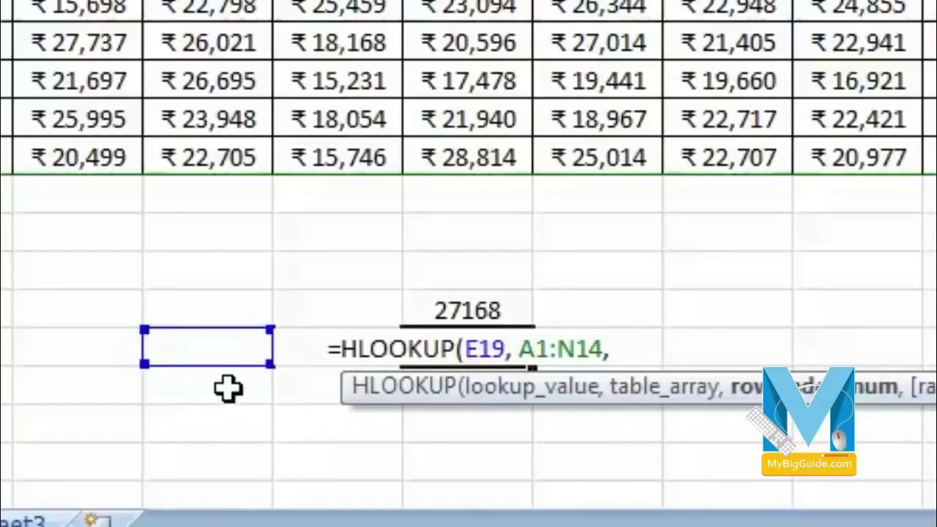
click(227, 389)
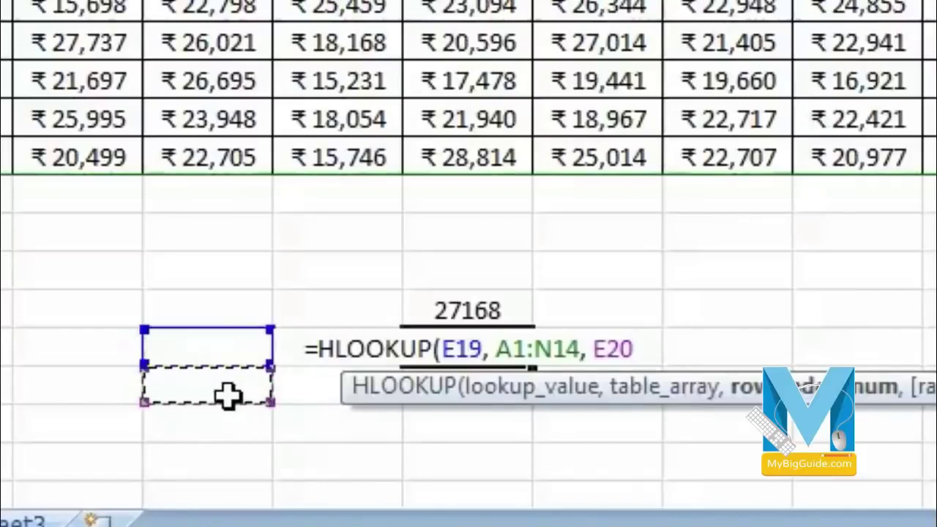
text(,)
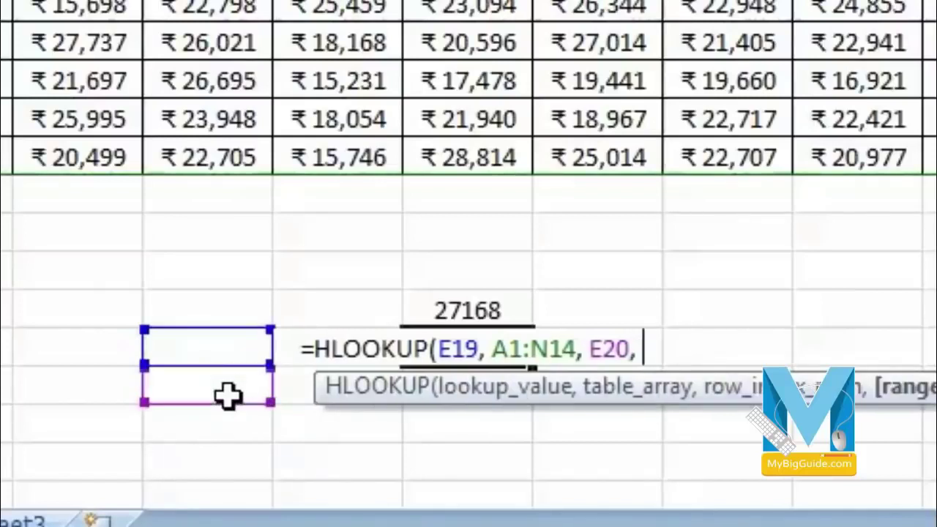
text( 0)
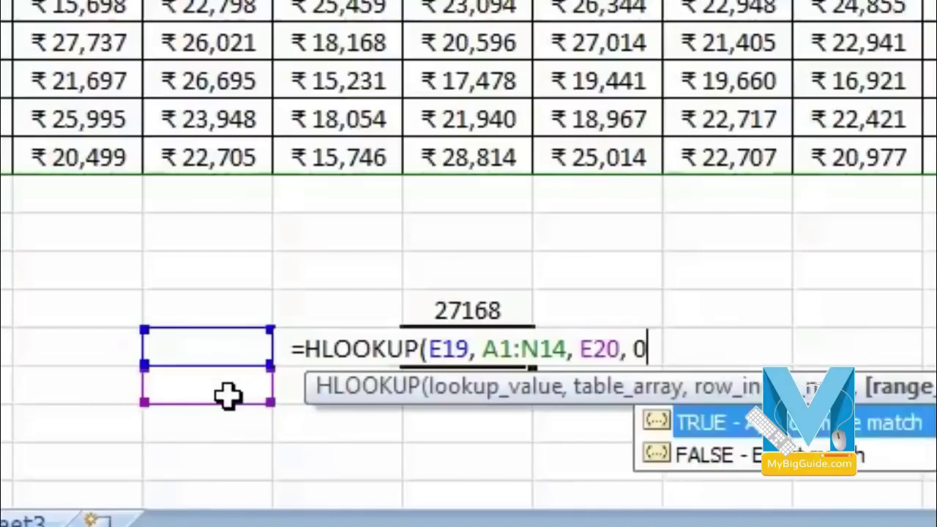
text())
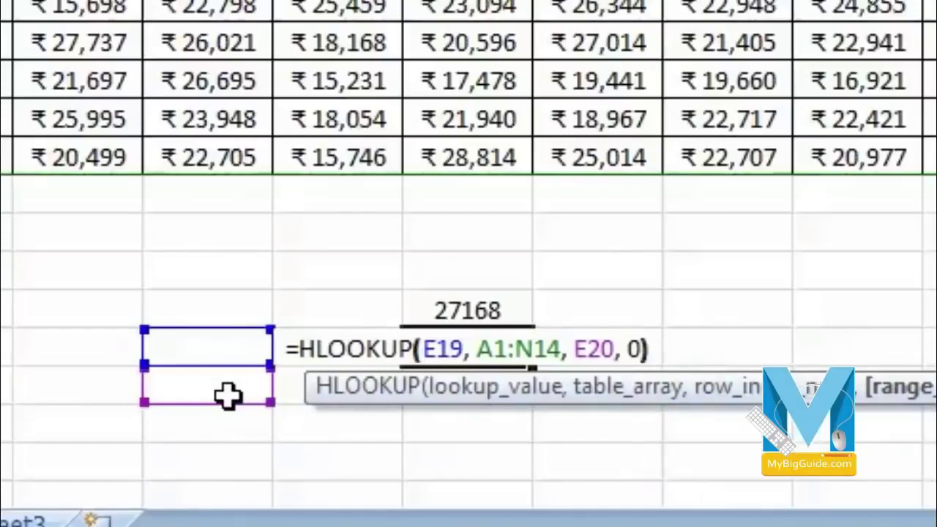
key(Return)
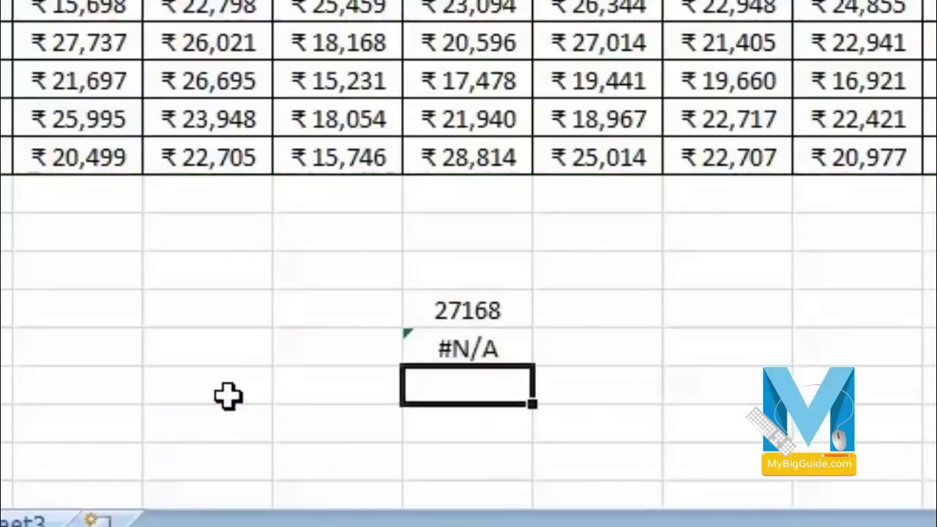
click(213, 343)
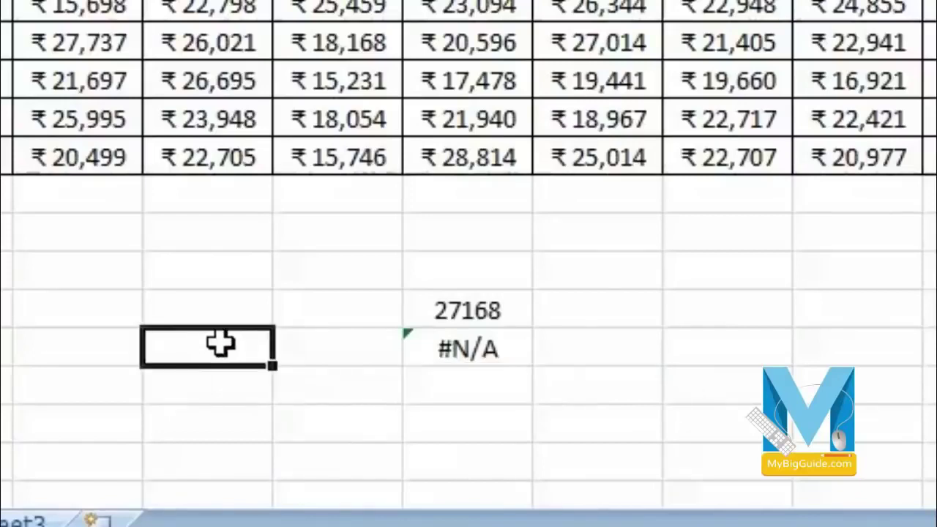
- Enter june in E19 and 8 in E20 so G19 returns 27168
text(june)
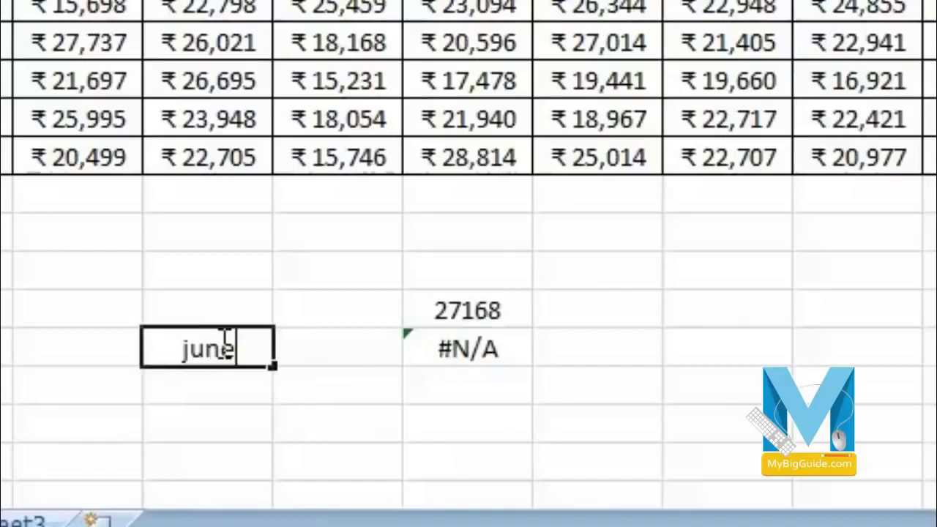
key(Return)
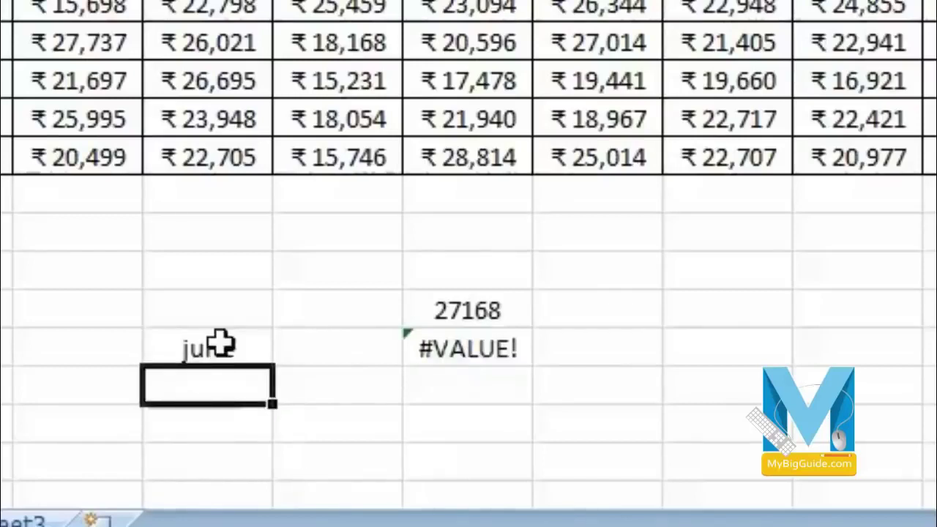
text(8)
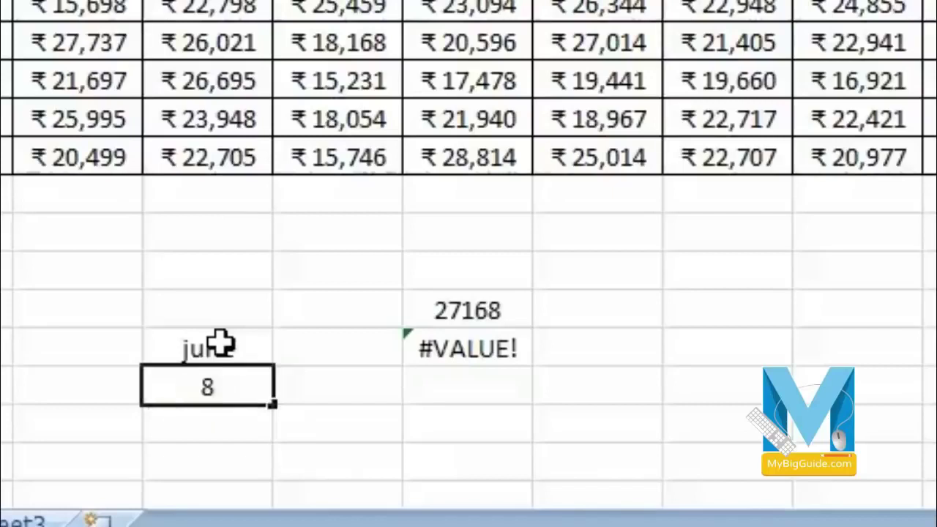
key(Return)
click(243, 387)
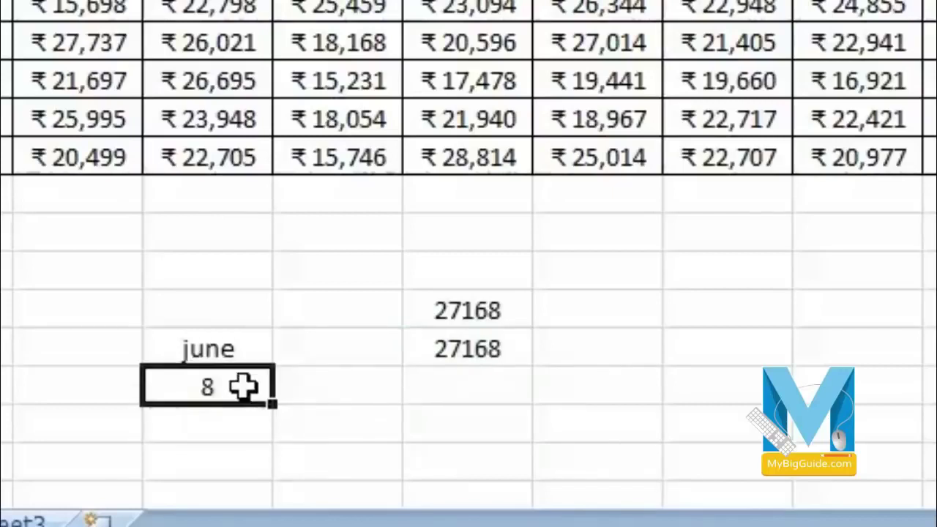
click(459, 347)
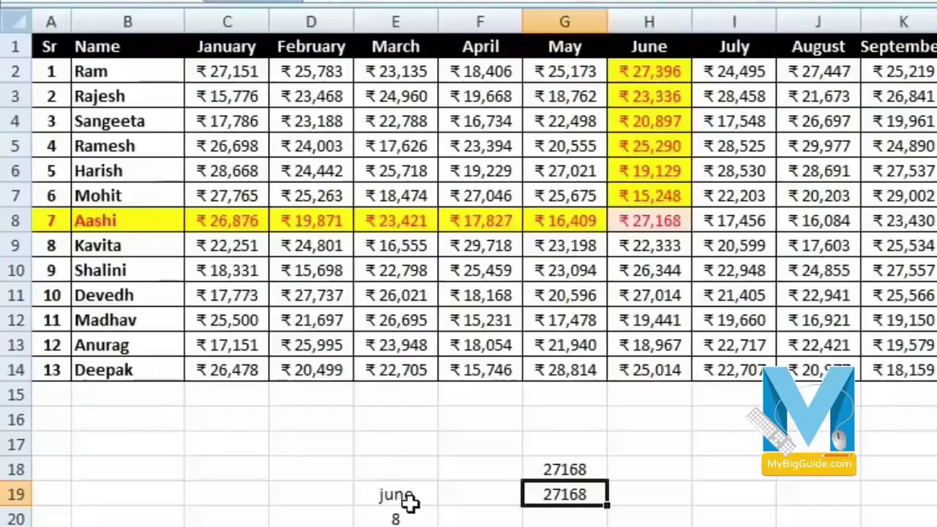
click(410, 500)
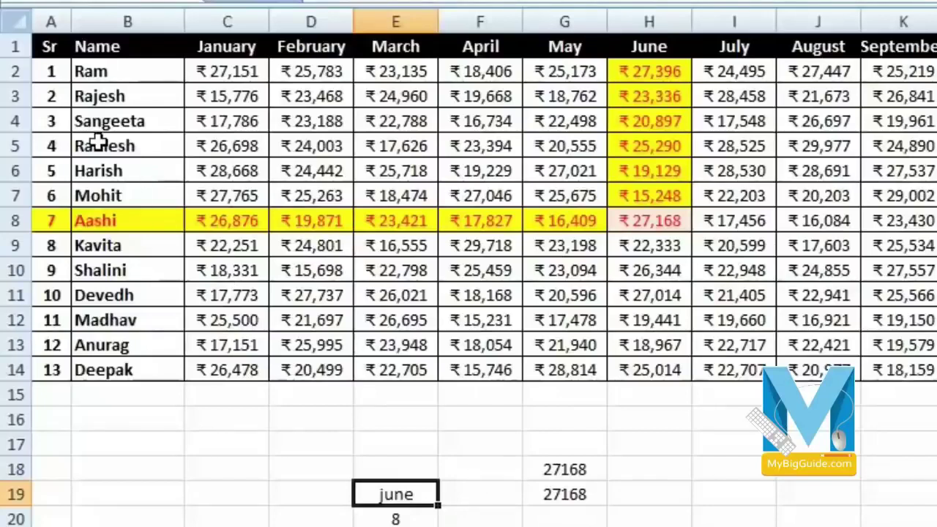
click(15, 47)
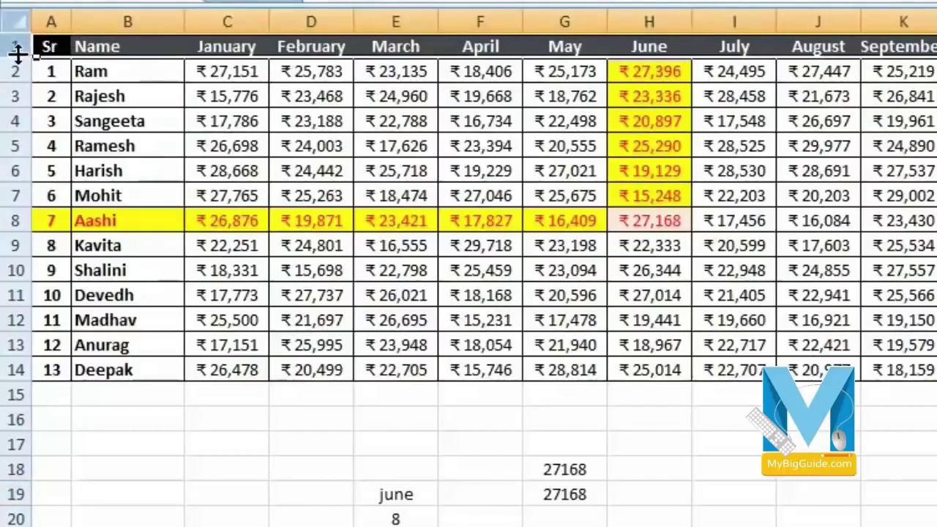
- Insert five blank rows above the monthly table
drag(15, 47, 12, 146)
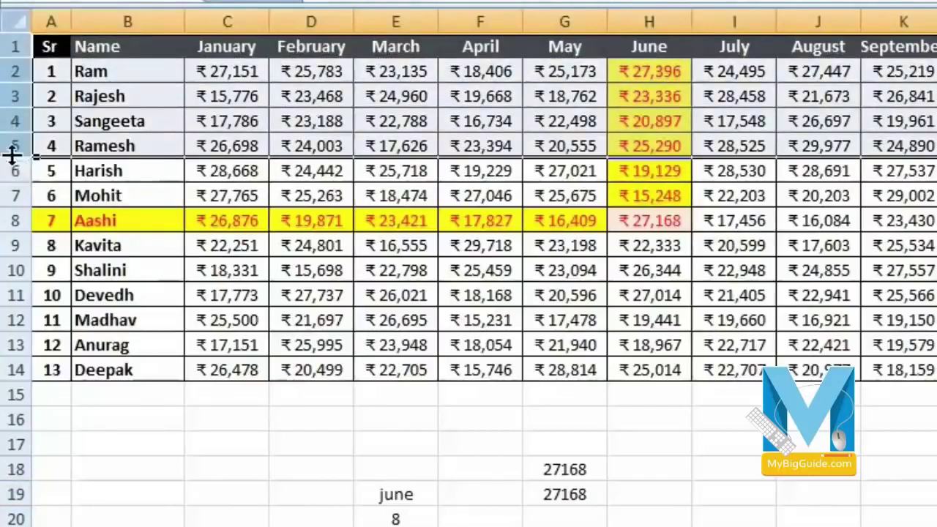
right_click(13, 154)
click(92, 283)
- Delete the leftover test values below the table and move to H23
click(861, 347)
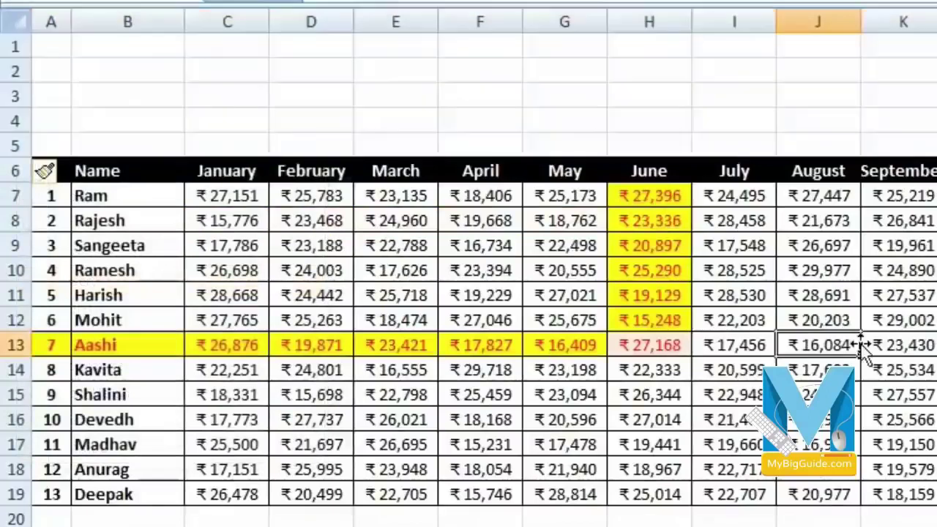
scroll(95, 132, down, 2)
scroll(94, 183, up, 2)
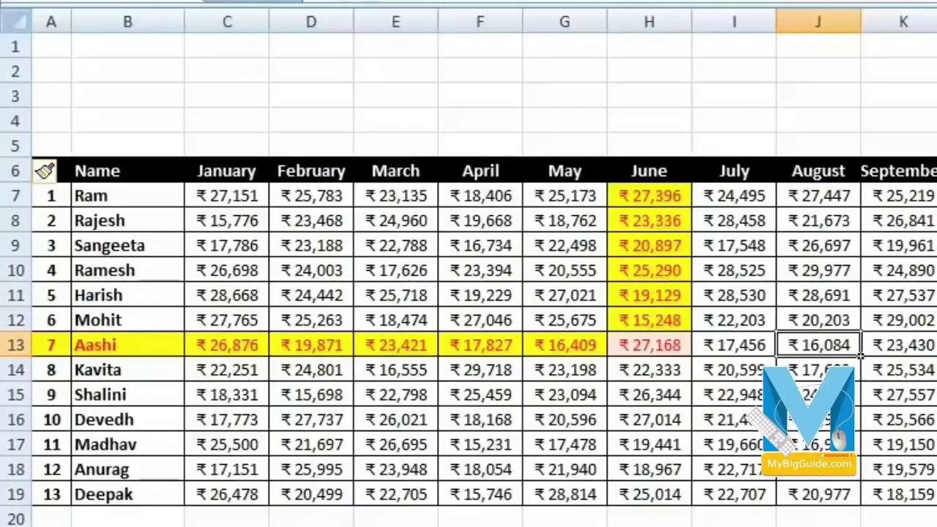
scroll(469, 264, down, 4)
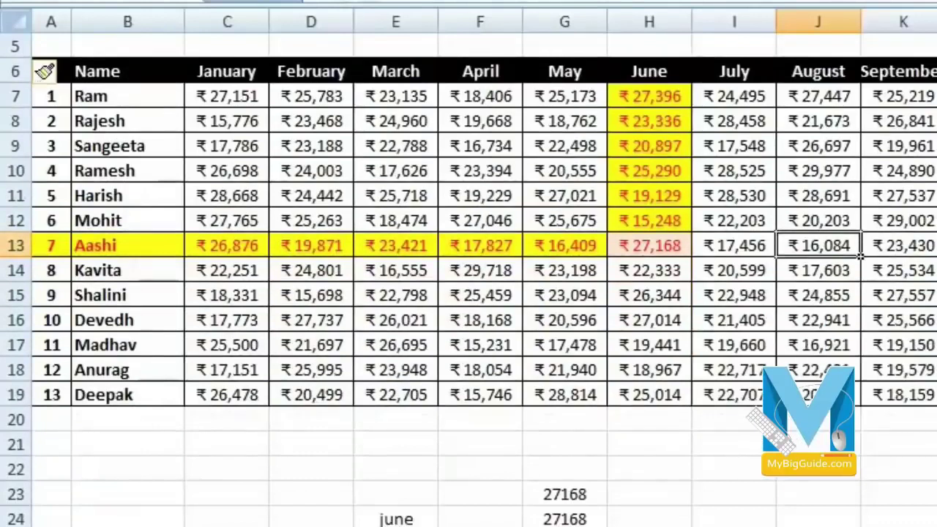
click(410, 526)
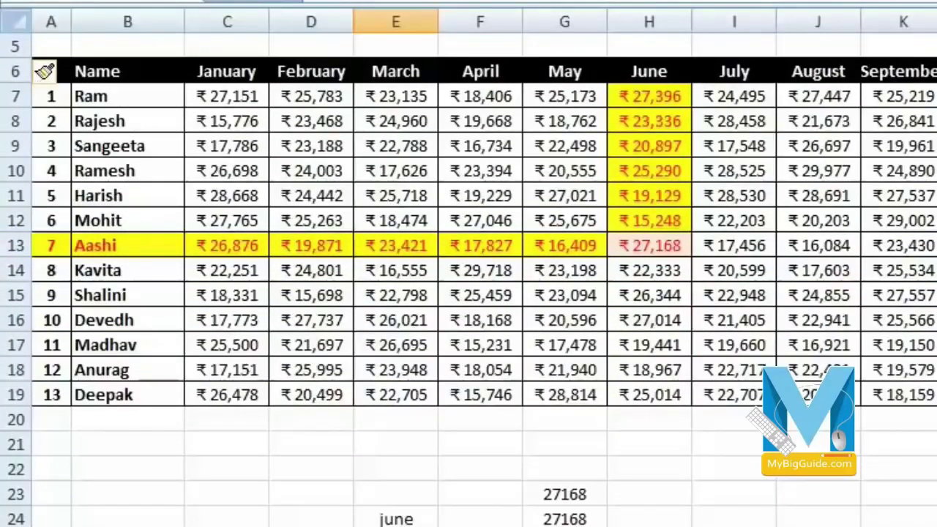
drag(350, 471, 570, 524)
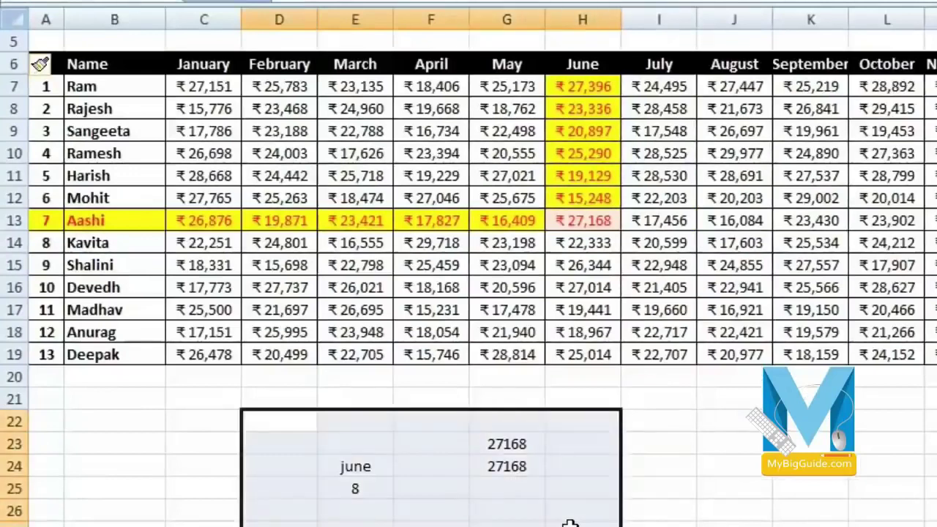
key(Delete)
key(Right)
key(Down)
key(Right)
key(Right)
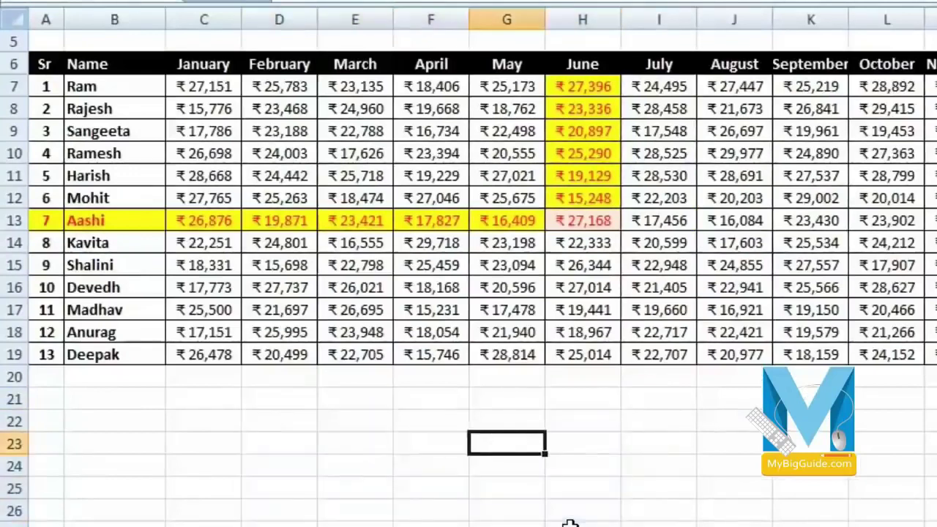
key(Right)
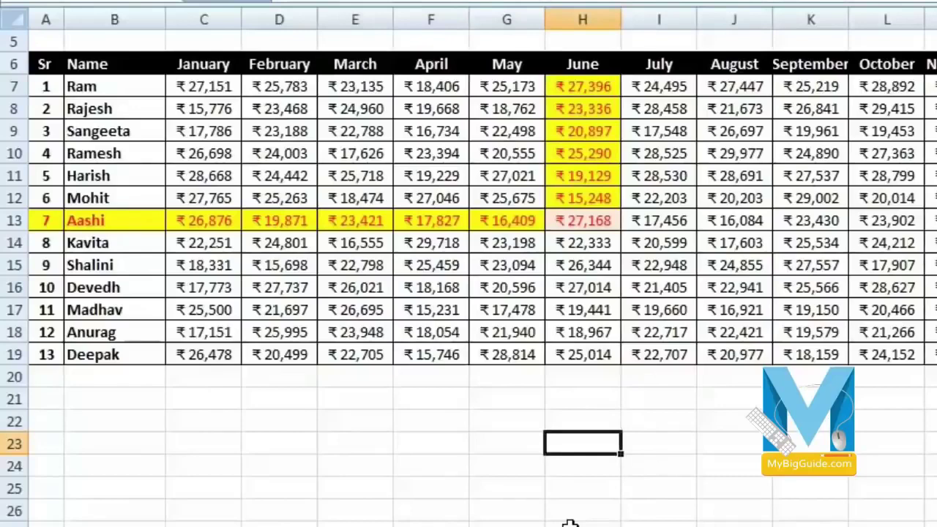
- Enter =HLOOKUP("june", A6:N19, 8, 0) in H23, returning 27168
text(=)
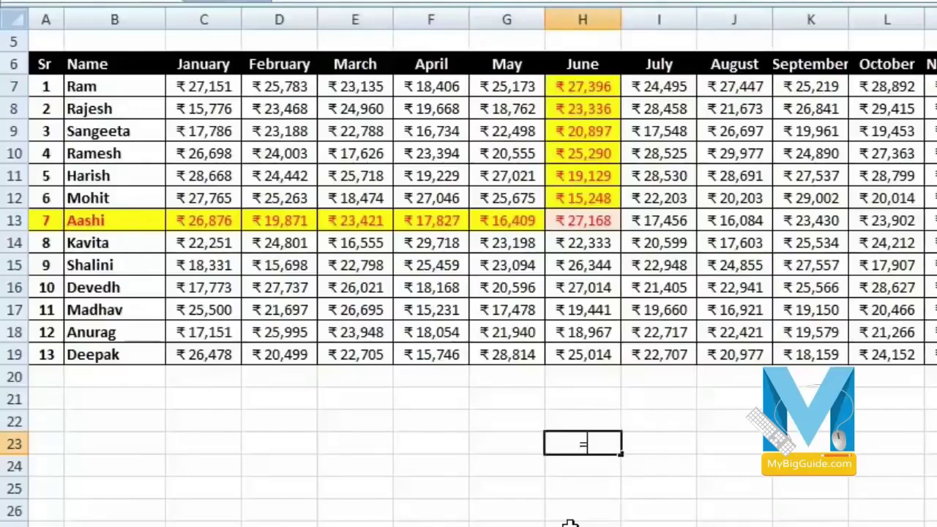
text(hl)
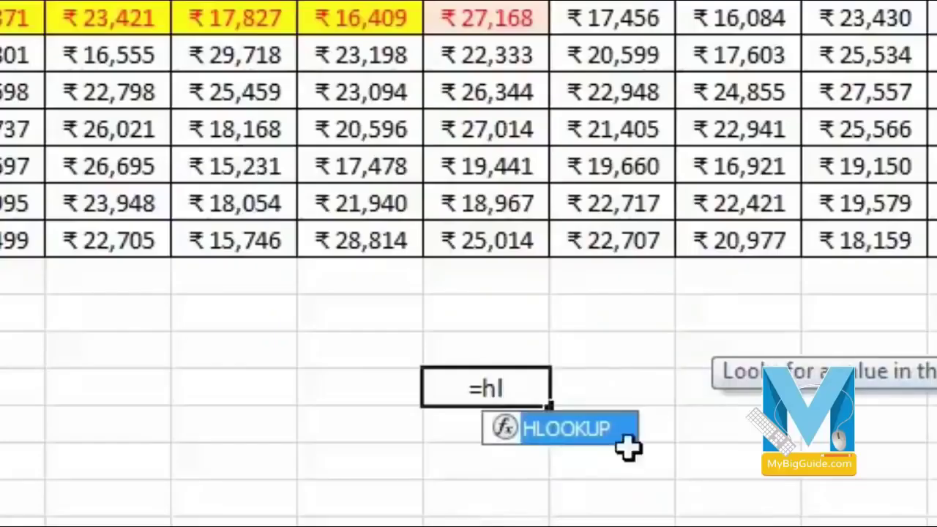
double_click(593, 438)
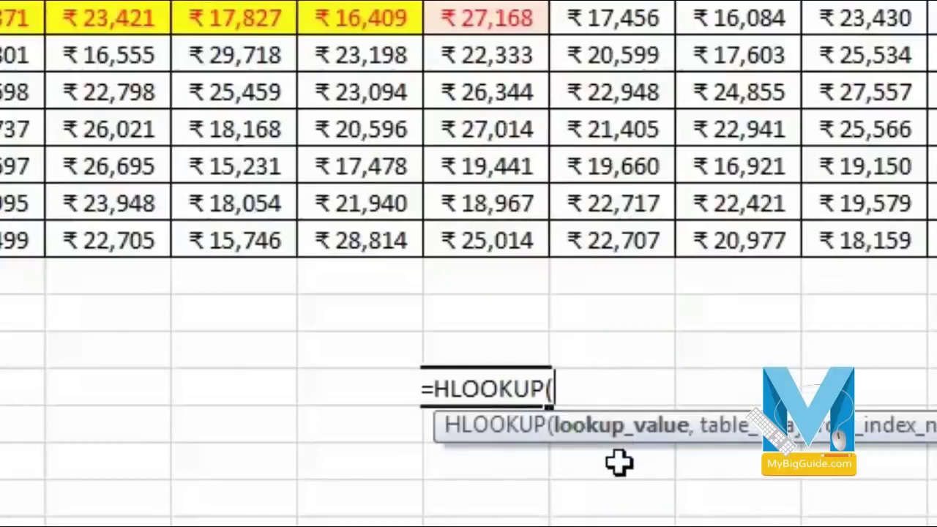
text("junr)
key(BackSpace)
text(e",)
drag(0, 0, 936, 240)
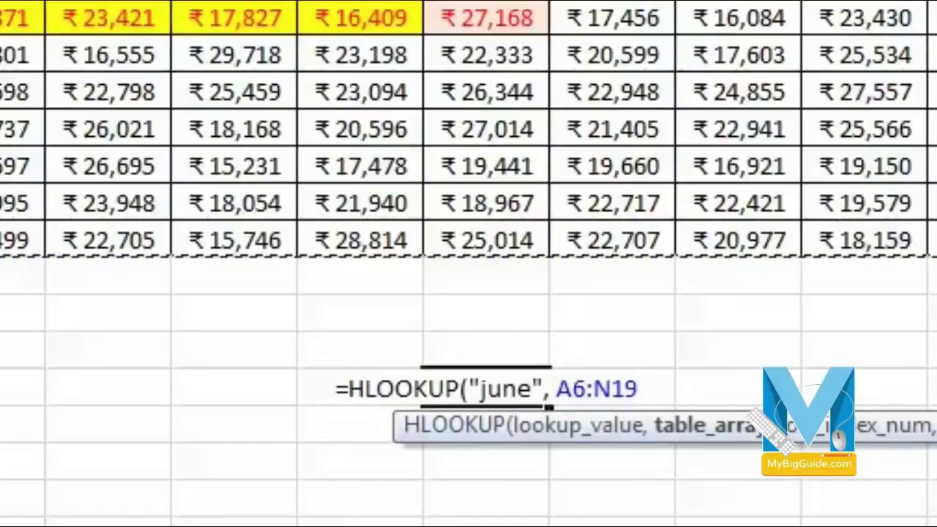
text(,)
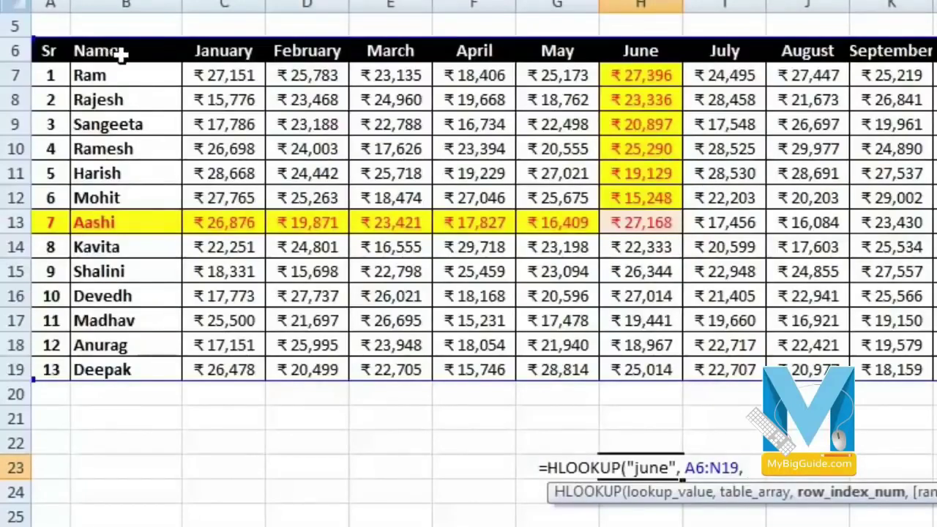
scroll(131, 88, up, 2)
scroll(125, 29, down, 2)
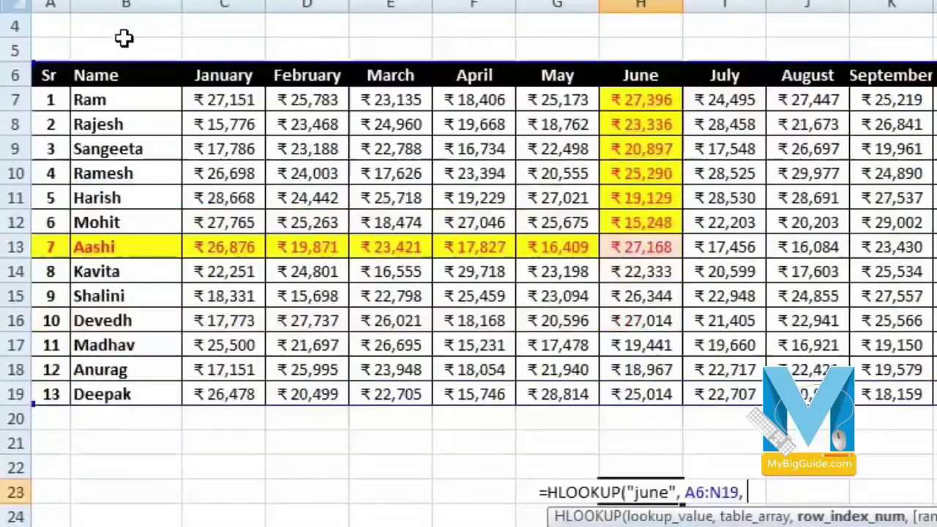
scroll(119, 97, up, 1)
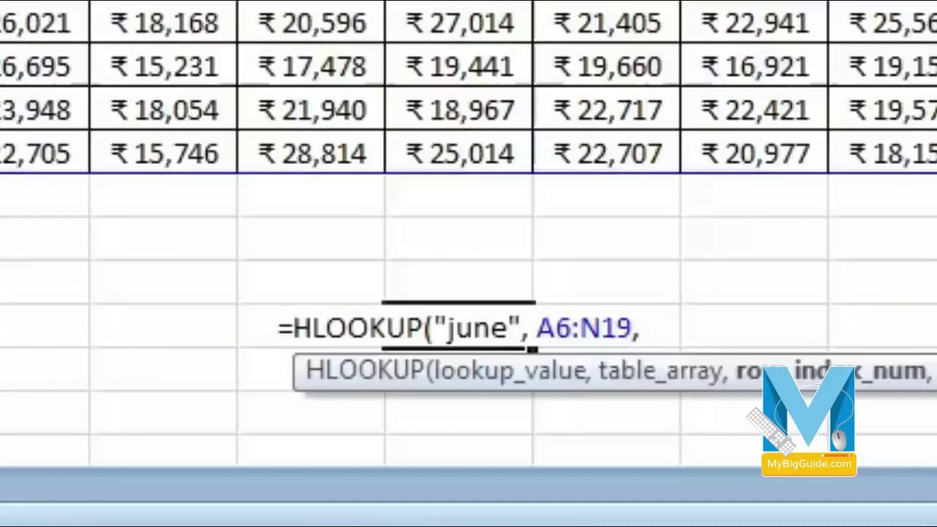
text(8,)
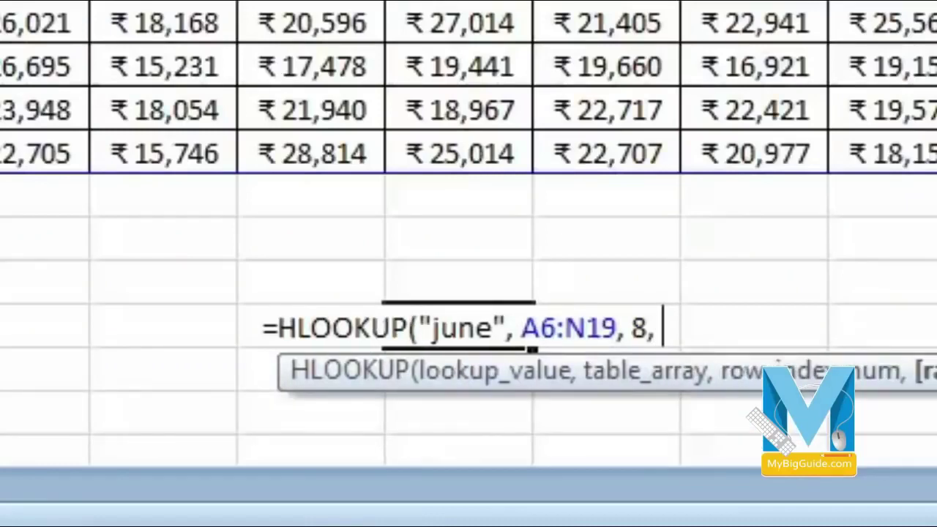
text( 0)
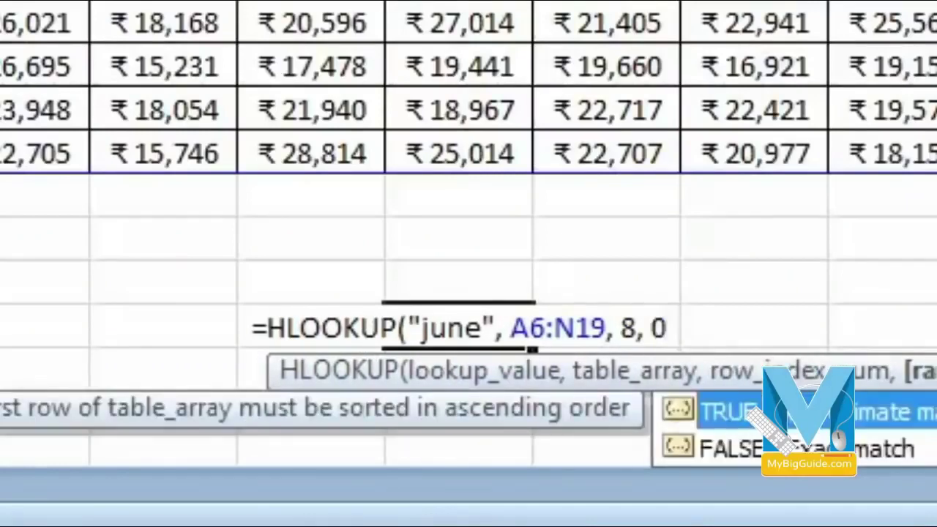
text())
key(Return)
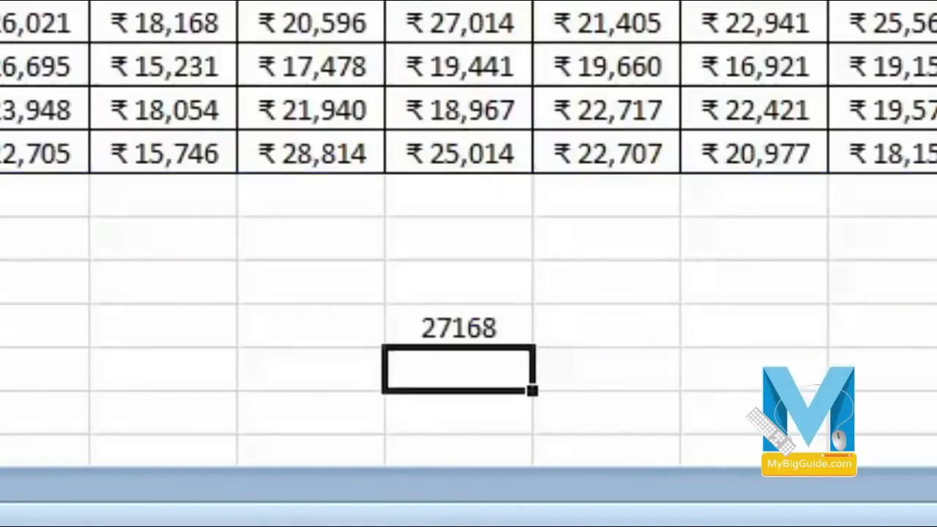
click(435, 328)
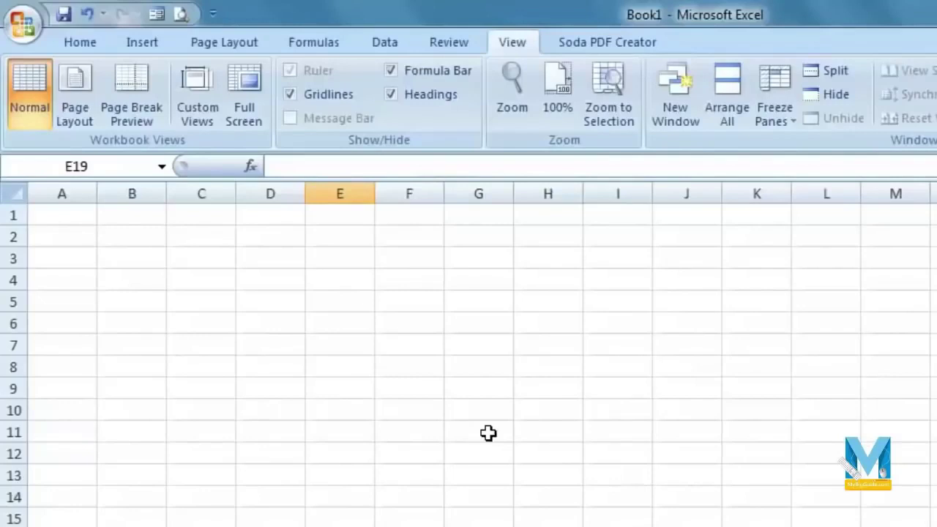
- Tick 'Show Developer tab in the Ribbon' in Excel Options and confirm
click(19, 27)
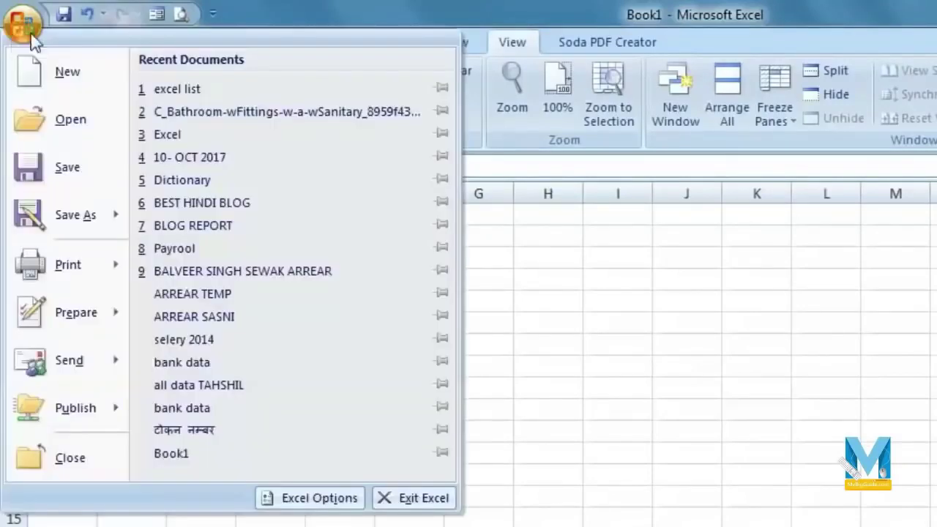
click(306, 500)
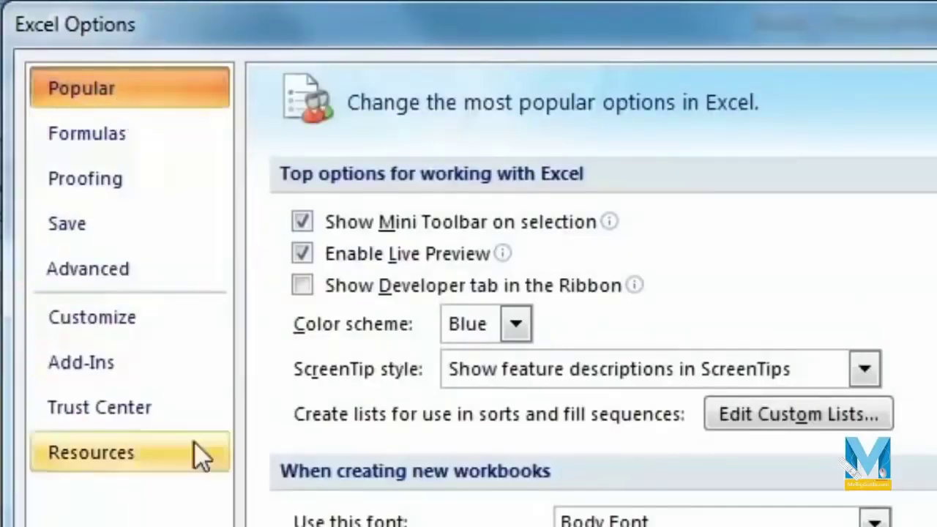
click(302, 285)
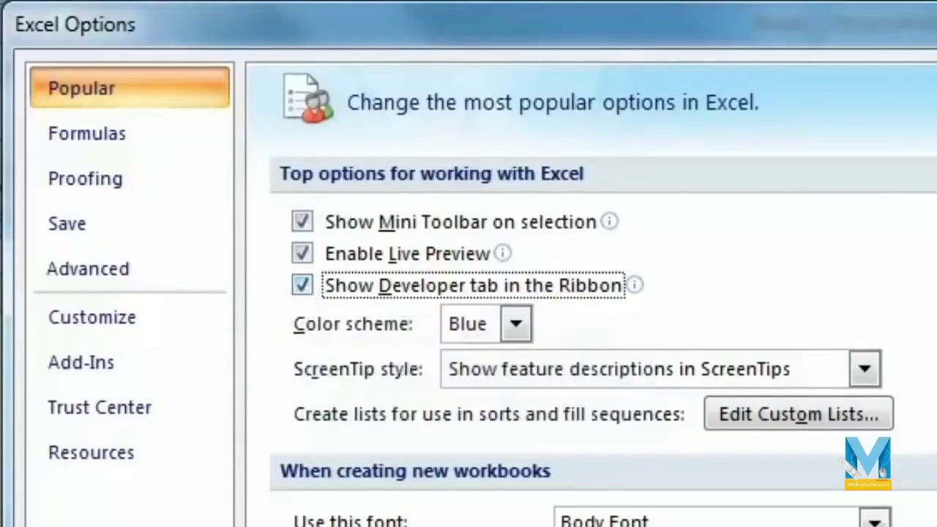
click(642, 478)
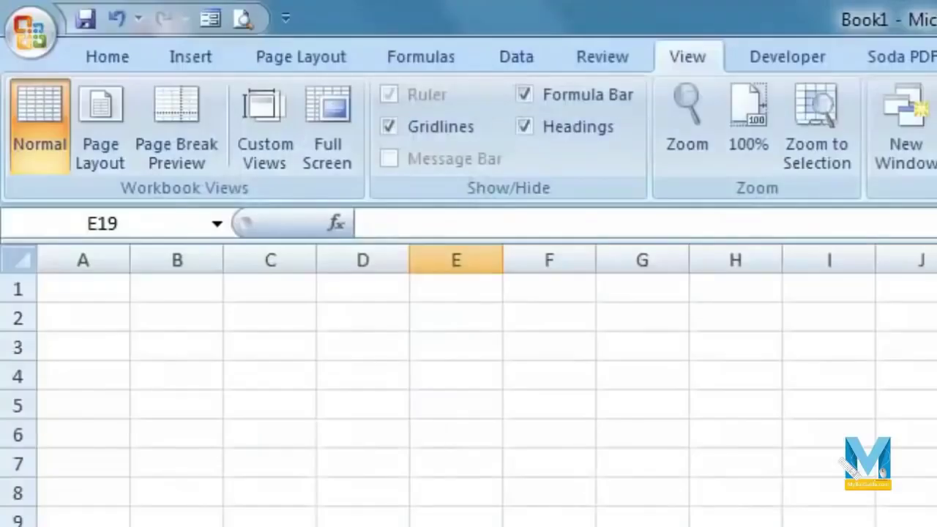
- Turn on Use Relative References on the Developer tab
click(788, 63)
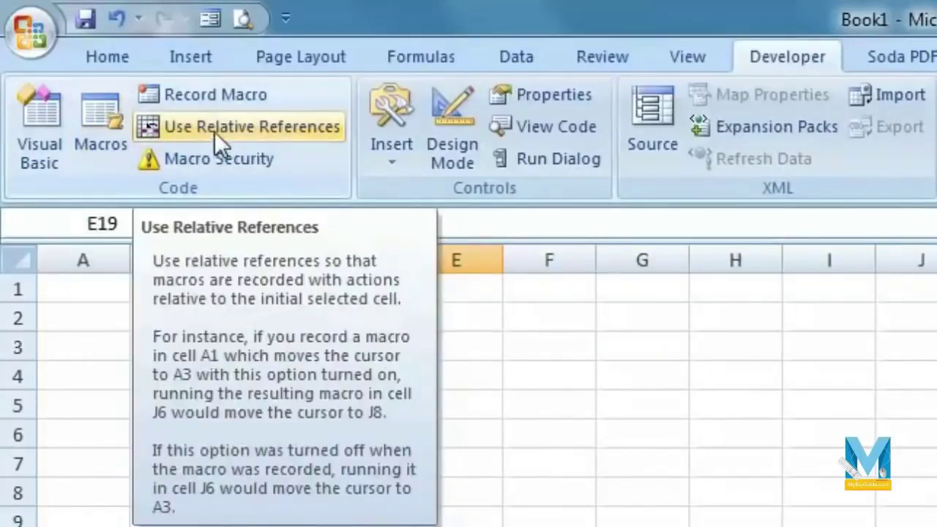
click(215, 132)
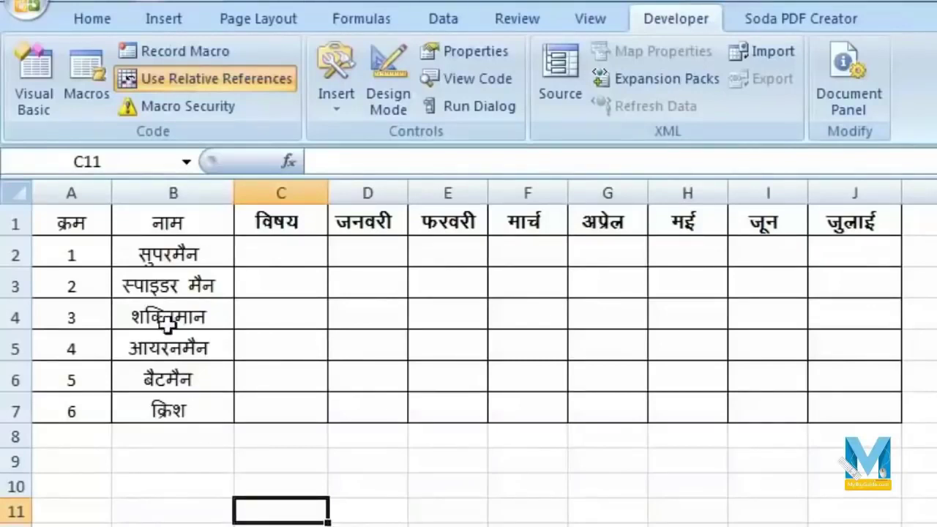
- Start recording Macro5 from cell A2 with the shortcut Ctrl+Shift+N
click(191, 261)
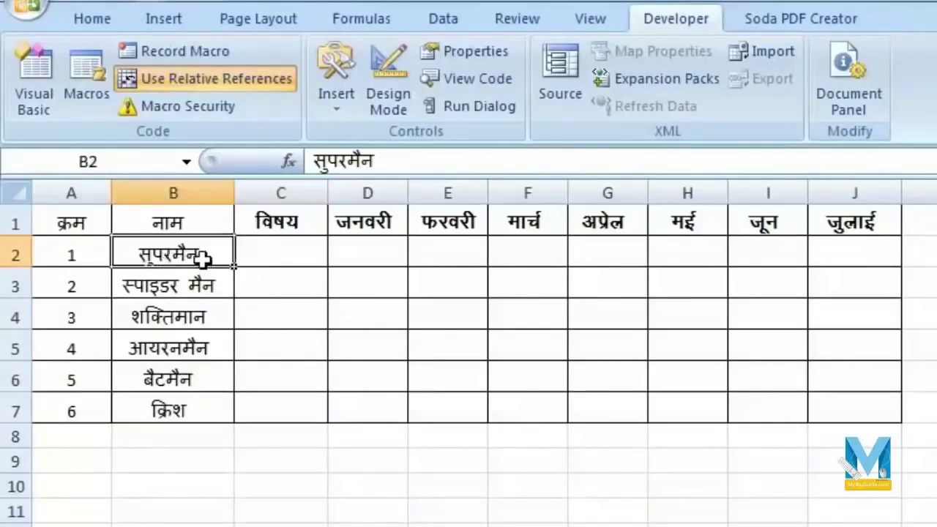
click(60, 252)
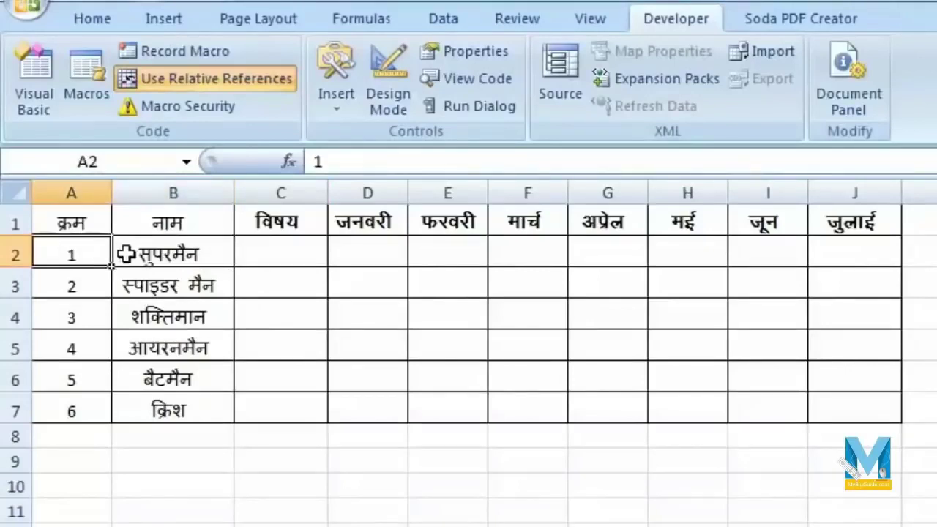
click(186, 50)
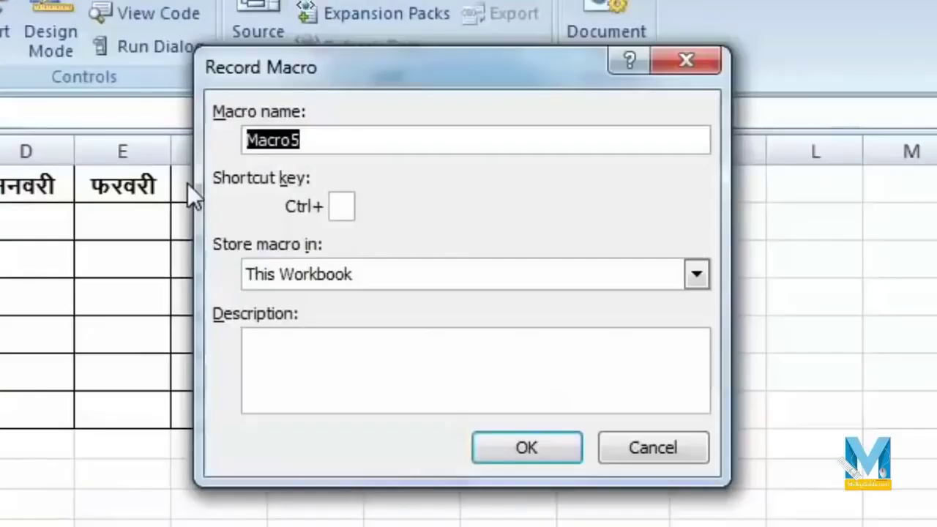
click(323, 143)
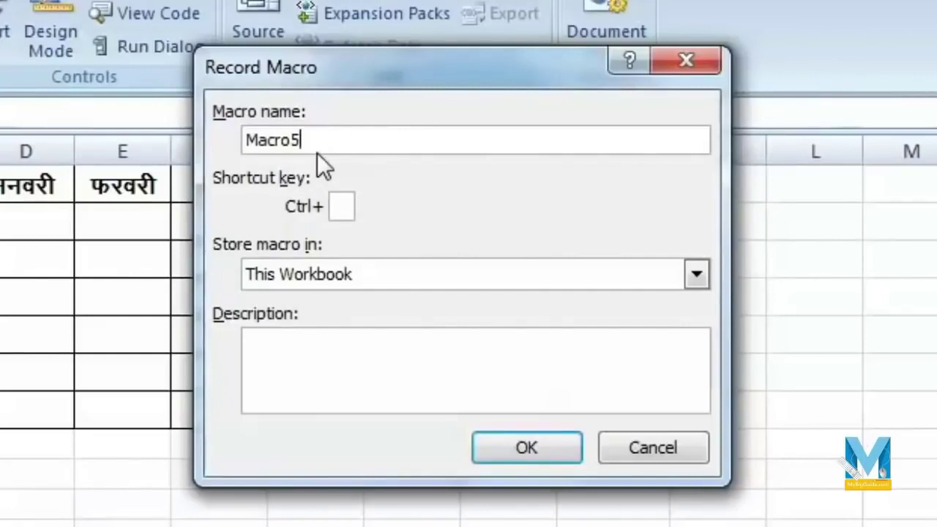
double_click(268, 142)
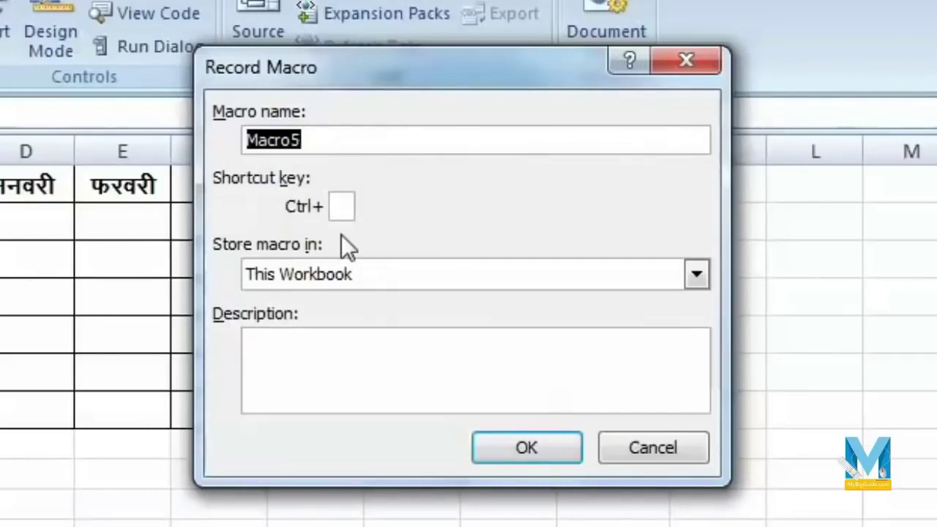
key(Tab)
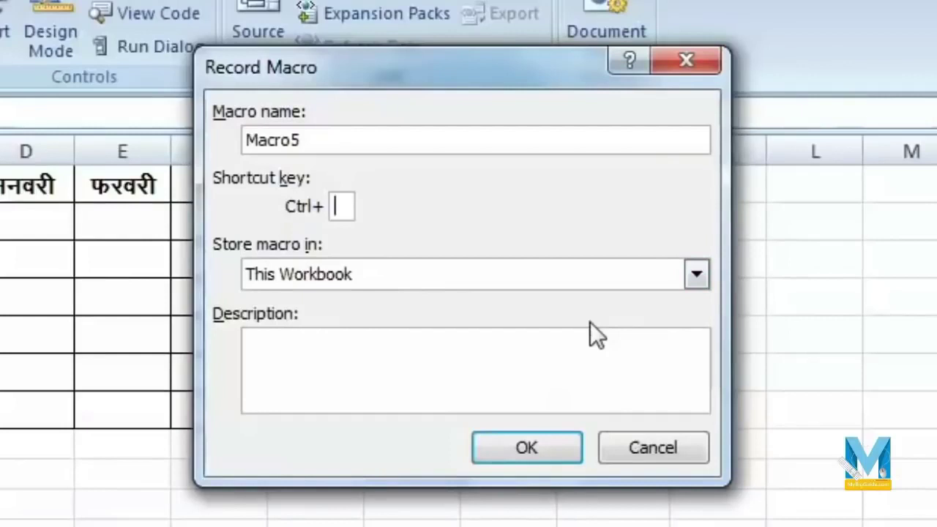
key(shift+n)
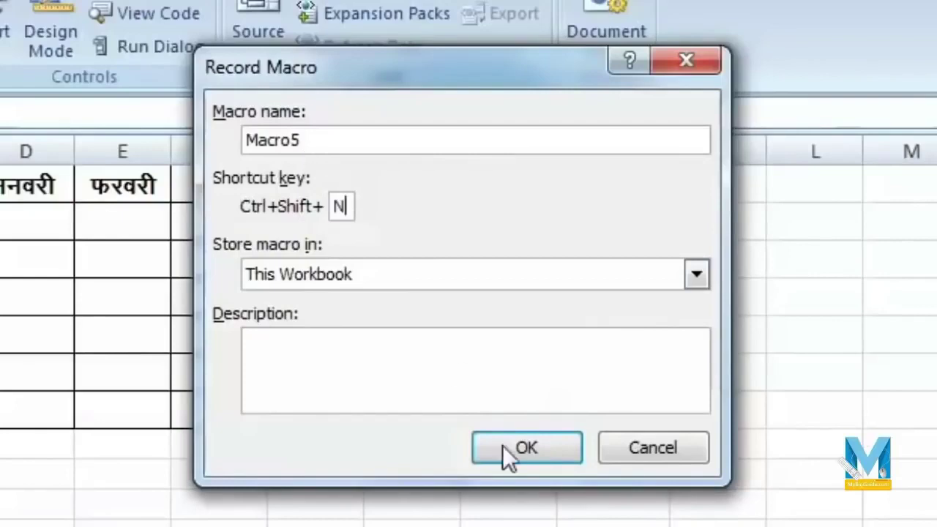
click(529, 449)
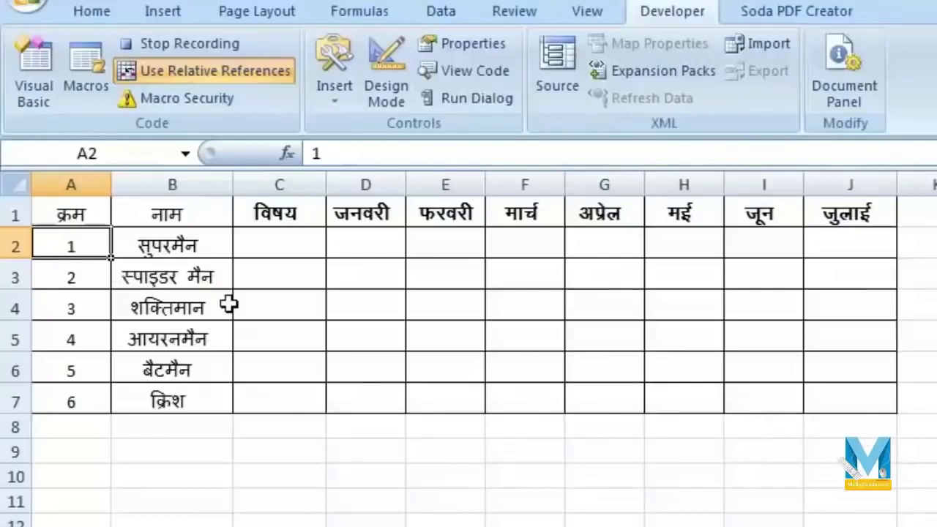
- Insert five blank rows (rows 3–7) below सुपरमैन
click(99, 276)
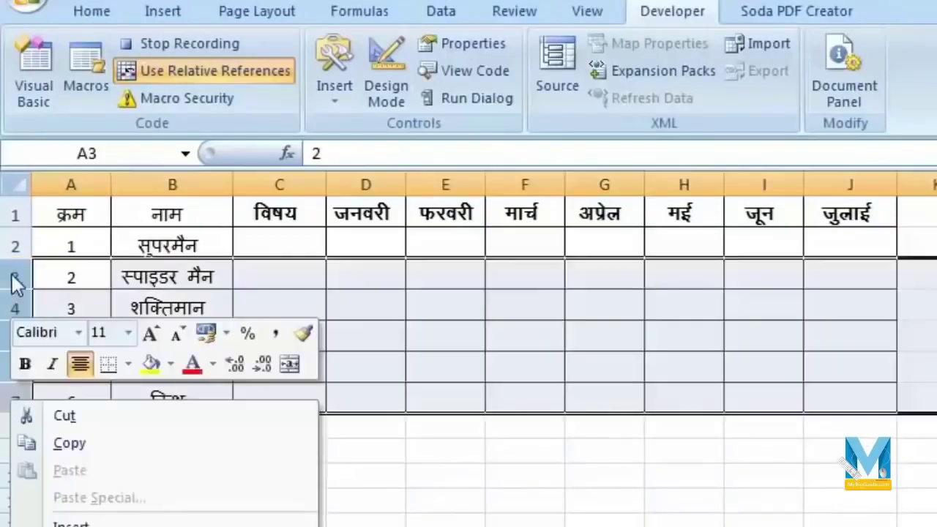
click(11, 272)
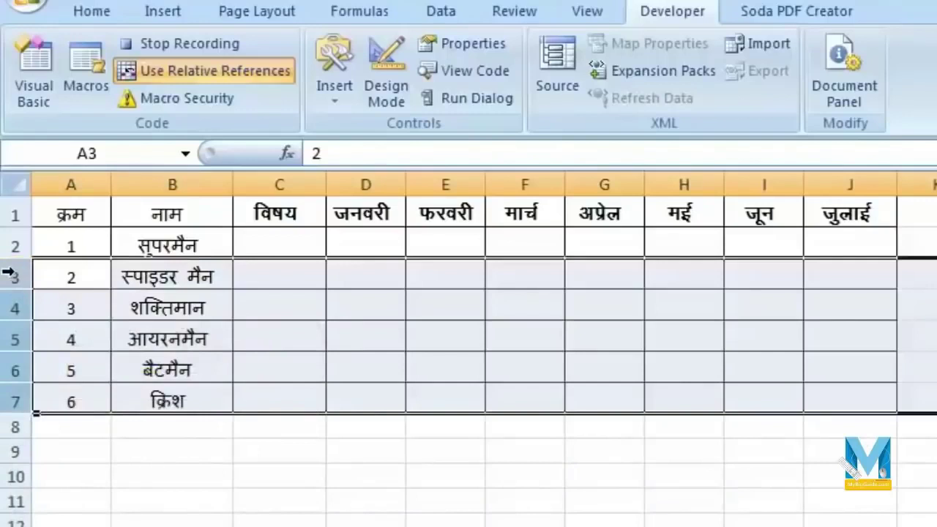
right_click(18, 397)
click(125, 515)
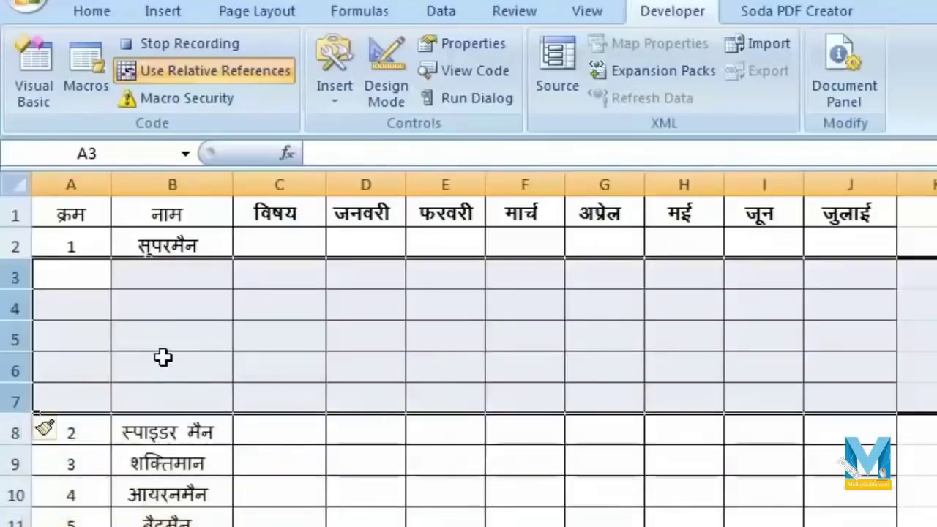
- Enter गणित, विज्ञान, अंग्रेजी, हिंदी, कंप्यूटर and योग down C2:C7
click(295, 246)
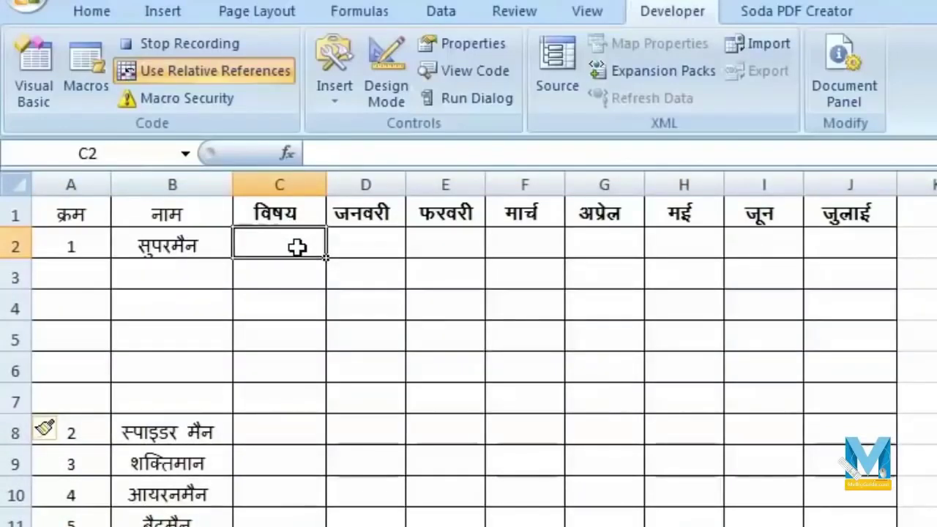
text(x.kfr)
key(Return)
text(foKku)
key(Return)
text(vaxzsth)
key(Return)
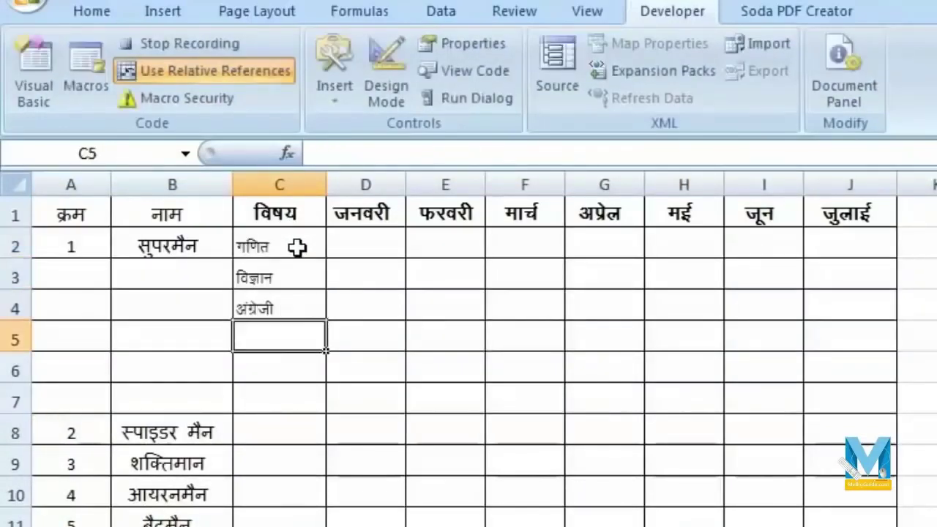
text(fganh)
key(Return)
text(daI;wVj)
key(Return)
text(;ksx)
key(Tab)
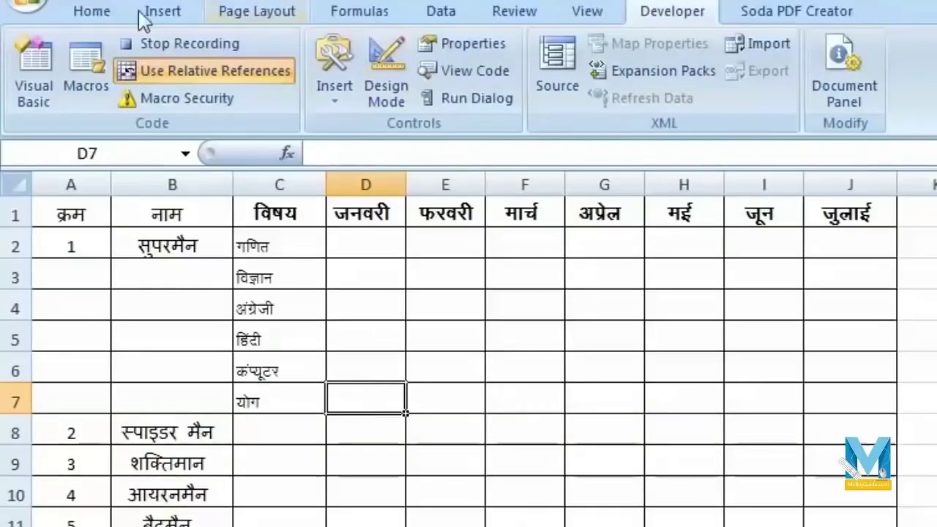
- Put =SUM(D2:D6) in D7 and fill it right through J7
click(90, 12)
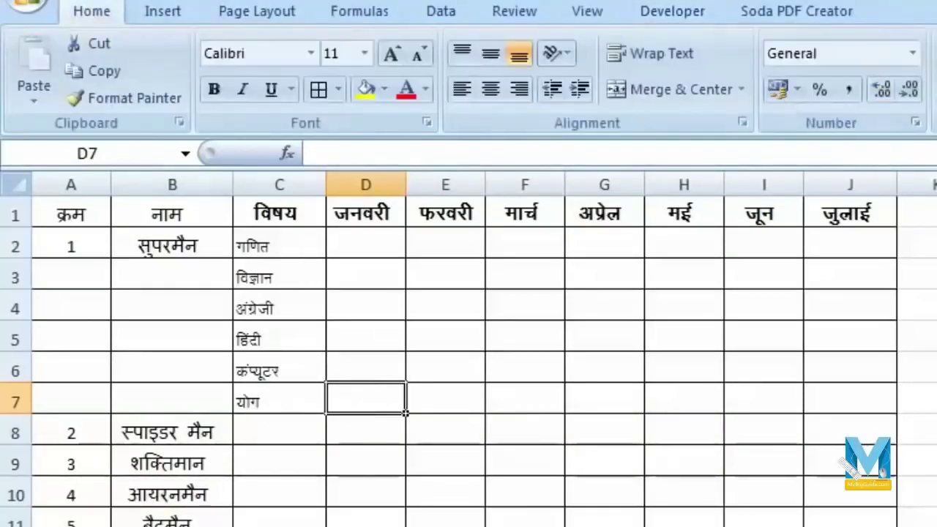
text(=SUM())
key(Left)
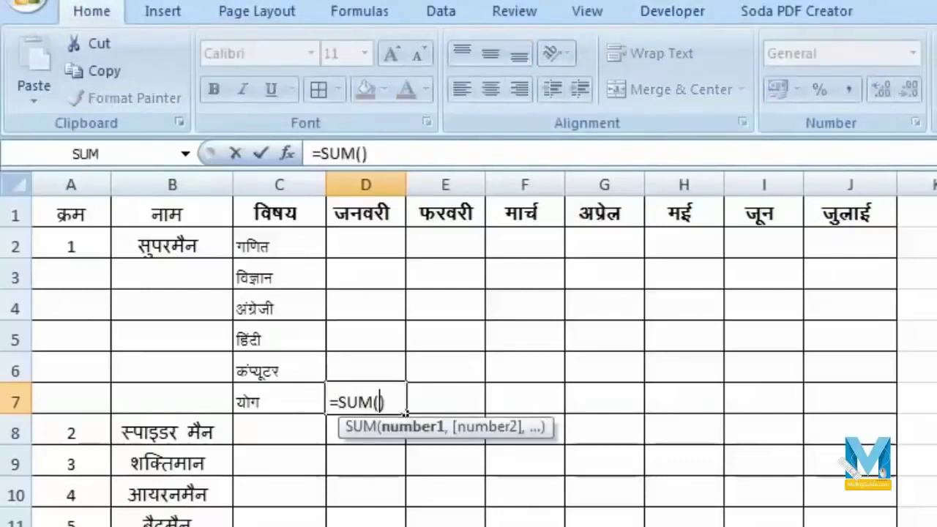
drag(364, 249, 372, 364)
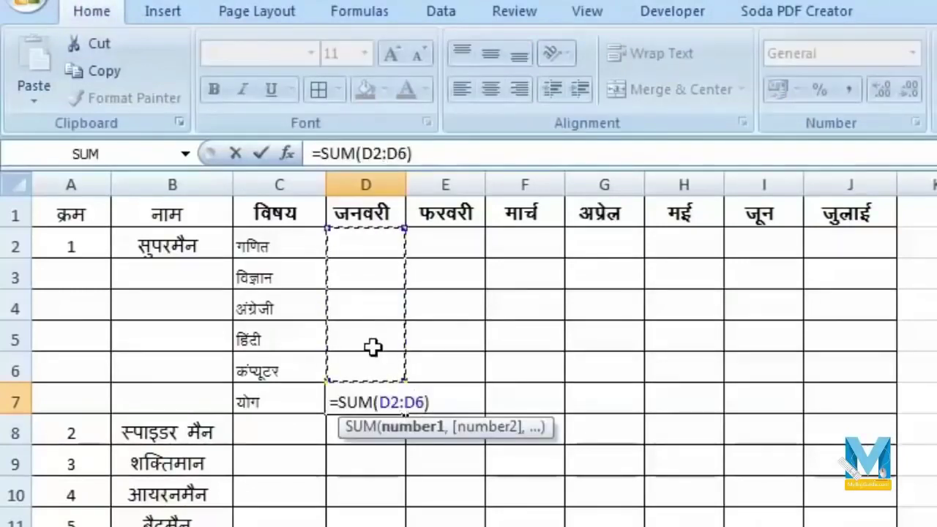
key(Return)
click(363, 418)
click(361, 407)
drag(405, 414, 832, 429)
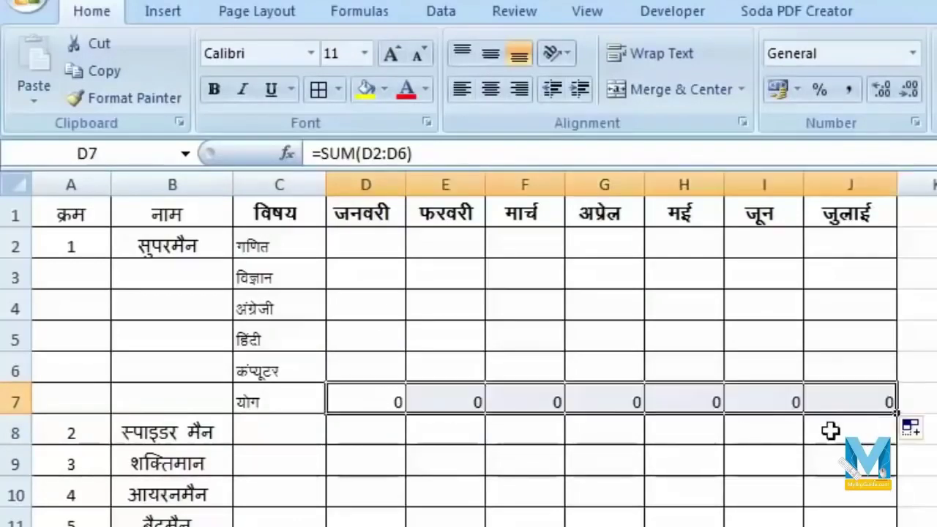
- Make the total row A7:J7 bold, larger, with grey fill
click(43, 399)
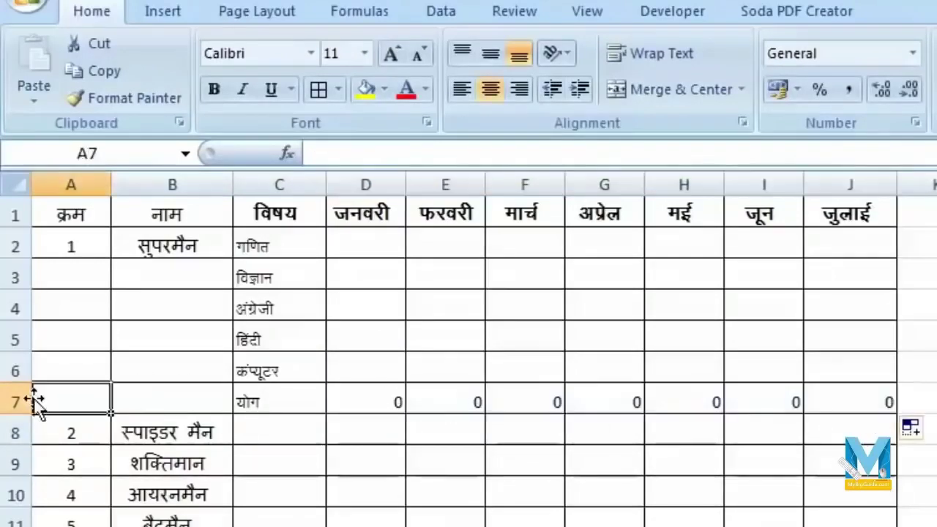
drag(93, 398, 842, 404)
click(391, 53)
click(391, 53)
click(215, 89)
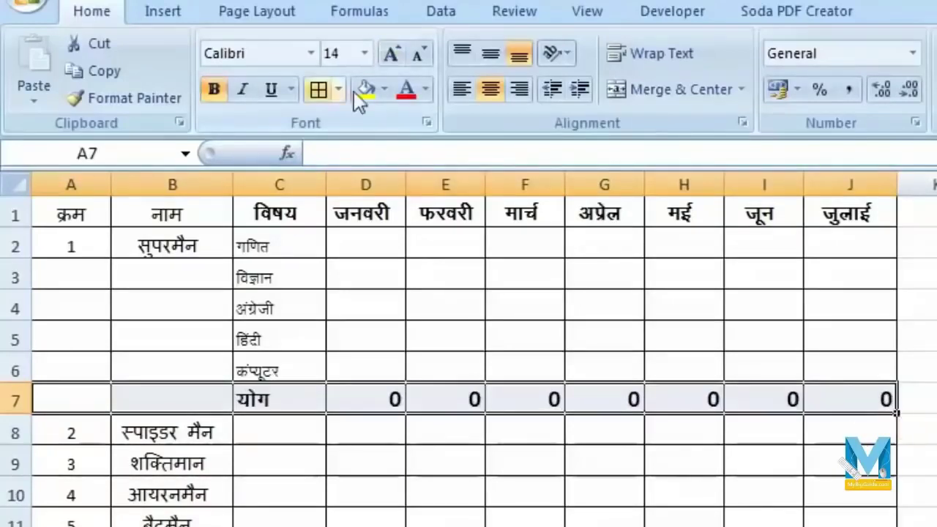
click(384, 89)
click(359, 189)
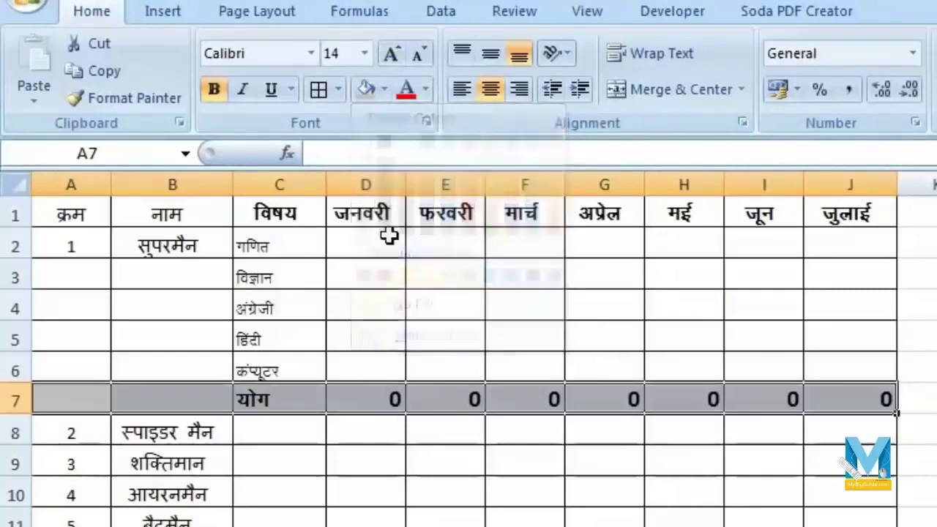
- Enlarge the subject names in C2:C6 to size 14
drag(279, 245, 286, 370)
click(393, 53)
click(393, 53)
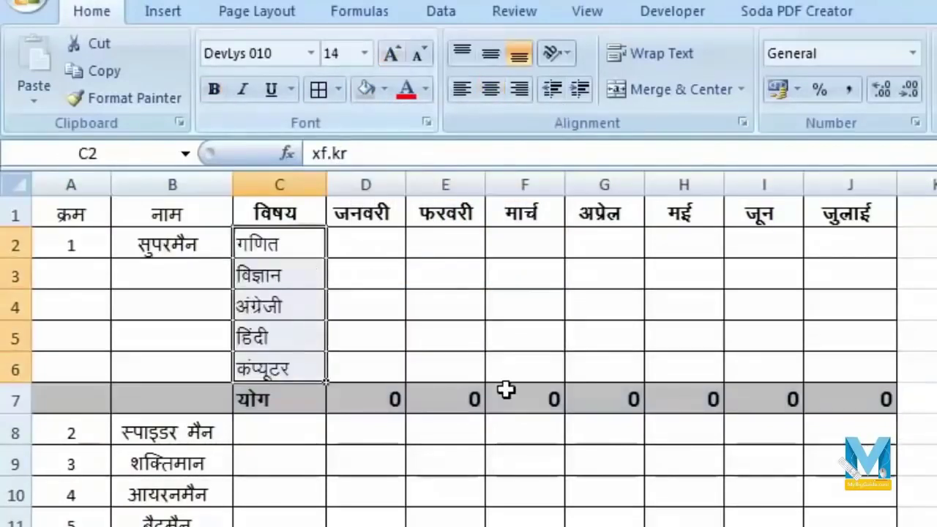
click(630, 401)
click(853, 400)
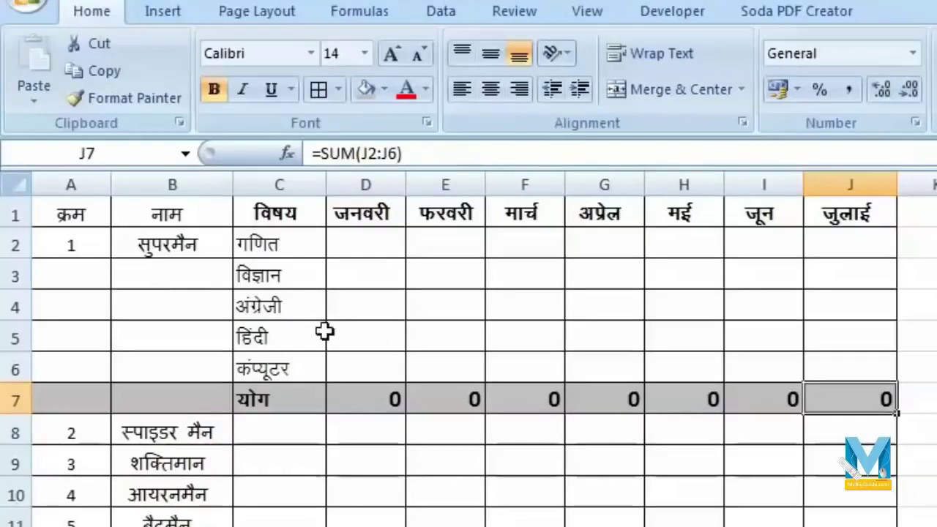
click(695, 15)
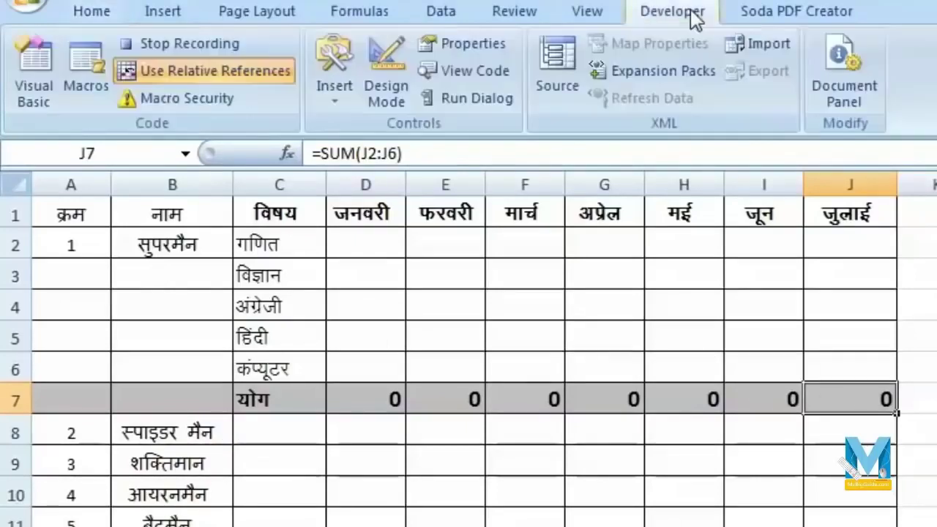
- Stop recording, select A8, and open the Macro dialog with Alt+F8
click(187, 45)
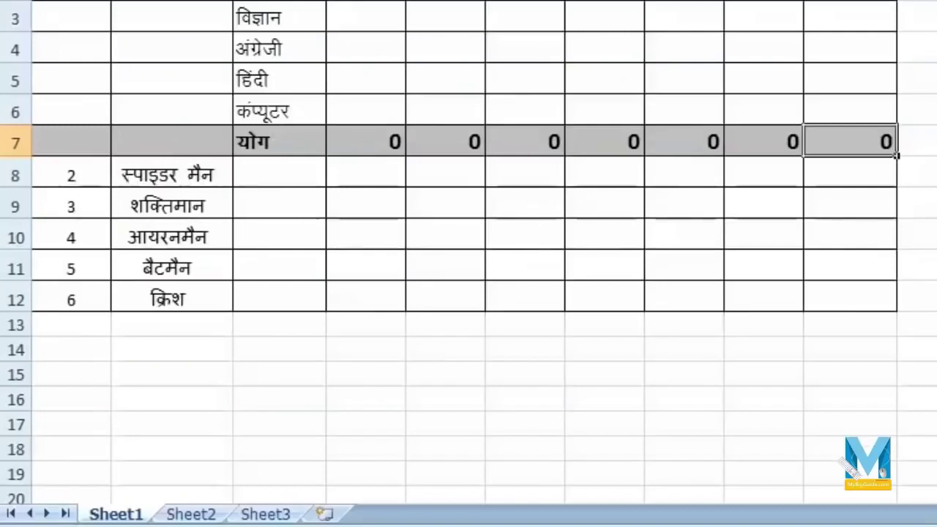
click(76, 174)
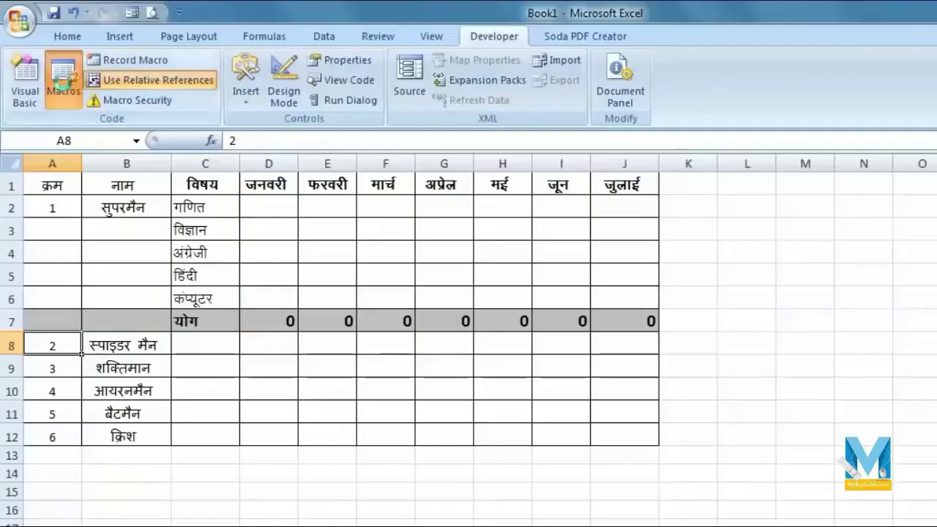
key(alt+F8)
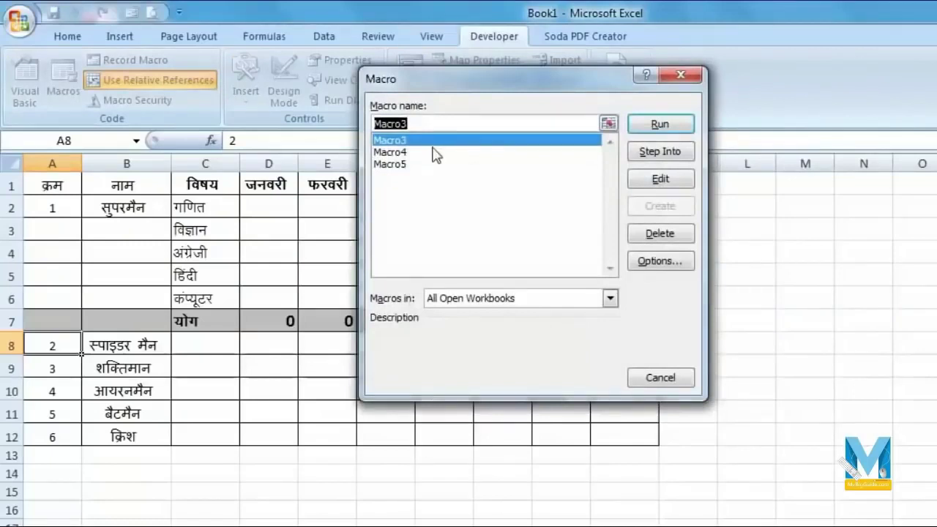
- Run Macro5 for स्पाइडर मैन's row and then शक्तिमान's row at A14
click(405, 166)
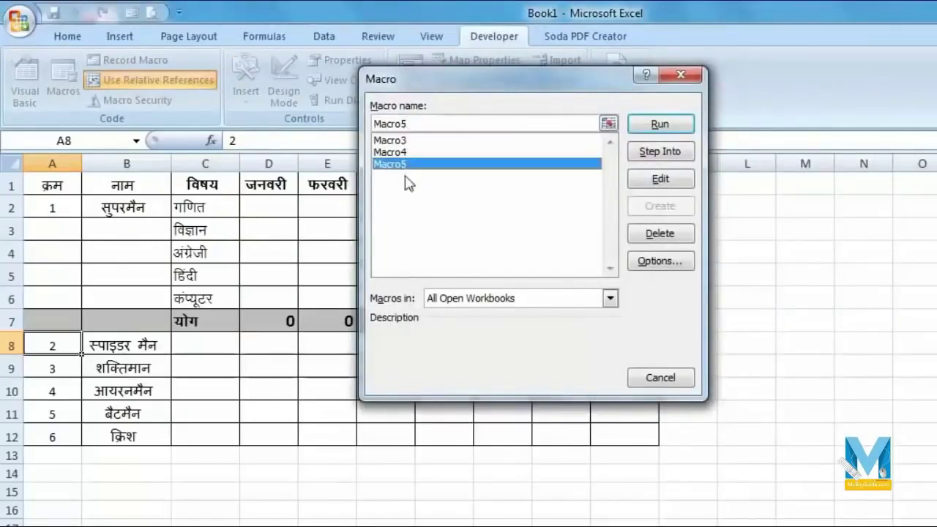
click(660, 125)
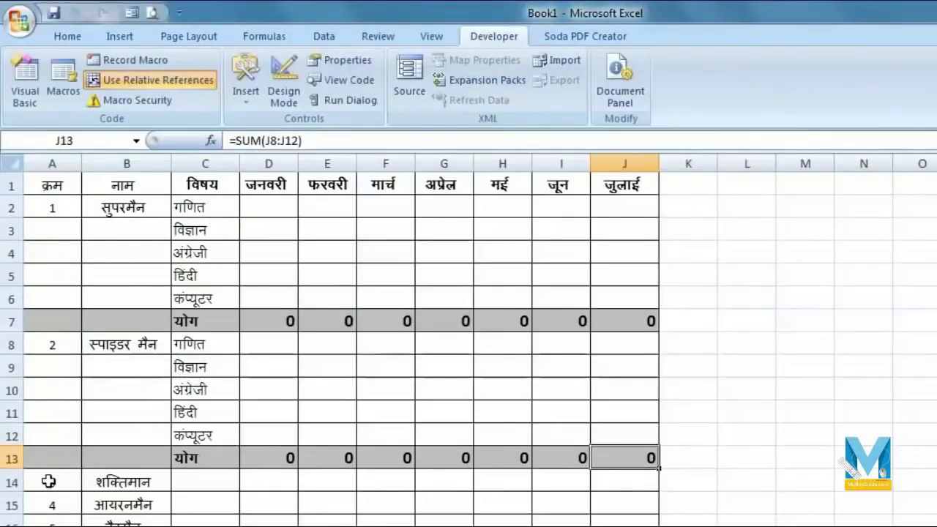
scroll(48, 481, down, 1)
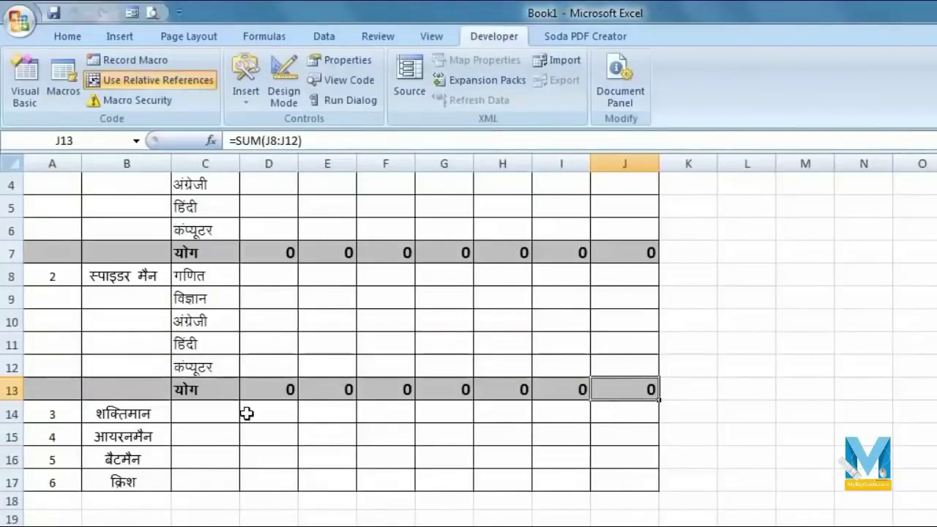
click(69, 413)
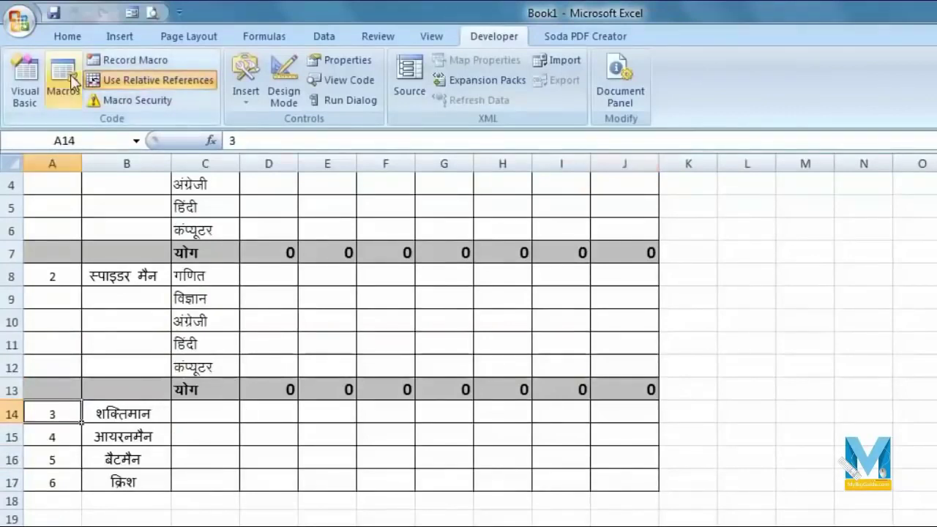
click(63, 82)
click(407, 164)
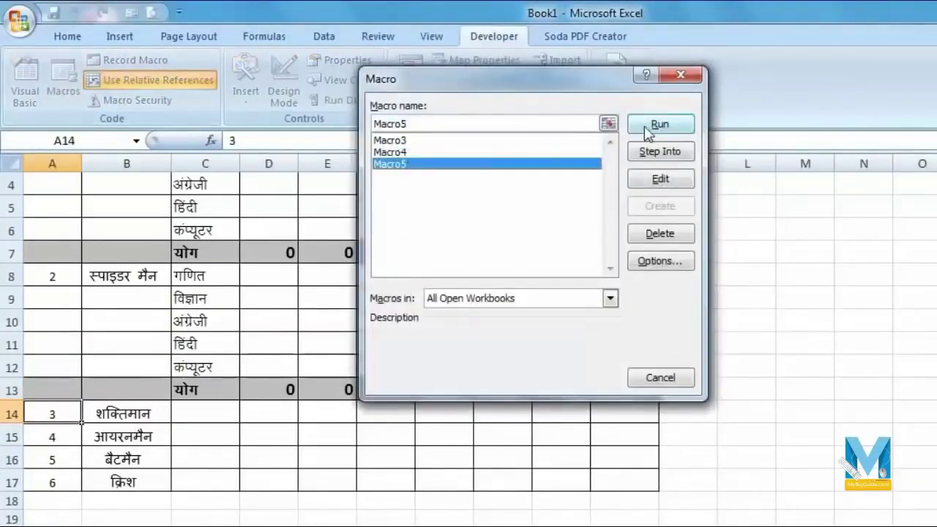
click(645, 131)
- Run Macro5 for आयरनमैन at A20 and बैटमैन at A26
scroll(220, 399, down, 3)
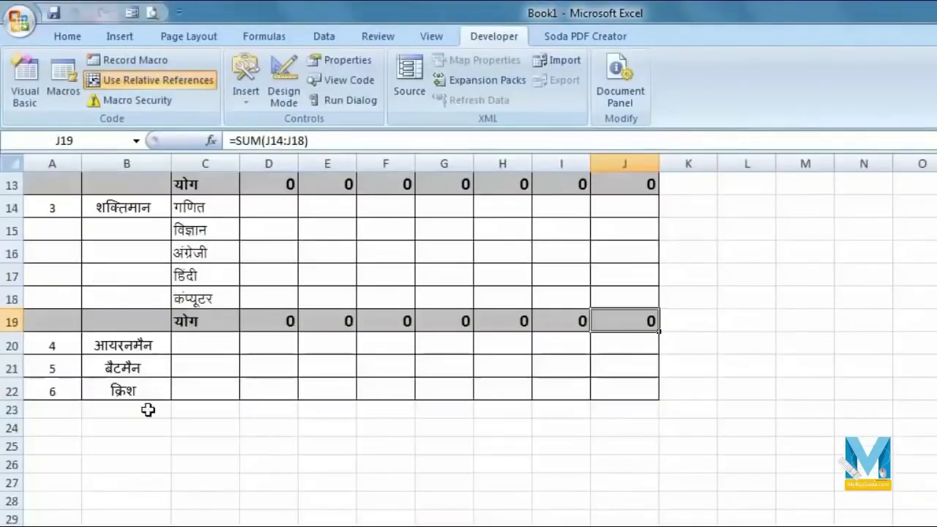
click(47, 347)
click(63, 84)
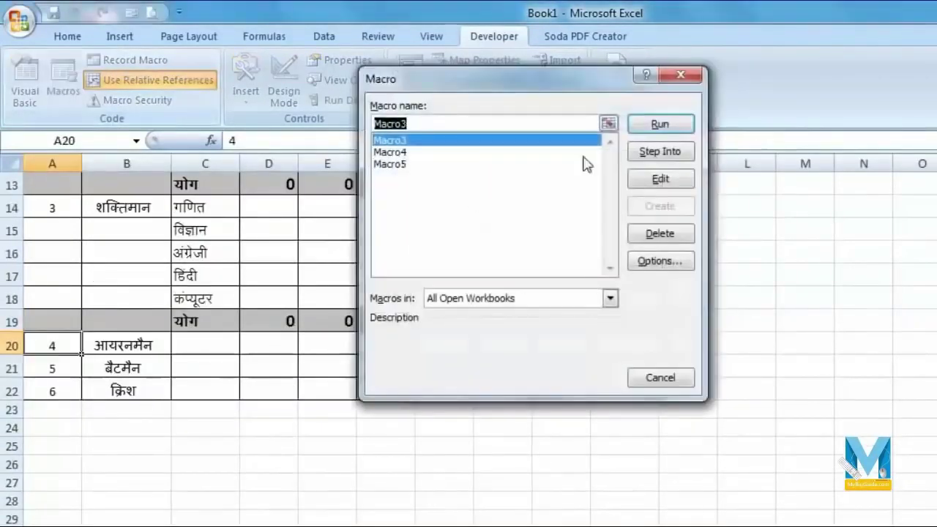
click(452, 165)
click(640, 126)
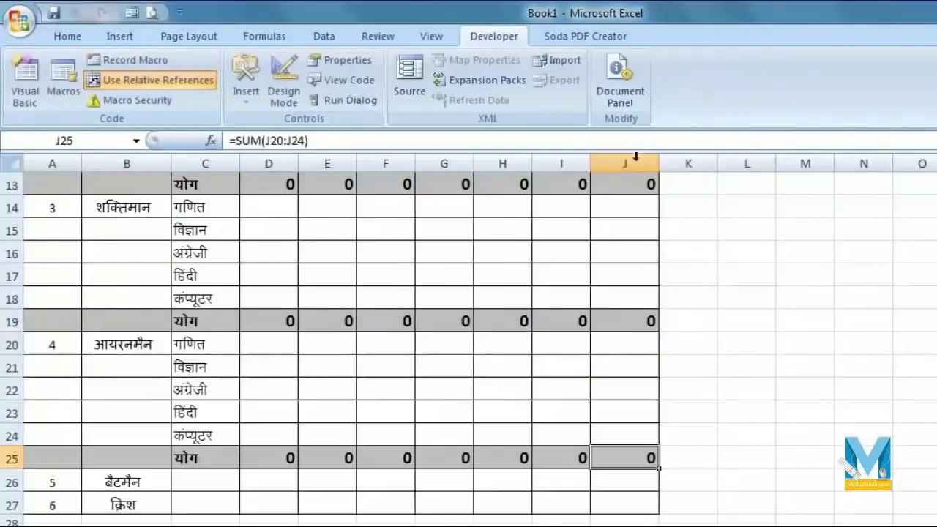
click(53, 481)
click(70, 98)
click(442, 165)
click(660, 125)
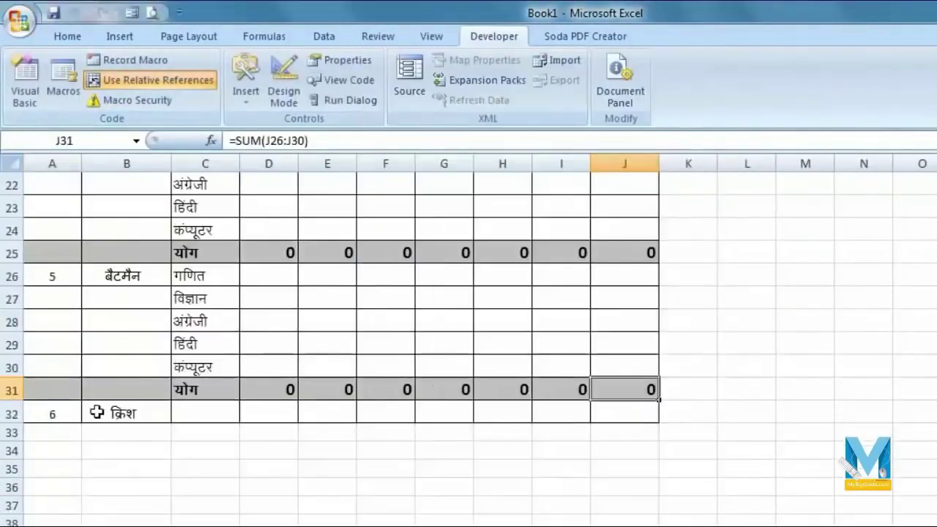
- Select क्रिश's row at A32 and try the Ctrl+M and Ctrl+Q macro shortcuts
click(74, 414)
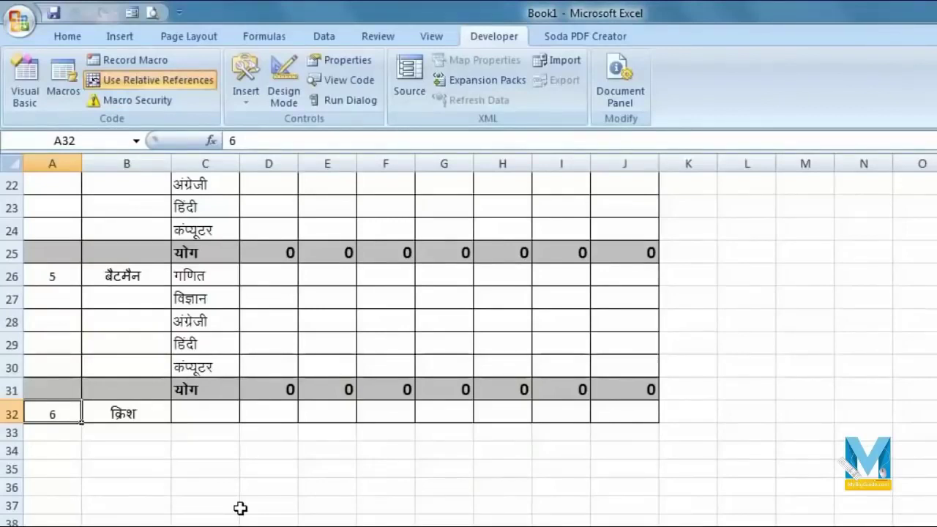
key(ctrl+m)
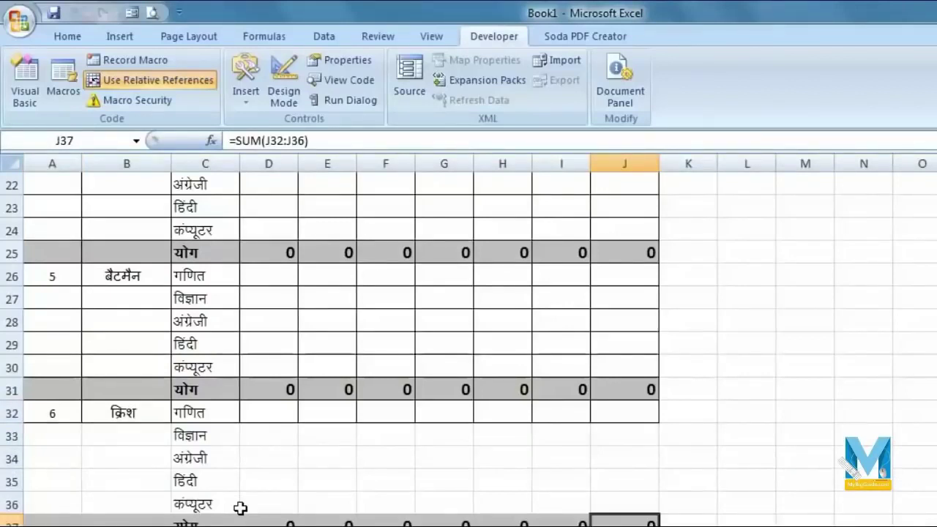
key(ctrl+q)
key(ctrl+q)
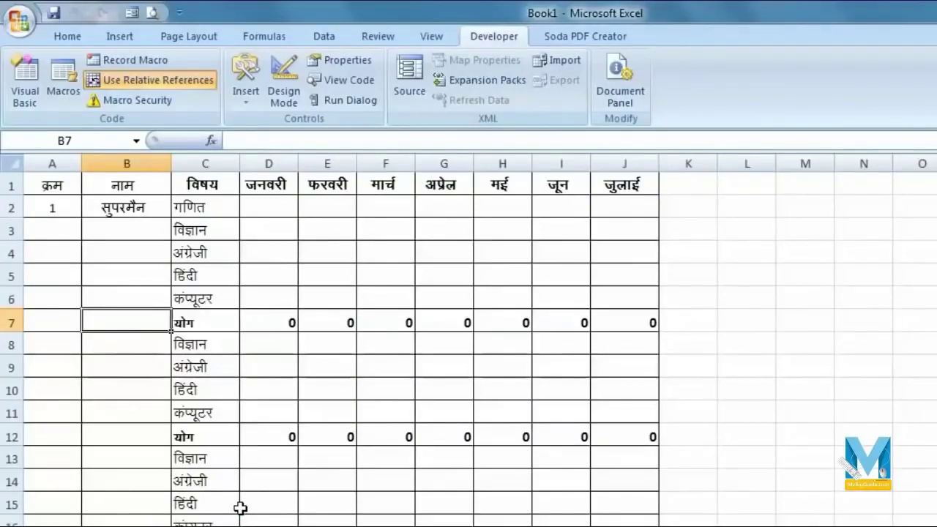
scroll(697, 291, down, 13)
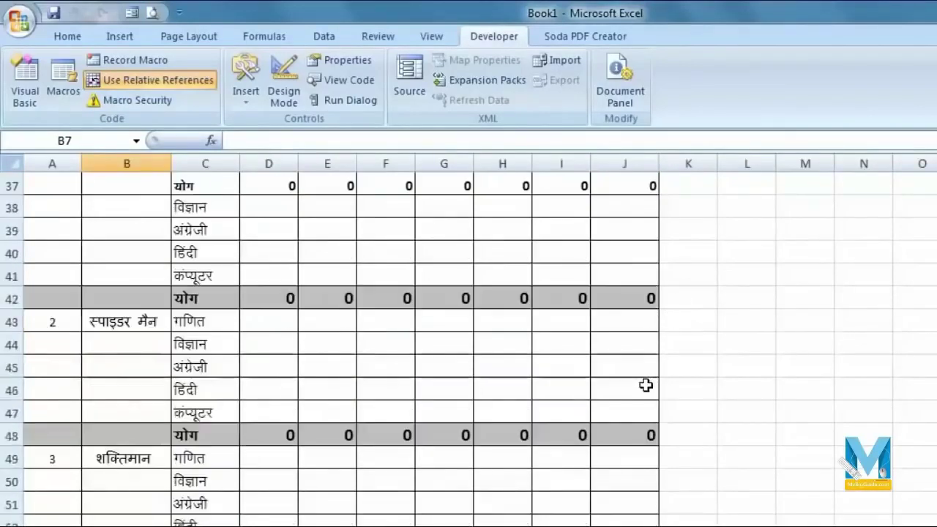
scroll(263, 331, down, 8)
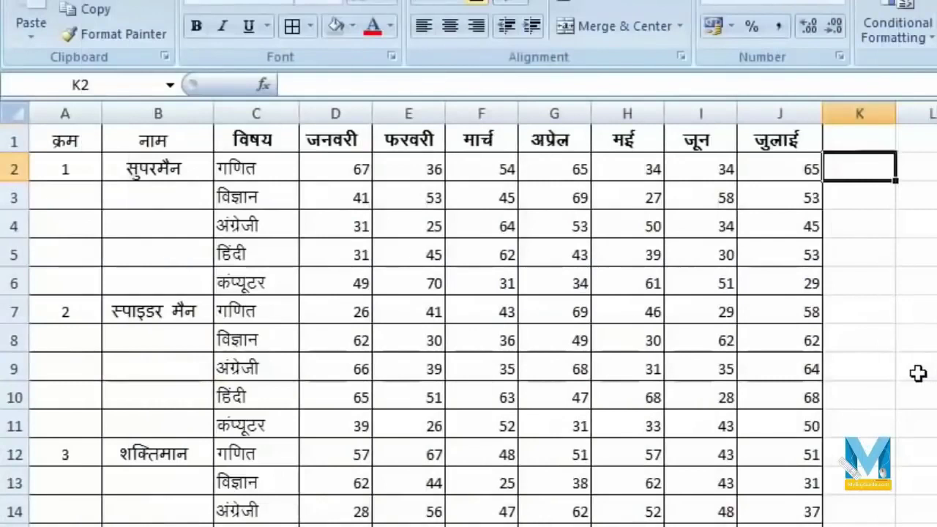
- Insert a blank test row 7 above the second student's marks and select its cells
scroll(197, 269, down, 5)
scroll(280, 436, up, 5)
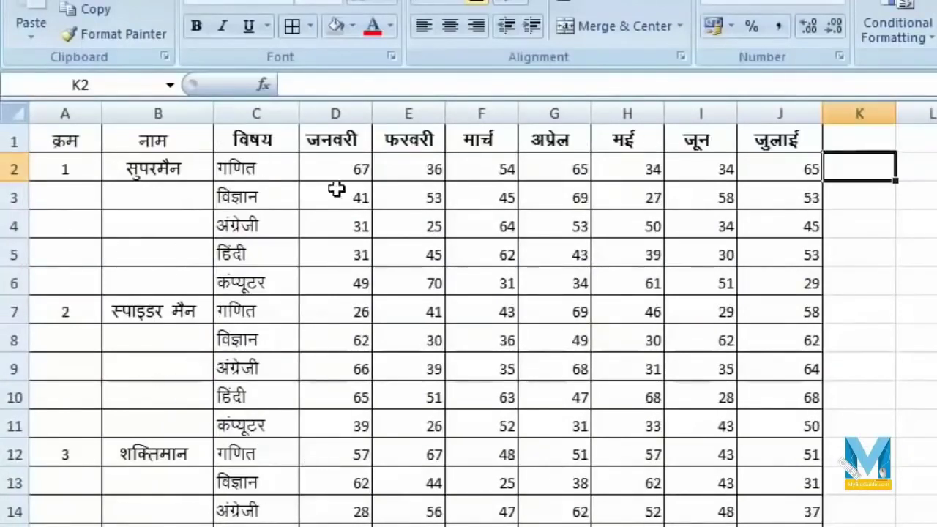
click(131, 170)
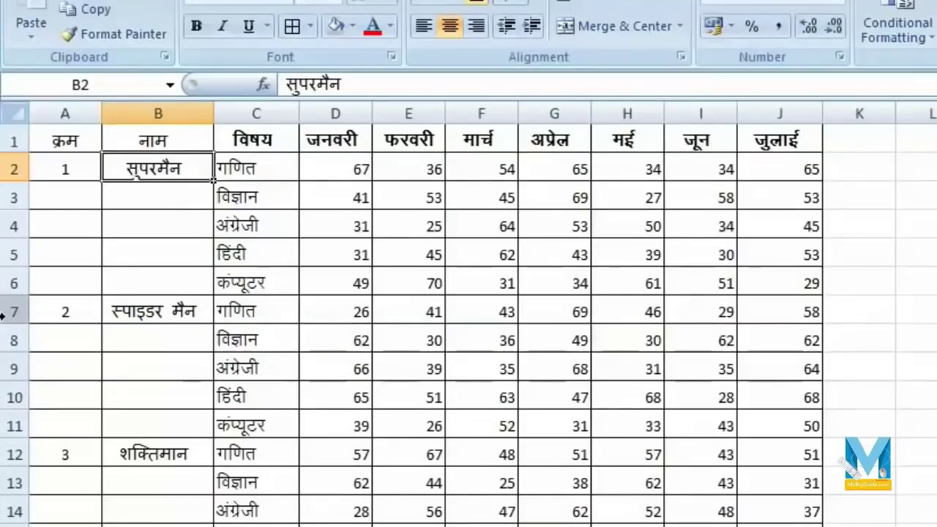
key(Right)
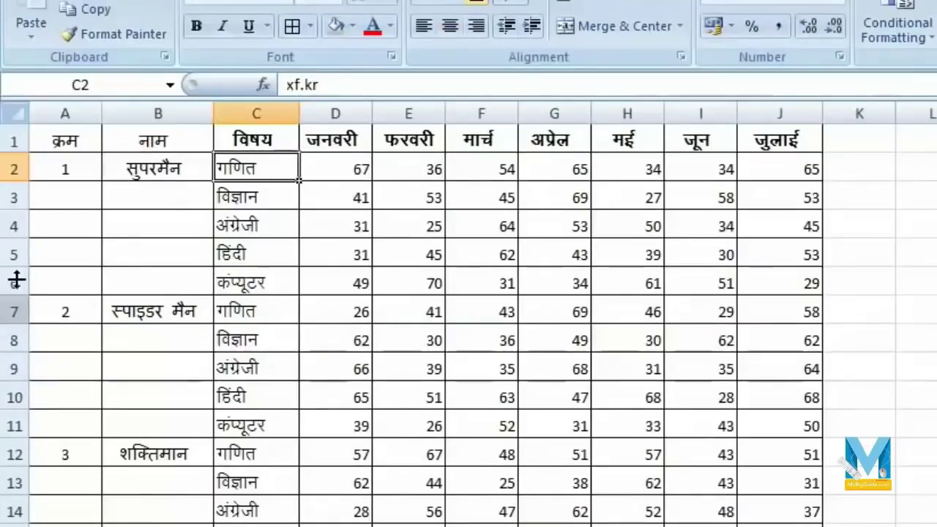
right_click(12, 310)
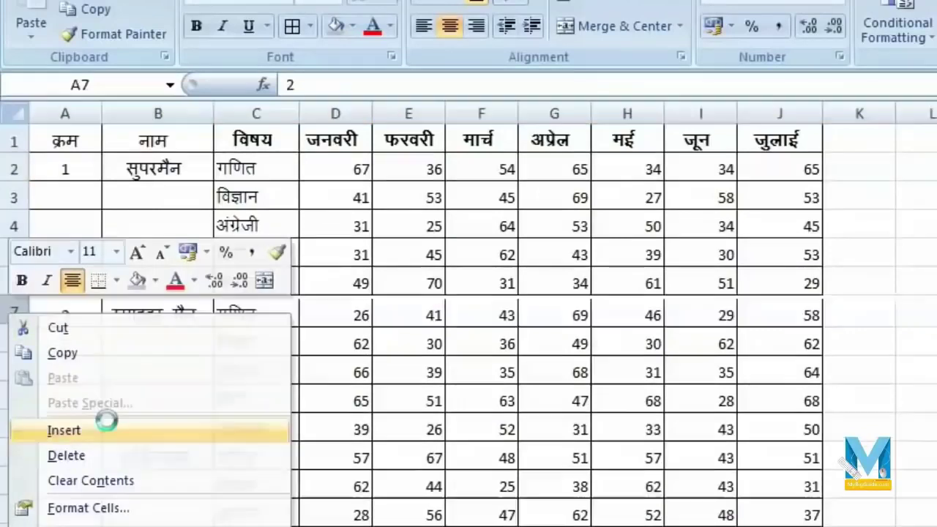
click(106, 421)
click(272, 309)
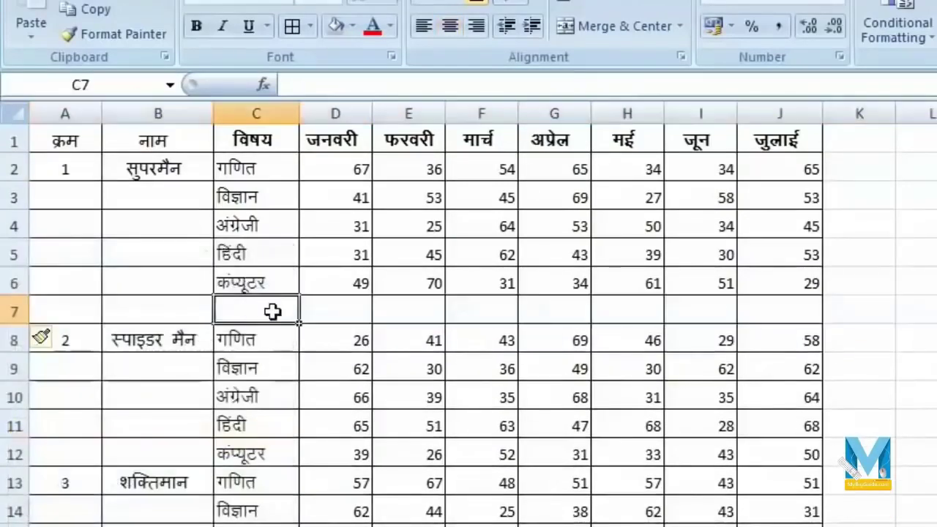
click(355, 315)
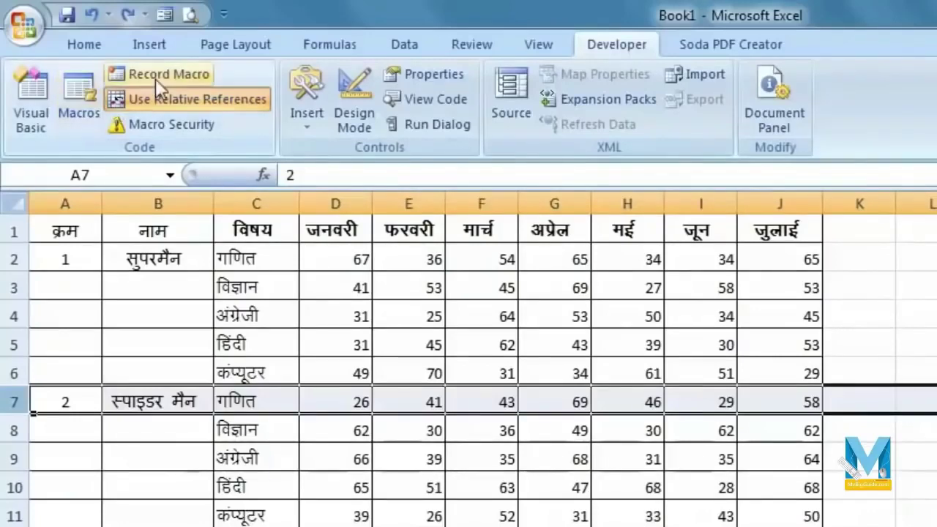
- Start recording a macro named sum from cell A2 with shortcut Ctrl+Shift+L
click(310, 313)
click(137, 260)
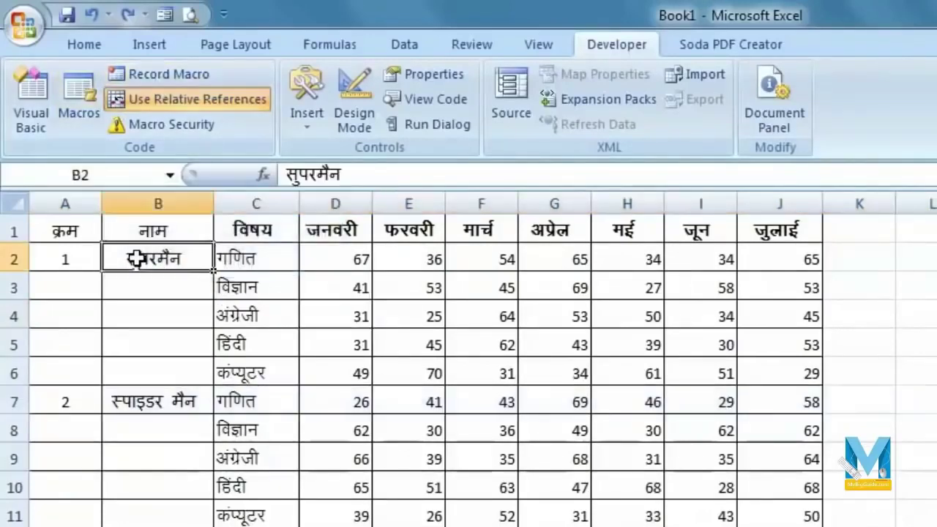
click(56, 263)
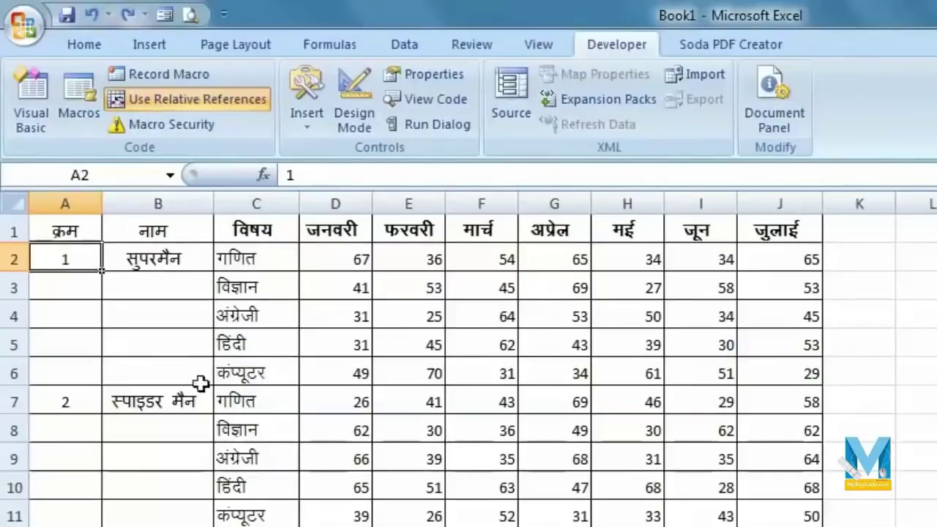
click(155, 71)
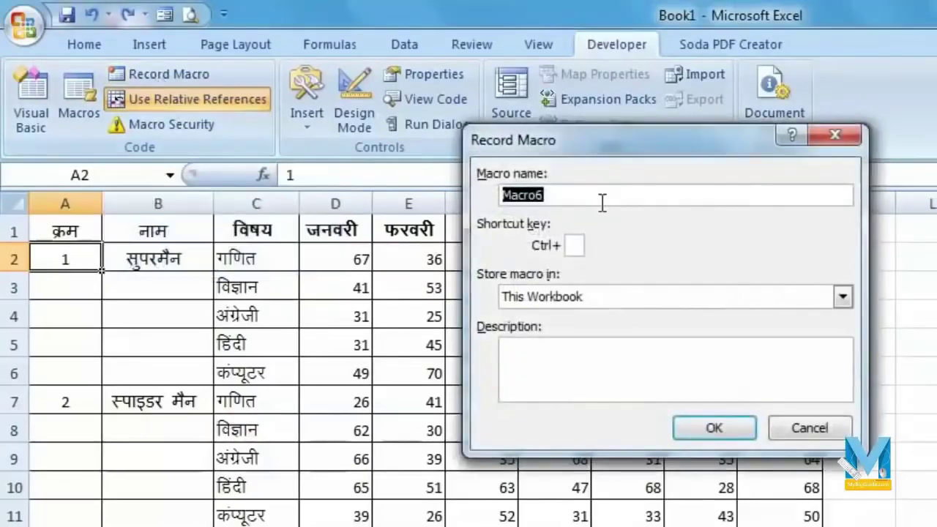
text(sum)
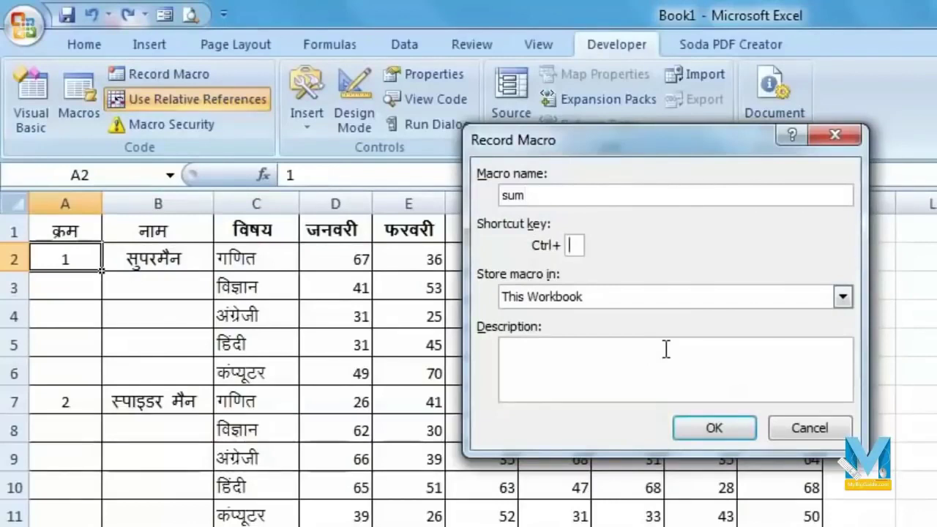
text(L)
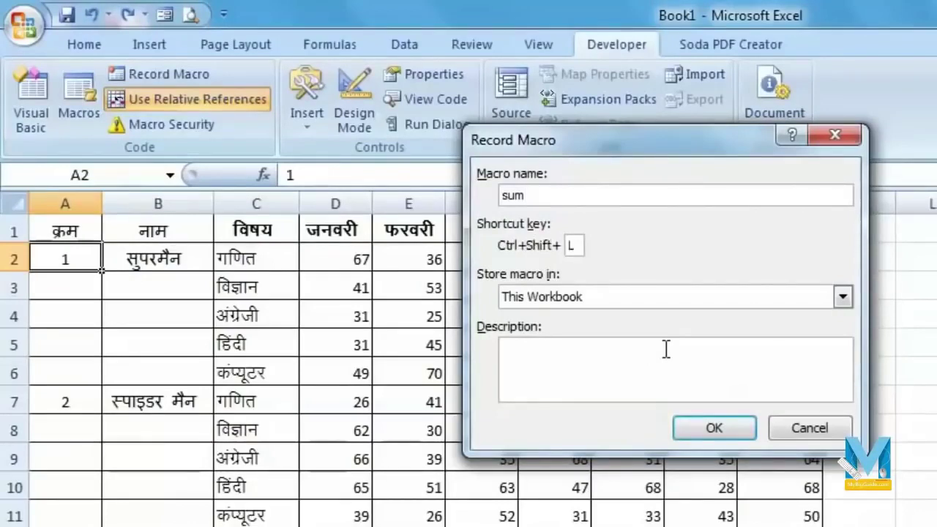
click(711, 429)
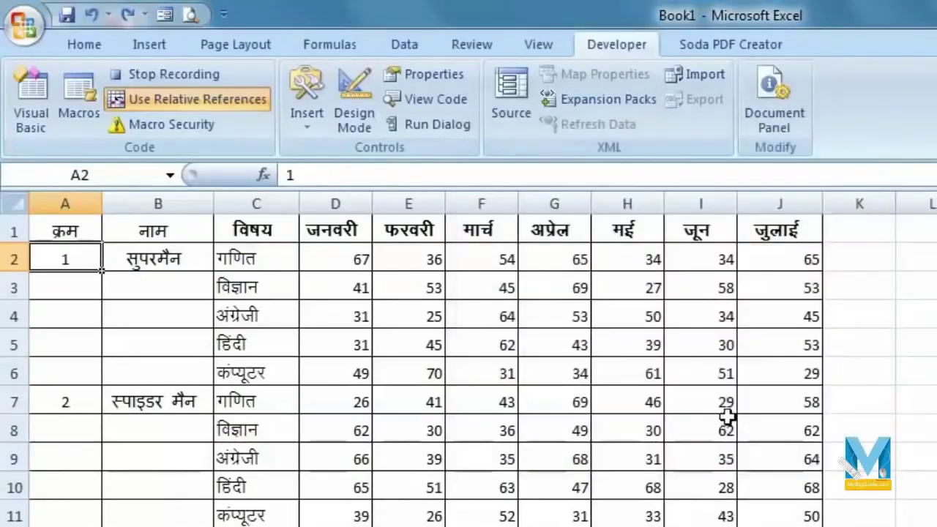
- Insert a new row 7 under the first student and label C7 योग
key(Down)
key(Down)
key(Down)
key(Down)
key(Down)
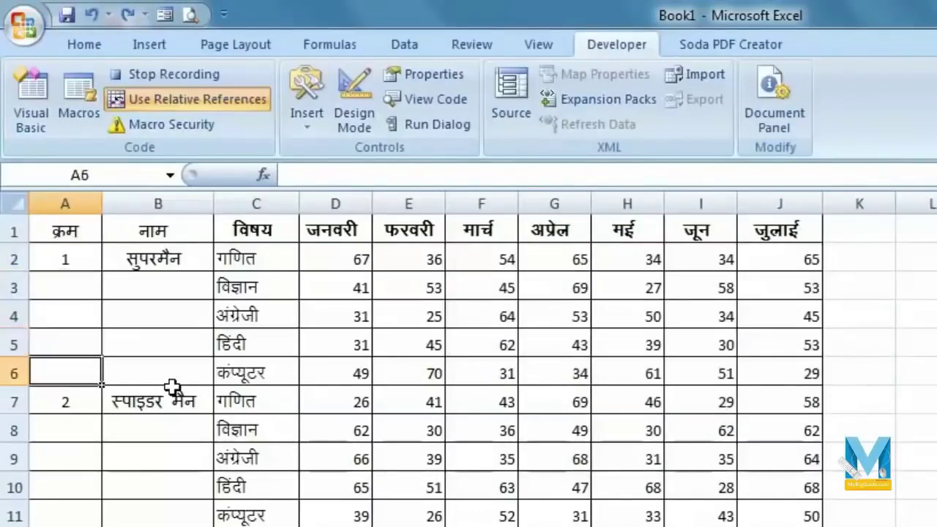
right_click(9, 399)
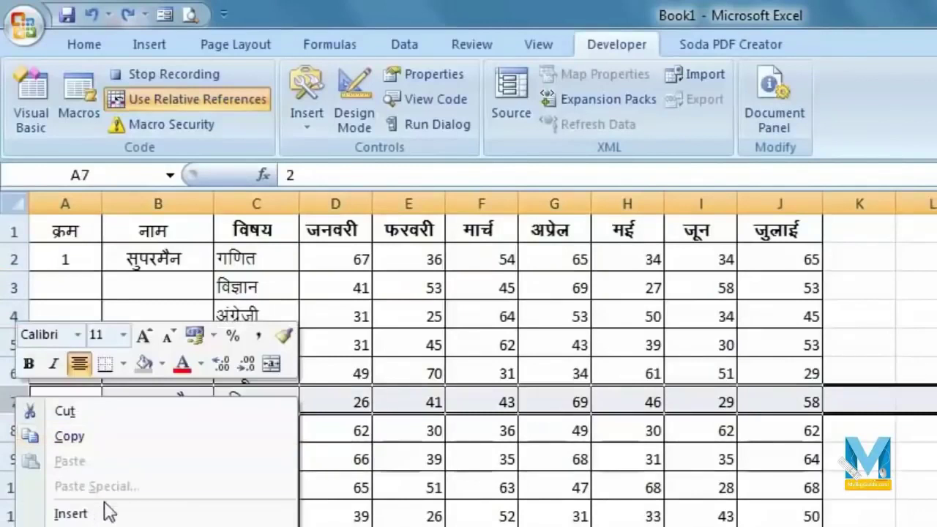
click(71, 515)
click(278, 401)
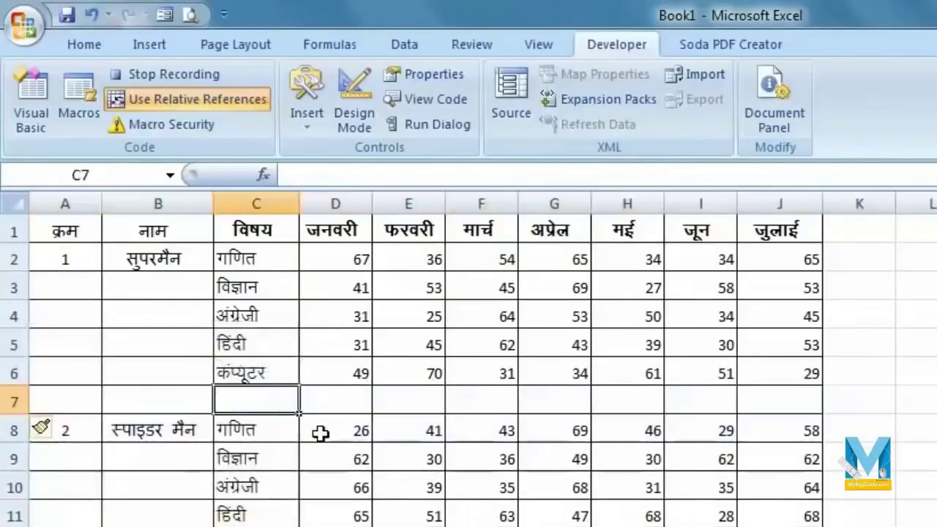
text(योग)
key(Tab)
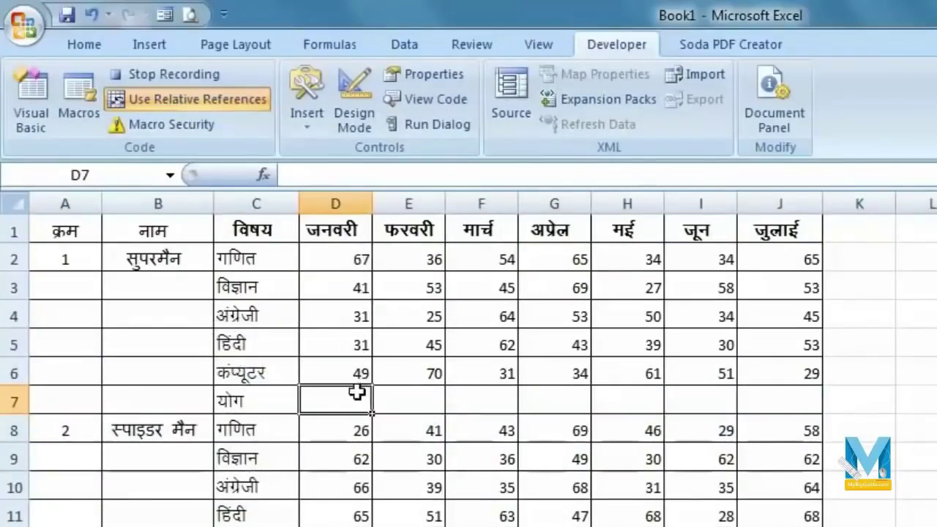
- AutoSum D7 (219), fill the totals through J7, bold row 7, and stop recording
click(83, 43)
key(alt+equal)
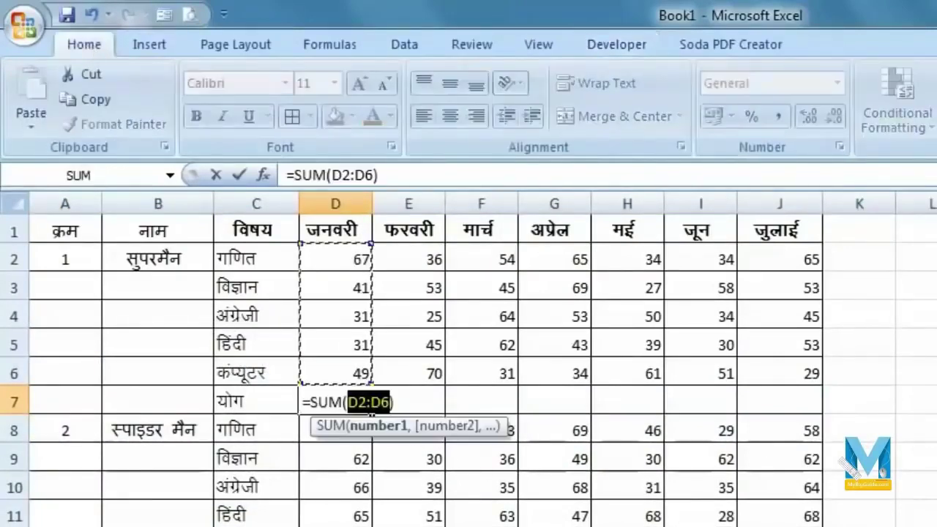
key(Return)
click(367, 410)
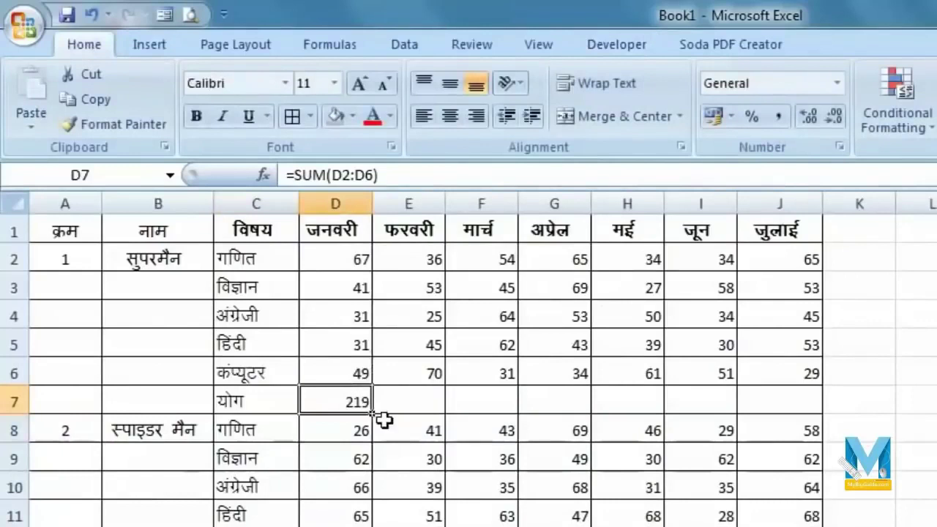
drag(374, 416, 806, 419)
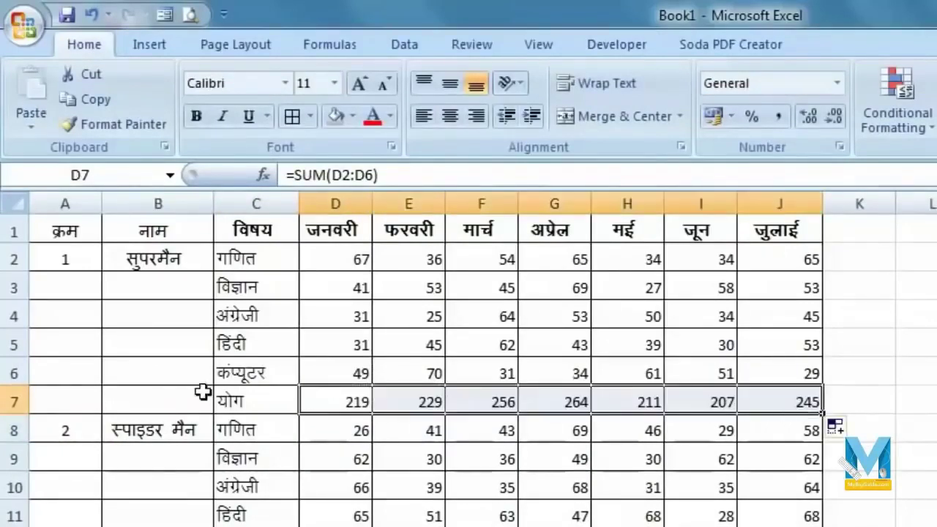
click(10, 400)
click(197, 116)
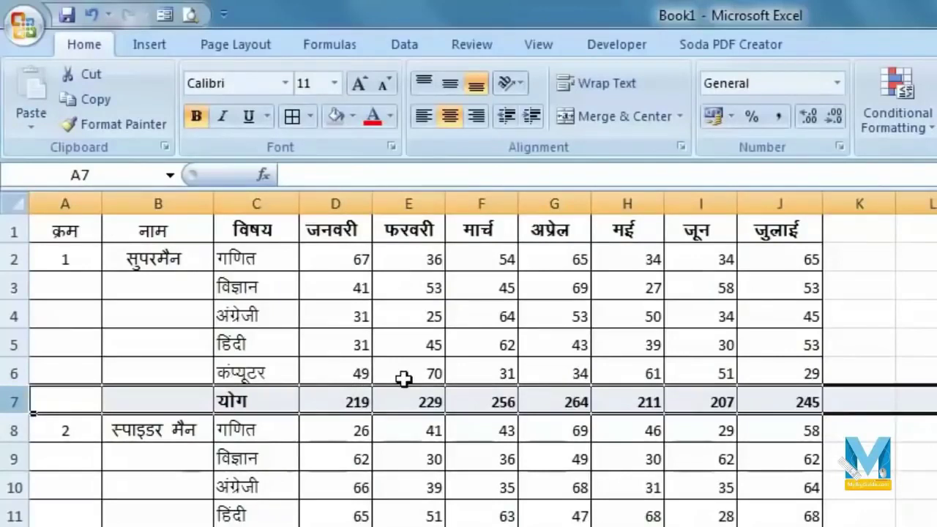
click(781, 400)
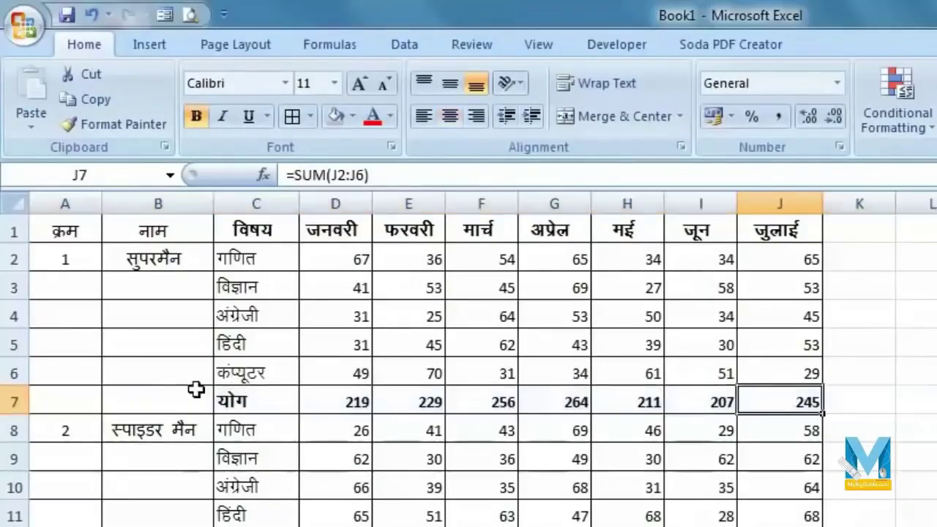
click(619, 49)
click(150, 77)
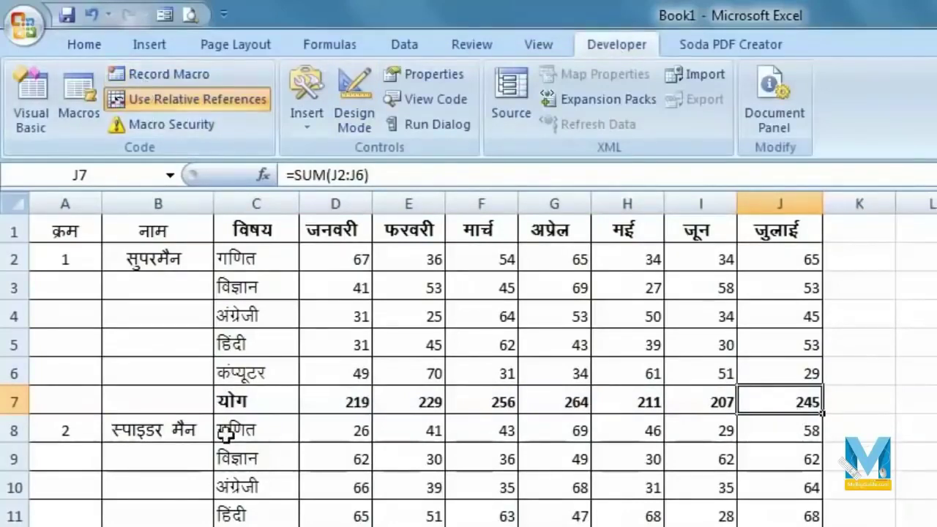
- Run the sum macro for the second student, giving totals 258, 187, 229, 264, 208, 197, 302
click(73, 431)
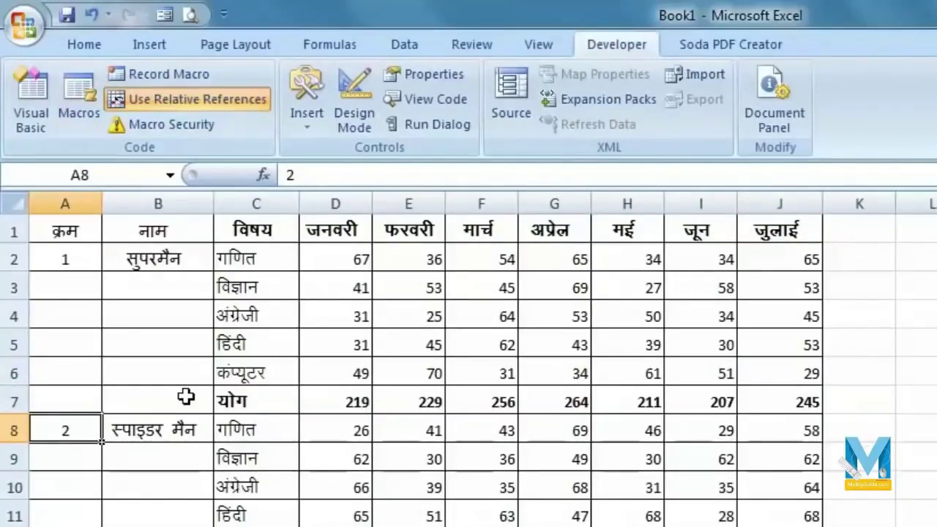
click(78, 117)
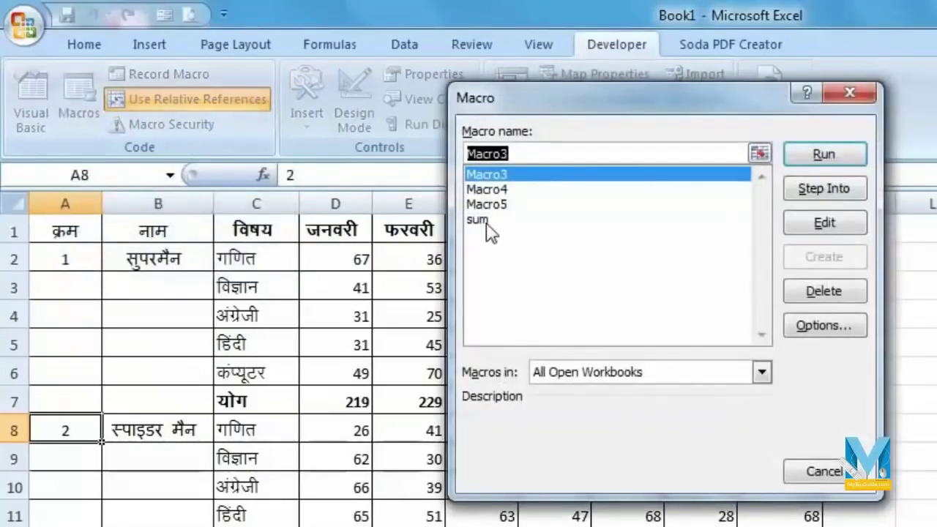
click(487, 224)
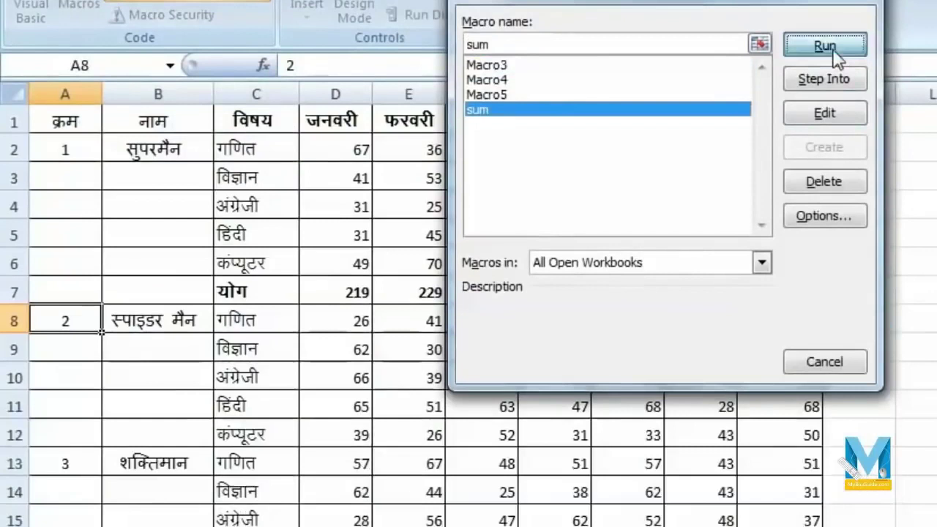
click(831, 154)
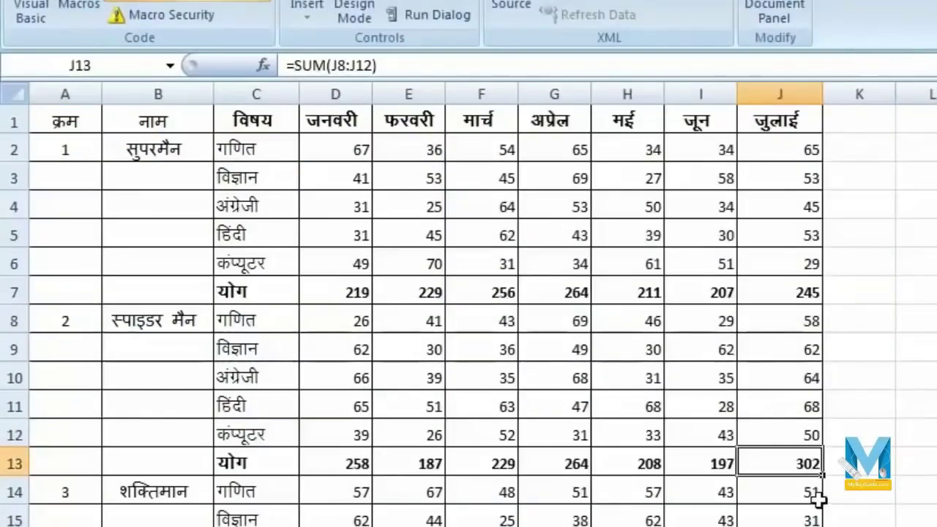
- Scroll down through the later students' rows, then back toward the top of the table
click(65, 489)
scroll(401, 495, down, 2)
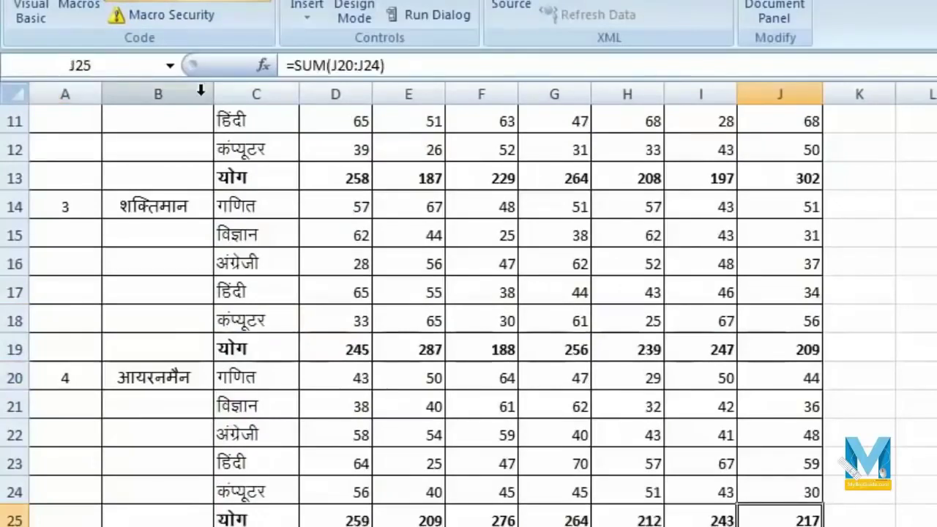
scroll(63, 388, down, 2)
click(76, 379)
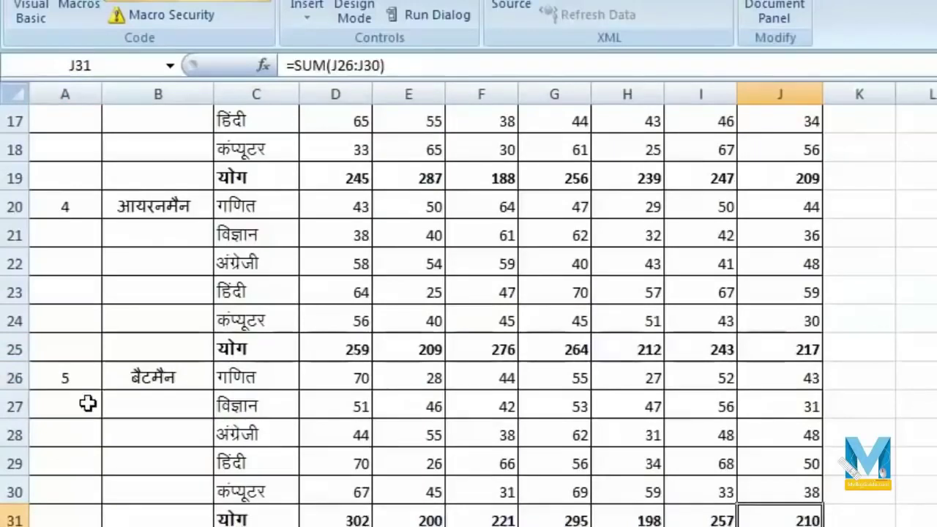
scroll(90, 404, down, 2)
click(69, 372)
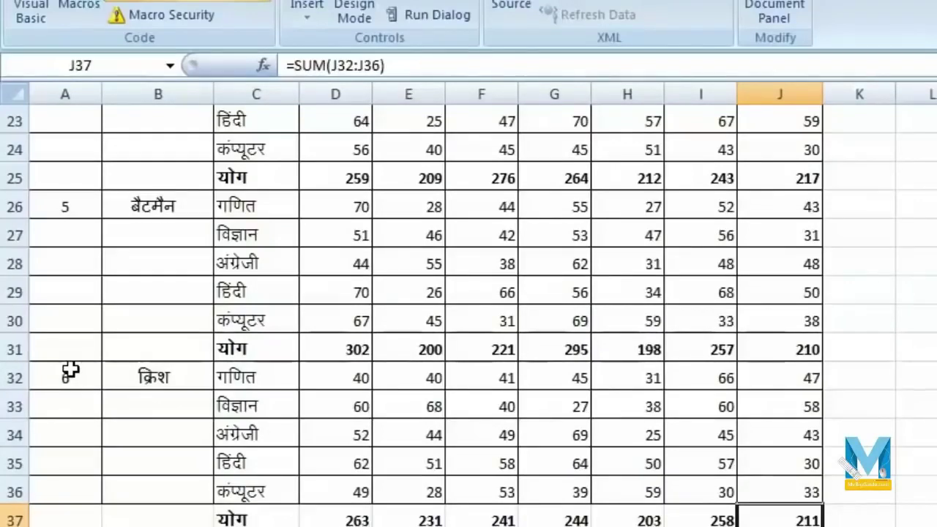
scroll(230, 481, up, 7)
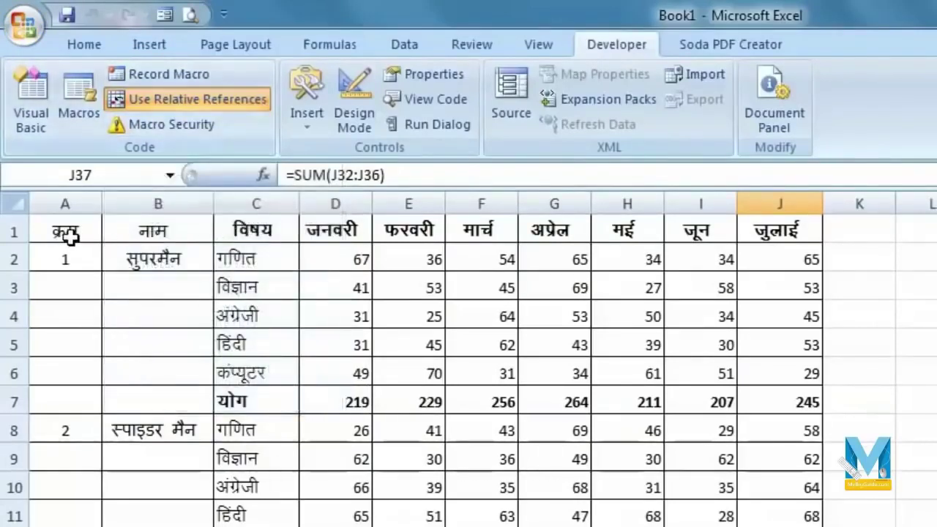
- Record Macro7 with absolute references from A1, inserting a blank row 5 above हिंदी
click(180, 103)
click(68, 258)
click(66, 229)
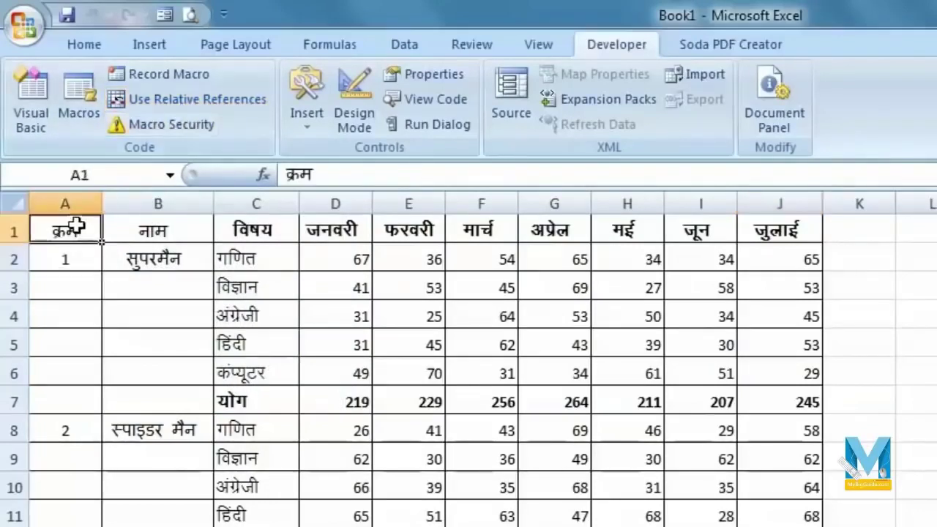
click(205, 80)
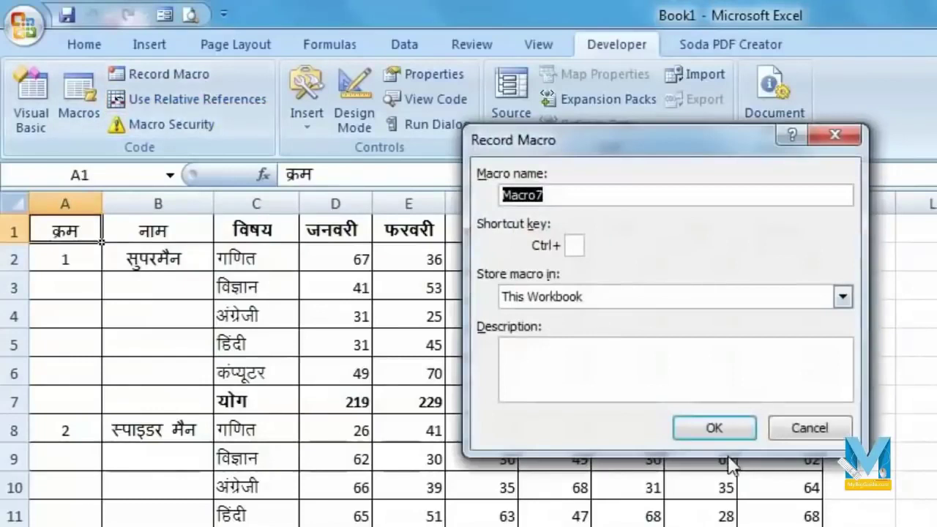
click(720, 431)
click(11, 344)
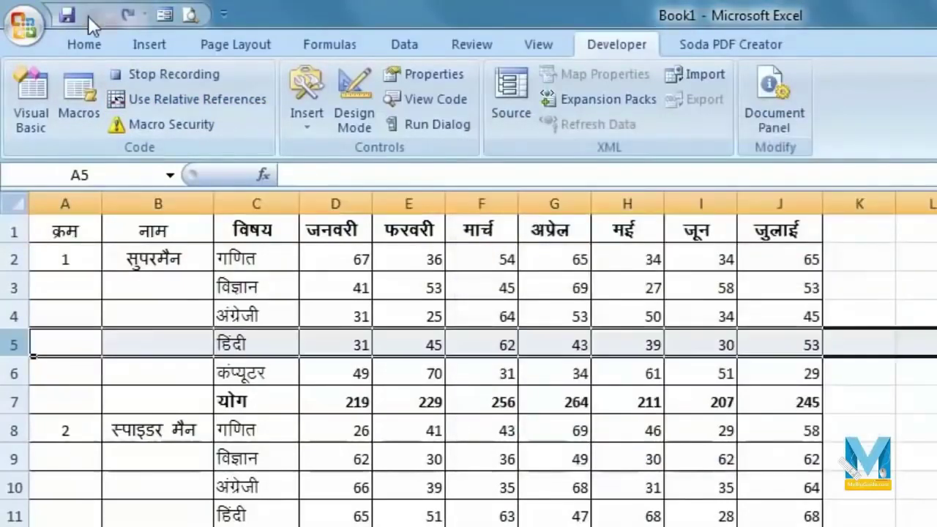
right_click(12, 344)
click(110, 456)
click(174, 73)
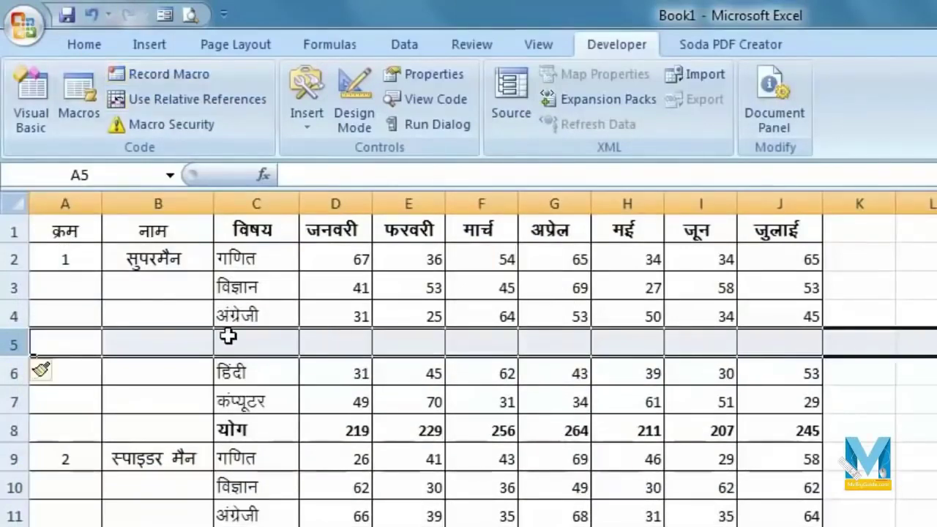
- Select A9 and begin setting up another macro recording, proposed as Macro8
click(182, 304)
click(99, 450)
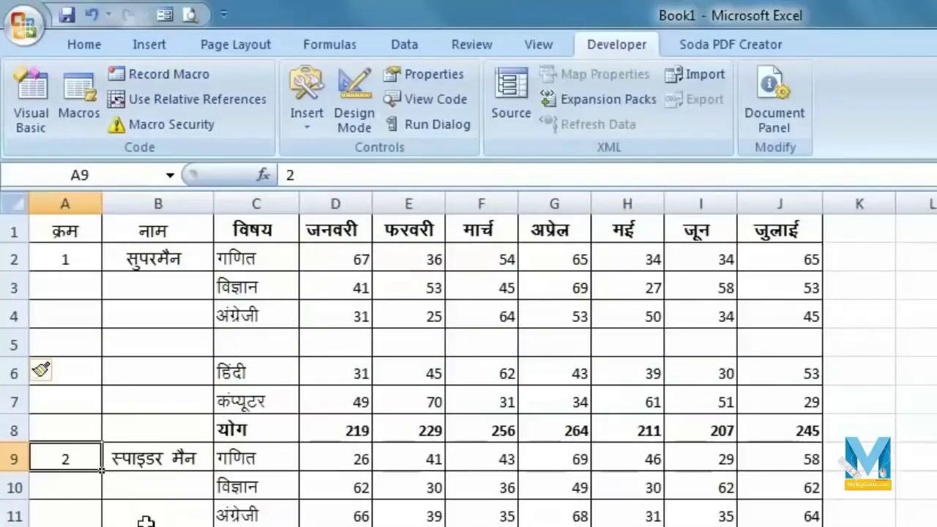
click(173, 71)
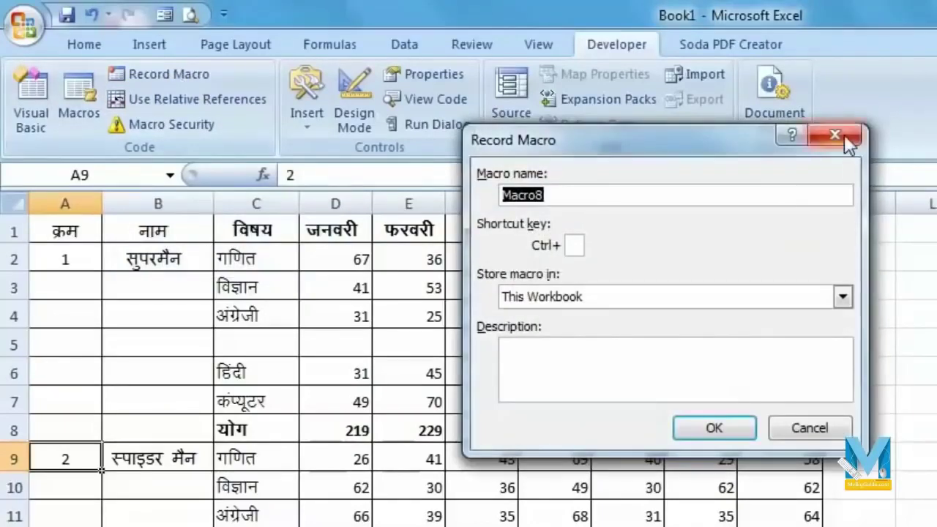
- Cancel the recording, run Macro7 to add a second blank row at row 5, and enter 2 in A10
click(845, 134)
click(92, 94)
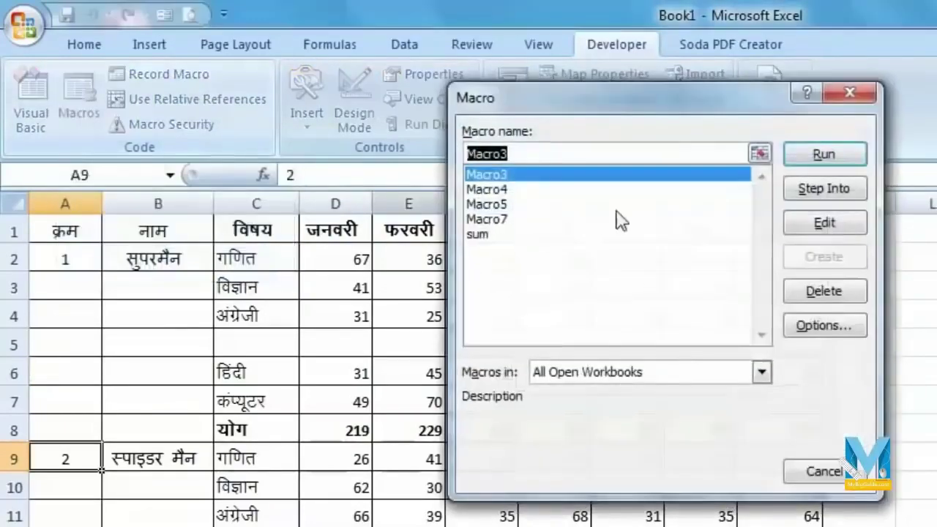
click(514, 221)
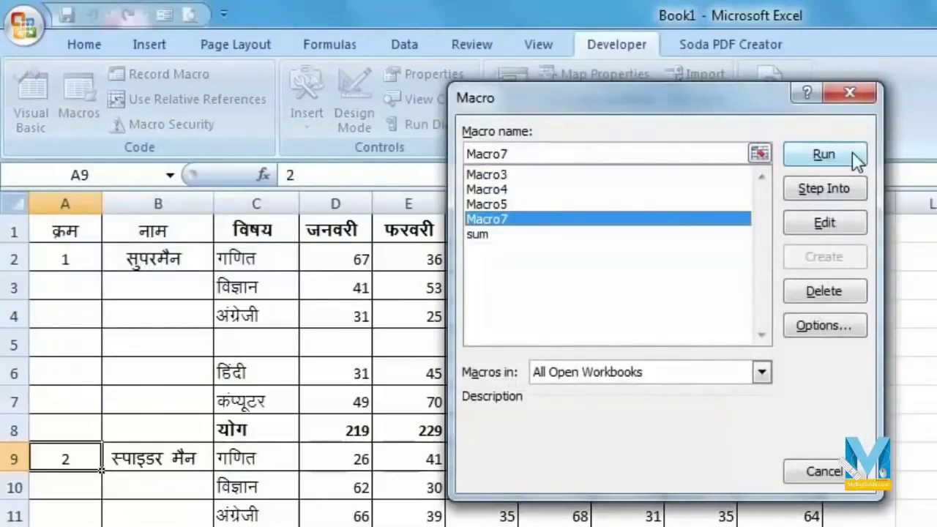
click(852, 151)
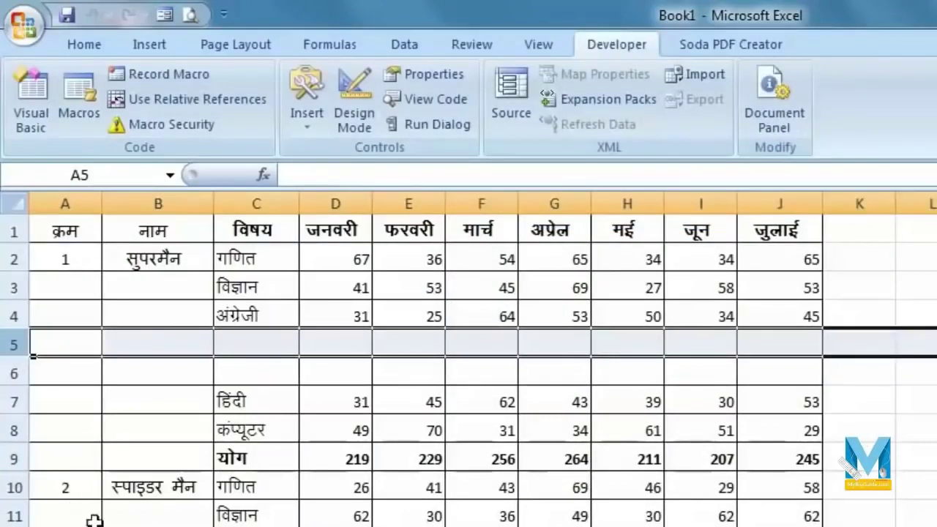
click(63, 492)
text(2)
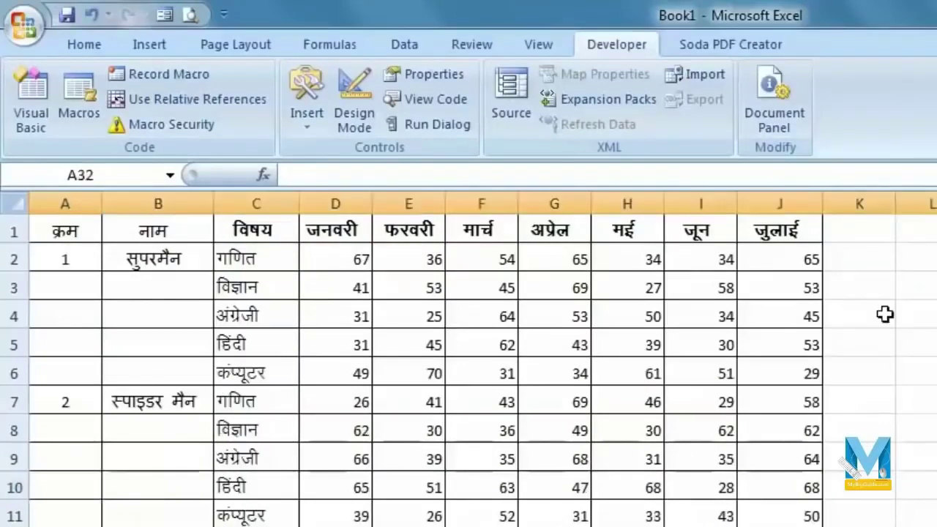
- Draw a Form Controls push button over K2:M3 and assign it the 'sum' macro
click(882, 314)
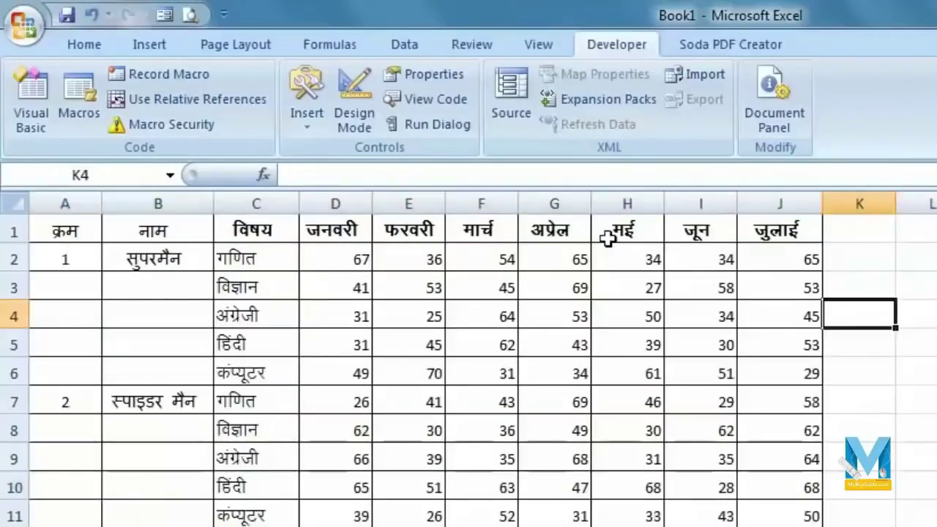
click(313, 121)
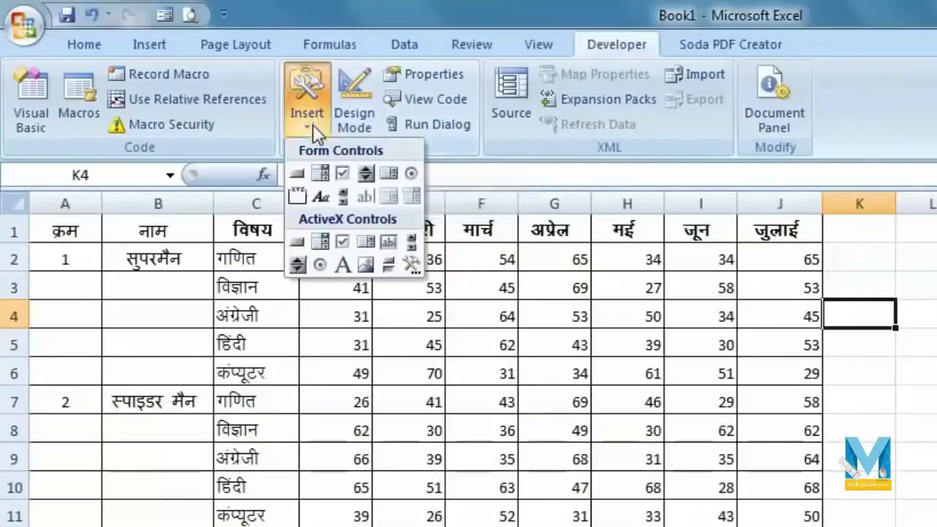
click(298, 174)
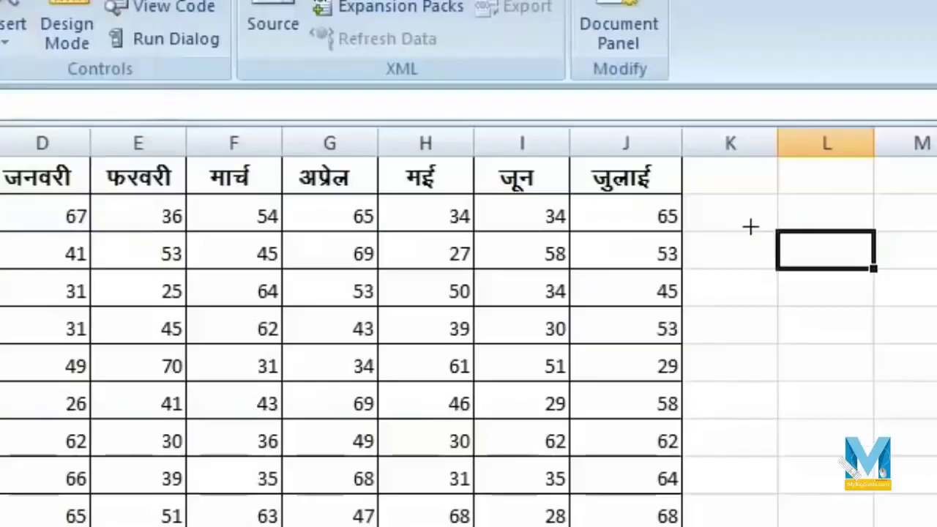
drag(913, 257, 928, 264)
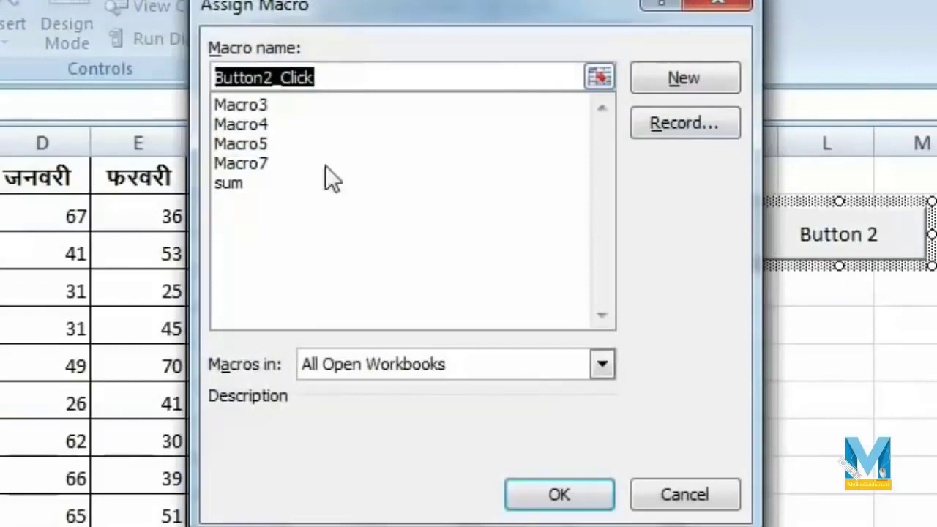
click(239, 183)
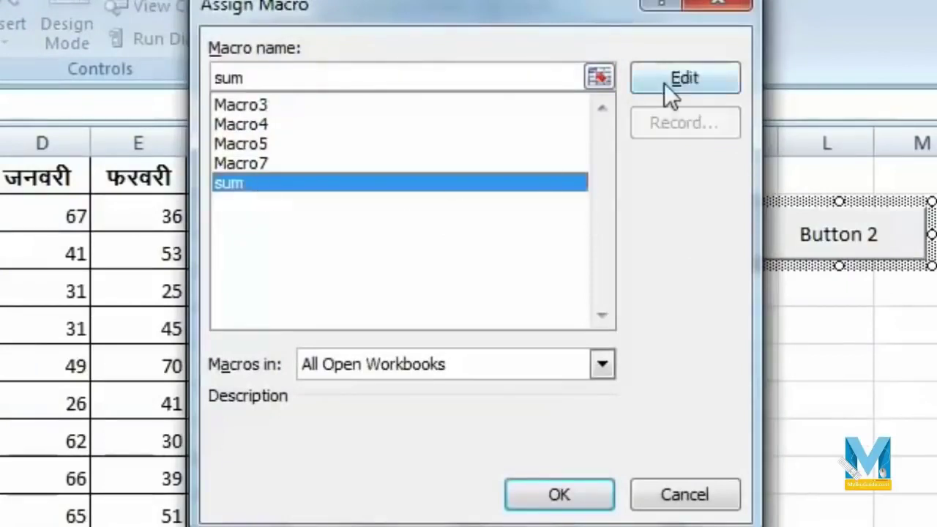
click(560, 496)
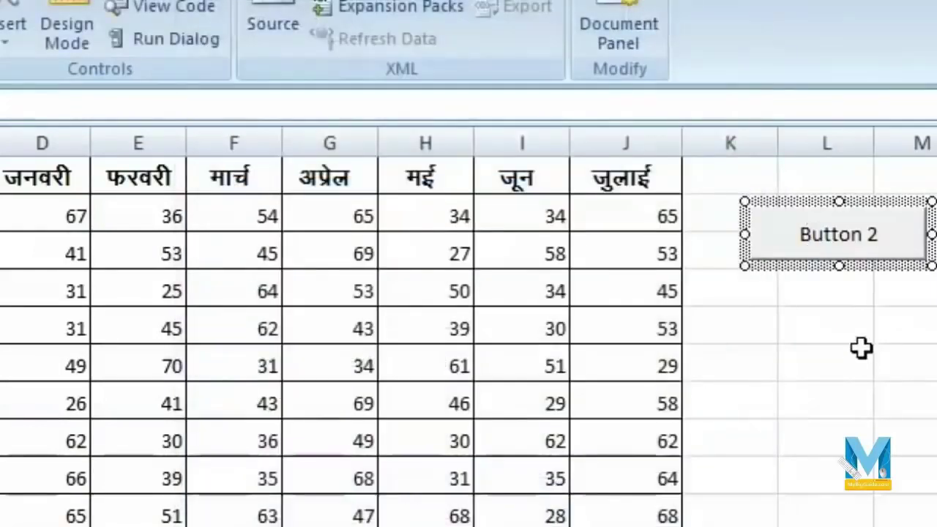
- Run the sum macro from Button 2 with A2, A8 and A14 selected, adding योग total rows
click(861, 350)
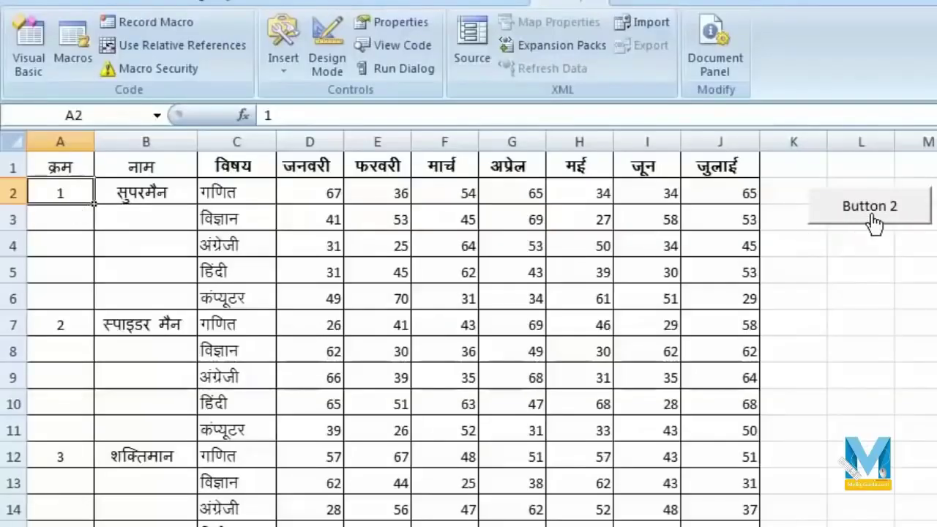
click(873, 221)
click(25, 352)
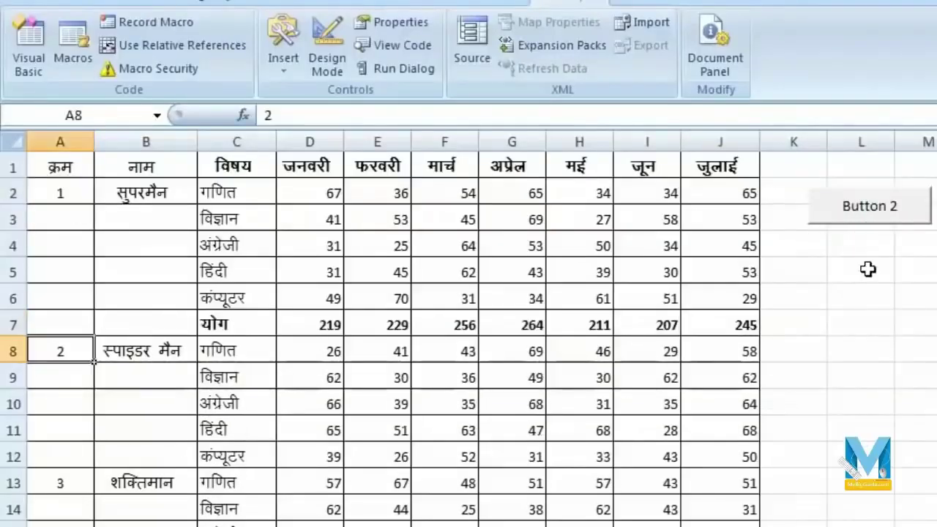
click(888, 227)
scroll(142, 506, down, 2)
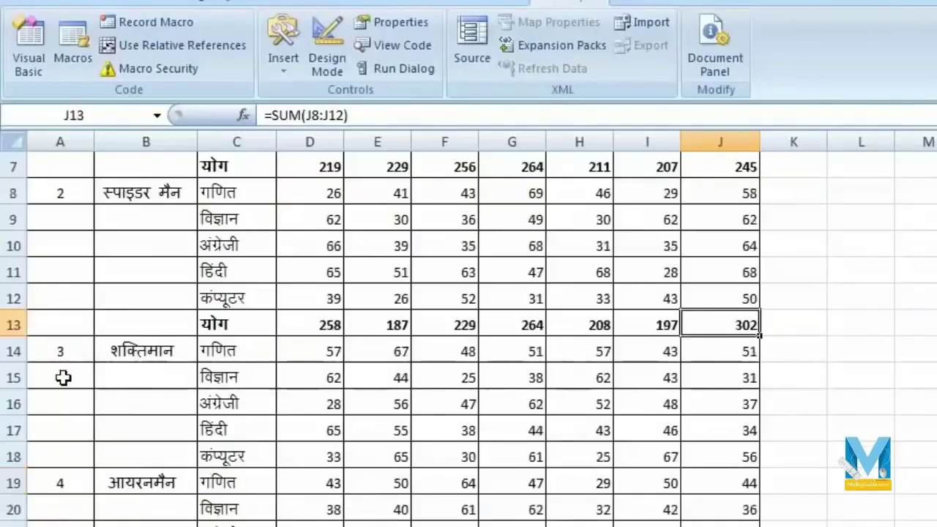
click(60, 351)
scroll(716, 350, up, 2)
click(866, 217)
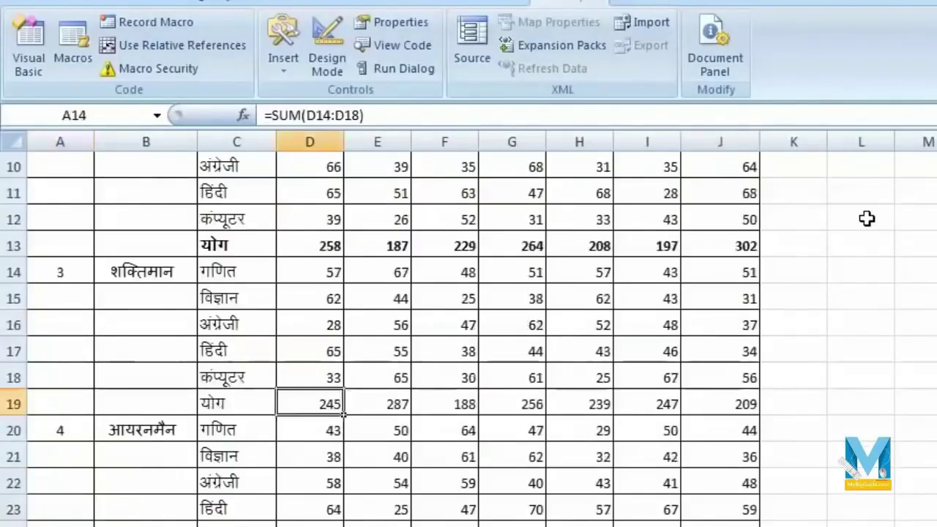
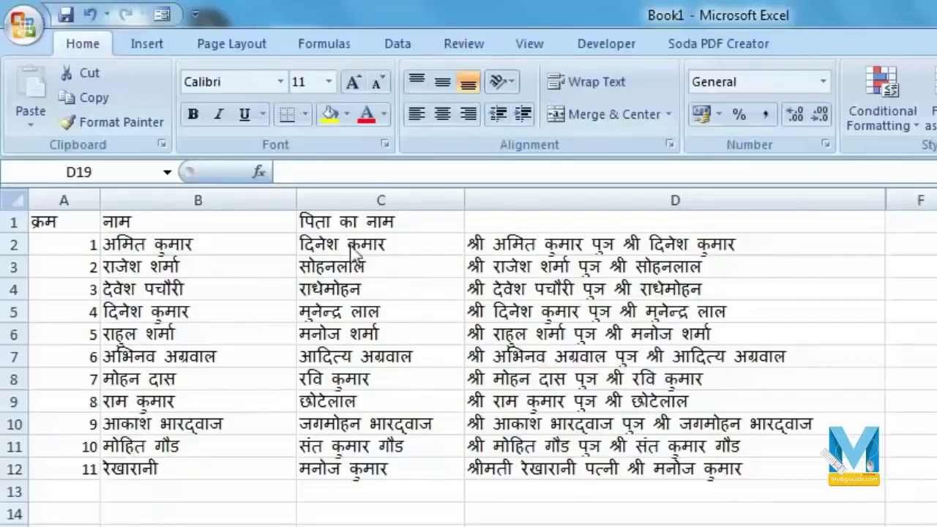
- Copy the combined name lines in D2:D12 and bring up the Start menu
click(752, 289)
click(714, 241)
drag(714, 269, 722, 468)
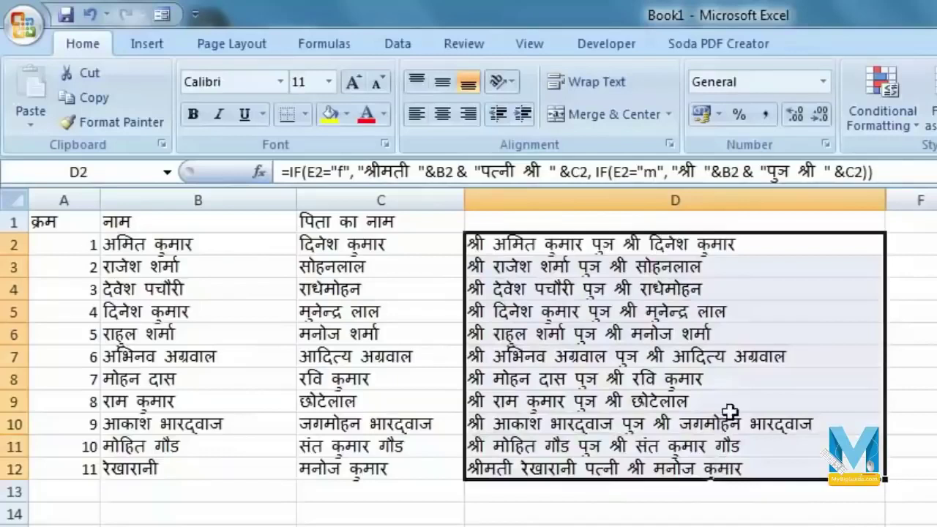
key(ctrl+c)
right_click(730, 411)
click(773, 357)
key(super)
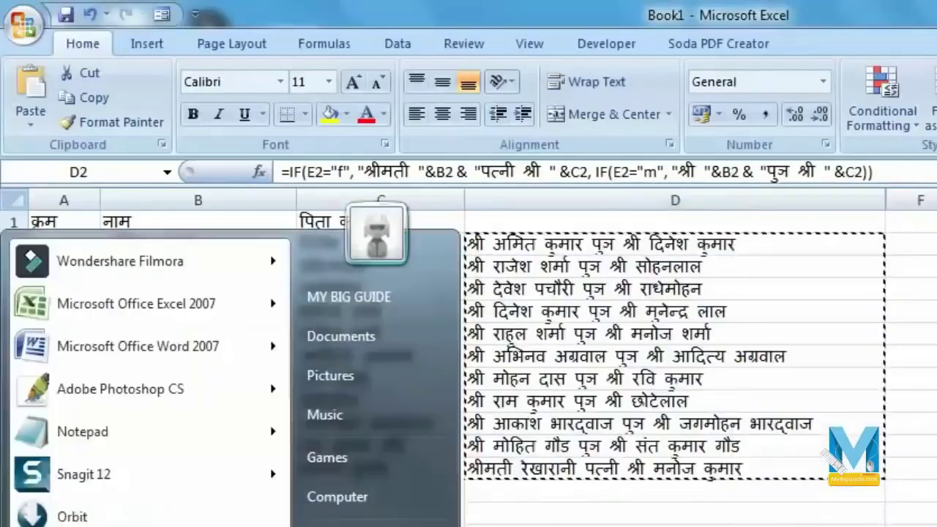
- Launch Word 2007 and paste the copied names into the blank document
click(127, 363)
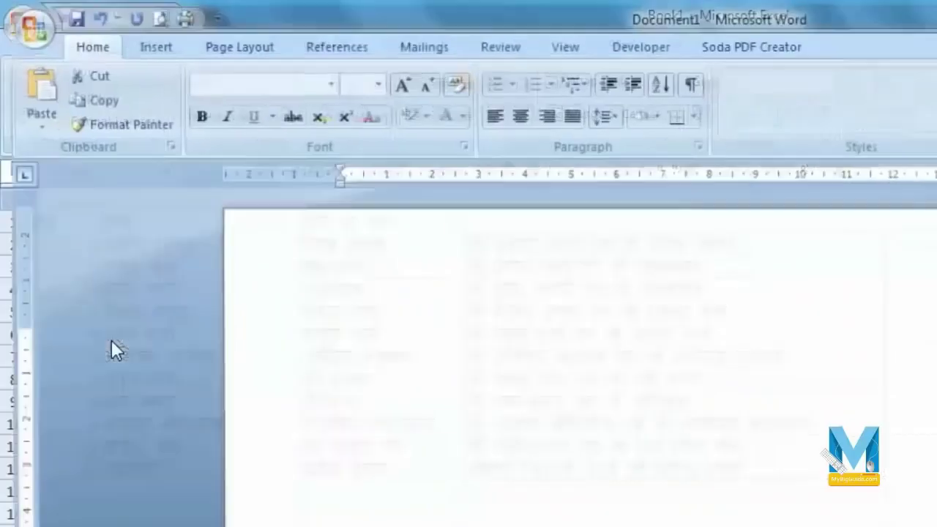
right_click(370, 342)
click(251, 439)
right_click(361, 341)
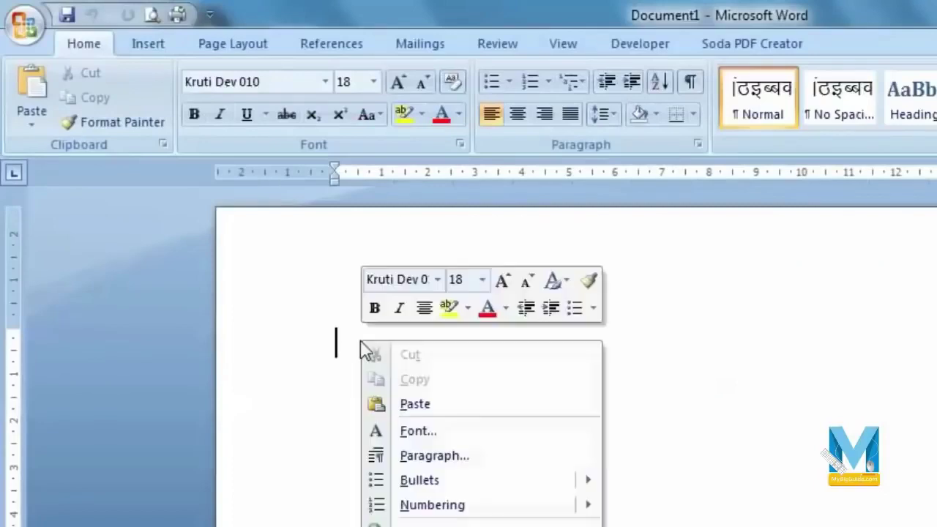
click(411, 403)
key(ctrl+a)
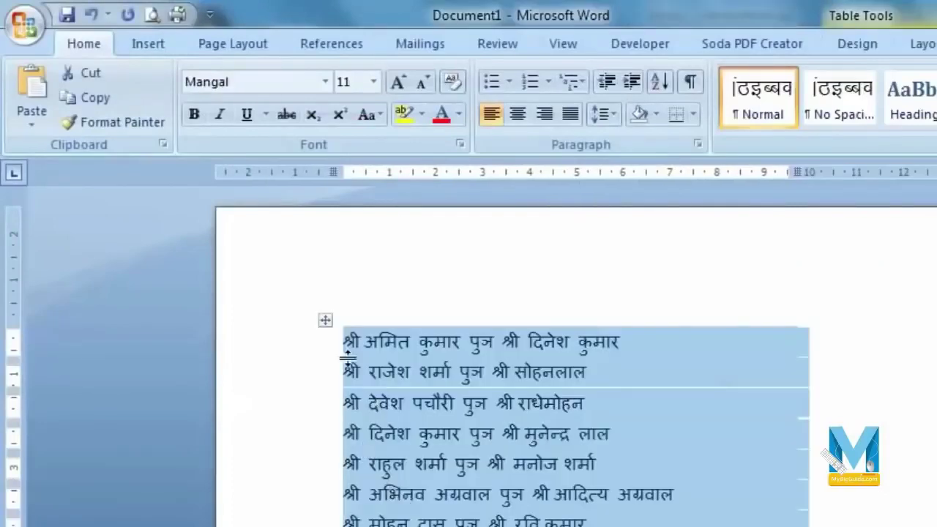
- Re-paste the names as plain text lines with Keep Text Only and select them
click(818, 525)
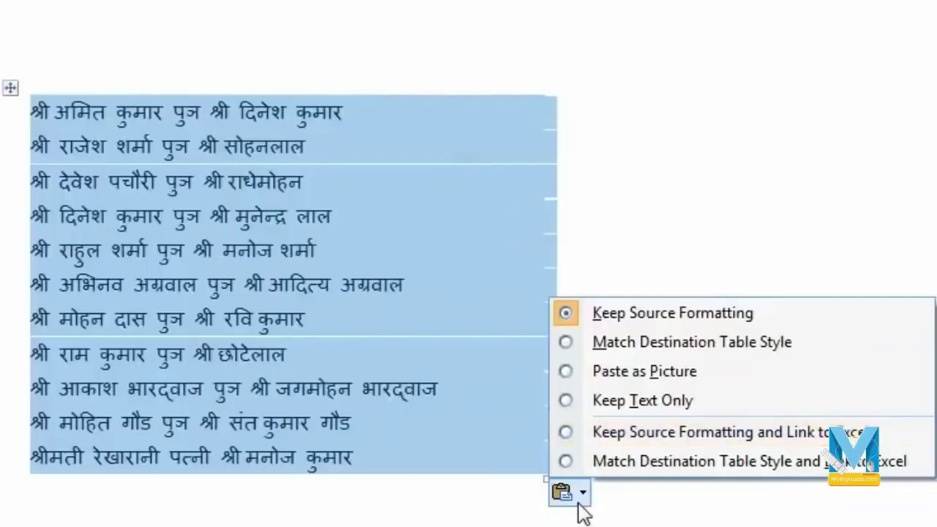
click(569, 404)
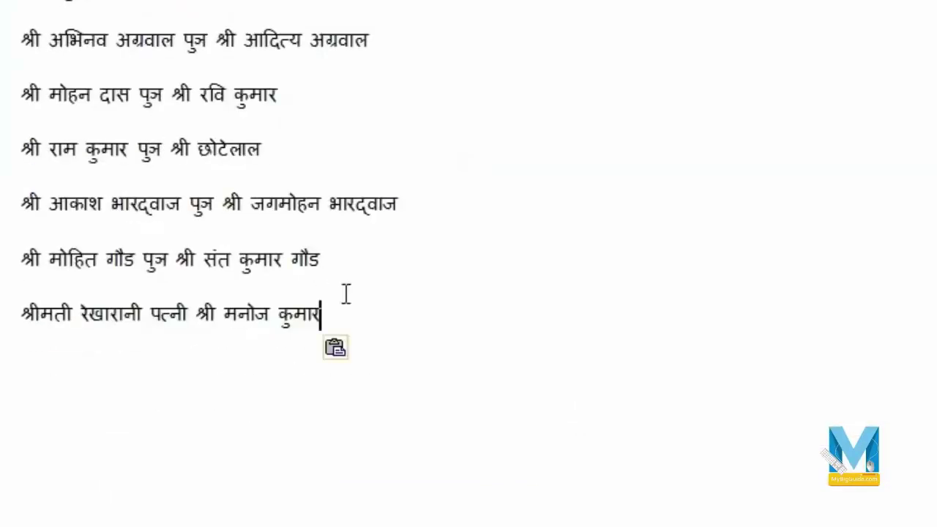
scroll(126, 322, up, 5)
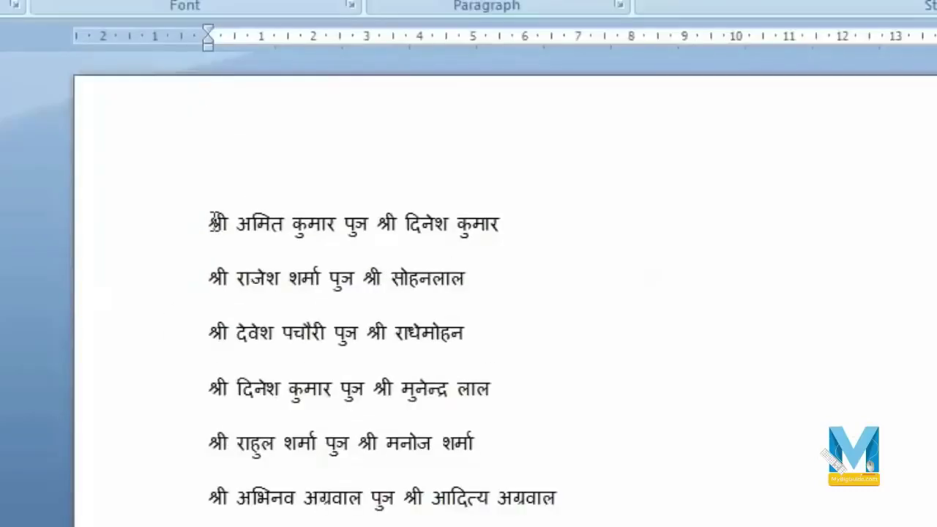
scroll(492, 516, down, 3)
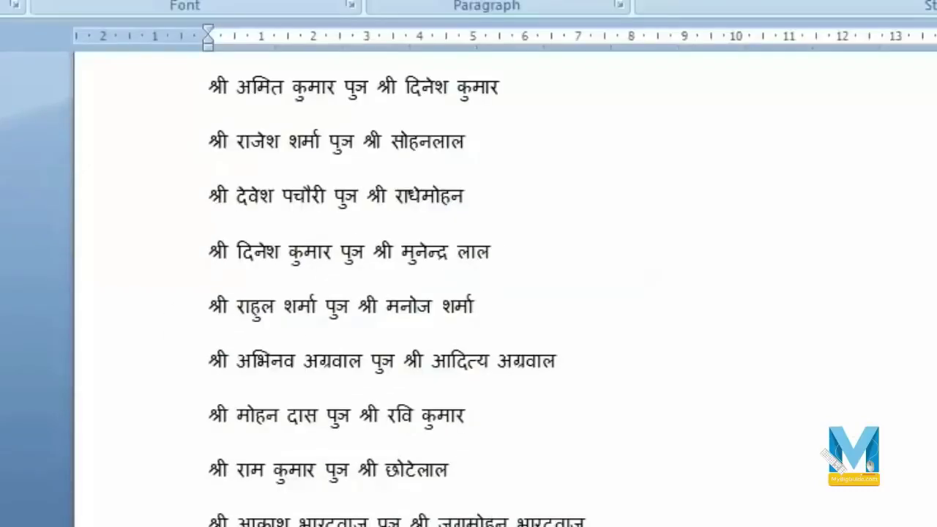
scroll(468, 293, up, 3)
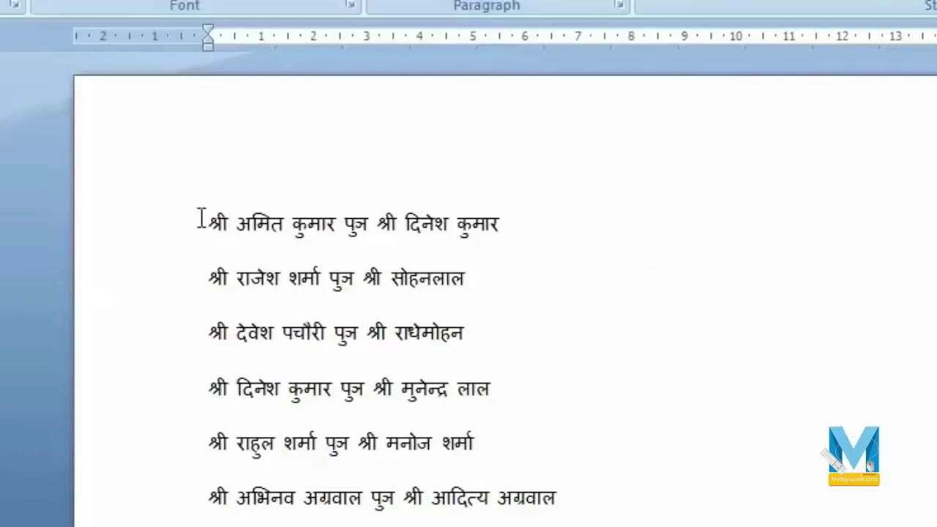
drag(203, 218, 439, 447)
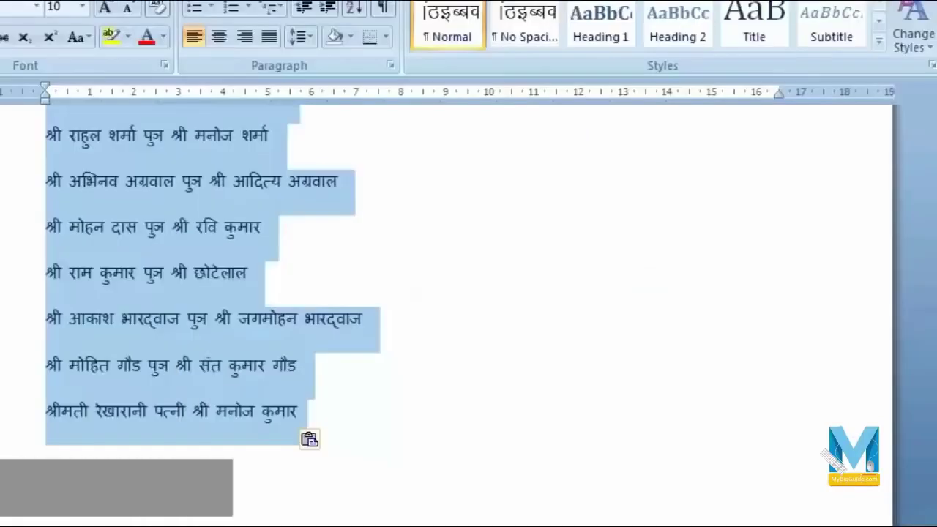
key(ctrl+f)
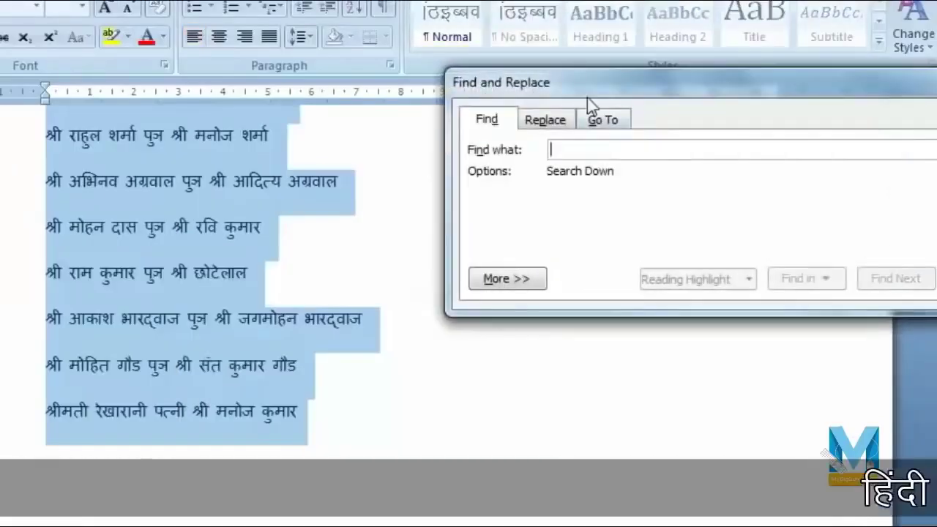
- In the Replace tab, set Find what to पुत्र and Replace with to '-'
click(556, 120)
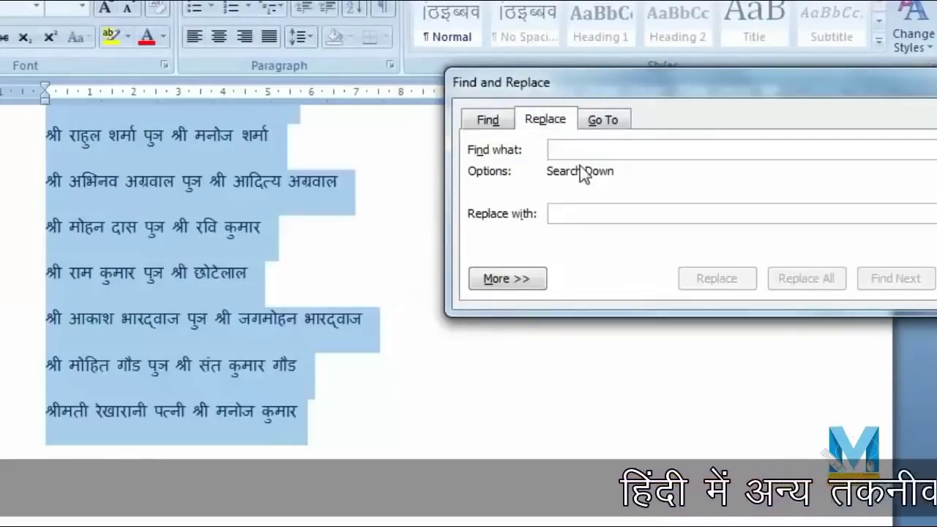
click(173, 282)
double_click(155, 272)
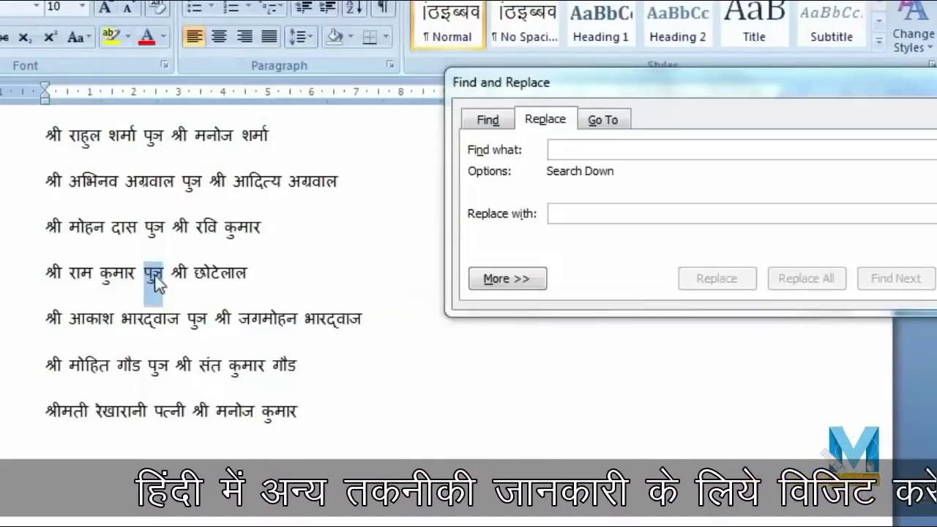
right_click(157, 276)
click(207, 312)
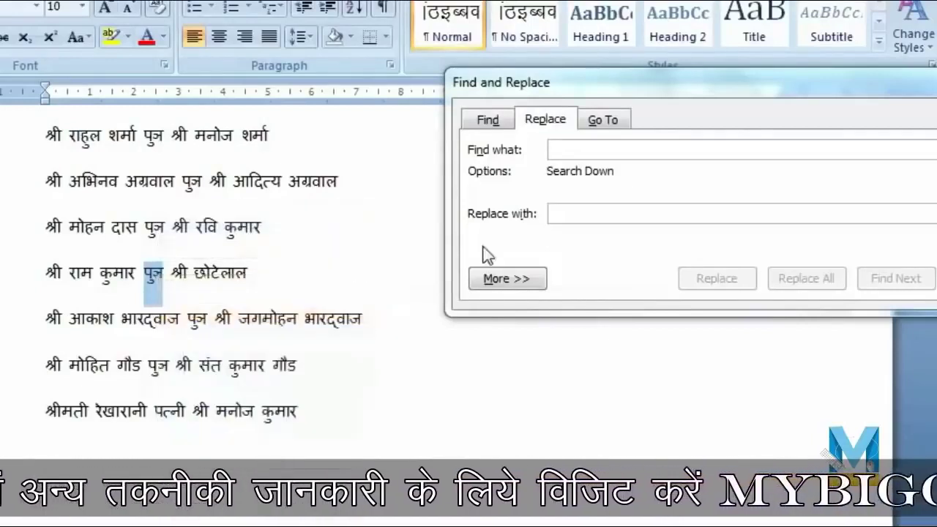
click(564, 150)
right_click(570, 150)
click(622, 210)
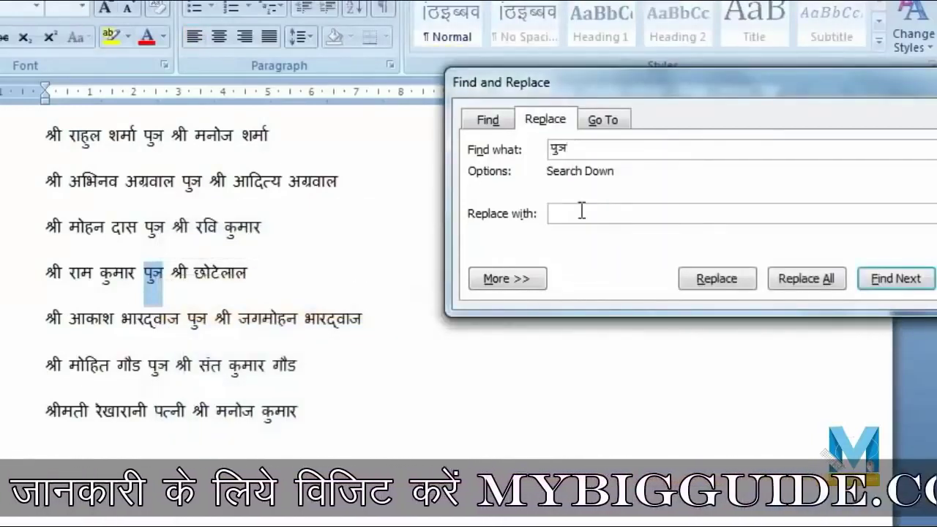
click(580, 211)
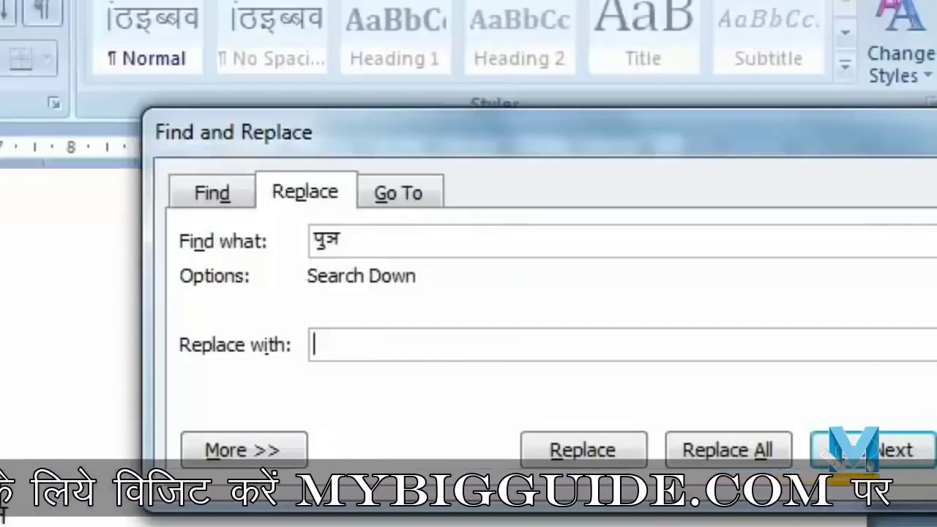
text(-)
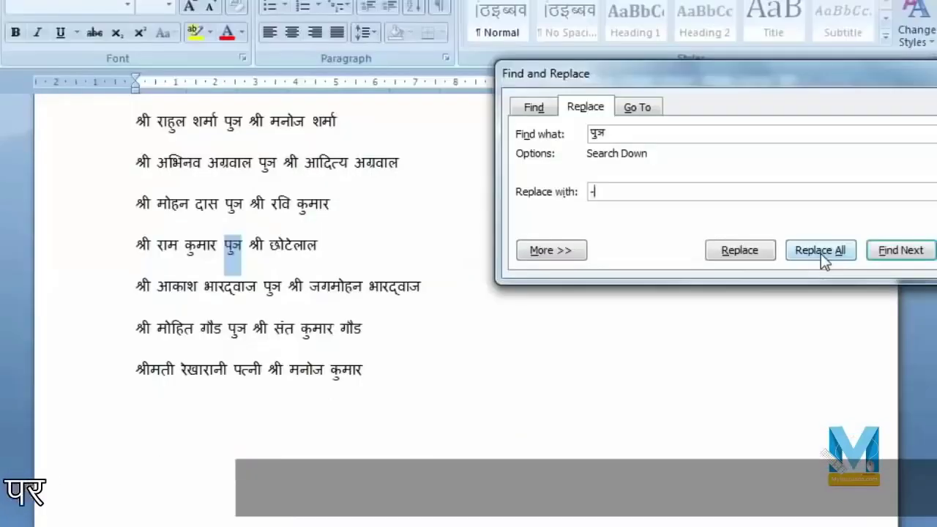
- Replace all 10 occurrences of पुत्र with a hyphen
click(728, 463)
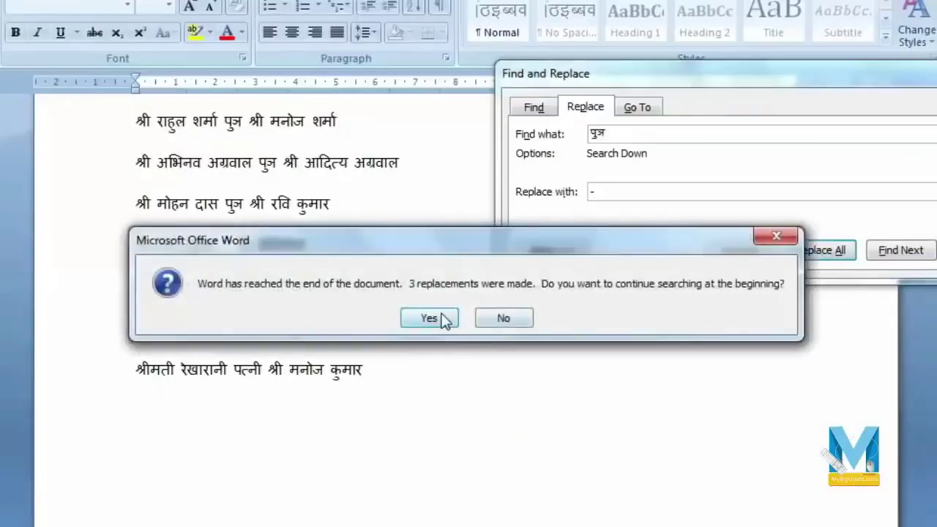
click(444, 320)
click(465, 317)
scroll(391, 291, down, 1)
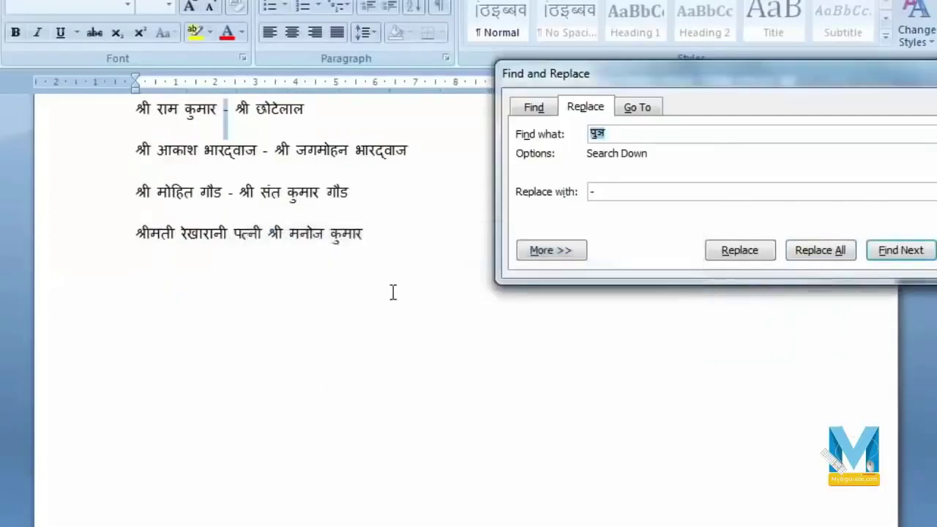
scroll(386, 309, up, 2)
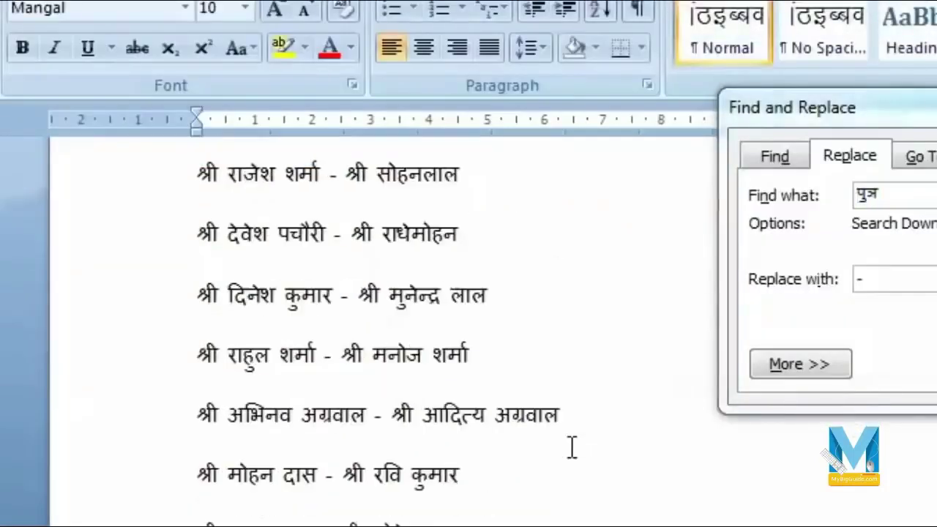
scroll(572, 447, up, 1)
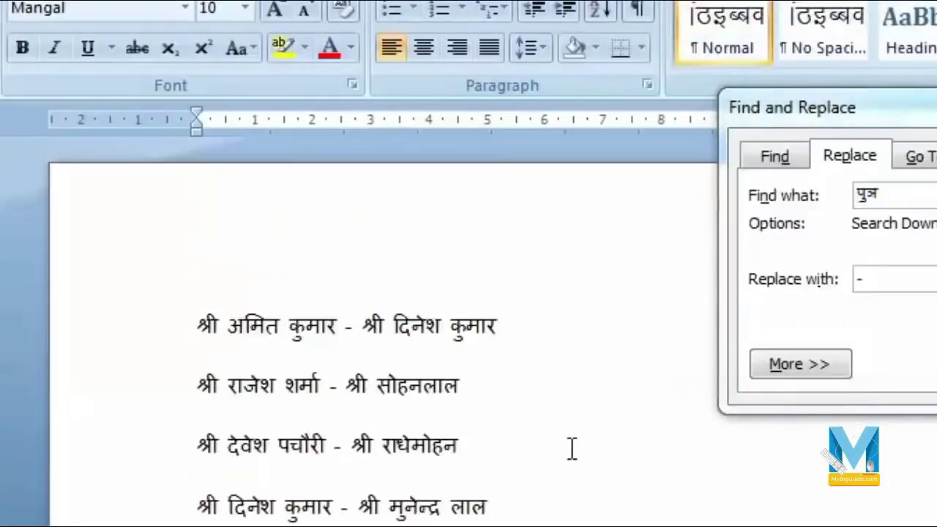
scroll(476, 380, down, 2)
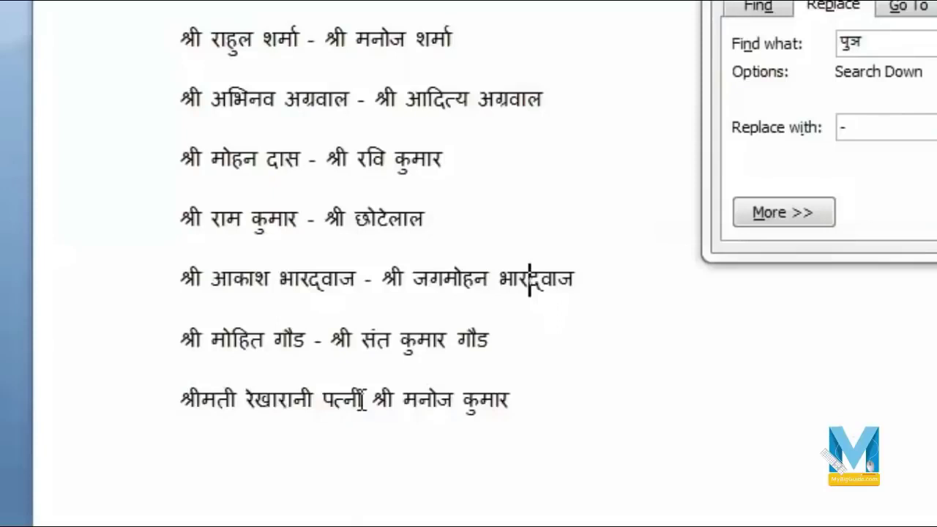
- Replace पत्नी on the last line with a hyphen and close Find and Replace
drag(364, 401, 324, 410)
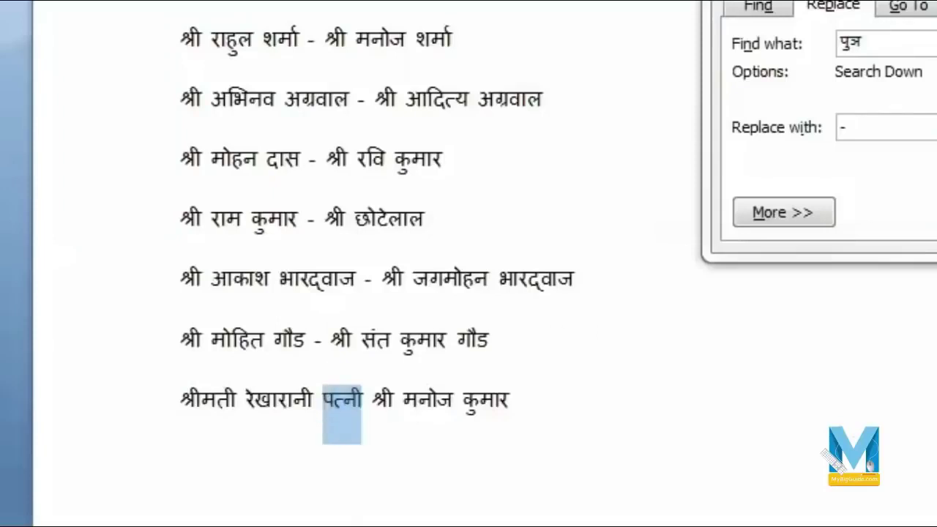
key(Delete)
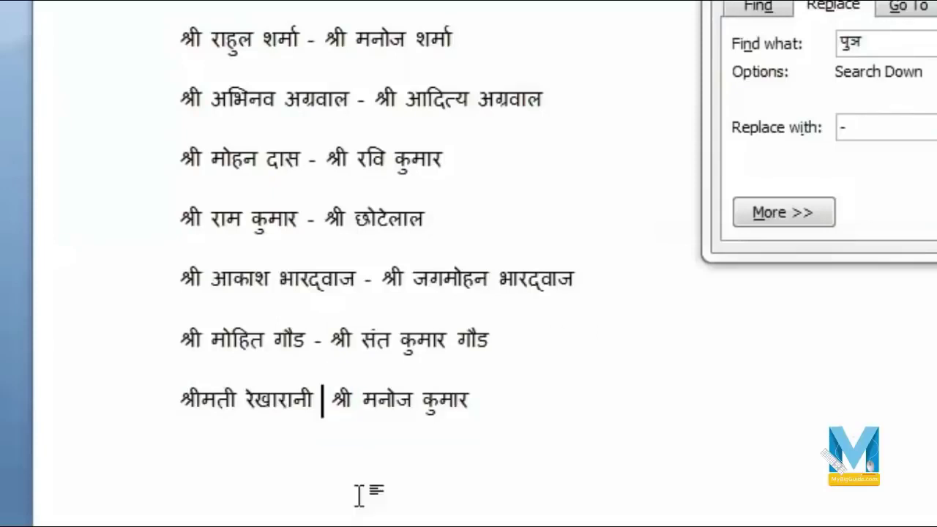
key(ctrl+v)
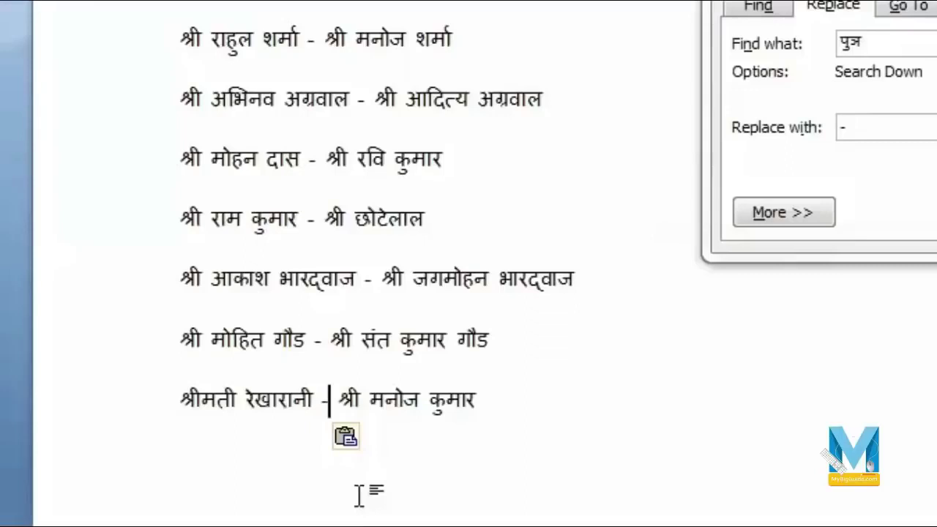
key(Escape)
click(660, 488)
scroll(644, 487, up, 5)
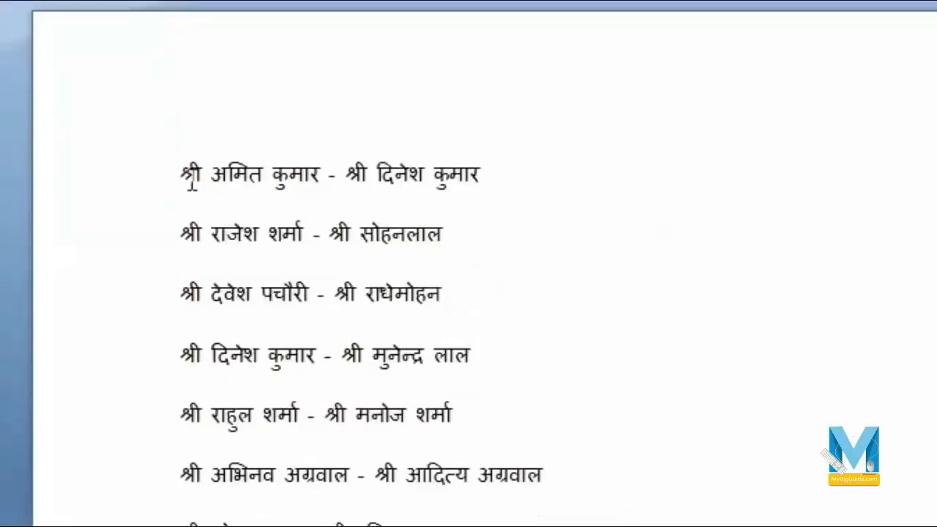
scroll(398, 384, down, 4)
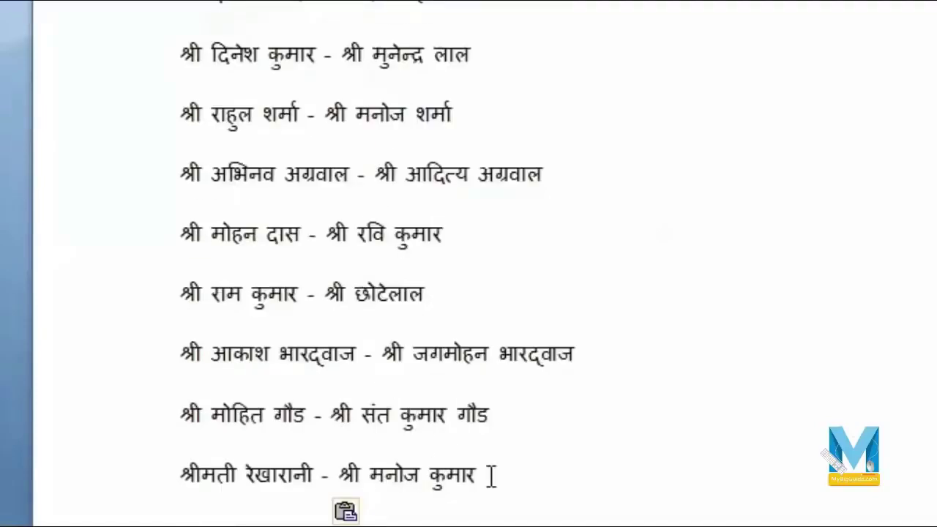
scroll(490, 477, up, 4)
- Convert the eleven name lines to a two-column table, separating text at '-'
drag(182, 158, 512, 526)
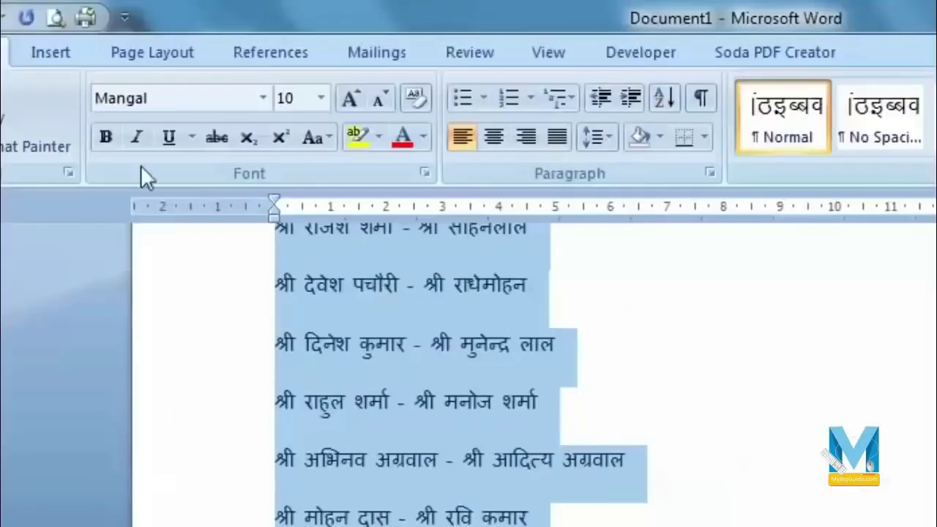
click(58, 50)
click(91, 137)
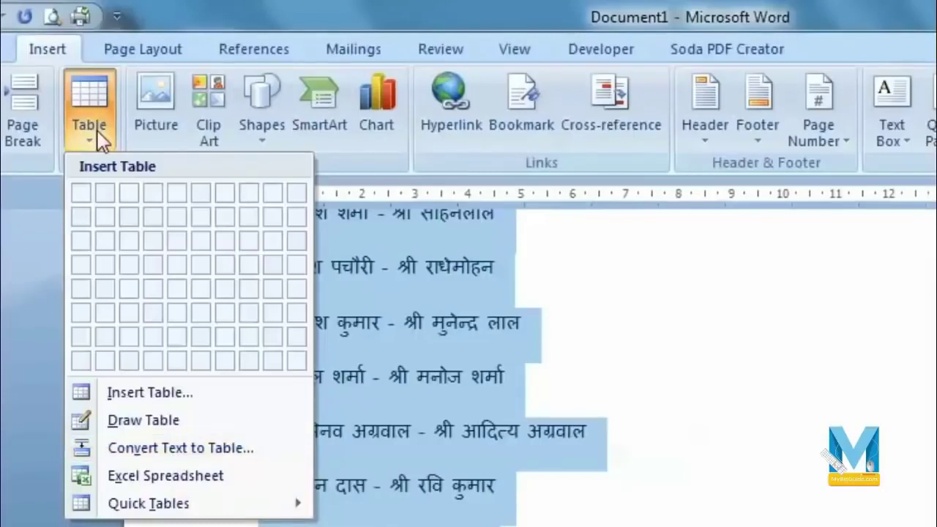
click(252, 452)
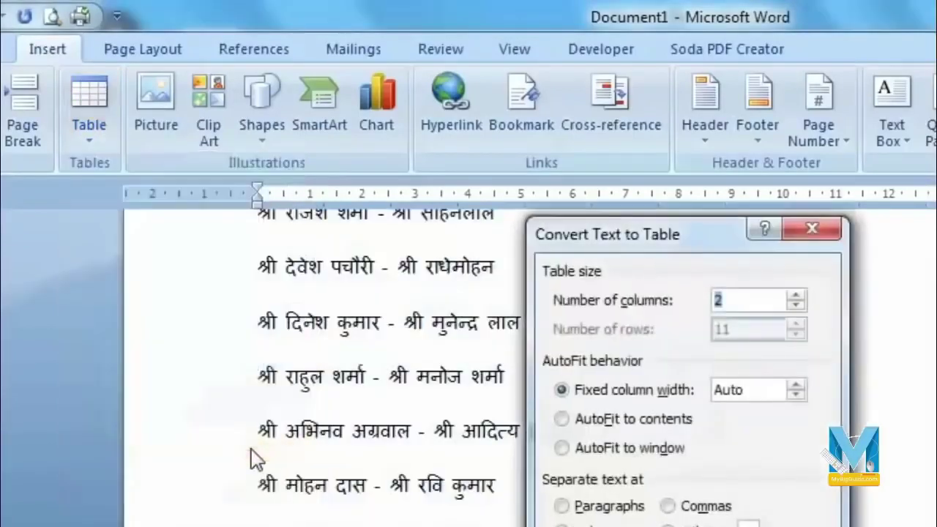
drag(423, 71, 647, 37)
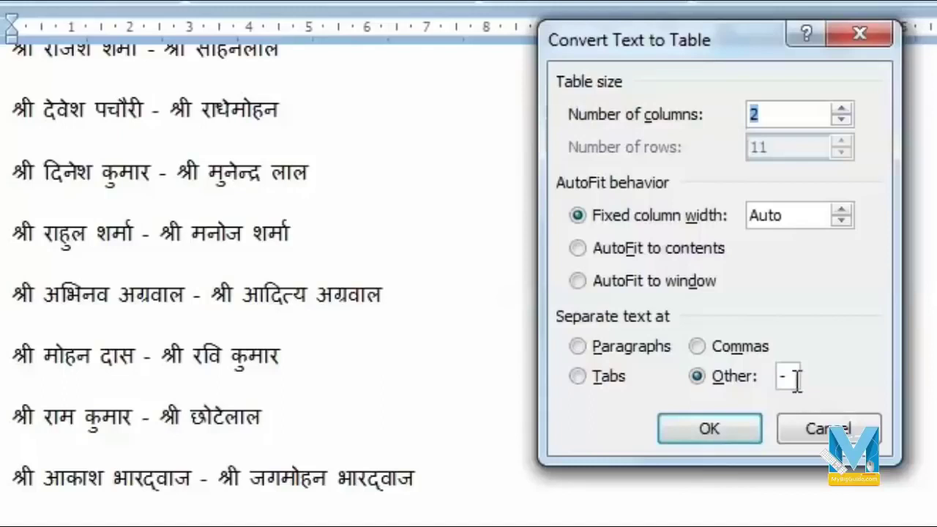
drag(797, 379, 762, 382)
click(685, 435)
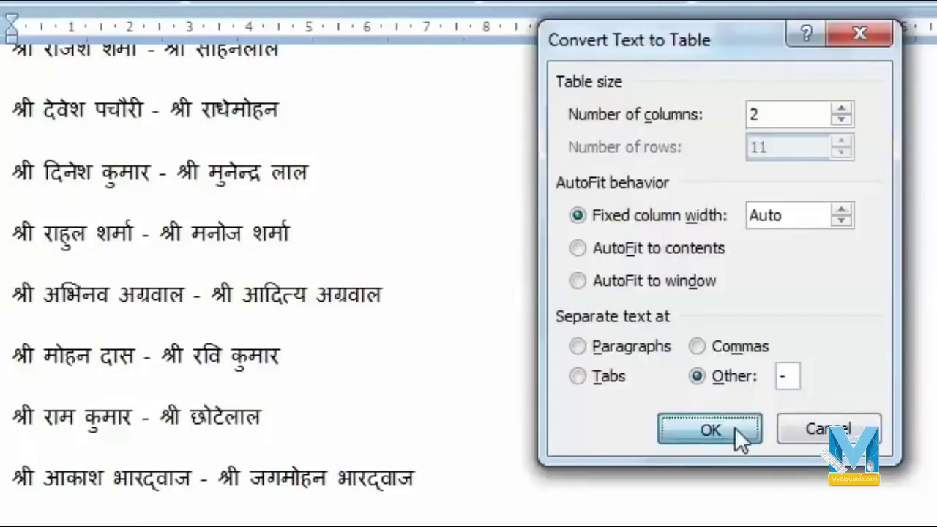
scroll(735, 428, up, 5)
click(374, 290)
click(233, 218)
click(3, 348)
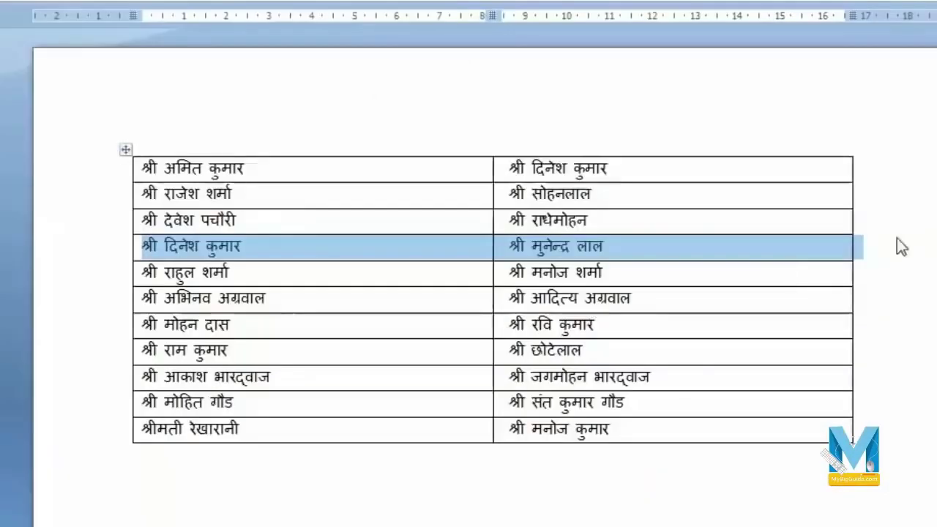
click(899, 239)
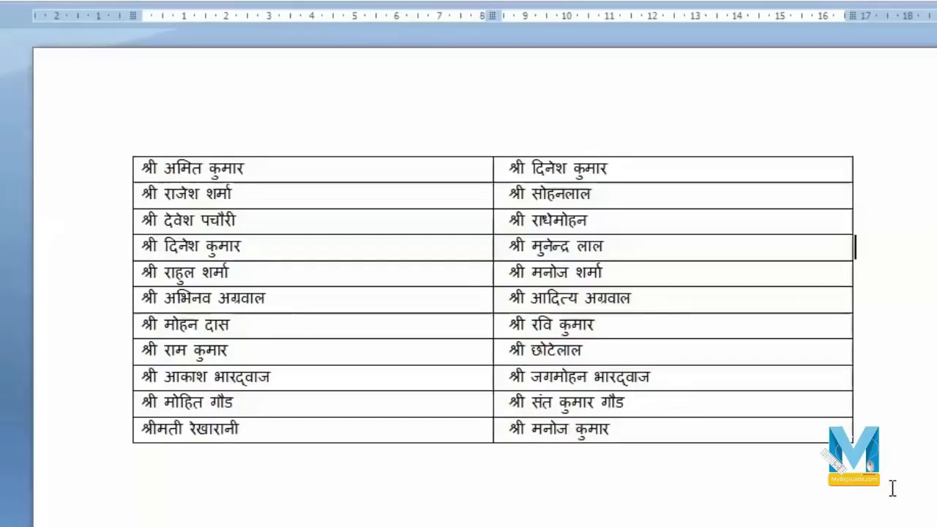
key(ctrl+End)
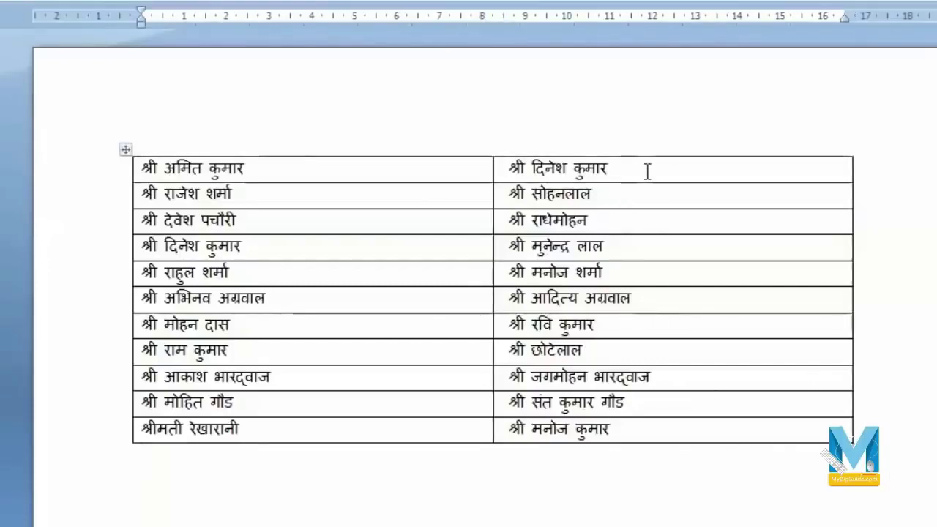
click(135, 170)
click(84, 171)
click(147, 153)
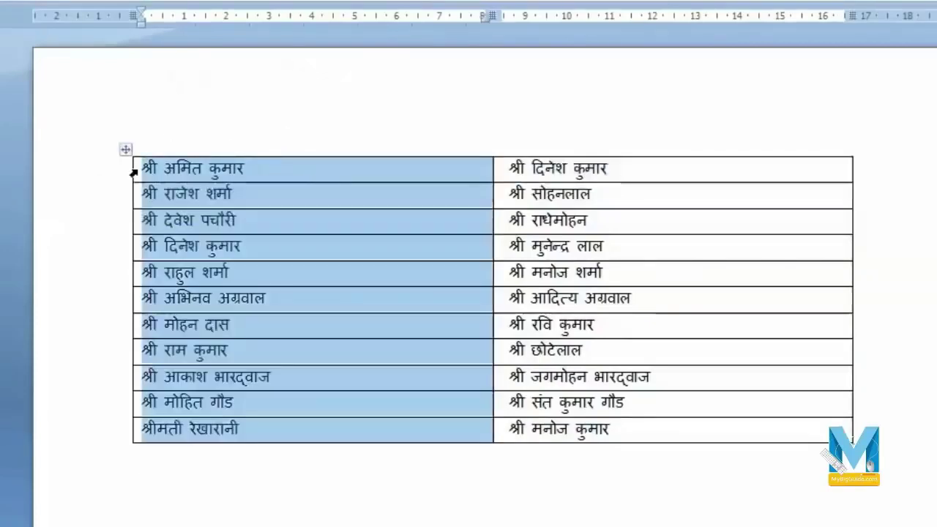
click(161, 173)
drag(161, 173, 630, 403)
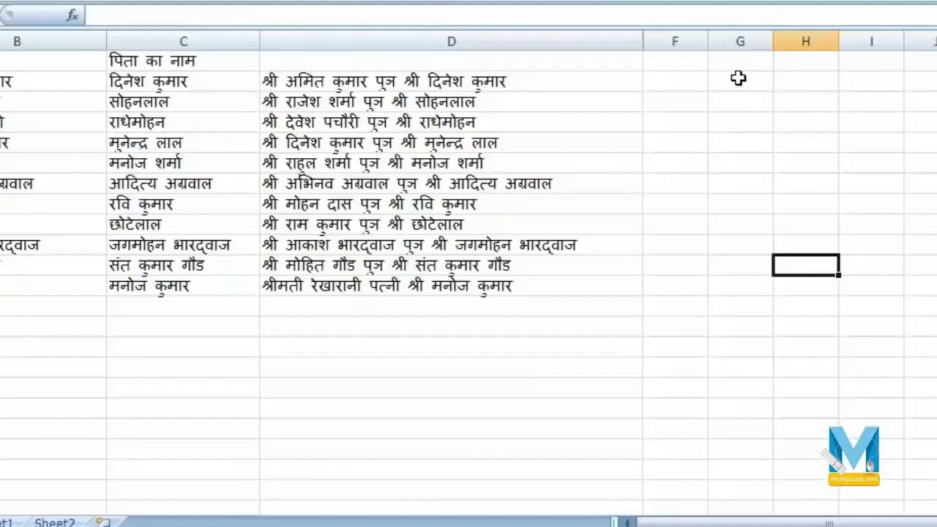
- Paste the Word name table at G2 and widen column H to fit the names
click(738, 79)
right_click(739, 79)
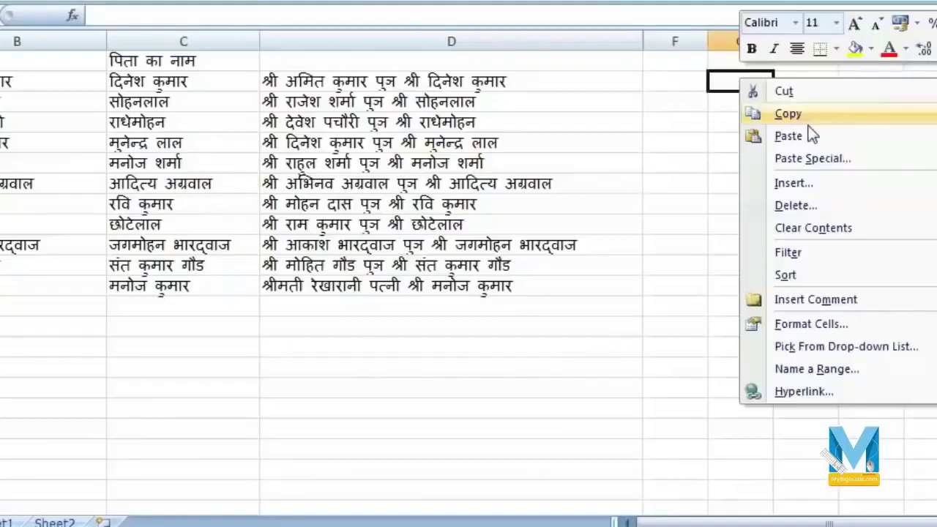
click(834, 135)
drag(840, 41, 925, 40)
click(798, 117)
scroll(795, 187, down, 3)
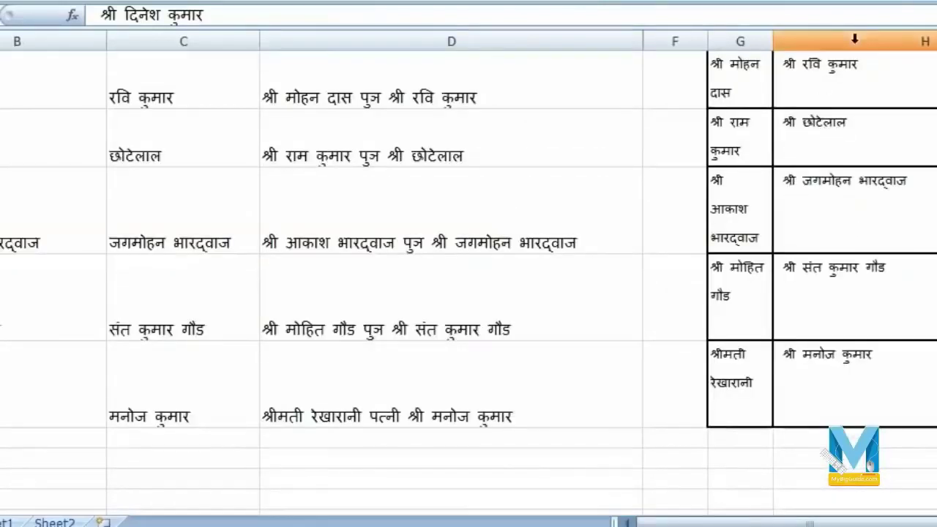
drag(857, 34, 750, 34)
scroll(824, 302, up, 3)
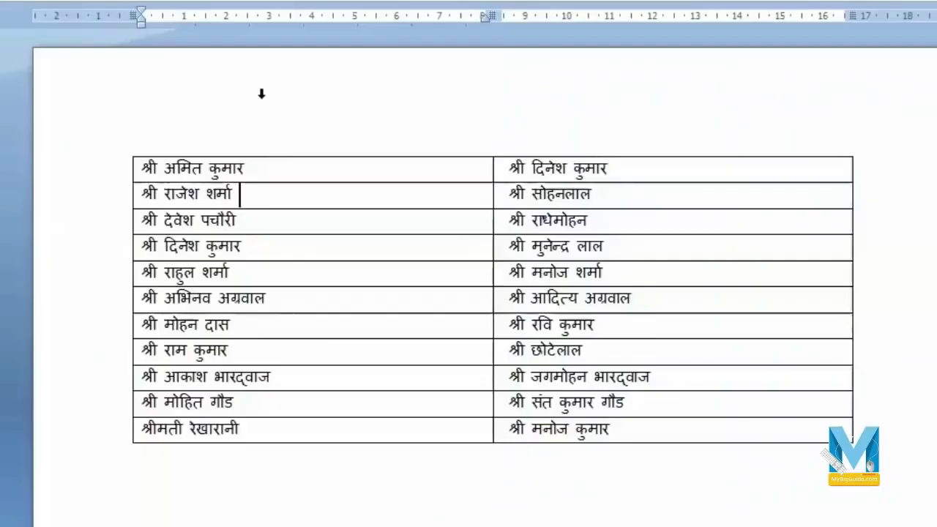
- Select the whole two-column name table
click(262, 135)
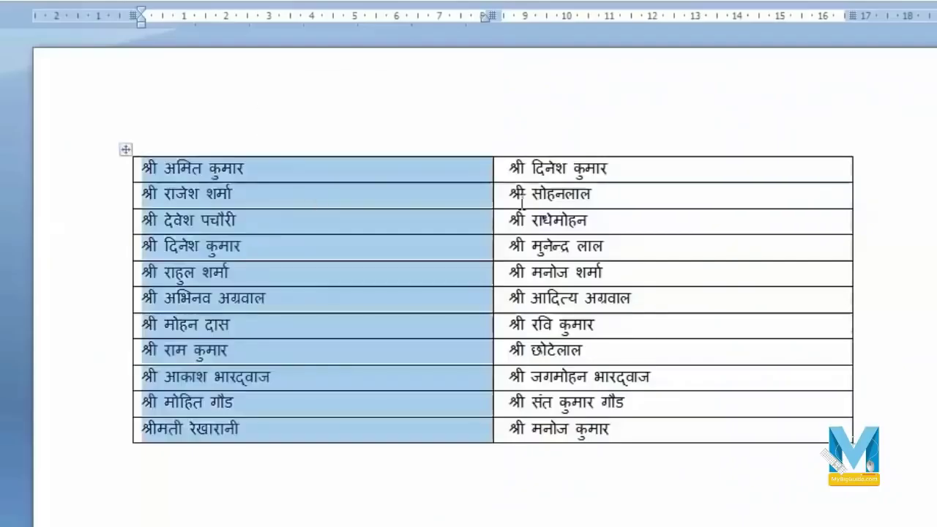
click(123, 152)
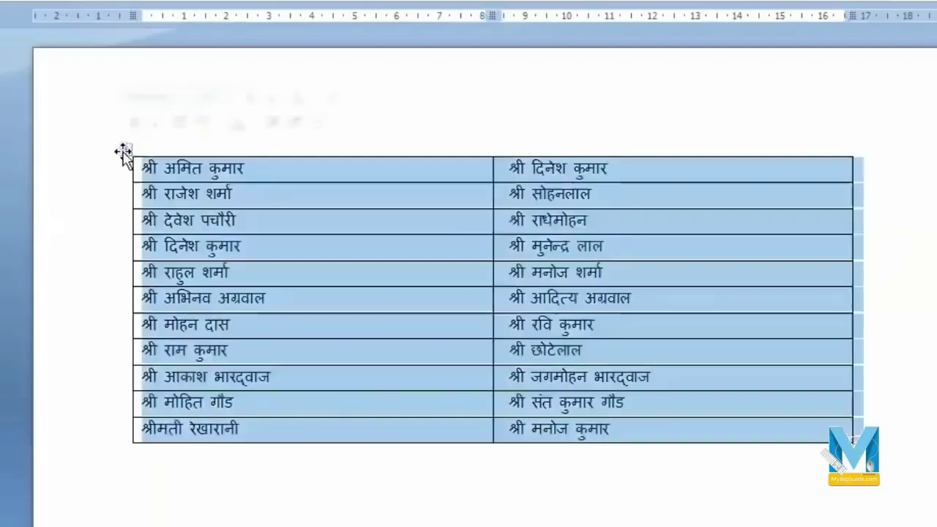
click(236, 272)
click(124, 150)
click(468, 140)
click(130, 152)
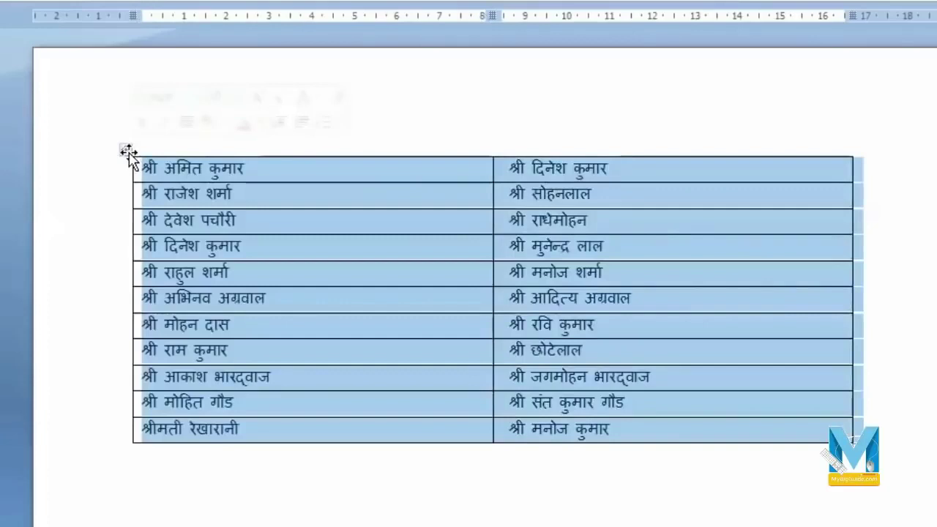
drag(139, 167, 716, 423)
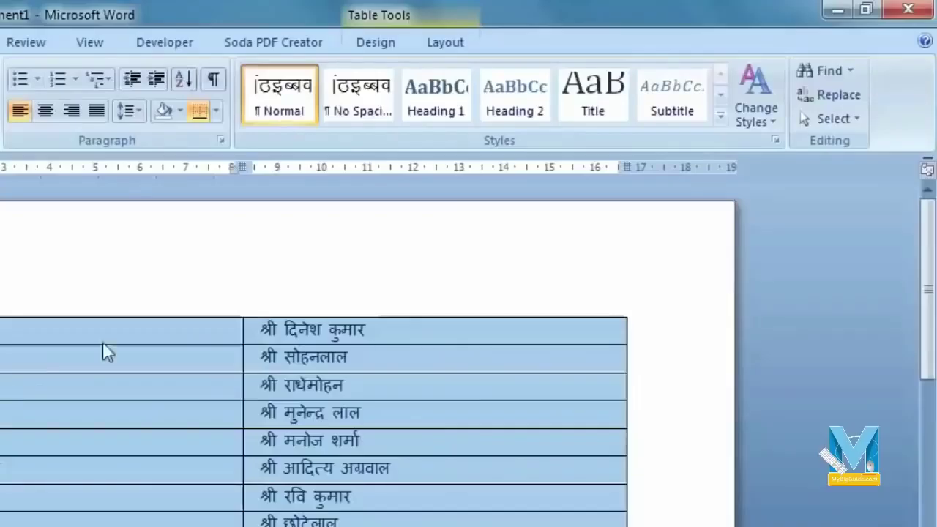
- Convert the table to text using '-' as the separator
click(451, 46)
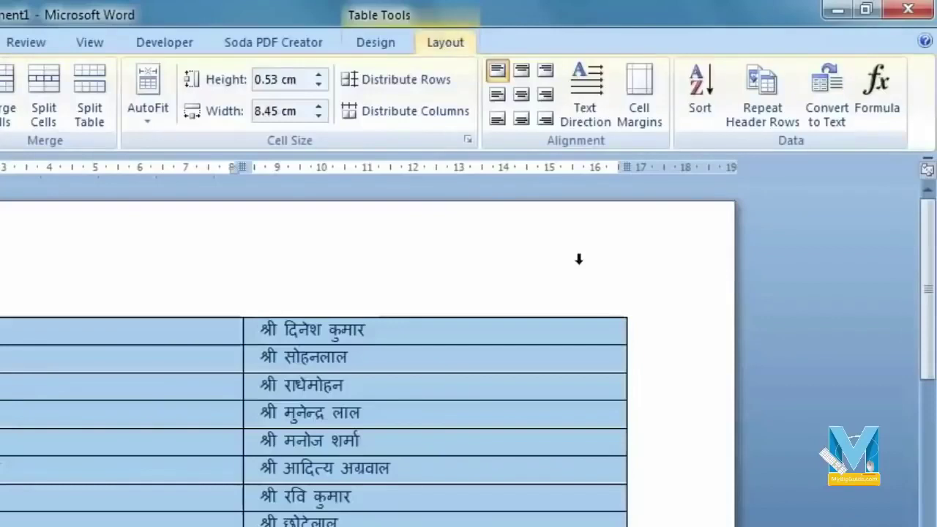
click(840, 129)
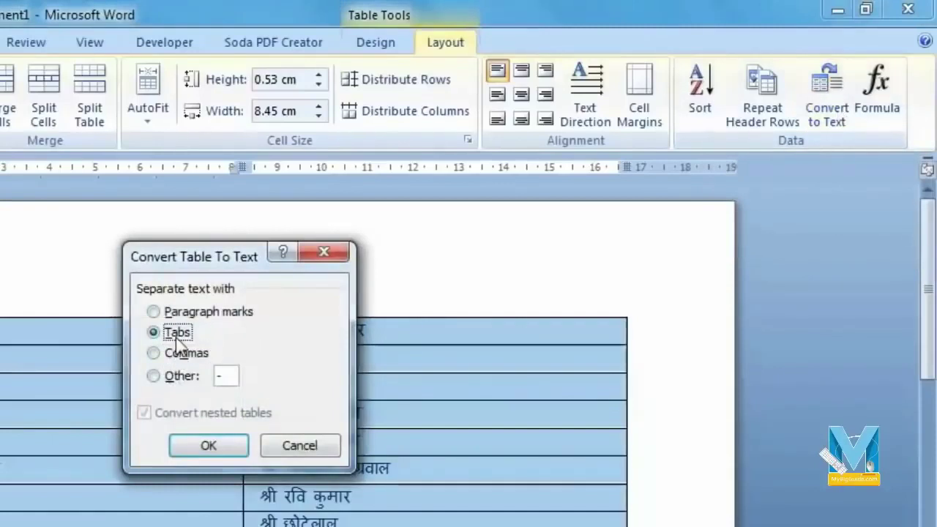
key(alt+o)
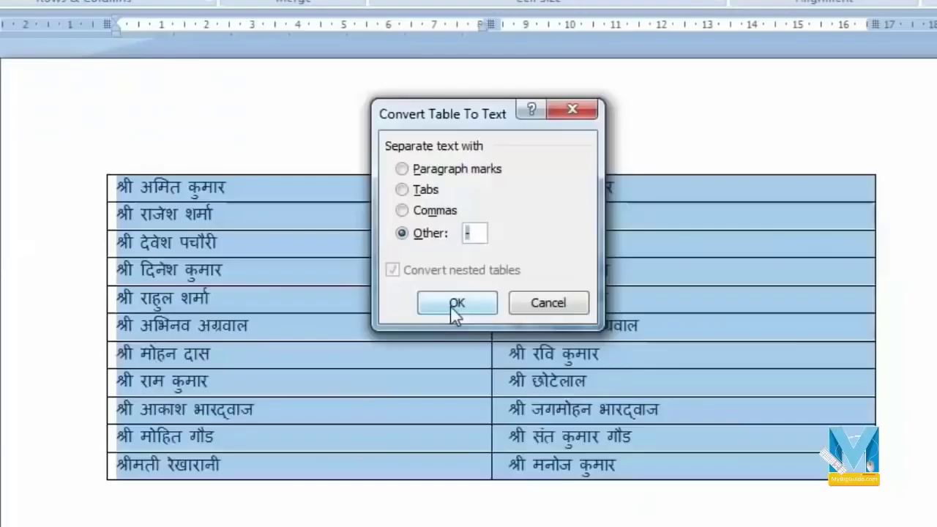
click(209, 446)
click(510, 298)
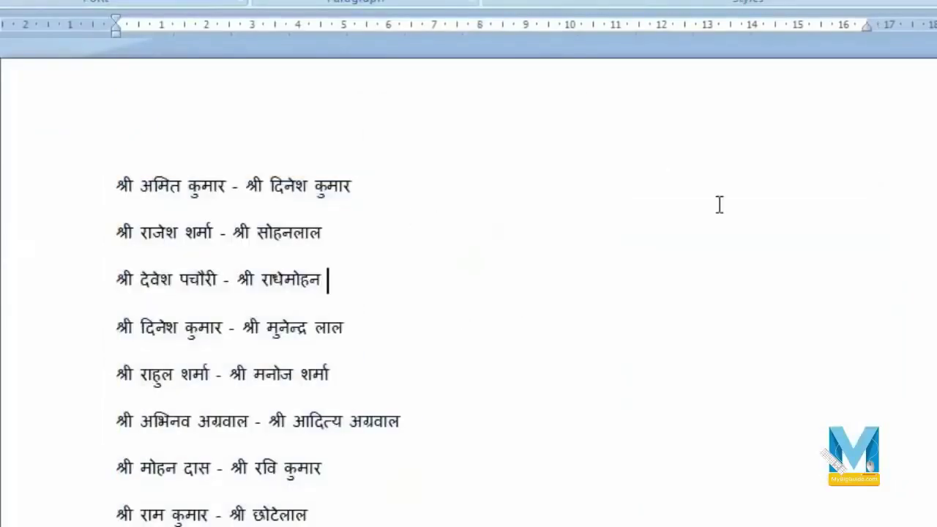
scroll(430, 205, down, 4)
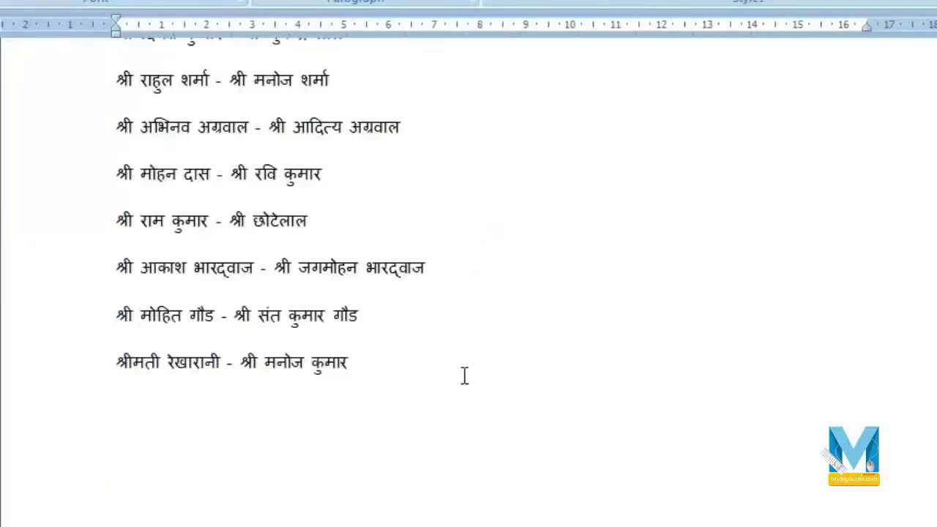
scroll(454, 380, up, 4)
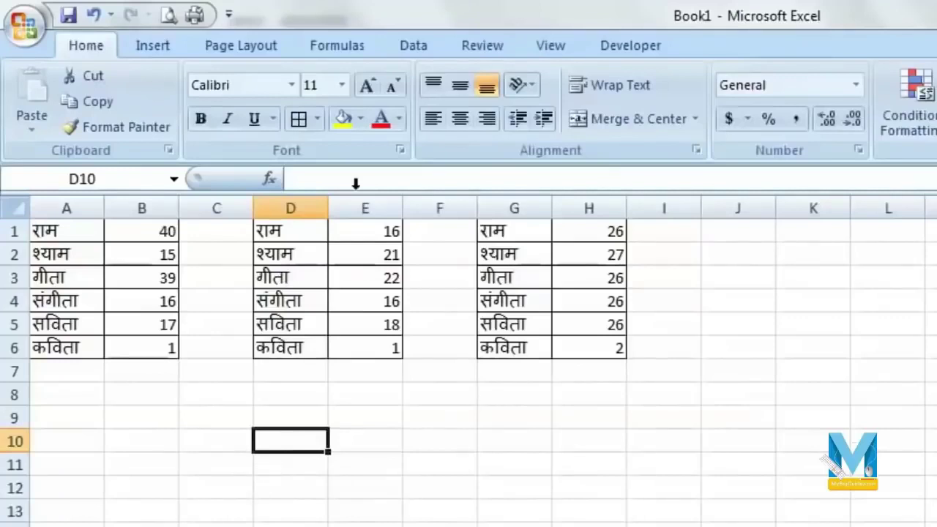
- Open Data > Consolidate and keep Sum as the function
click(403, 47)
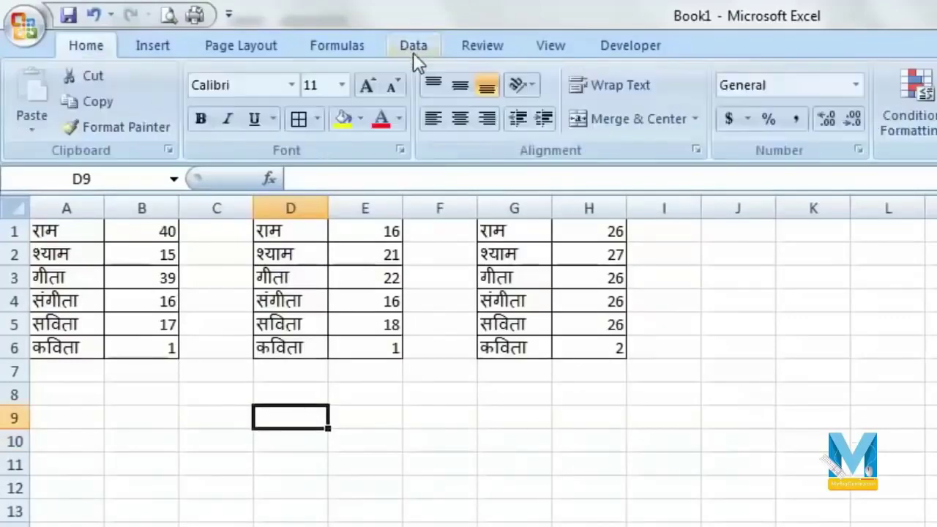
click(413, 52)
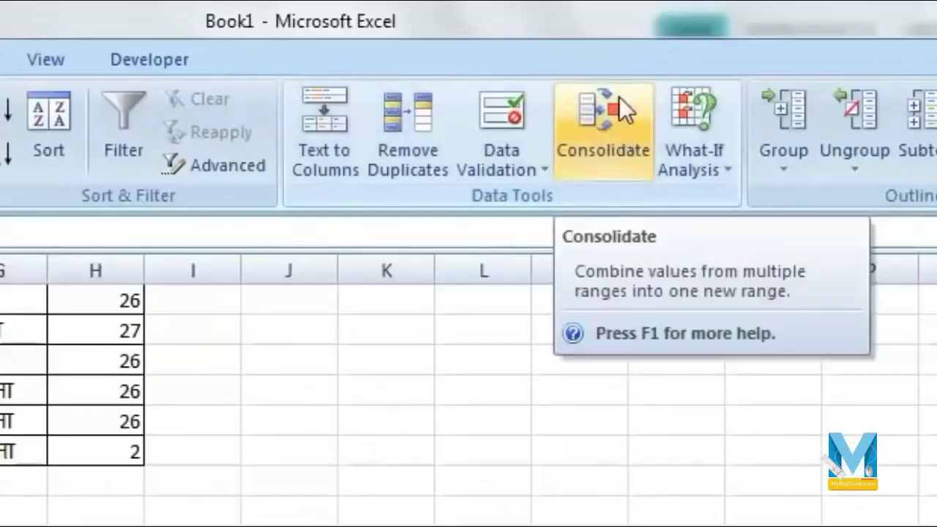
click(615, 116)
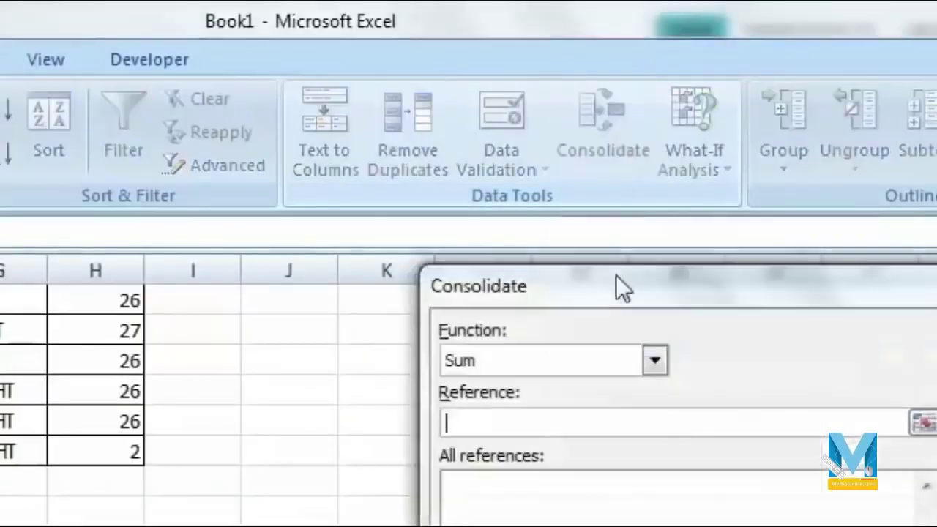
drag(407, 79, 233, 80)
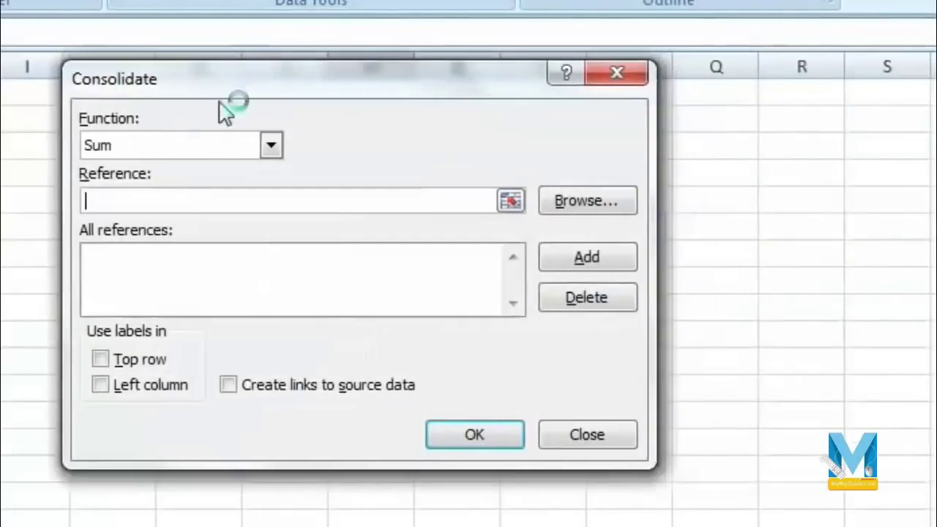
click(273, 145)
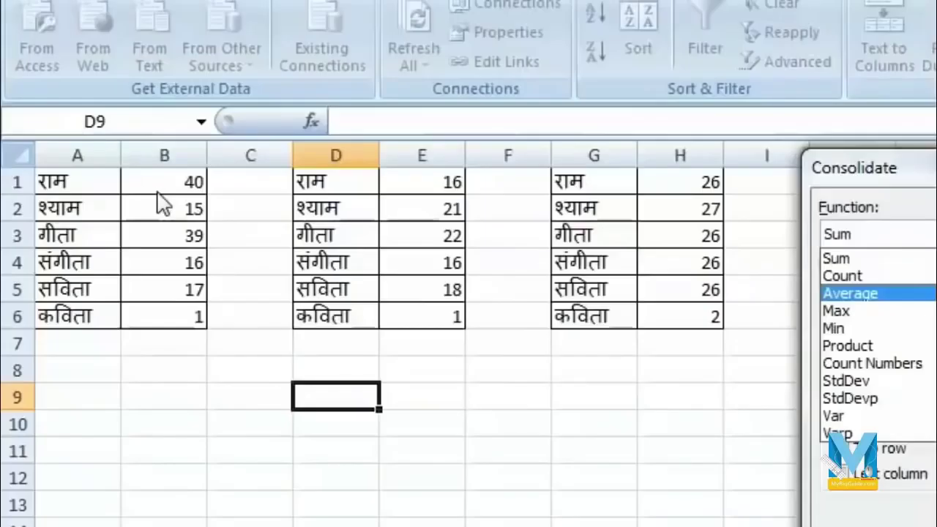
click(842, 259)
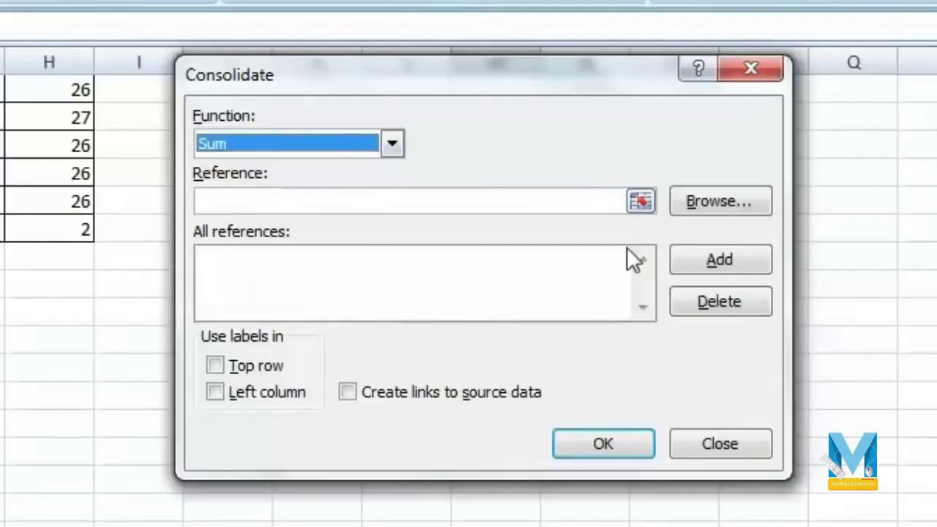
- Add A1:B6, D1:E6 and G1:H6 as references, tick Left column, and consolidate into D9
click(642, 202)
drag(73, 167, 163, 299)
click(670, 308)
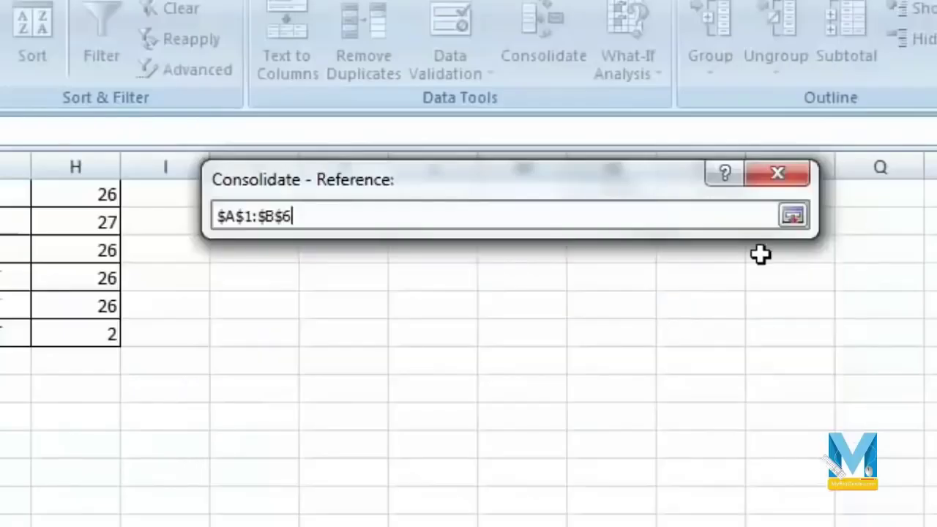
click(793, 217)
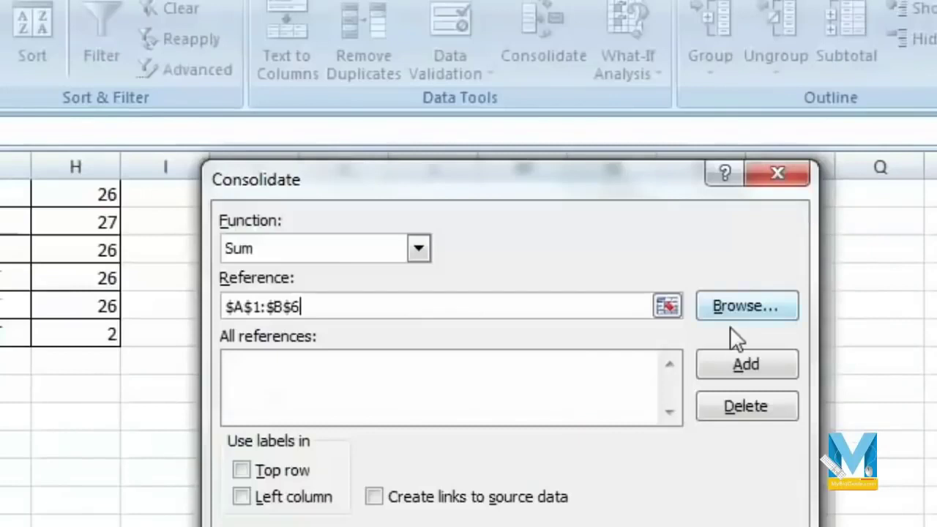
click(729, 368)
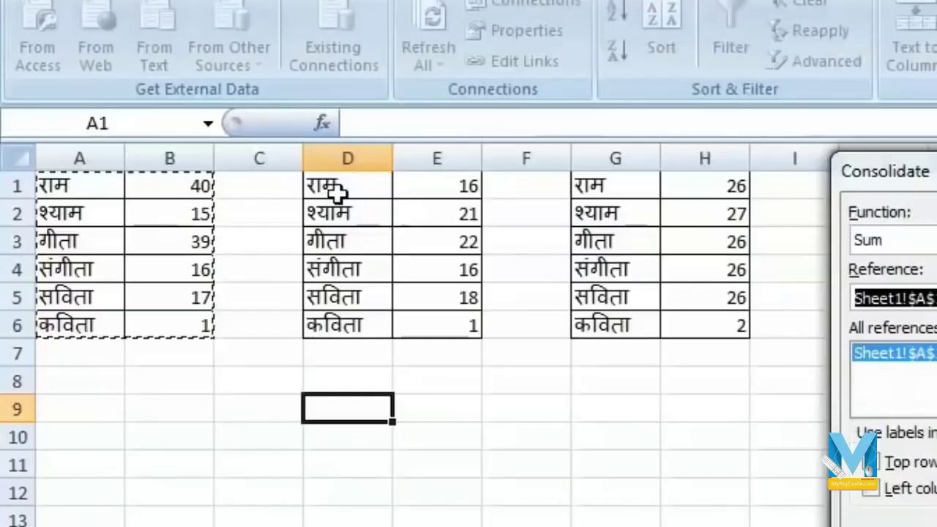
drag(338, 192, 448, 326)
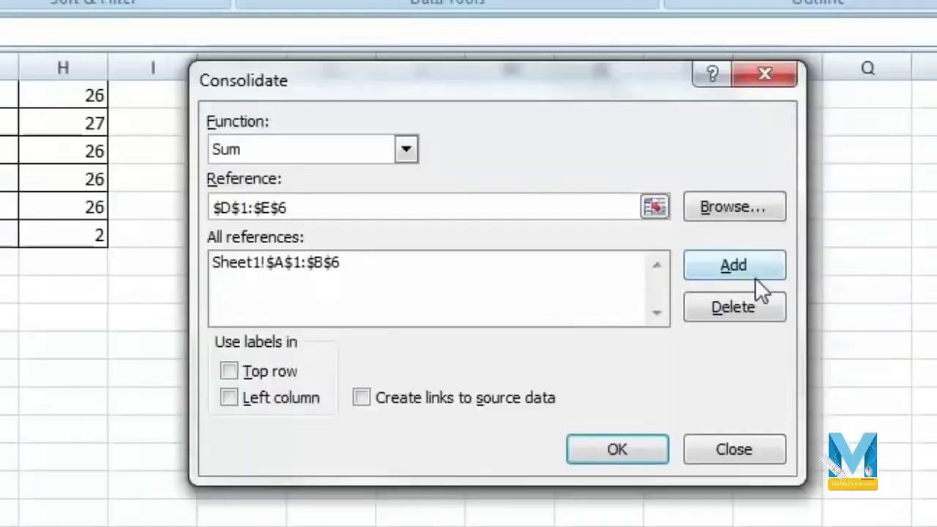
click(751, 267)
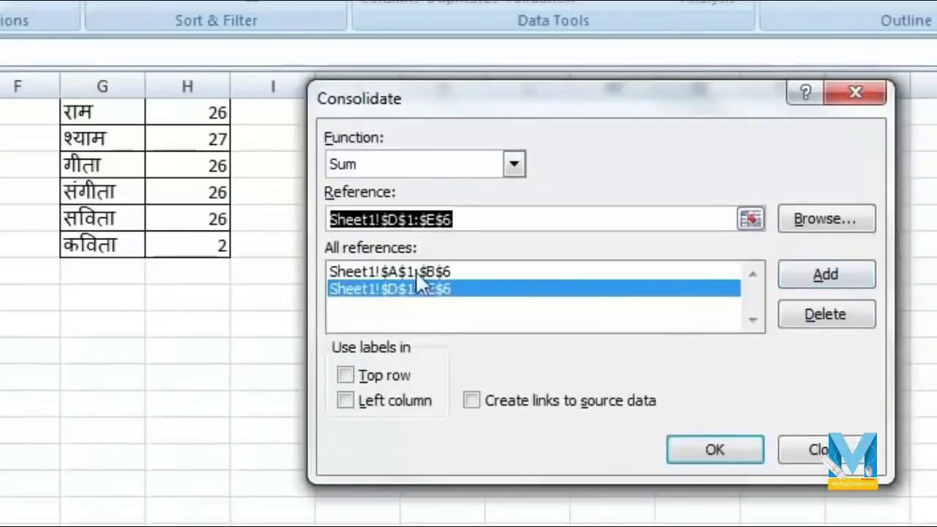
drag(142, 111, 201, 246)
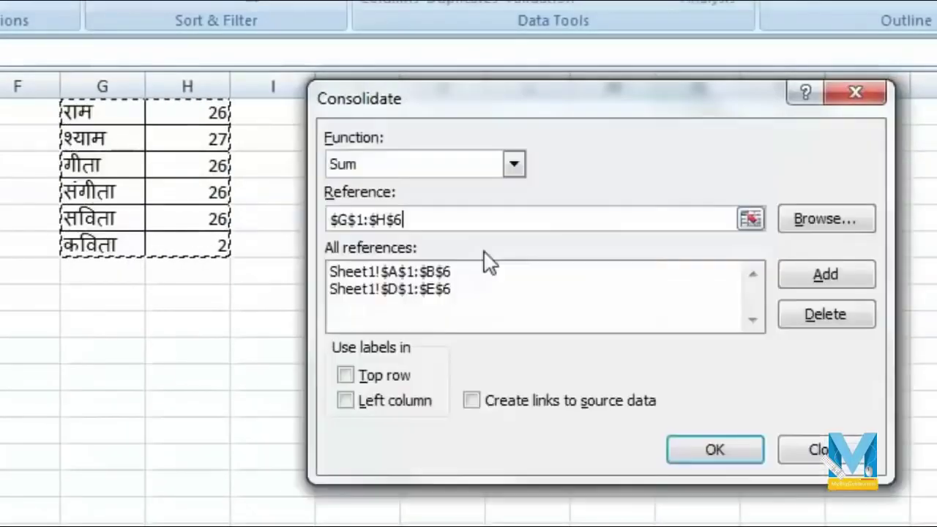
click(826, 275)
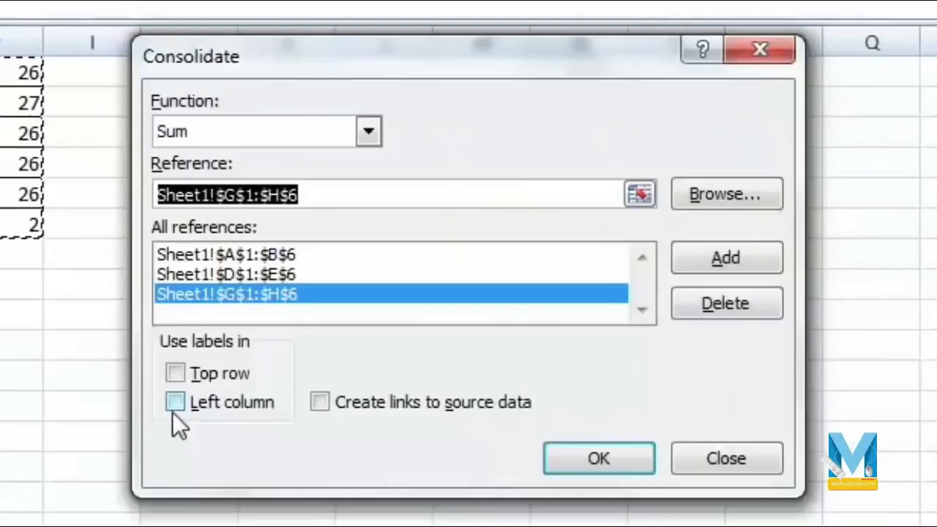
click(176, 403)
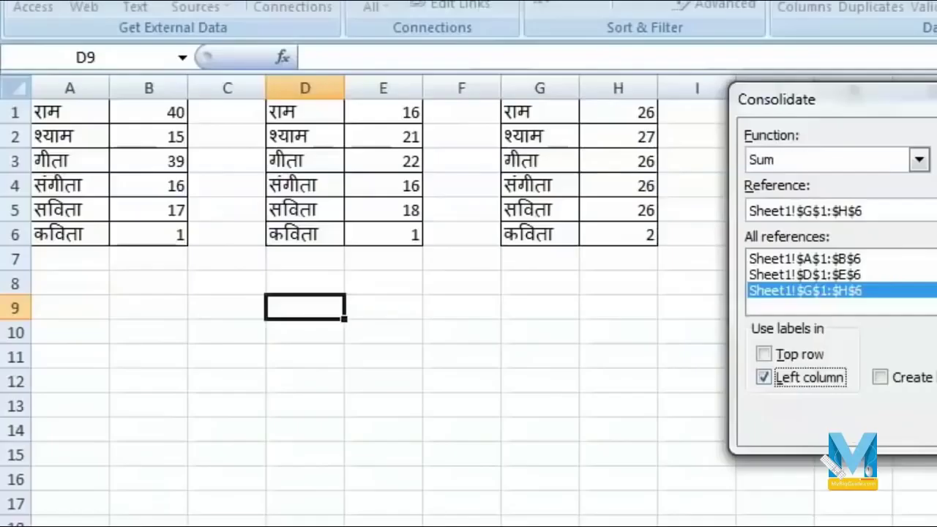
key(Return)
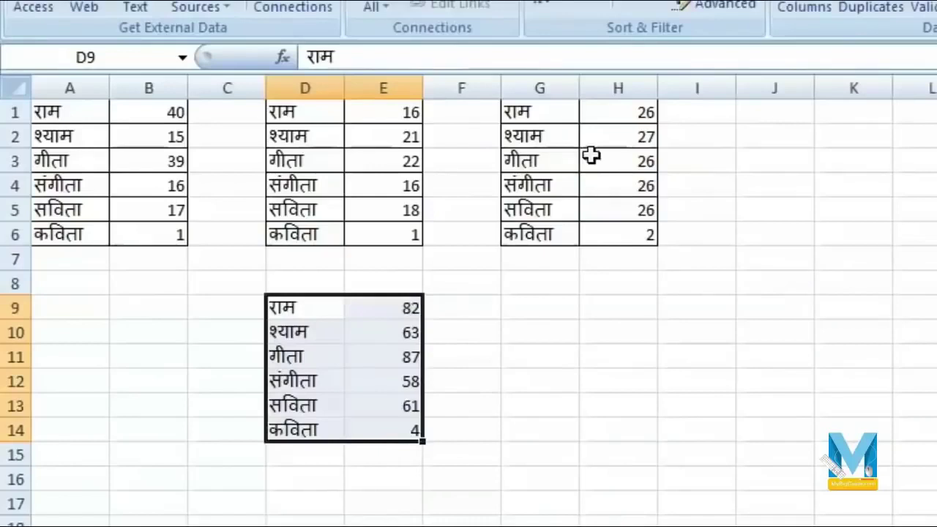
click(377, 386)
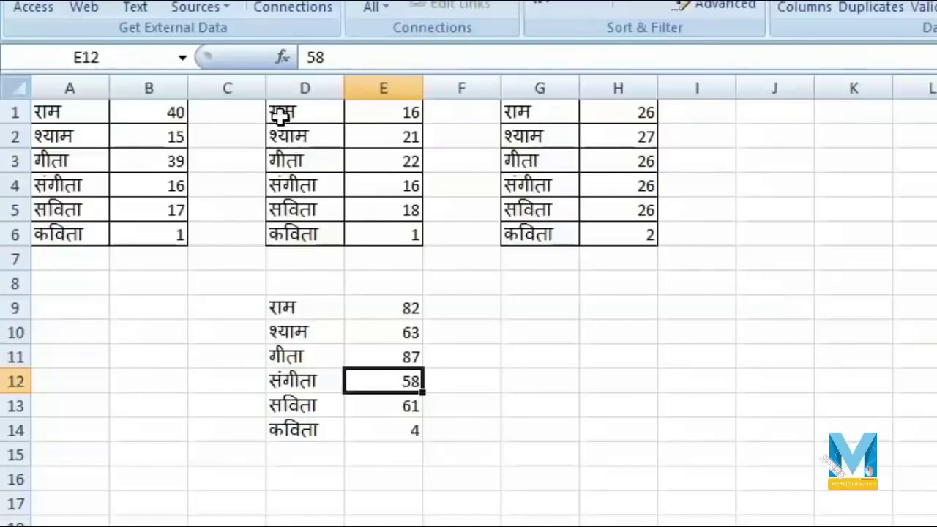
- Copy G1:H6 and paste it at G7, extending the third table to G12
drag(508, 115, 624, 249)
key(ctrl+c)
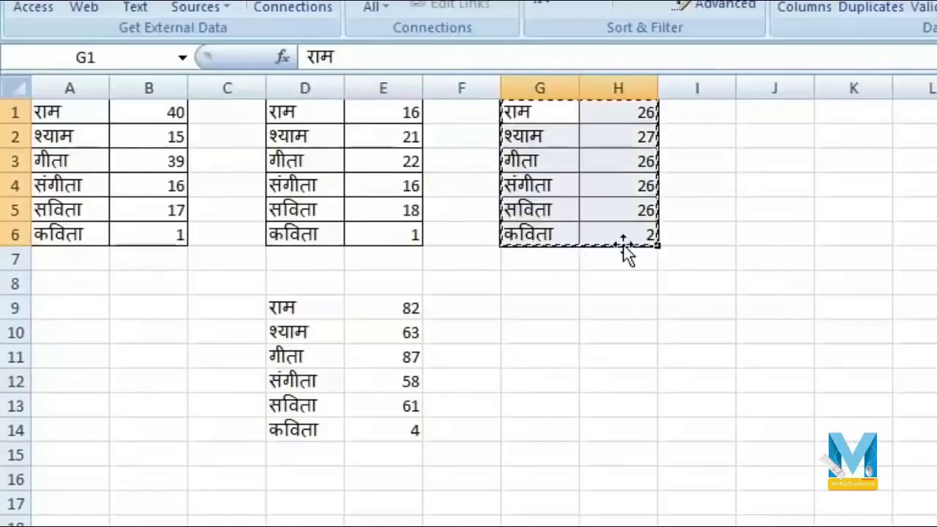
right_click(505, 254)
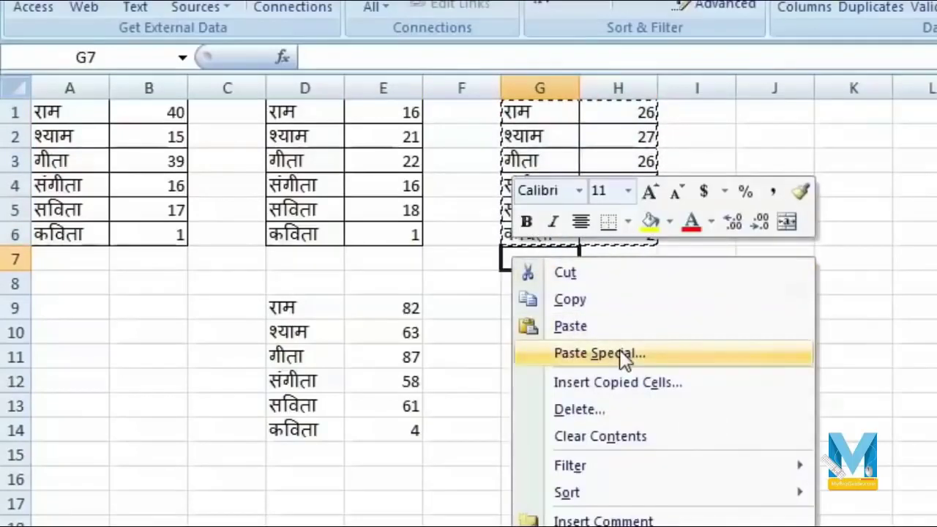
click(578, 325)
click(775, 332)
click(766, 227)
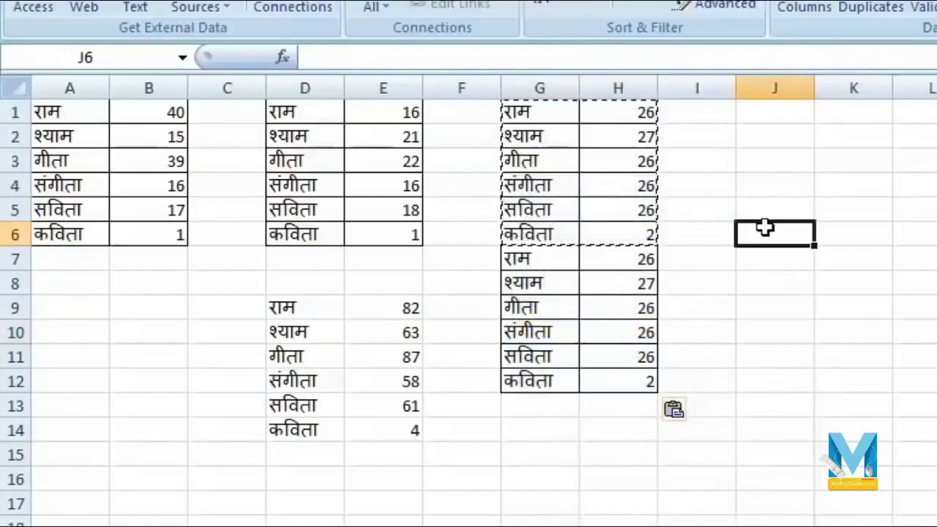
double_click(767, 229)
click(864, 182)
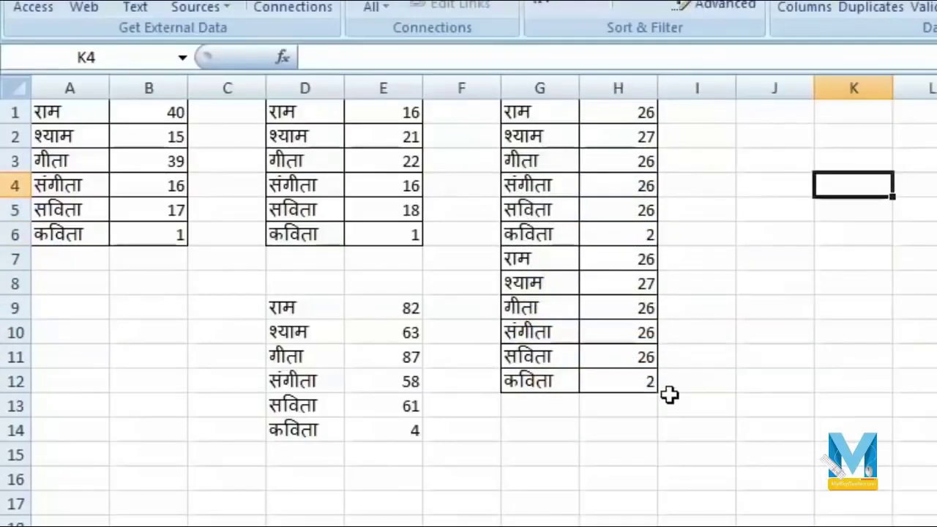
click(308, 312)
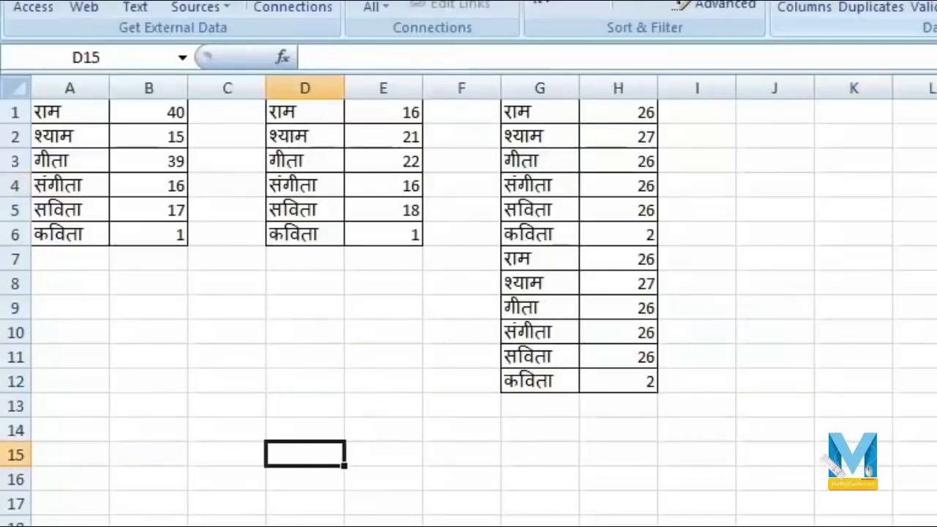
- Clear the old totals and add A1:B6 and D1:E6 as consolidation references
click(936, 6)
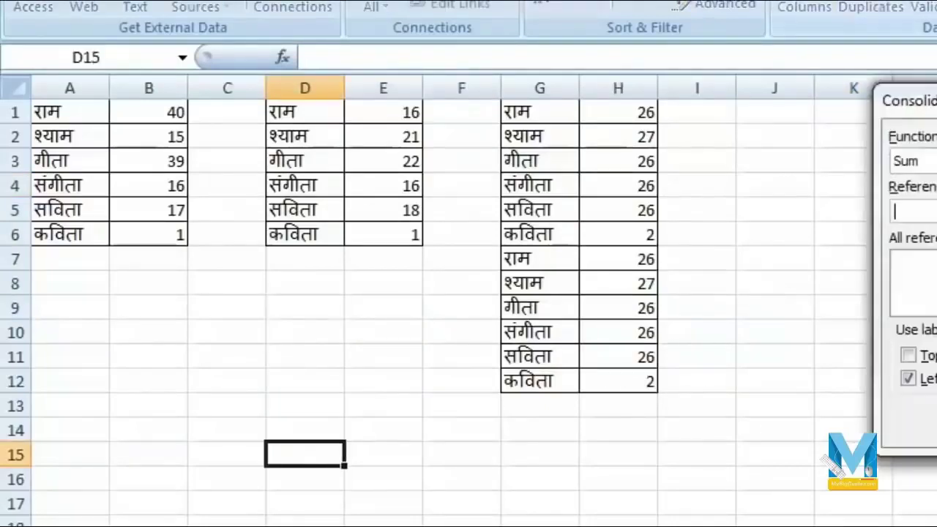
drag(55, 115, 150, 236)
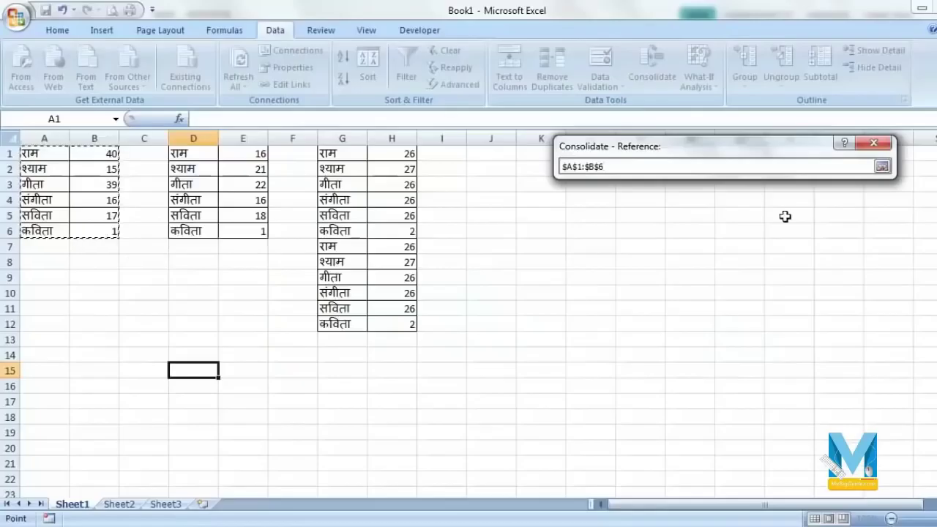
click(882, 166)
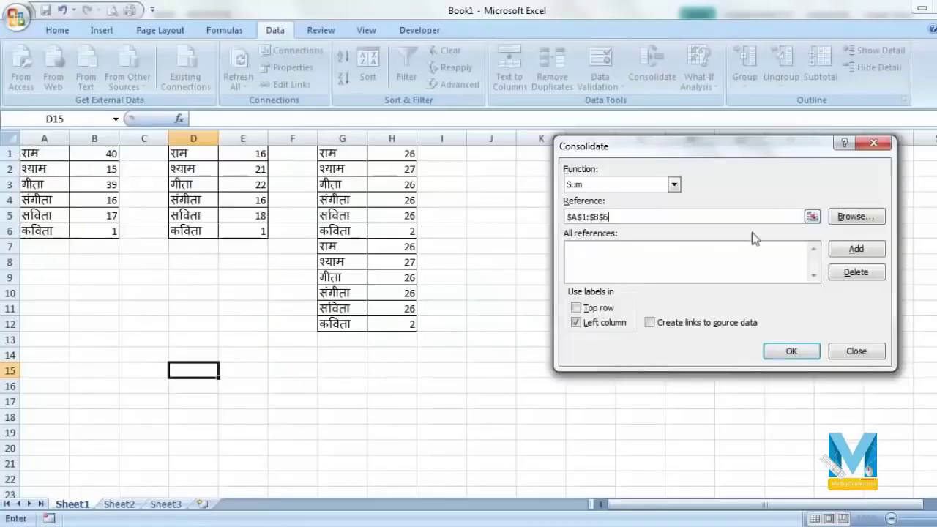
click(856, 250)
click(813, 217)
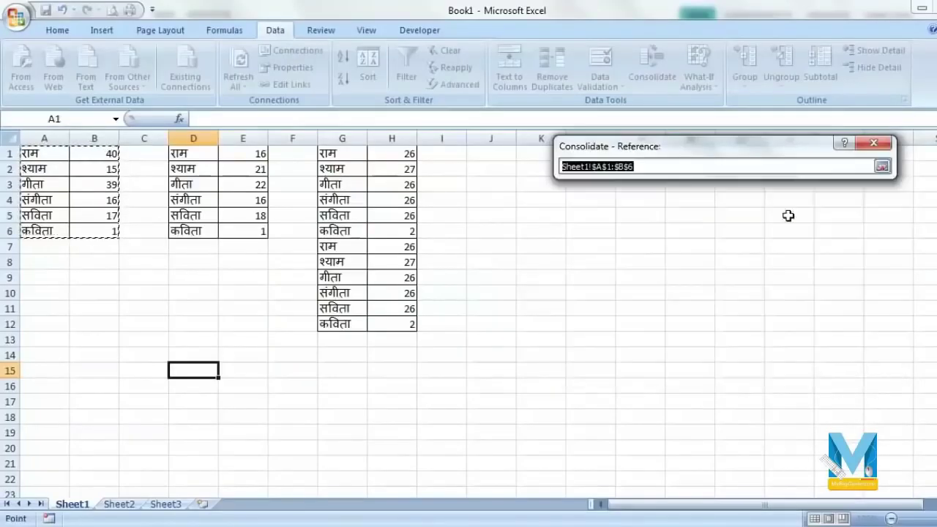
drag(175, 154, 223, 229)
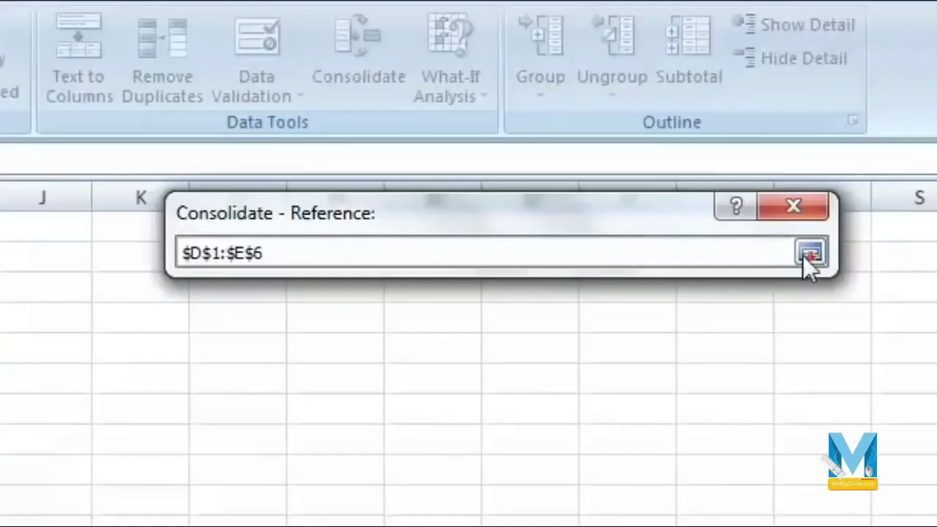
click(881, 166)
click(857, 250)
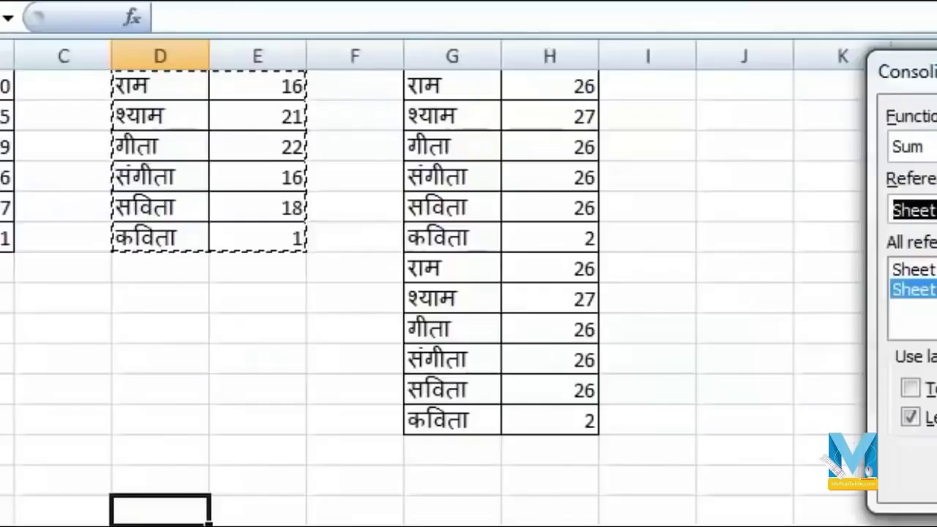
- Add G1:H12 as the third reference and run the Sum consolidation
click(673, 351)
drag(423, 86, 548, 412)
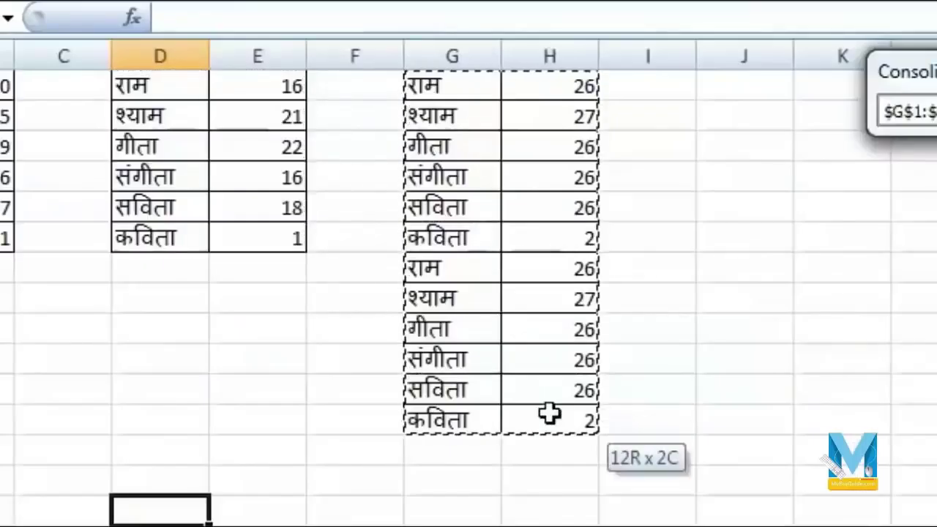
click(834, 174)
click(794, 331)
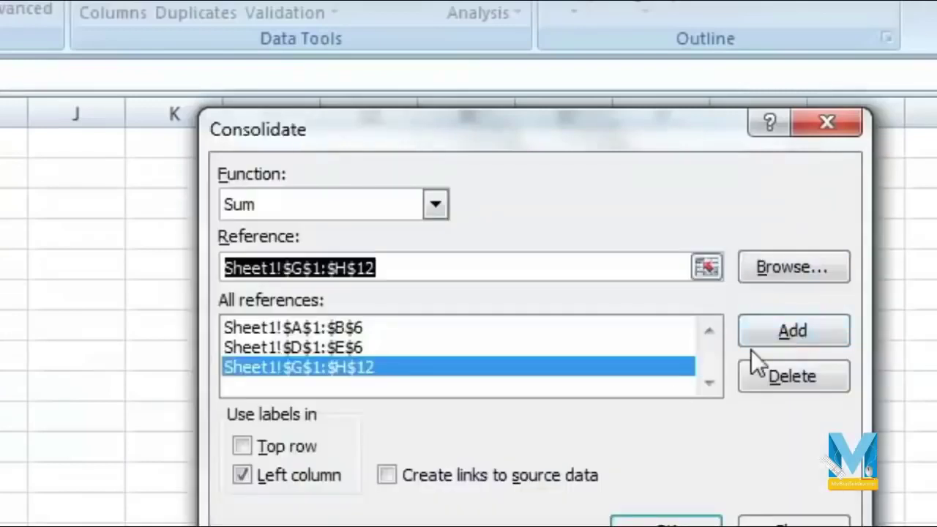
click(667, 524)
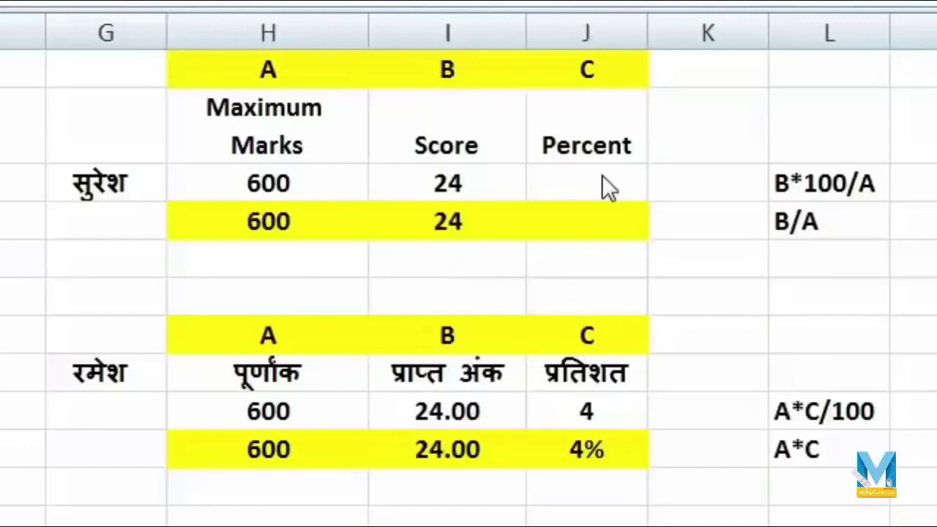
- In the Percent cell beside score 24, enter =score*100/600 so it shows 4
click(602, 179)
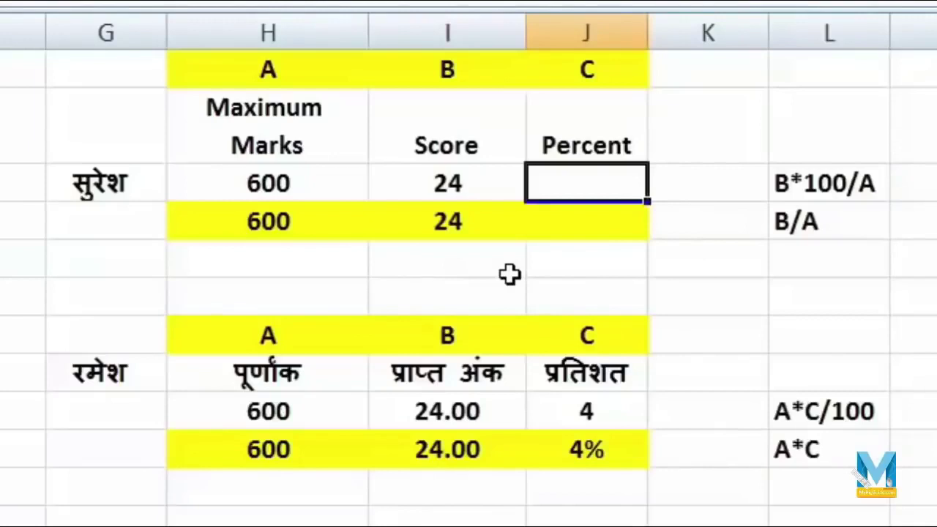
text(=)
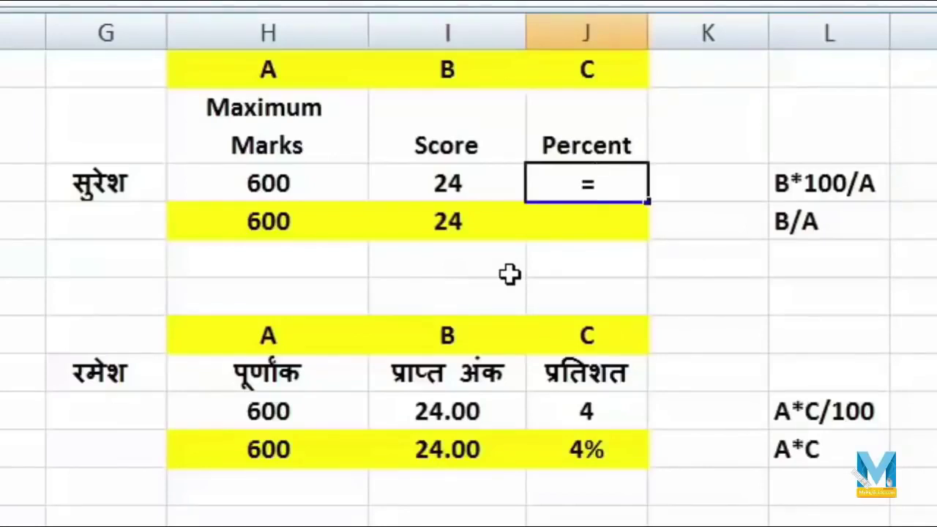
click(443, 186)
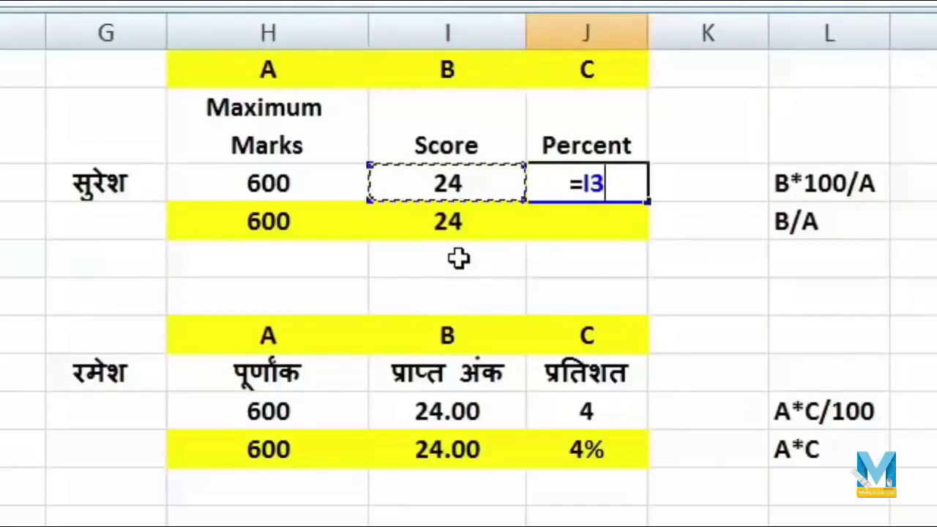
text(*)
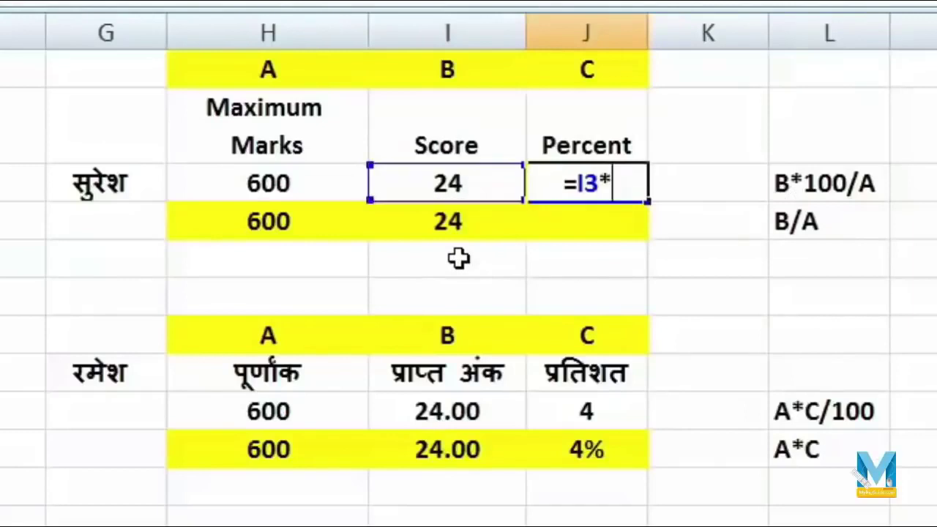
text(100)
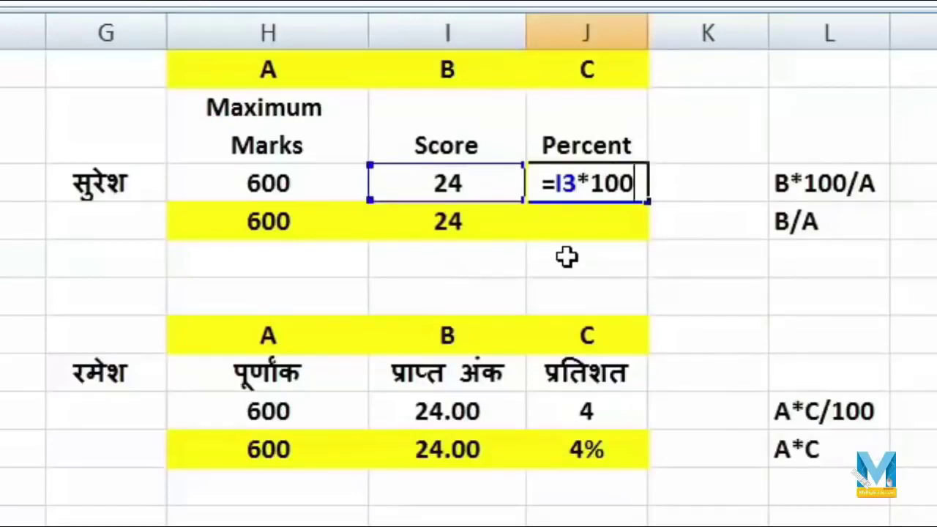
text(/)
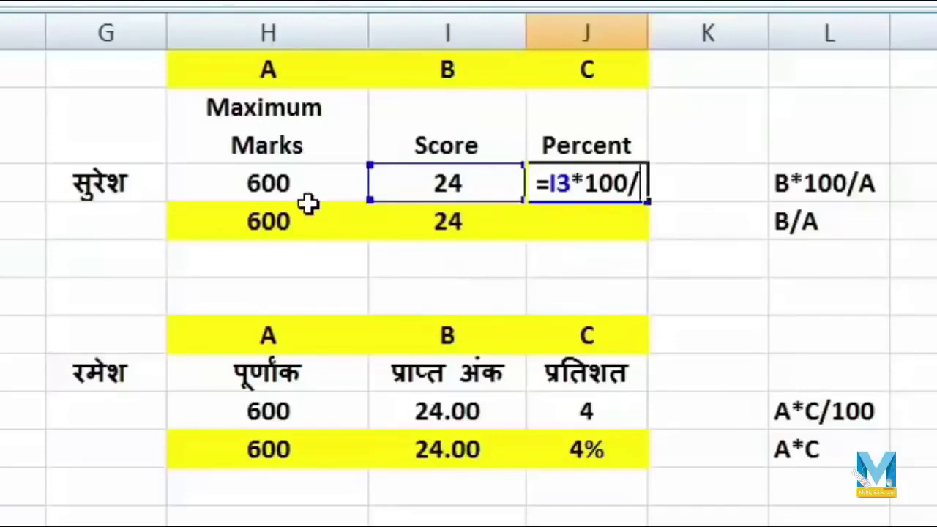
click(297, 185)
key(Return)
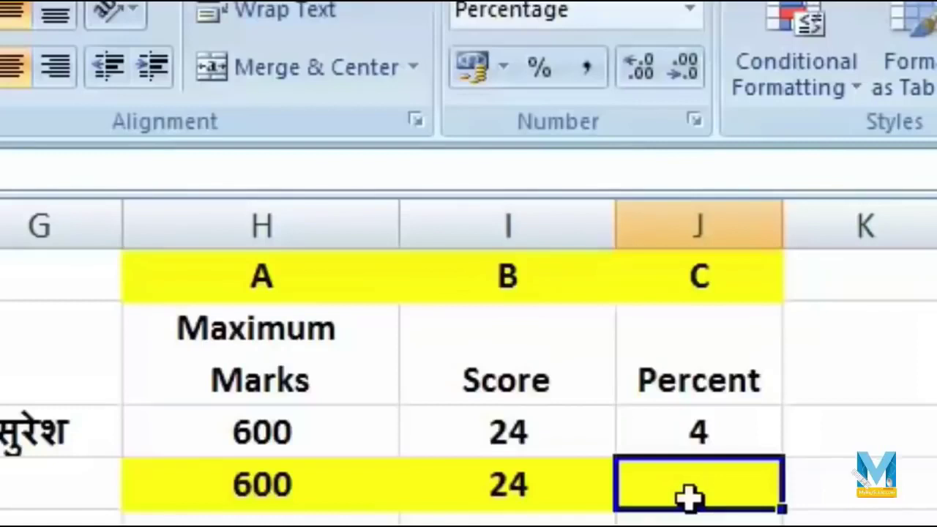
- Divide the row 4 Score by the 600 in H4 to show 4%, then clear both 24.00 cells
text(=)
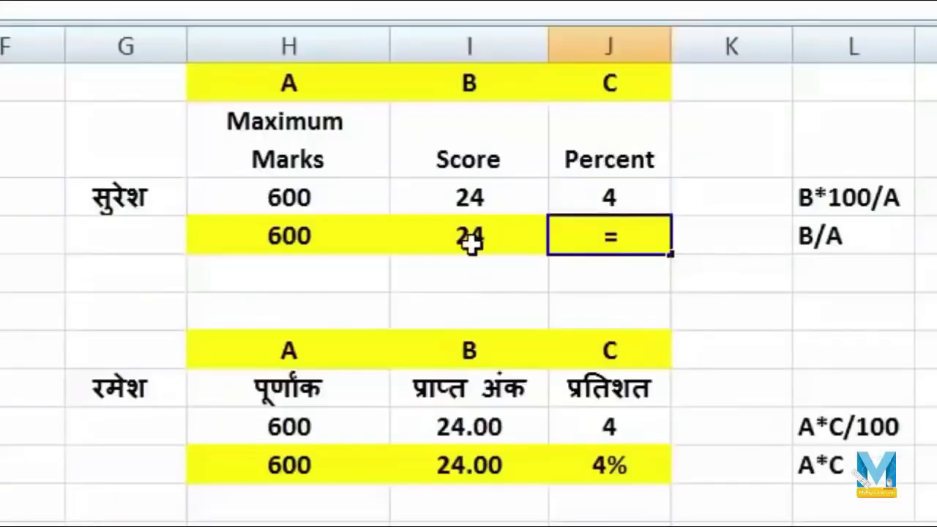
click(509, 495)
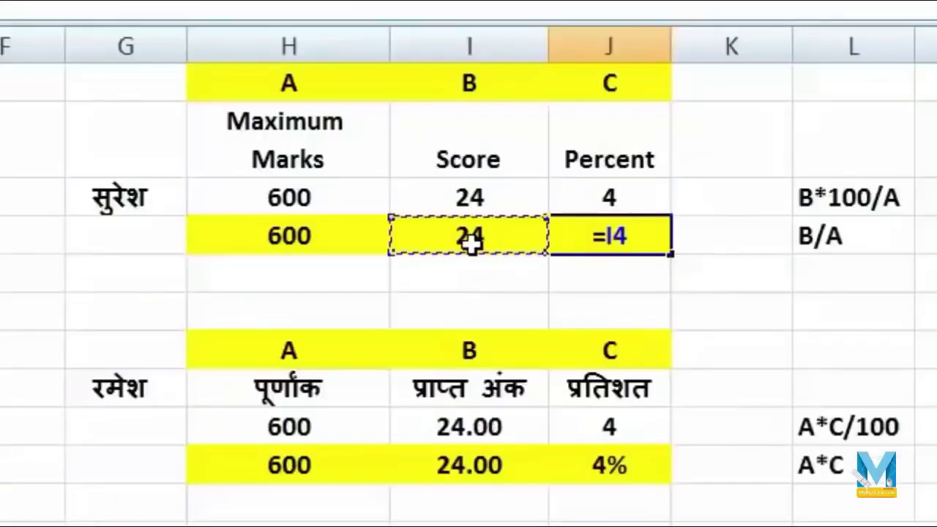
text(/)
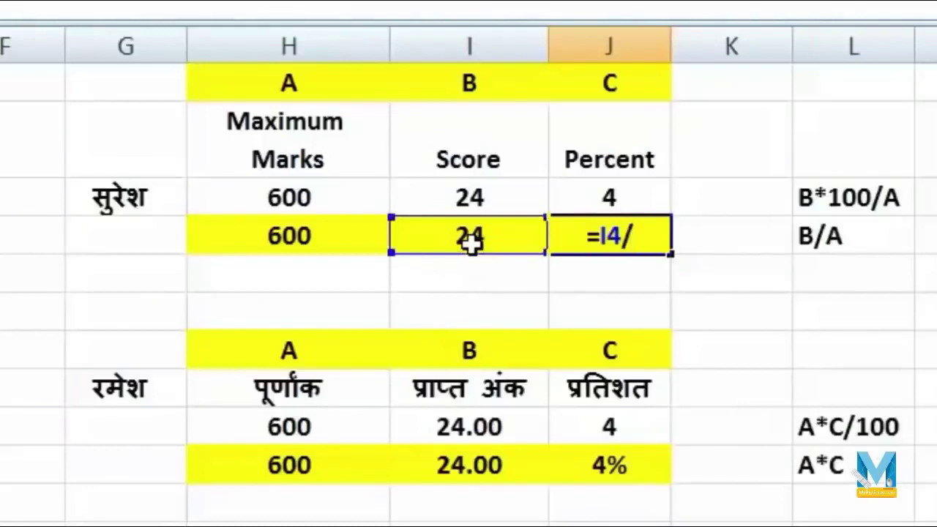
click(260, 237)
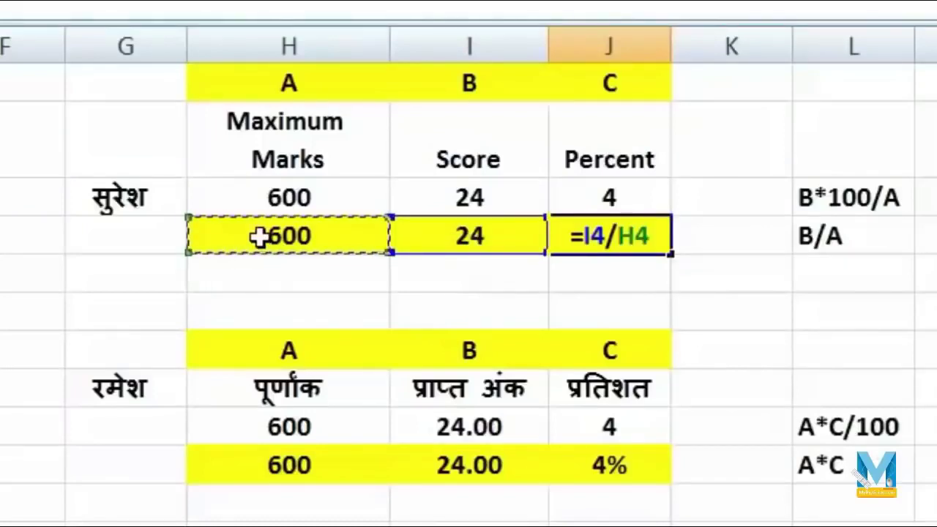
key(Return)
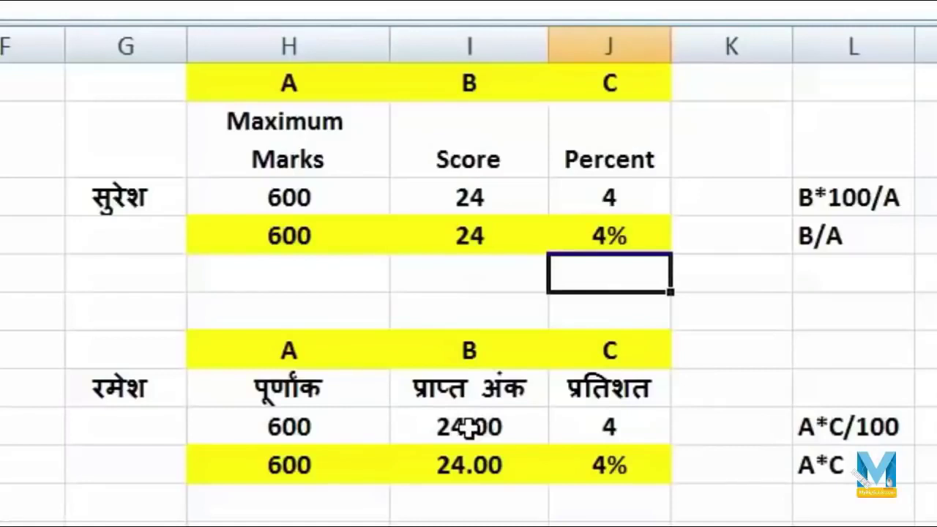
click(469, 428)
key(Delete)
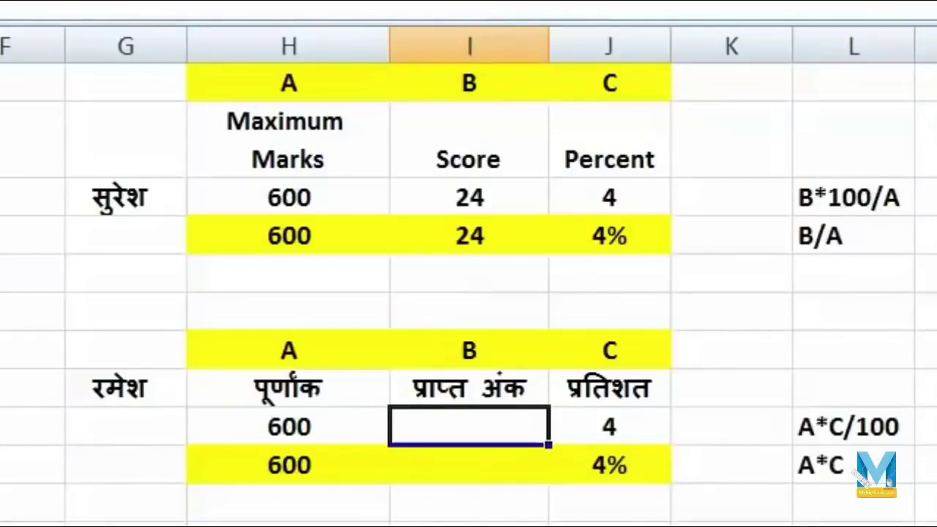
- Enter =H9*J9/100 in I9 to compute obtained marks from 600 and the percent
text(=)
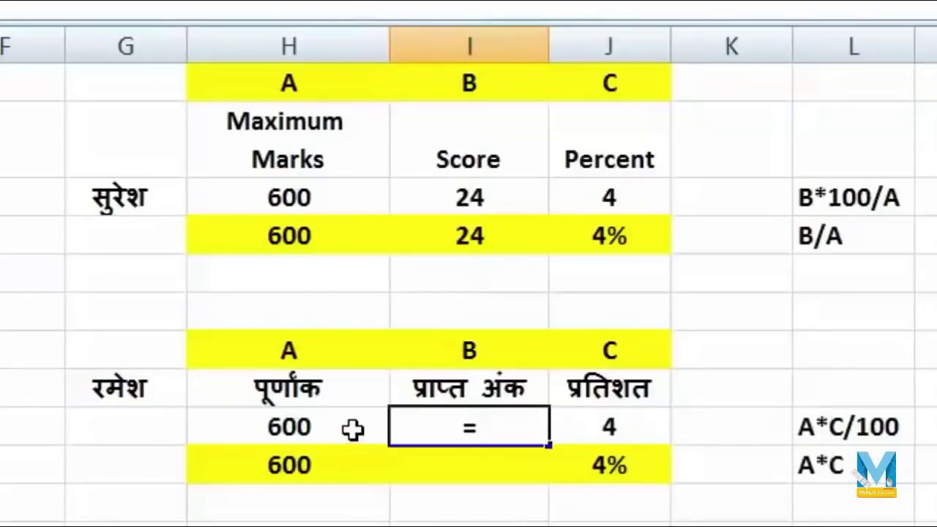
click(353, 430)
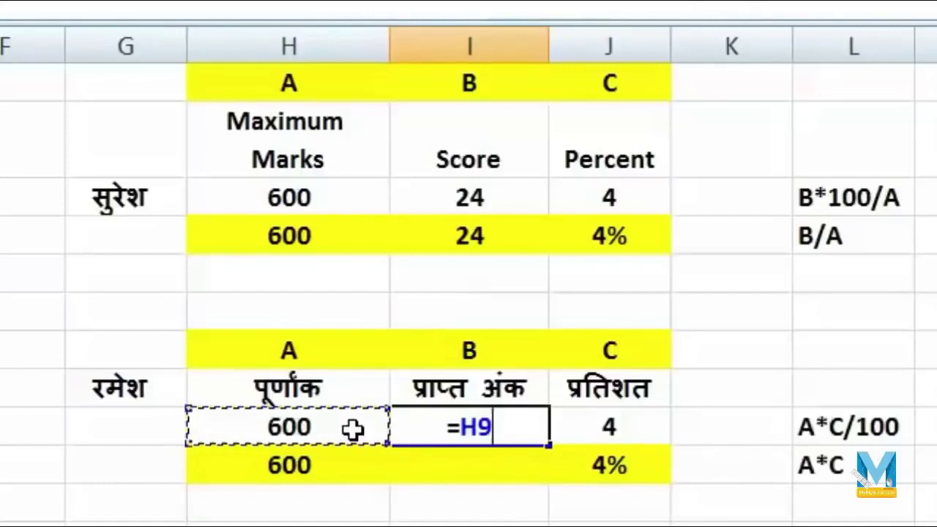
text(*)
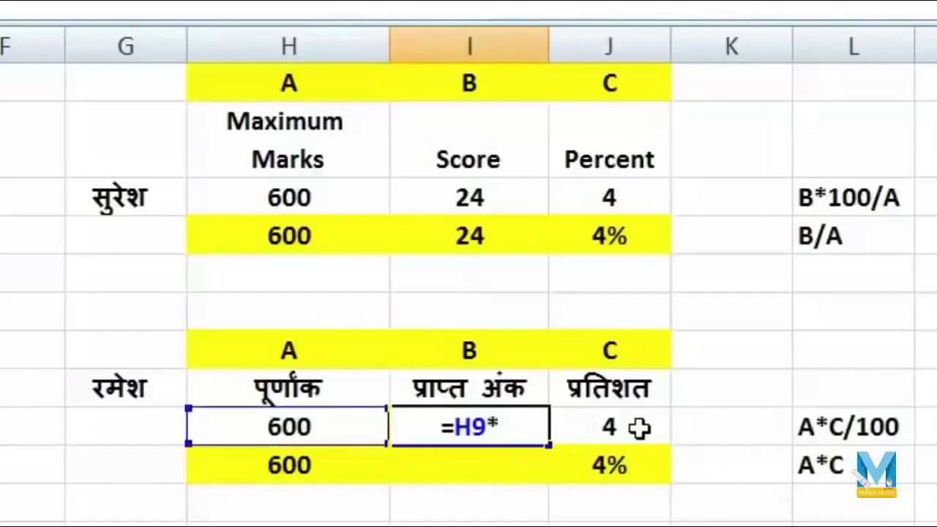
click(639, 429)
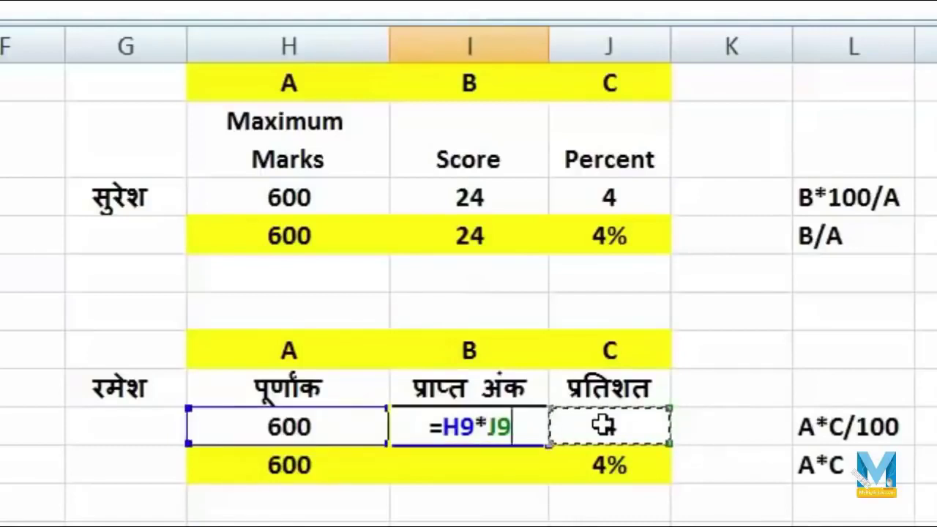
text(/100)
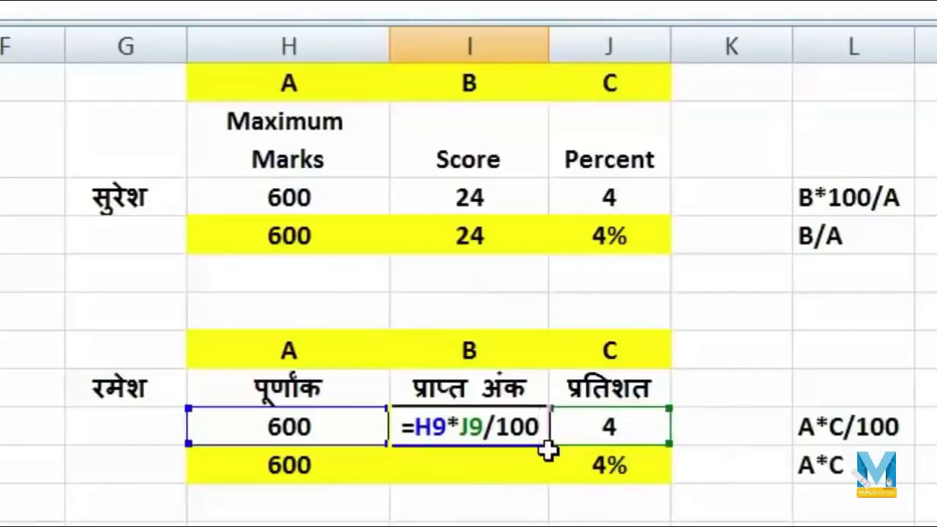
key(Return)
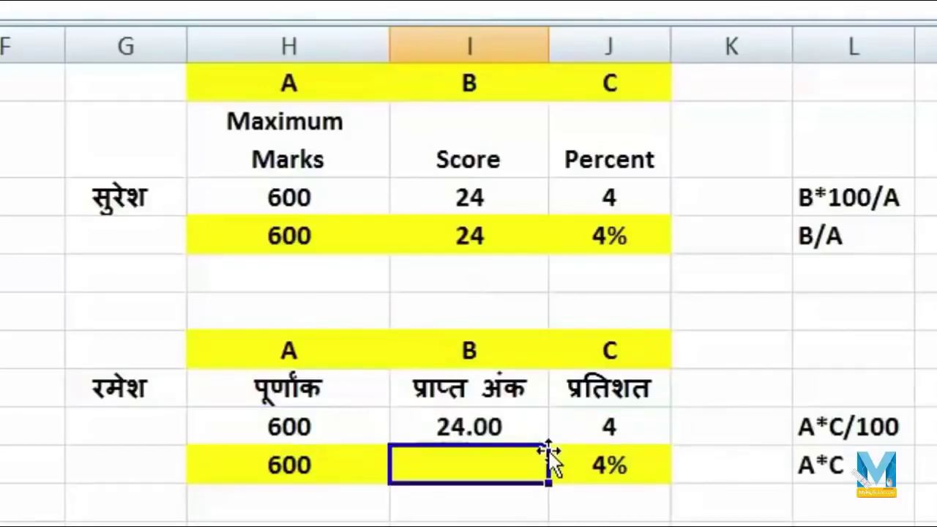
click(539, 419)
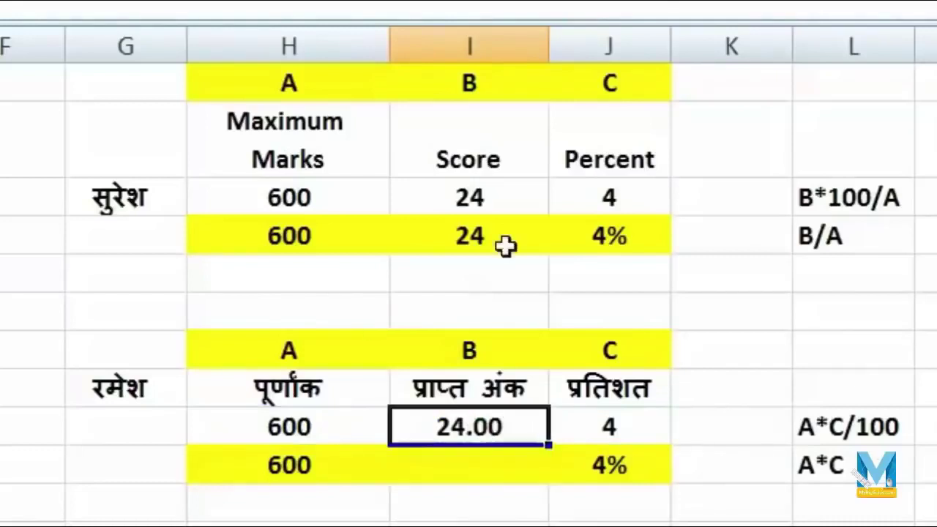
- Change J9 to 10 and then 35, so I9 shows 210.00
click(657, 429)
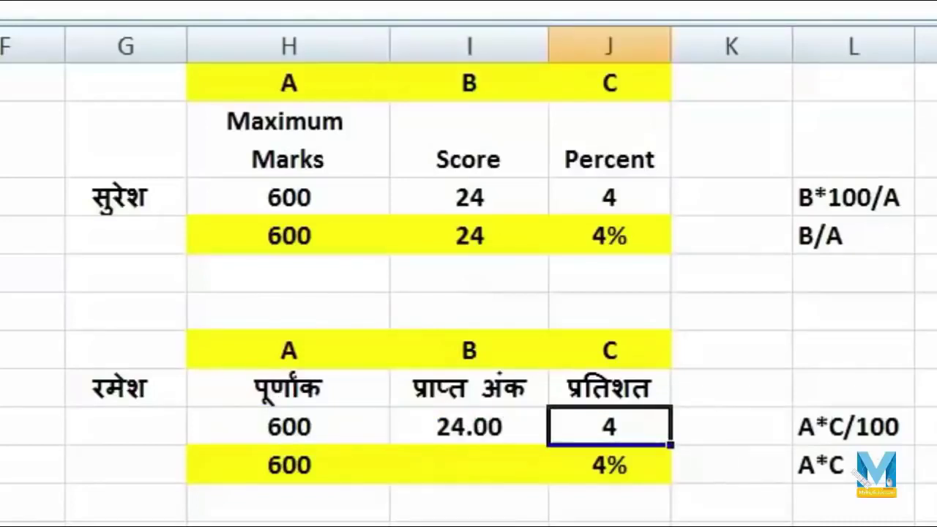
text(10)
key(Return)
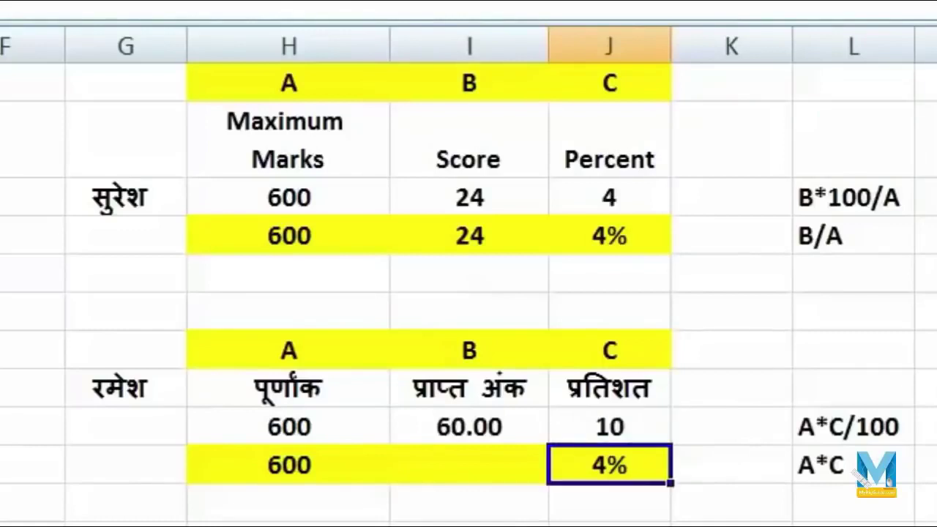
click(610, 427)
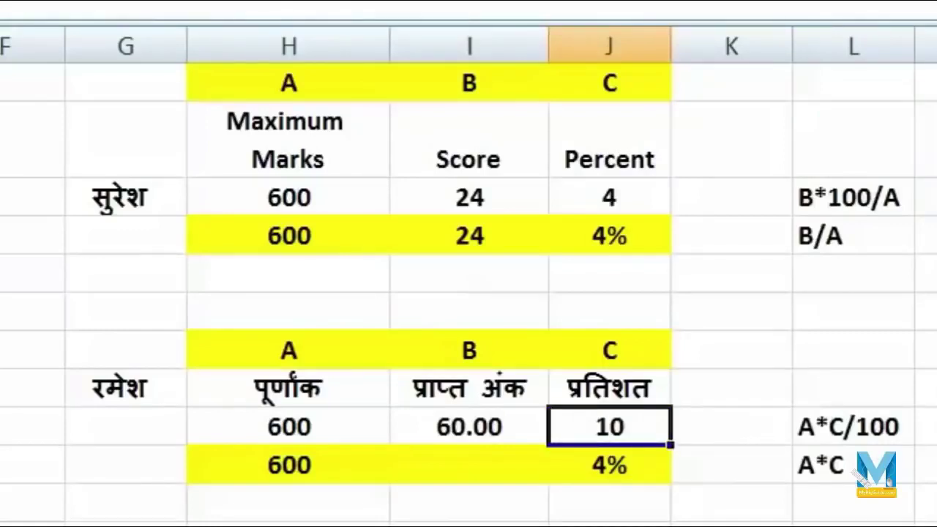
text(35)
key(Return)
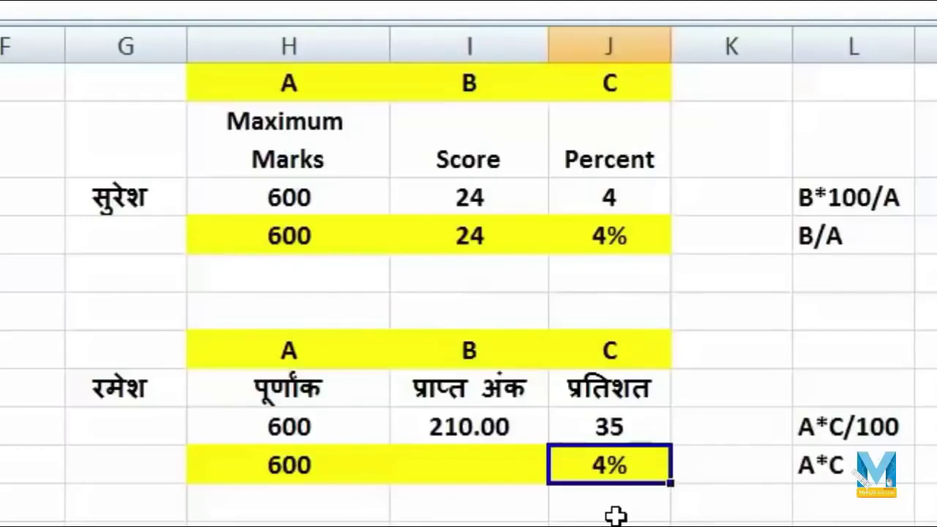
key(Left)
- Enter =H10*J10 in I10, multiplying 600 by 4% to get 24.00
text(=)
click(337, 467)
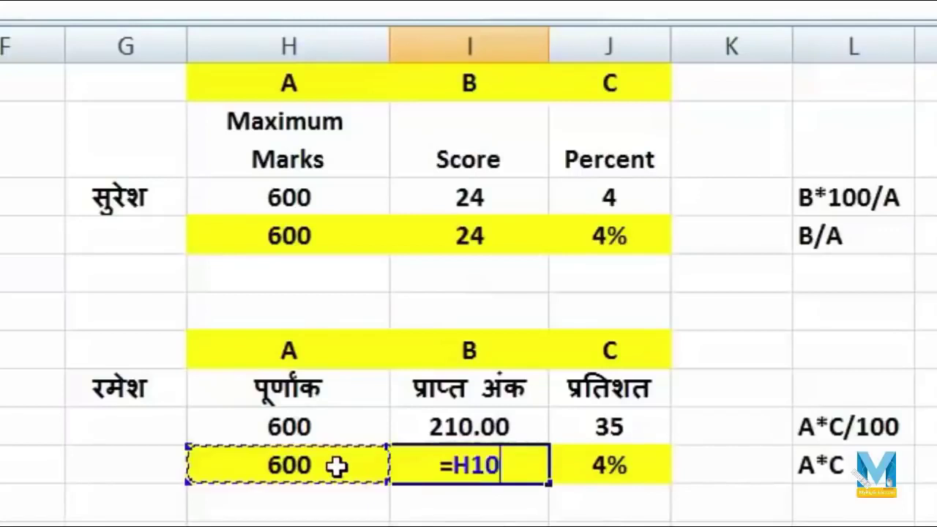
text(*)
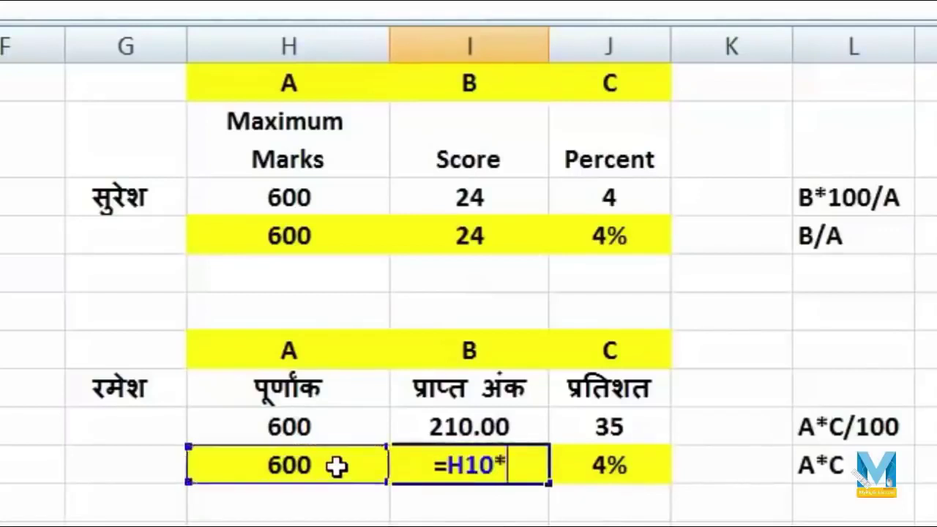
click(620, 463)
key(Return)
key(Up)
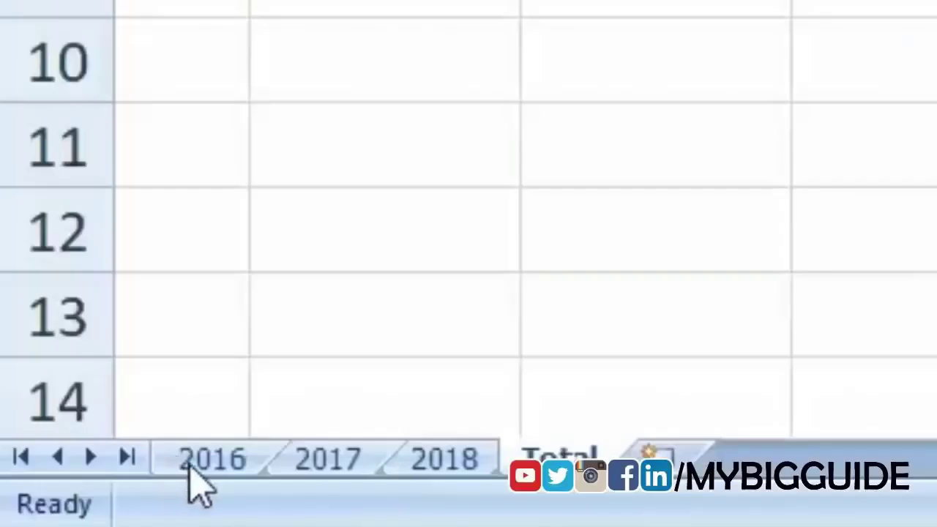
click(230, 470)
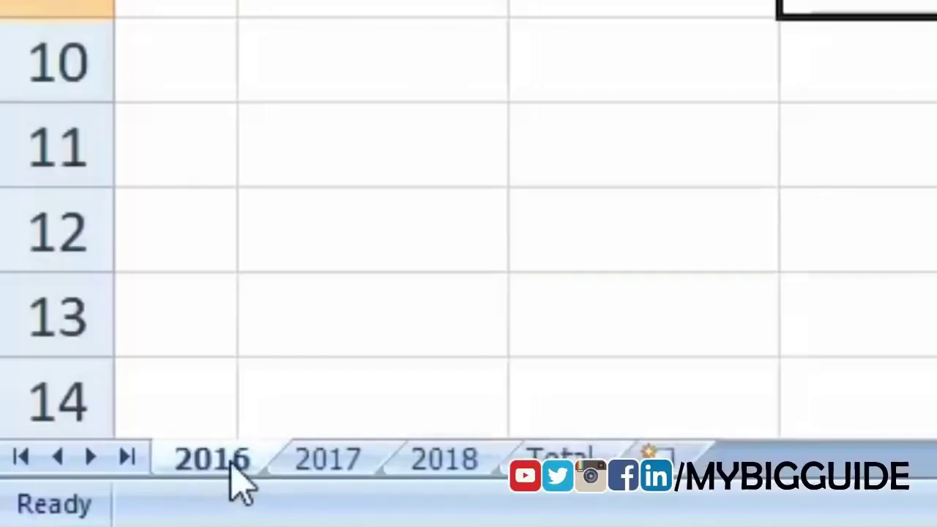
click(337, 461)
click(472, 456)
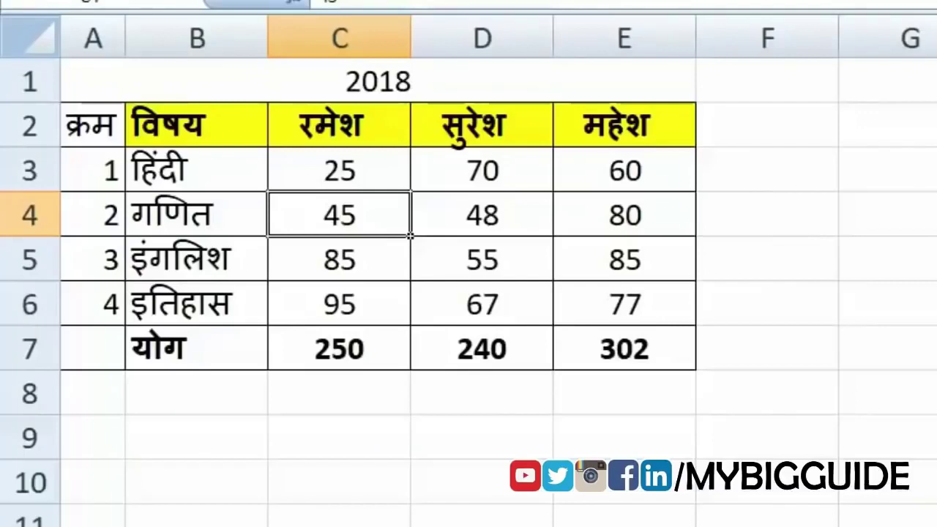
key(ctrl+Page_Up)
key(ctrl+Page_Up)
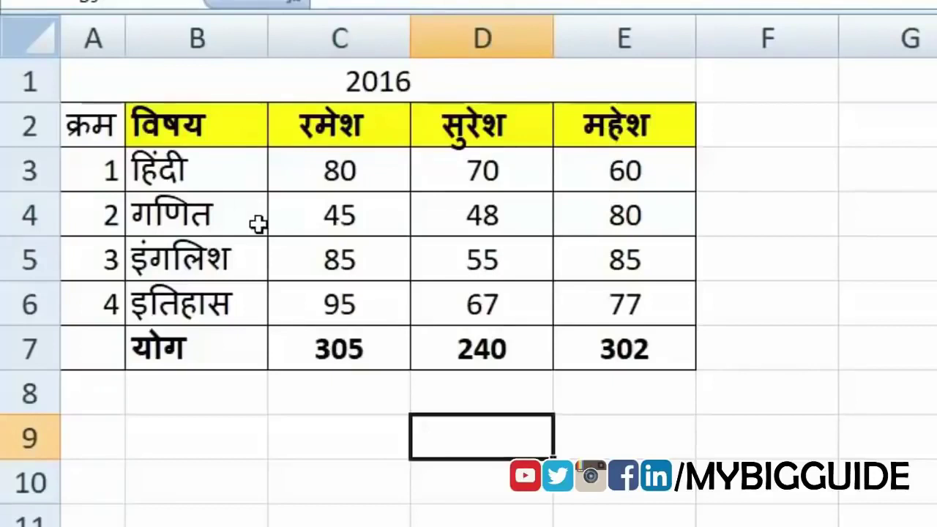
key(ctrl+Page_Down)
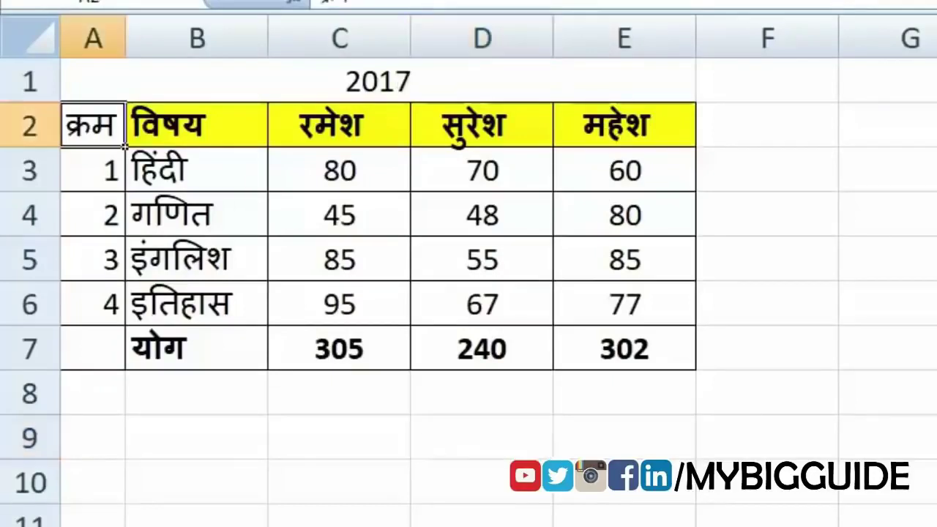
key(ctrl+Page_Down)
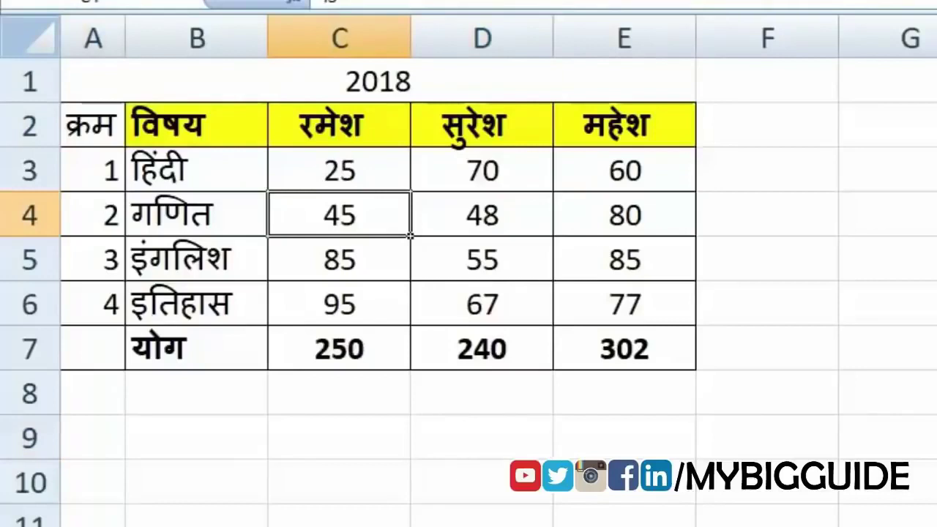
key(ctrl+Page_Down)
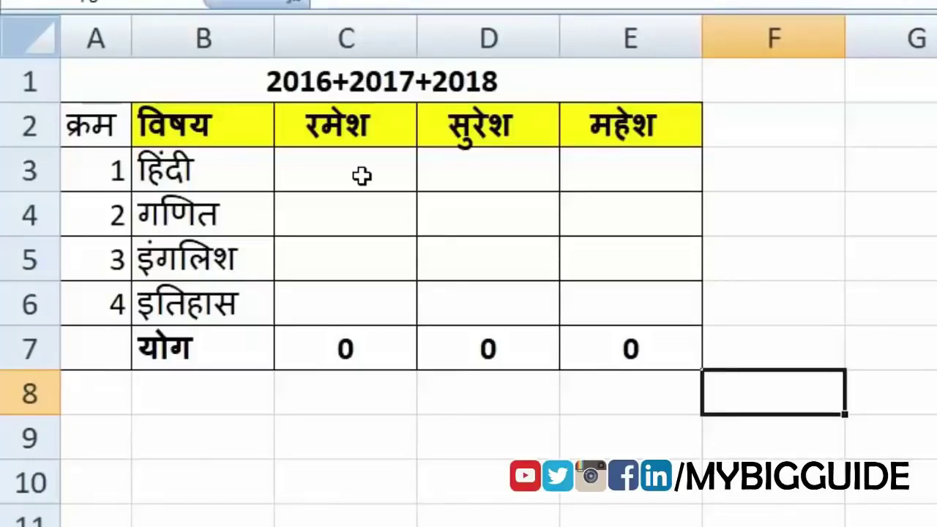
- Build ='2016'!C3+'2017'!C3+'2018'!C3 in the summary sheet's C3, totalling 185
click(642, 389)
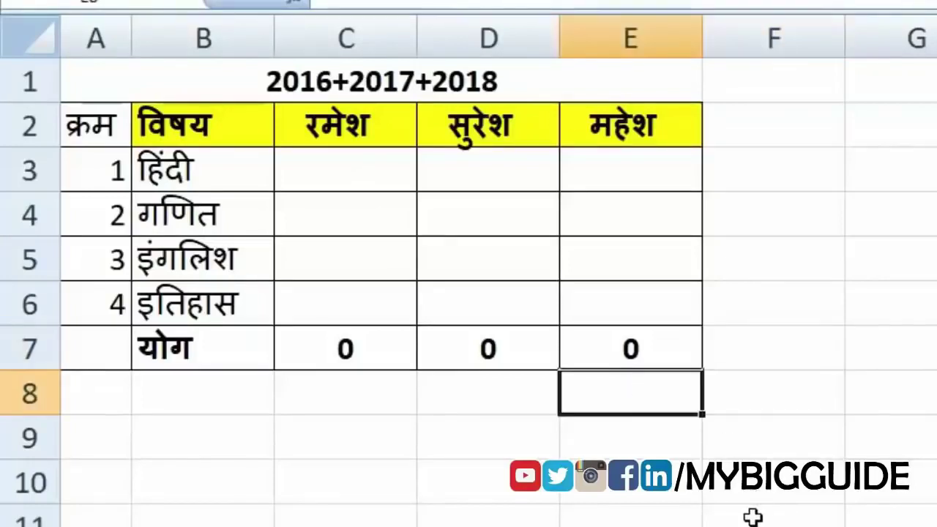
click(345, 167)
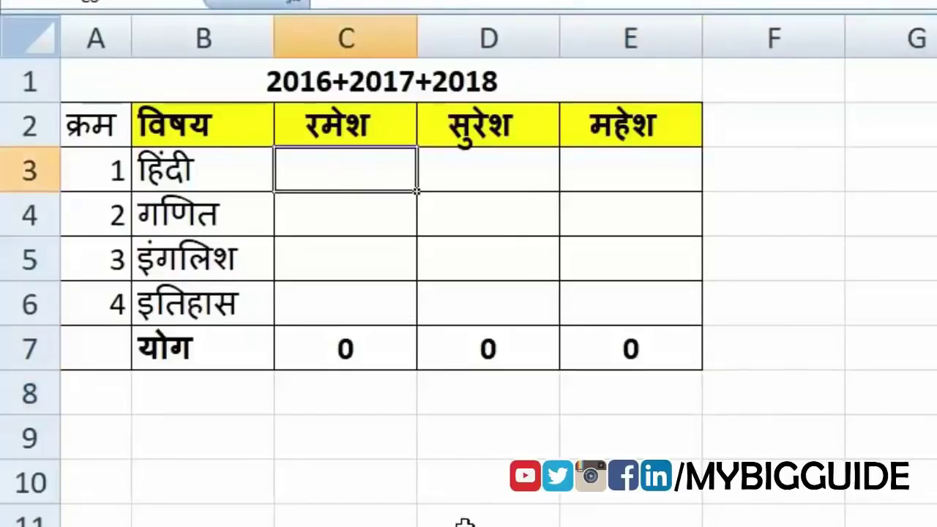
text(=)
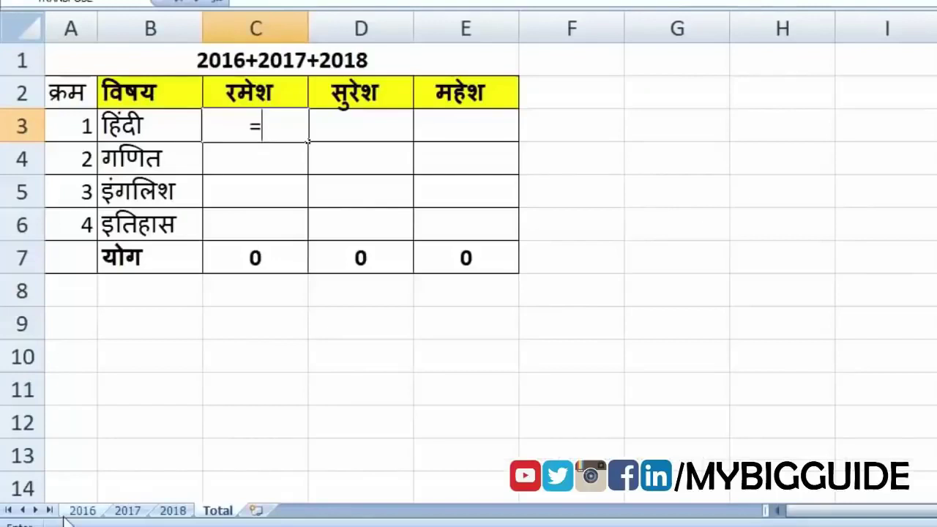
click(82, 510)
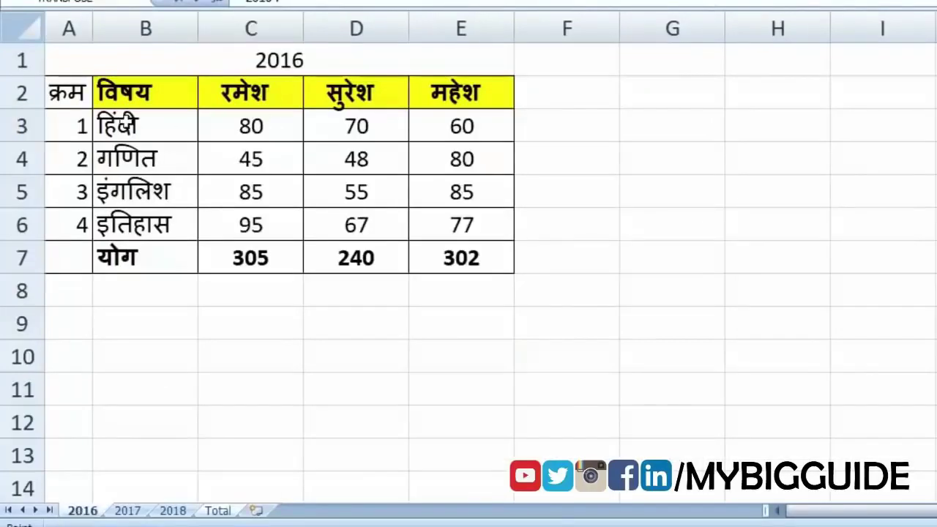
click(282, 122)
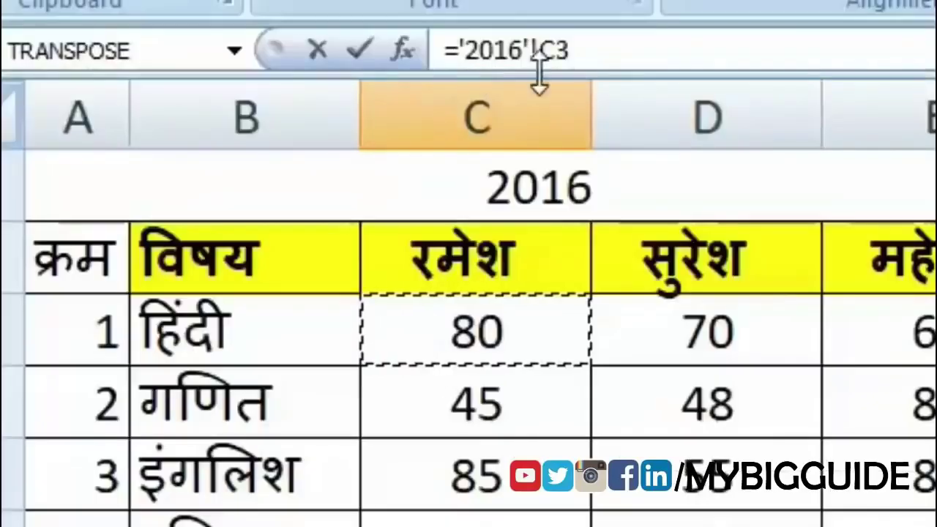
text(+)
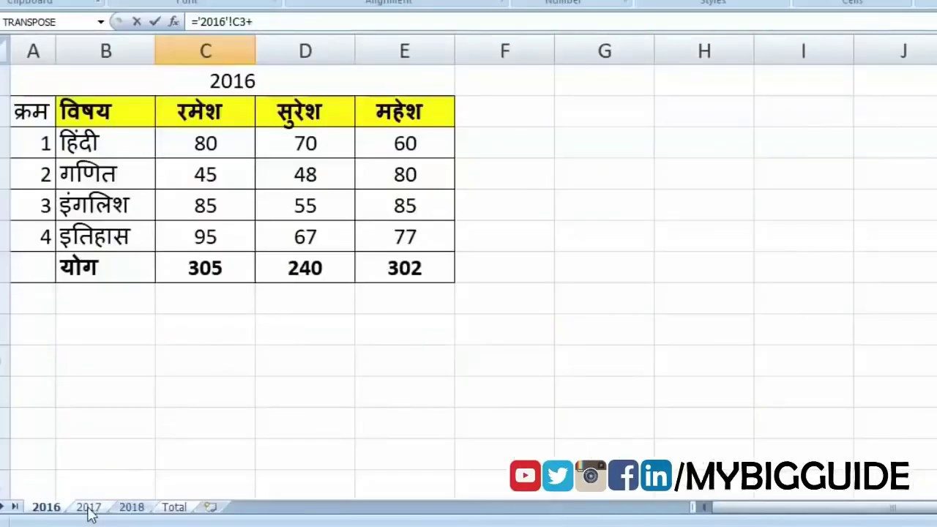
click(89, 507)
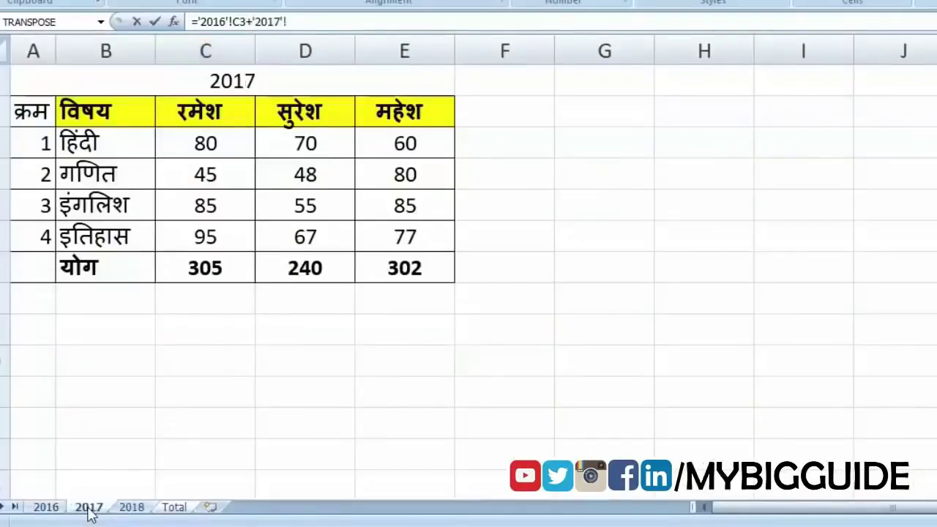
click(206, 144)
text(+)
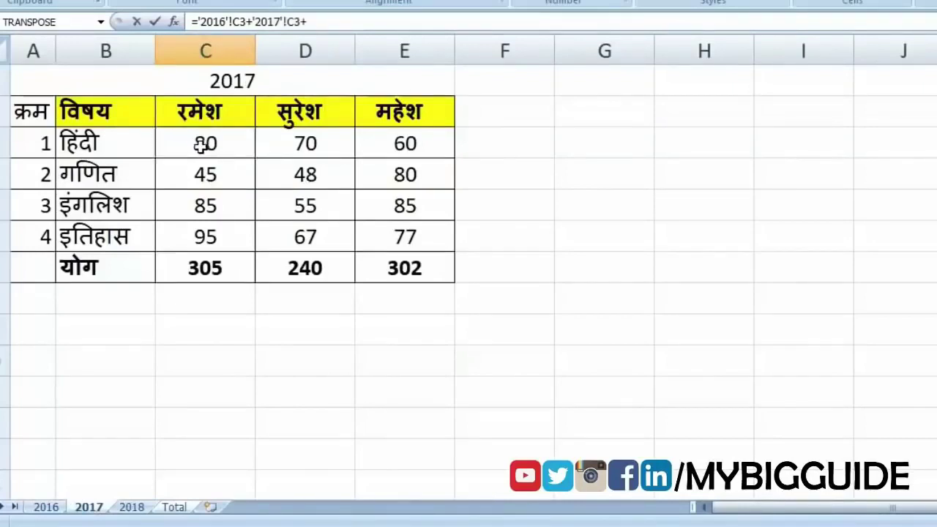
click(131, 508)
click(220, 142)
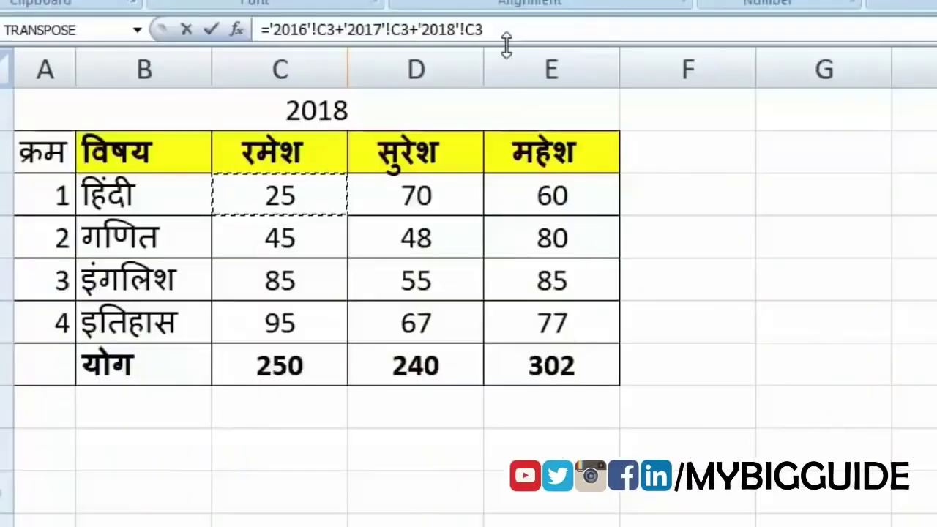
key(Return)
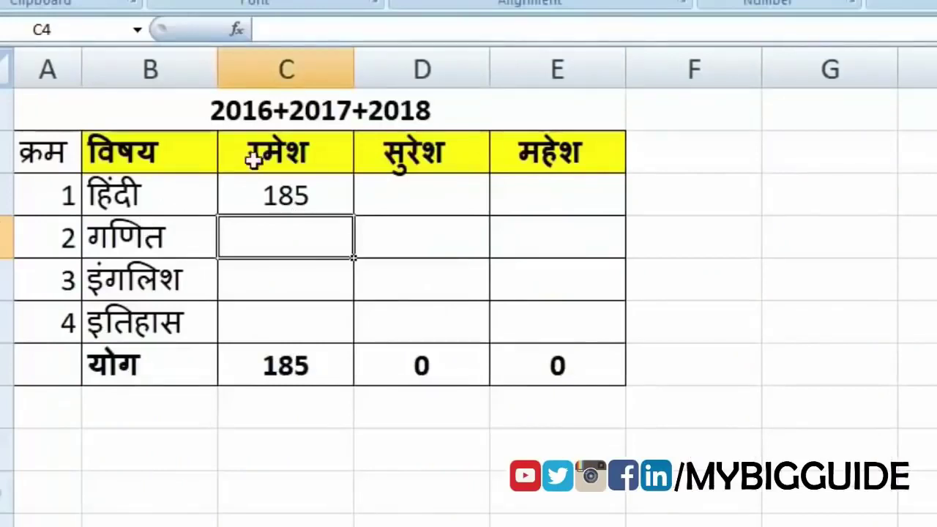
- Fill the C3 cross-sheet sum formula down to row 6 and across to column E
click(316, 194)
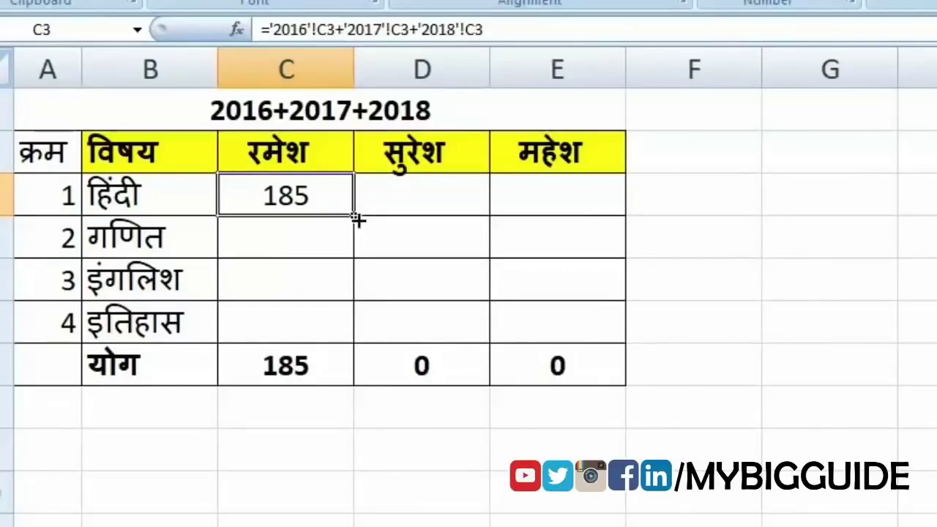
drag(358, 220, 359, 343)
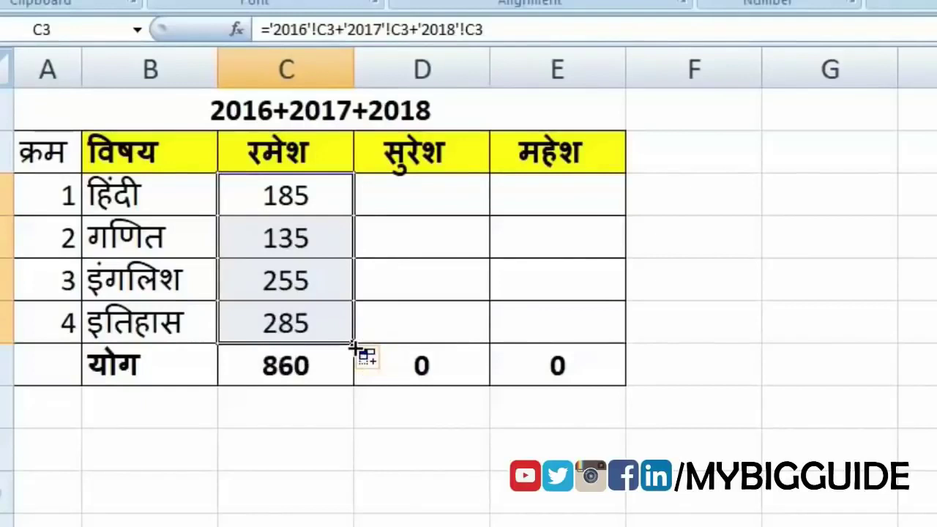
drag(352, 345, 581, 349)
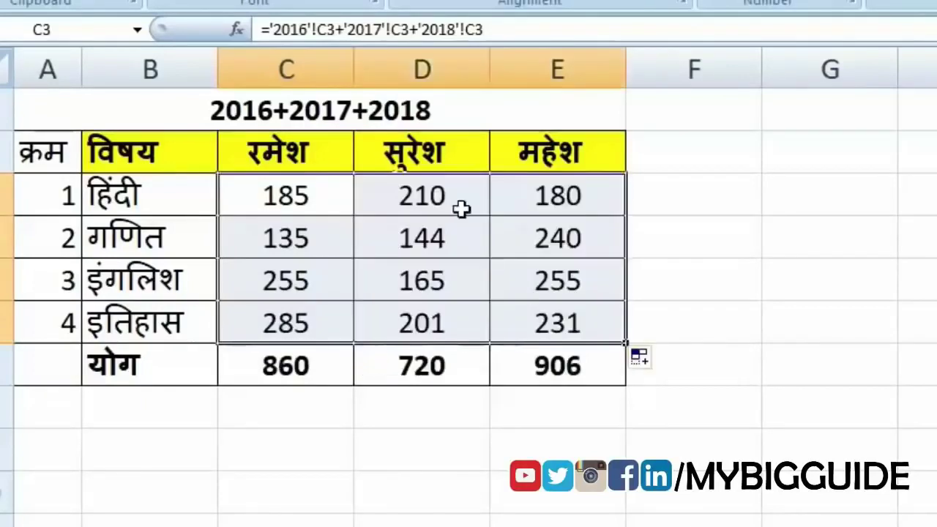
click(373, 183)
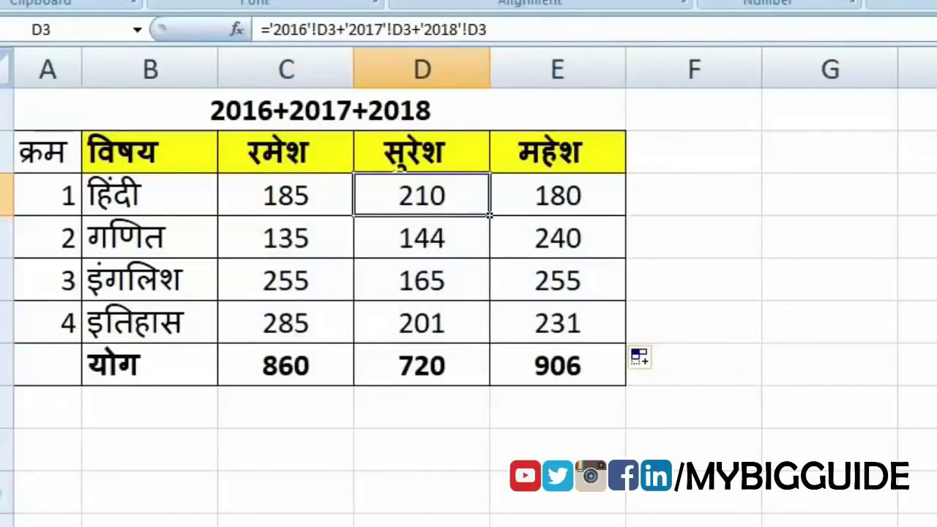
- On the 2016 sheet, change a mark to 55 and C3 to 0, checking the summary totals
click(316, 245)
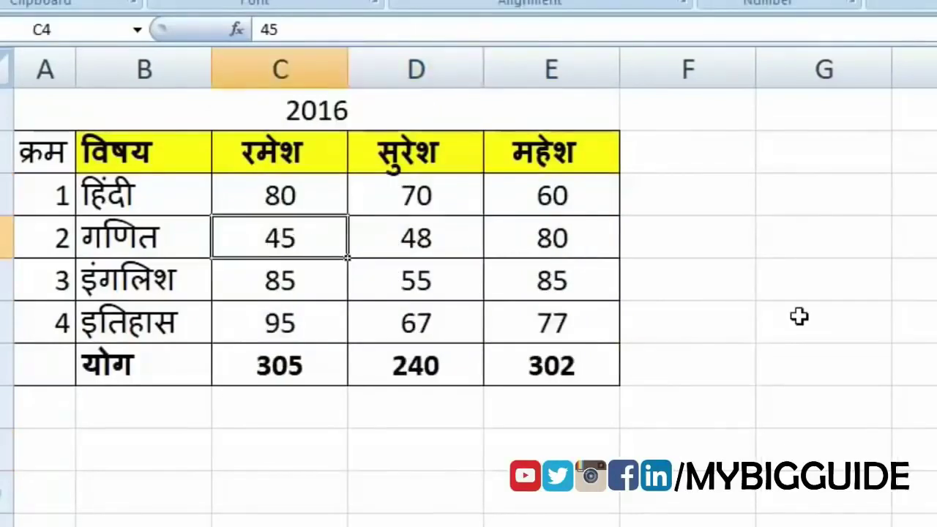
text(55)
key(Return)
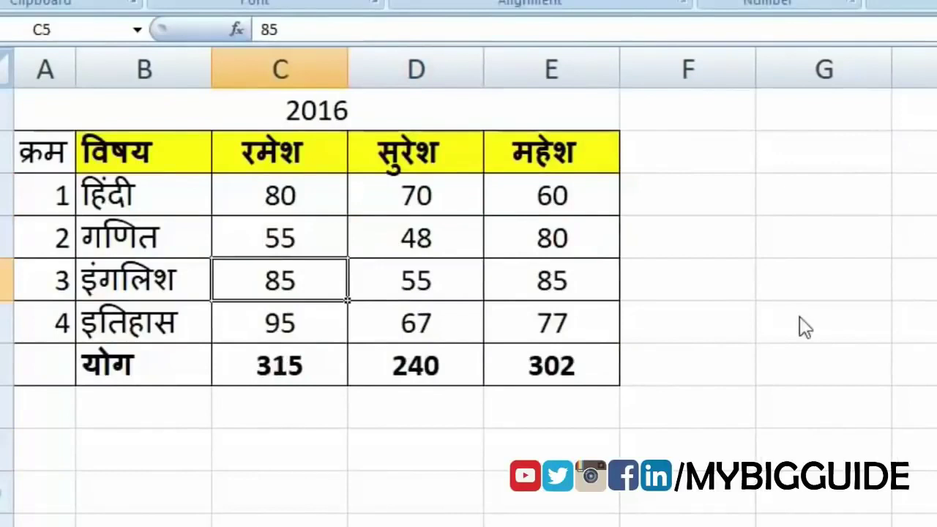
click(283, 524)
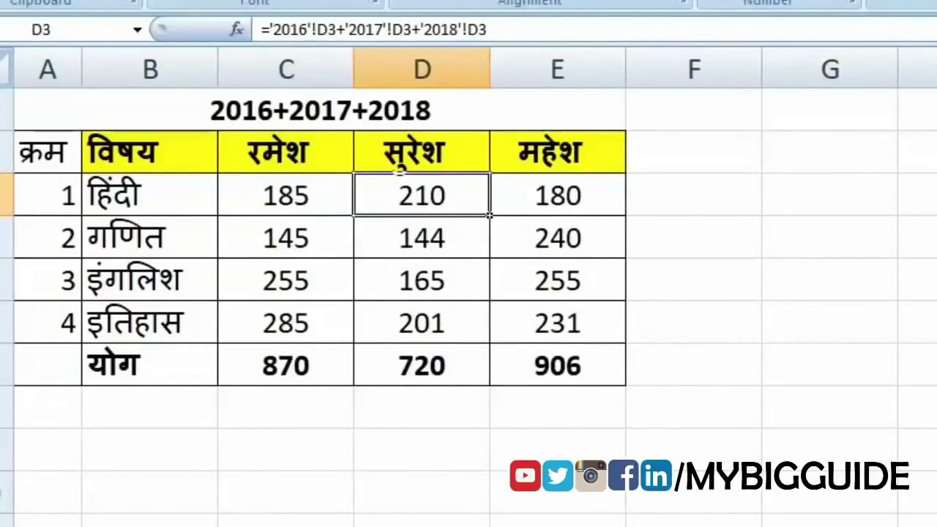
click(212, 525)
click(291, 202)
text(0)
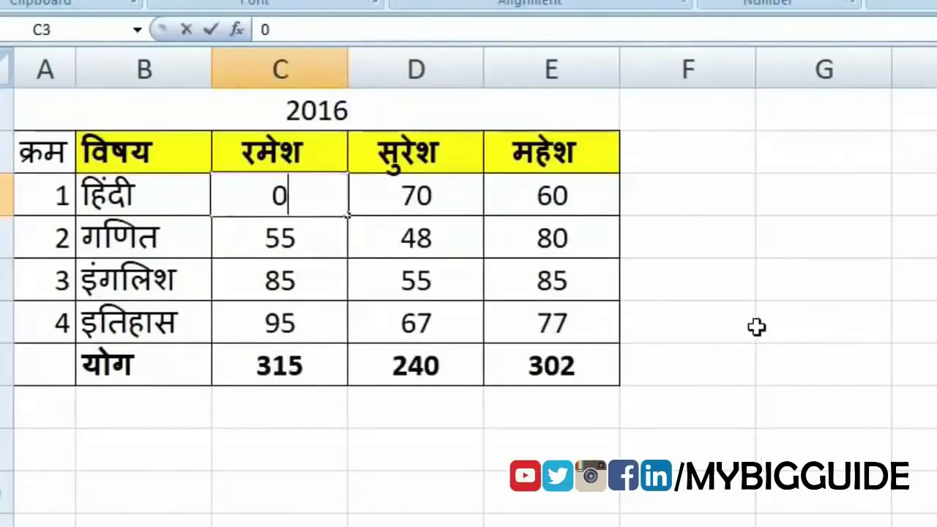
key(Return)
- Set C3 on the 2017 sheet to 0, review the totals, and open the 2015 workbook
click(238, 525)
click(279, 196)
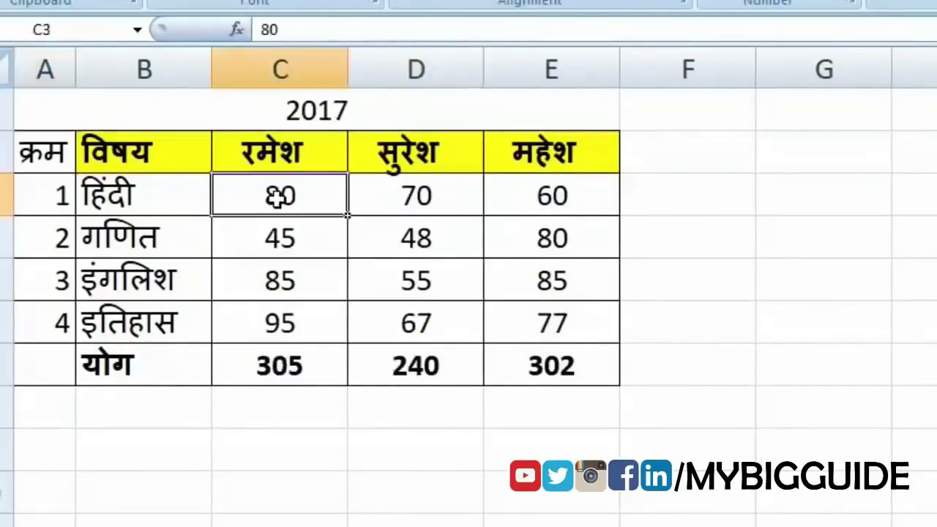
text(0)
key(Return)
click(264, 525)
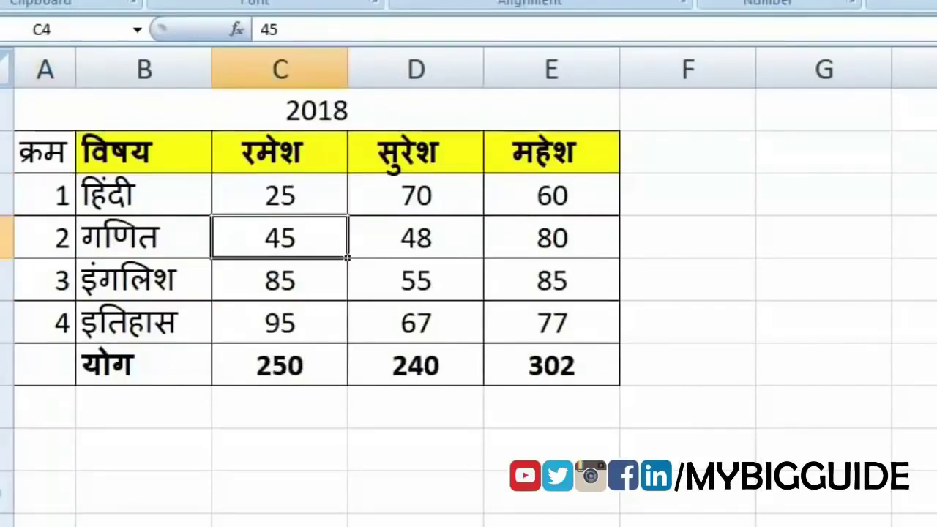
click(300, 524)
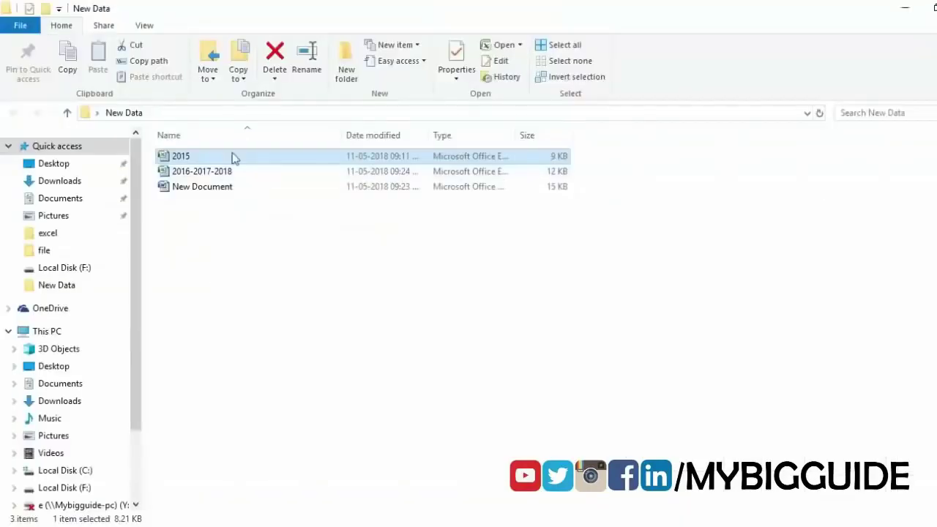
double_click(235, 158)
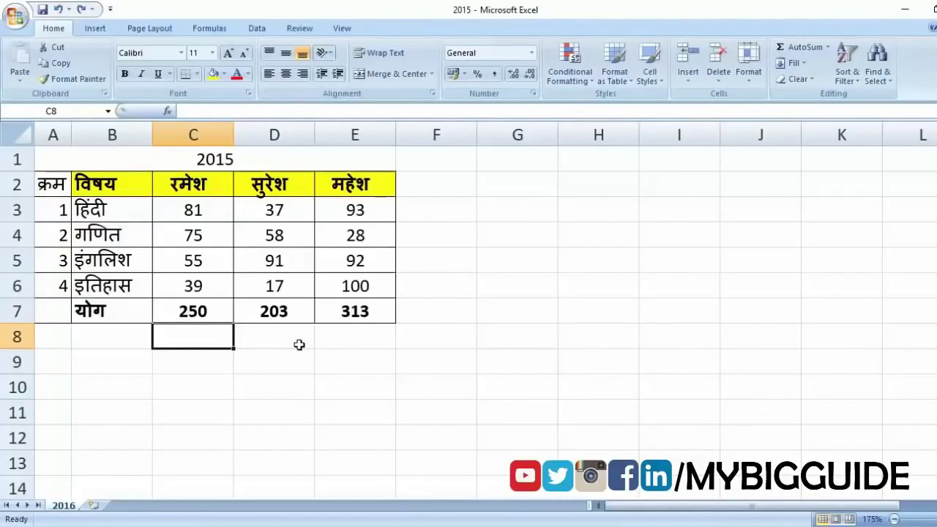
click(452, 189)
click(457, 210)
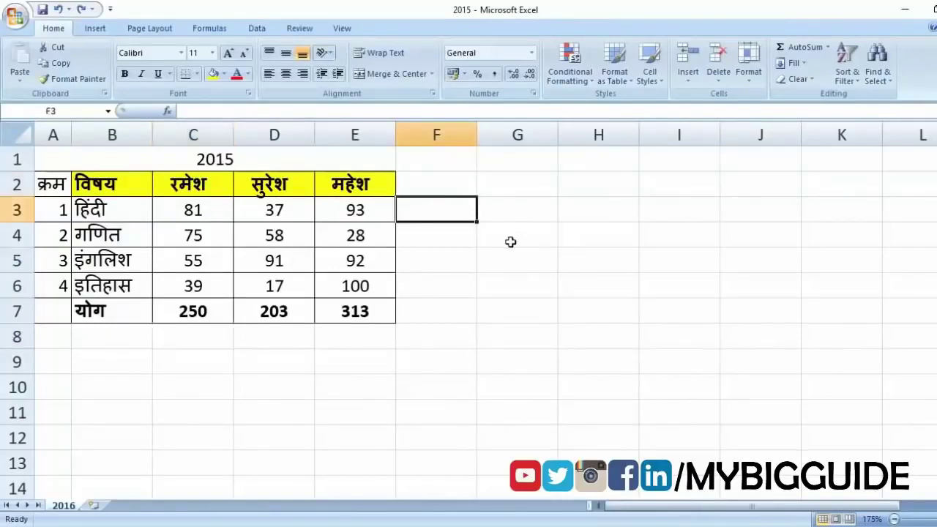
text(=)
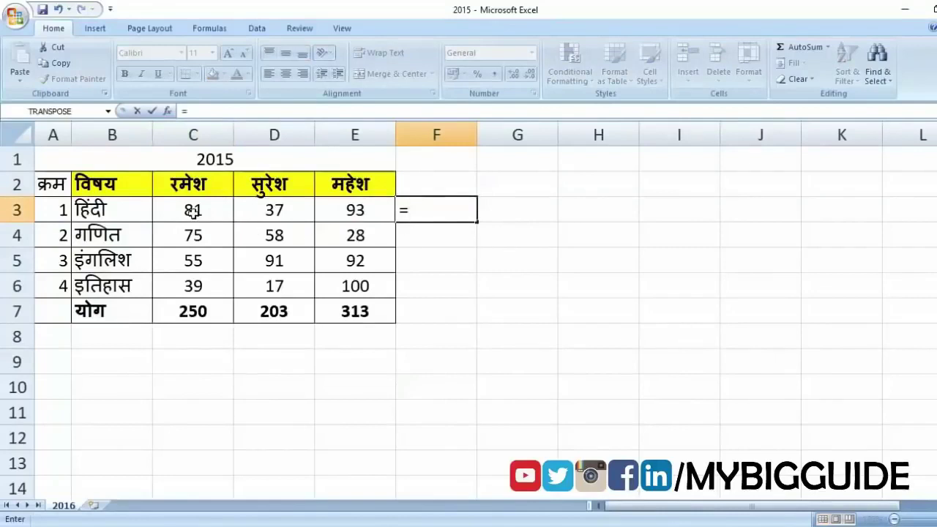
click(193, 212)
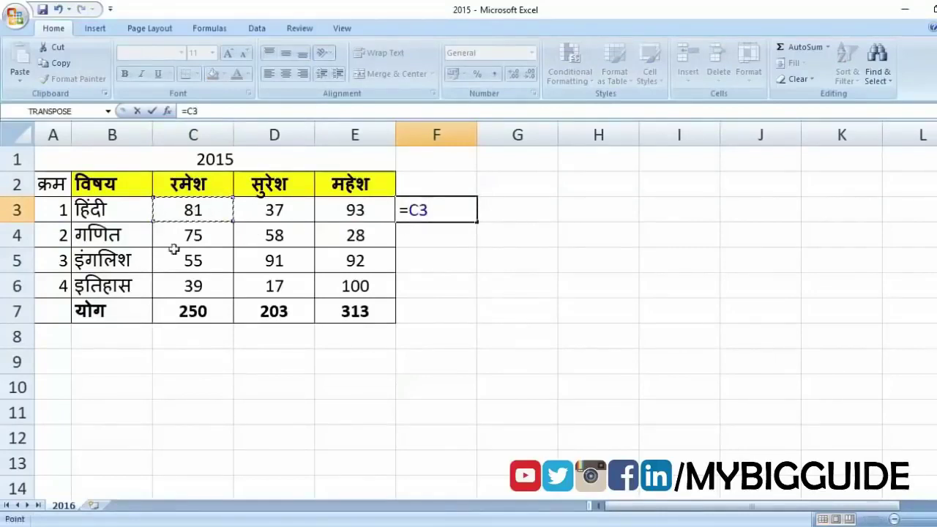
text(+)
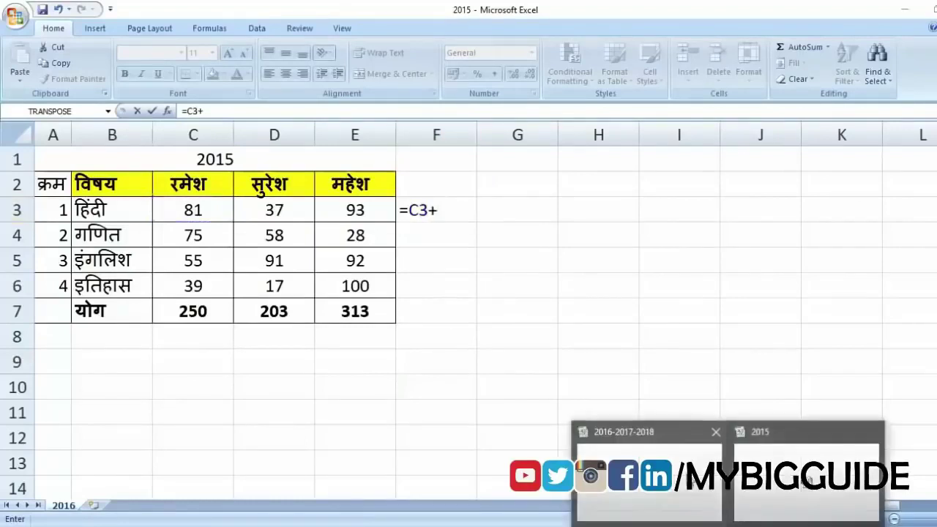
click(658, 435)
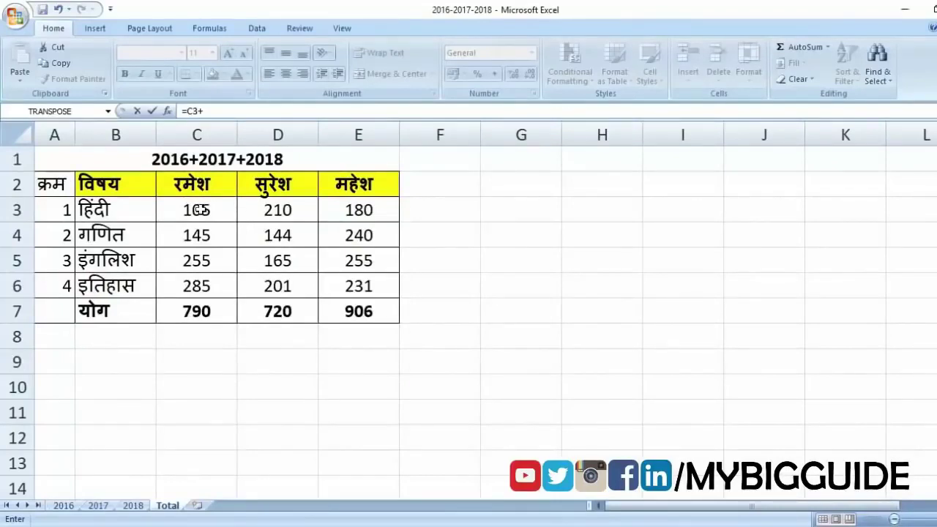
click(205, 211)
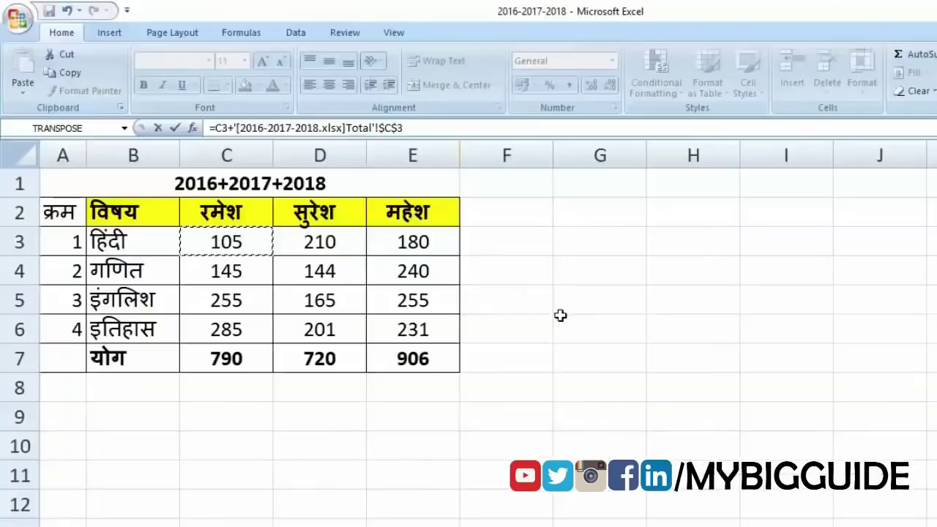
key(Return)
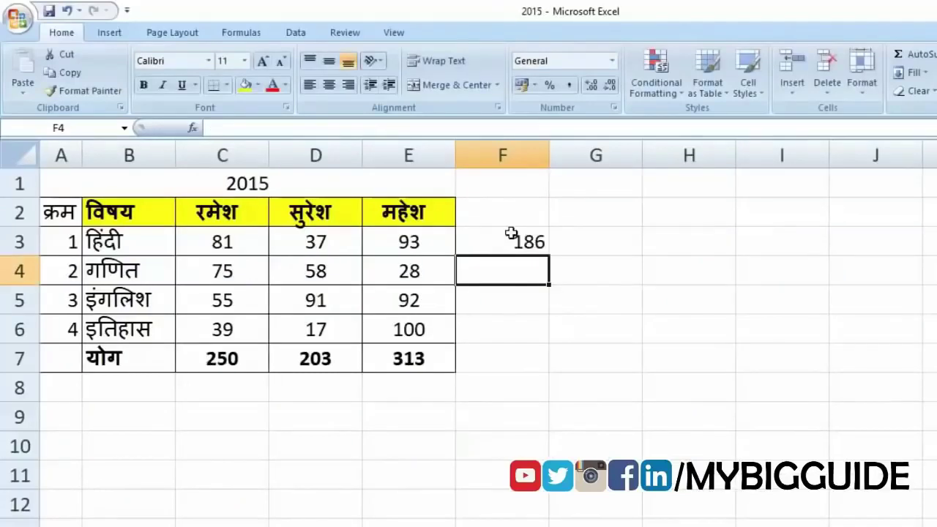
click(514, 238)
click(231, 241)
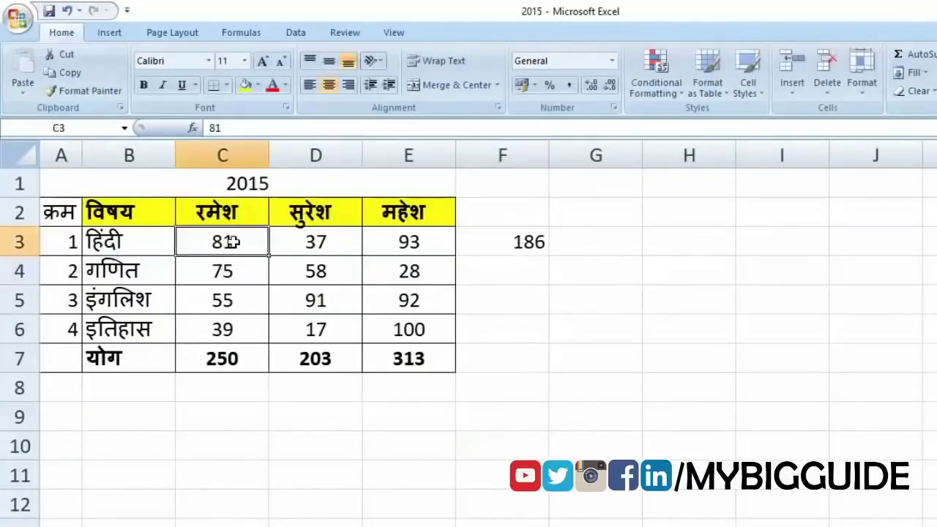
click(507, 230)
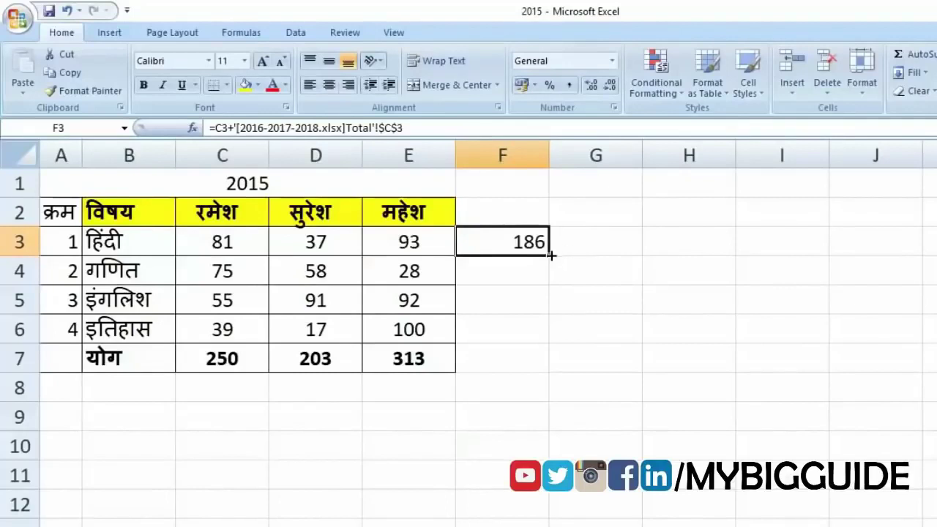
drag(572, 255, 732, 337)
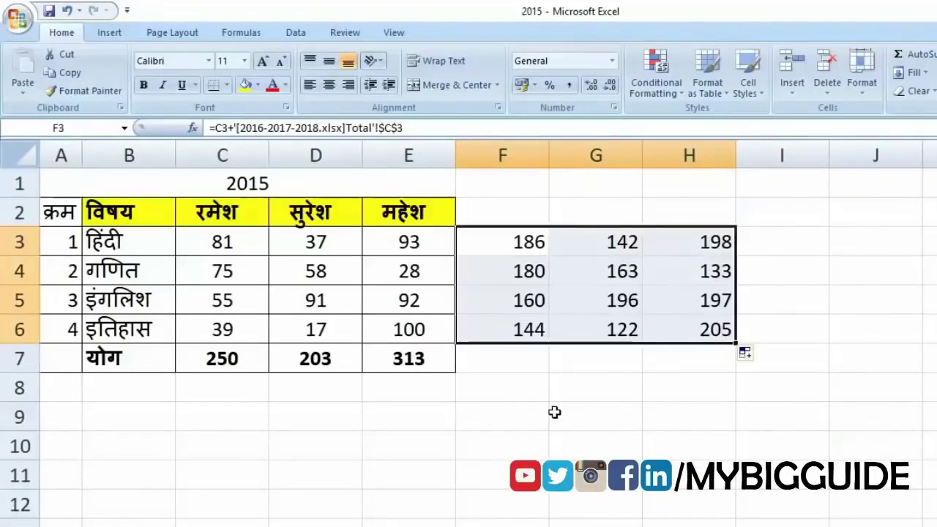
click(584, 240)
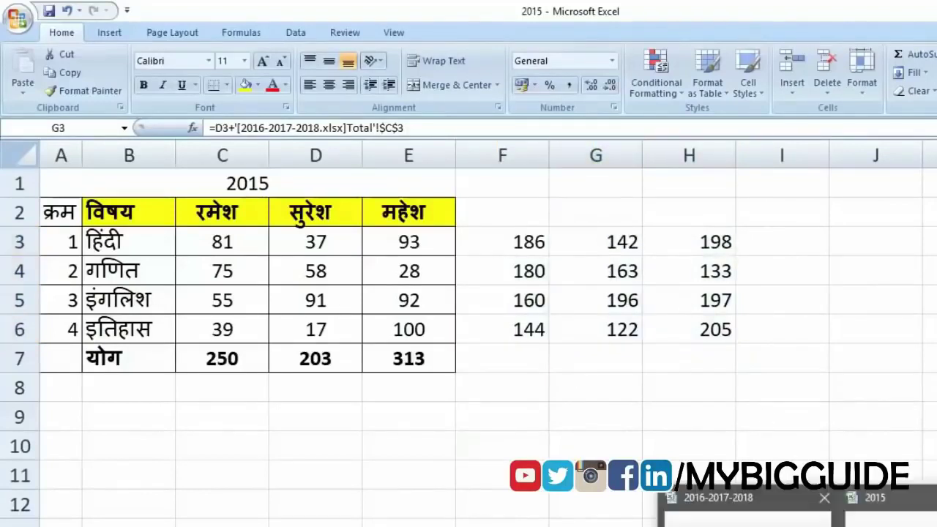
click(755, 501)
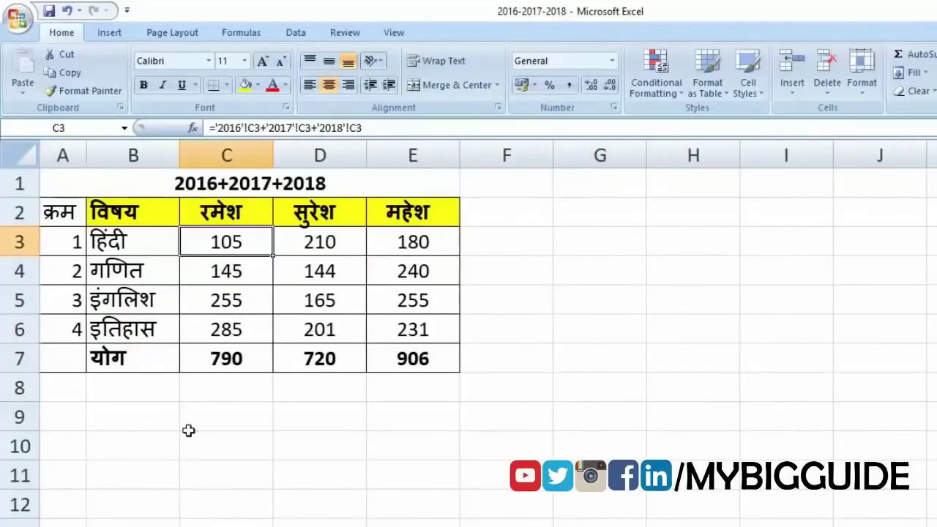
- Set C3 on the 2017 sheet to 0
click(110, 526)
text(0)
key(Return)
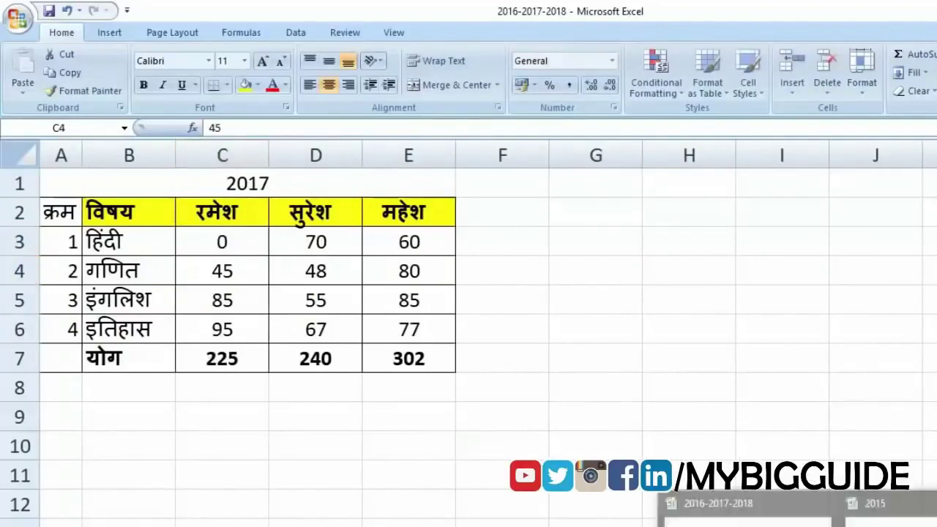
- Copy the summary table A2:E7 with totals 710, 720 and 906
click(882, 508)
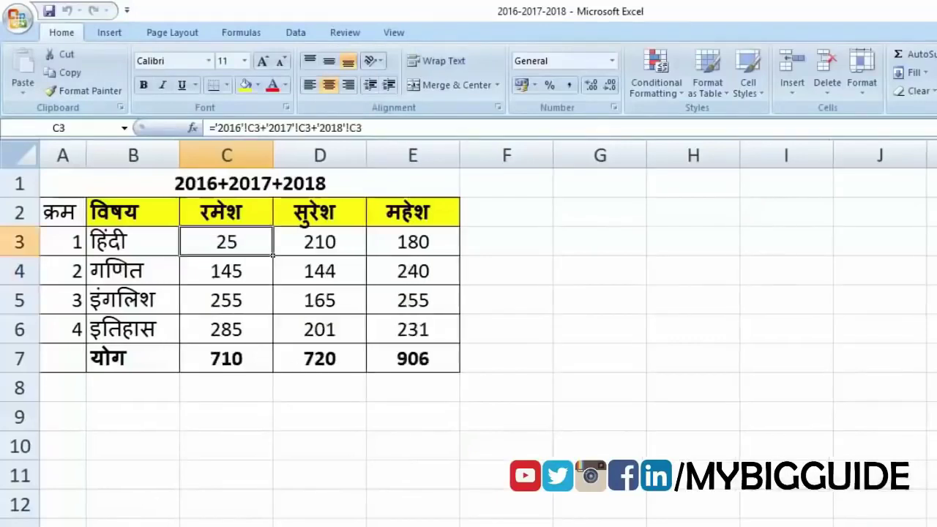
drag(79, 202, 410, 359)
key(ctrl+c)
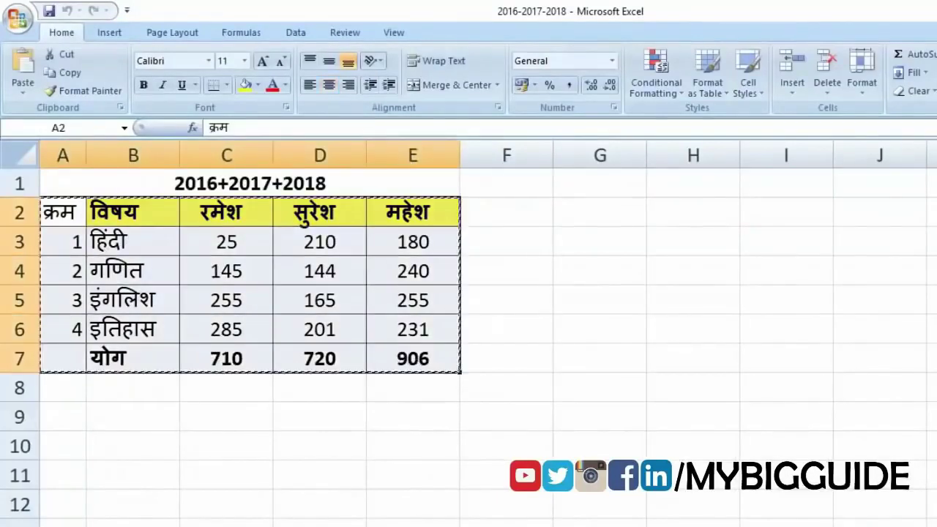
- Paste the copied Excel table into the Word document as a plain table
click(805, 506)
key(ctrl+v)
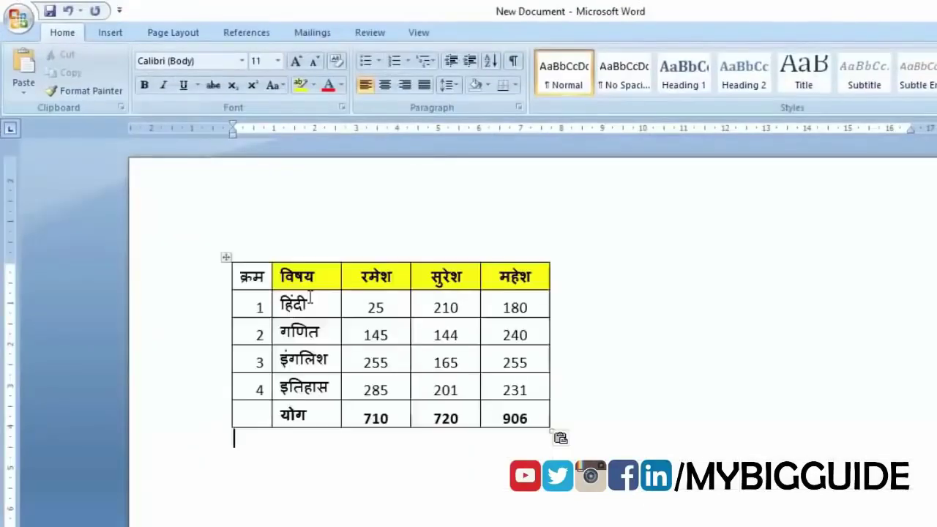
click(313, 302)
click(377, 307)
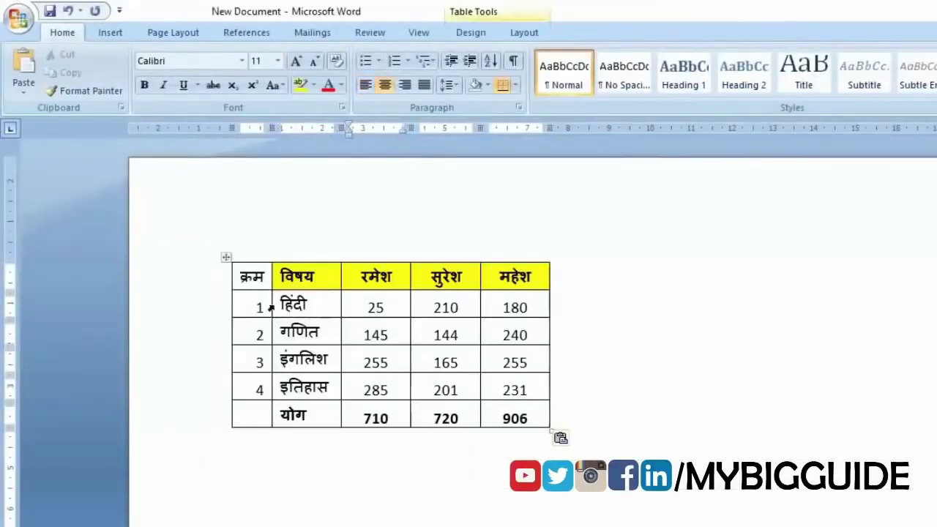
drag(250, 277, 524, 426)
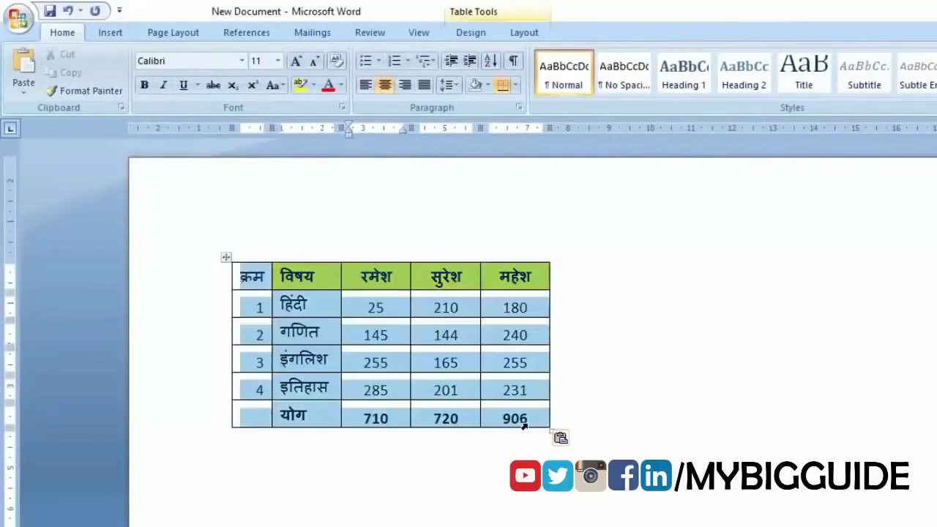
click(474, 295)
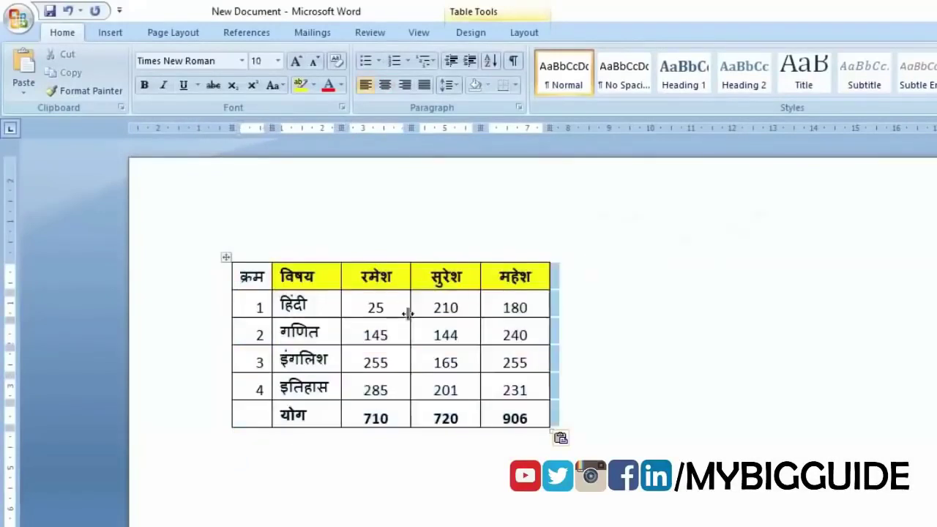
- Change C3 in Excel to 100 to test whether the Word table updates
key(alt+Tab)
text(10)
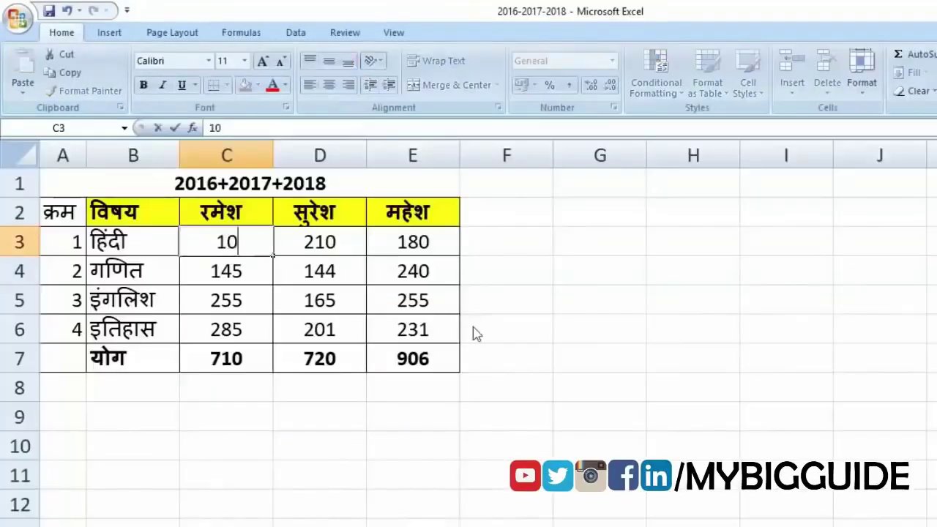
text(0)
key(Return)
key(alt+Tab)
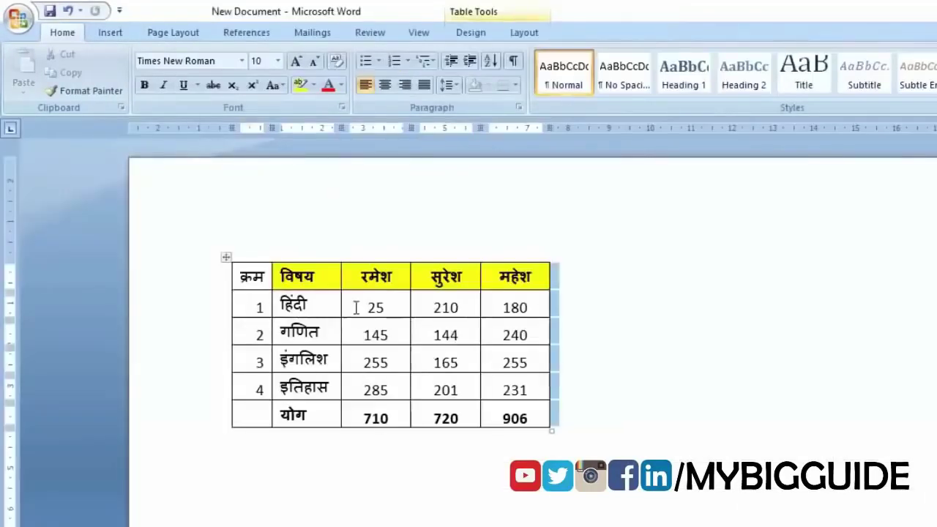
- Delete the non-updating pasted table from Word, leaving the page empty
click(226, 257)
key(Delete)
click(300, 300)
key(ctrl+z)
key(ctrl+z)
- Copy A1:E7 in Excel, including the title row, with totals 785, 720 and 906
key(alt+Tab)
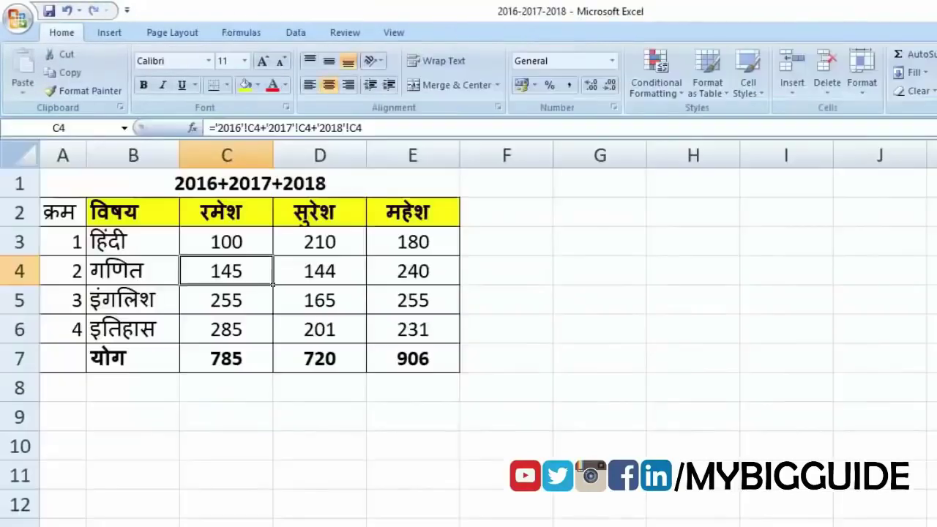
click(358, 442)
drag(67, 188, 88, 357)
key(ctrl+c)
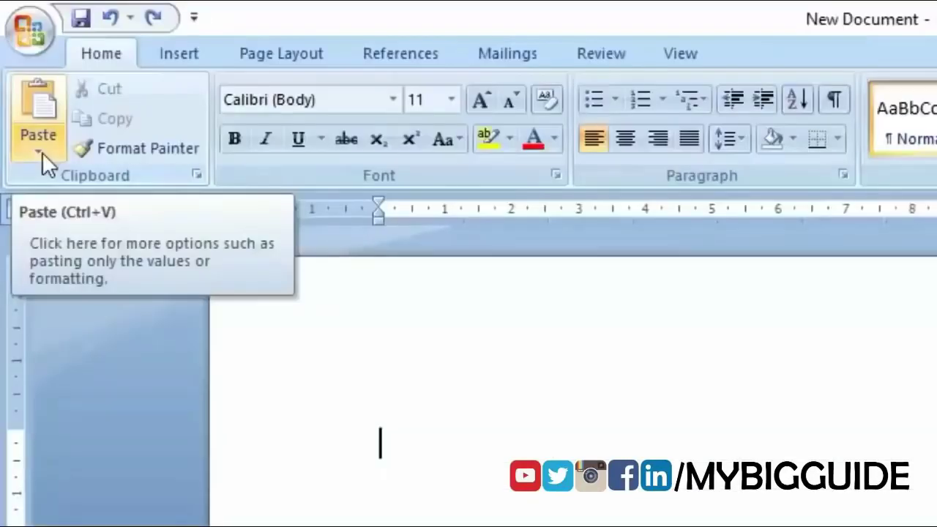
- Paste Special the table as a linked Microsoft Office Excel Worksheet Object
click(26, 93)
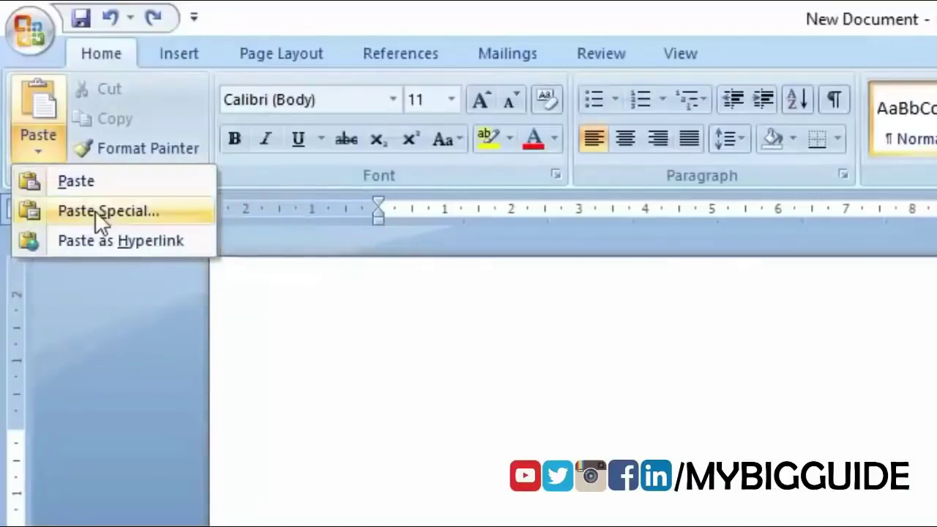
click(113, 216)
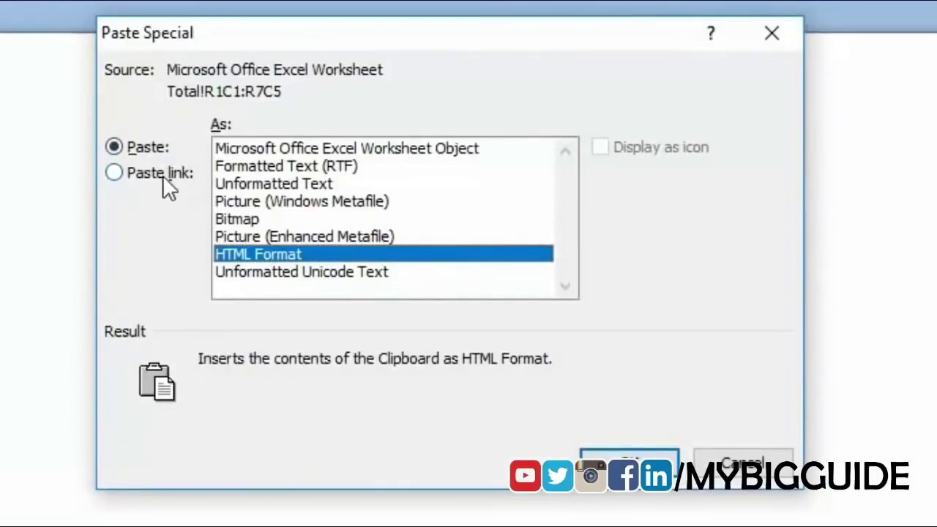
click(114, 174)
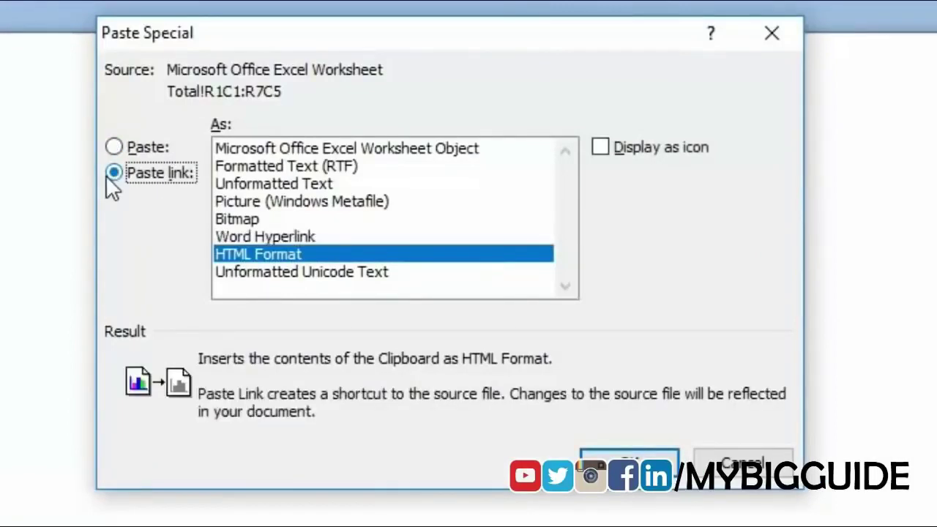
click(396, 153)
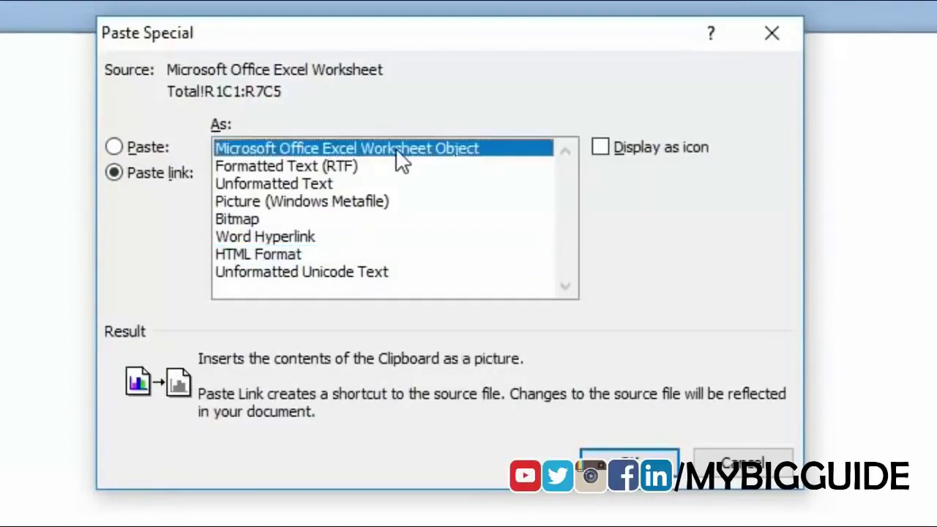
click(619, 464)
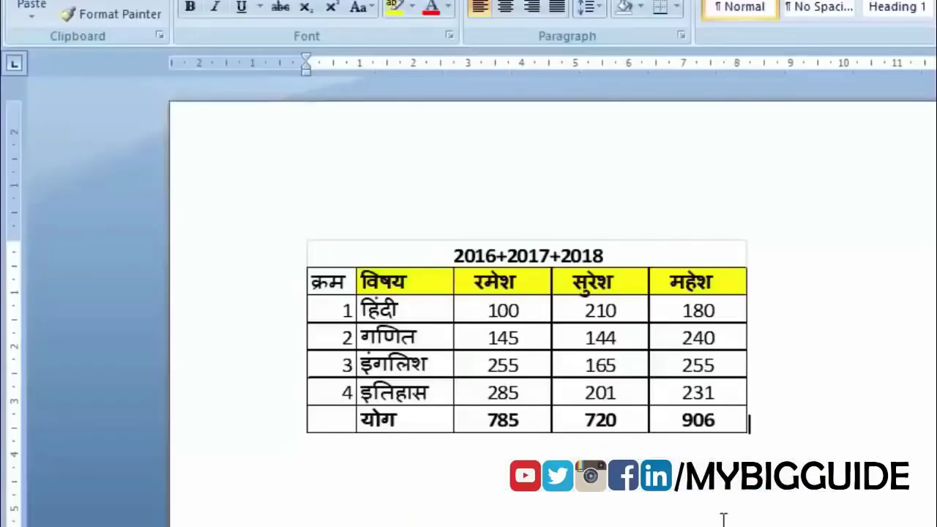
- Change Excel cell C3 to 200, then update the linked Word table to show total 885
click(514, 305)
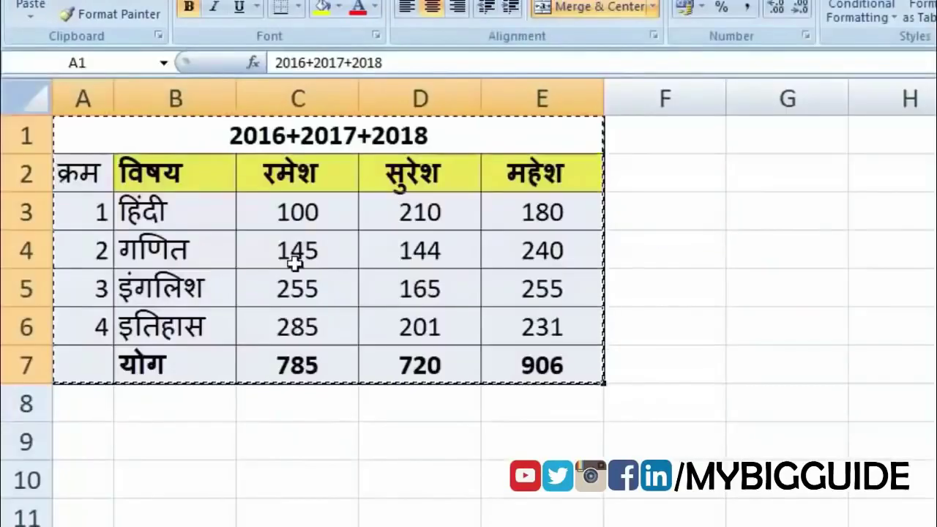
click(277, 204)
text(200)
key(Return)
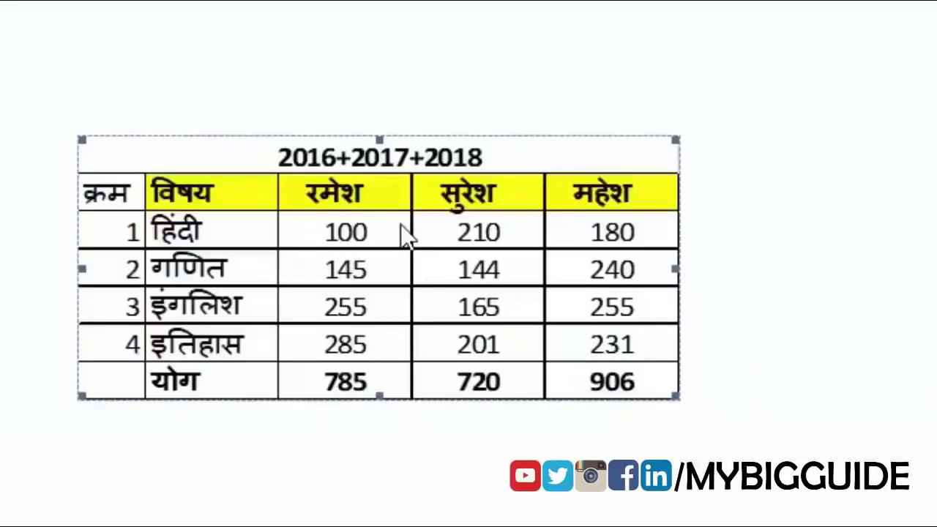
right_click(546, 312)
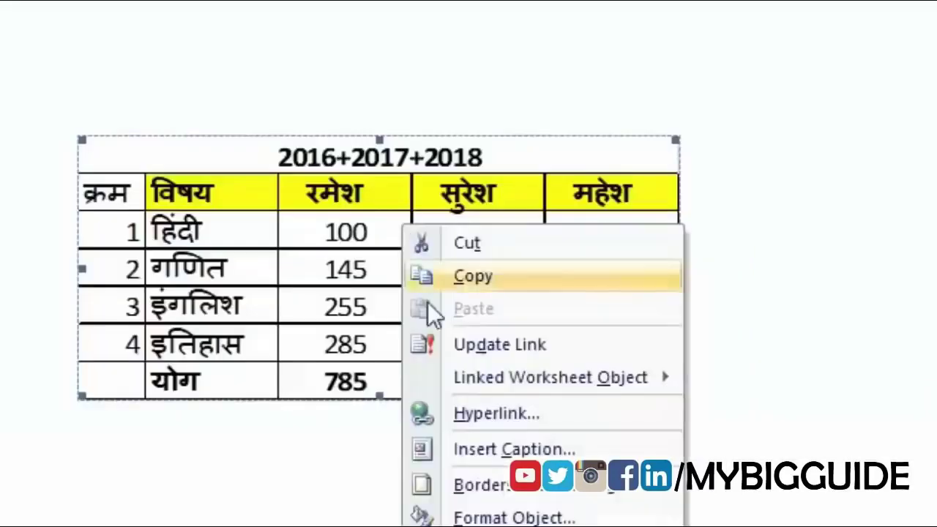
click(513, 345)
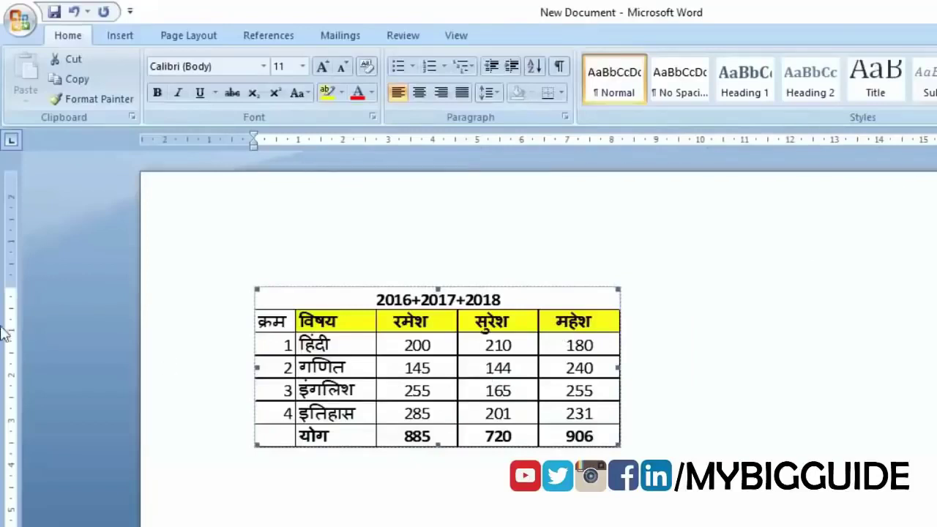
- Enable 'Update automatic links at open' under Word Options' Advanced General settings
click(17, 28)
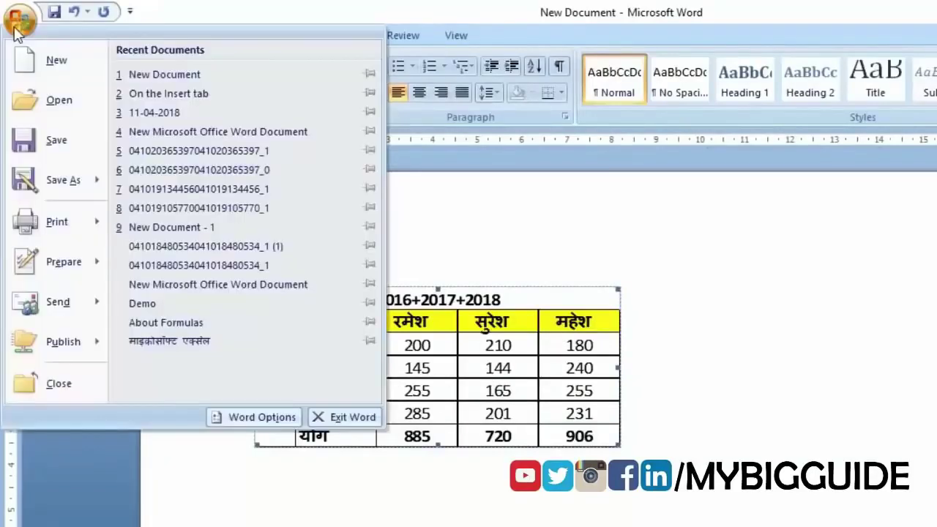
click(245, 417)
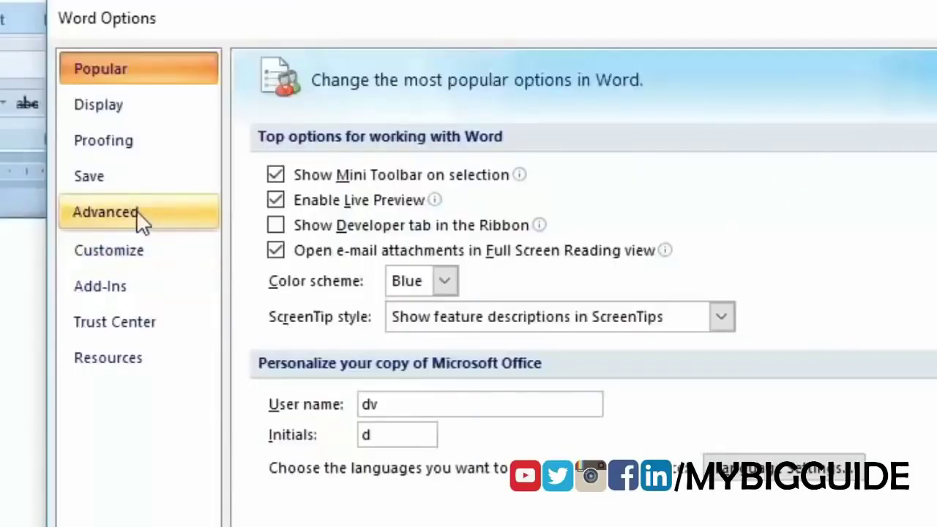
click(136, 211)
scroll(586, 293, down, 10)
scroll(586, 293, down, 10)
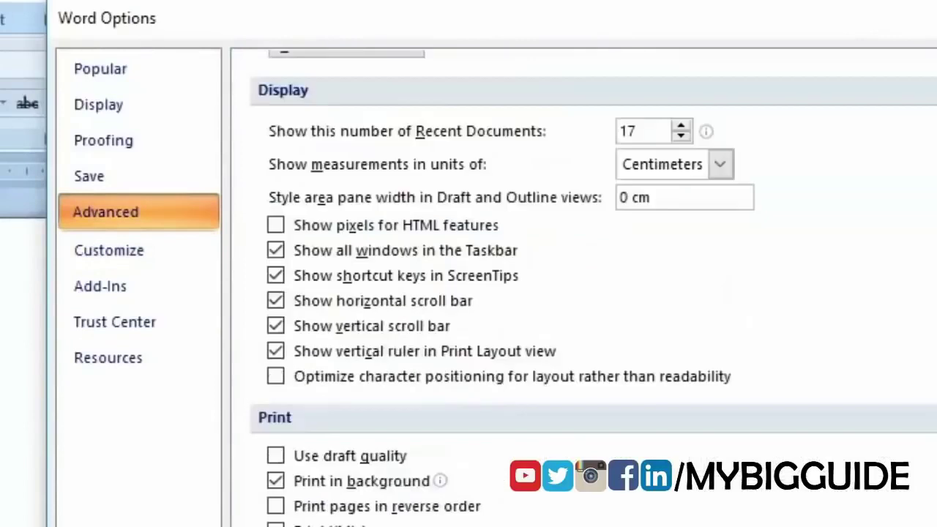
scroll(586, 293, down, 5)
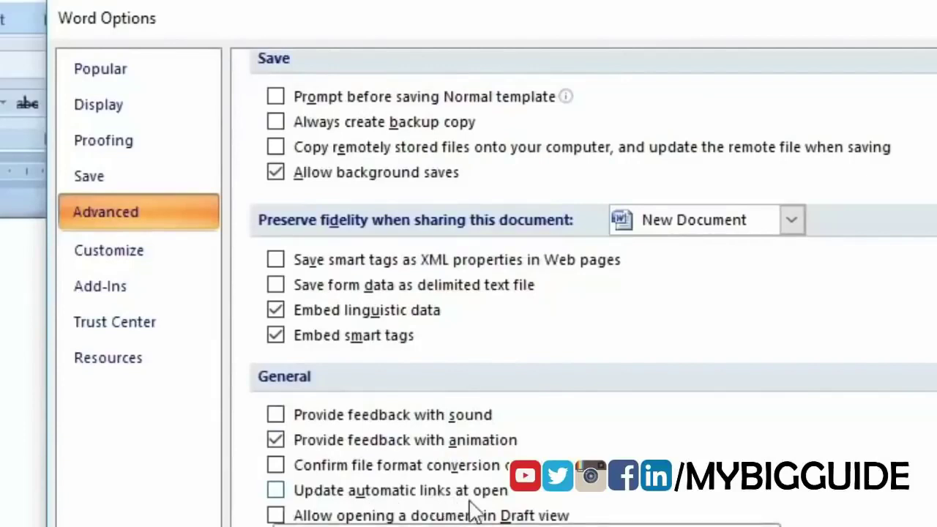
click(276, 489)
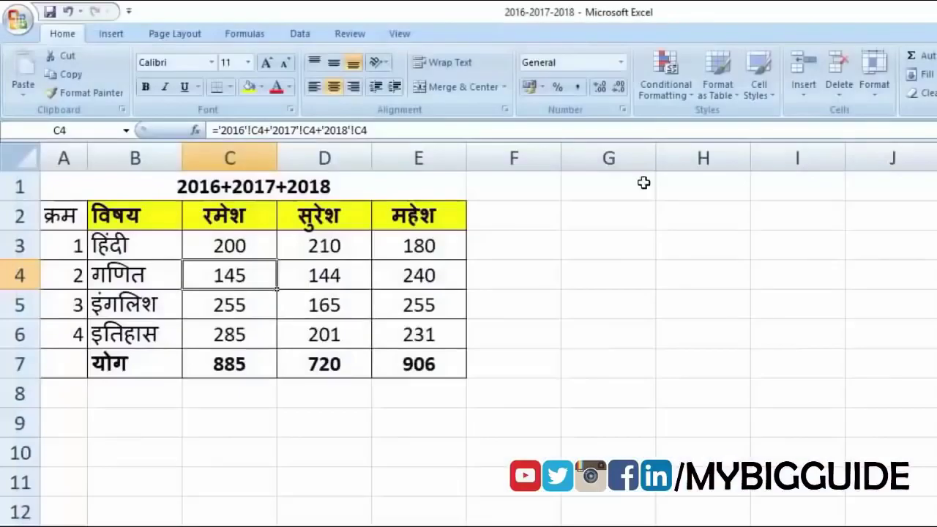
- Set Excel cell C3 to 500, then reopen New Document accepting the link update (total 1185)
click(251, 249)
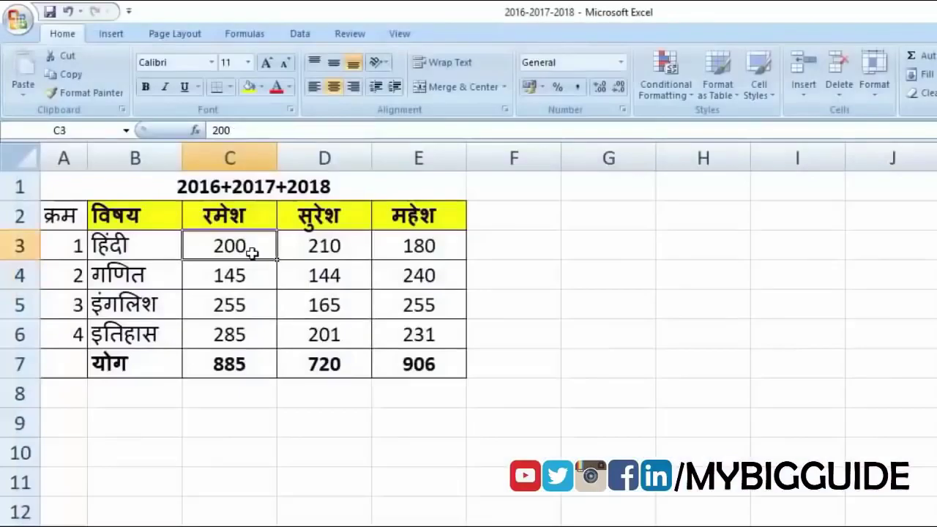
text(500)
key(Return)
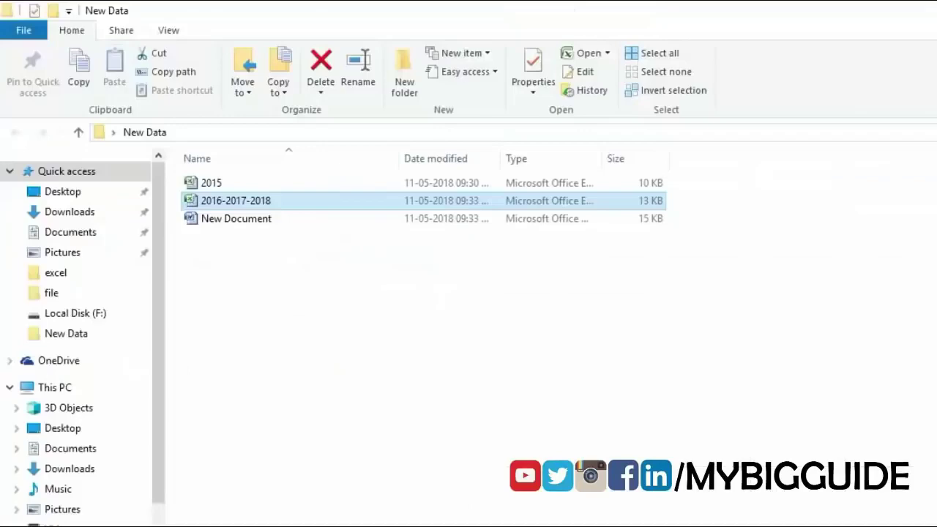
double_click(222, 220)
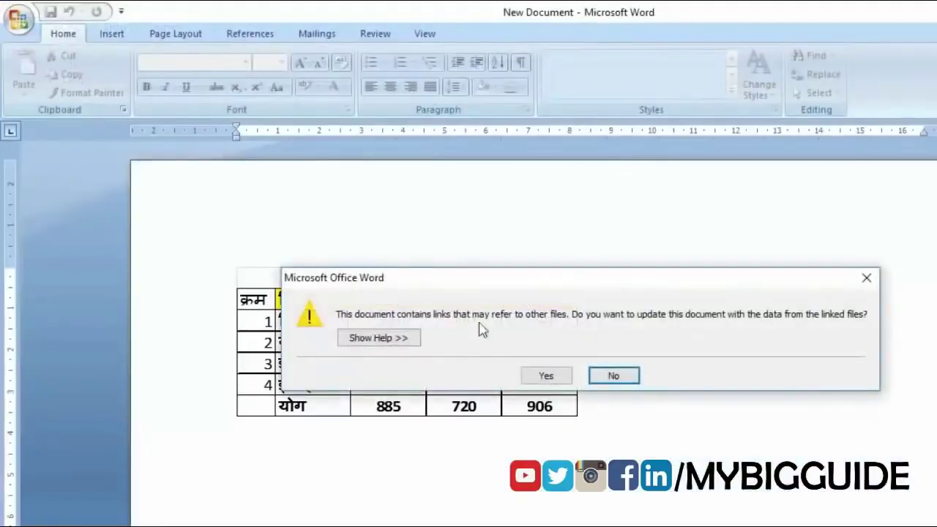
click(562, 374)
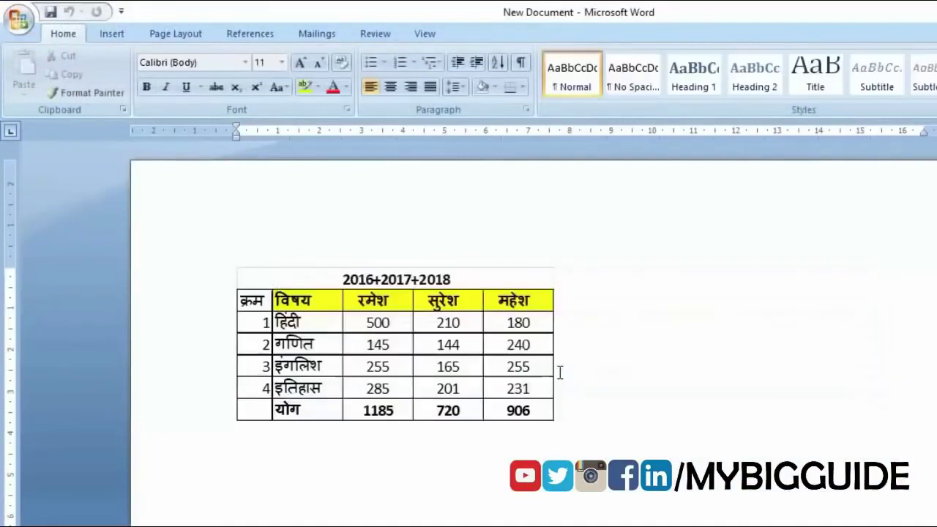
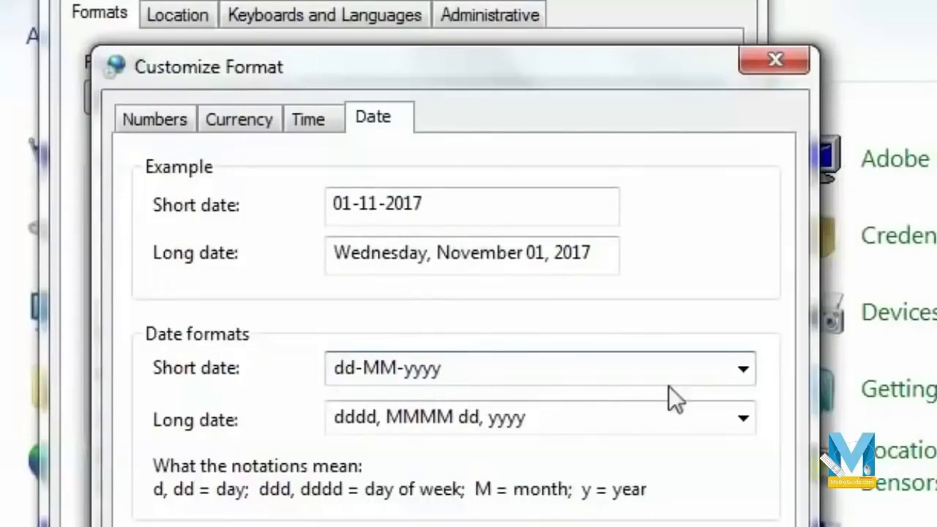
- Replace the Windows short date pattern with dd-mm-yyyy and apply it in Region and Language
click(742, 367)
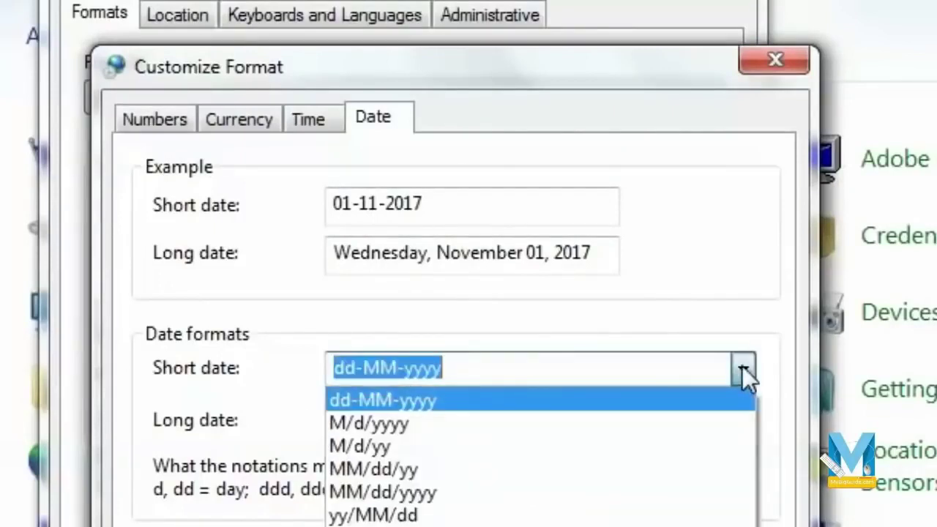
click(739, 297)
click(358, 368)
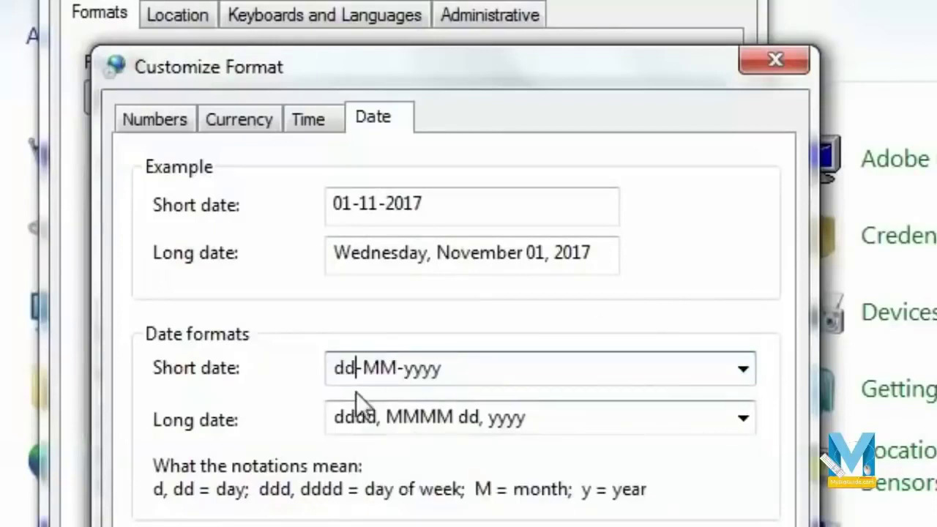
drag(450, 370, 150, 359)
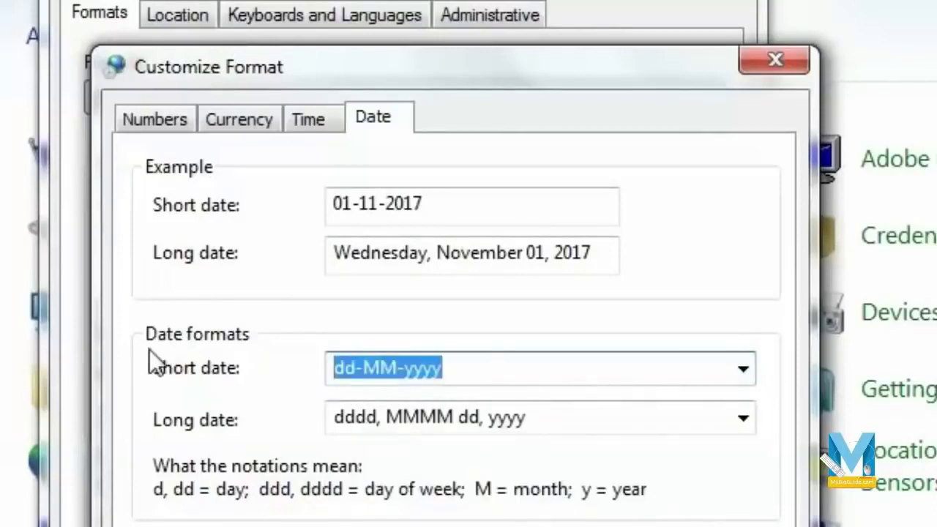
key(BackSpace)
text(dd)
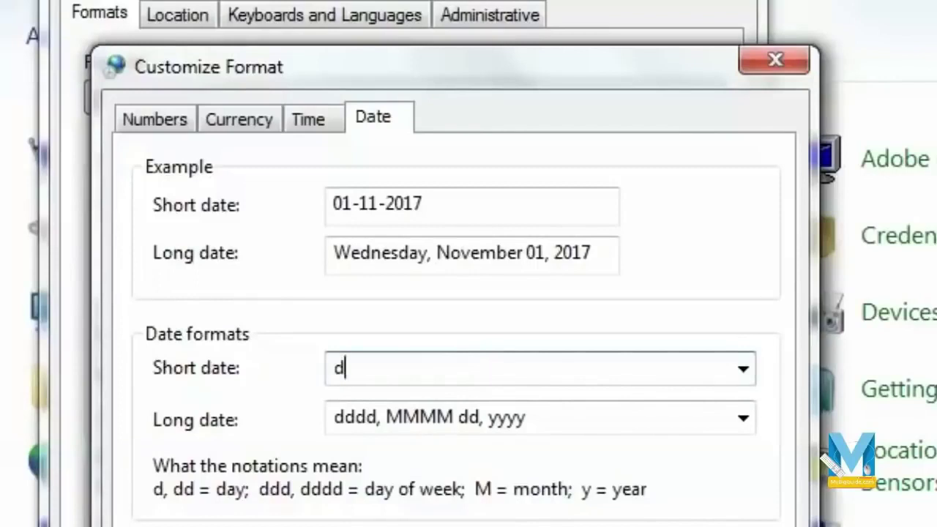
text(-mm-yyyy)
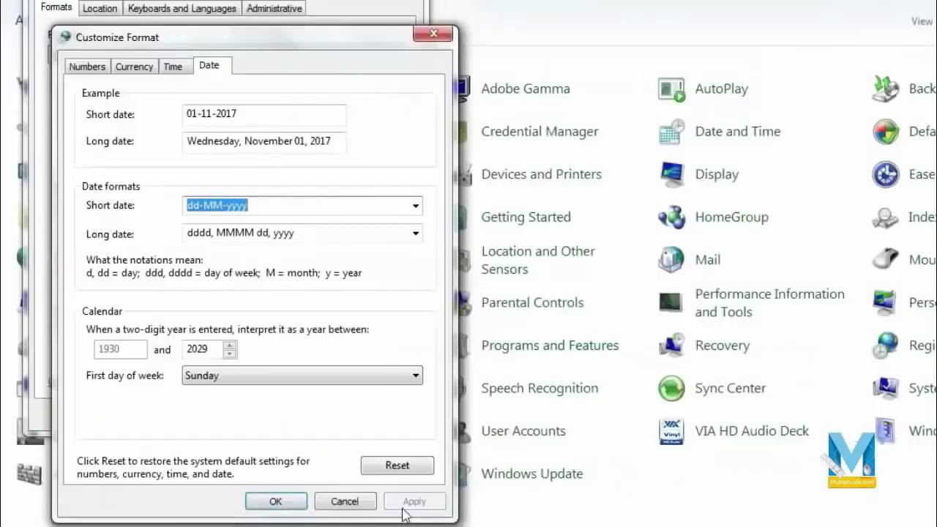
click(265, 503)
click(385, 414)
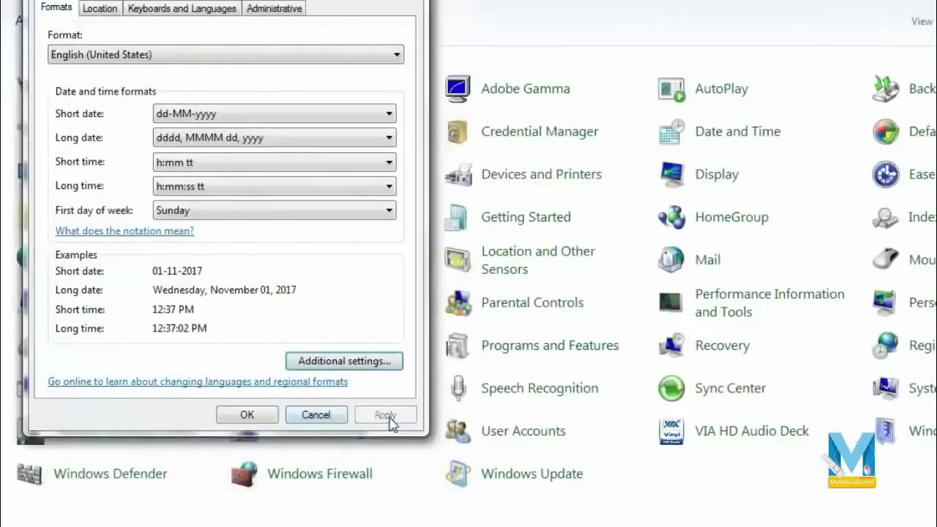
click(243, 416)
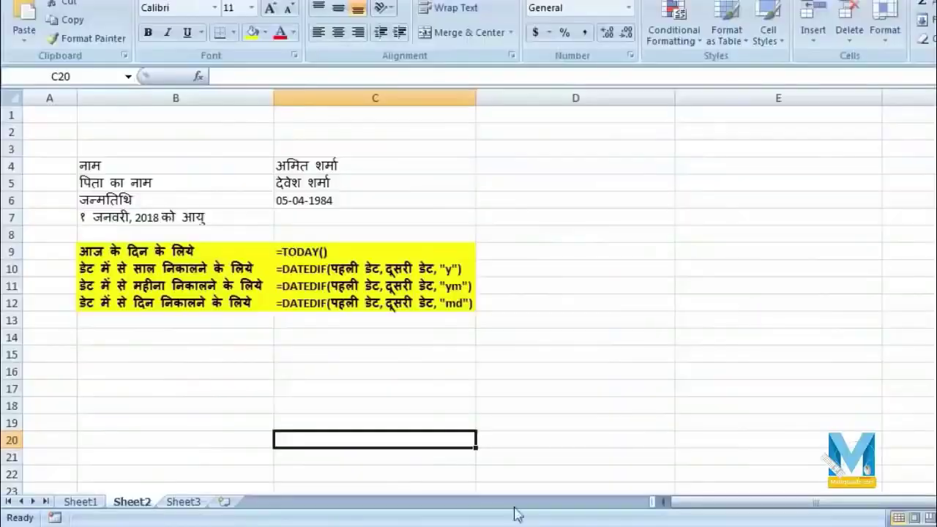
- Enter the reference date 01-01-2018 in C7 and left-align it
click(520, 357)
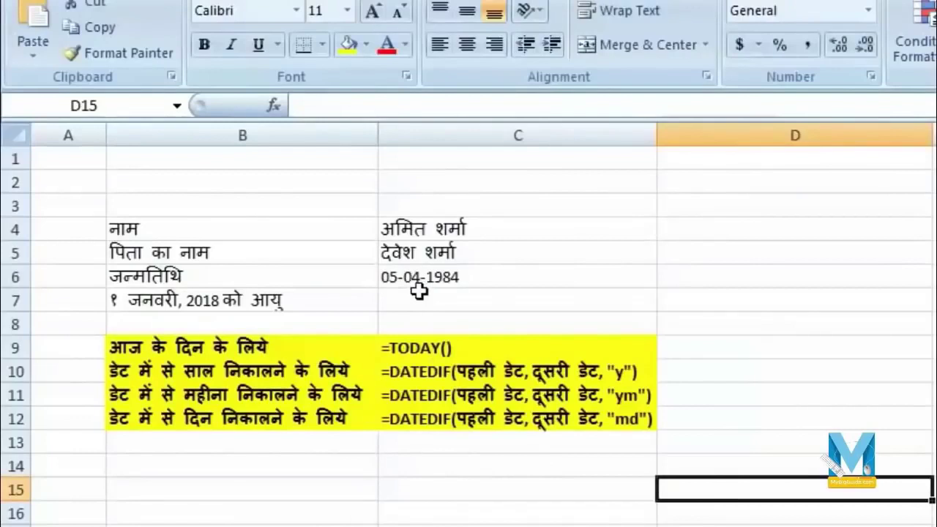
click(460, 297)
text(01-01-2018)
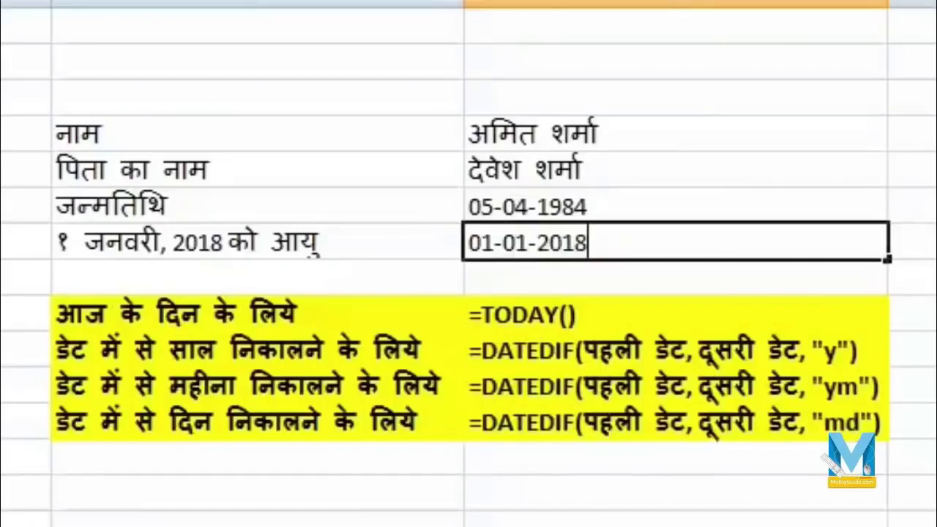
key(Return)
key(Up)
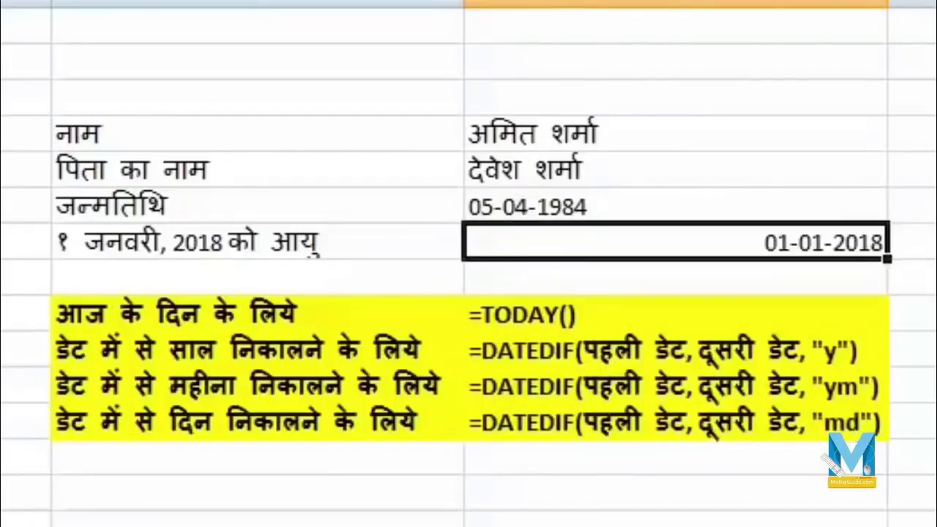
key(alt+h)
key(a)
key(c)
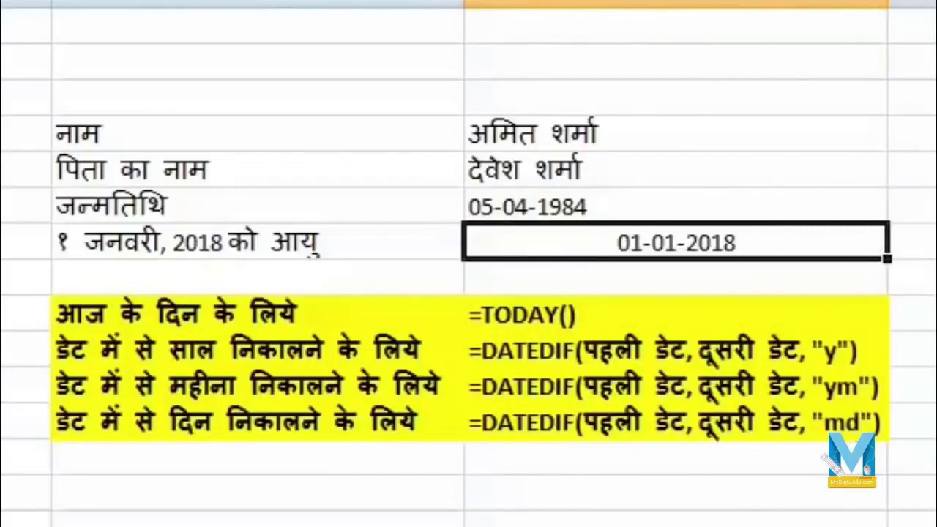
key(alt+h)
key(a)
key(l)
- Make column D much narrower
click(620, 203)
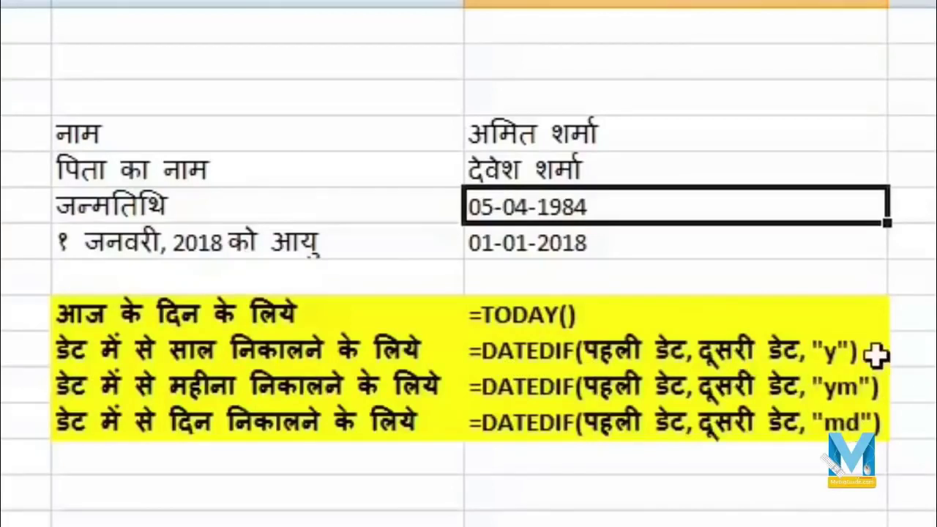
click(925, 205)
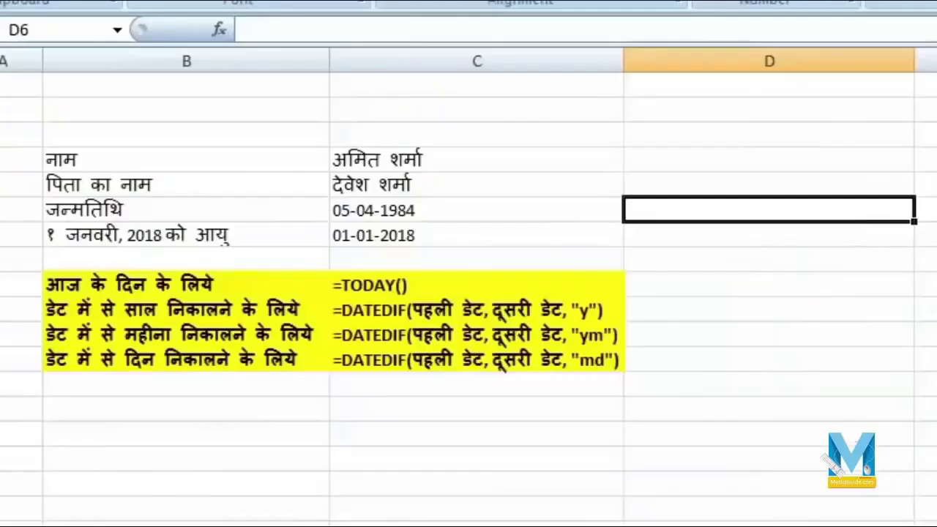
click(862, 52)
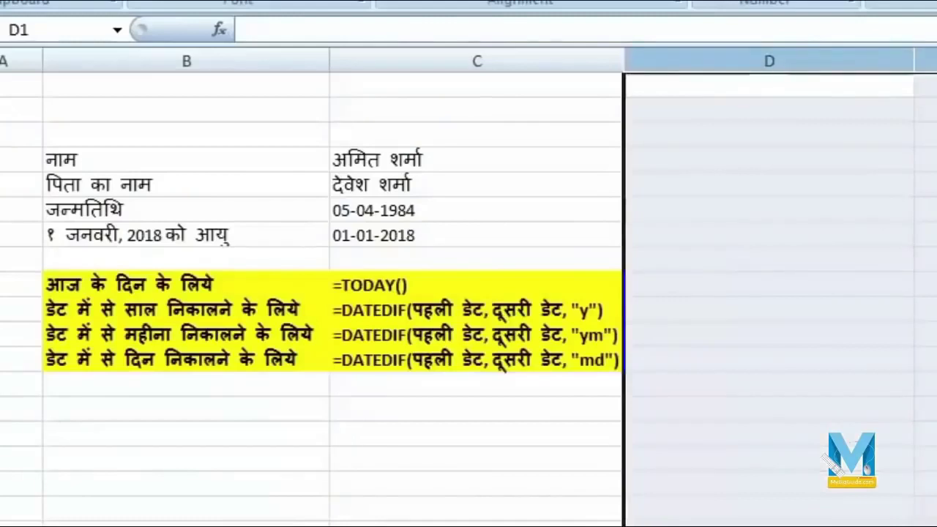
drag(924, 61, 685, 66)
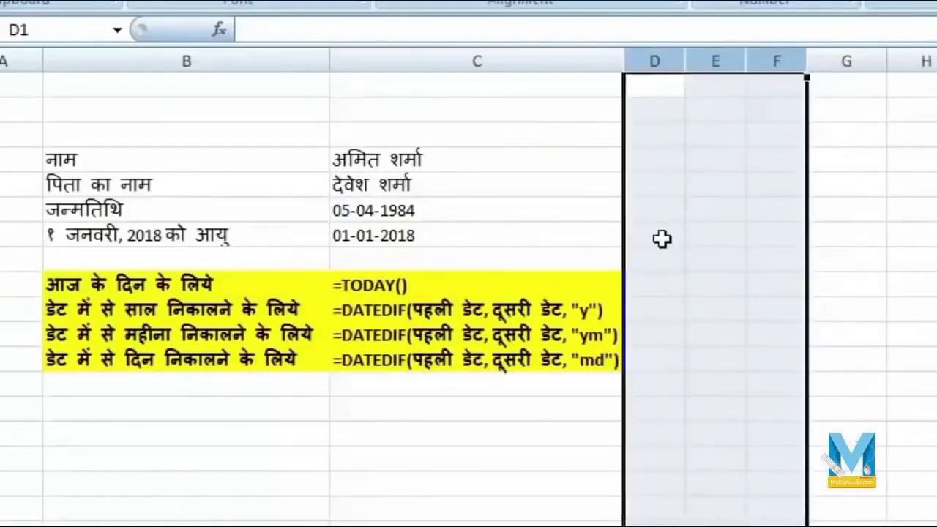
- Enter =DATEDIF(C6, C7, "y") in D7 to get 33 full years
click(662, 239)
text(=da)
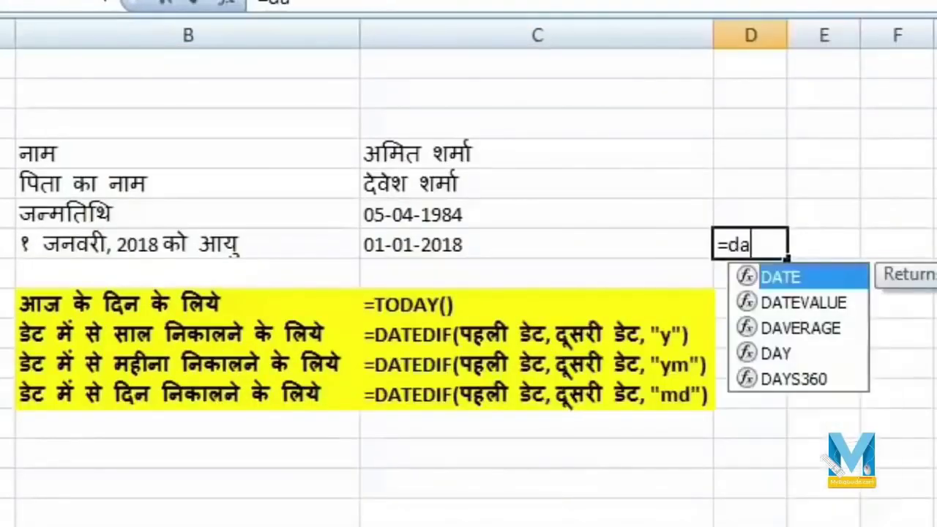
text(ted)
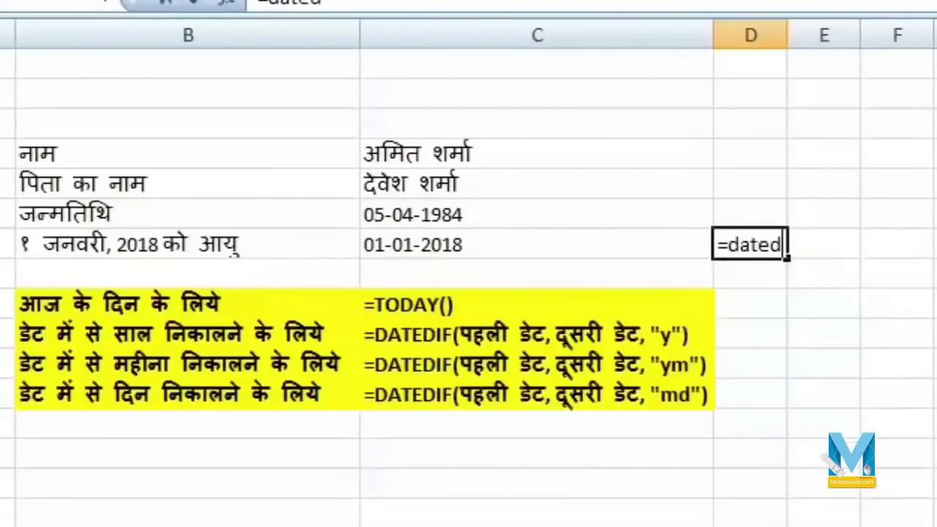
text(if()
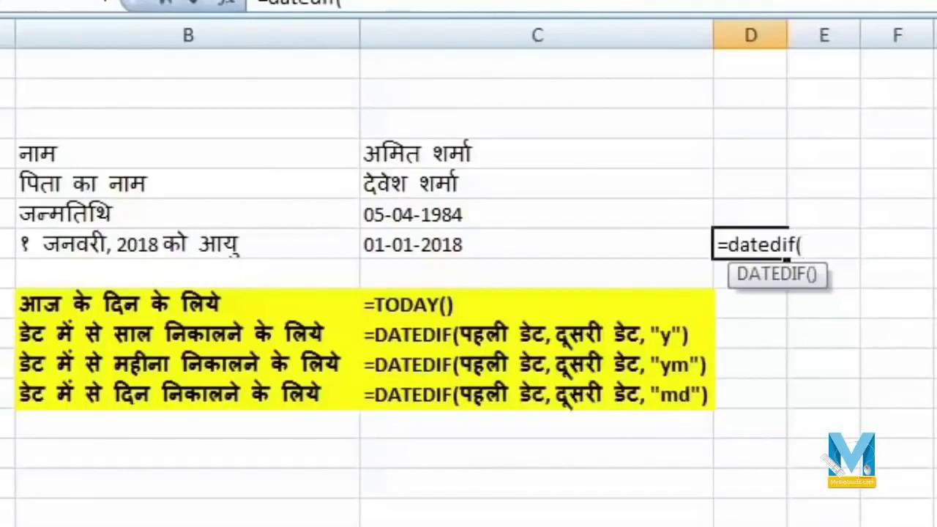
click(518, 214)
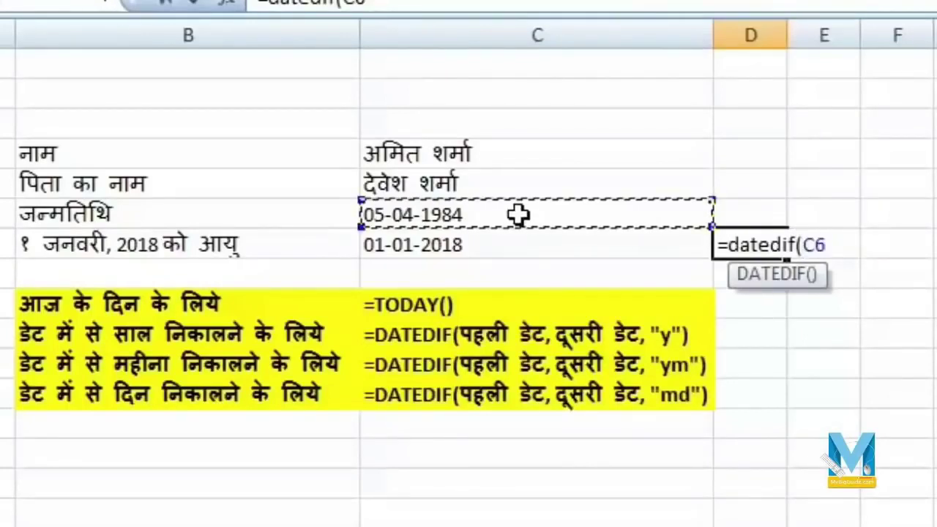
text(,)
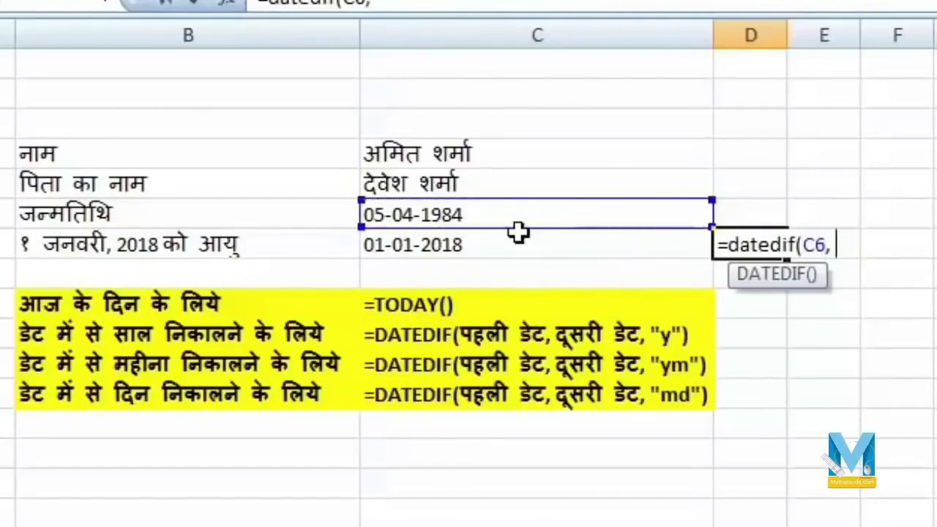
click(518, 247)
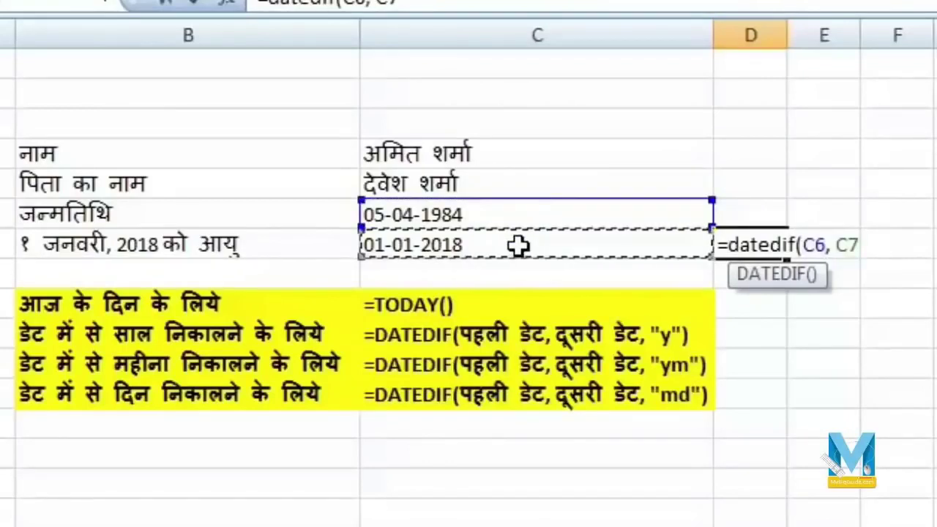
text(,)
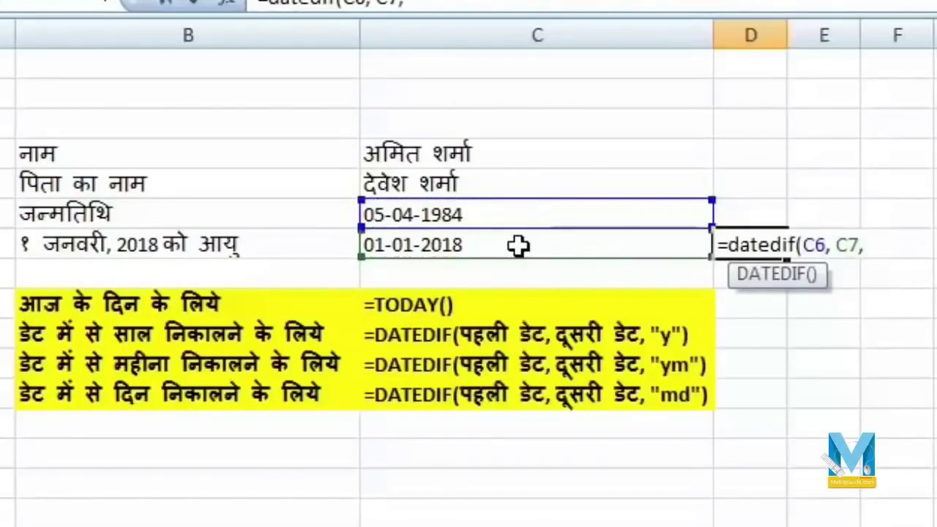
text( "y"))
key(Return)
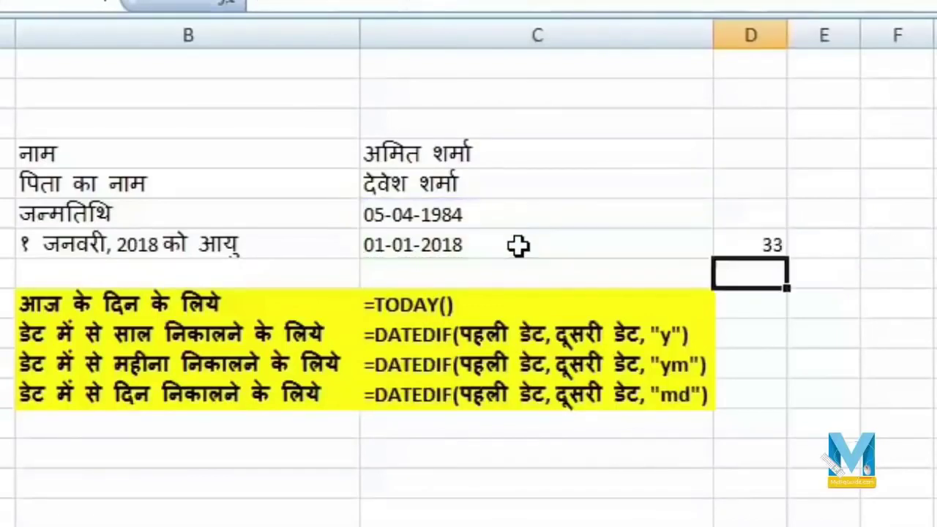
key(Up)
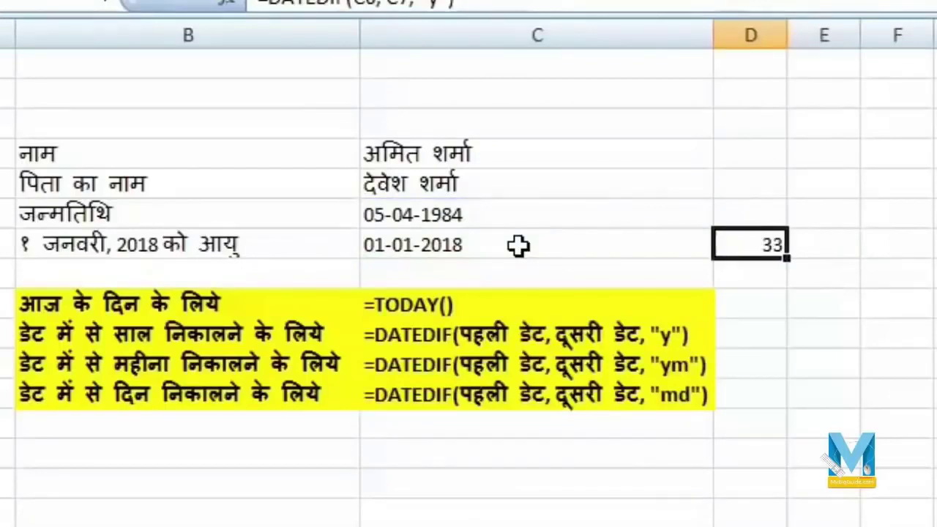
key(Right)
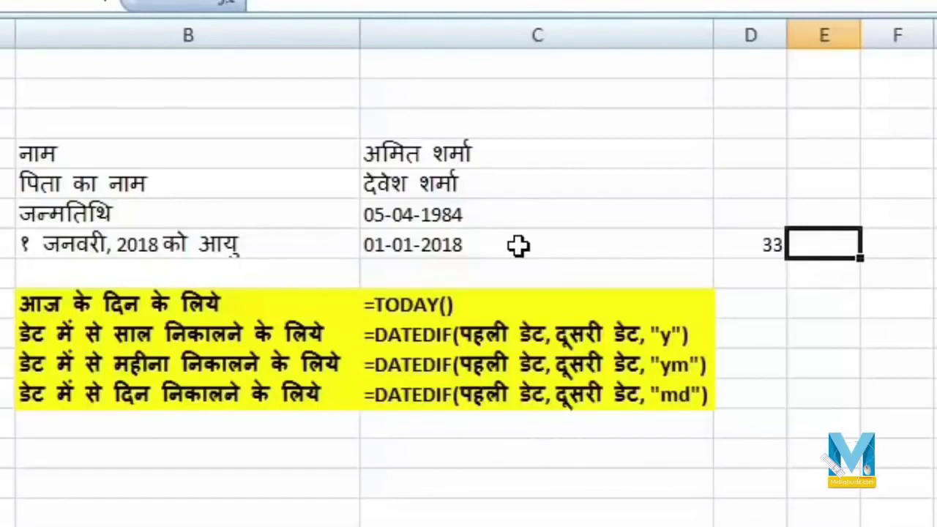
- Enter =DATEDIF(C6, C7, "ym") in E7 to get 8 remaining months
text(=)
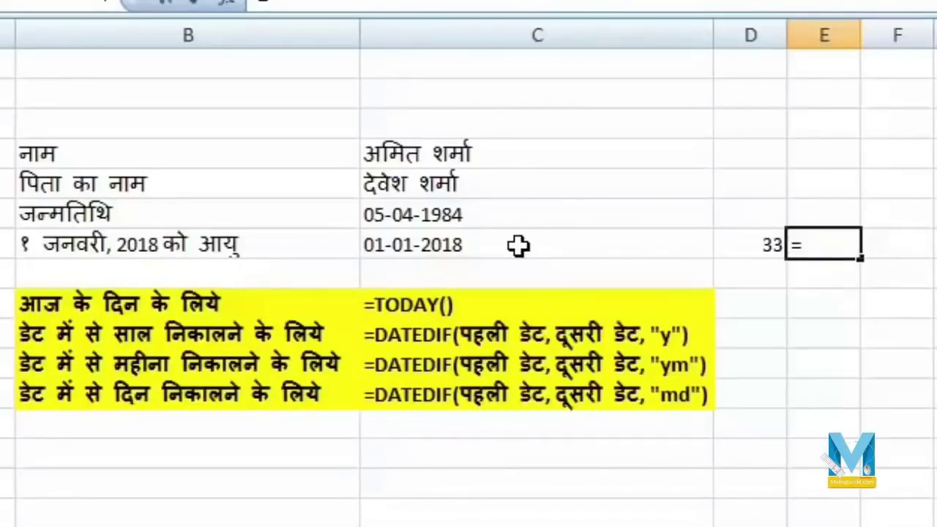
text(d)
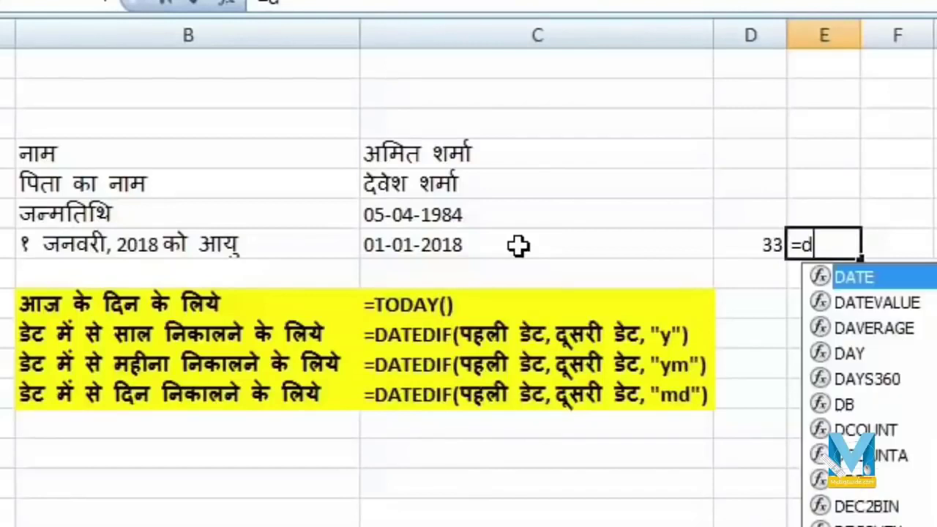
text(ated)
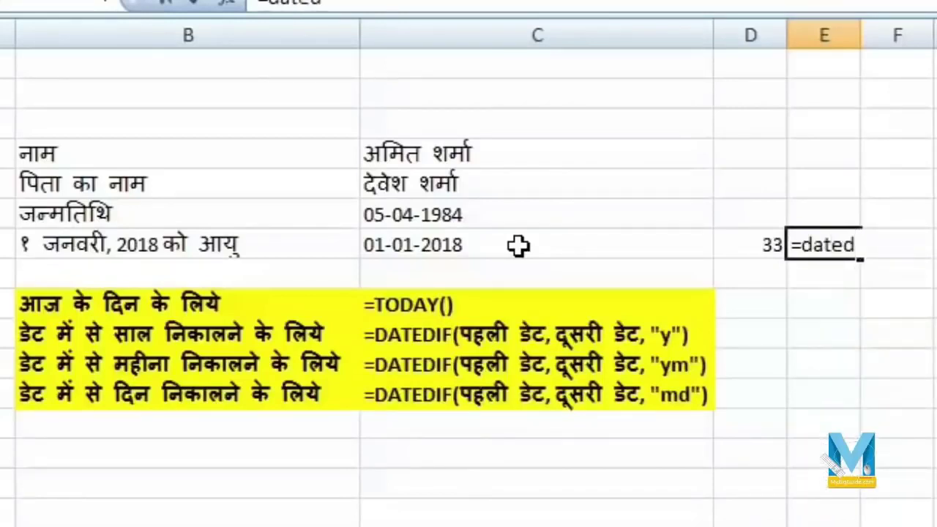
text(if()
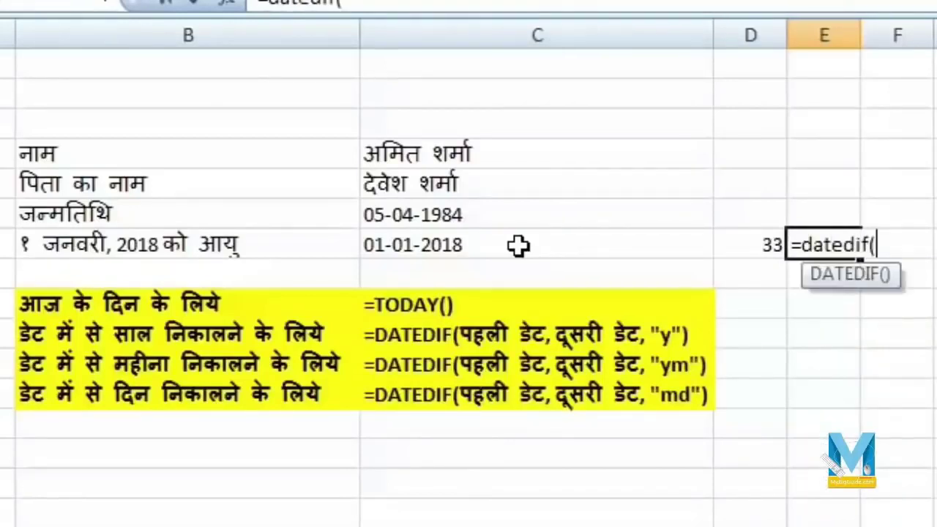
click(457, 224)
text(,)
click(483, 247)
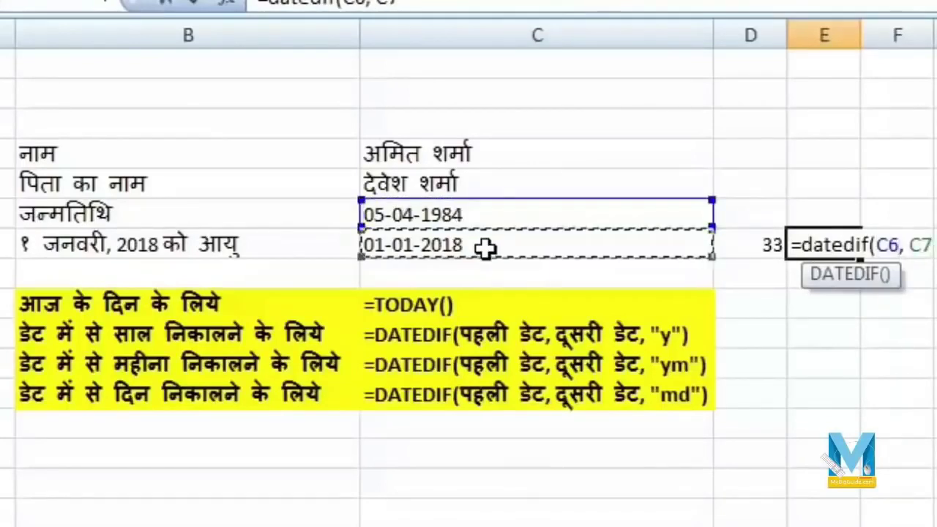
text(, ")
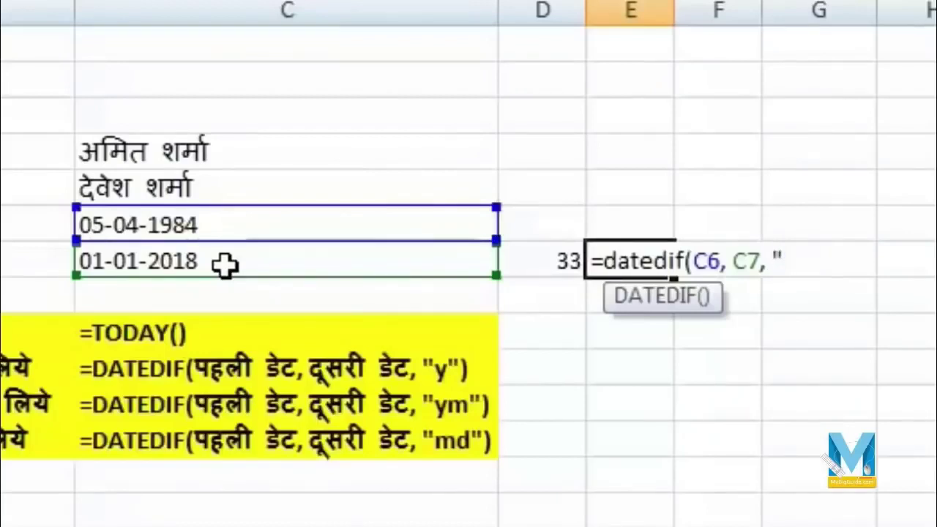
text(m)
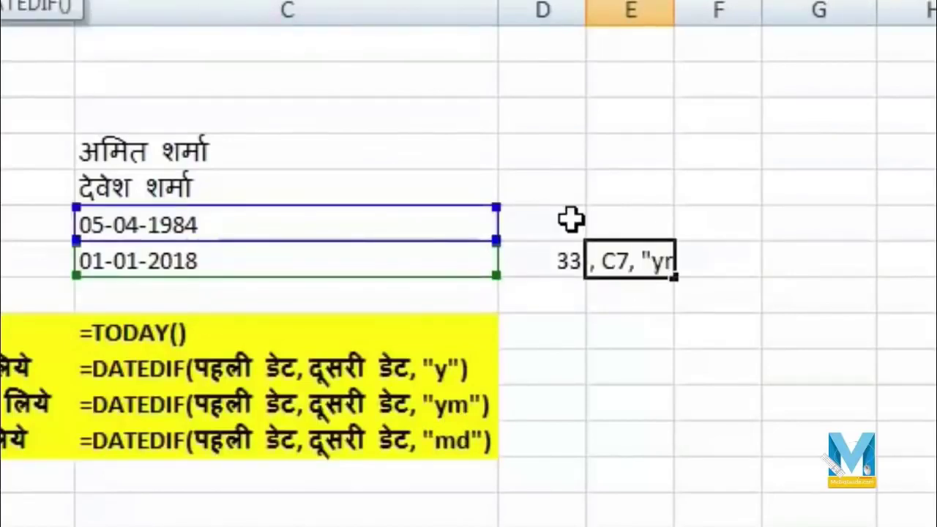
key(Return)
key(Up)
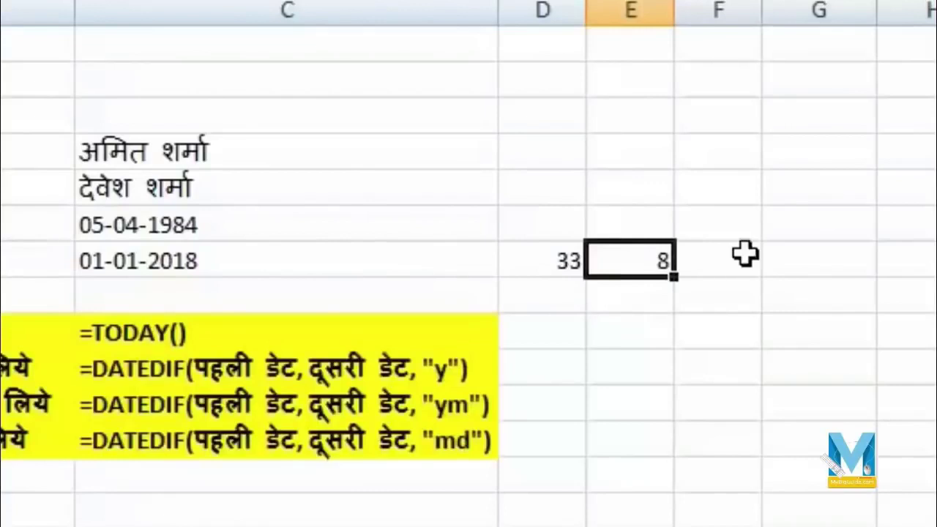
click(722, 261)
- Enter =DATEDIF(C6, C7, "md") in F7 to get 27 leftover days
text(=da)
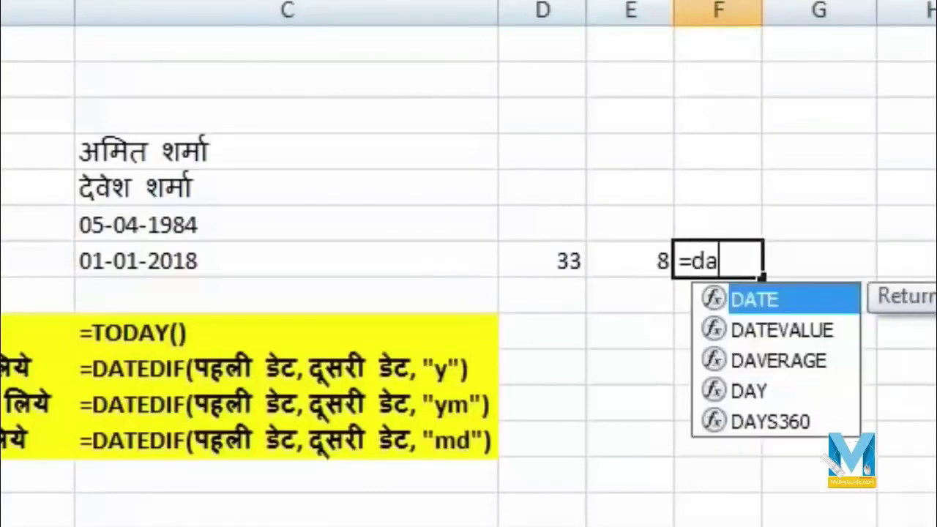
text(tedi)
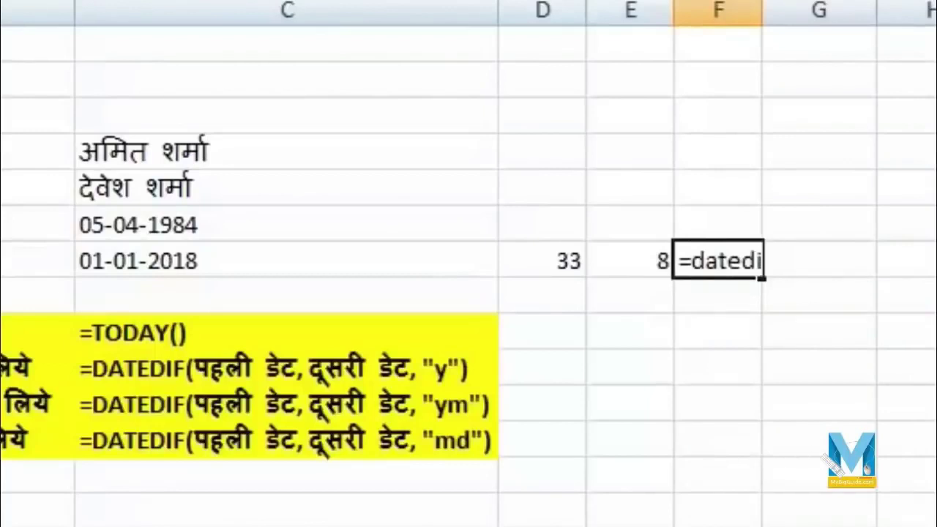
text(f()
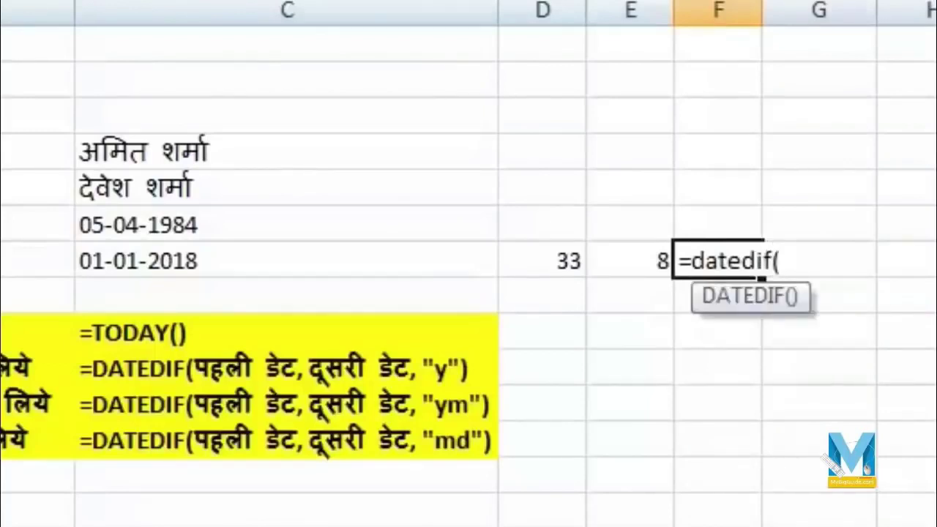
click(285, 220)
text(,)
click(305, 257)
text(, ")
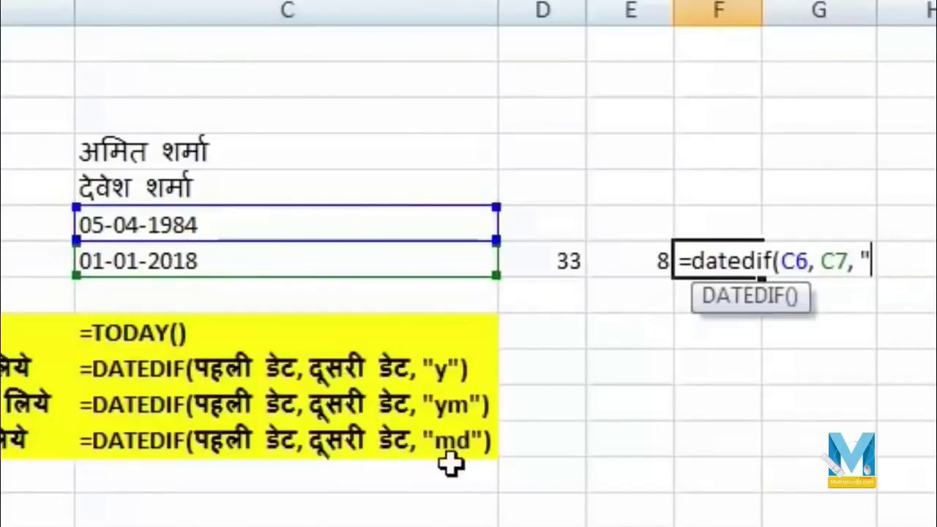
text(md"))
key(Return)
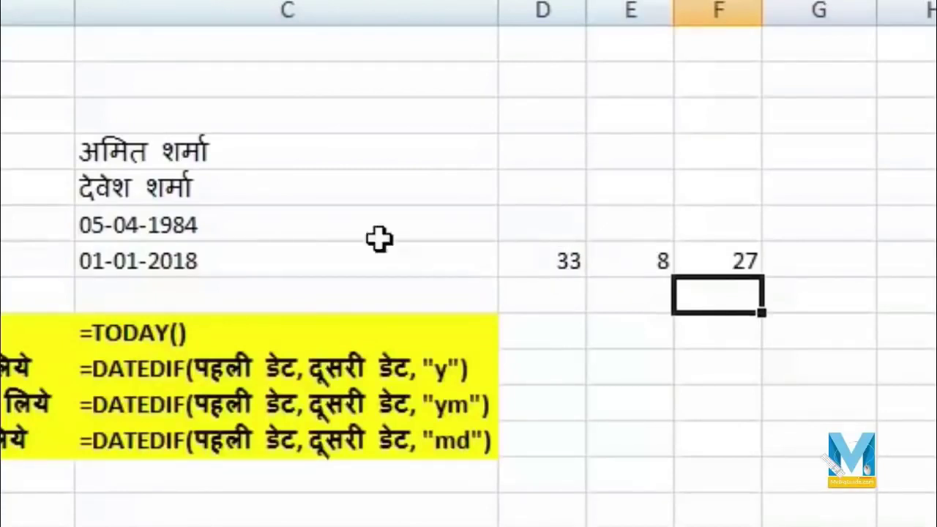
click(357, 221)
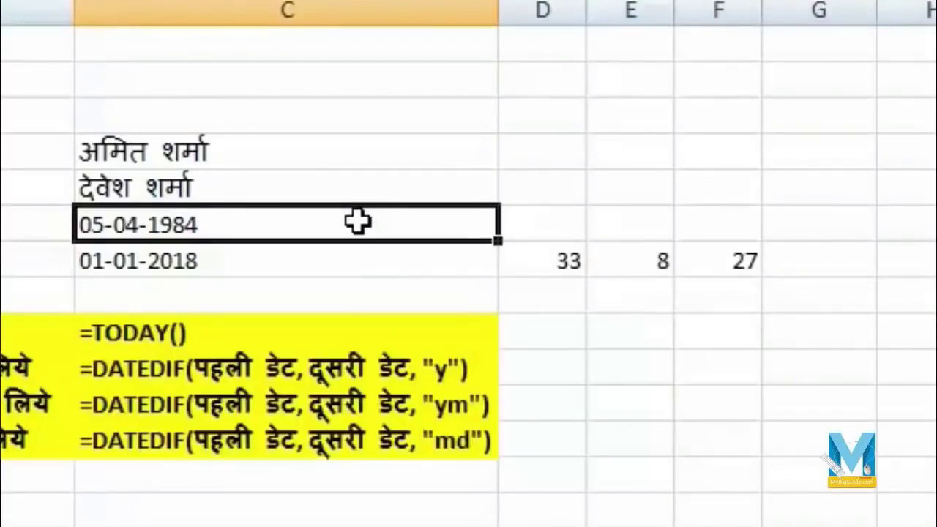
- Change the birth date in C6 to 25-02-1985, giving 32 years, 10 months, 7 days
text(25-0)
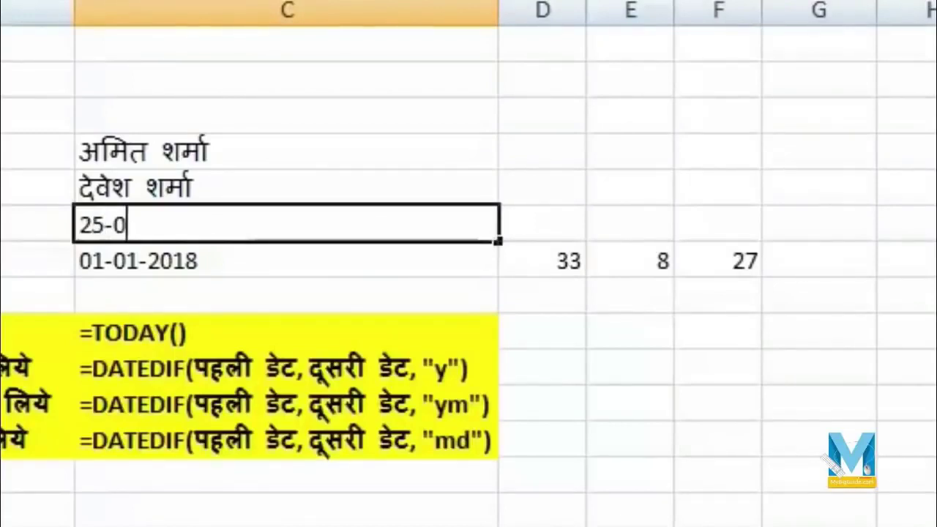
text(2-1985)
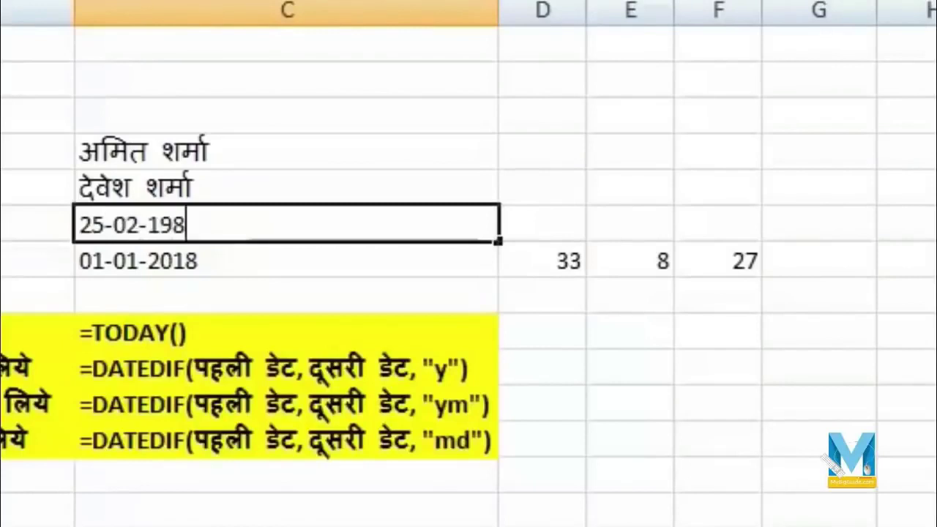
key(Return)
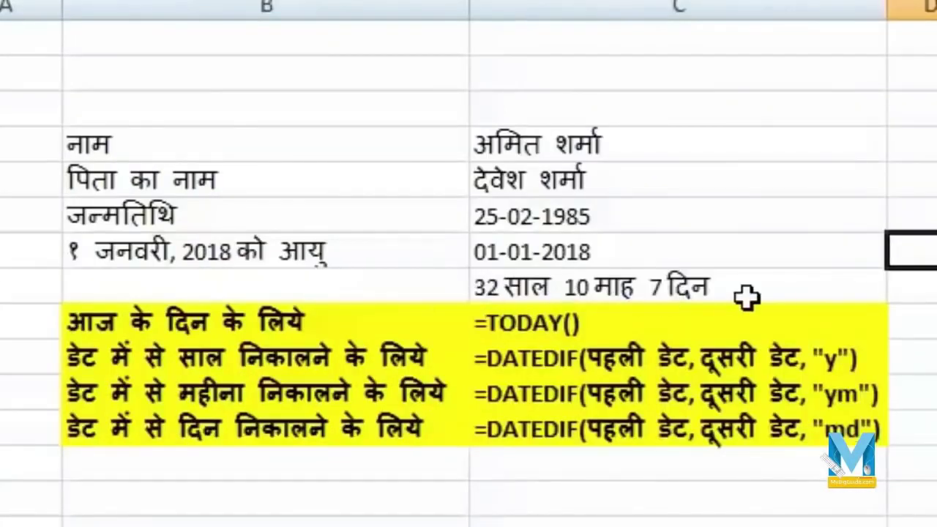
- Copy the names-and-ages table in B1:E9
click(848, 230)
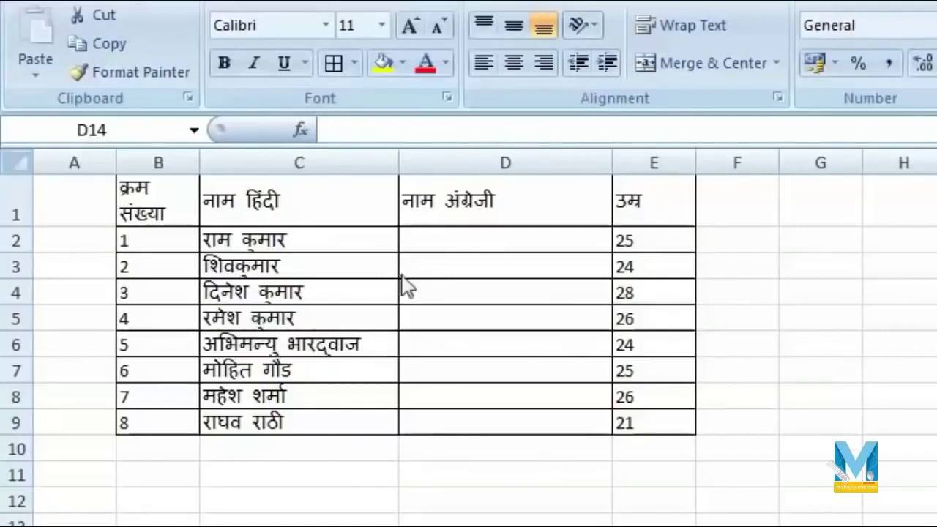
drag(146, 196, 652, 422)
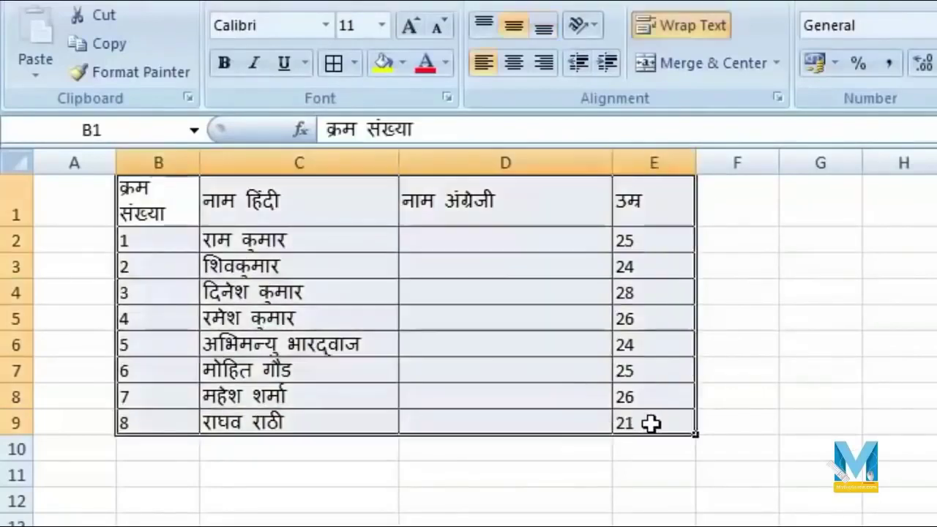
key(ctrl+c)
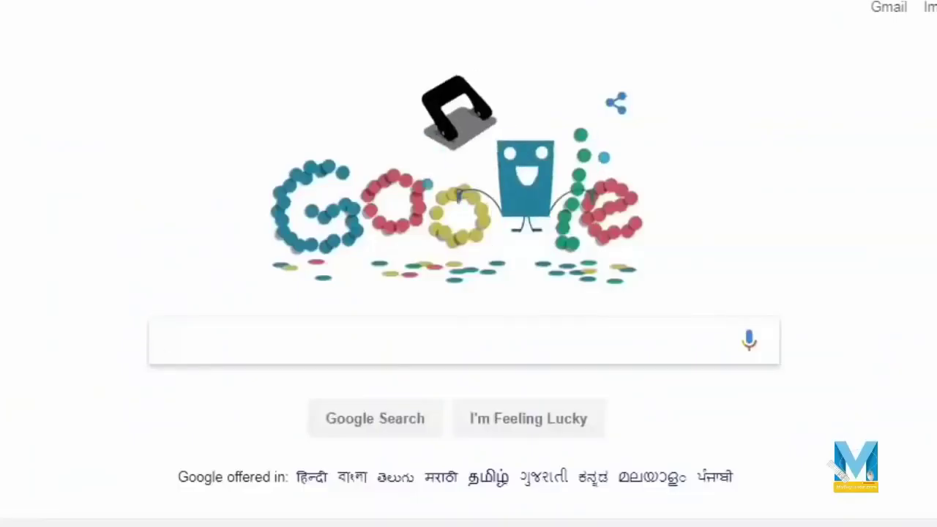
- Search Google for 'google sheets' and open the Google Sheets page
click(258, 348)
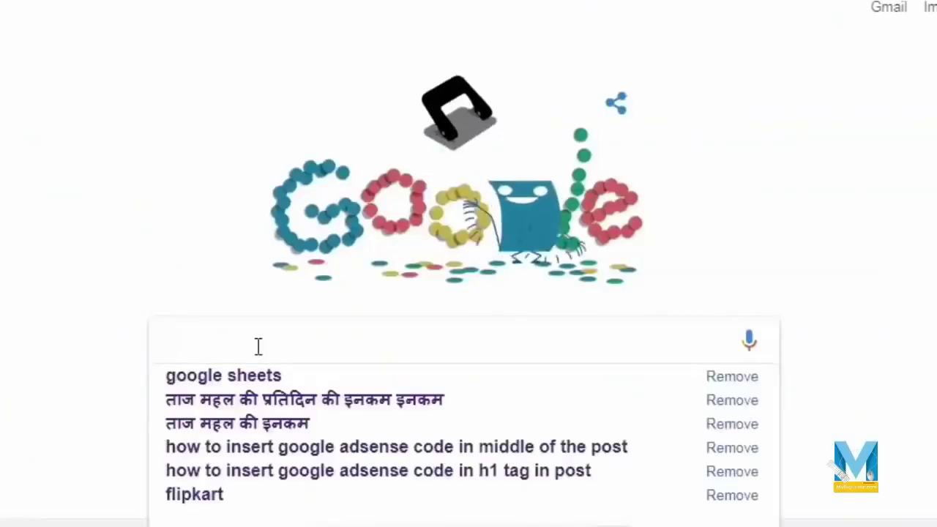
text(google )
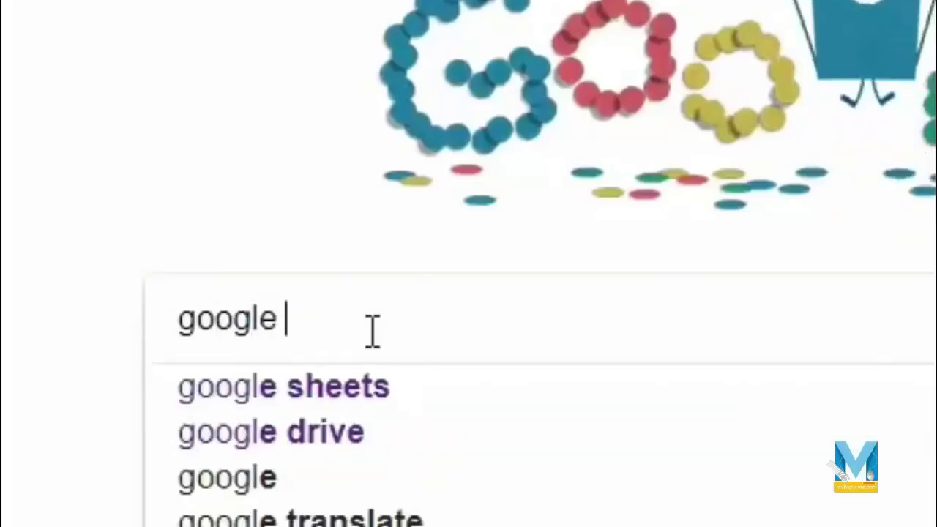
text(sh)
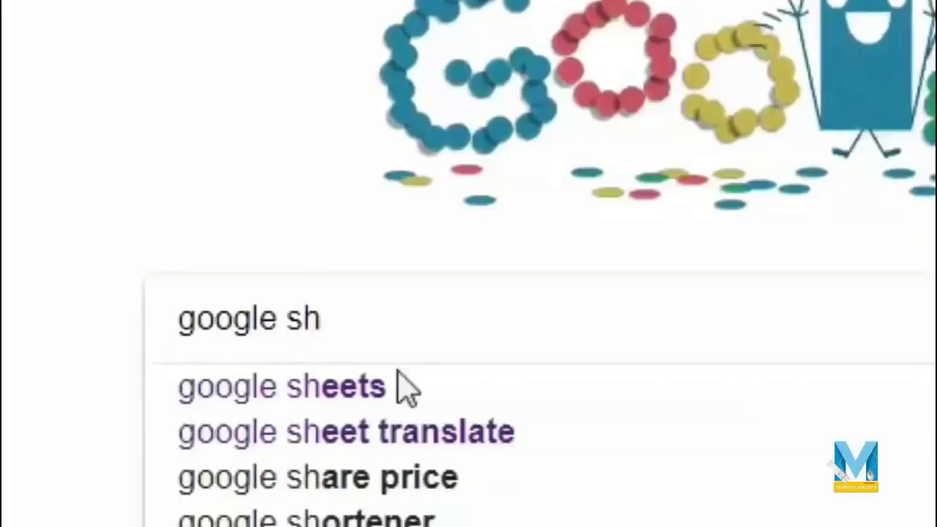
click(406, 388)
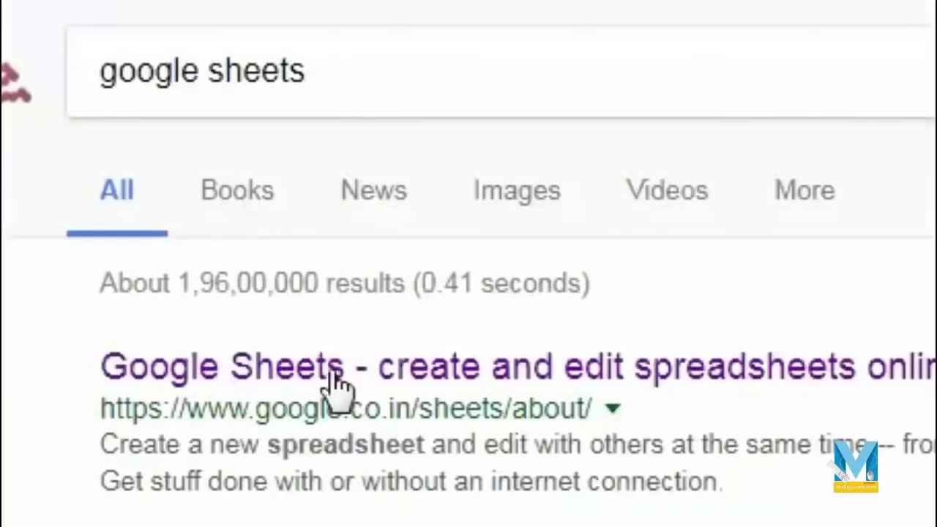
click(542, 380)
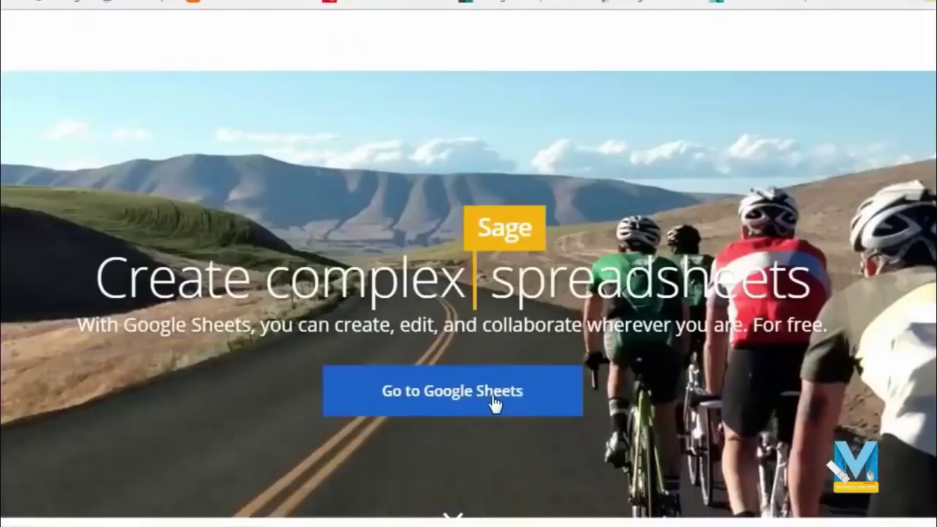
- Go to Google Sheets and create a Blank spreadsheet
click(495, 401)
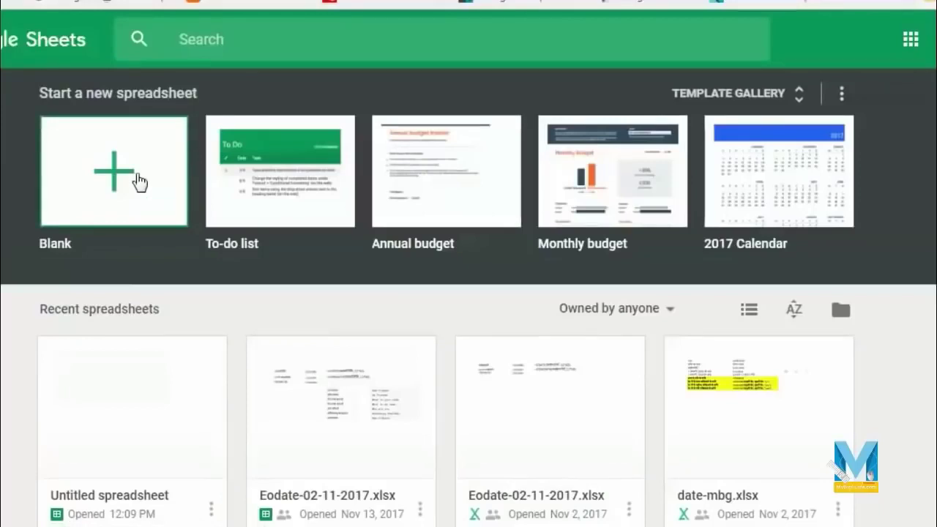
click(139, 182)
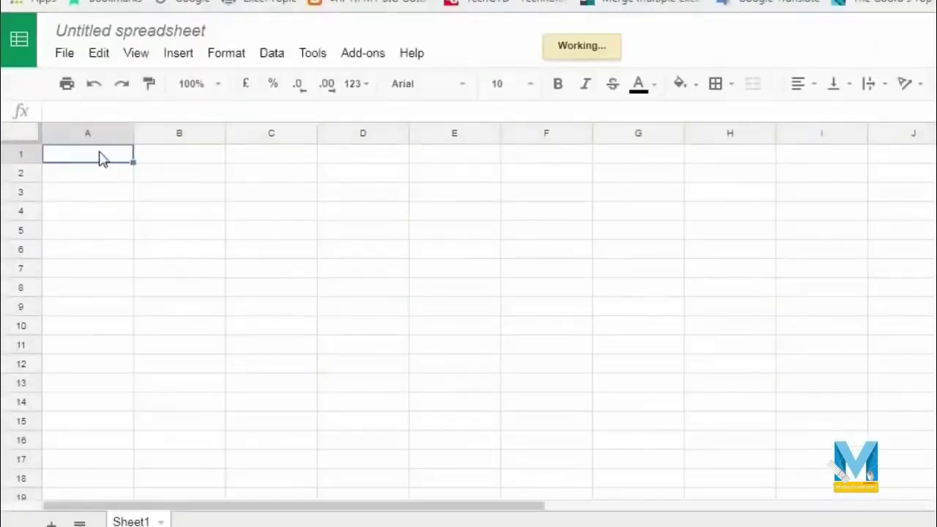
- Paste the table into A1 and widen columns B and C for the names
key(ctrl+v)
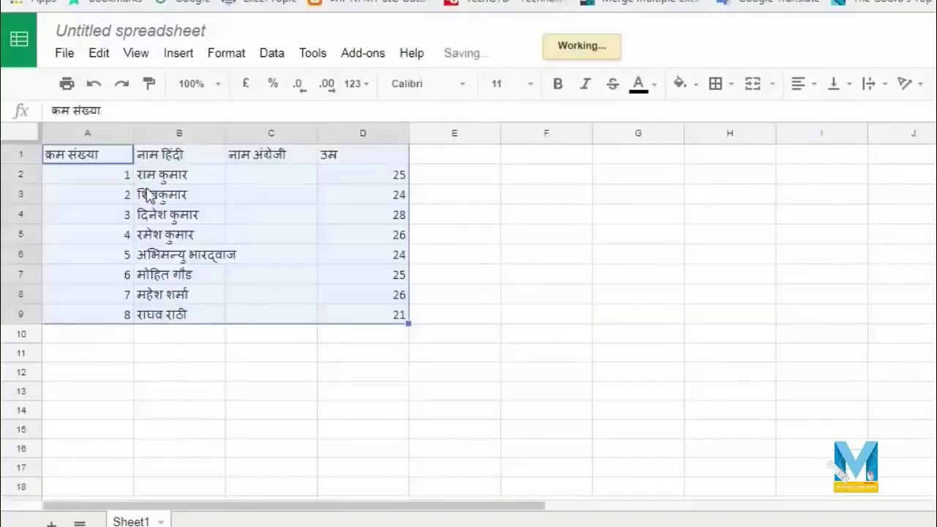
click(216, 374)
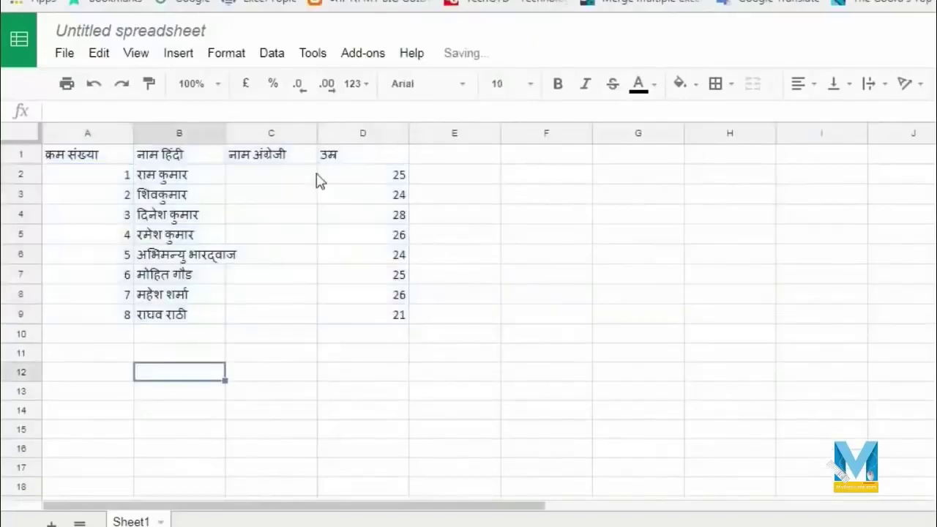
drag(225, 132, 300, 133)
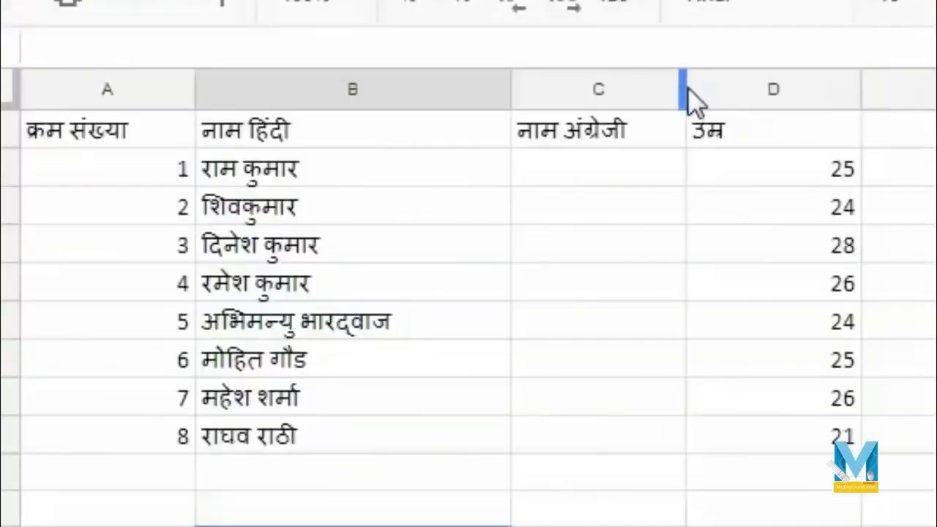
drag(391, 133, 482, 132)
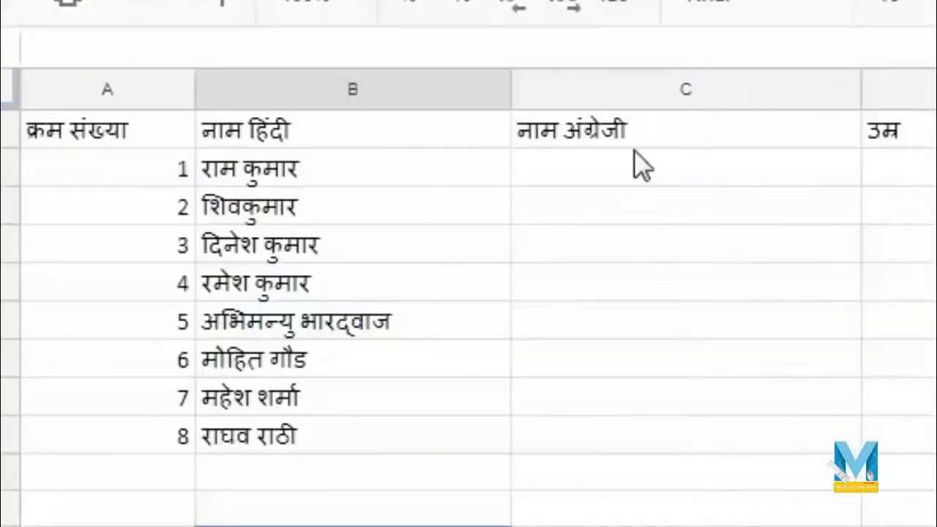
click(647, 188)
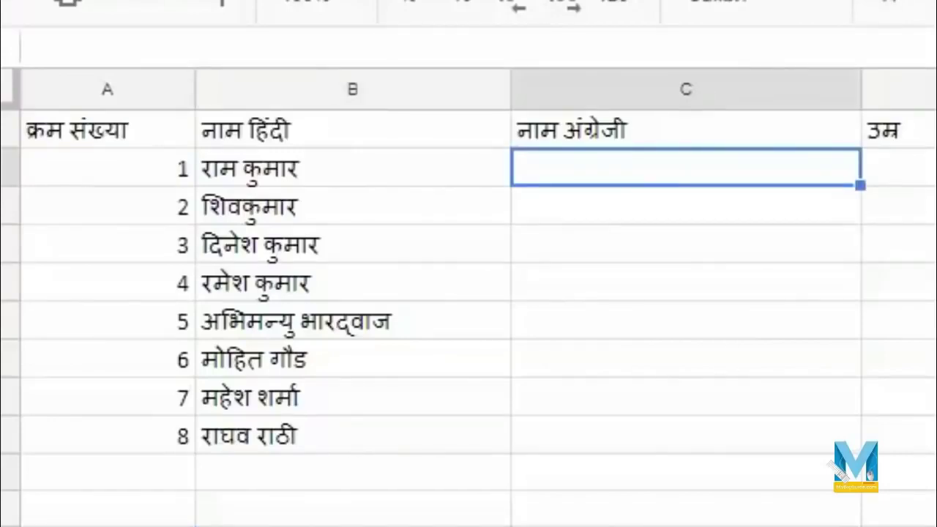
- Enter =GOOGLETRANSLATE(b2, "hi", "en") in C2 so it returns Ramkumar
text(=g)
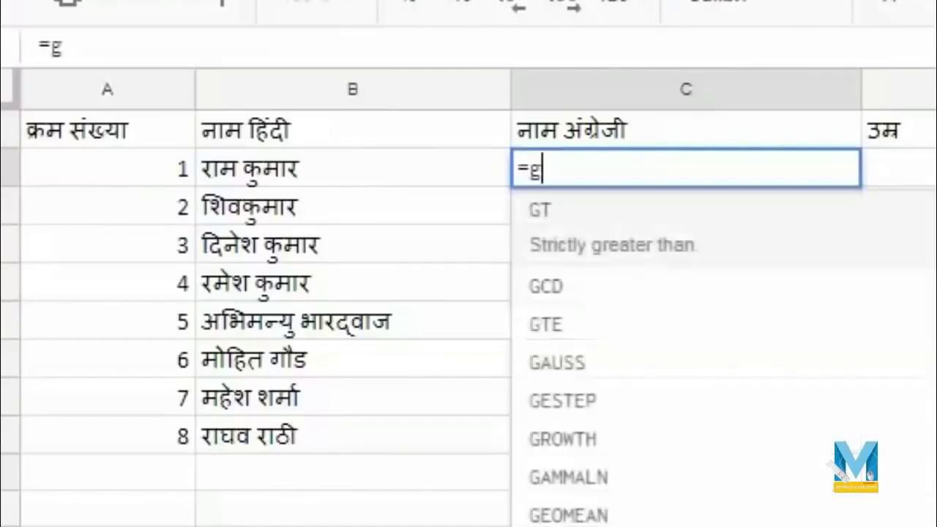
text(oogle)
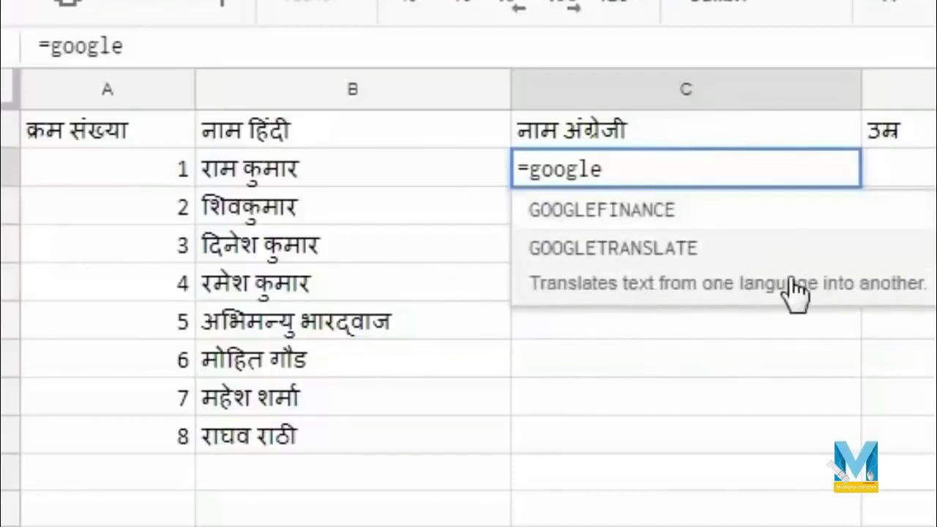
click(792, 287)
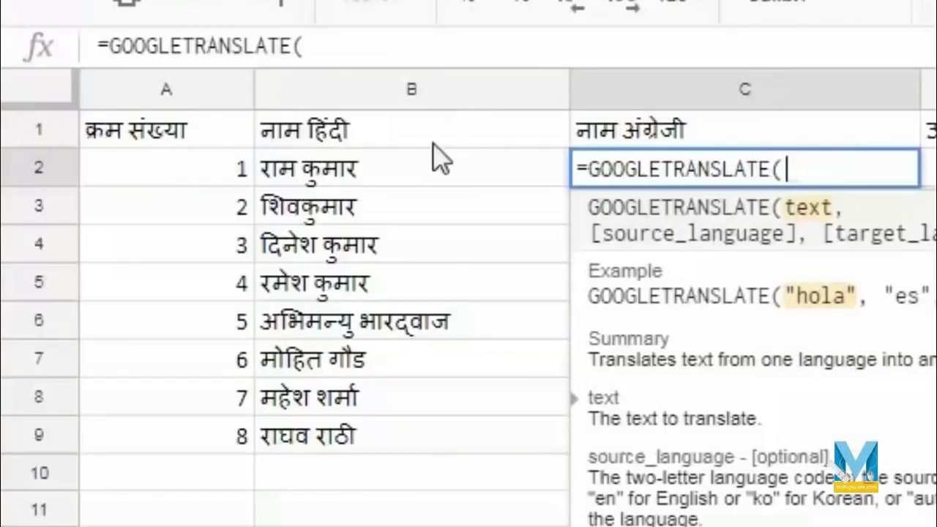
click(431, 175)
key(BackSpace)
key(BackSpace)
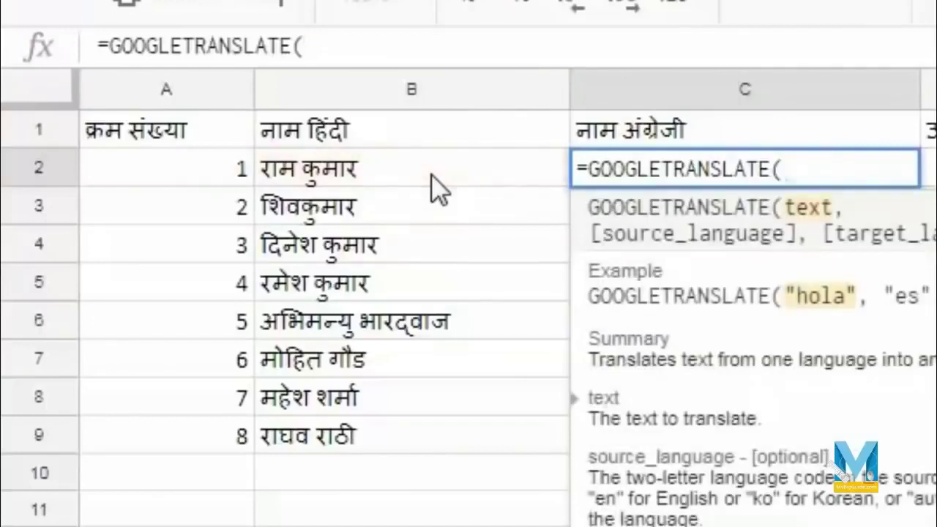
text(b2,)
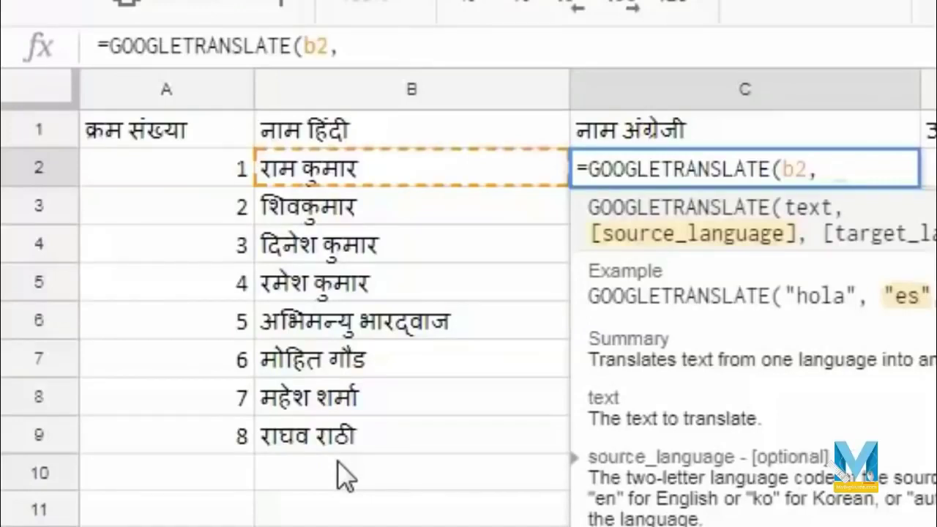
text("hi",)
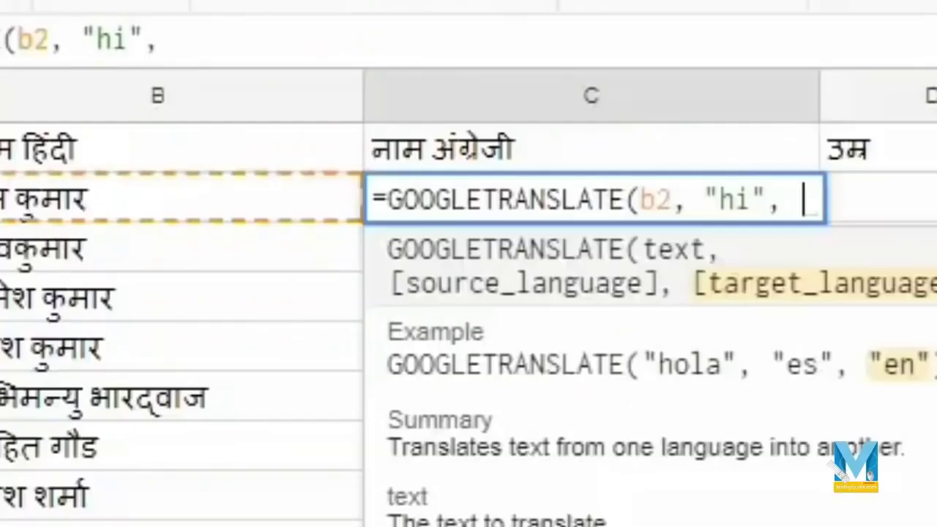
text(")
text(e)
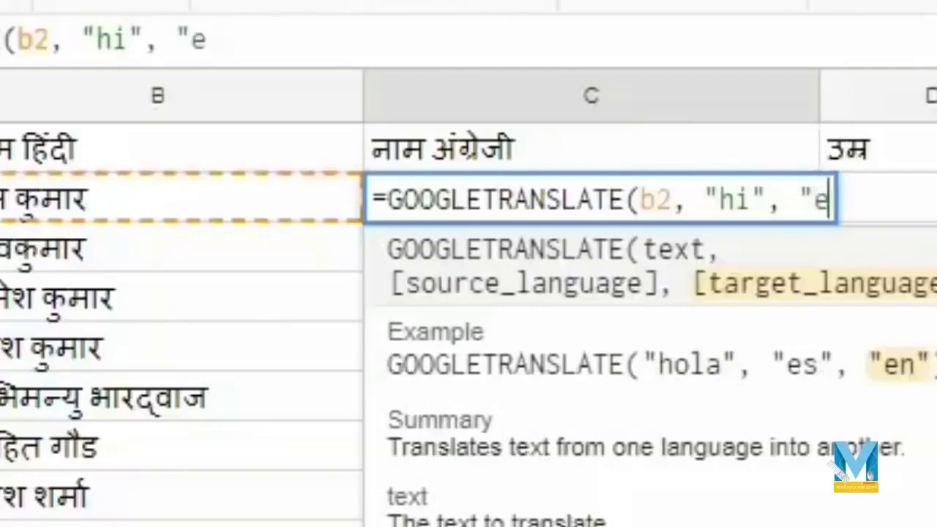
text(n")
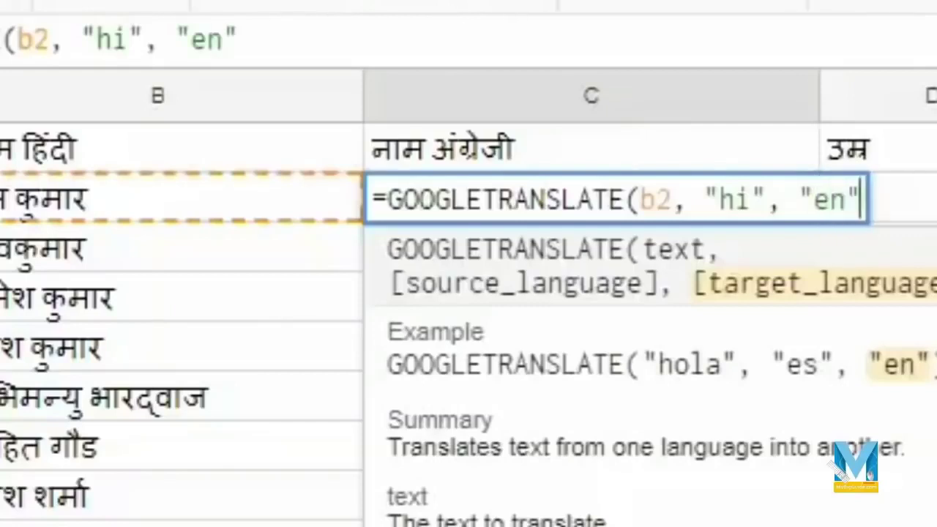
text())
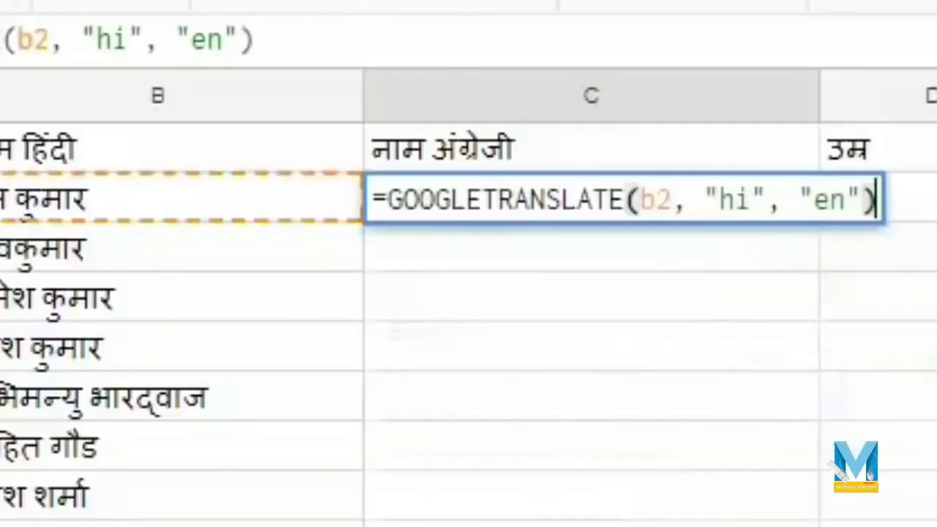
key(Return)
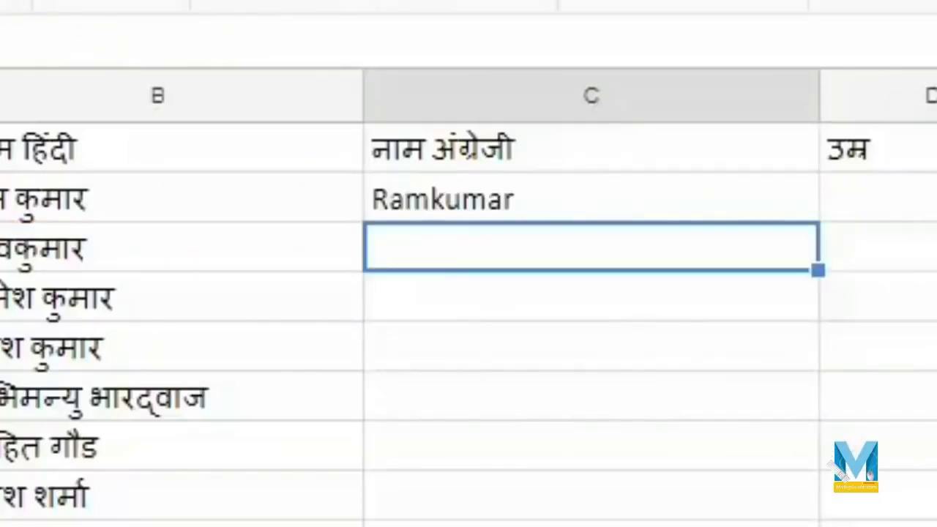
- Fill the C2 translation formula down through C9 and into the empty rows below
click(703, 215)
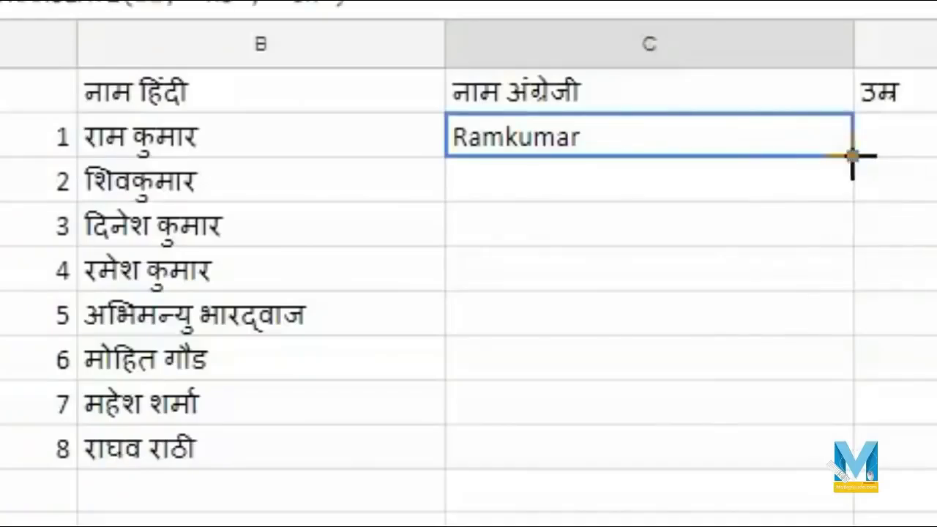
drag(852, 155, 861, 450)
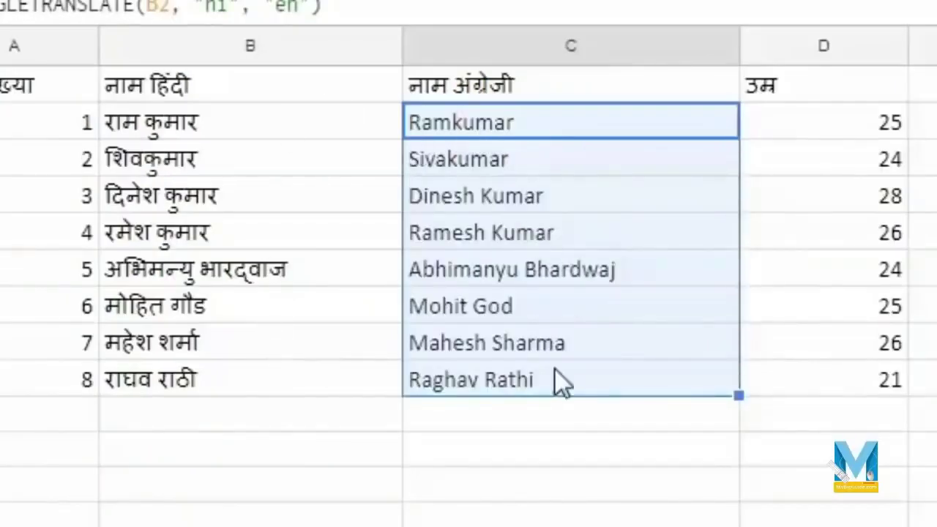
click(518, 448)
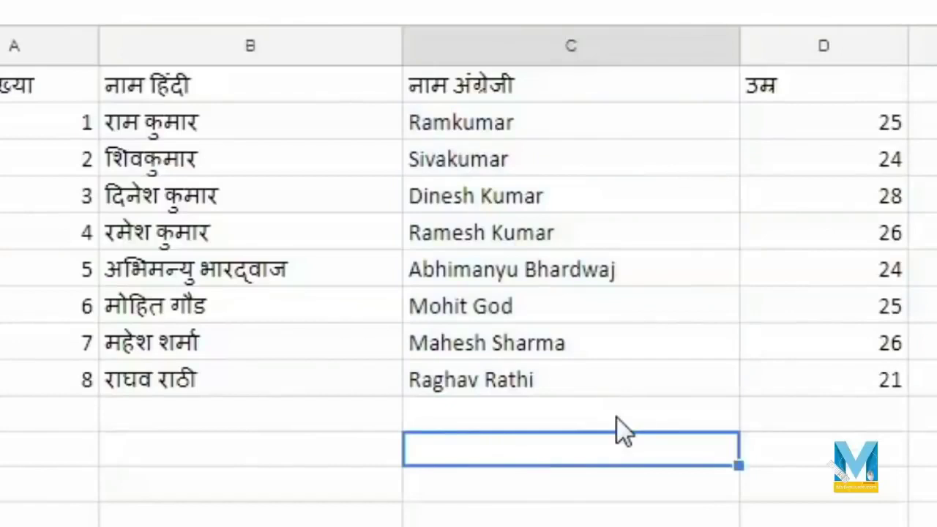
key(Up)
key(Up)
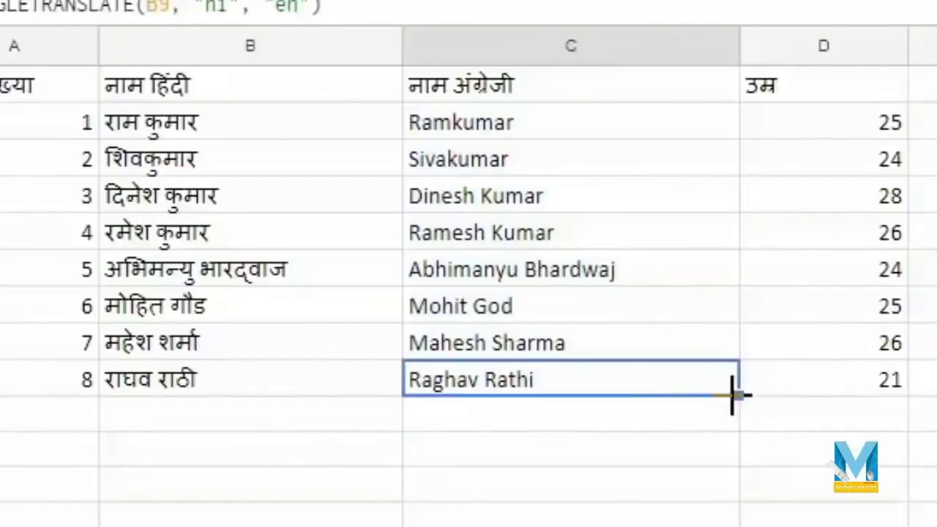
drag(737, 397, 751, 526)
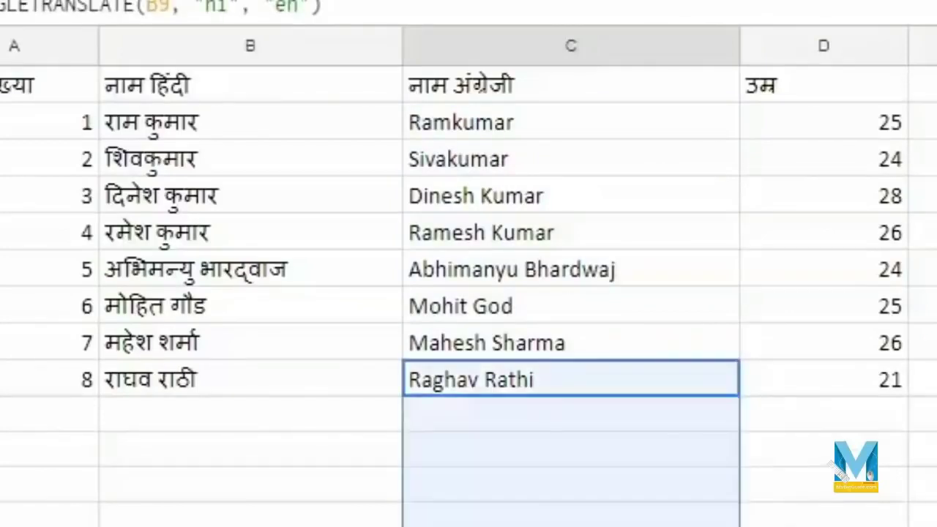
- Add a Hindi full name in B10 and the sentence 'मुझे घर जाना है' in B11
click(284, 413)
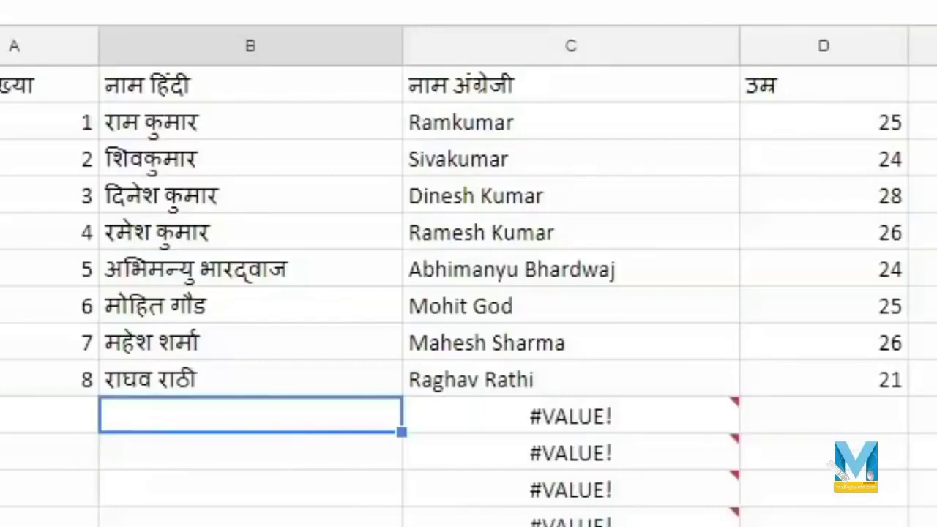
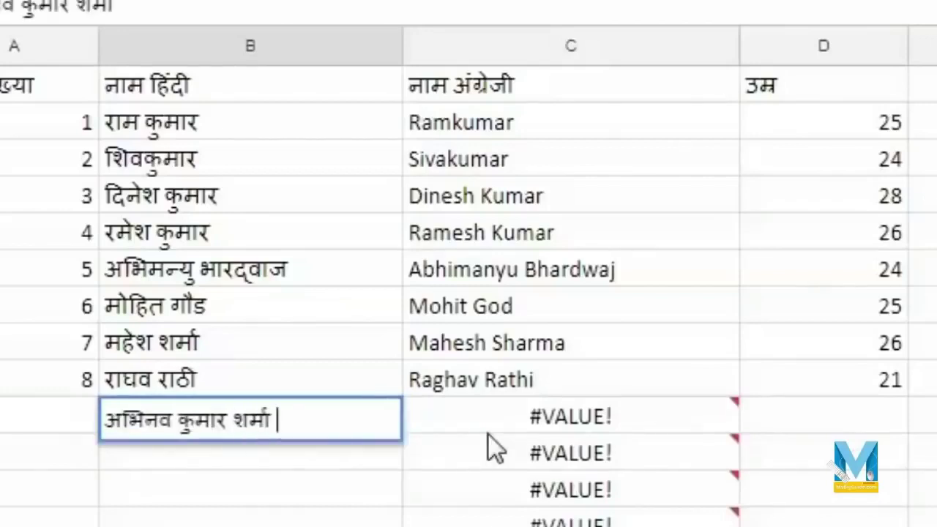
click(488, 432)
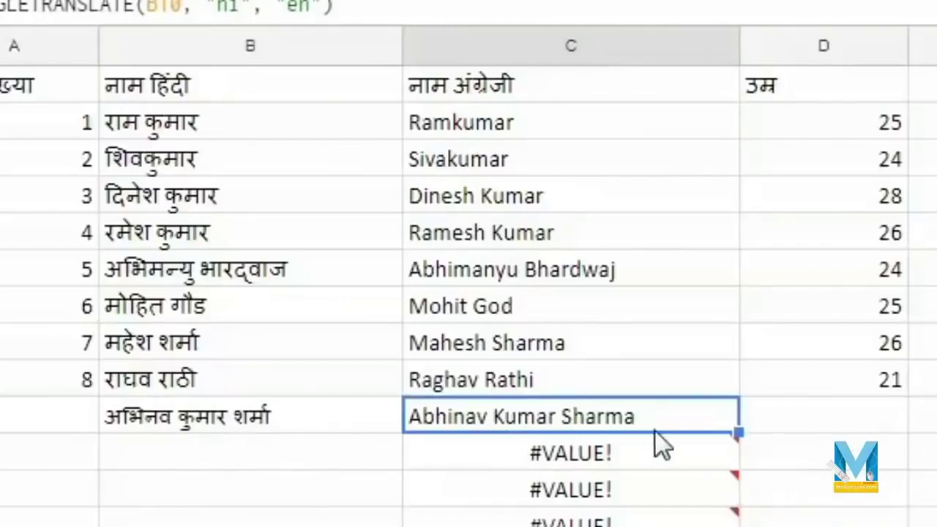
click(256, 458)
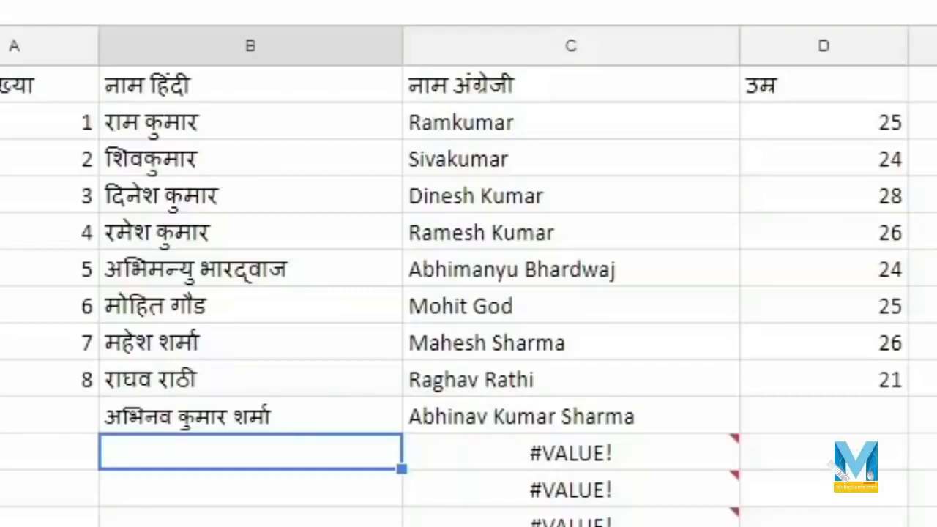
text(मुझे घर जाना है)
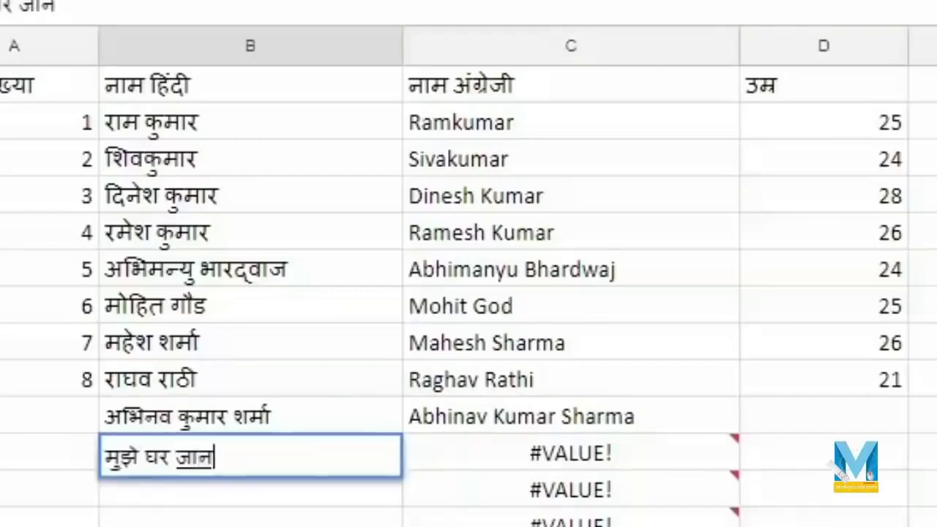
key(Return)
- Enter the Hindi for 'My Big Guide' in B12 and delete its stray vowel sign
text(माय िबिग गाइड)
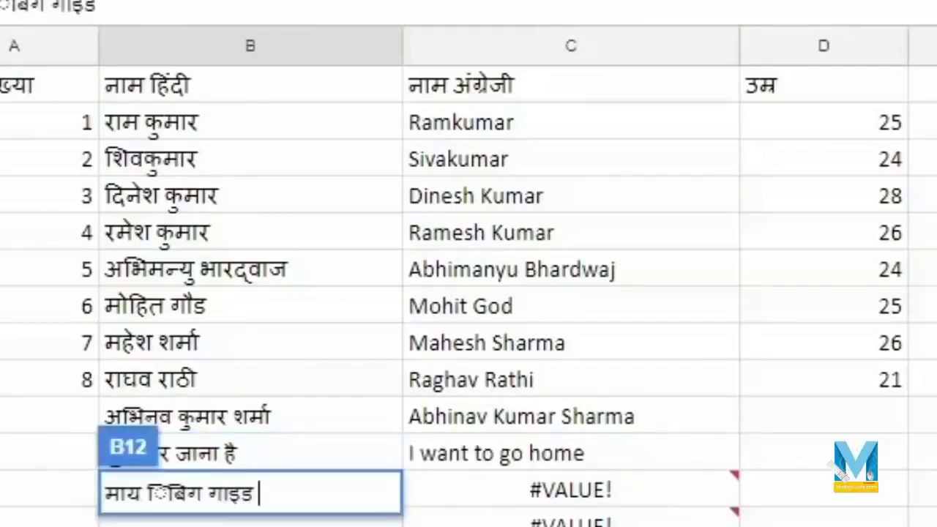
click(46, 489)
double_click(172, 492)
click(169, 493)
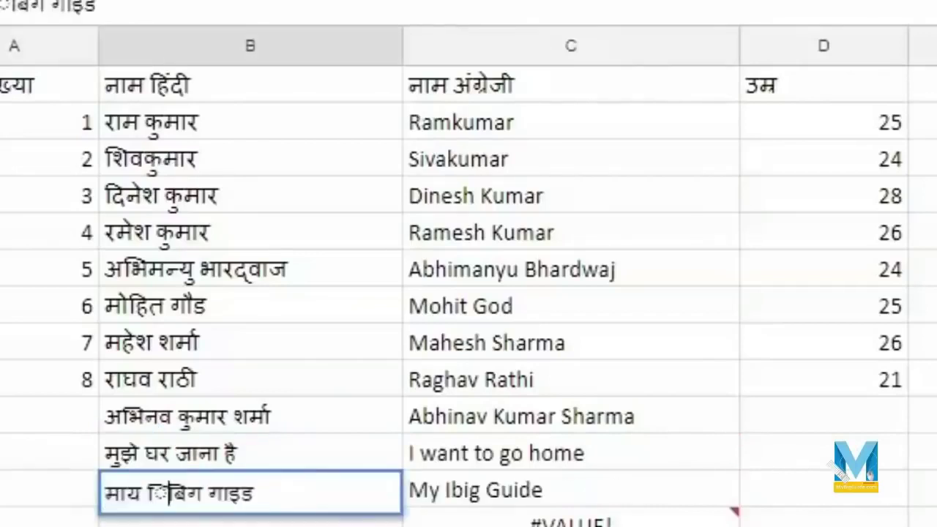
key(BackSpace)
key(Return)
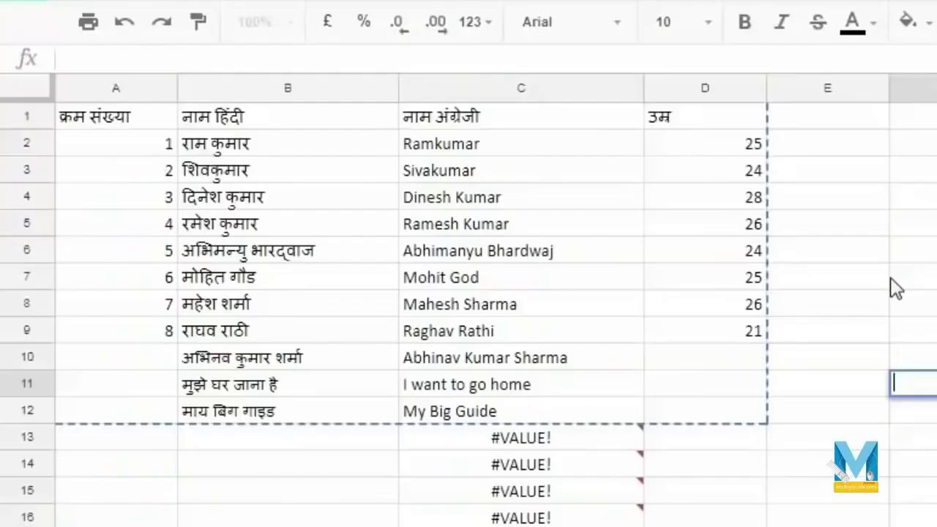
- Copy A1:D12 from Google Sheets, paste it into Excel at B1, and check column D's English names
click(936, 311)
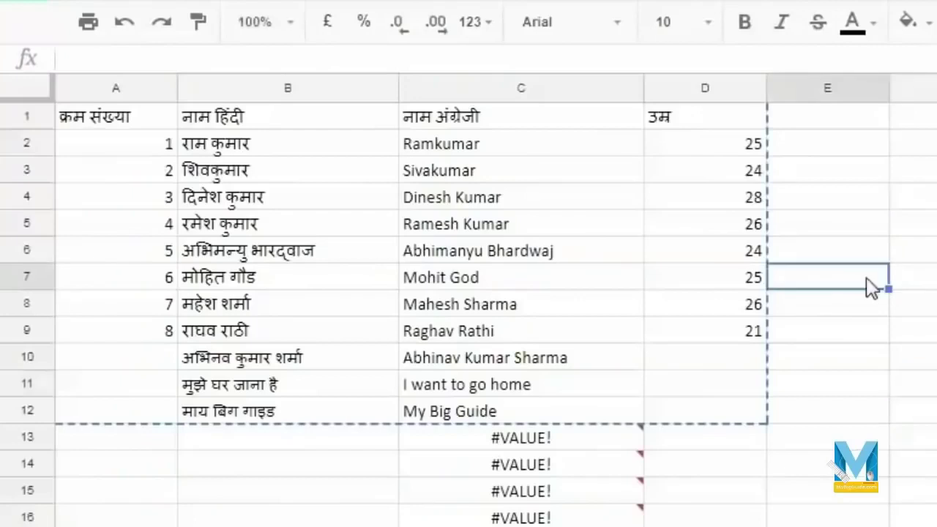
drag(95, 118, 741, 416)
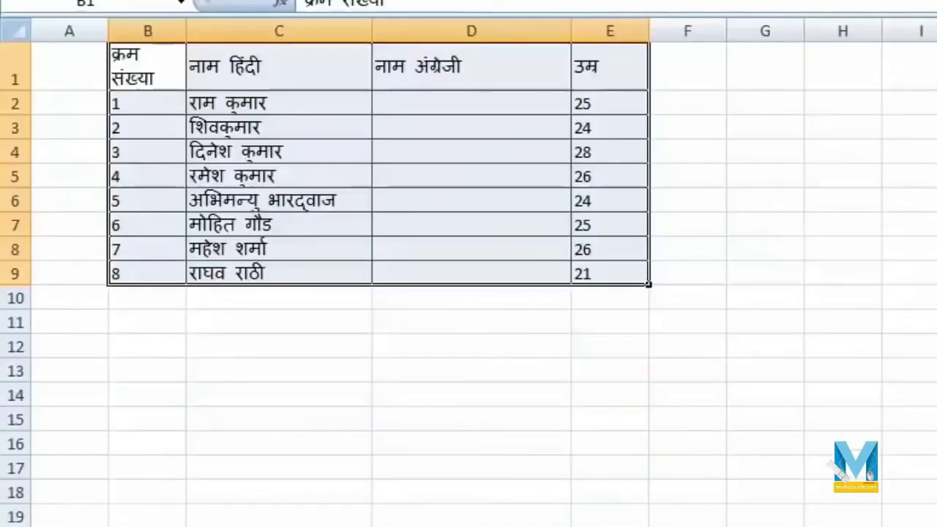
key(ctrl+v)
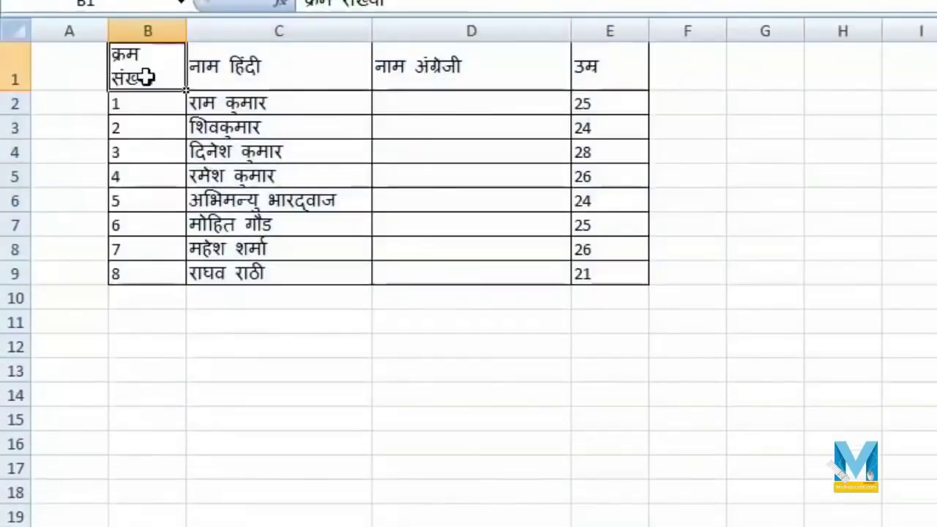
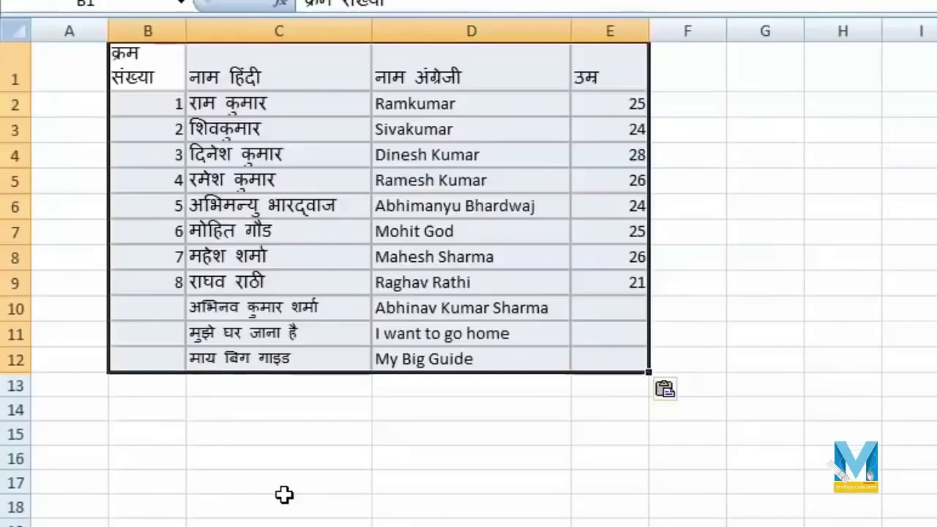
click(476, 284)
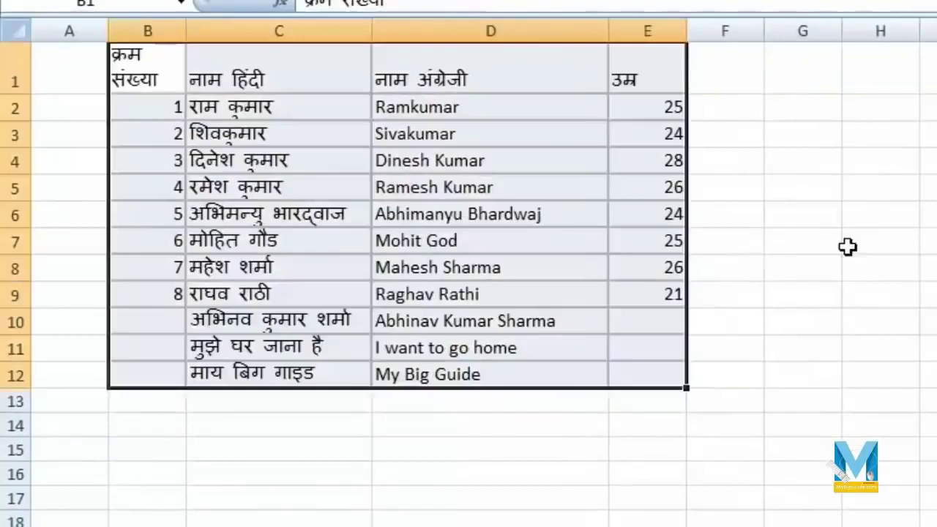
click(544, 188)
click(529, 111)
click(534, 237)
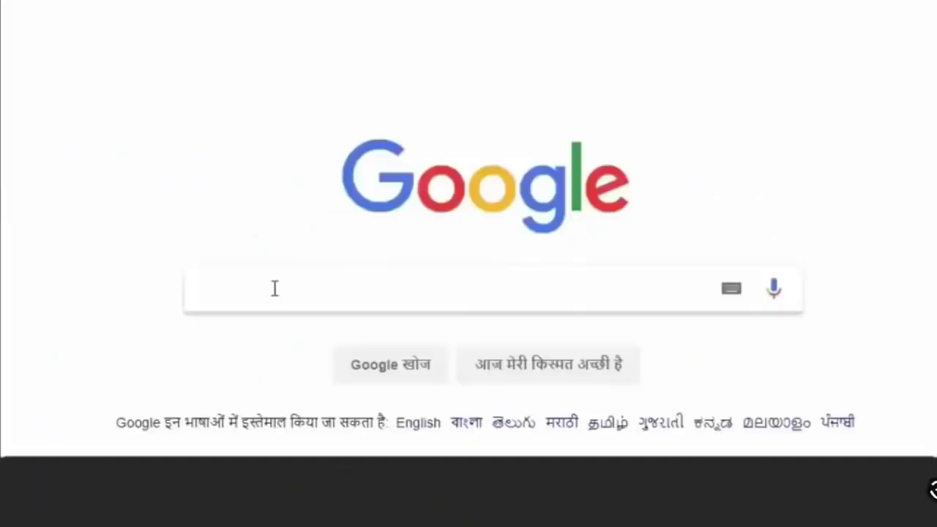
- Search Google for 'my big guide' and open the MyBigGuide website from the results
click(275, 288)
text(my big guide)
key(Return)
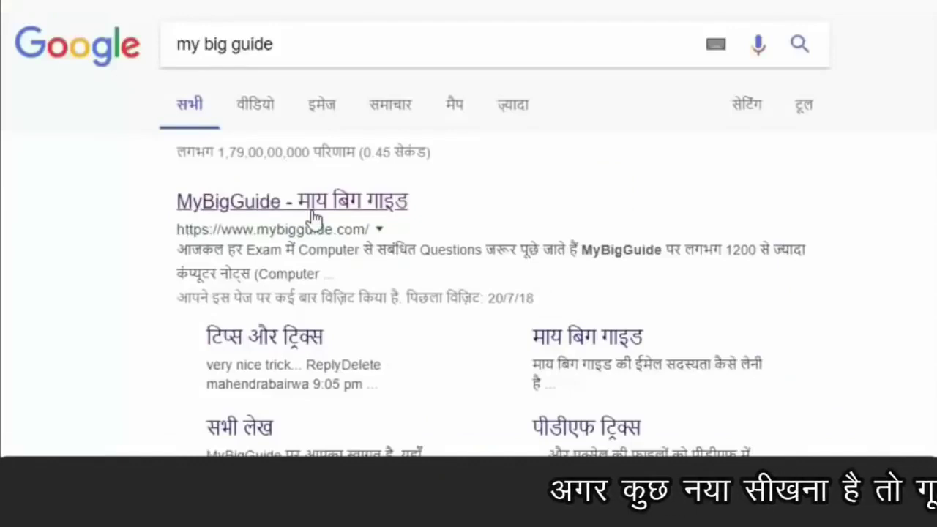
click(313, 211)
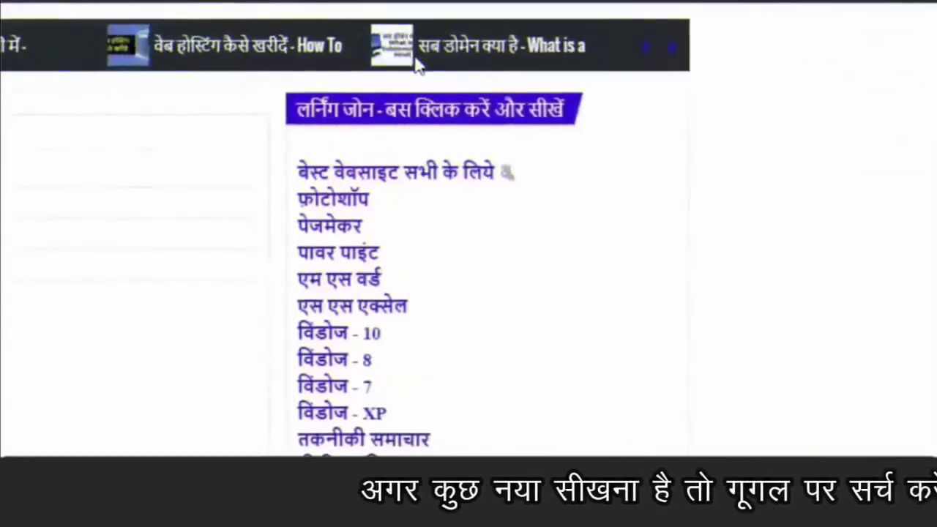
scroll(530, 152, down, 3)
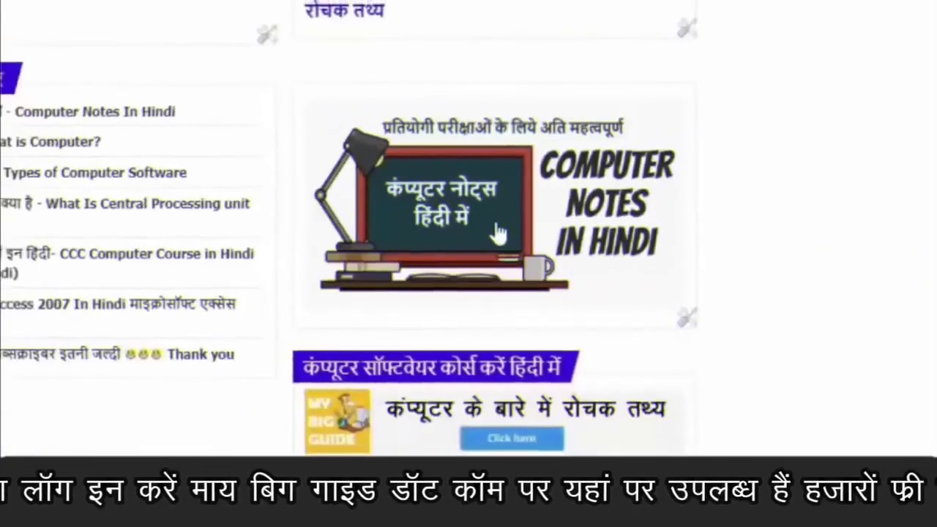
- Open MyBigGuide's Computer Notes In Hindi page and scroll through it
click(498, 233)
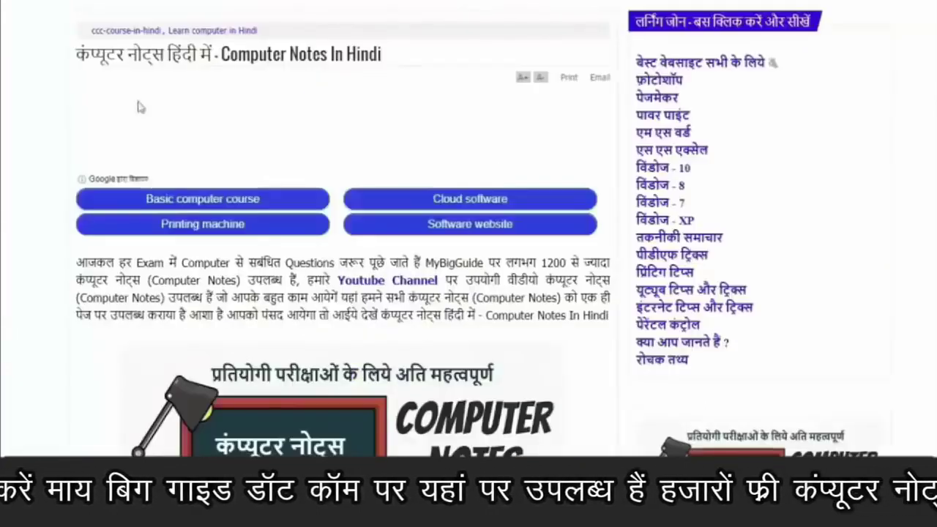
scroll(515, 276, down, 10)
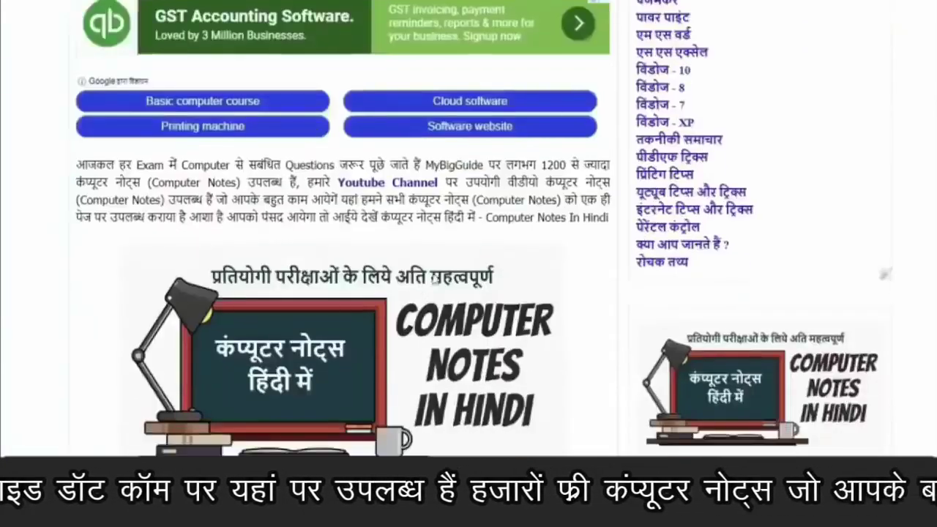
scroll(515, 277, up, 3)
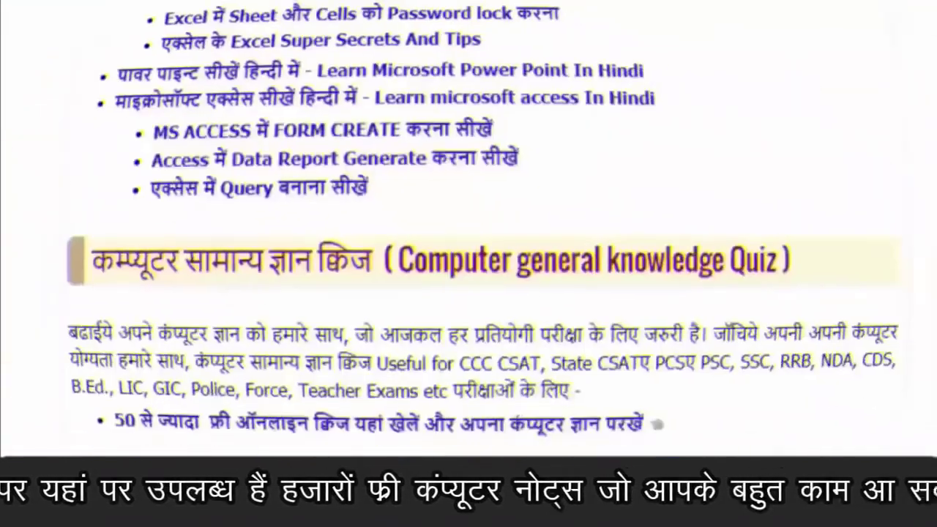
scroll(607, 82, down, 2)
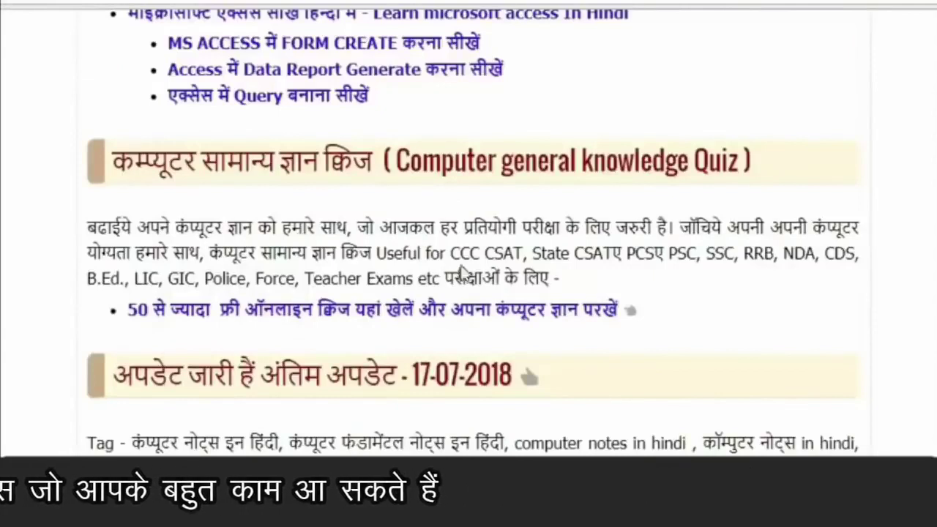
- Go to the free online computer quiz page and browse its list of articles
click(484, 310)
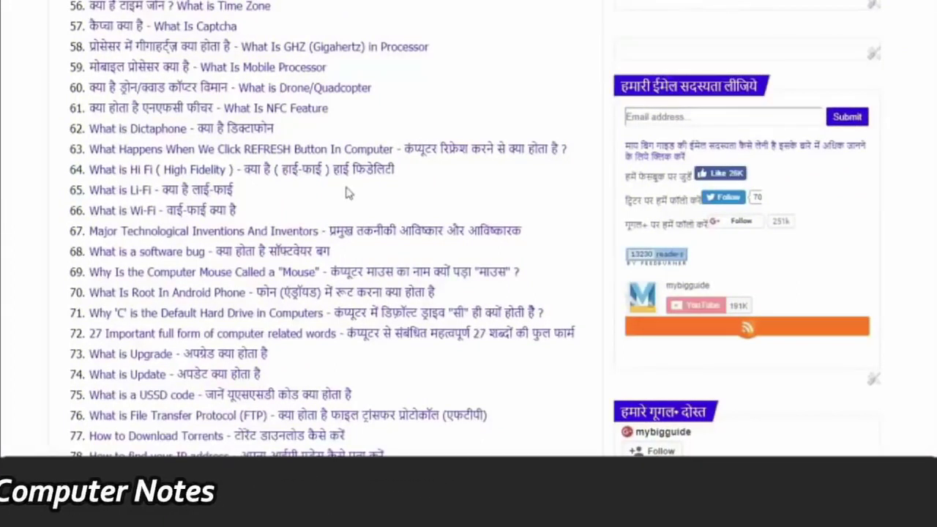
scroll(371, 211, down, 1)
scroll(454, 318, down, 15)
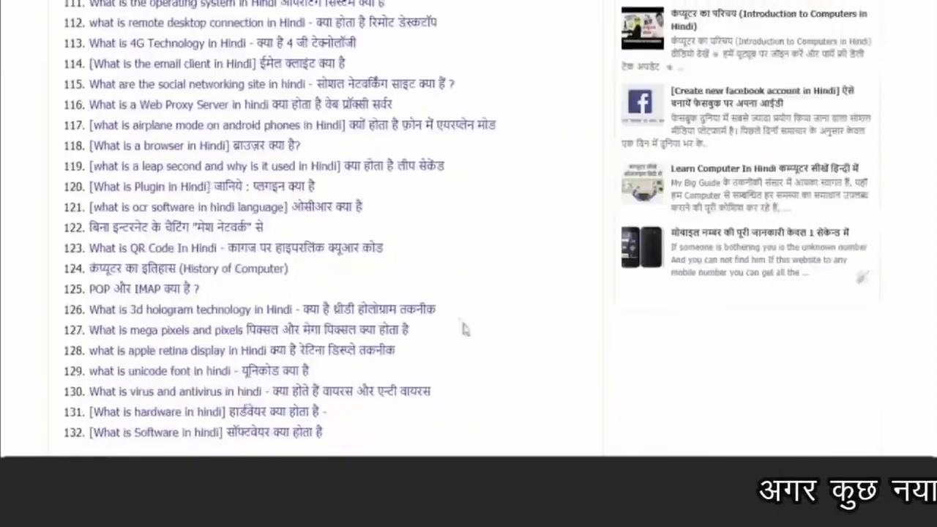
scroll(490, 360, up, 20)
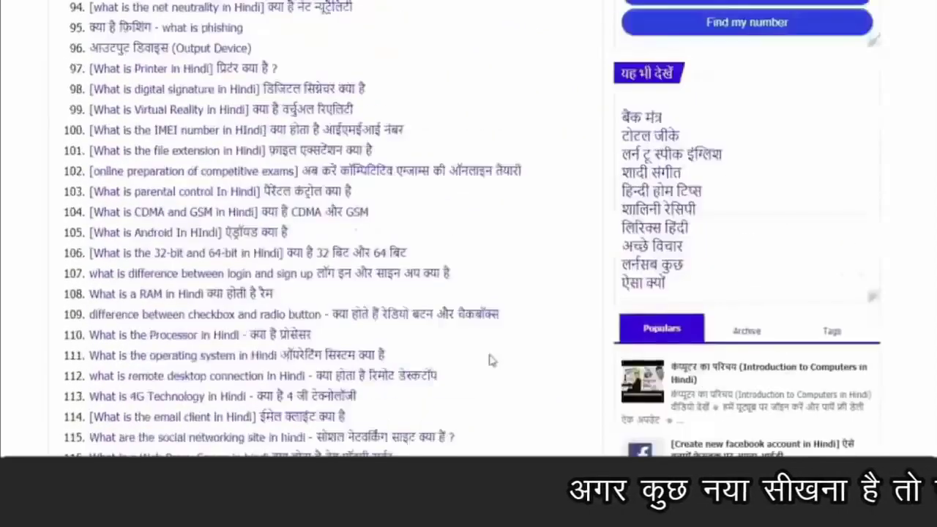
scroll(519, 360, up, 6)
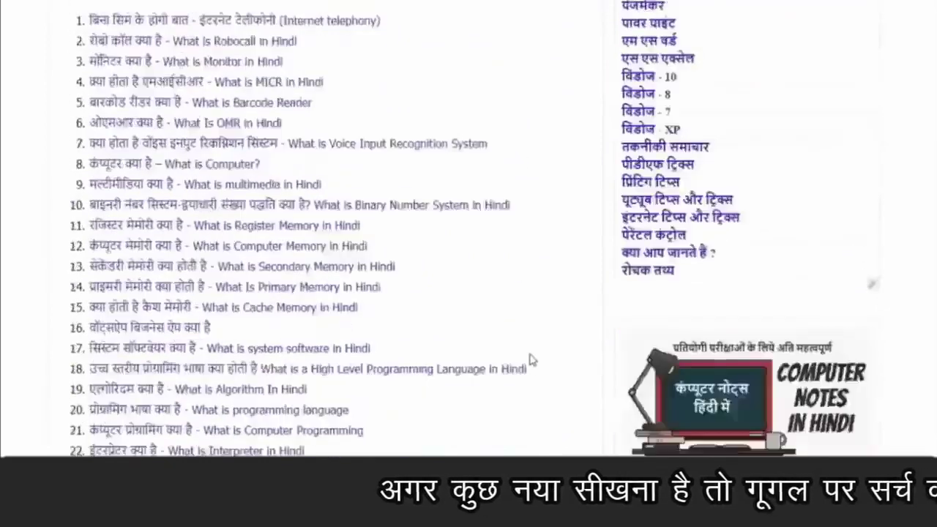